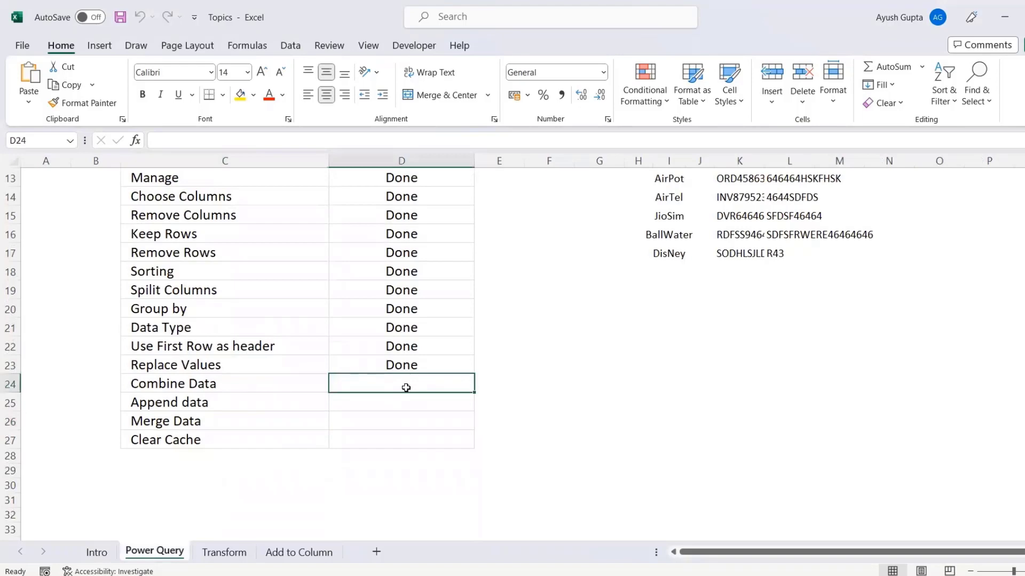
Switch to Power BI Desktop, dismiss the start screen and start a Folder data source connection
key("alt+Tab")
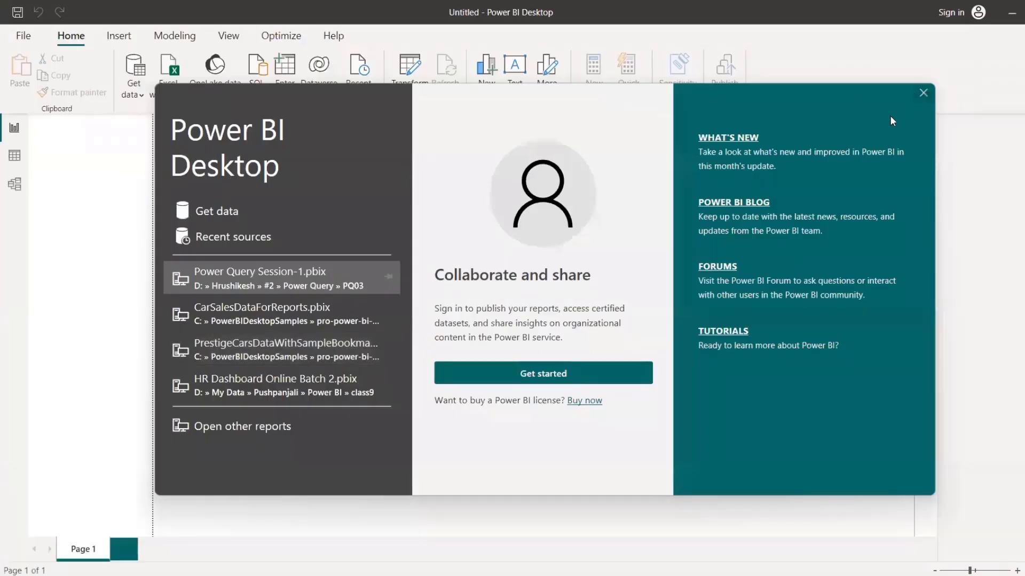
left_click(923, 93)
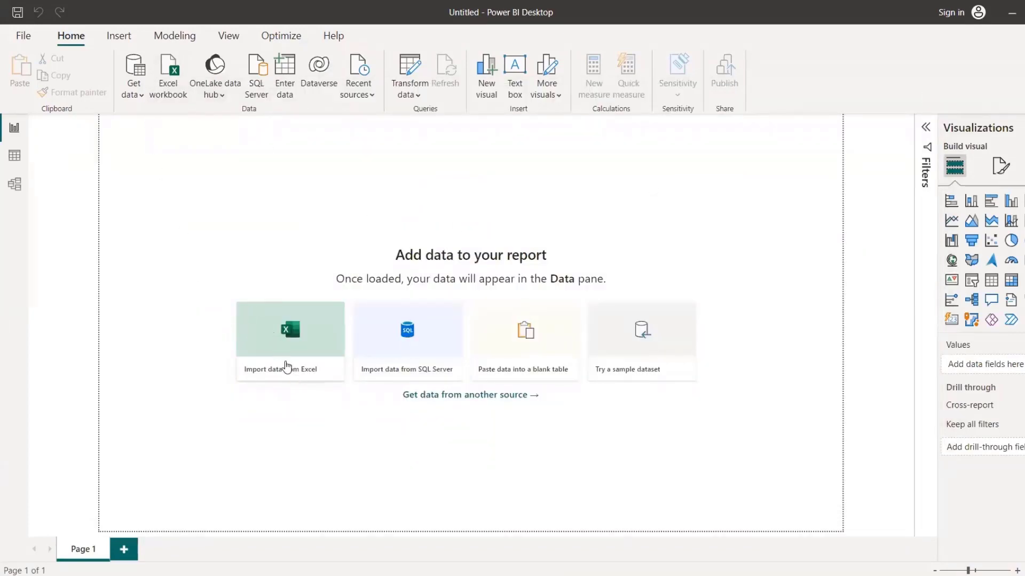
left_click(141, 96)
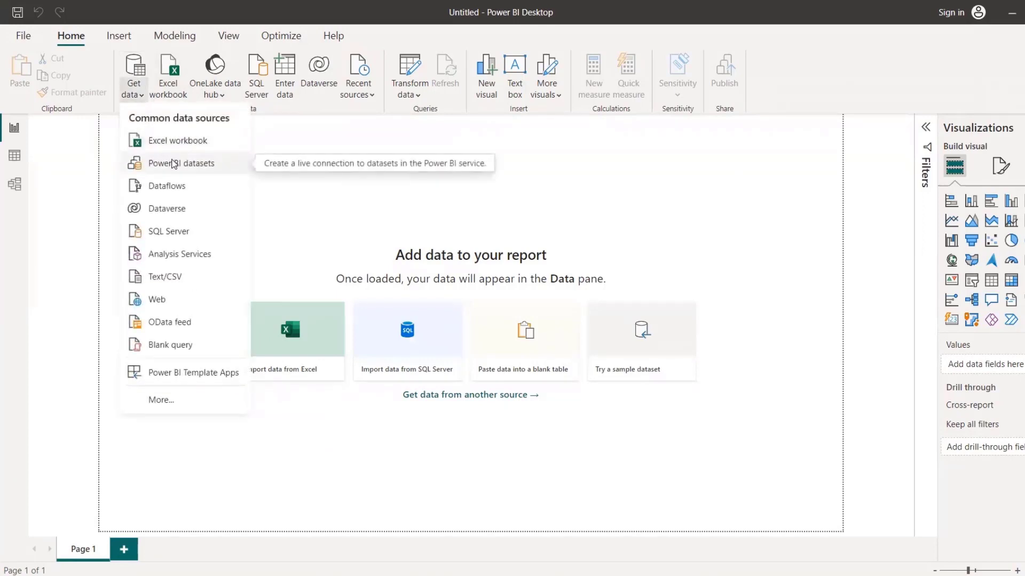
left_click(170, 407)
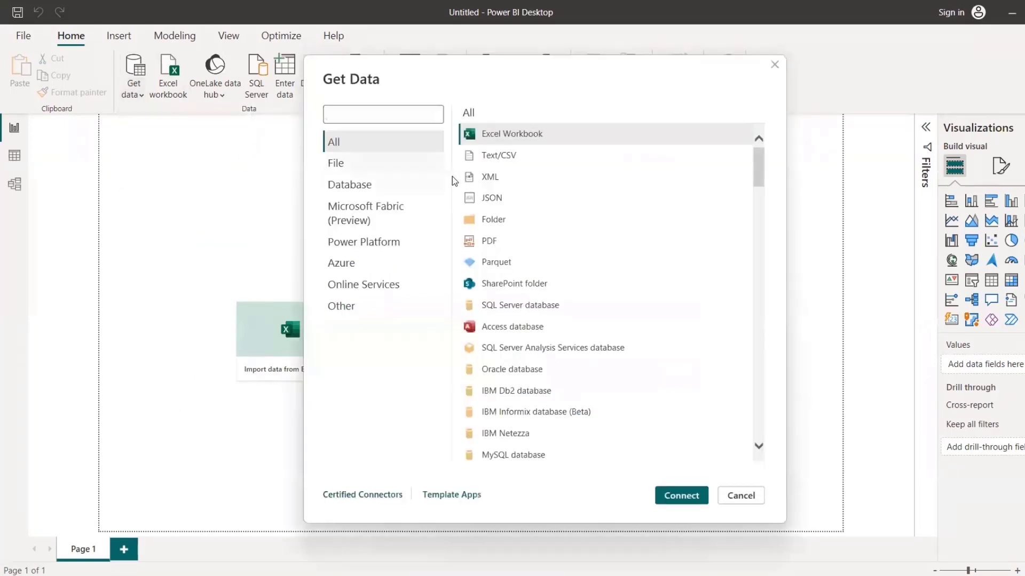
left_click(493, 220)
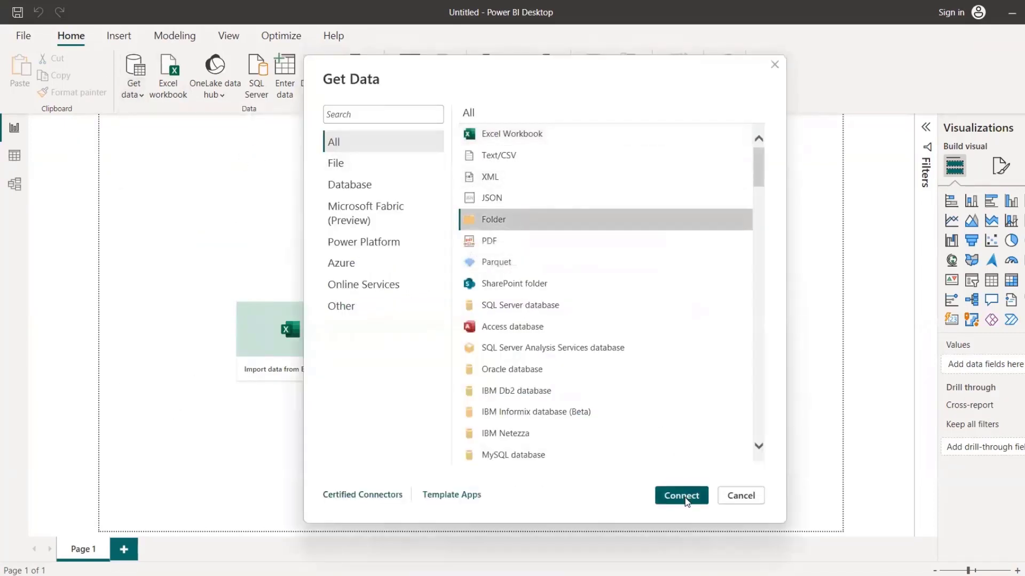
left_click(680, 495)
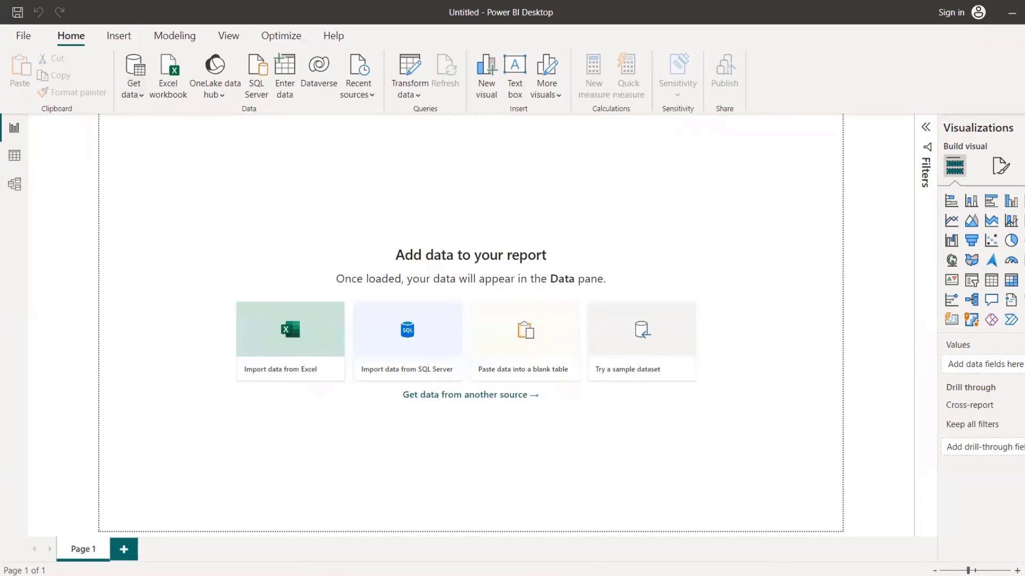
Connect to the Combined Query folder on the D: drive and open its file list for transformation in Power Query Editor
key("alt+Tab")
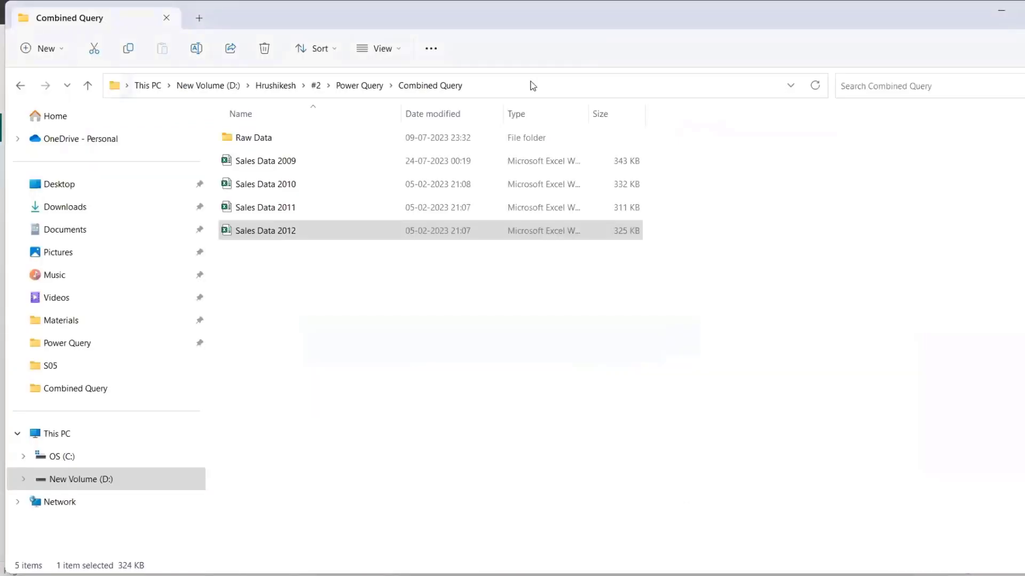
key("alt+Tab")
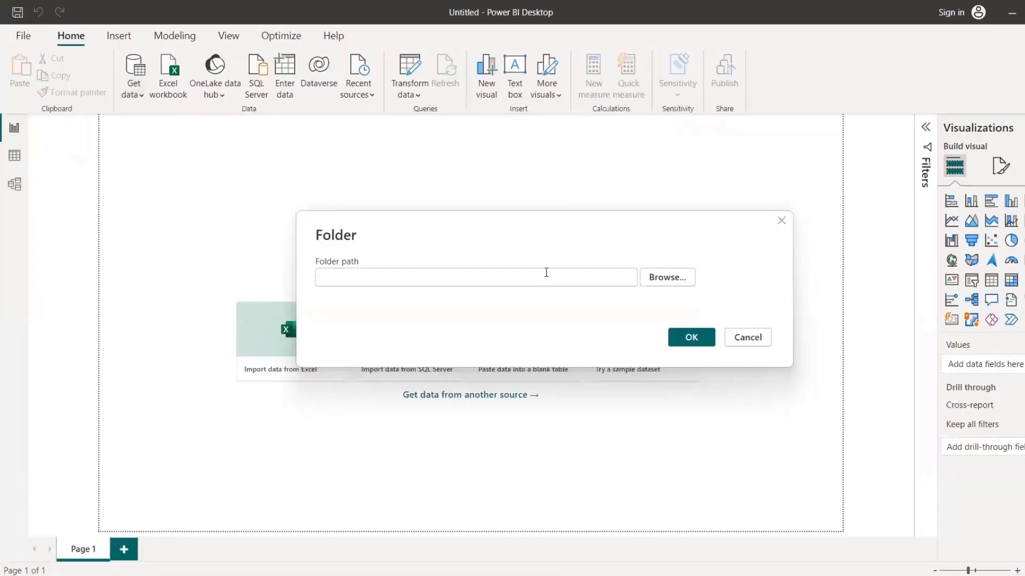
type("D:\\Hrushikesh\\#2\\Power Query\\Combined Query")
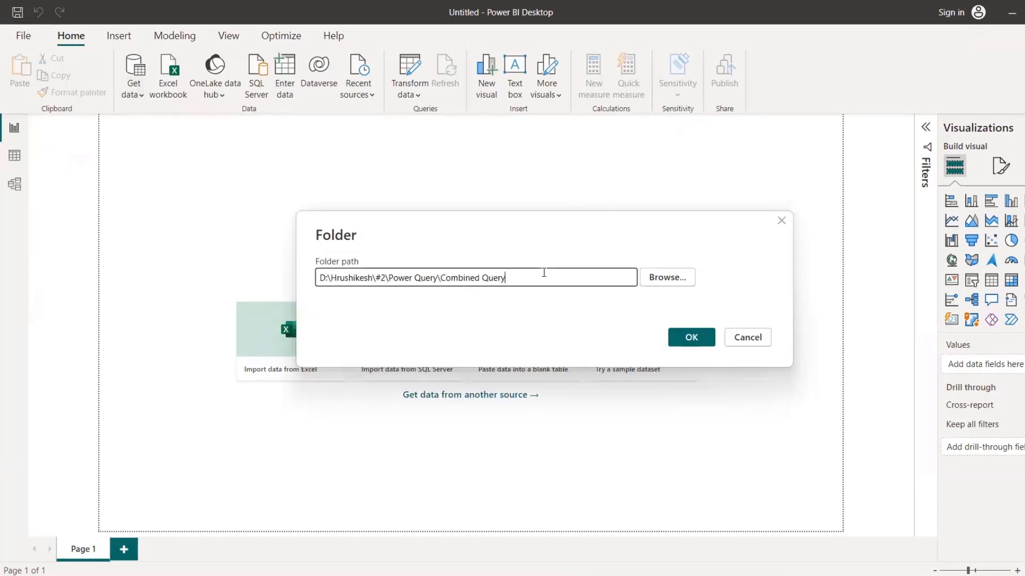
left_click(685, 340)
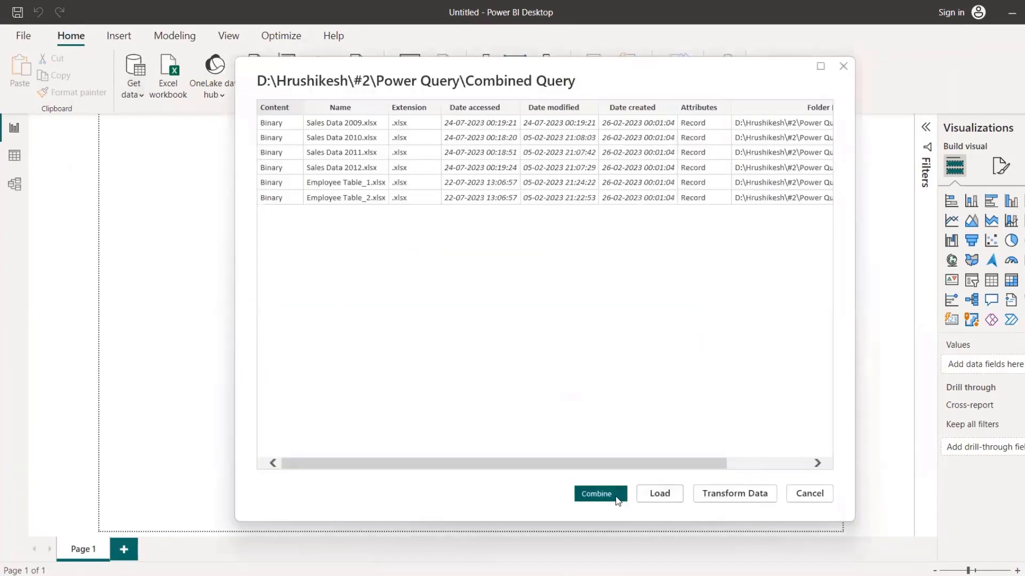
left_click(617, 500)
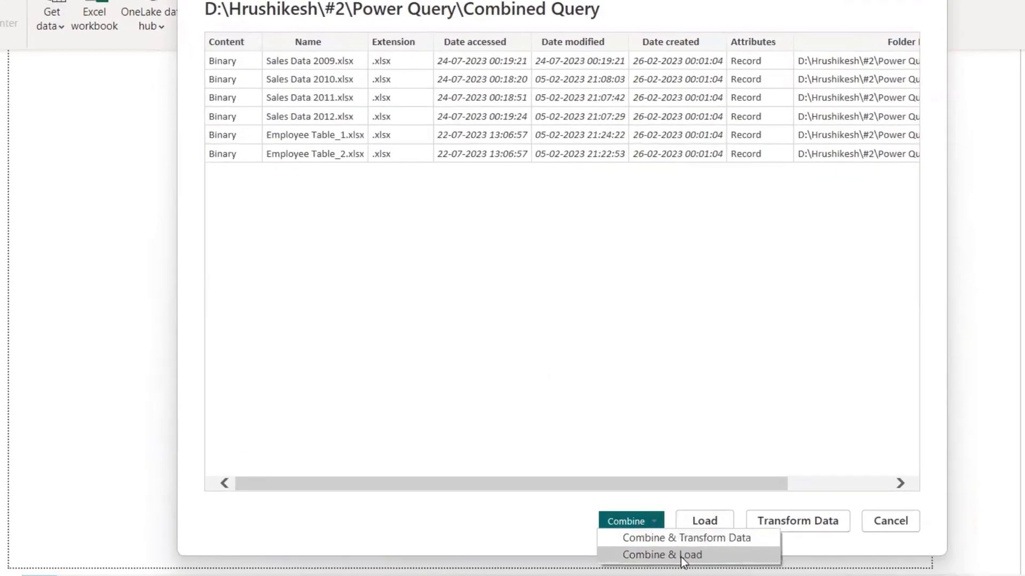
left_click(816, 524)
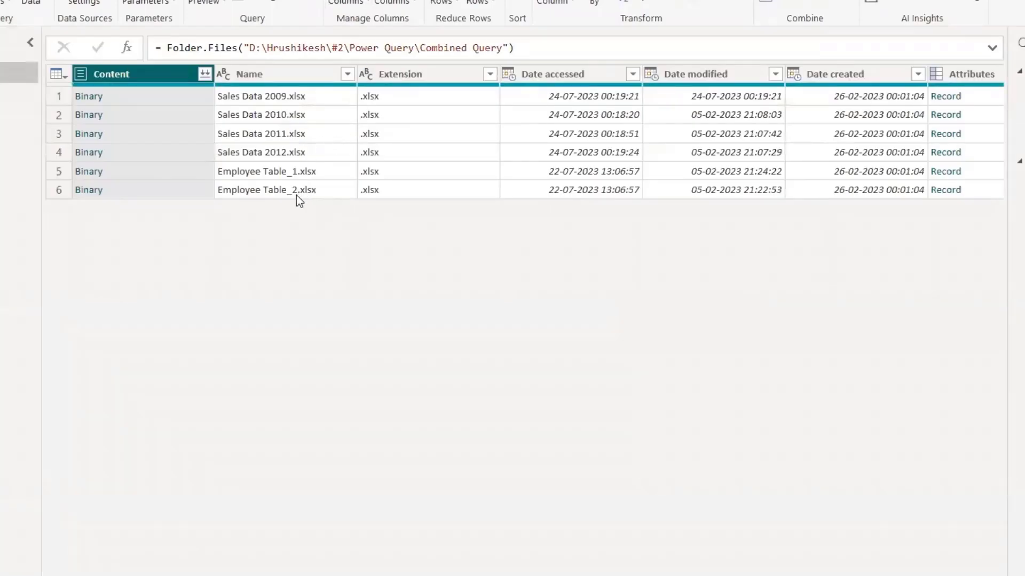
Filter the Name column to exclude Employee Table_1.xlsx and Employee Table_2.xlsx
left_click(346, 75)
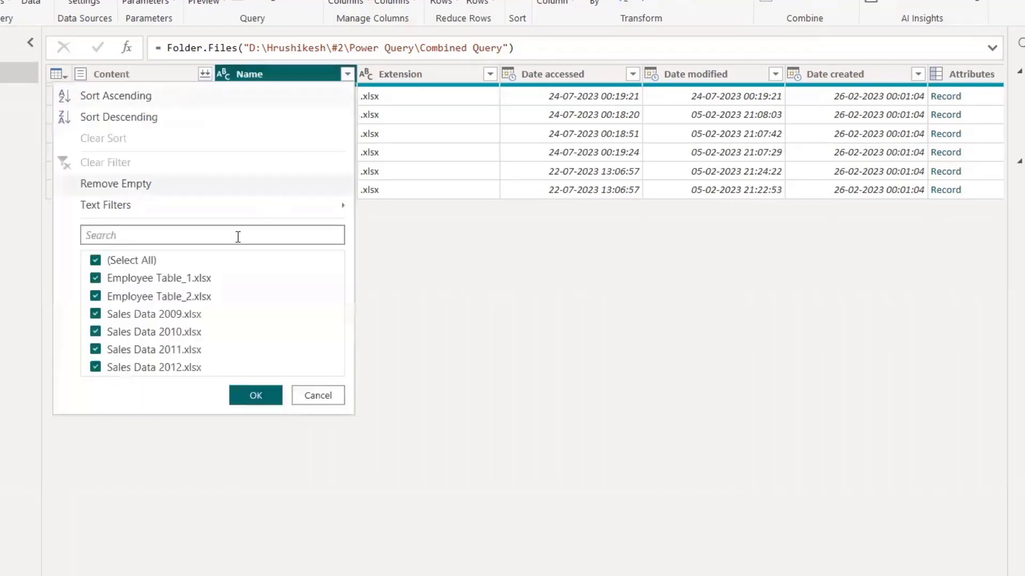
left_click(96, 279)
left_click(95, 298)
left_click(251, 396)
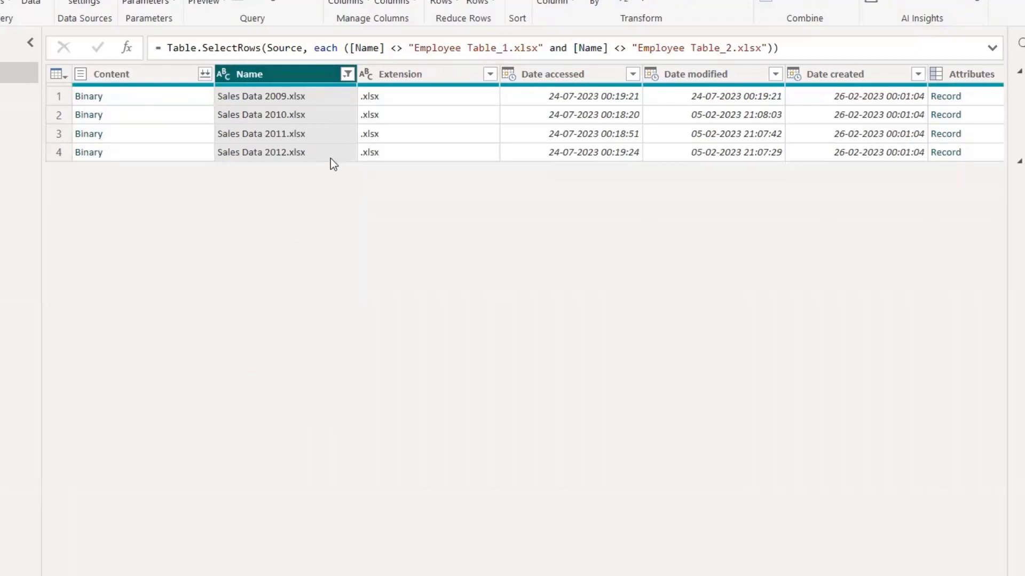
Switch to the Combined Query folder in File Explorer and duplicate the Sales Data 2012 workbook there
key("alt+Tab")
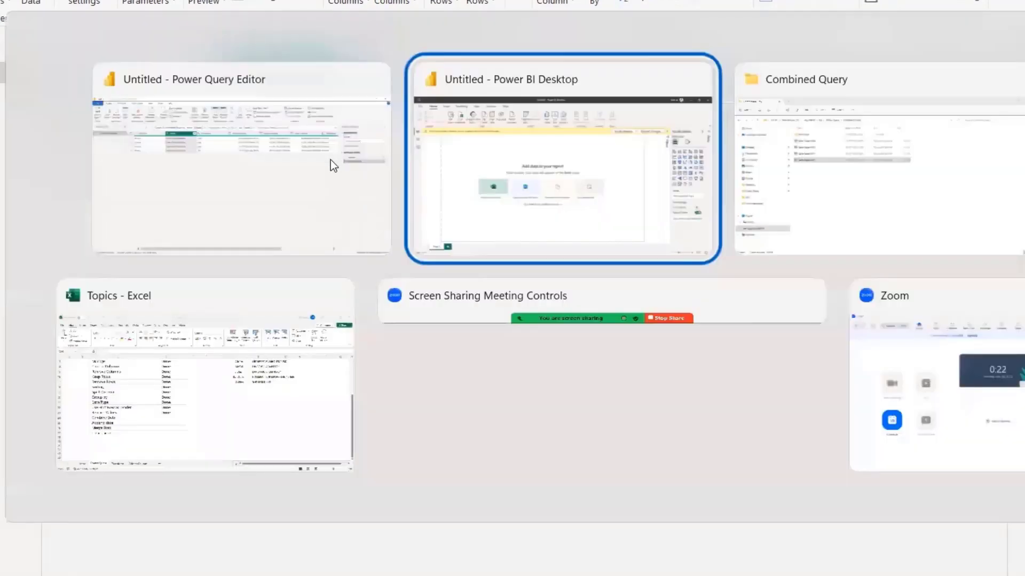
key("alt+Tab")
left_click(235, 171)
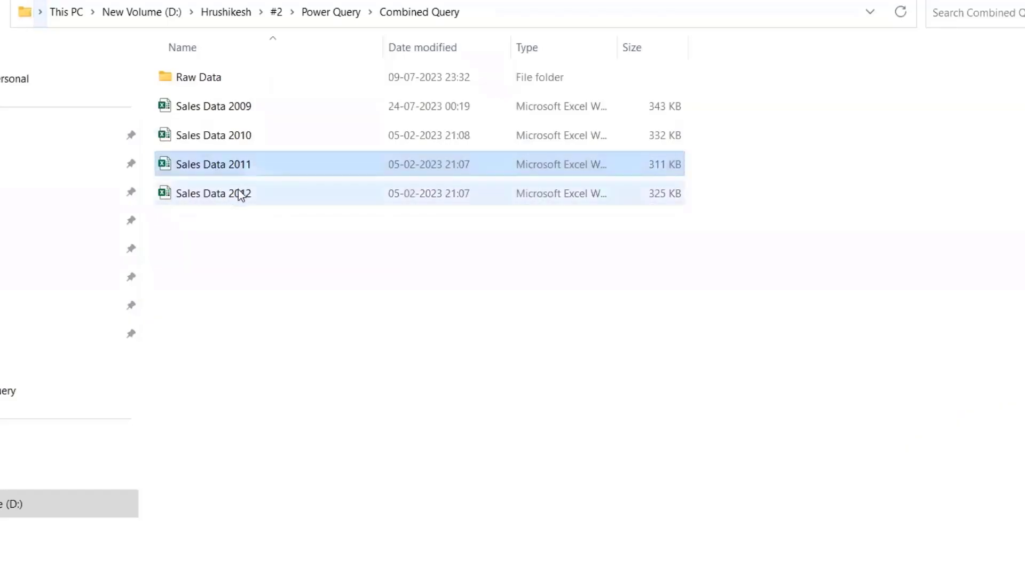
left_click(238, 192)
key("ctrl+c")
key("ctrl+v")
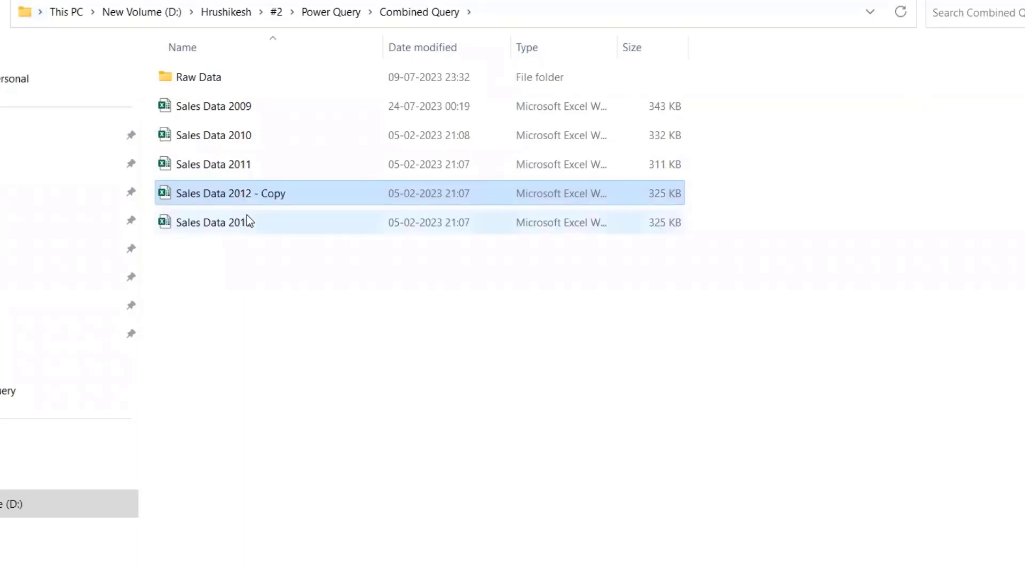
Rename the copied sales workbook as Sales Data 2013
key("F2")
key("End")
key("BackSpace")
key("BackSpace")
key("BackSpace")
key("BackSpace")
key("BackSpace")
key("BackSpace")
key("BackSpace")
key("BackSpace")
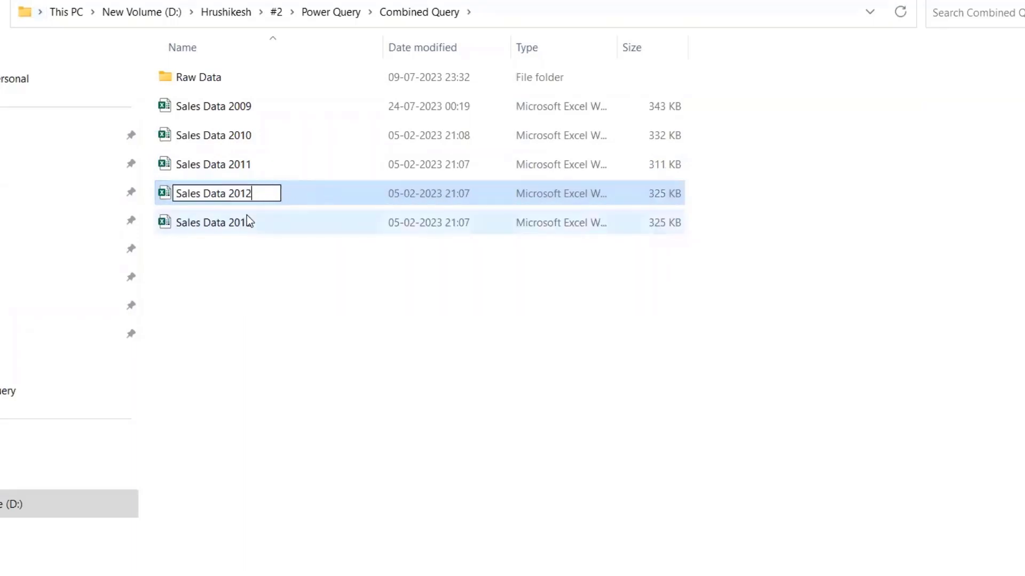
type("3")
key("Return")
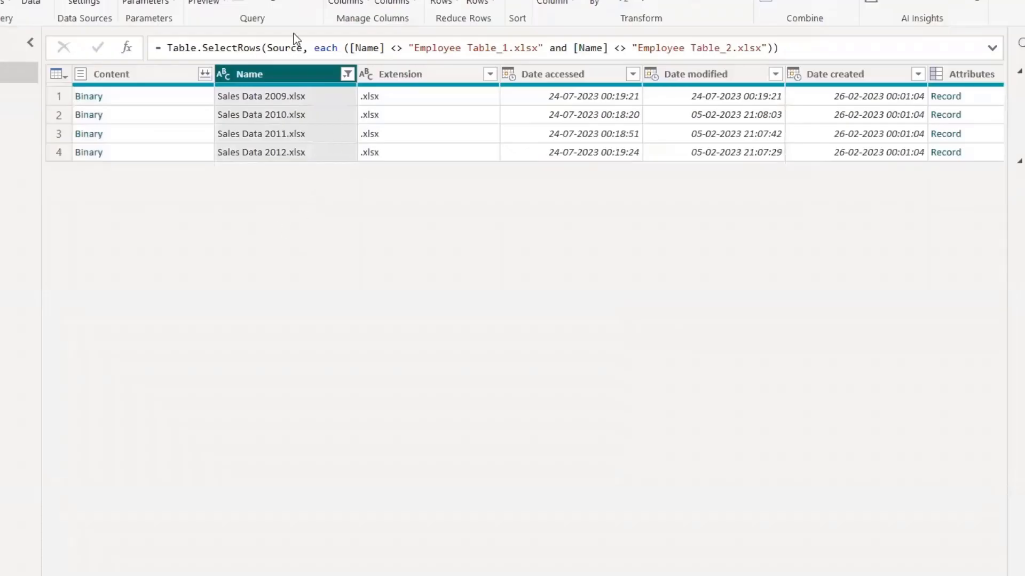
Refresh the query preview in Power Query Editor and open the Name column's filter options
left_click(223, 2)
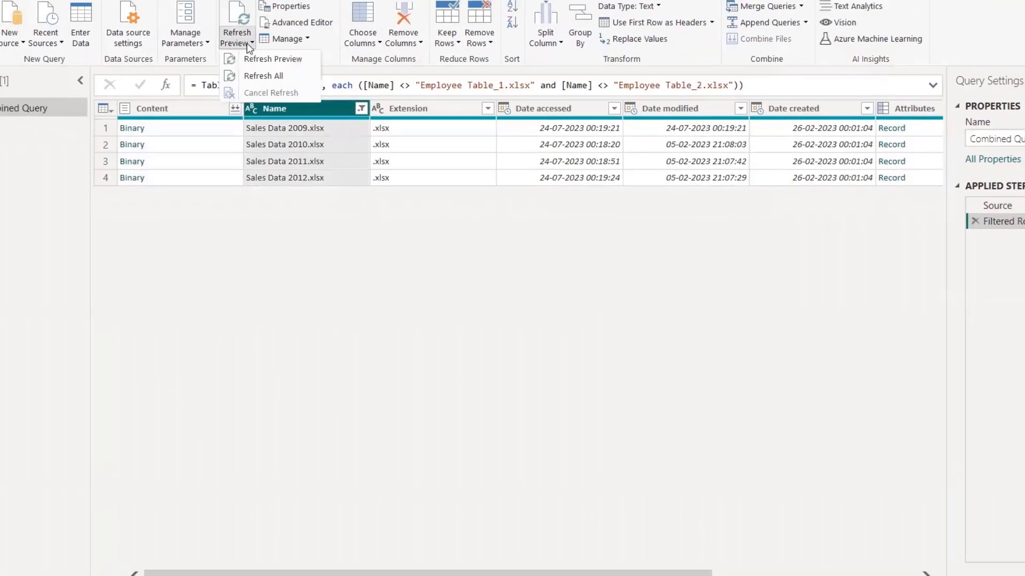
left_click(221, 21)
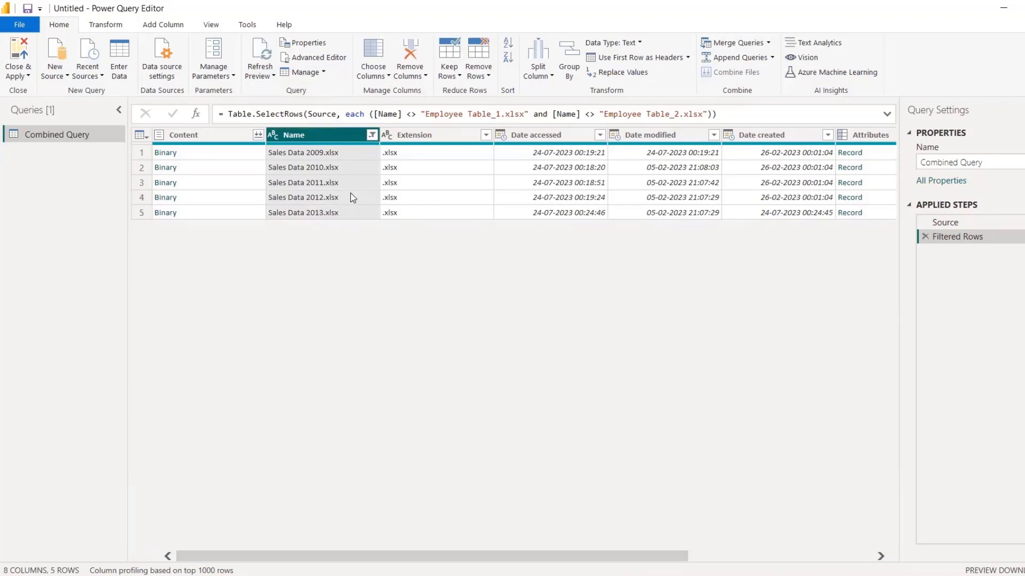
left_click(372, 135)
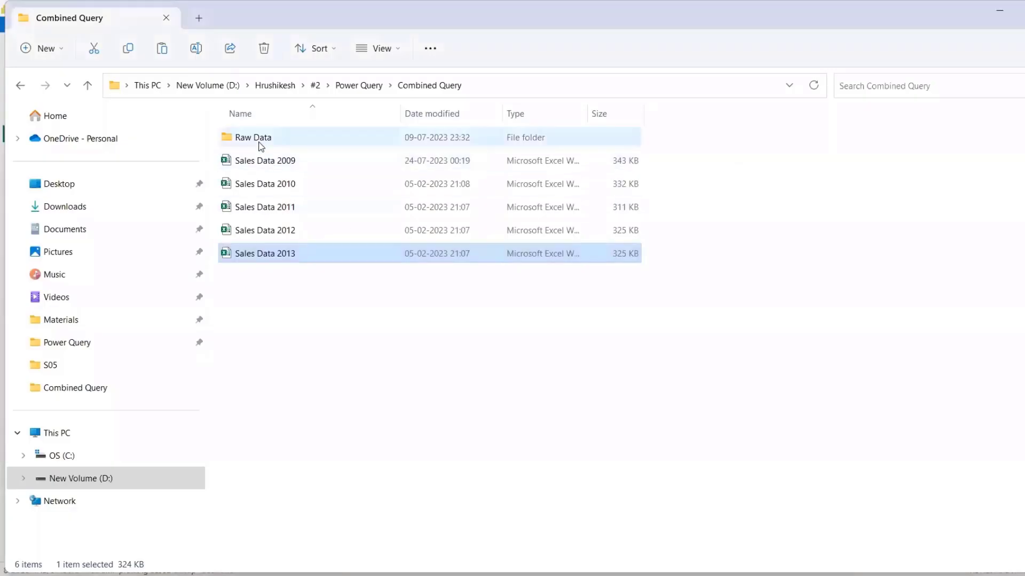
In File Explorer, place a copy of Employee Table_2 from the Raw Data folder in the Combined Query folder
double_click(259, 139)
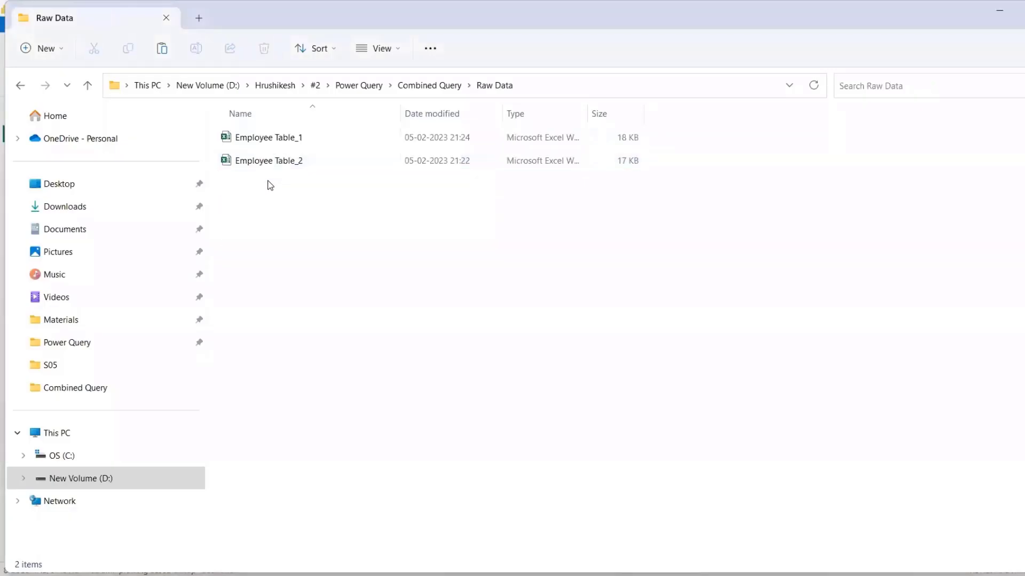
left_click(277, 163)
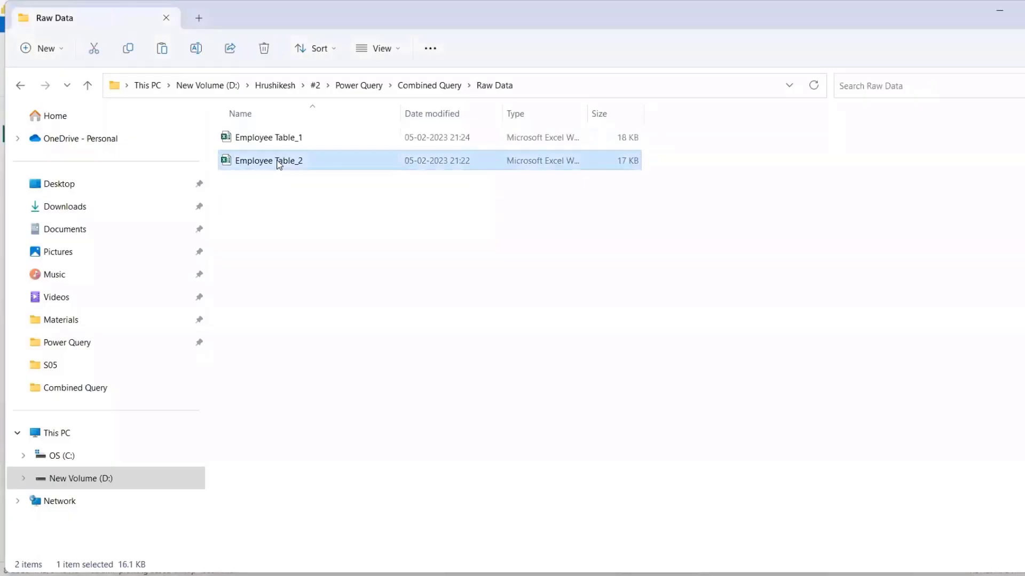
left_click(421, 95)
key("ctrl+v")
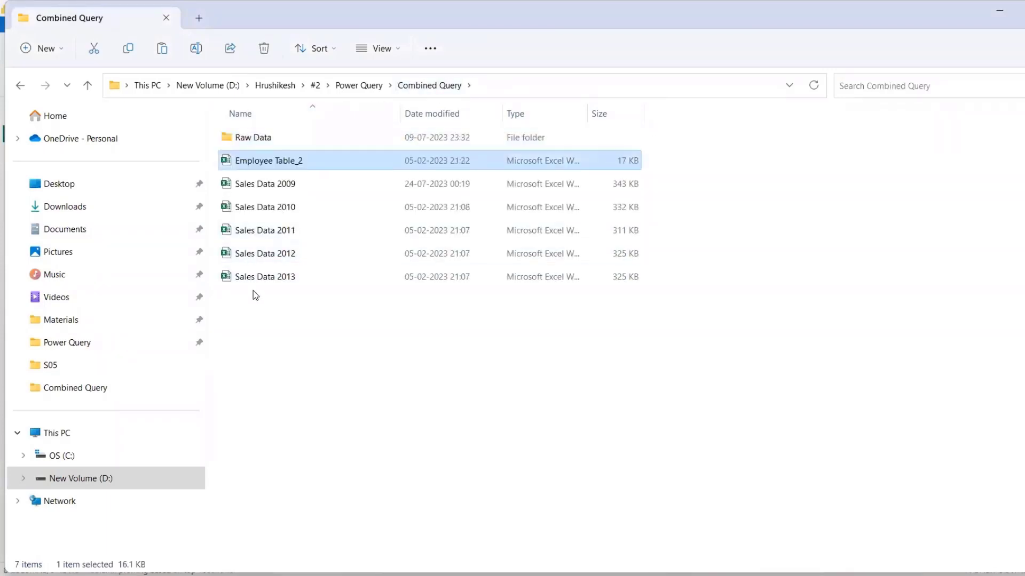
Rename the Employee Table_2 workbook in the Combined Query folder as Employee Table_3
key("F2")
key("End")
key("BackSpace")
type("3")
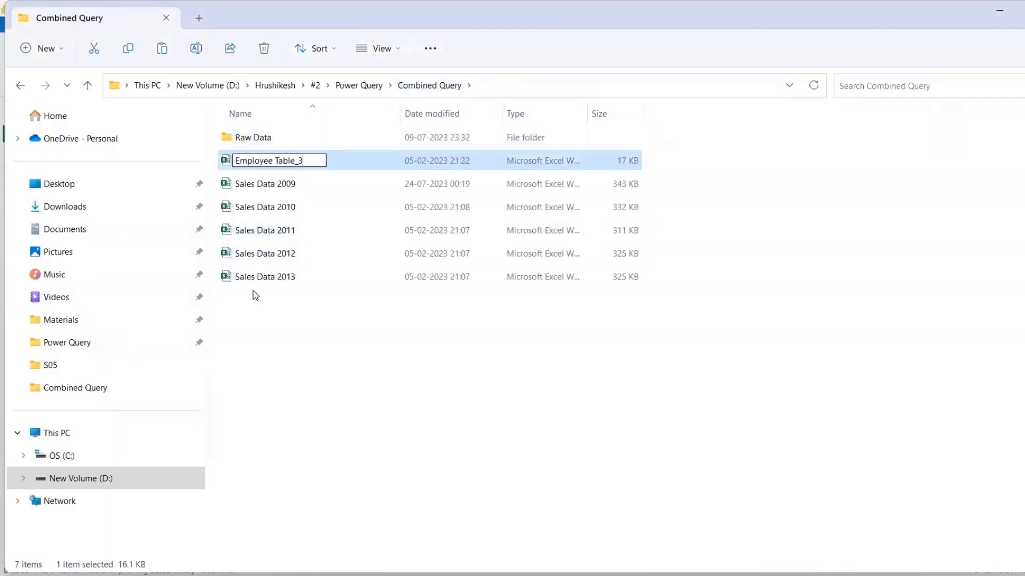
key("Return")
Switch back to Power Query Editor and refresh the preview to pick up the added employee workbook
key("alt+Tab")
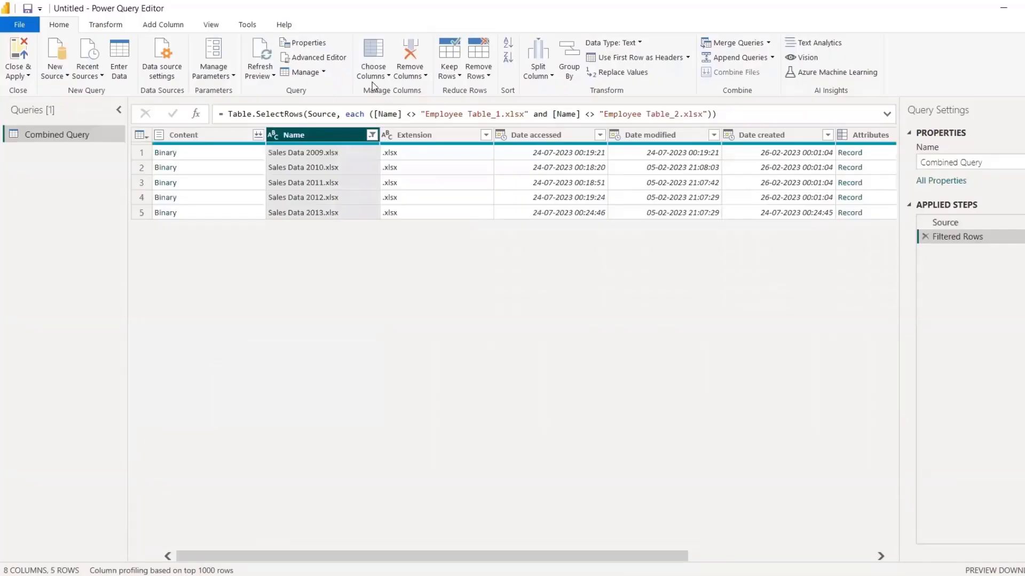
left_click(264, 75)
left_click(277, 92)
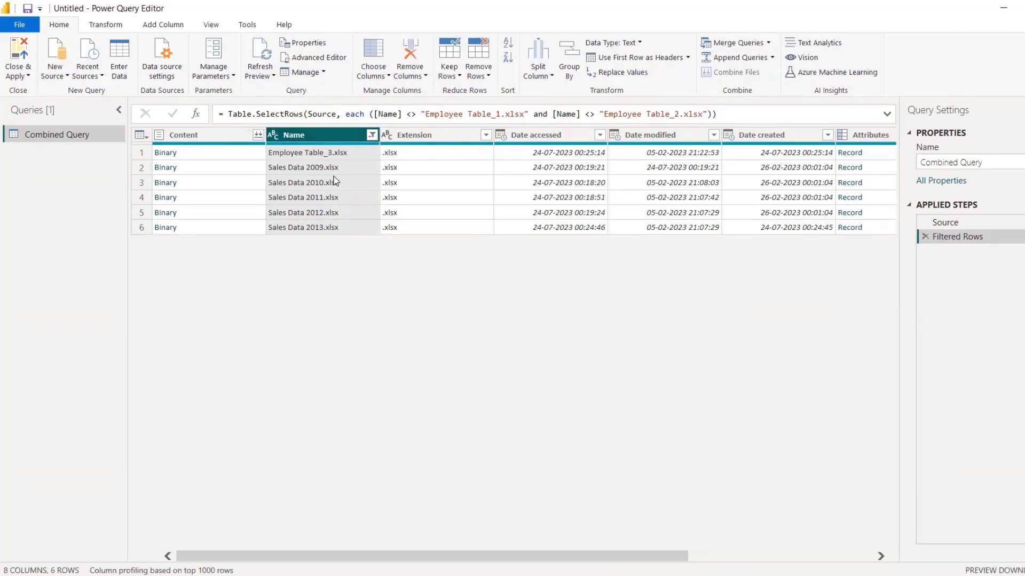
Check the Sales Data 2013 file in the source folder and clear the Name column's filter in Power Query Editor
key("alt+Tab")
left_click(287, 283)
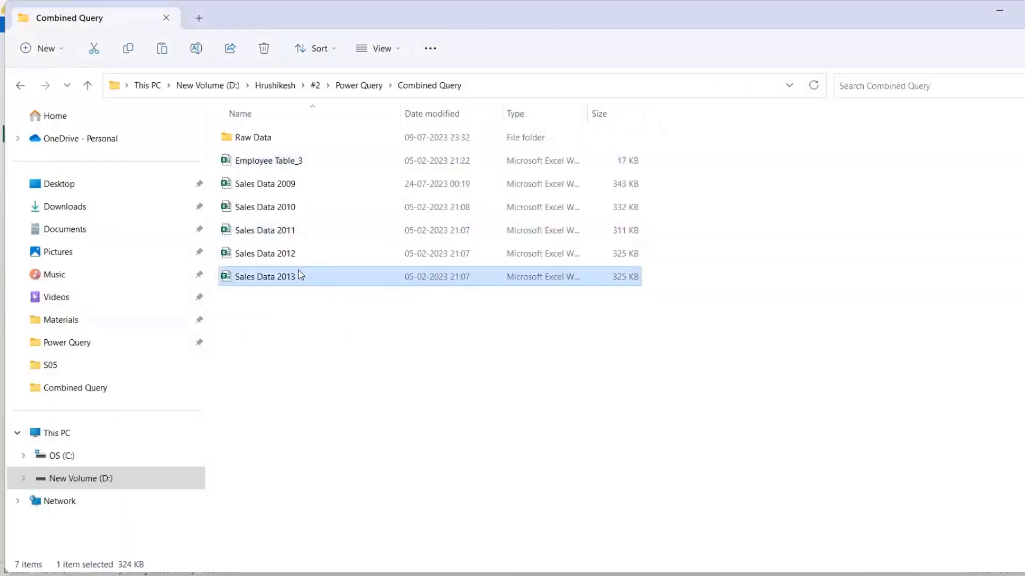
key("alt+Tab")
left_click(373, 136)
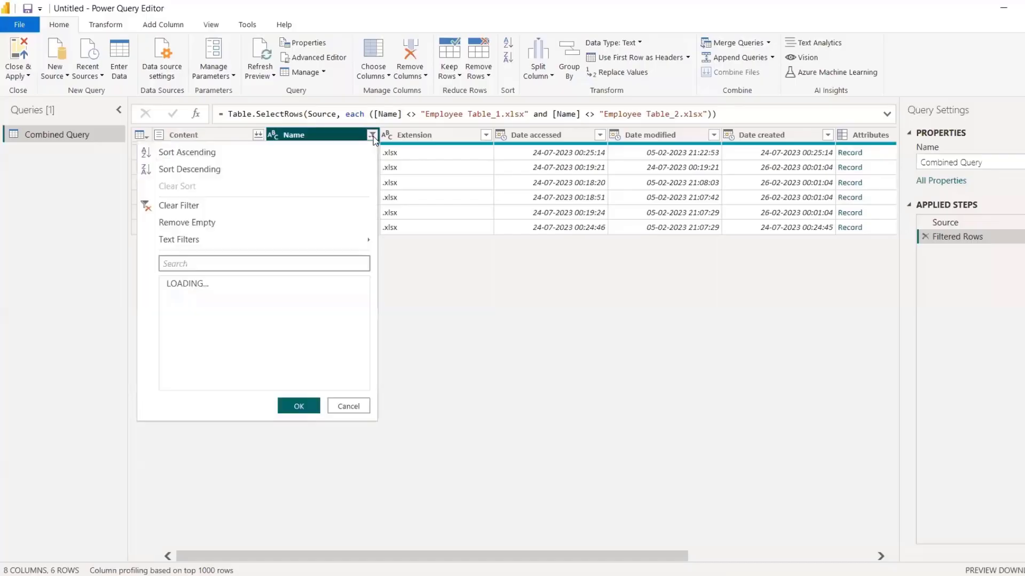
left_click(231, 205)
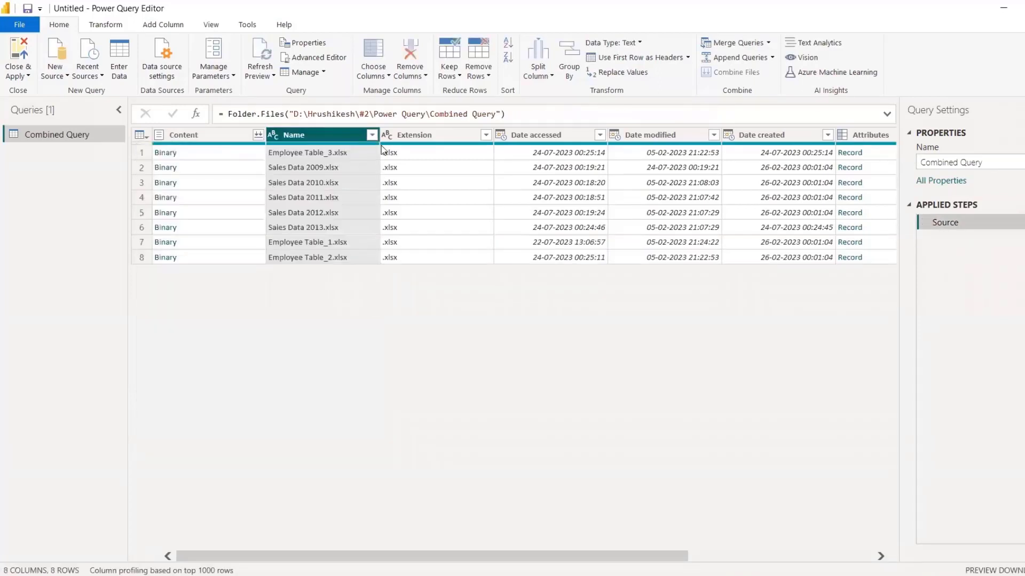
Apply a text filter to the Name column that keeps rows containing "Sales data"
left_click(372, 135)
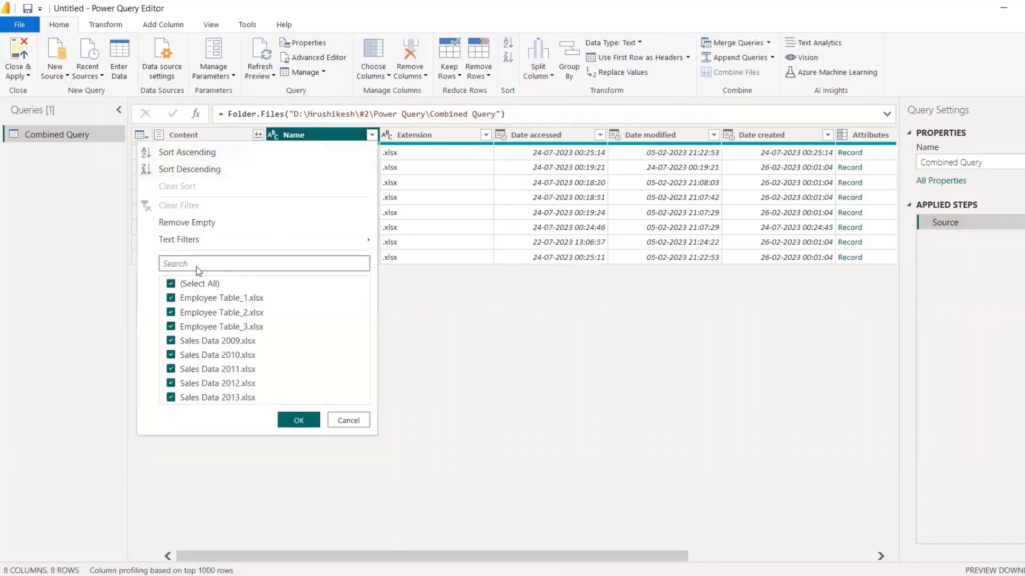
mouse_move(318, 238)
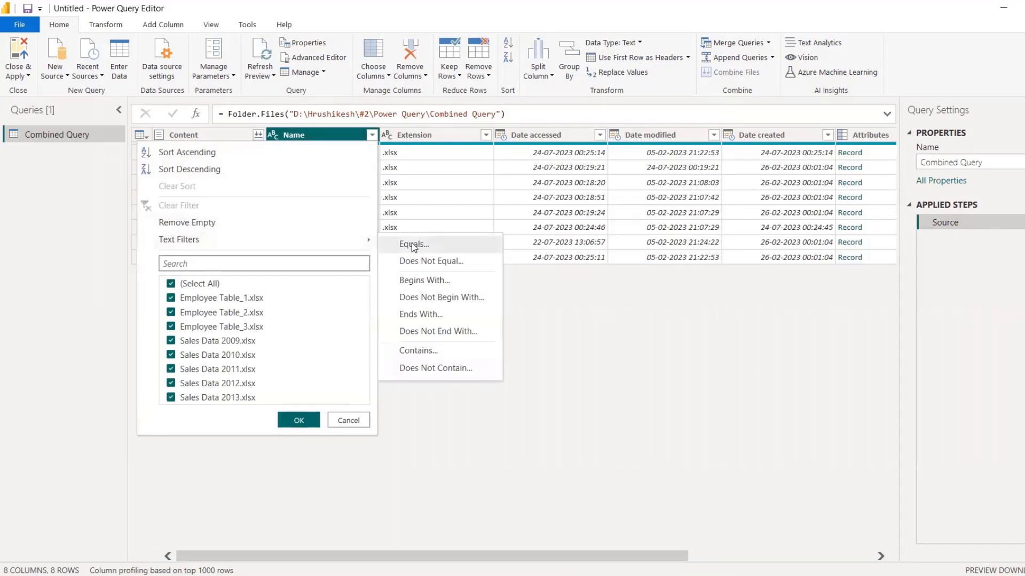
left_click(425, 352)
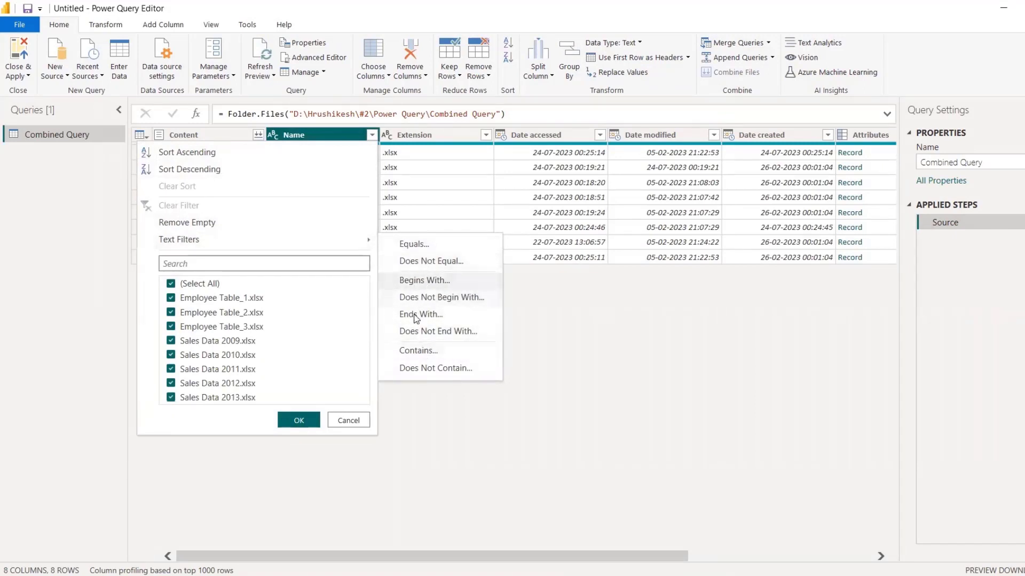
left_click(418, 350)
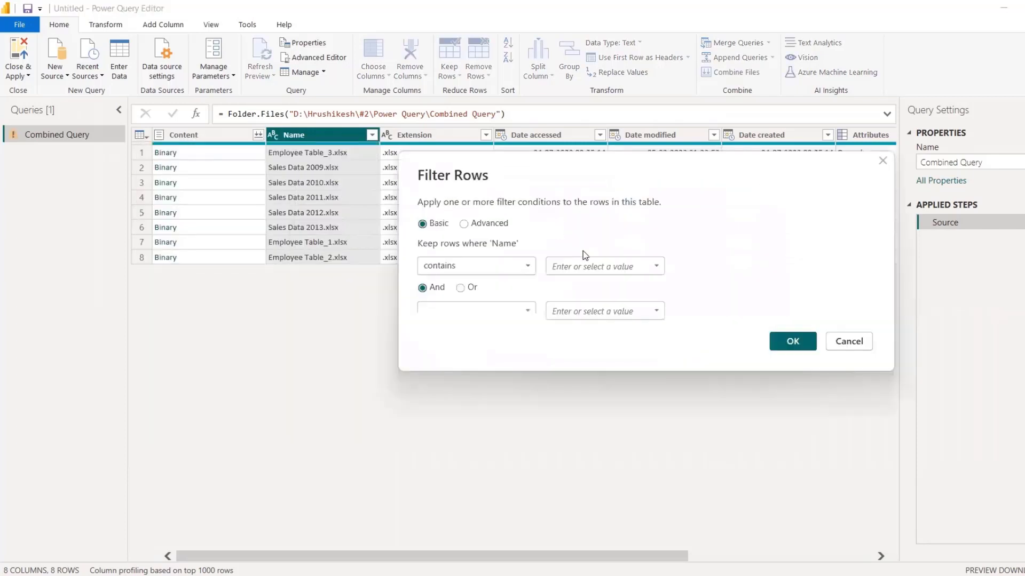
left_click(575, 272)
type("Sa;e")
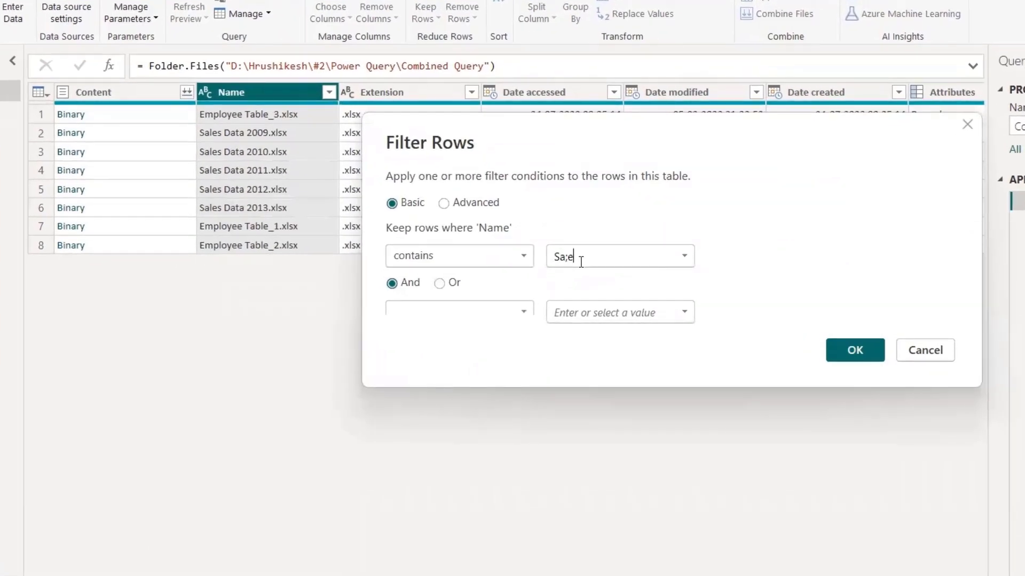
key("BackSpace")
type("les data")
left_click(856, 351)
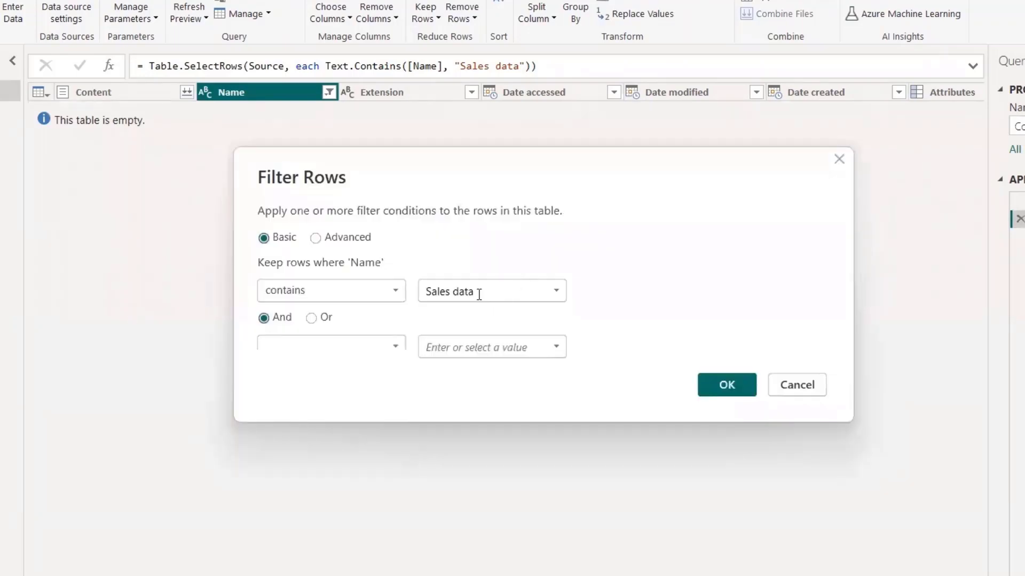
Correct the Name filter's contains value to "Sales Data" with a capital D and apply it
double_click(458, 293)
type("Data")
left_click(725, 398)
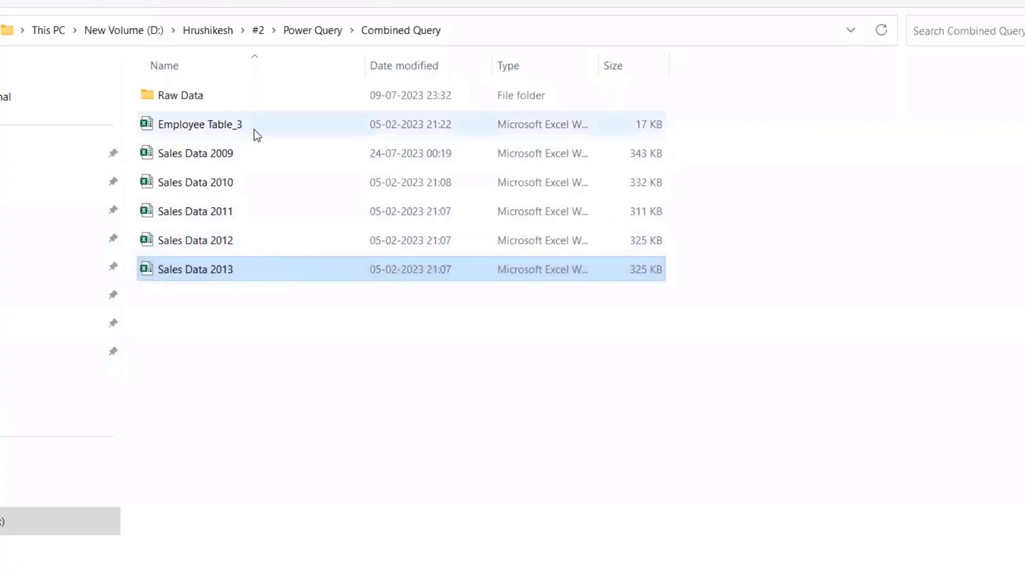
In File Explorer, duplicate the Employee Table_3 workbook within the Combined Query folder
left_click(254, 130)
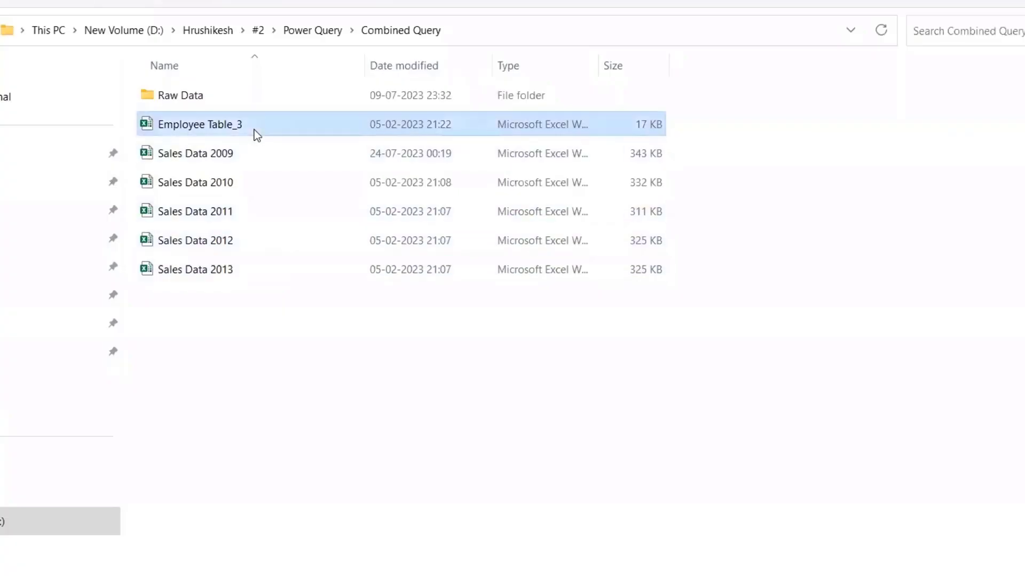
key("ctrl+c")
key("ctrl+v")
Duplicate the Sales Data 2013 workbook in the Combined Query folder and rename the copy as Sales Data 2014
left_click(241, 308)
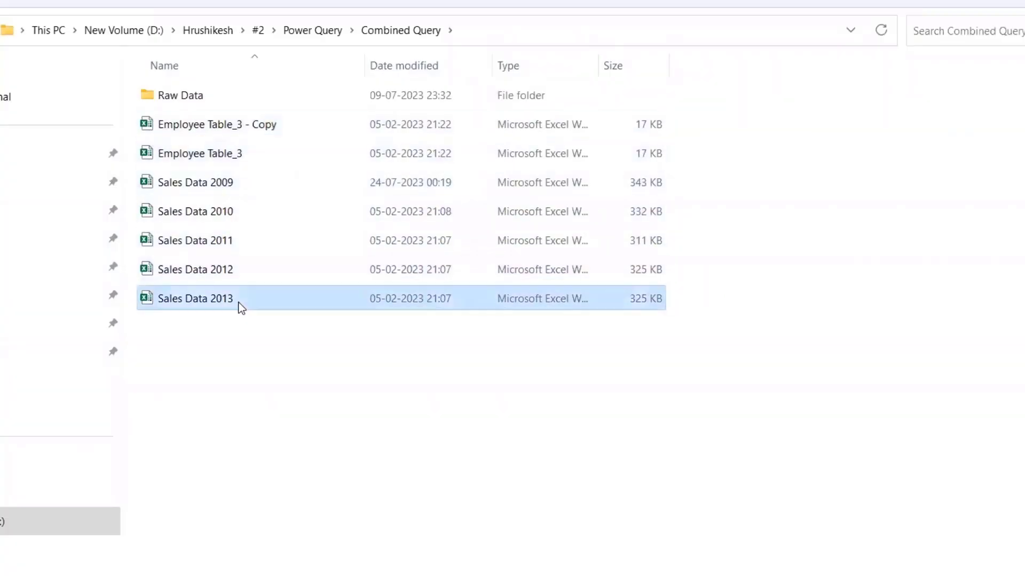
key("ctrl+c")
key("ctrl+v")
key("F2")
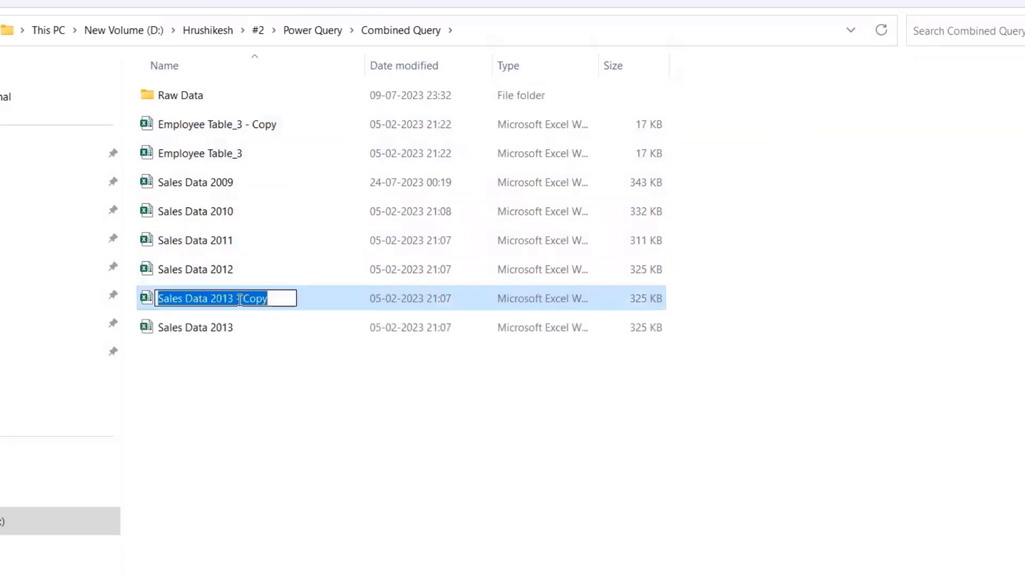
key("End")
key("BackSpace")
key("BackSpace")
key("BackSpace")
key("BackSpace")
key("BackSpace")
key("BackSpace")
key("BackSpace")
key("BackSpace")
type("4")
key("Return")
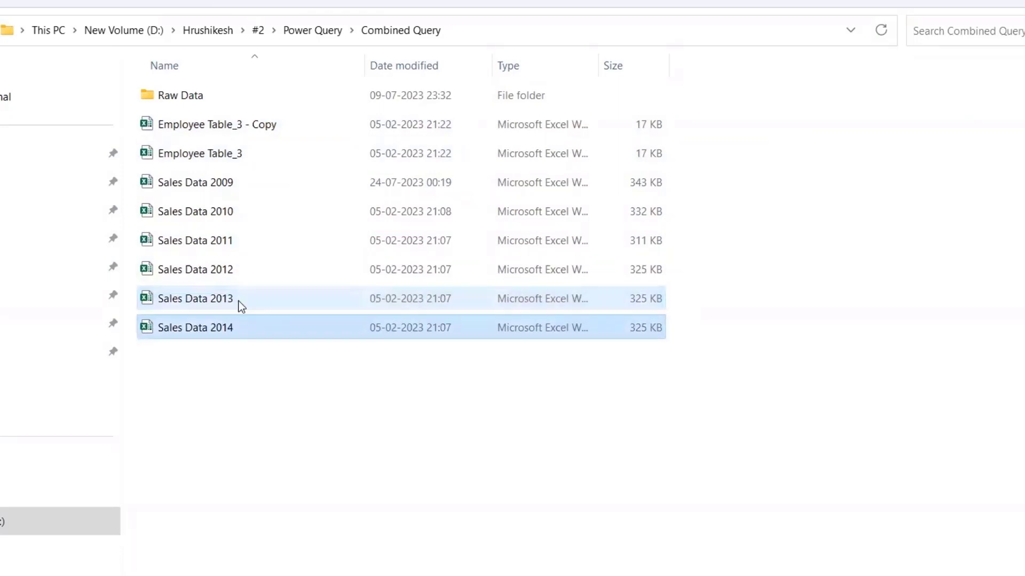
Switch back to Power Query Editor and refresh the filtered preview, checking it against the sales files in the source folder
key("alt+Tab")
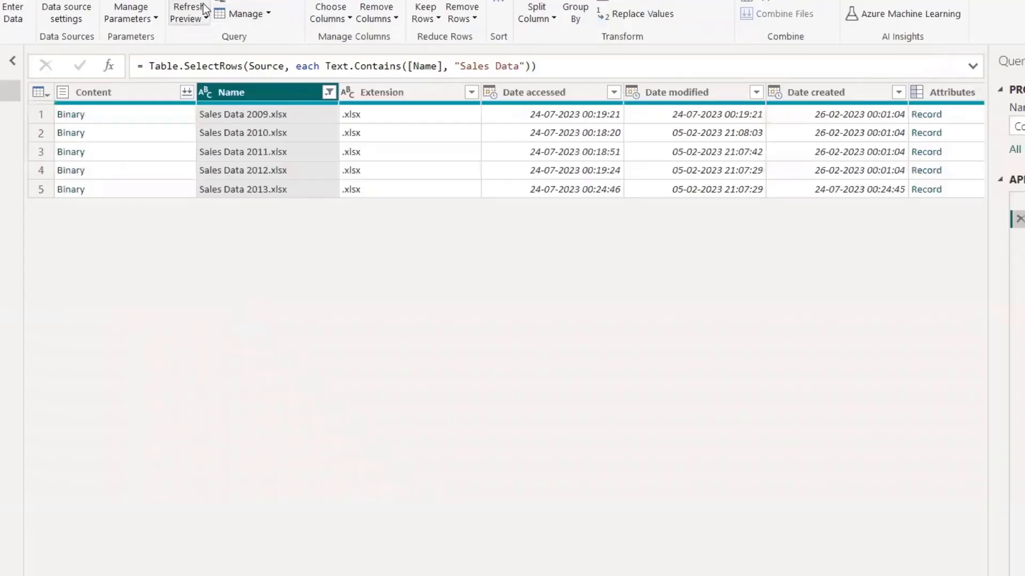
left_click(190, 18)
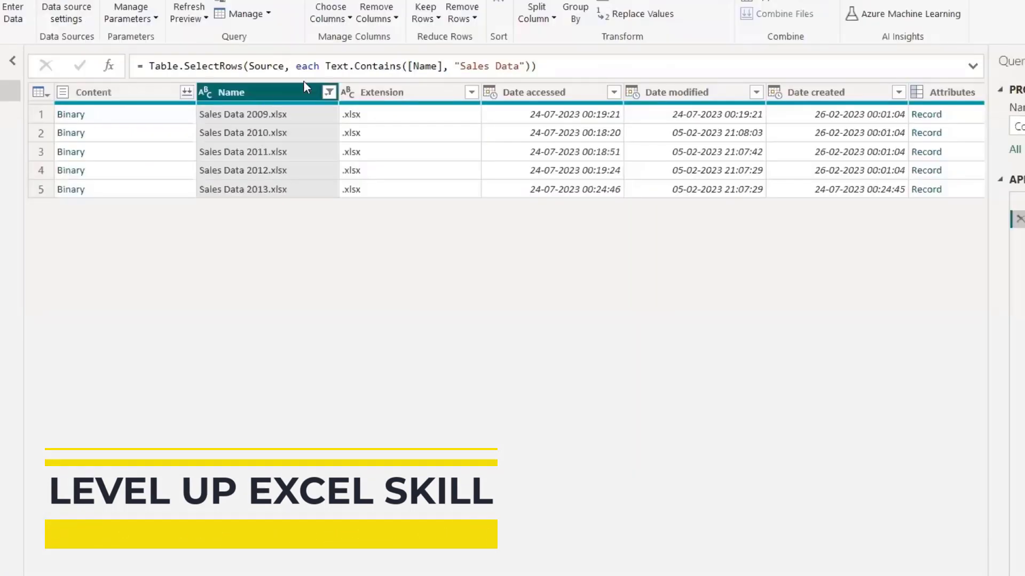
left_click(203, 17)
left_click(211, 37)
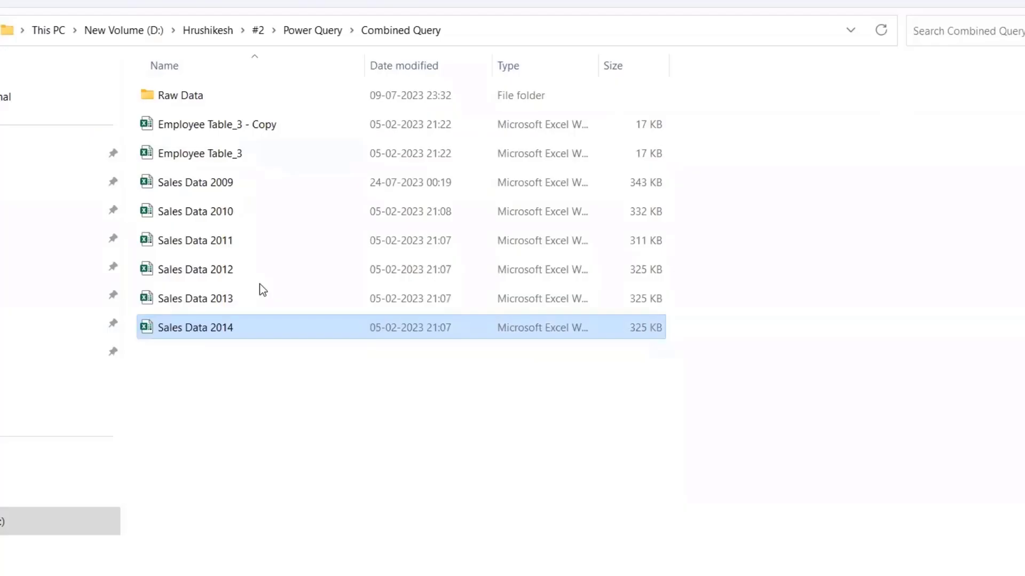
left_click(223, 296, "ctrl")
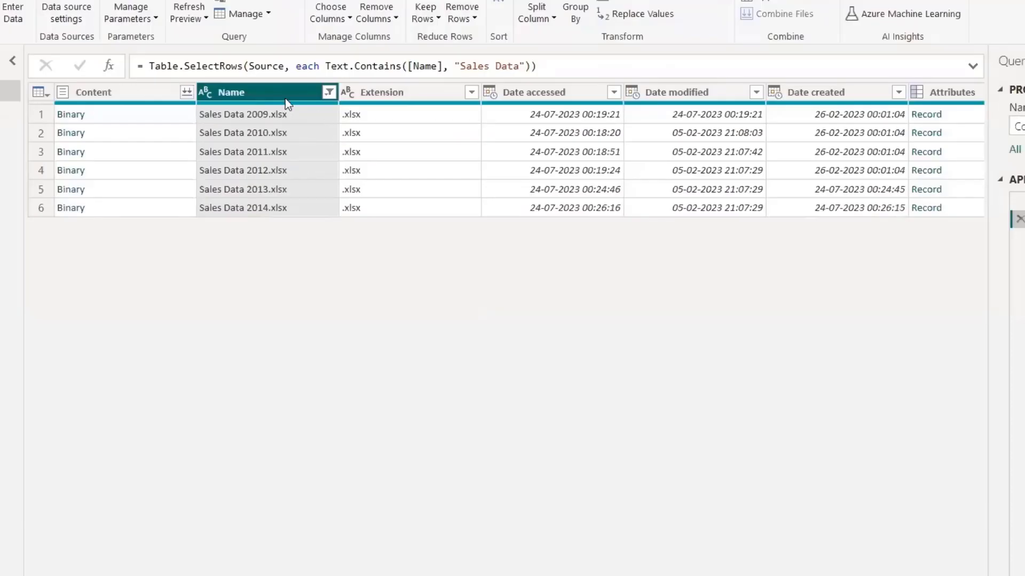
Start combining the files from the Content column, using First file as the sample file
left_click(187, 94)
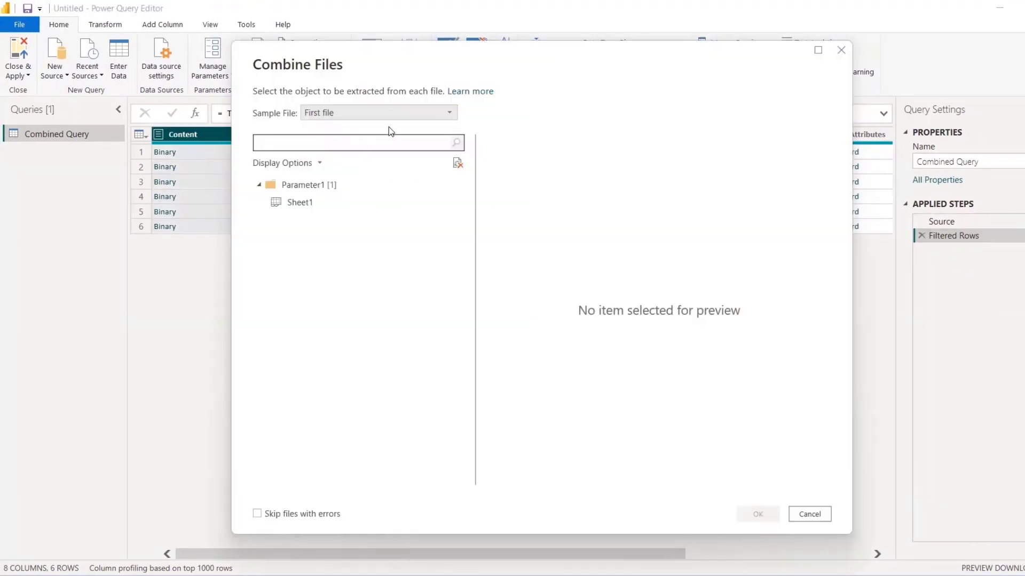
left_click(349, 113)
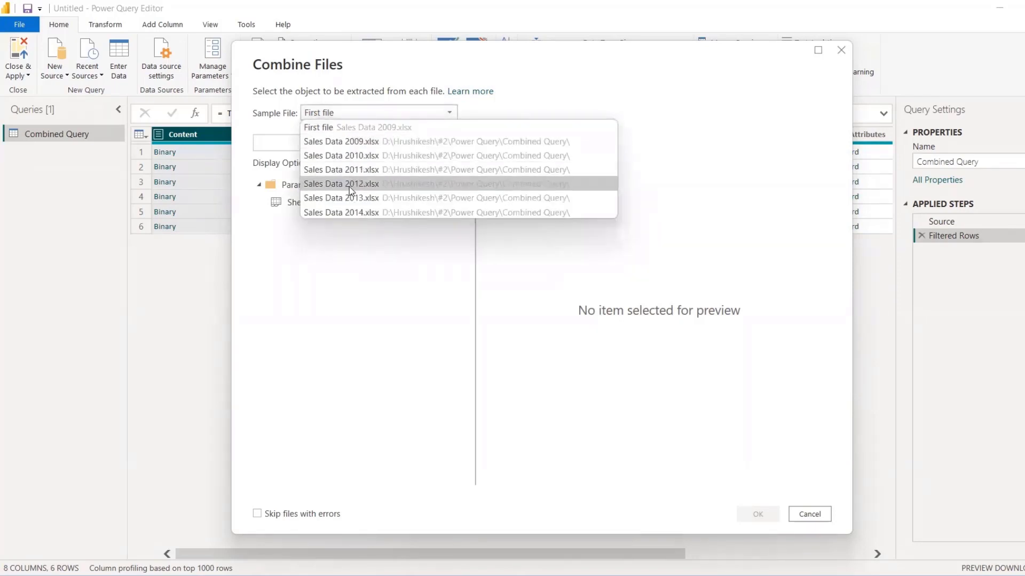
left_click(365, 124)
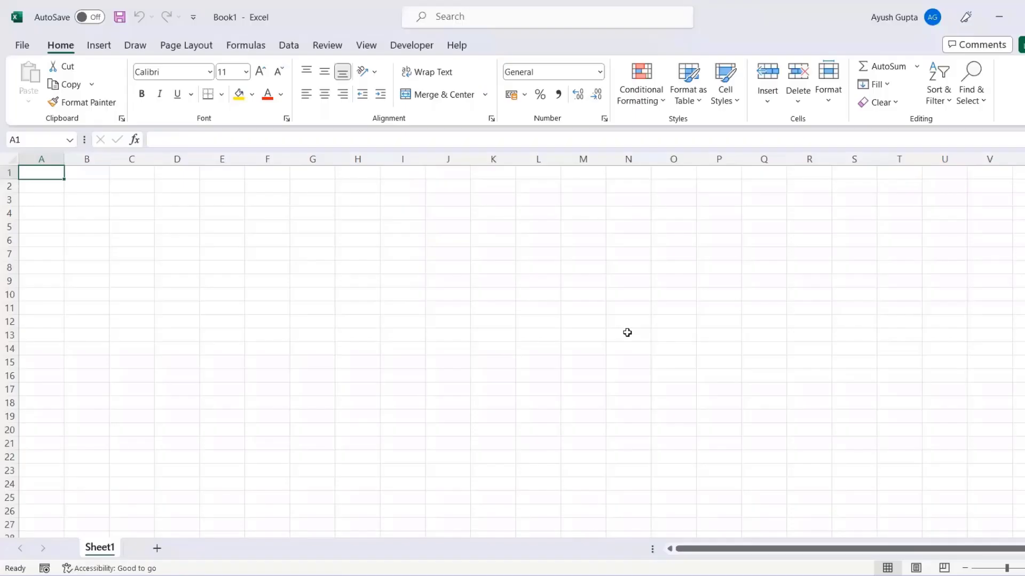
In a blank Excel workbook, enter file1 in A1 and the headings col1 to col4 in A2:D2
scroll(627, 332, "up", 3)
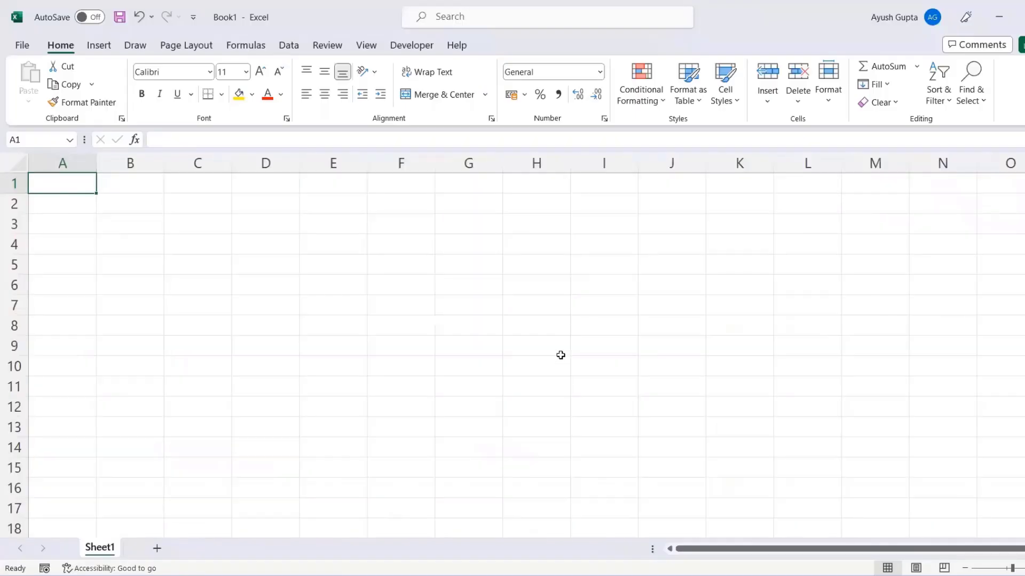
type("file1")
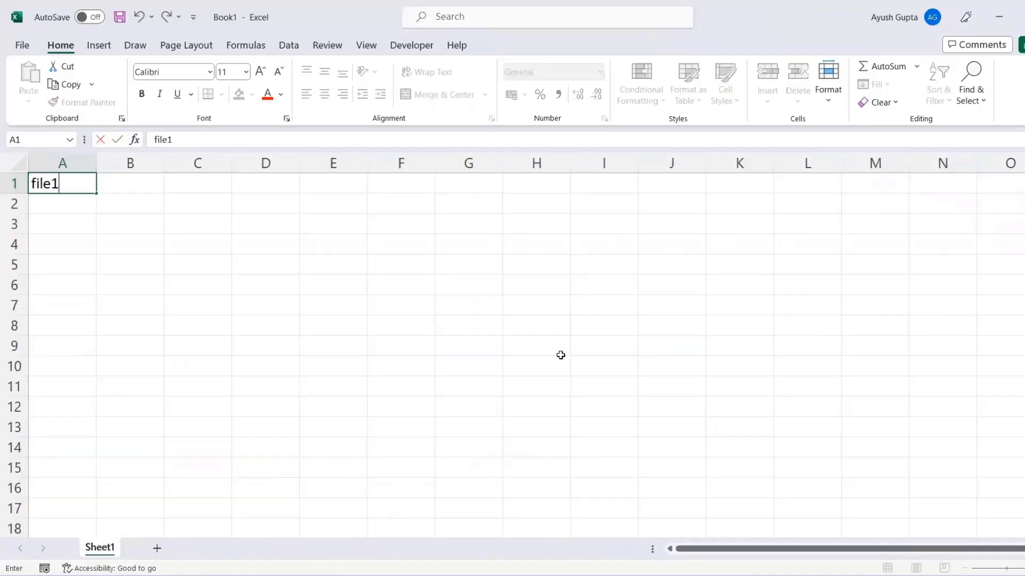
key("Return")
type("col1")
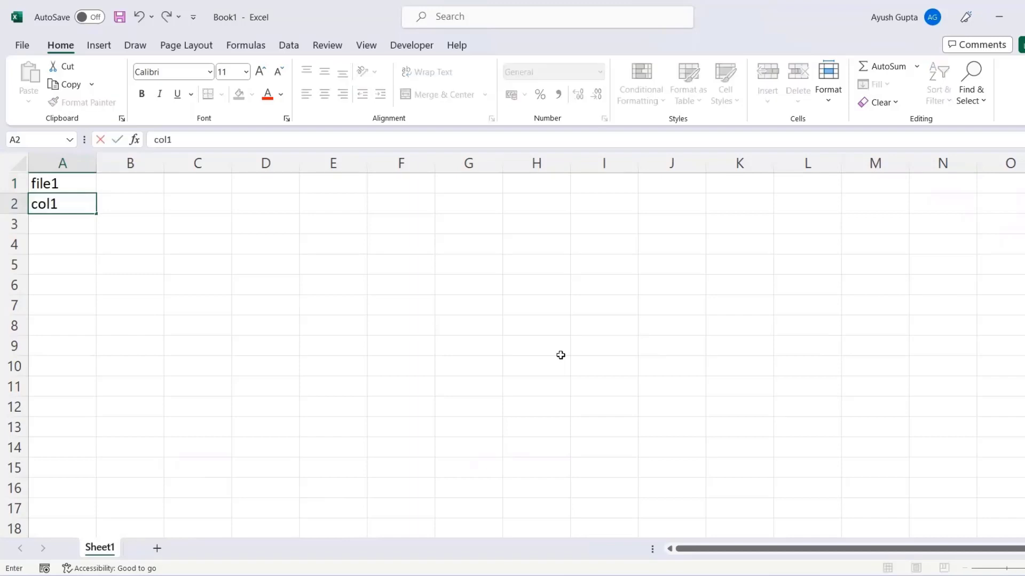
key("Tab")
type("col")
key("Tab")
type("col3")
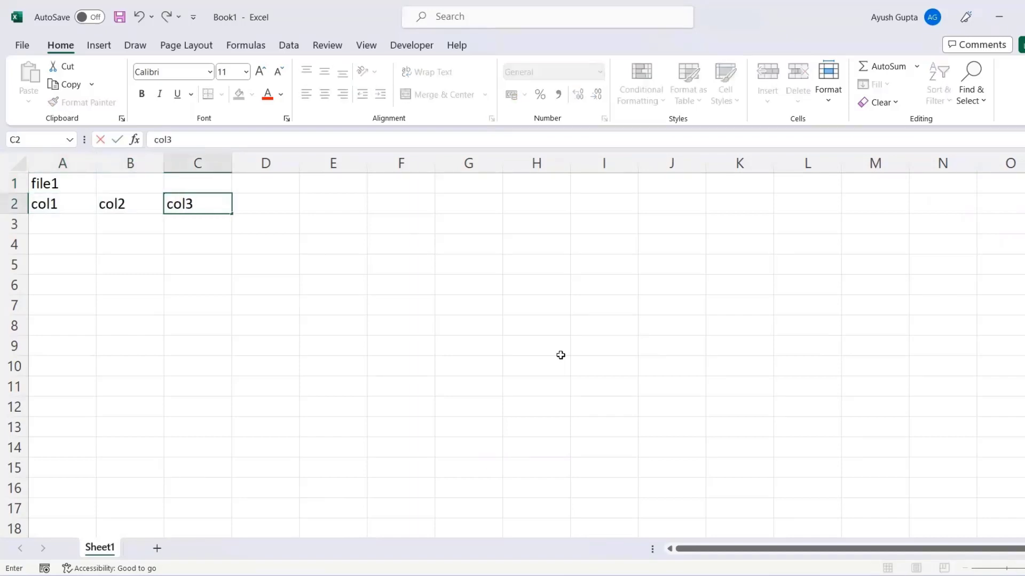
key("Tab")
type("col4")
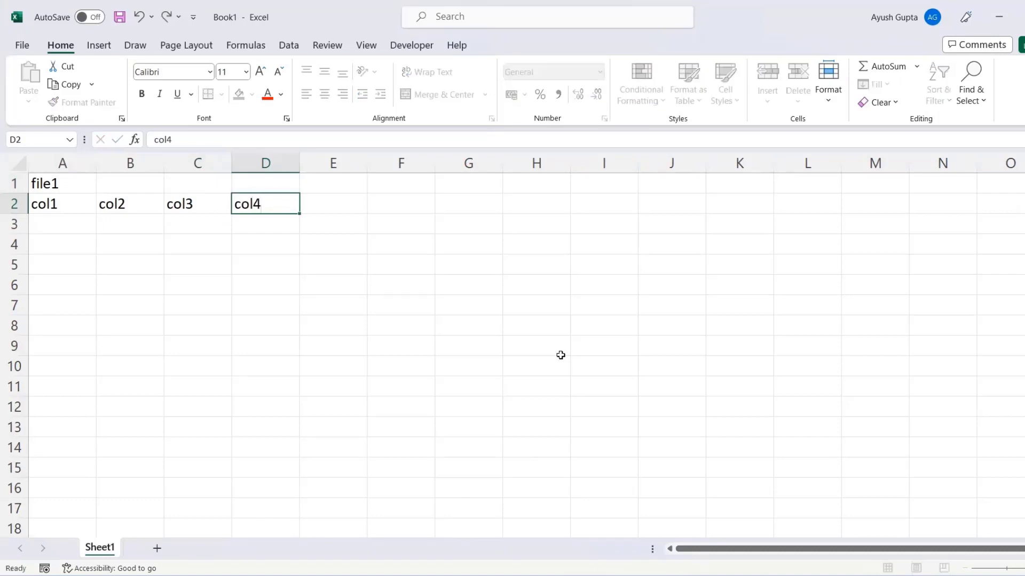
Label a second example block by entering file2 in cell G1
key("Tab")
key("Tab")
key("Tab")
key("Up")
type("fil")
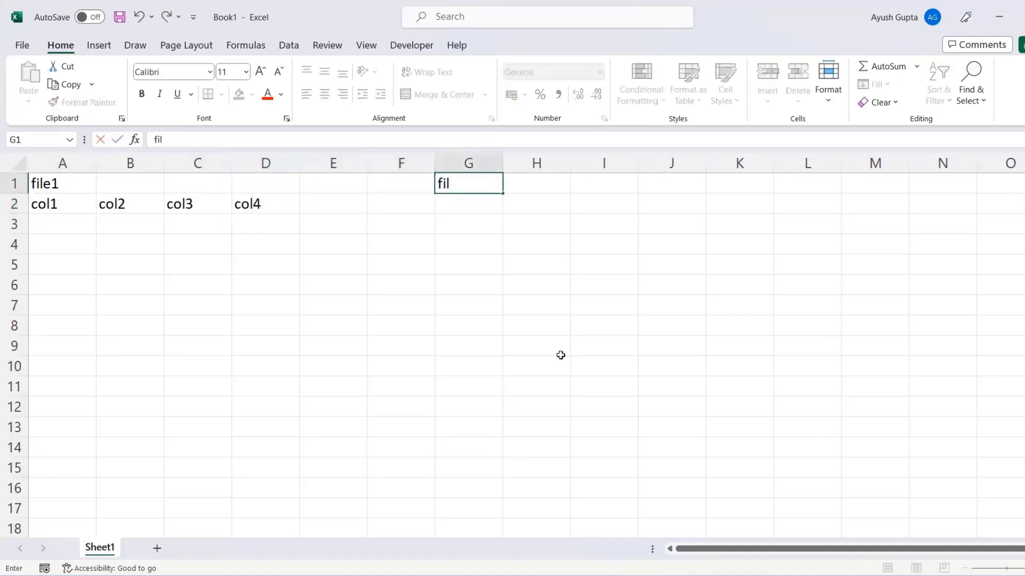
type("e2")
key("Tab")
key("Down")
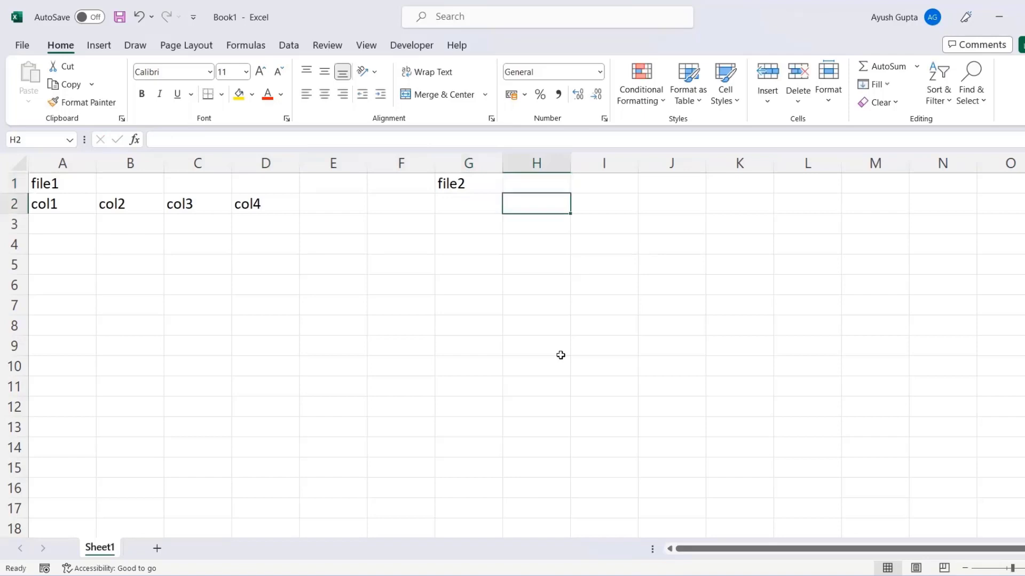
Fill G2:J2 under file2 with a copy of the col1 to col4 headings from A2:D2
key("Left")
type("col1")
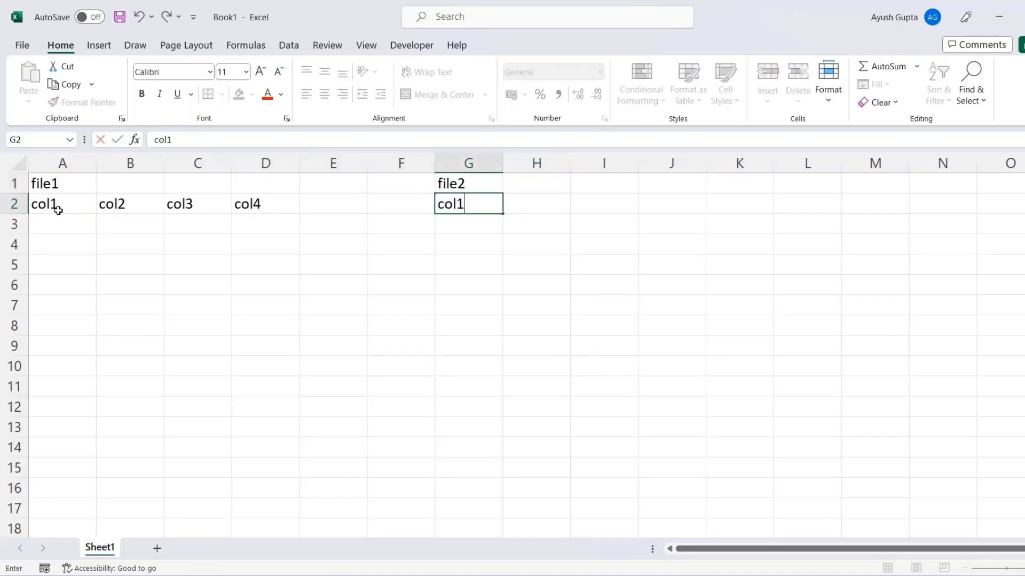
left_click_drag(56, 207, 266, 207)
key("ctrl+c")
left_click(447, 204)
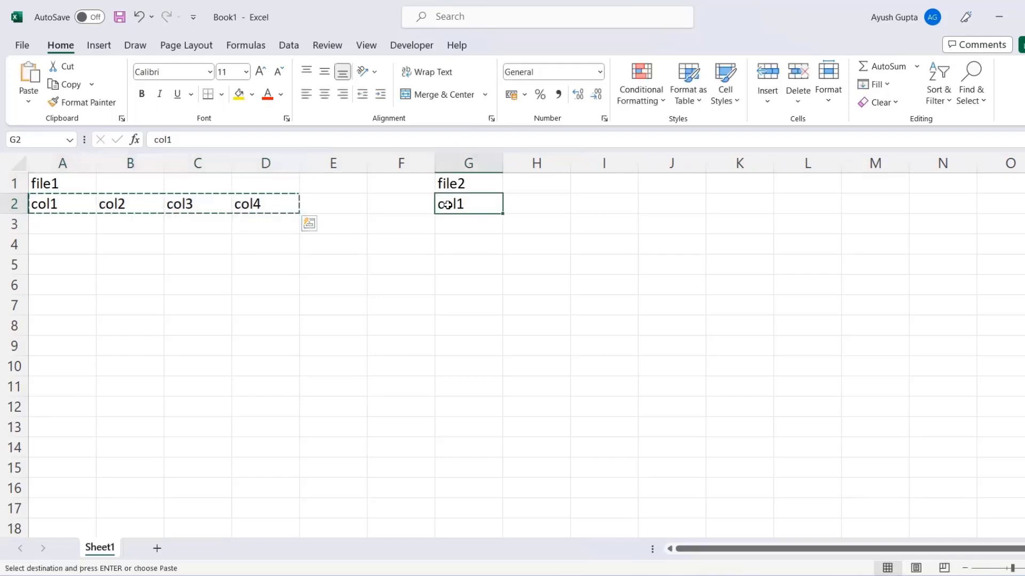
key("ctrl+v")
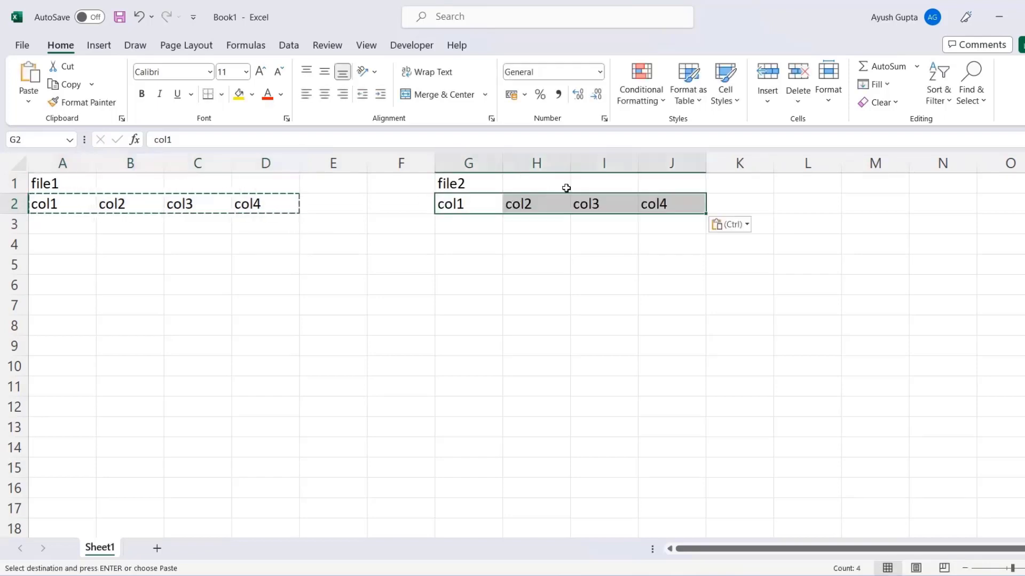
Enter file3 in L1 and copy the file2 headings col1 to col4 into L2:O2
left_click(784, 185)
key("Escape")
type("file")
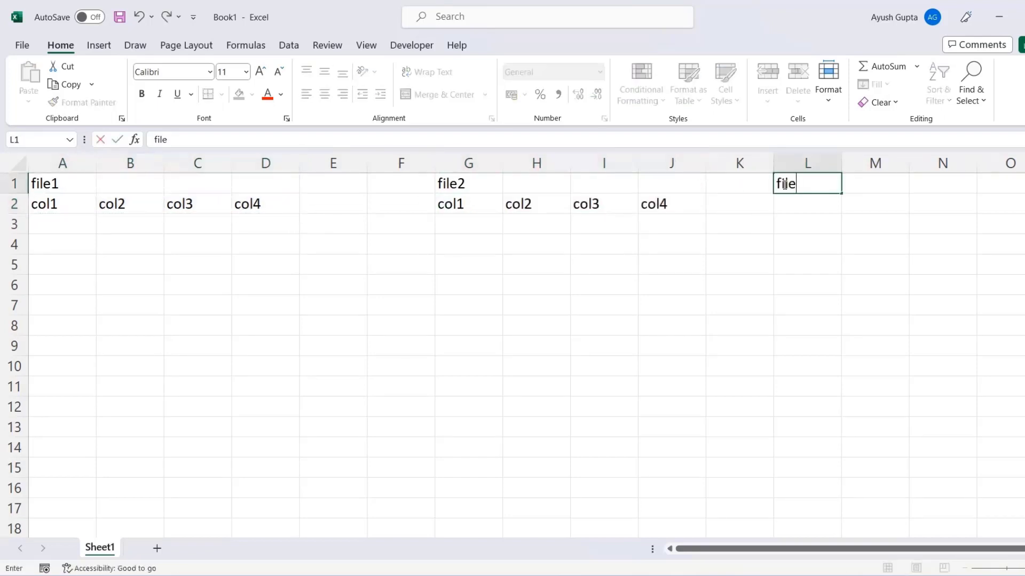
type("3")
key("Return")
left_click_drag(469, 204, 656, 204)
key("ctrl+c")
left_click(772, 205)
key("ctrl+v")
left_click(464, 266)
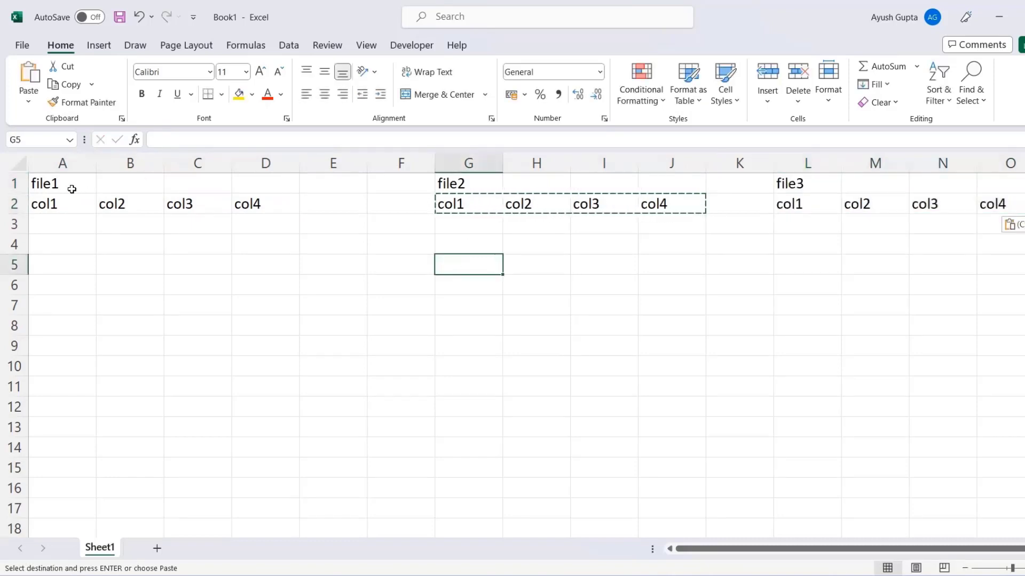
Compare the column headings of the file1, file2 and file3 example blocks
left_click_drag(71, 187, 235, 201)
left_click_drag(465, 183, 606, 209)
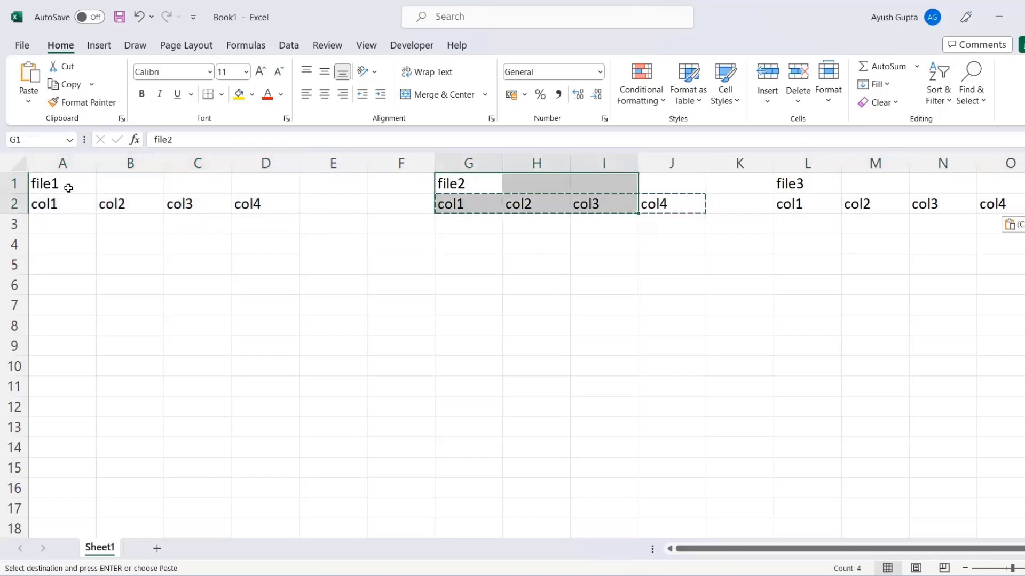
left_click_drag(69, 187, 224, 196)
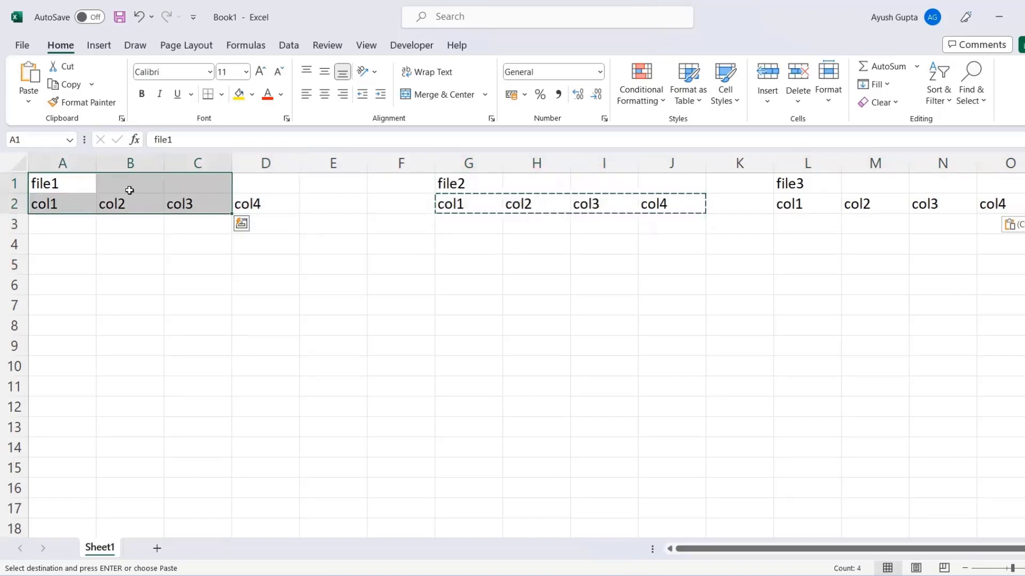
left_click(62, 202)
left_click_drag(473, 203, 604, 206)
left_click(811, 210)
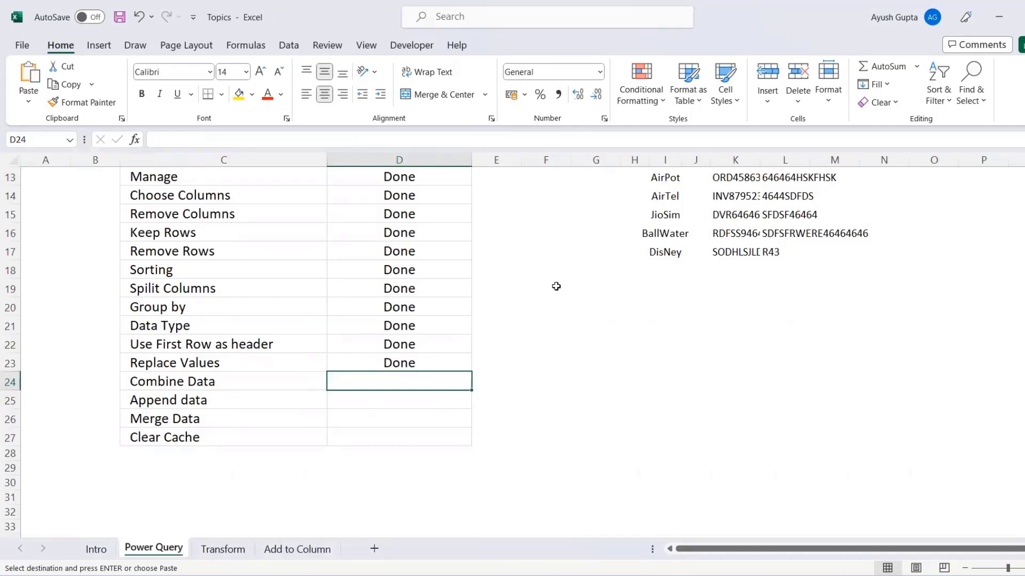
Switch back to Power Query Editor and choose Sheet1 as the object to extract from each file
key("alt+Tab")
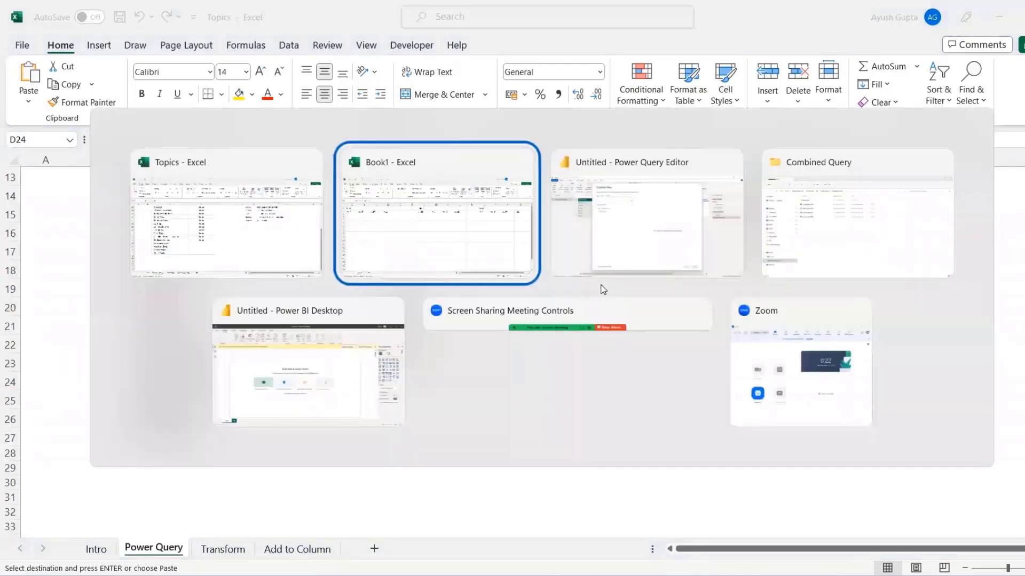
left_click(603, 271)
left_click(310, 203)
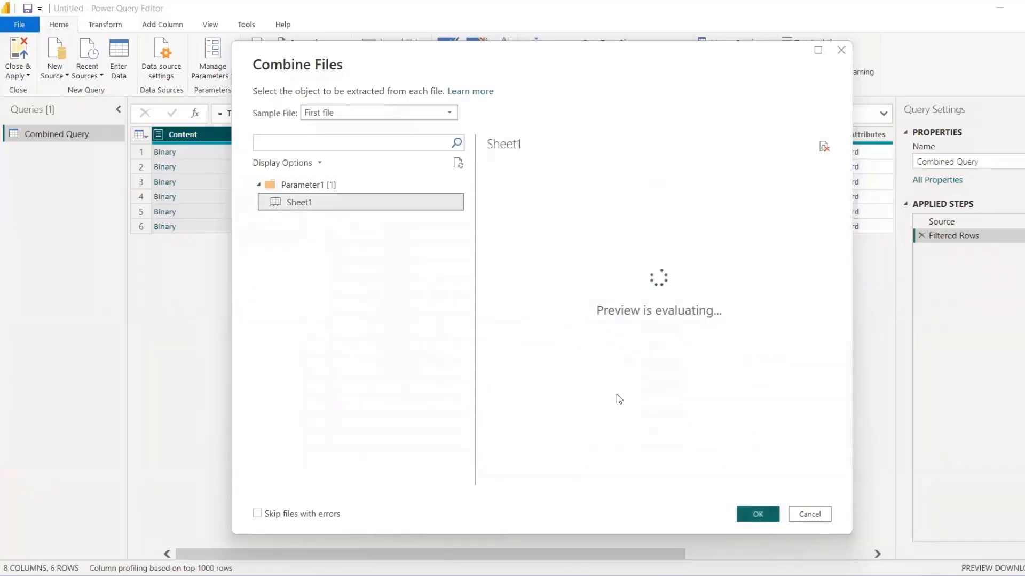
Combine the files using Sheet1 and review the workbook names listed in the Source.Name column's filter
left_click(758, 513)
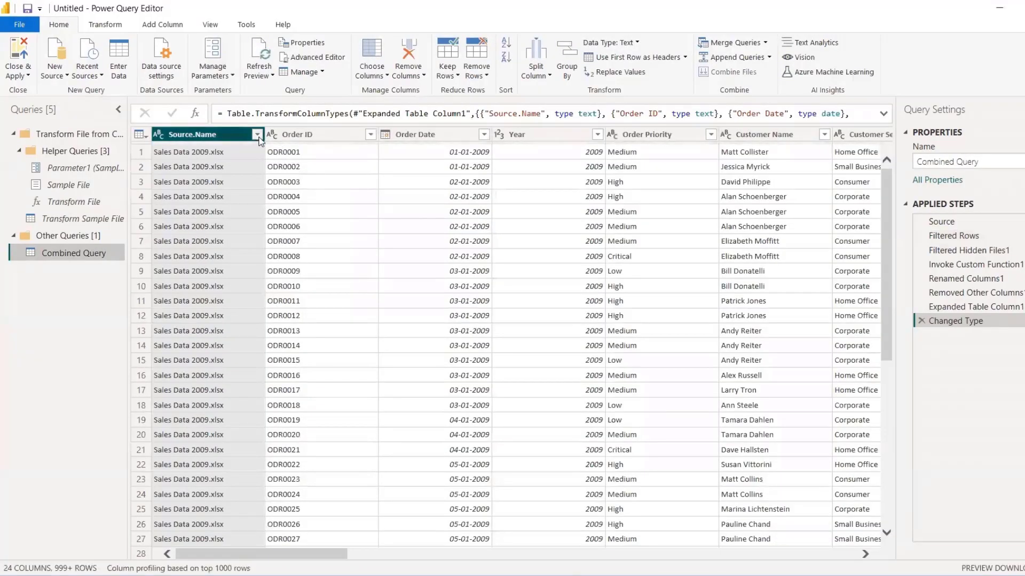
left_click(257, 134)
left_click(235, 363)
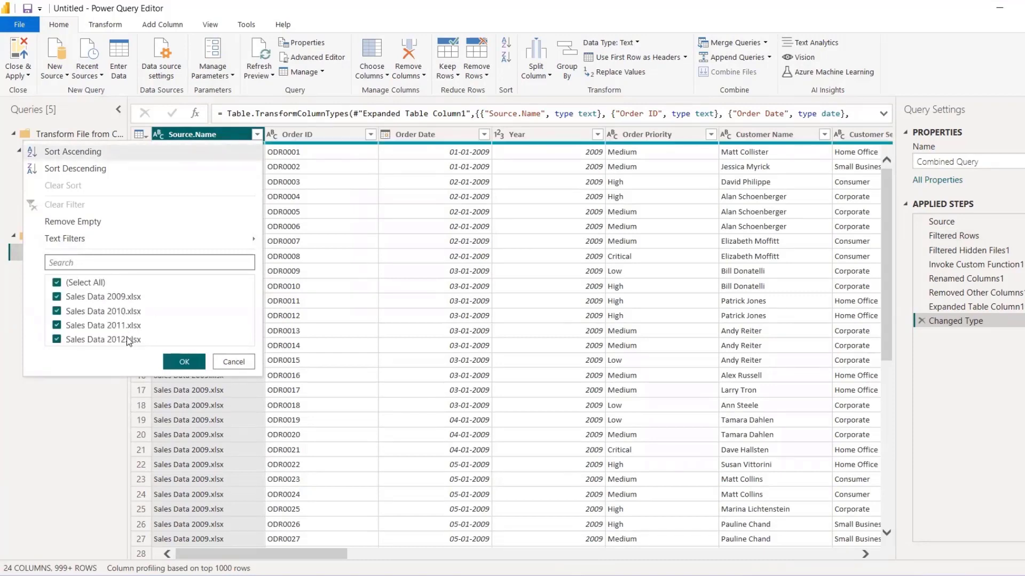
left_click(233, 363)
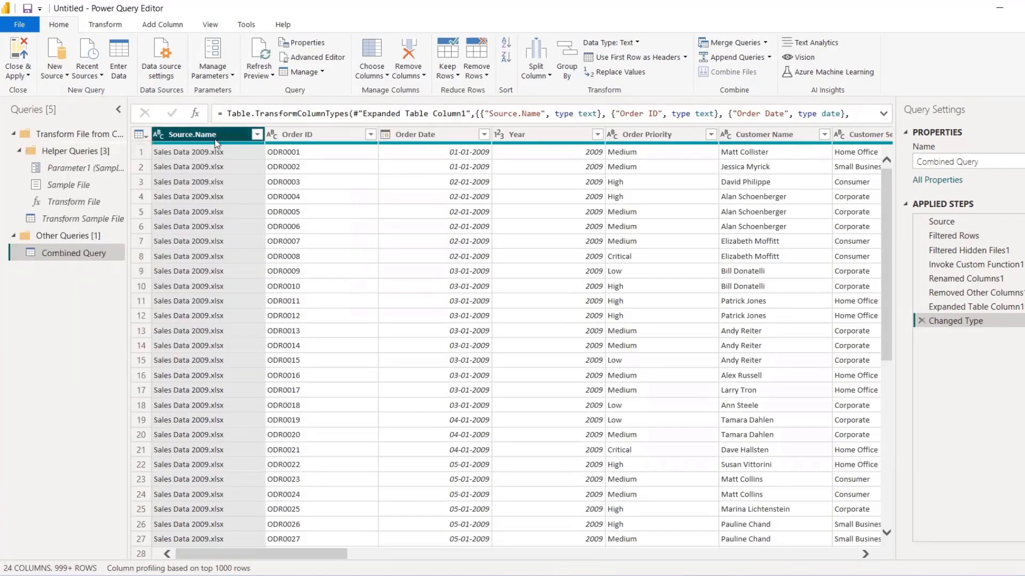
Remove the Source.Name column from the combined query
left_click_drag(314, 555, 243, 534)
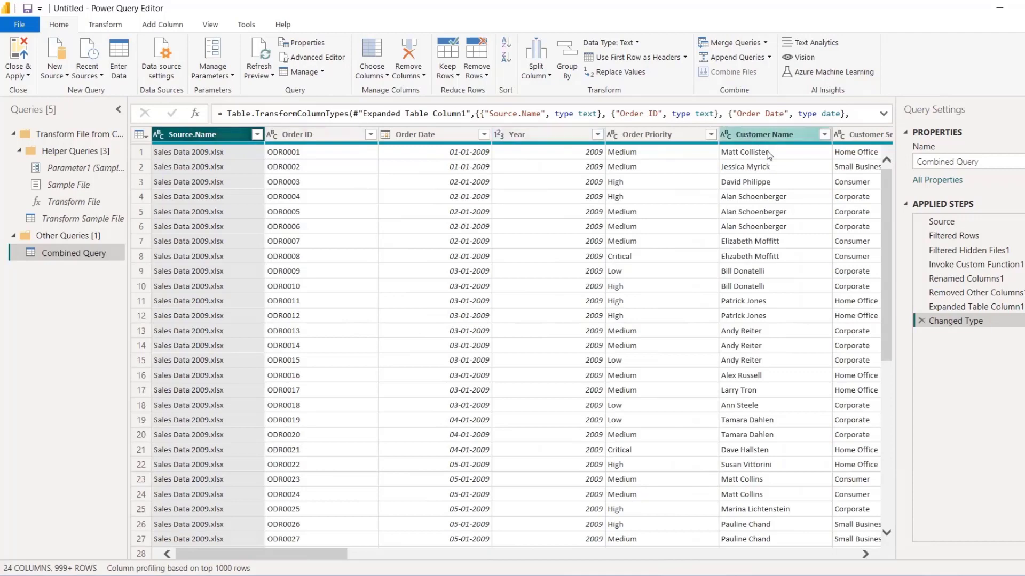
left_click(409, 75)
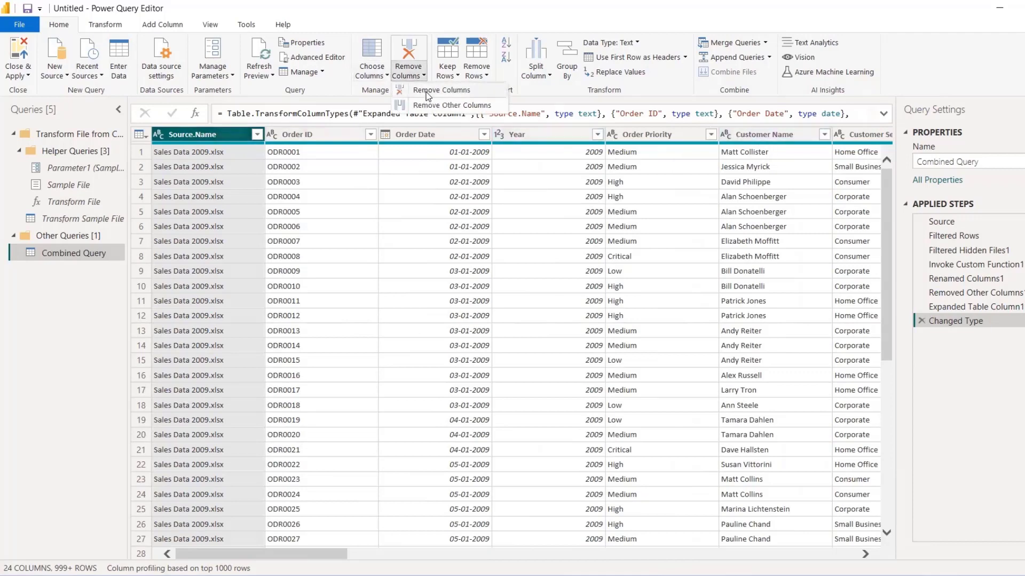
left_click(418, 90)
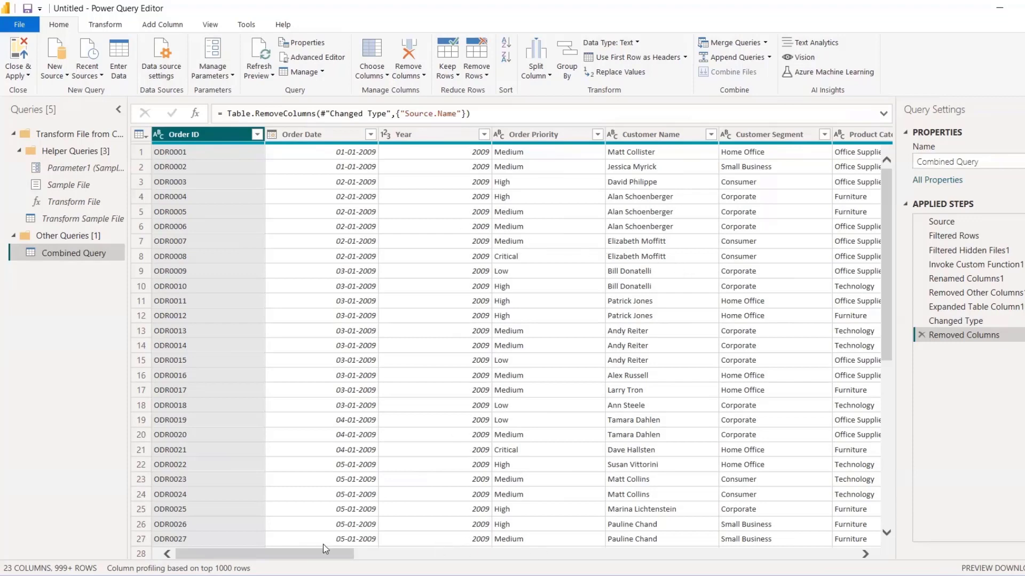
left_click_drag(318, 552, 305, 504)
Close Power Query Editor, switch to the Topics workbook in Excel and select the status cell D24 beside Combine Data
key("alt+F4")
left_click(594, 323)
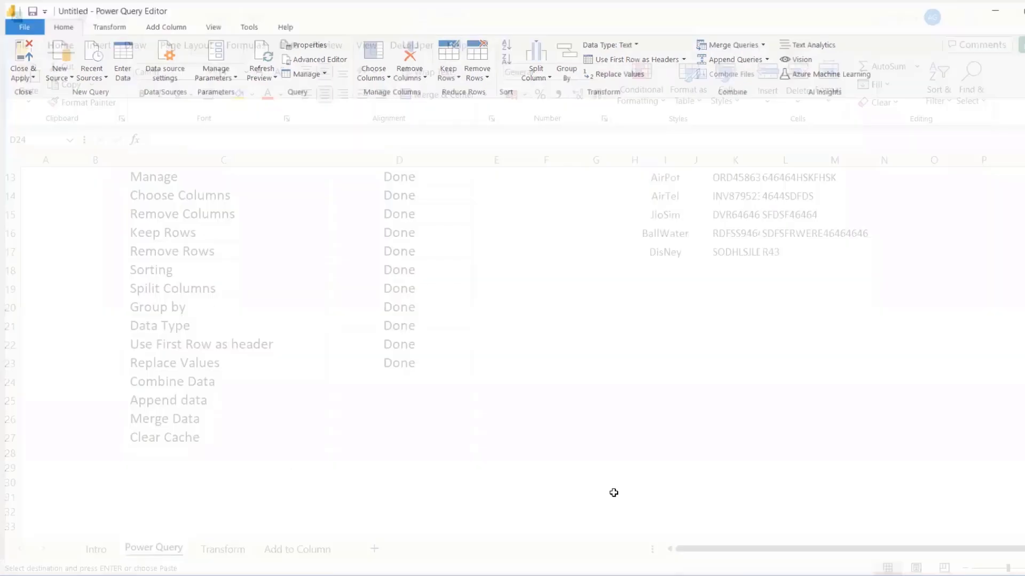
left_click(402, 366)
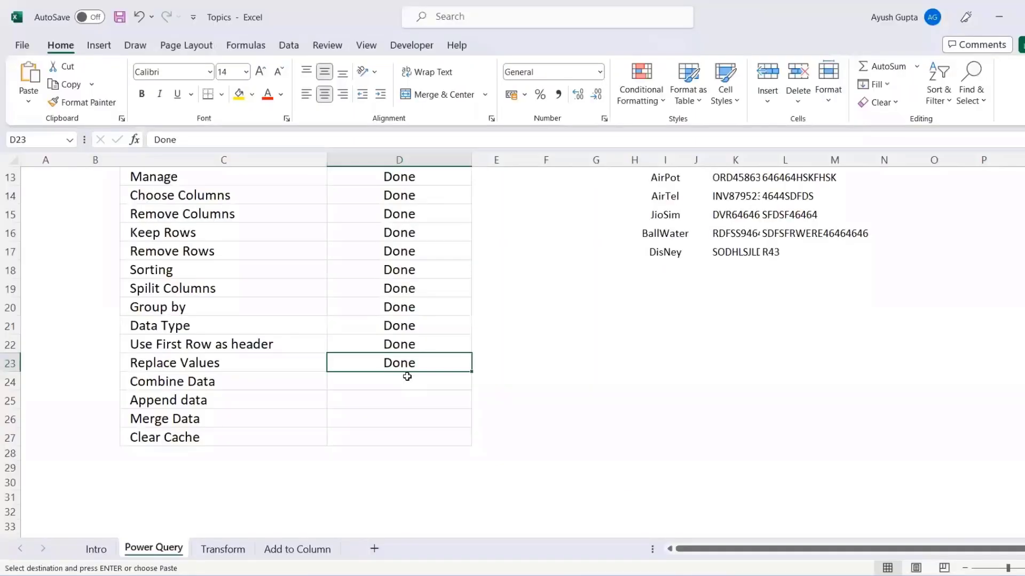
left_click(407, 378)
Switch to the Book1 workbook and close it without saving
key("alt+Tab")
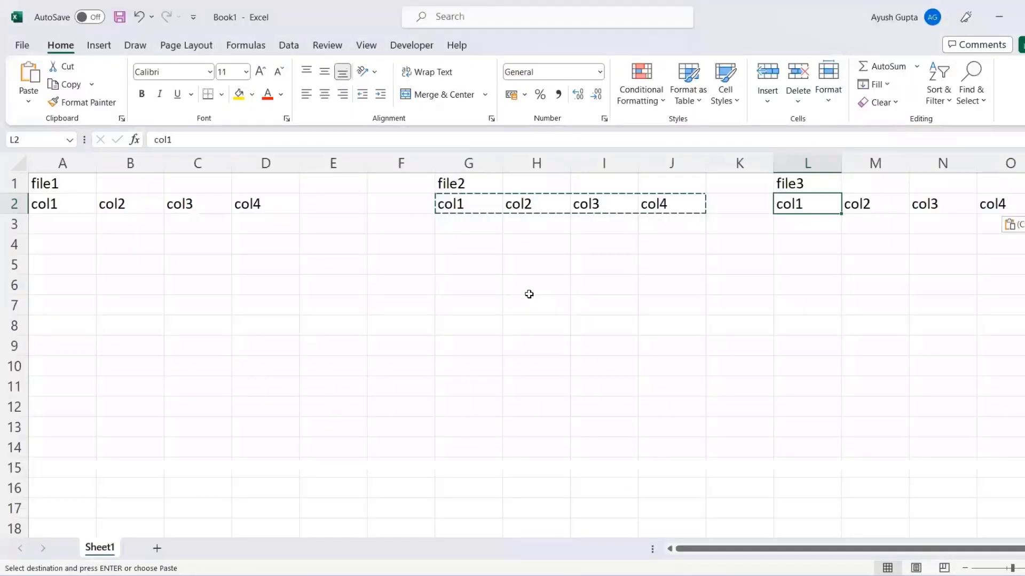
left_click(540, 283)
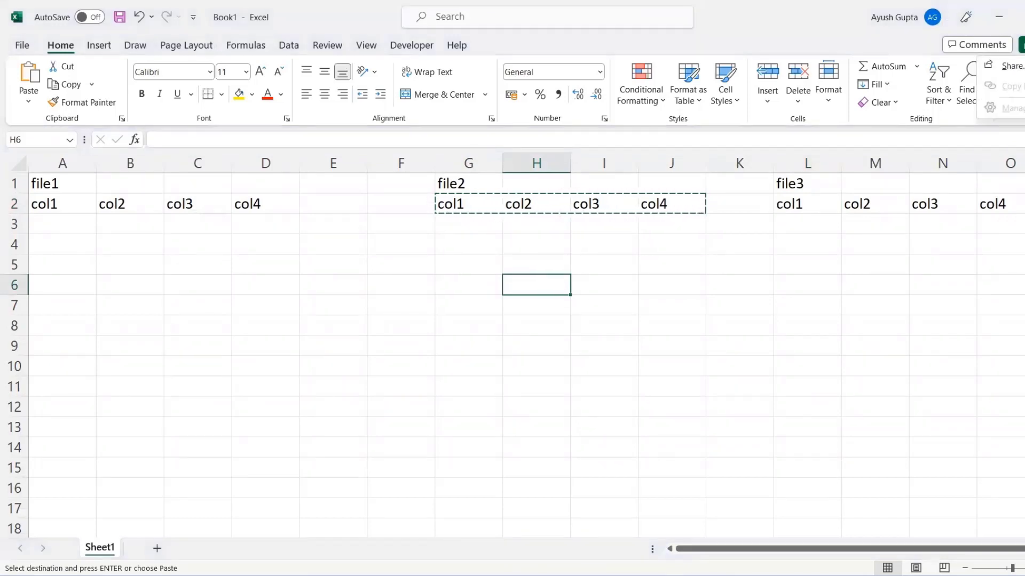
key("ctrl+w")
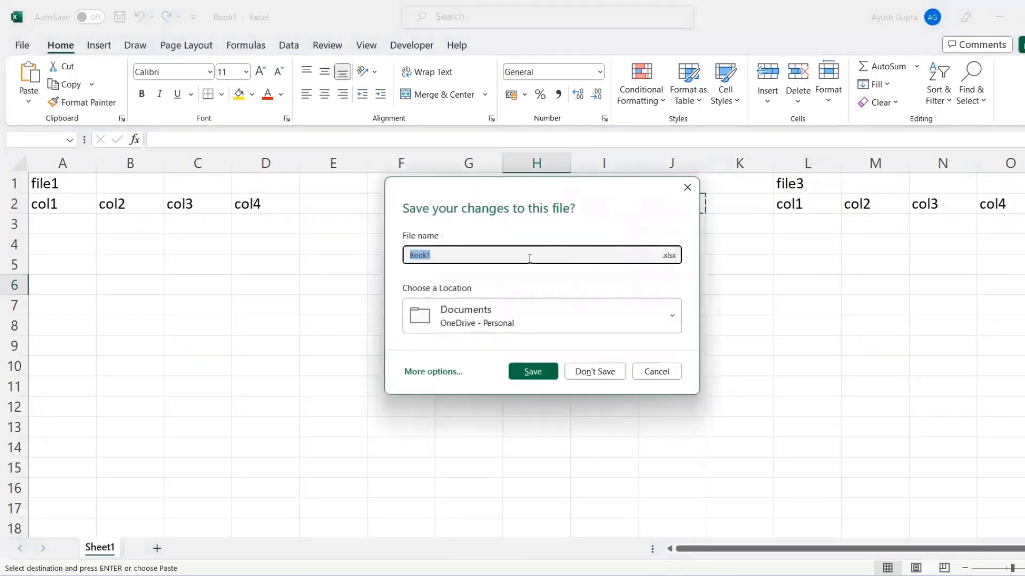
left_click(585, 378)
Enter the headings COL1, COL2, COL3 and COL4 in A1:D1 of a new blank workbook
key("Caps_Lock")
type("COL1")
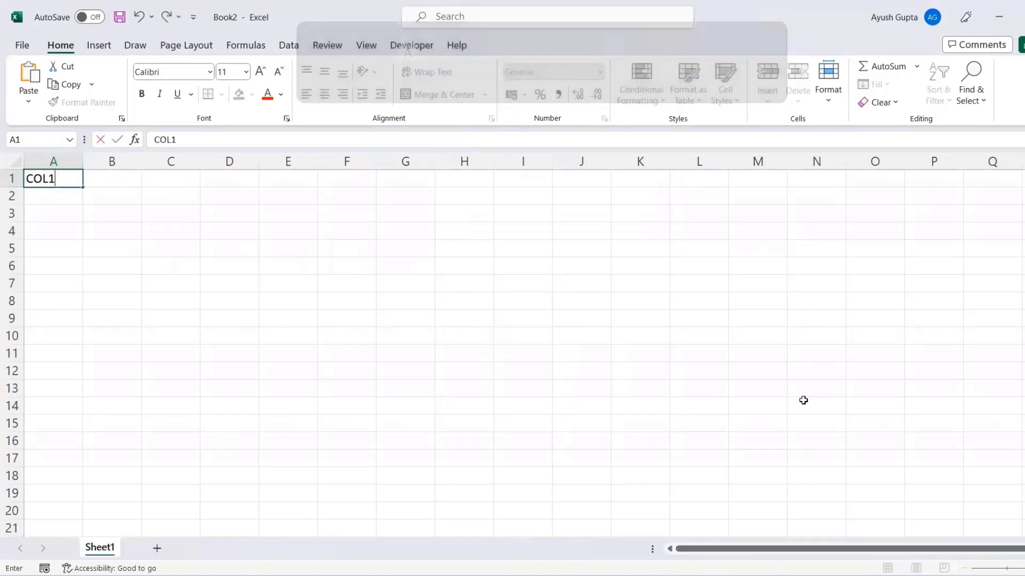
key("Tab")
type("COL2")
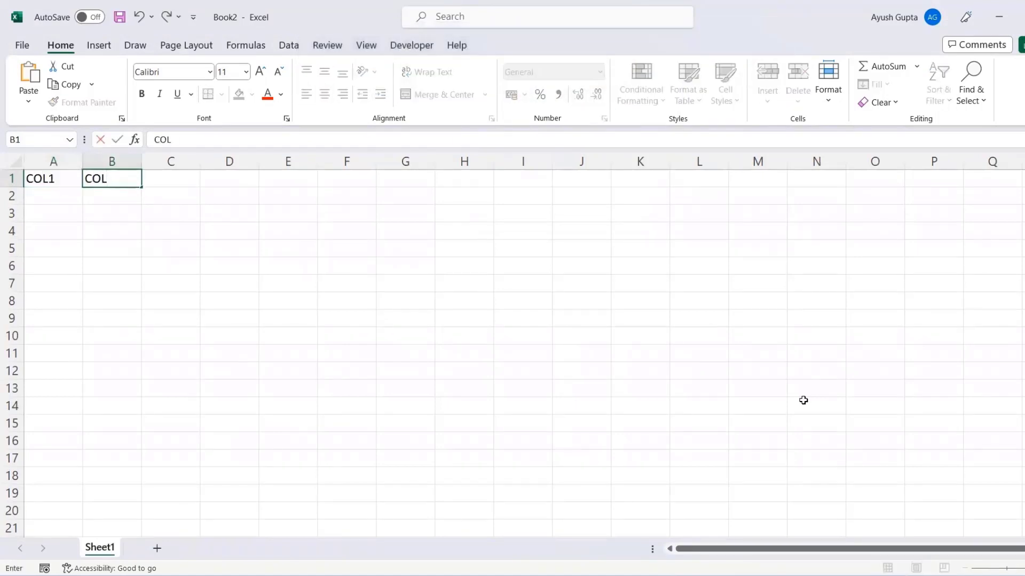
key("Tab")
type("COL")
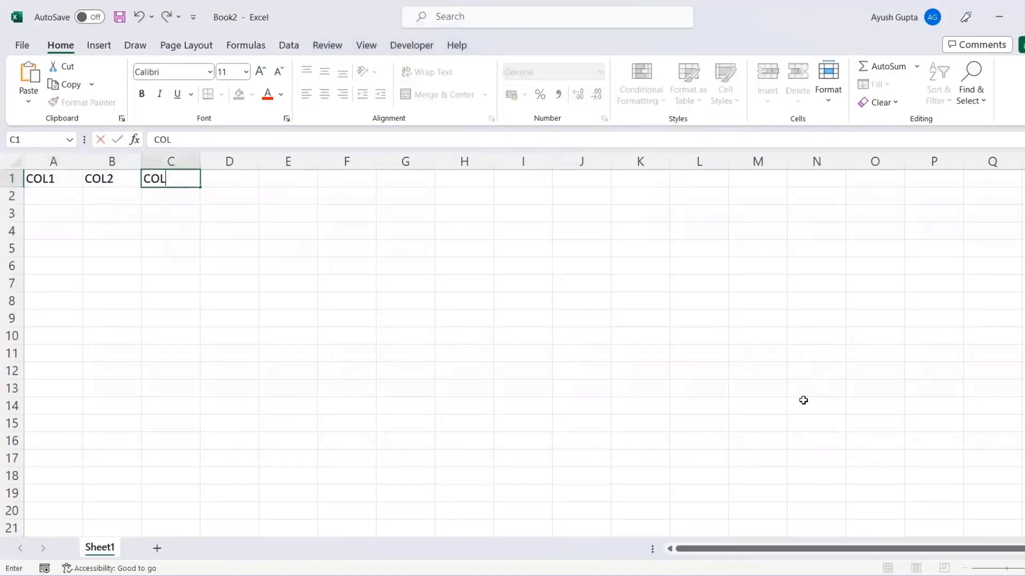
type("3")
key("Tab")
type("COL")
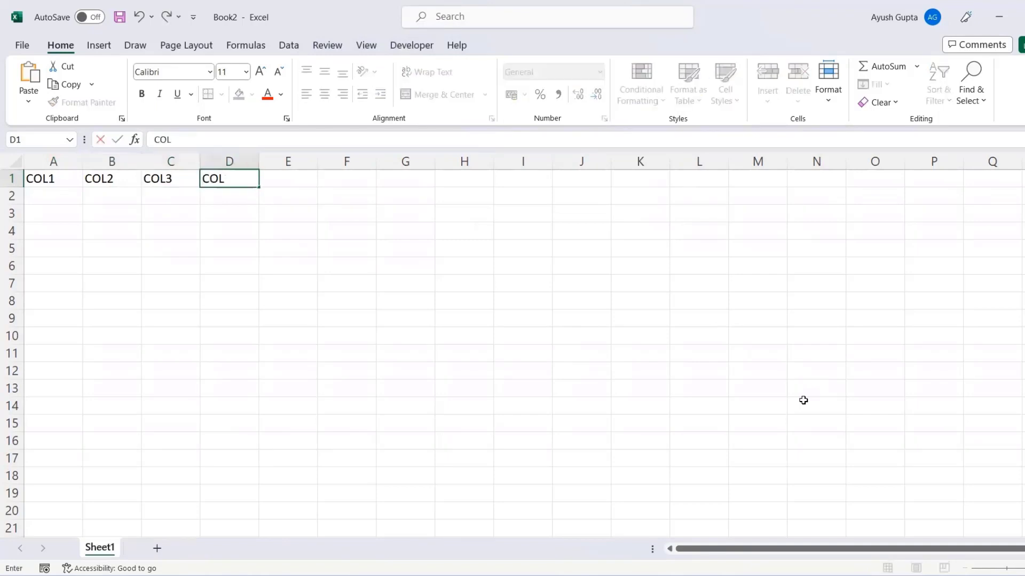
type("4")
key("Return")
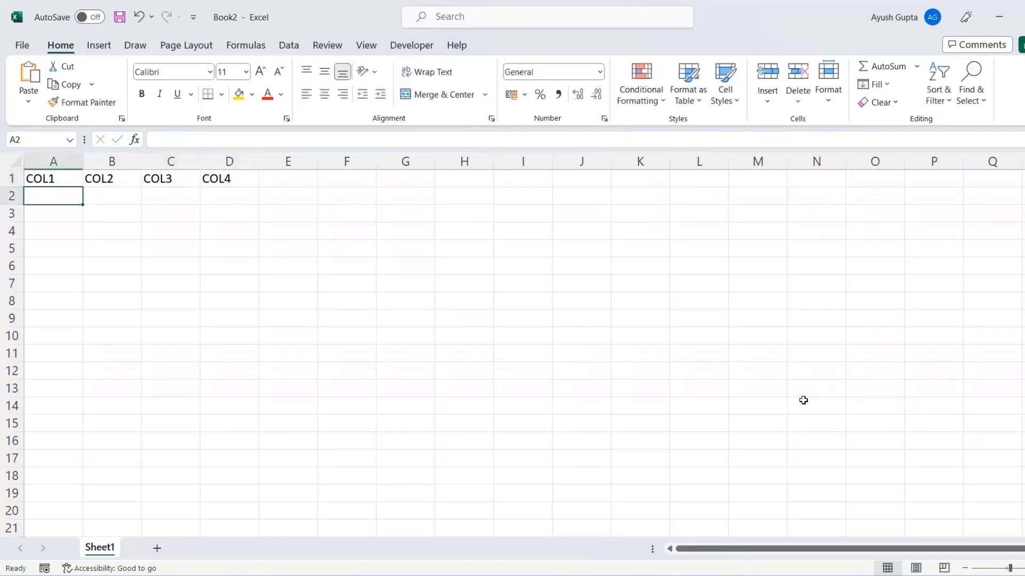
Fill rows 2 to 8 with 1 under COL1, 2 under COL2 and 3 under COL3
type("1")
key("Return")
key("Return")
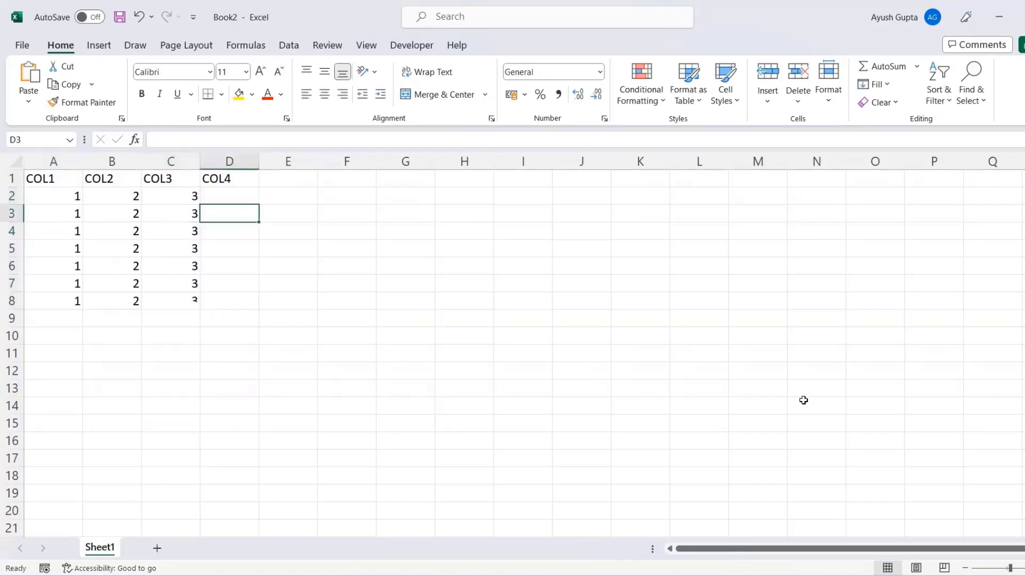
Fill D2:D8 under COL4 with the value 4 and return to cell A1
key("Up")
key("shift+Down")
key("shift+Down")
key("shift+Down")
key("shift+Down")
key("shift+Down")
key("shift+Down")
key("shift+Down")
key("shift+Up")
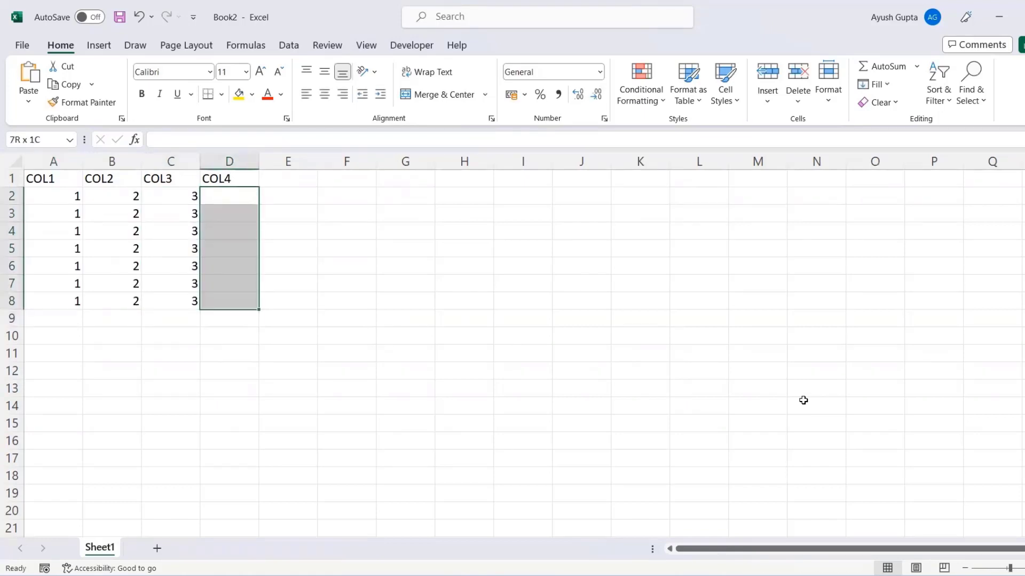
type("4")
key("ctrl+Return")
key("Up")
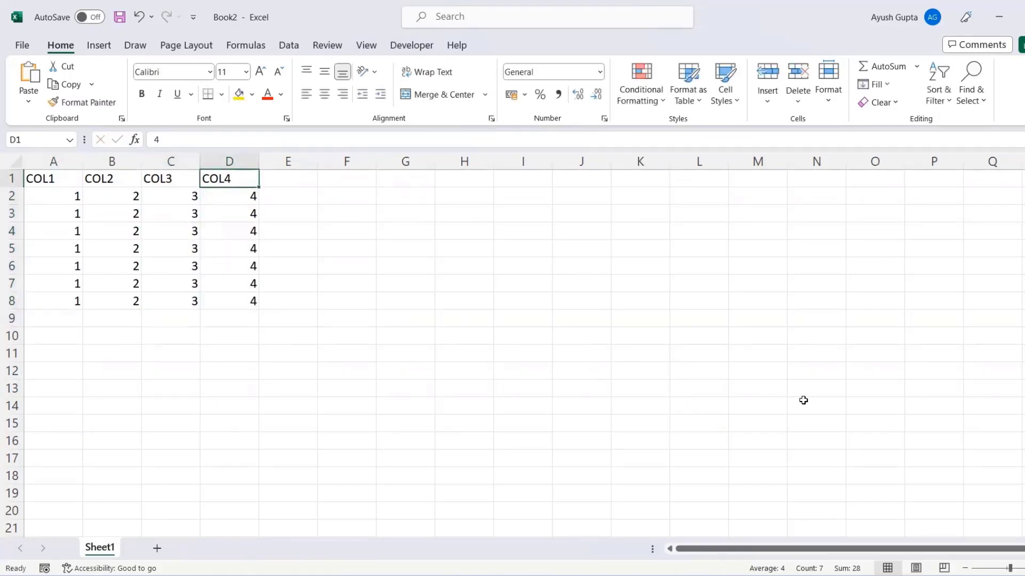
key("Home")
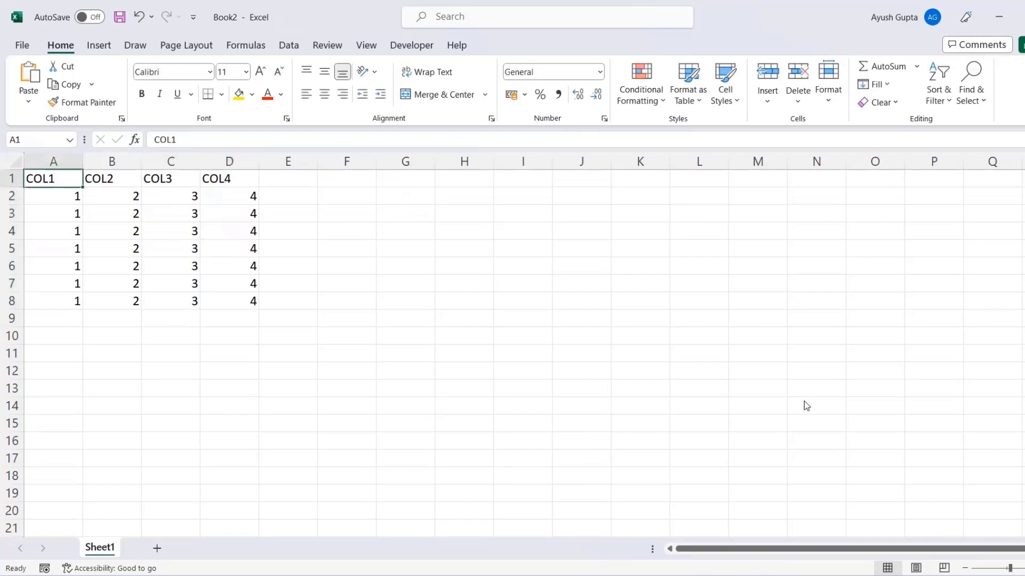
Locate the Combined Query folder among the open windows and return to the Book2 workbook
key("F12")
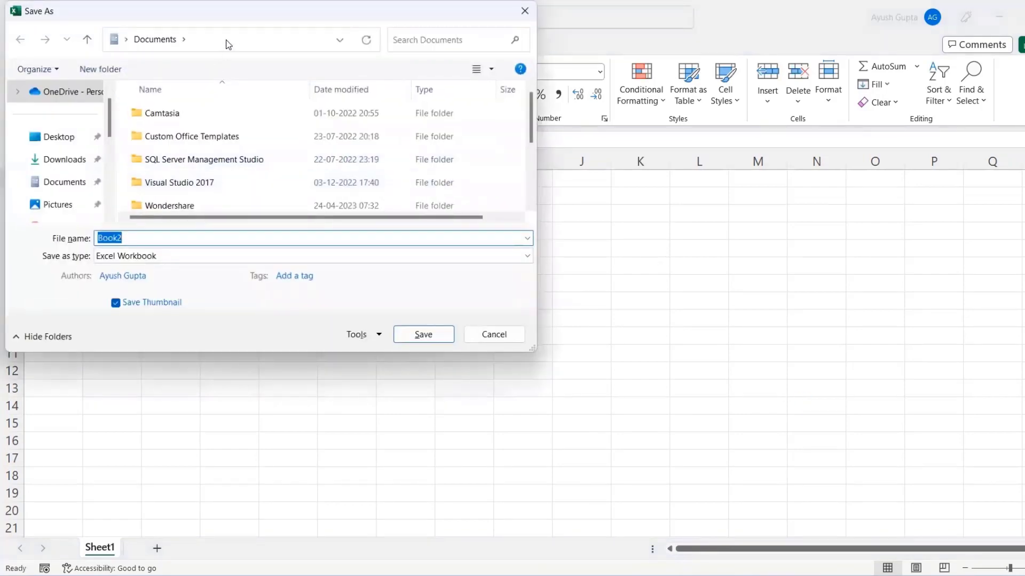
key("alt+Tab")
key("alt+Tab")
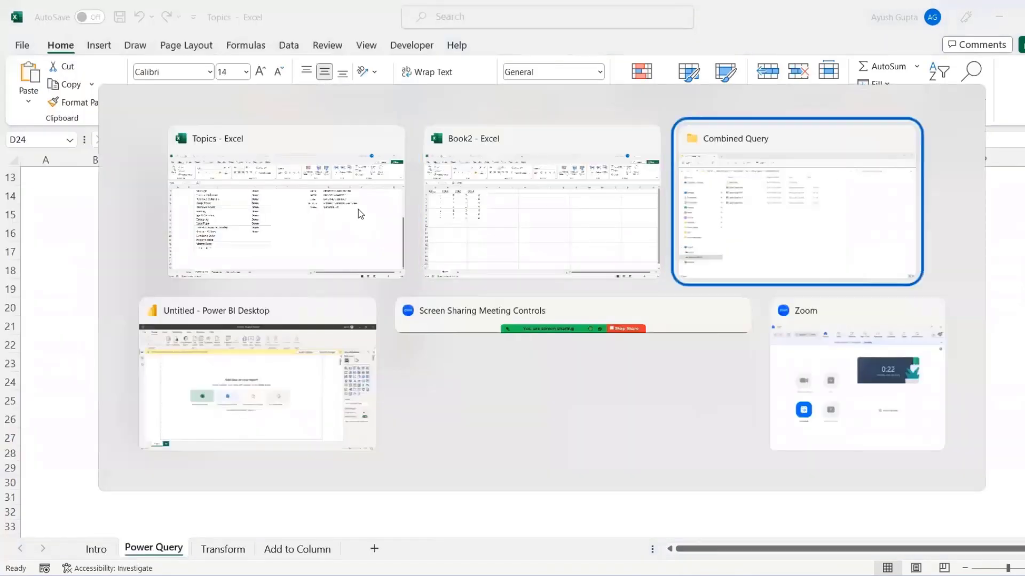
key("alt+Tab")
key("alt+Tab")
key("alt+Tab")
key("alt+Tab")
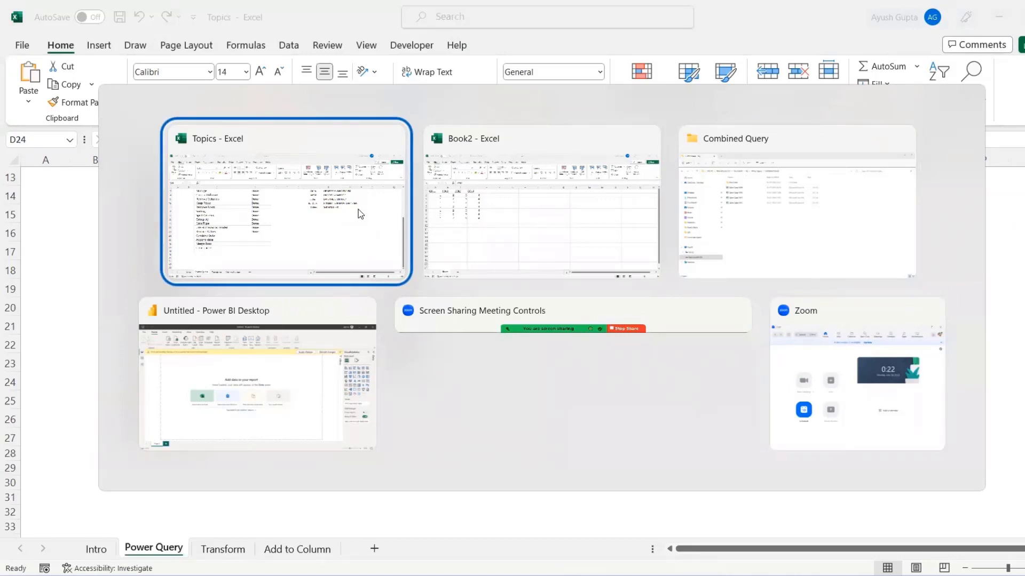
key("alt+Tab")
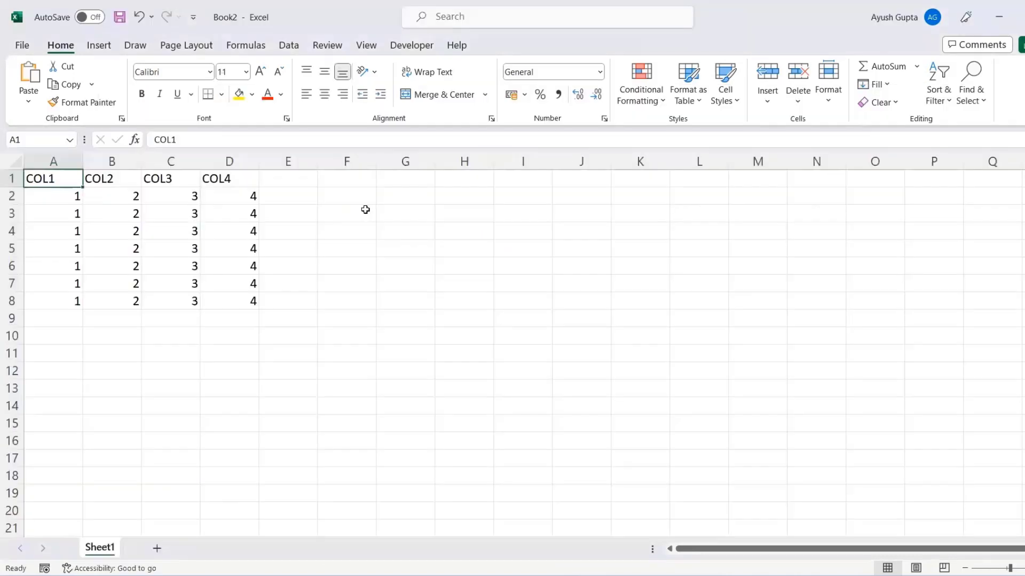
Save the workbook as Book2 in the Combined Query folder, pasting the folder path as the save location
key("F12")
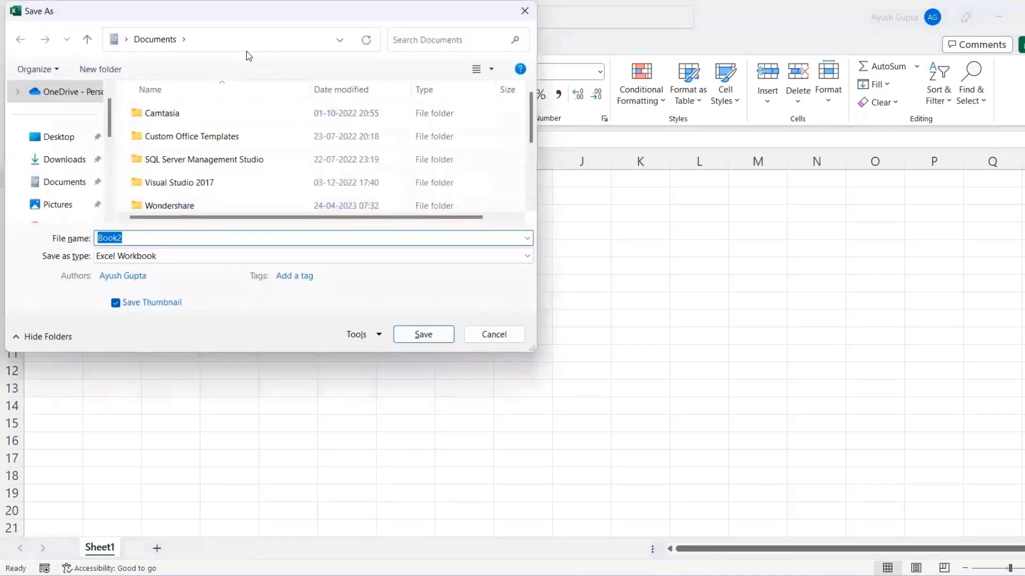
left_click(243, 41)
key("ctrl+v")
key("Return")
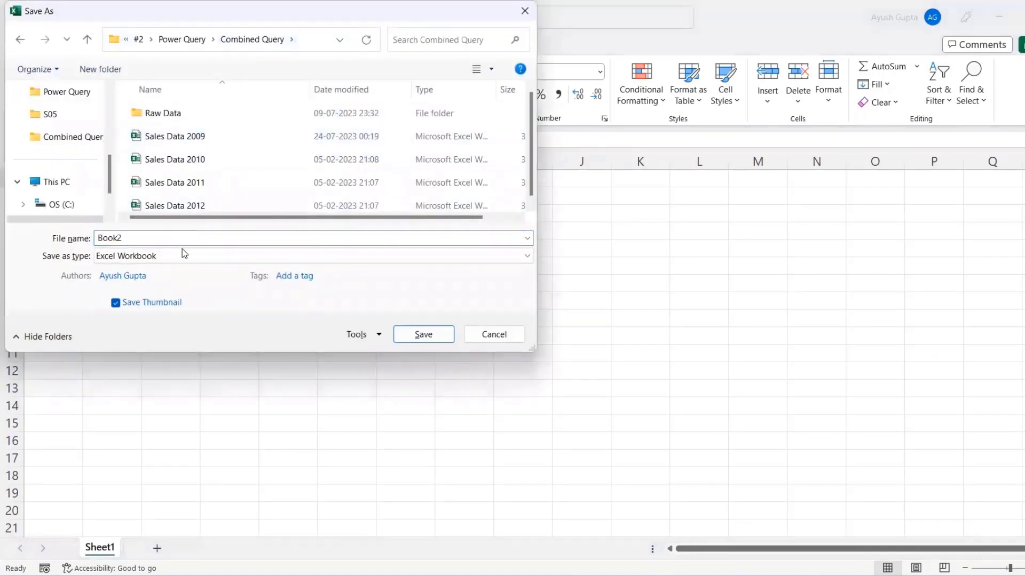
double_click(177, 240)
key("Return")
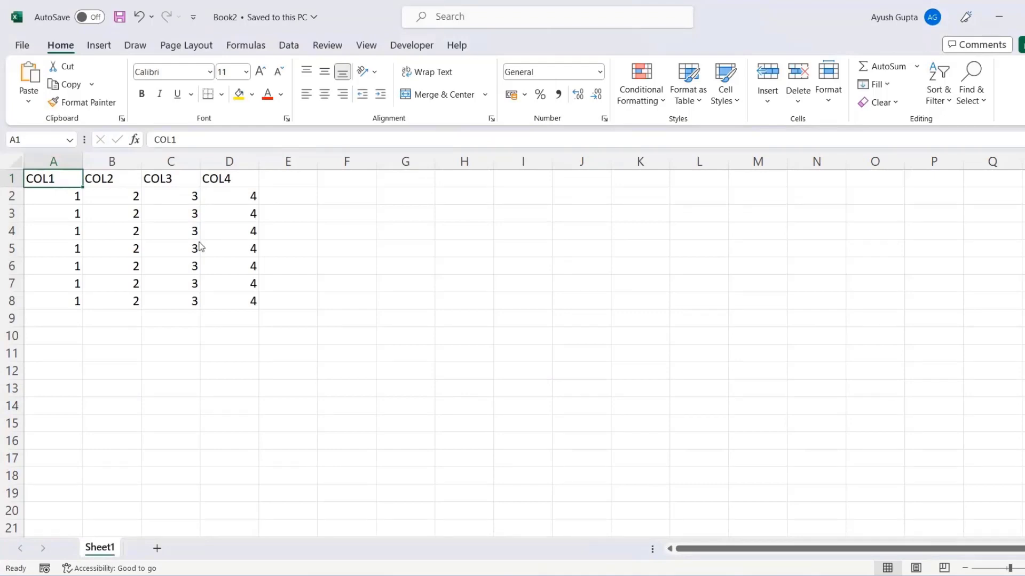
Save a copy of the workbook as TABL1 in the Combined Query folder
key("F12")
type("TABL")
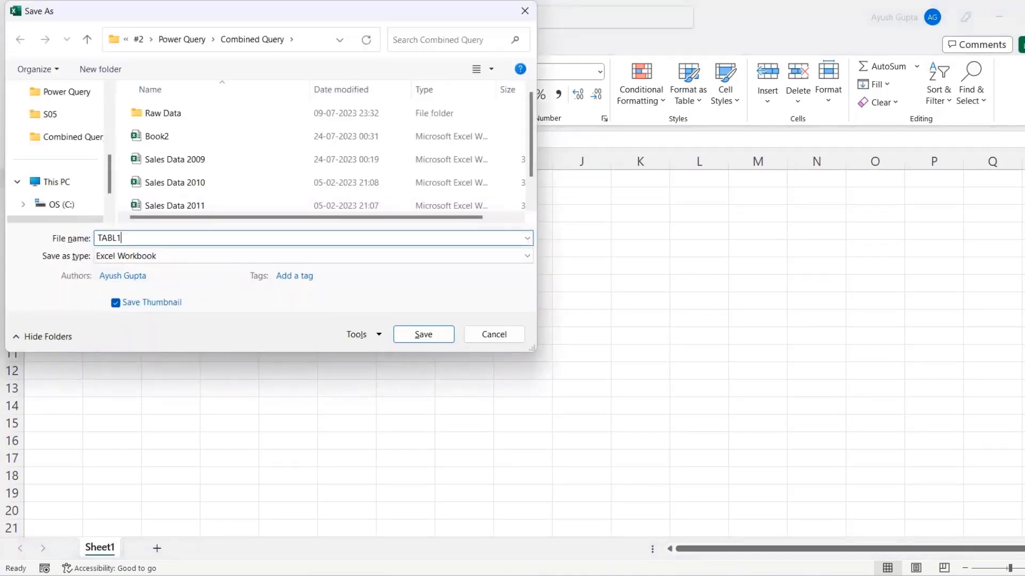
type("1")
key("Return")
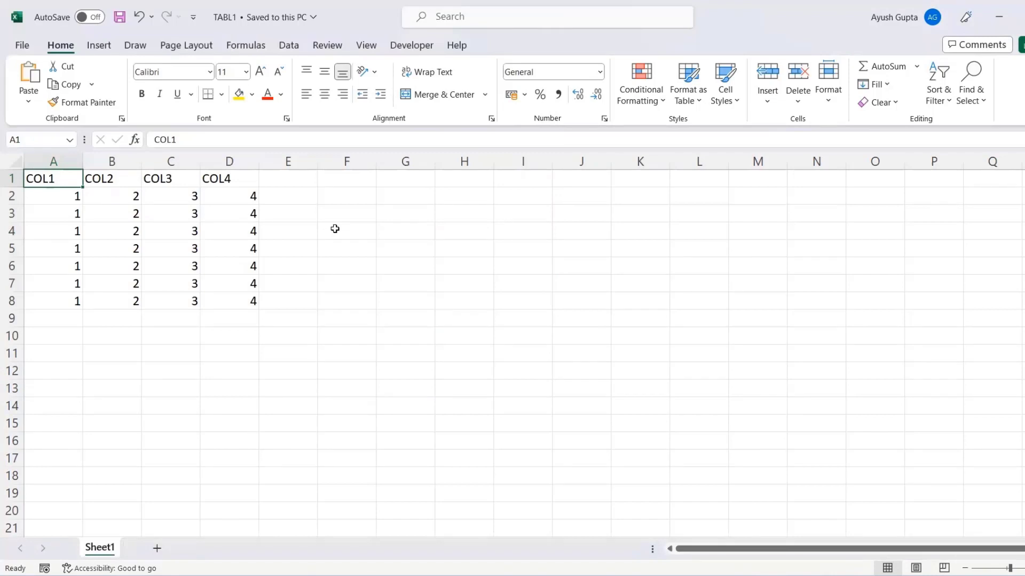
Change the COL3 heading in C1 to COL5
key("Right")
key("Right")
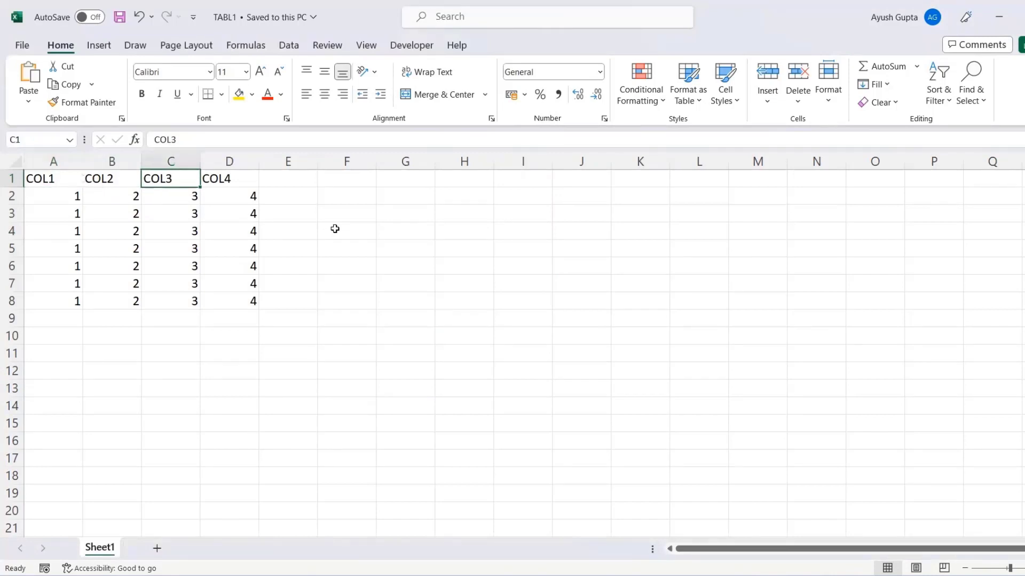
key("Left")
key("Right")
key("F2")
key("BackSpace")
type("5")
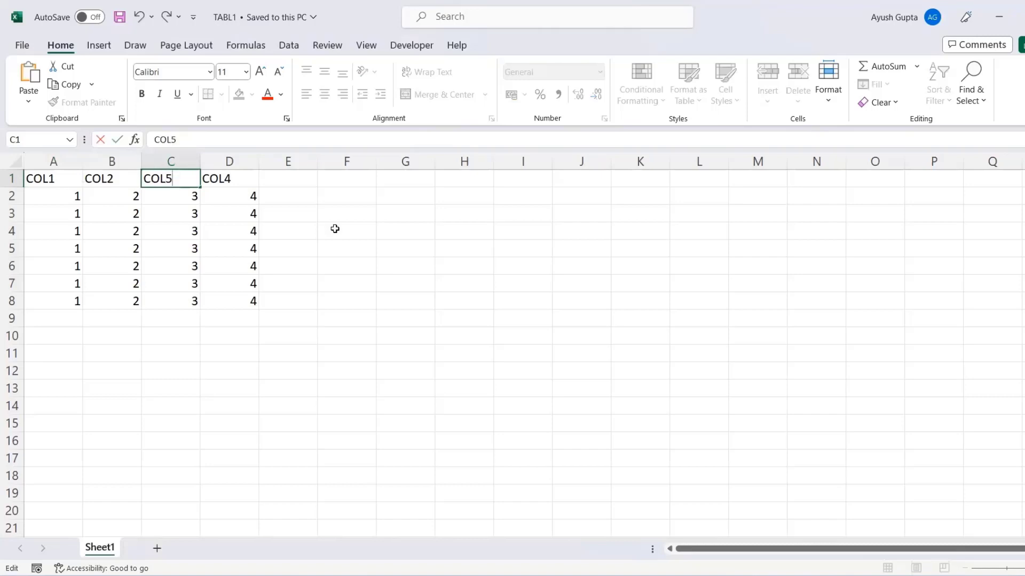
key("Return")
Replace all values in C2:C8 under COL5 with 5 and return to cell A1
key("ctrl+shift+Down")
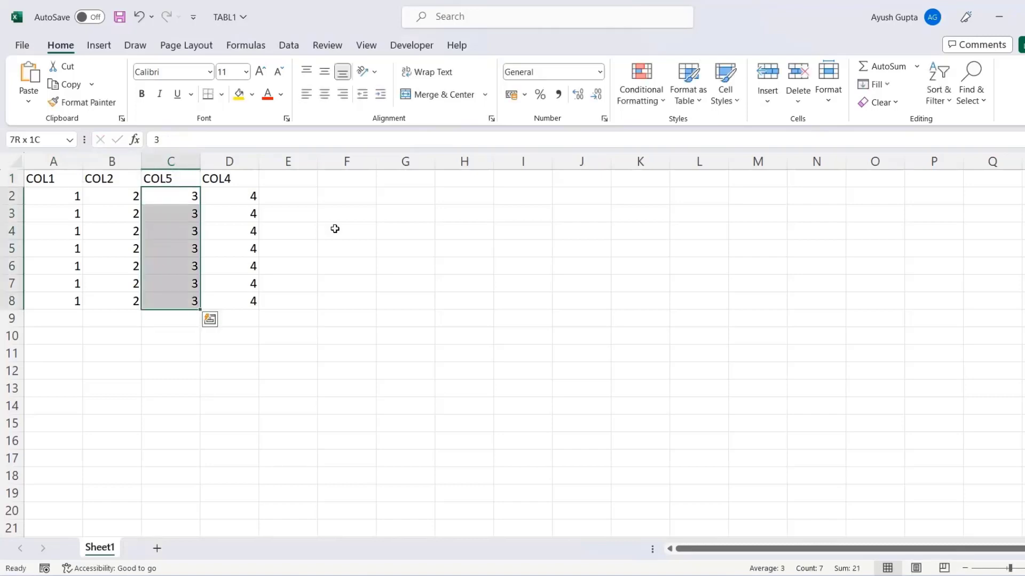
type("5")
key("ctrl+Return")
key("Up")
key("ctrl+Home")
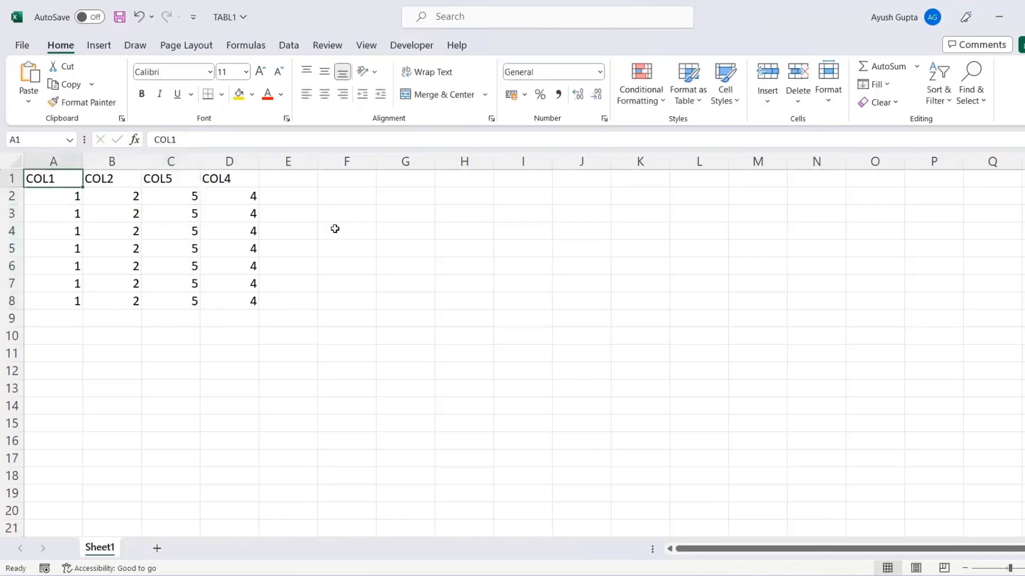
Save a copy of the workbook as TABL2 in the Combined Query folder
key("F12")
type("TABL")
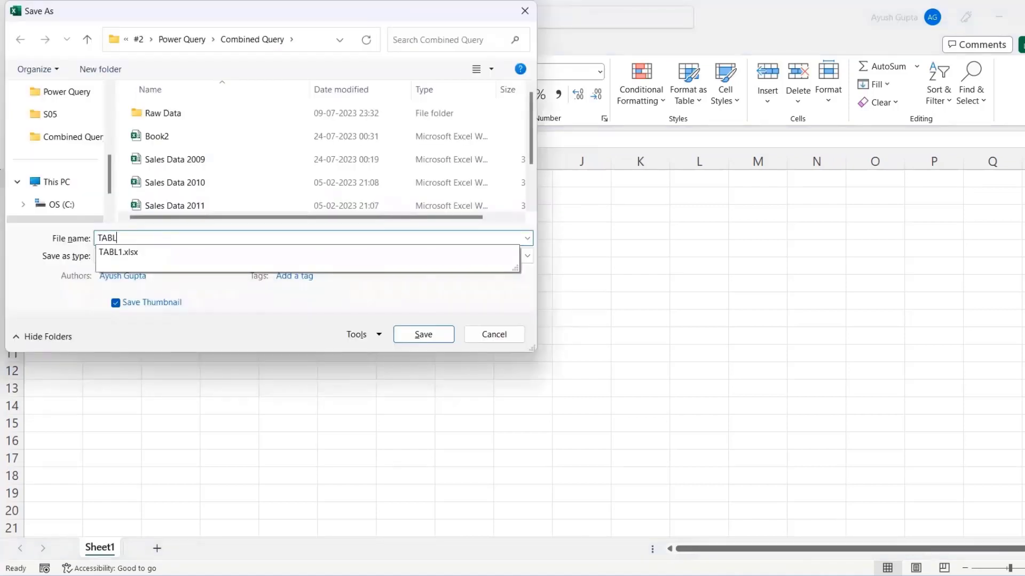
type("E")
key("BackSpace")
type("2")
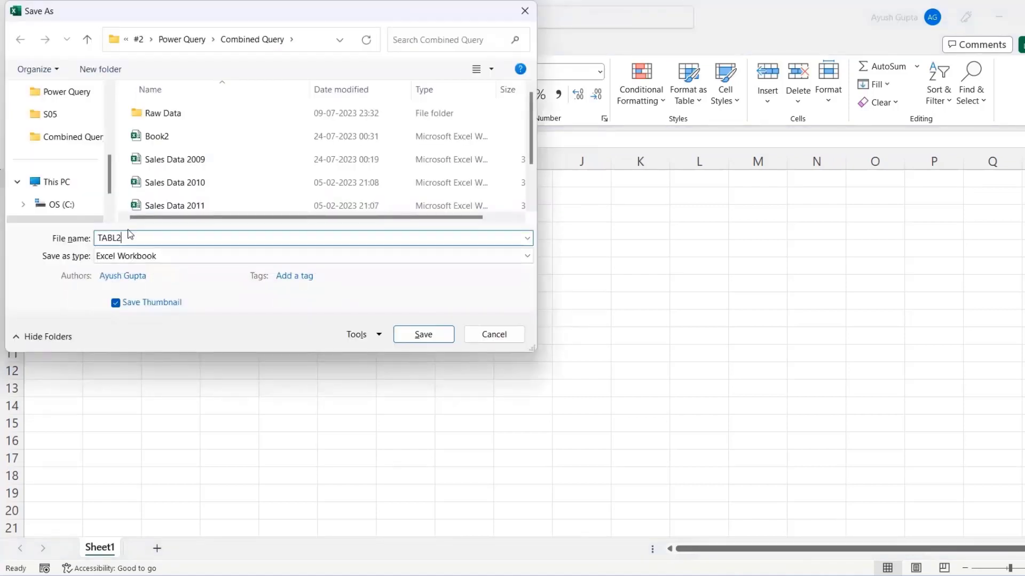
key("Return")
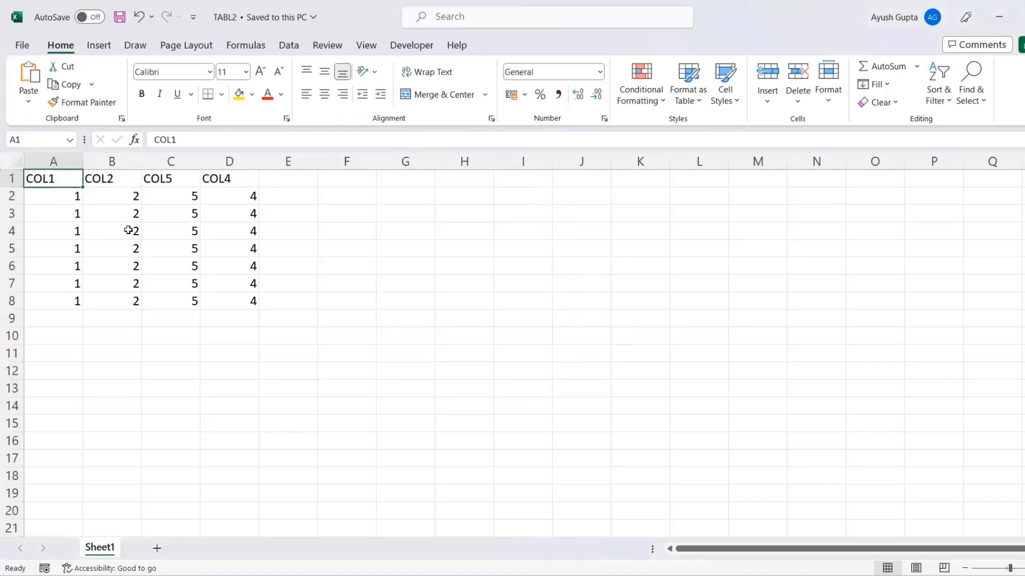
Fill the COL4 column in D1:D8 across into column E
key("Right")
key("Right")
key("Right")
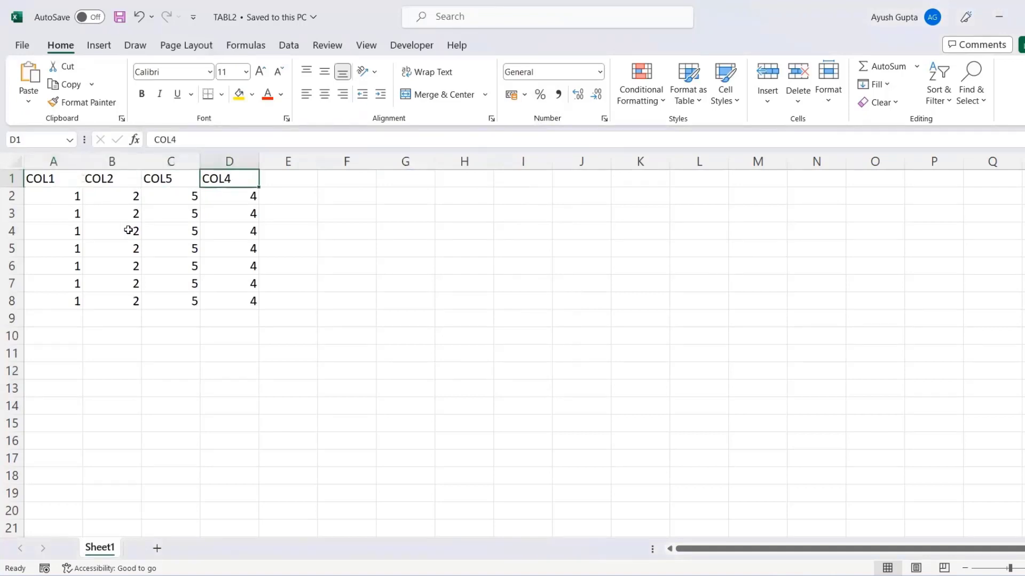
key("ctrl+shift+Down")
key("shift+Right")
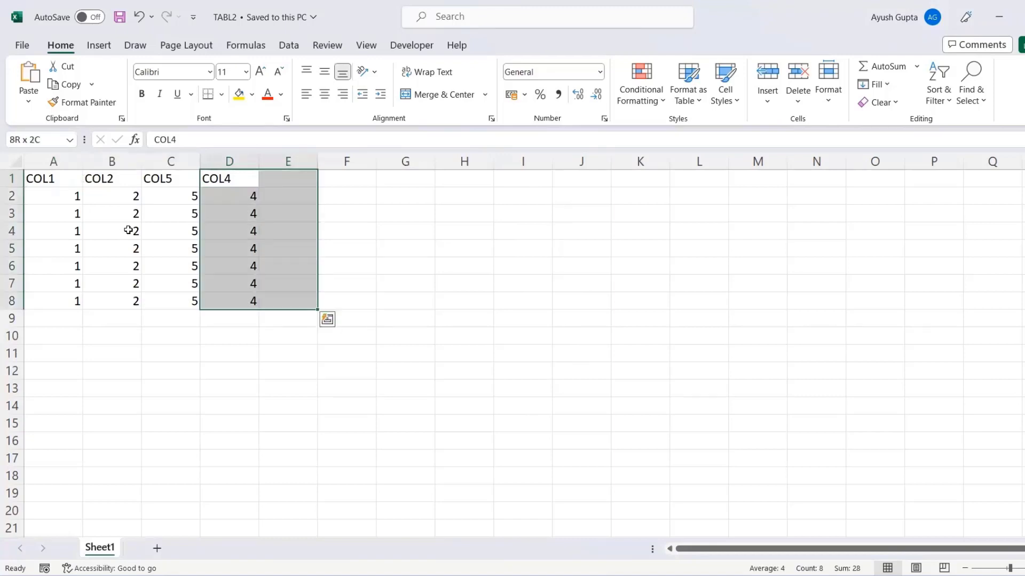
key("ctrl+r")
Change the heading in E1 to COL6 and fill E2:E8 with 6
key("Right")
key("F2")
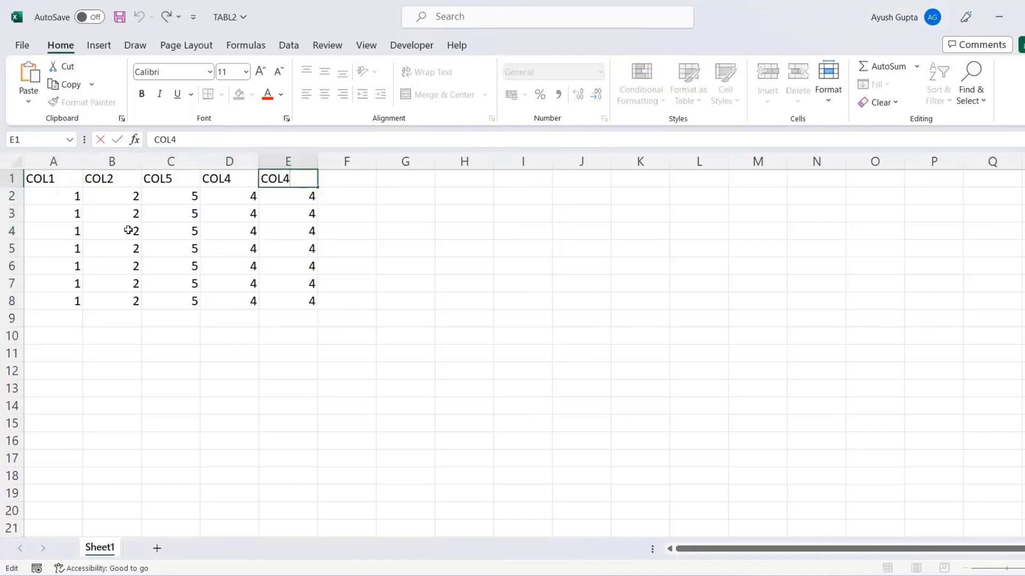
key("BackSpace")
type("6")
key("Return")
key("ctrl+shift+Down")
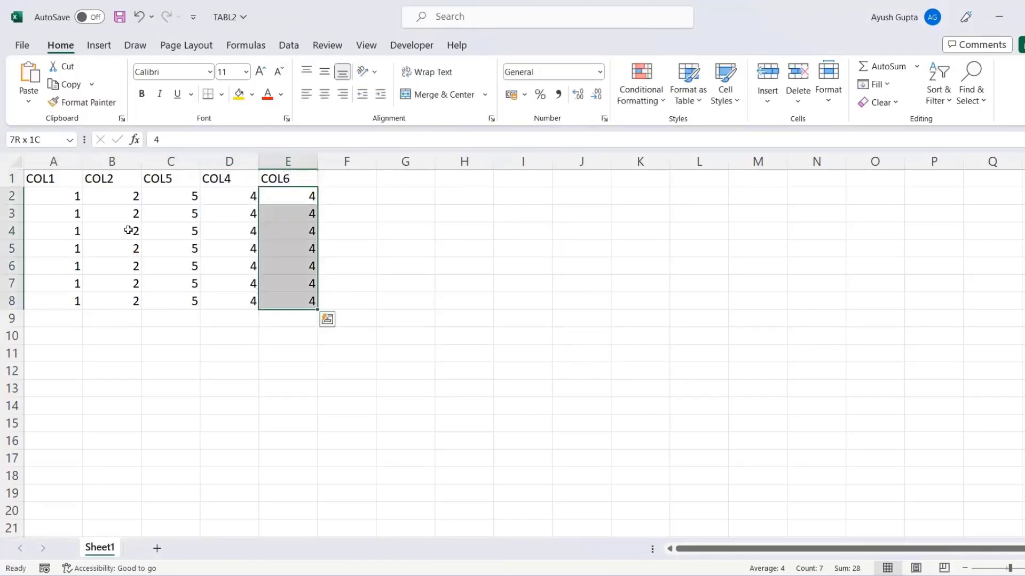
type("6")
key("ctrl+Return")
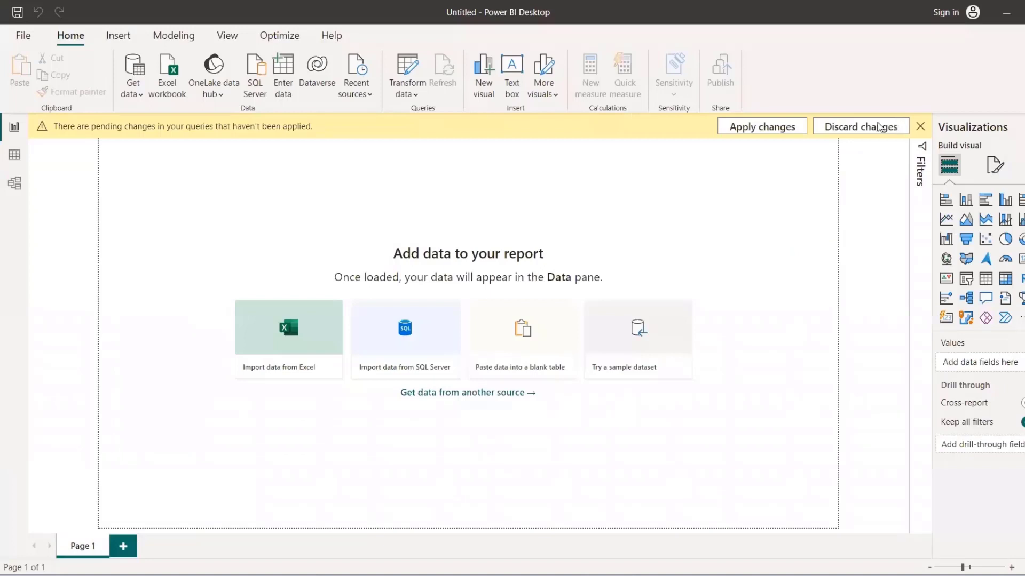
In Power BI Desktop, discard the pending query changes and connect to the Combined Query folder, opening its file list for transformation
left_click(875, 126)
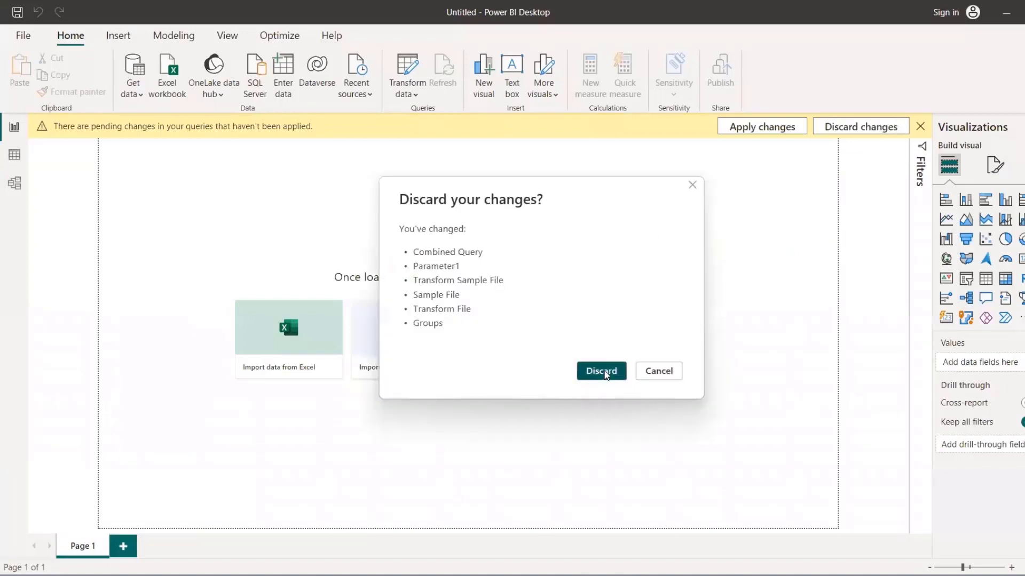
left_click(598, 370)
left_click(133, 75)
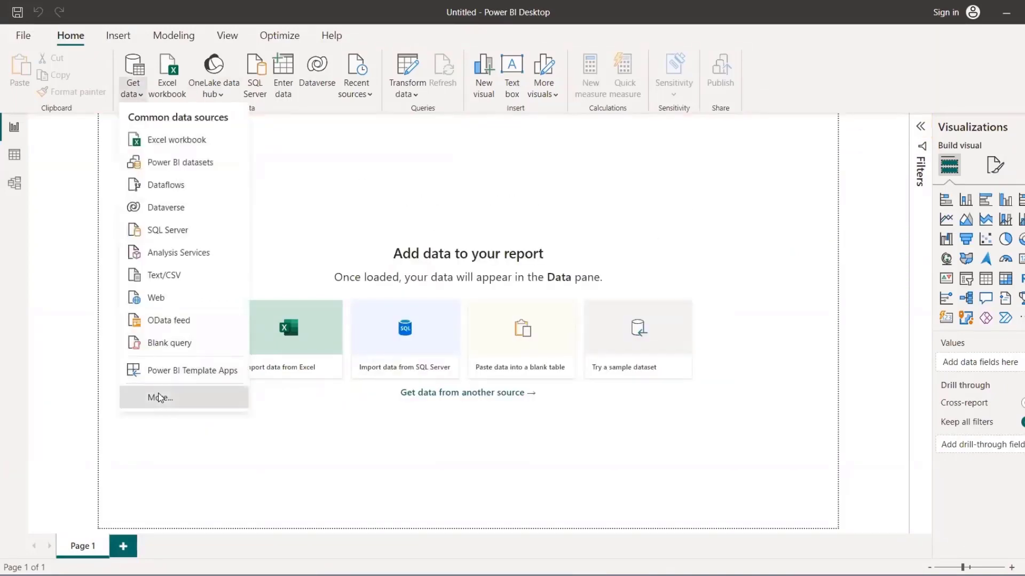
left_click(159, 397)
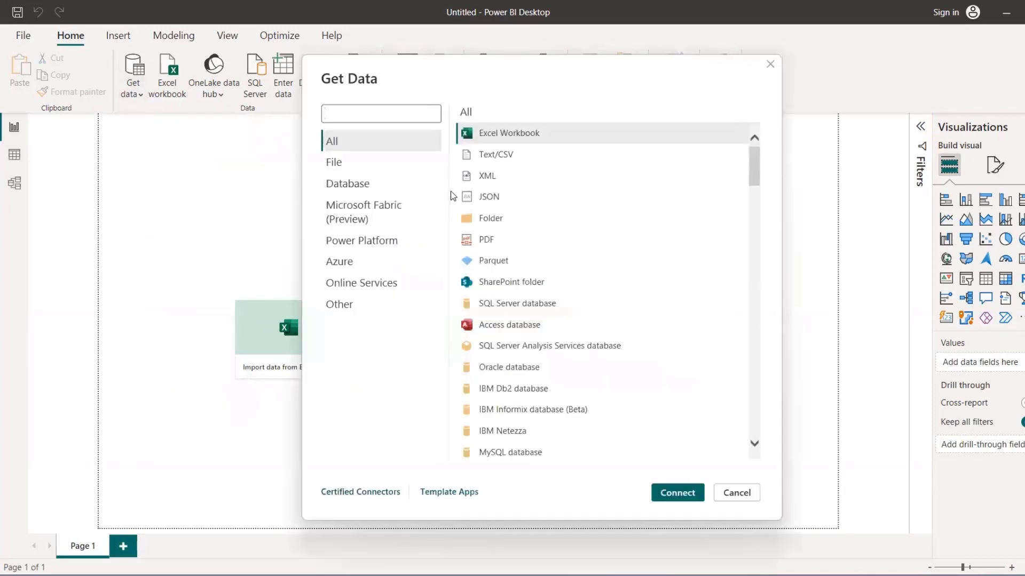
left_click(487, 218)
left_click(677, 492)
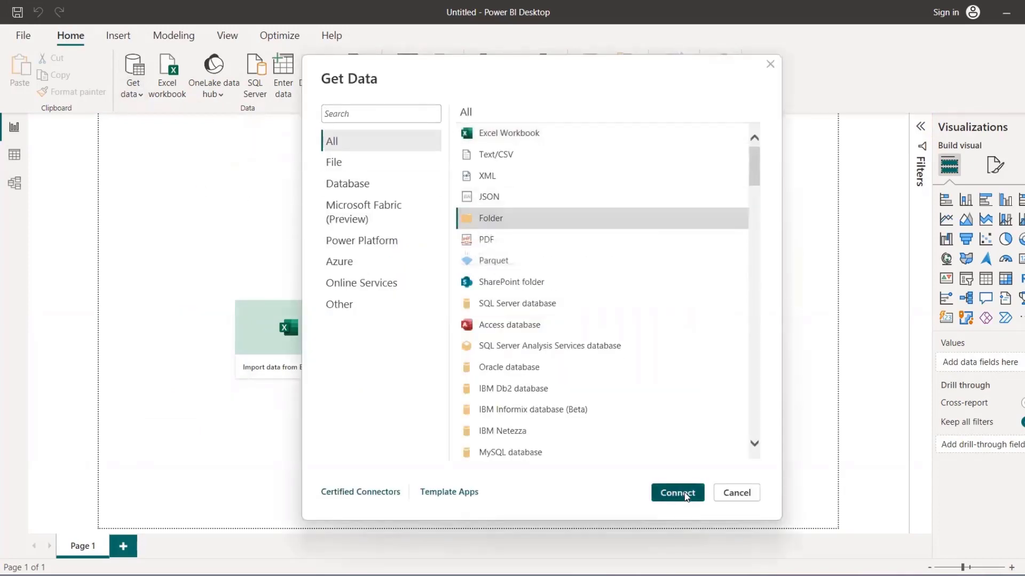
type("D:\\Hrushikesh\\#2\\Power Query\\Combined Query")
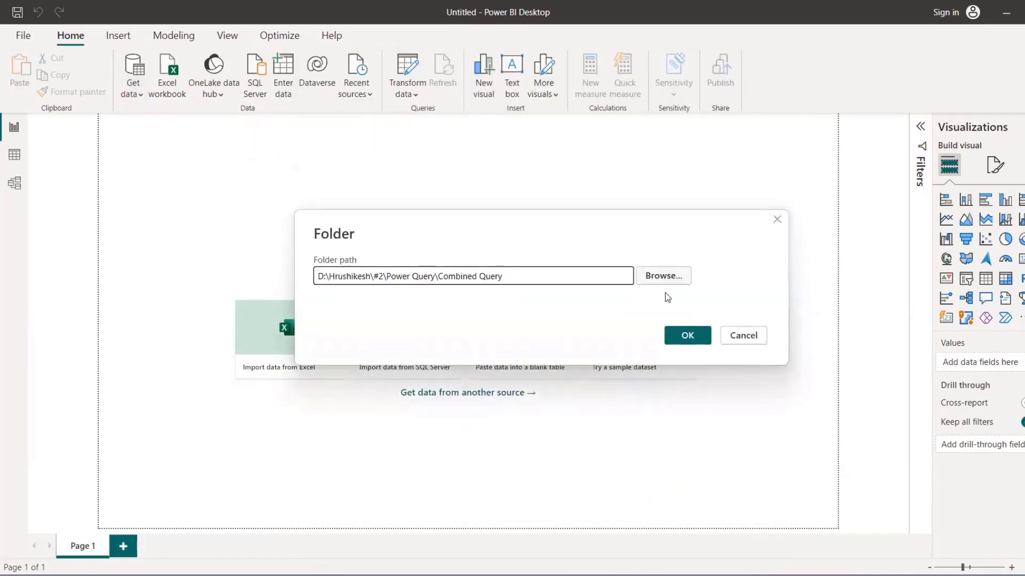
left_click(680, 339)
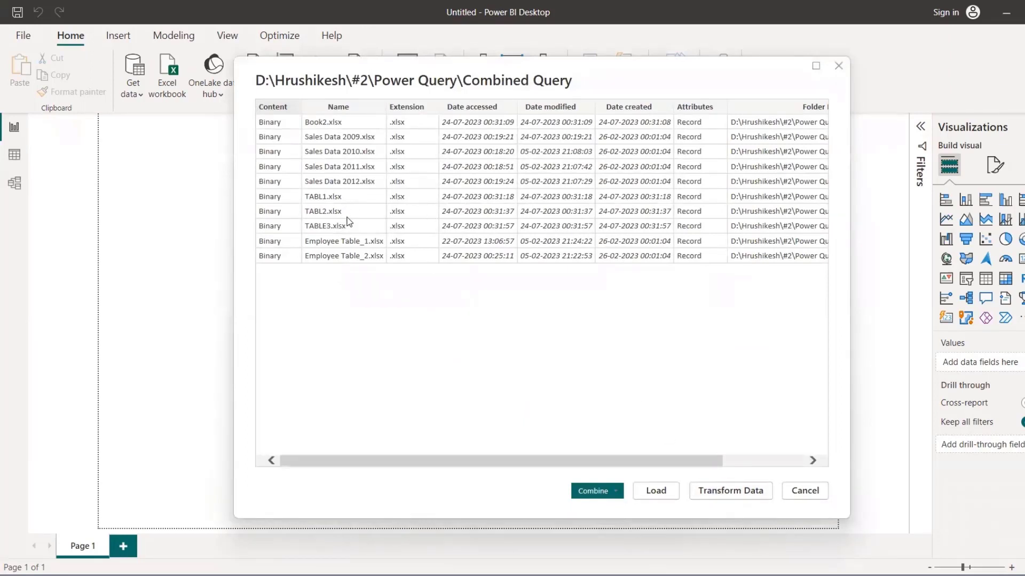
left_click(714, 494)
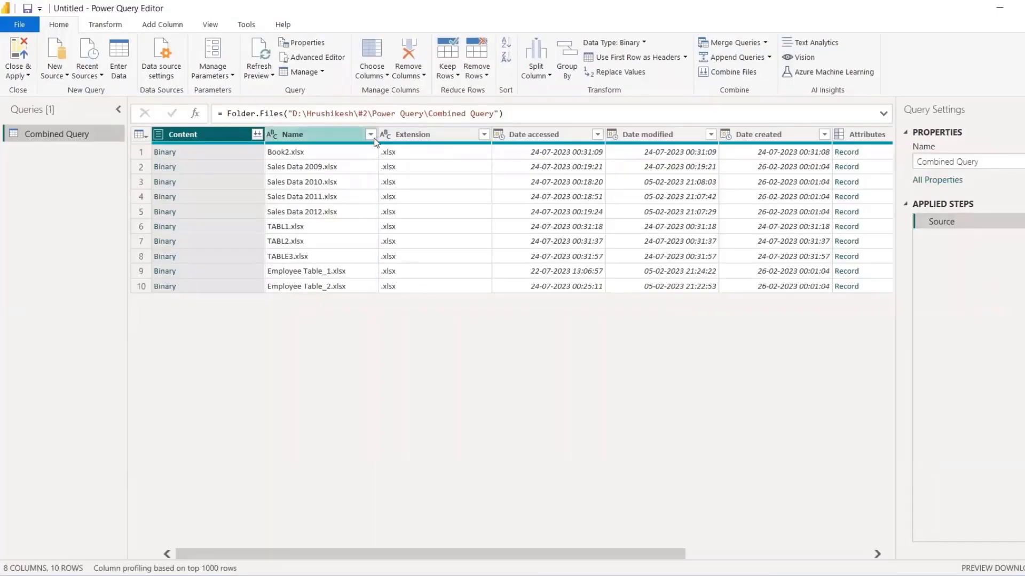
Filter the Name column to keep only TABL1.xlsx, TABL2.xlsx and TABLE3.xlsx
left_click(370, 135)
left_click(171, 284)
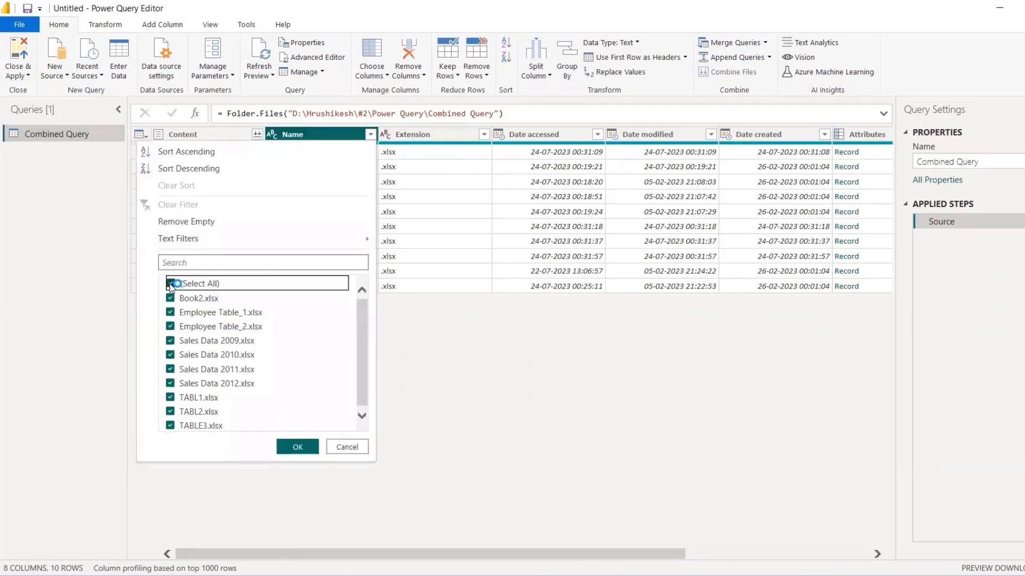
left_click(170, 397)
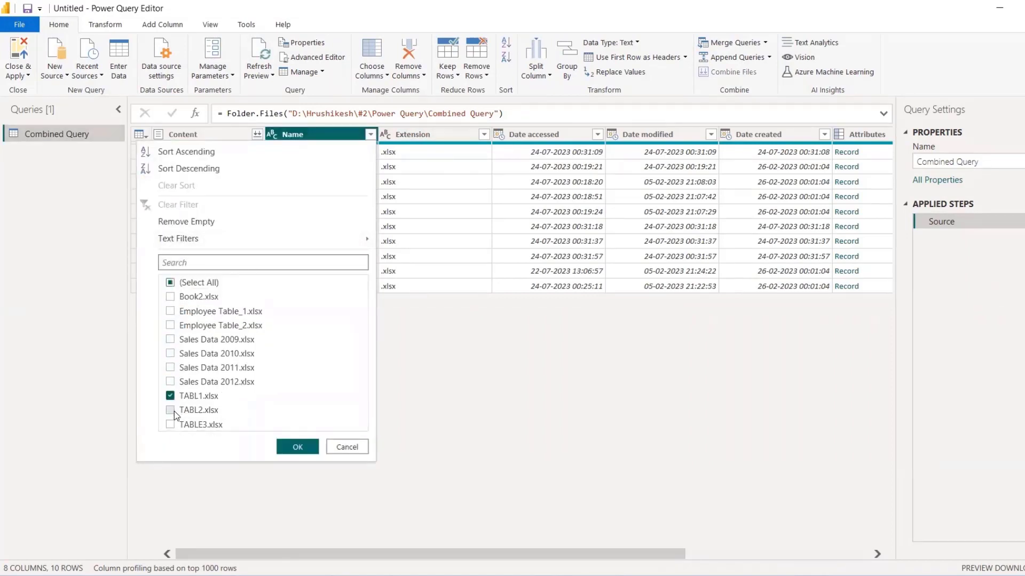
left_click(170, 410)
left_click(171, 424)
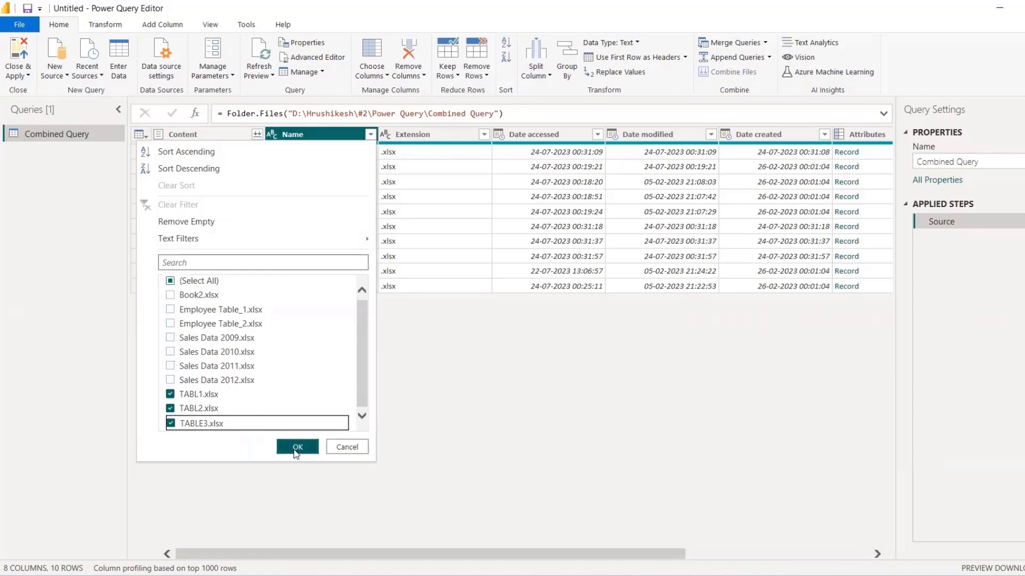
left_click(296, 448)
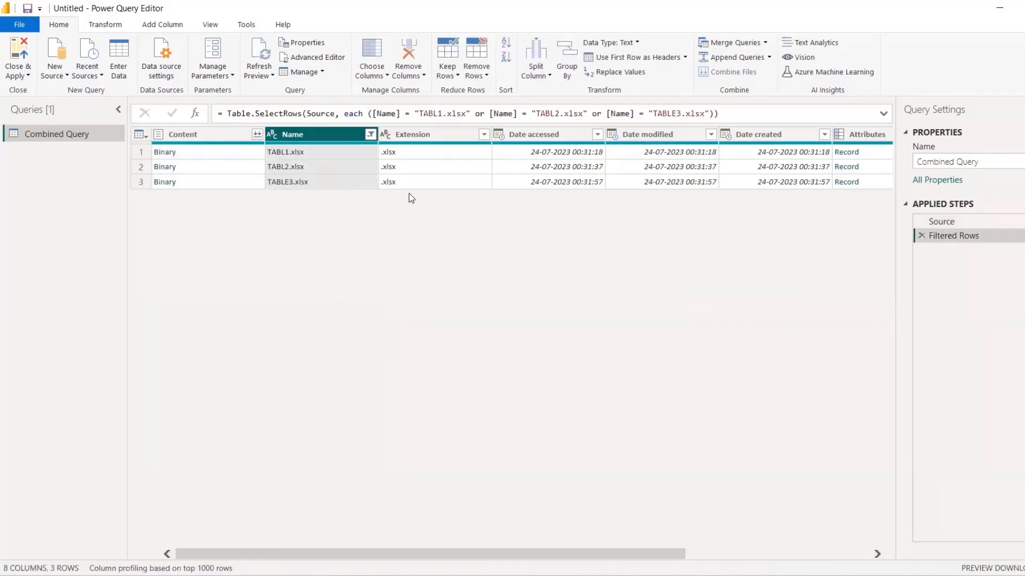
Combine the files in the Content column using the first file as the sample and Sheet1 as the object
left_click(247, 135)
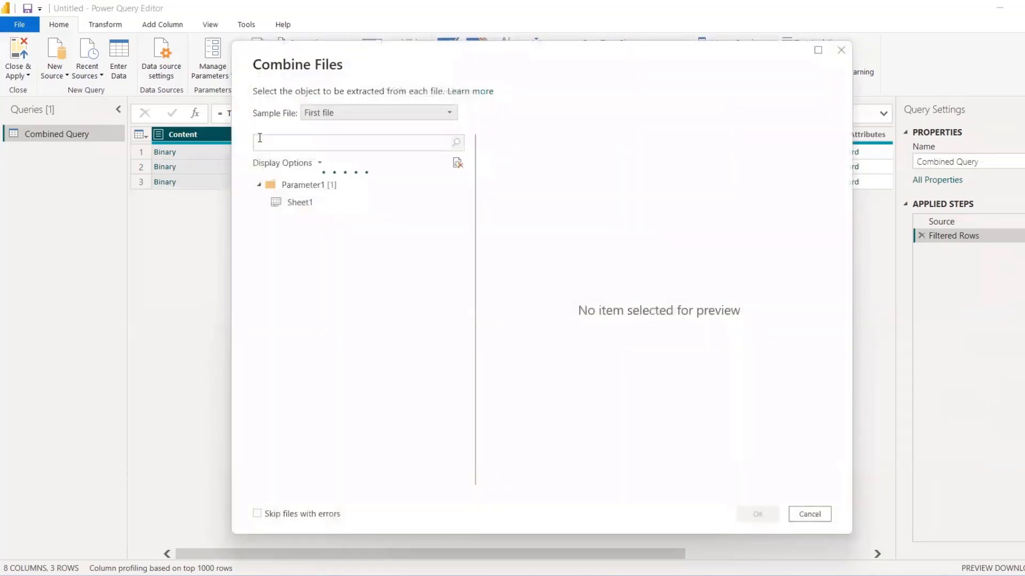
left_click(365, 112)
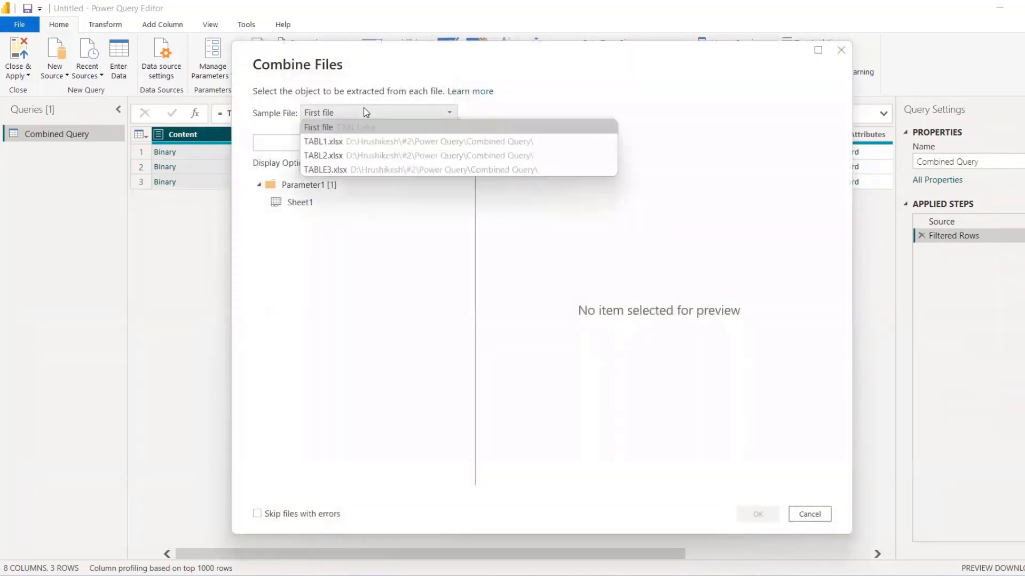
left_click(347, 131)
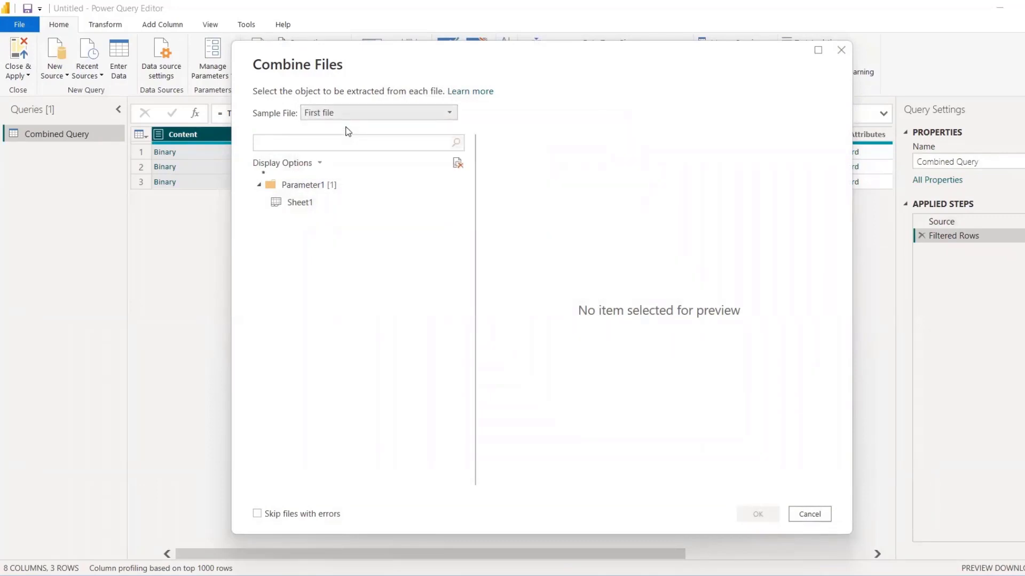
left_click(294, 204)
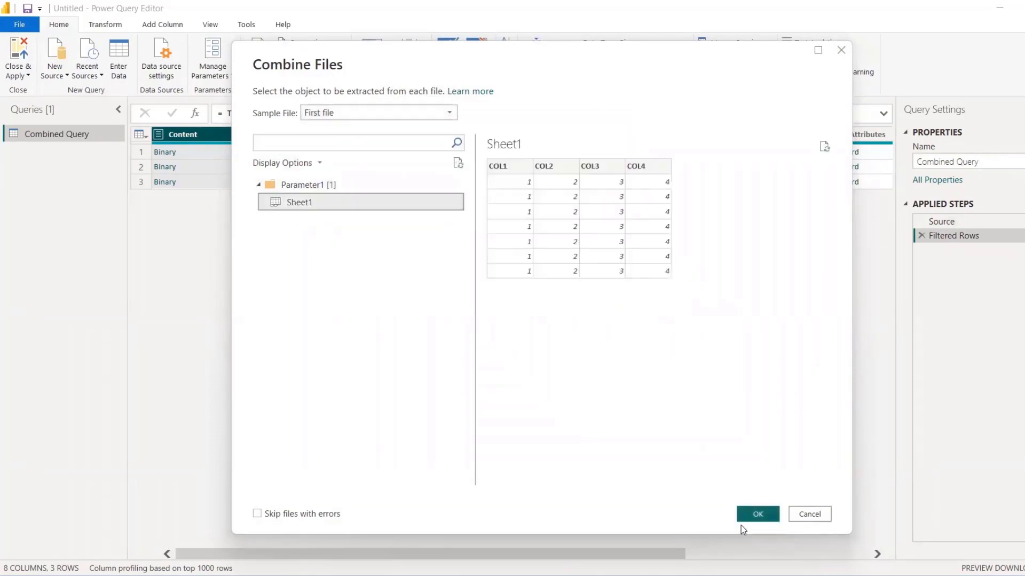
left_click(757, 514)
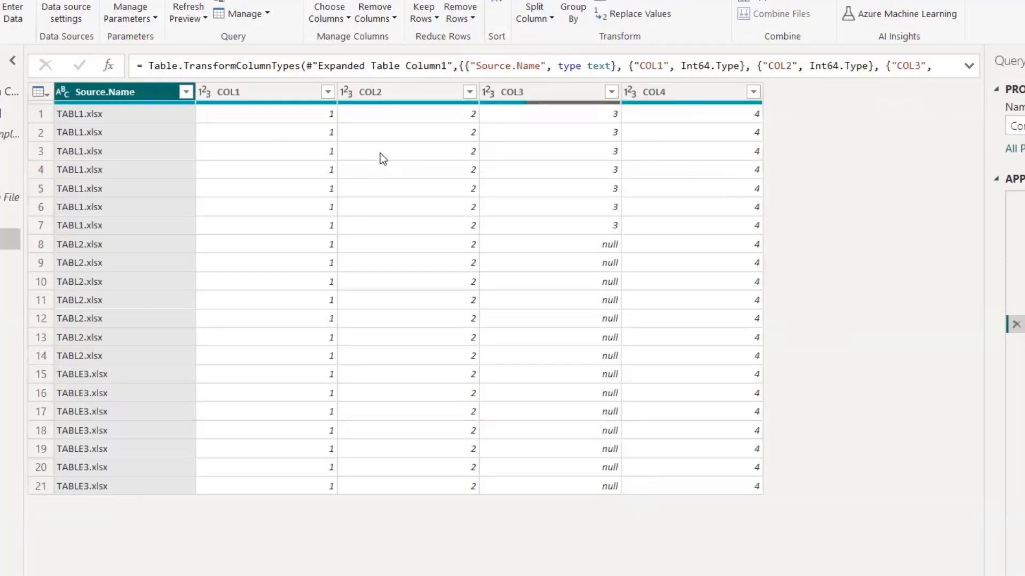
Open TABL1 from the Combined Query folder to check its column headings, and return to the combined query in Power Query Editor
key("alt+Tab")
key("alt+Tab")
key("alt+Tab")
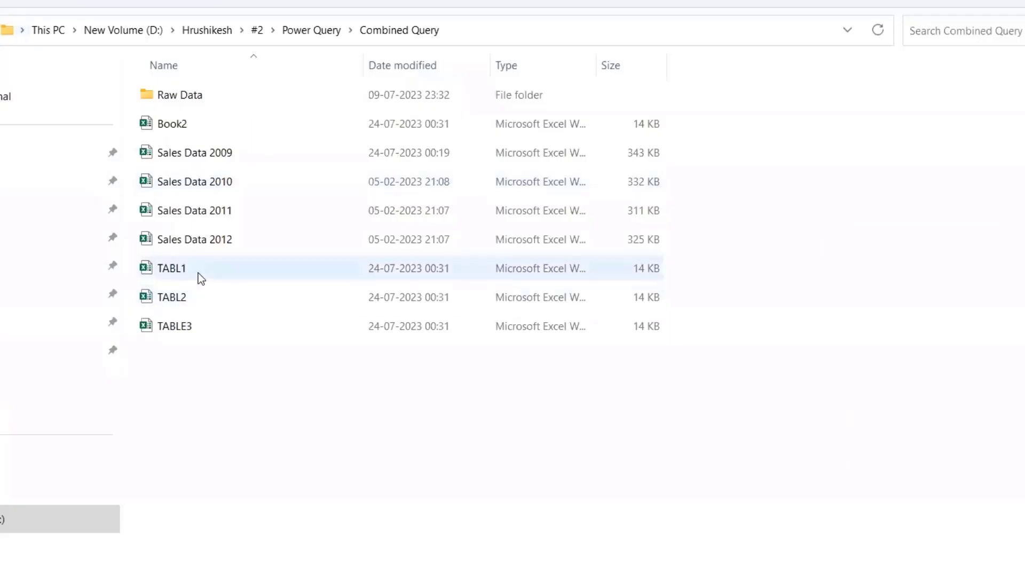
left_click(198, 274)
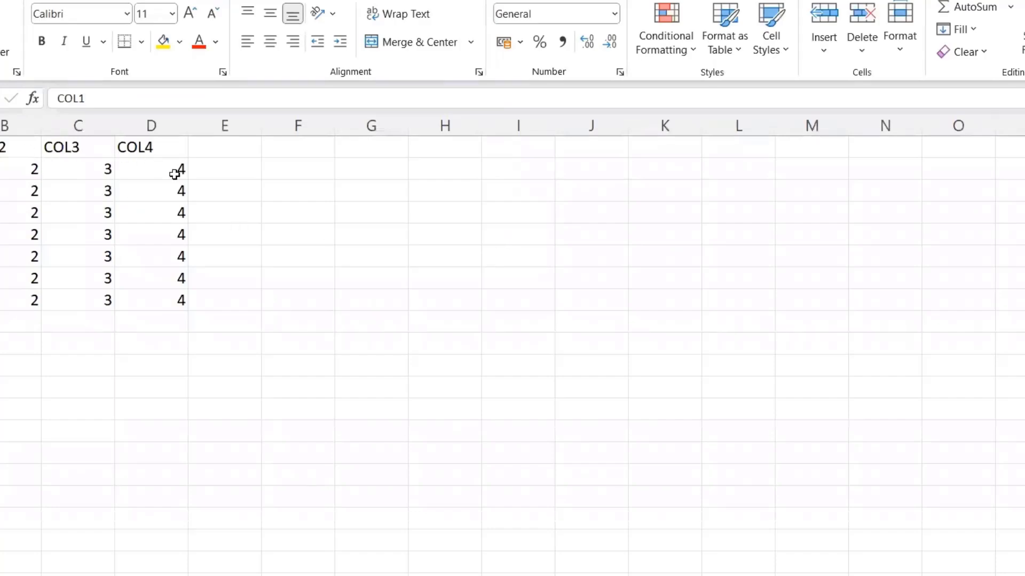
key("alt+Tab")
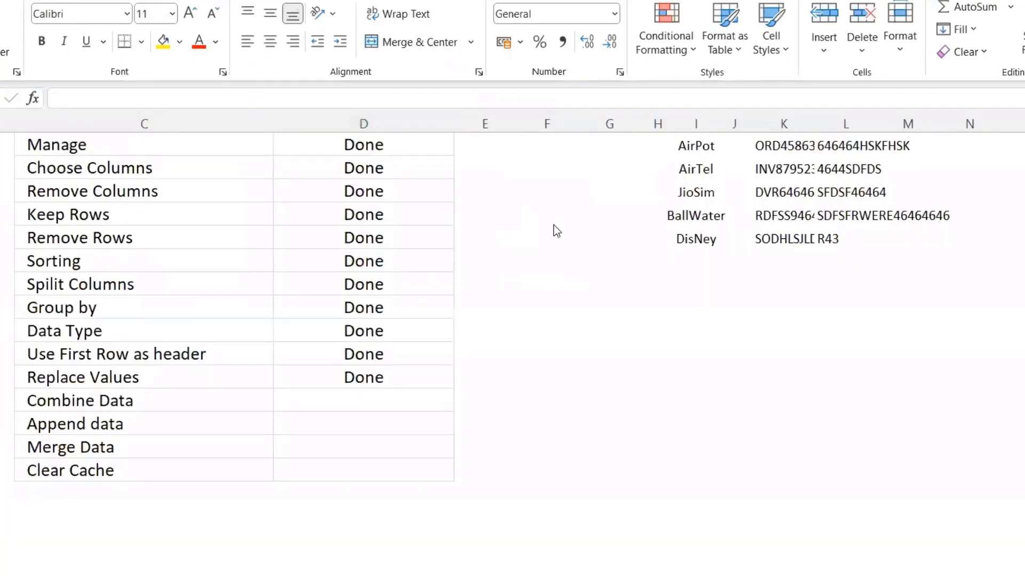
key("alt+Tab")
key("alt+Tab")
key("alt+Tab")
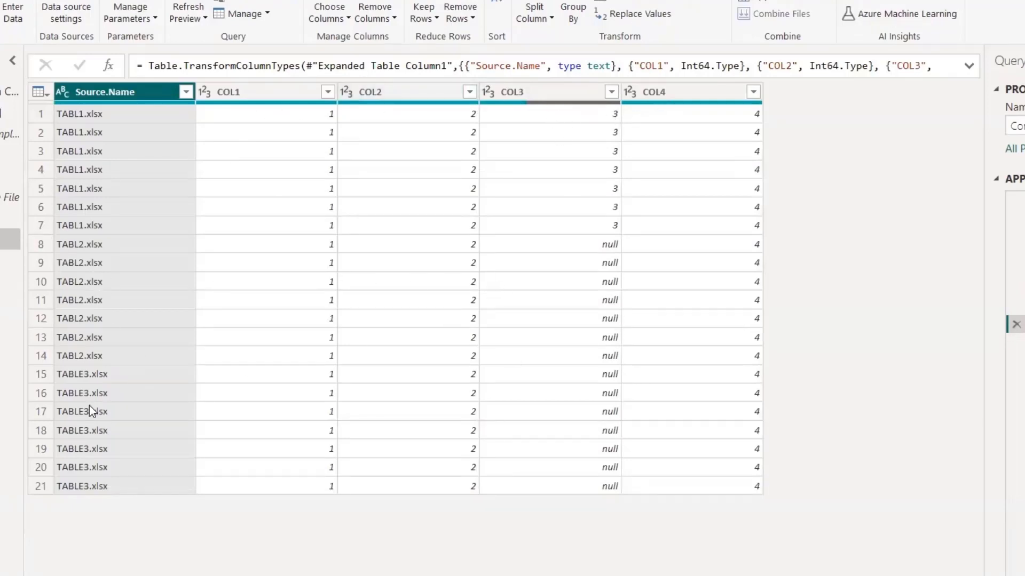
Open the TABL2 workbook in Excel and examine its column headings in row 1 against the combined query
key("alt+Tab")
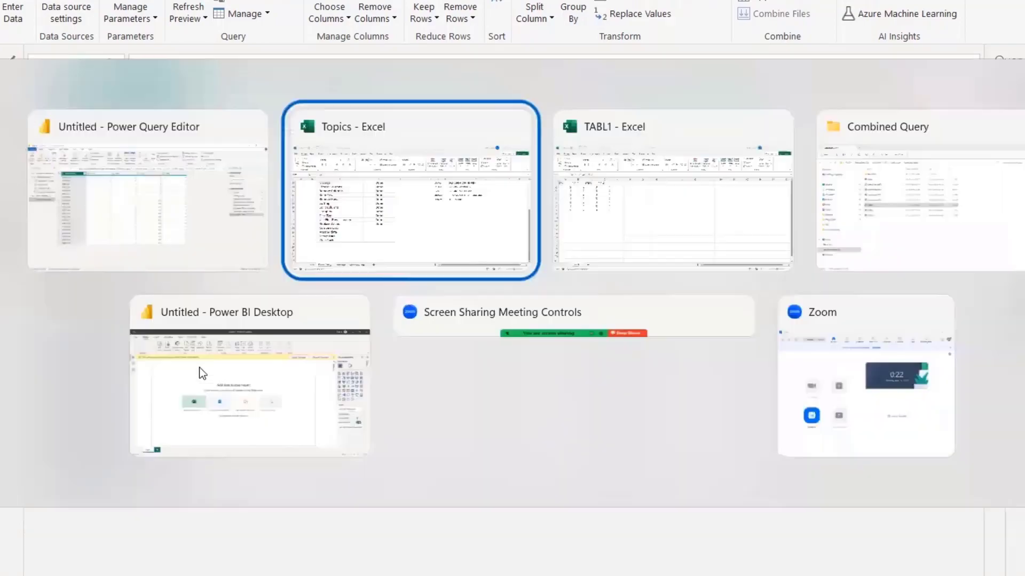
key("alt+Tab")
key("alt+Tab")
key("alt+Tab")
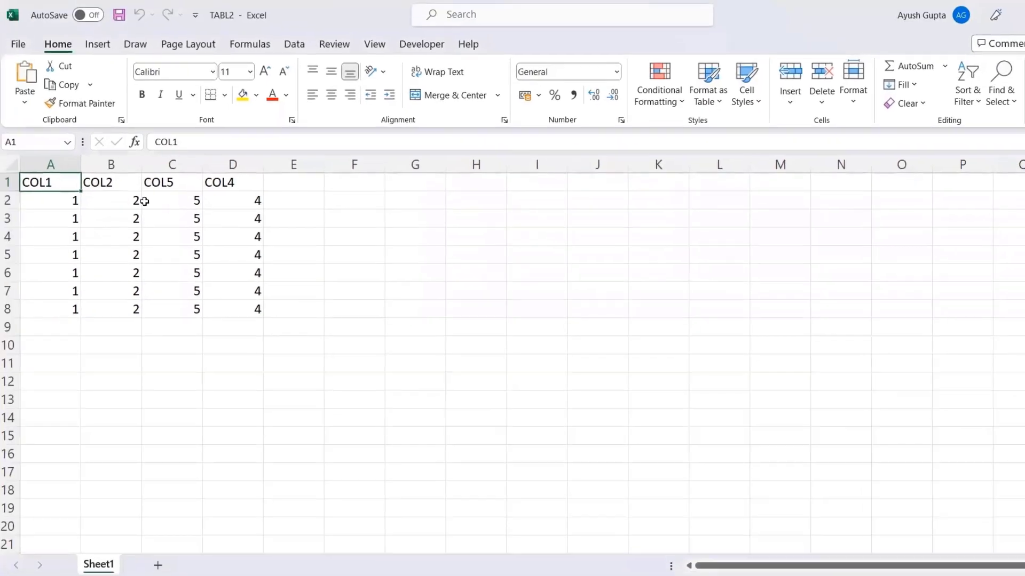
left_click_drag(73, 187, 213, 187)
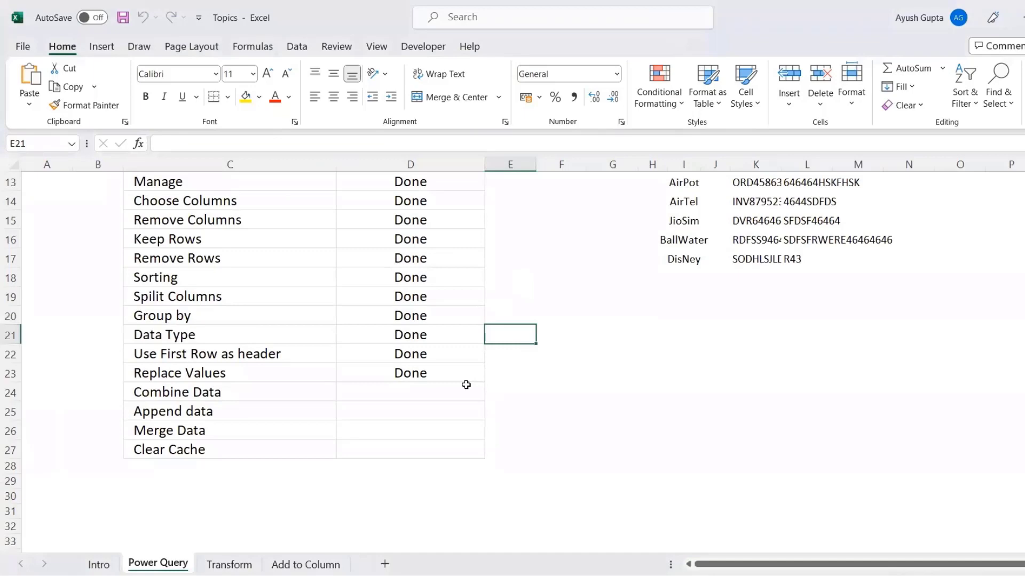
Open TABLE3 from the Combined Query folder and examine its column headings
left_click(456, 388)
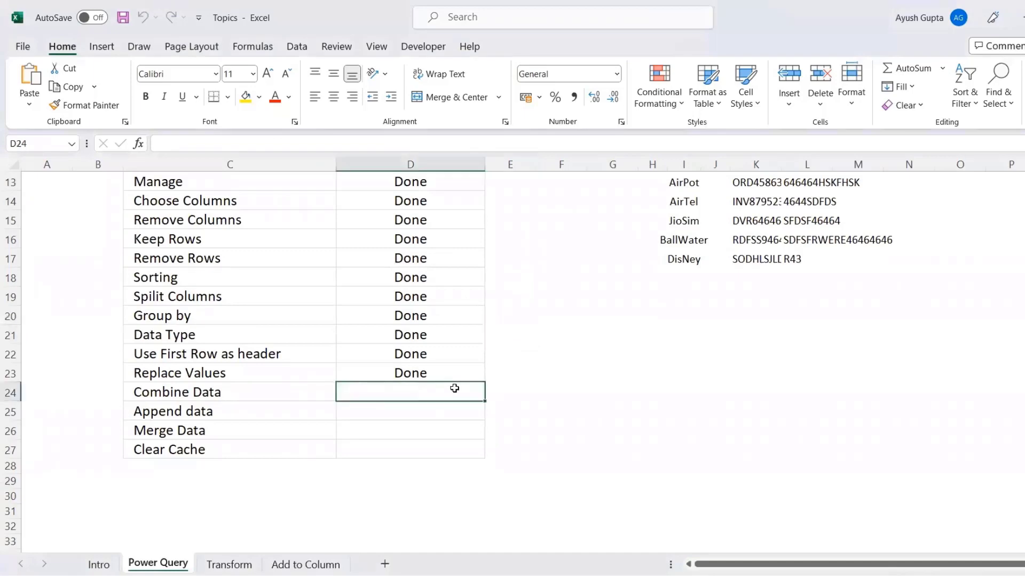
key("alt+Tab")
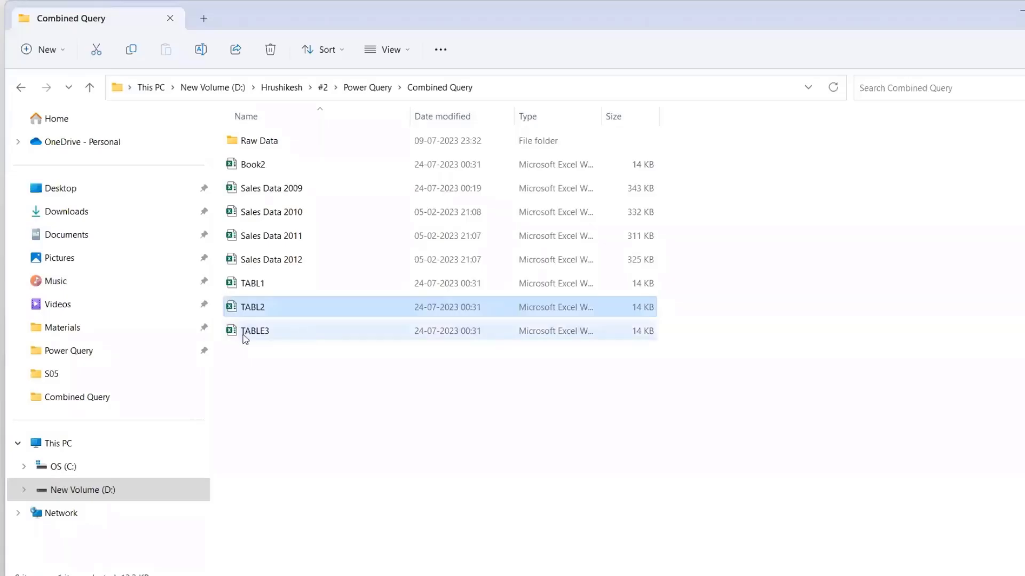
left_click(247, 332)
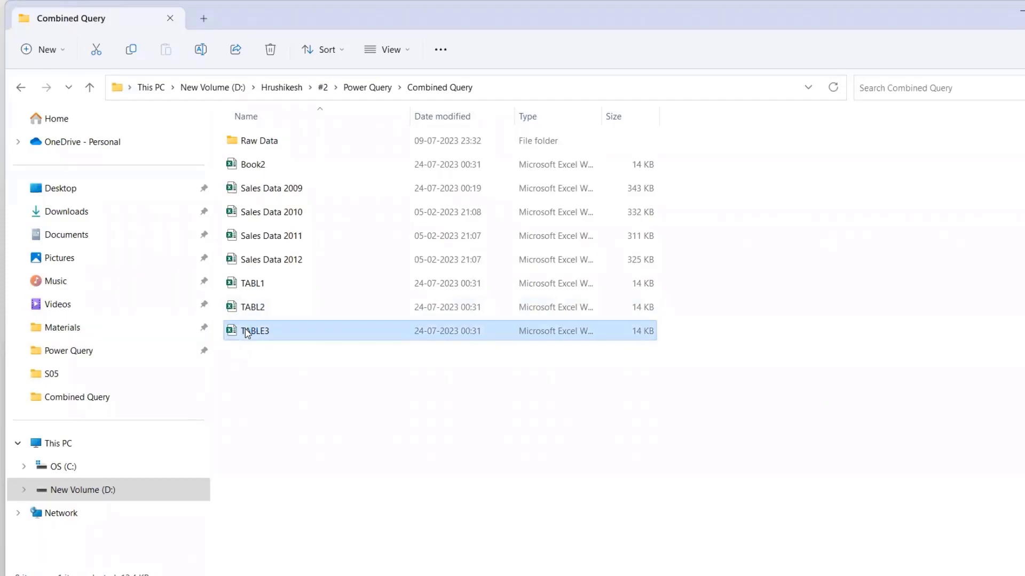
key("alt+Tab")
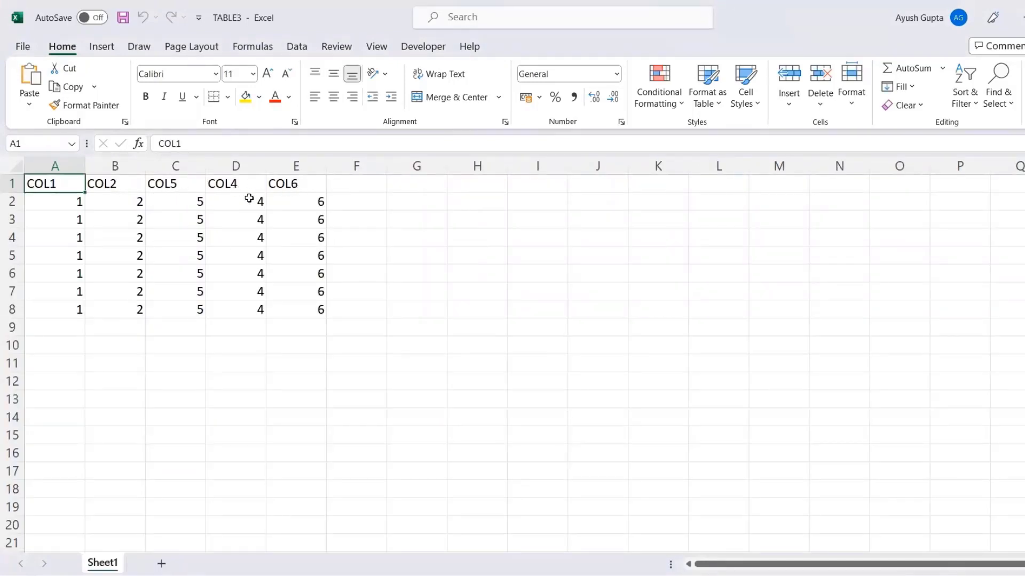
Check the COL5 and COL6 headings in TABLE3 and the values beneath COL5
left_click(186, 188)
left_click(302, 183)
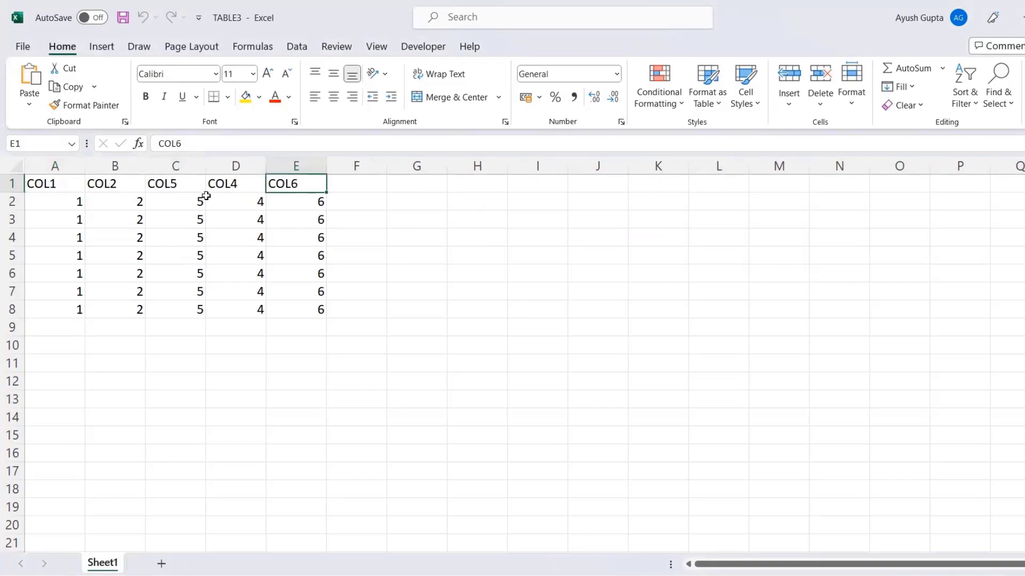
left_click_drag(184, 201, 186, 235)
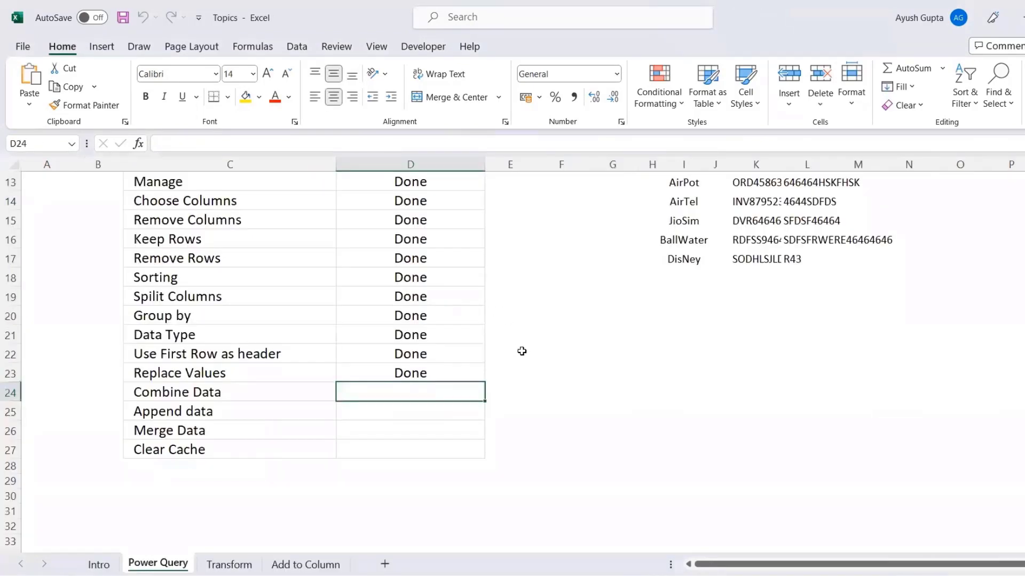
Open Book2 from the Combined Query folder and go through its column headings in row 1
key("alt+Tab")
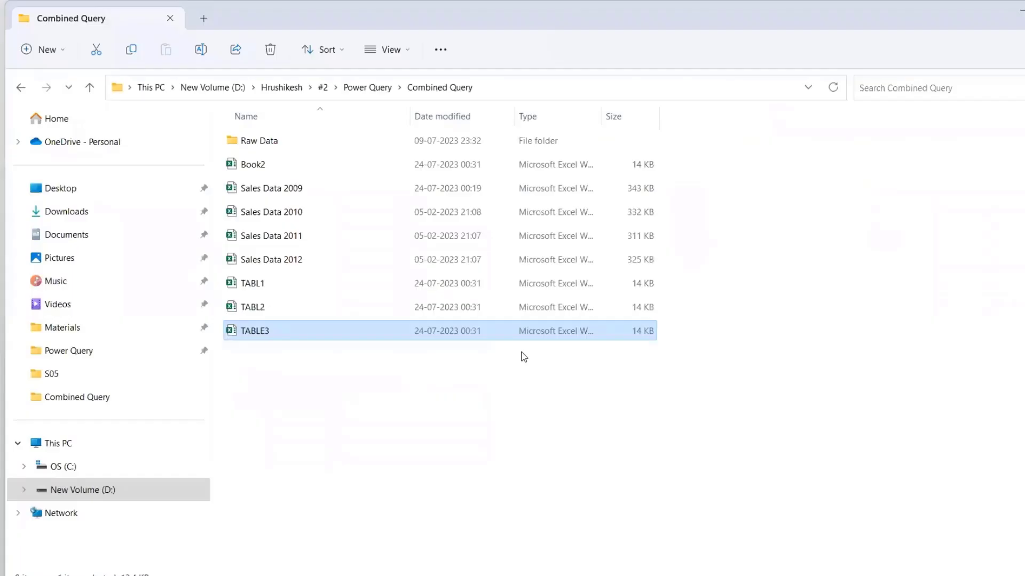
double_click(298, 166)
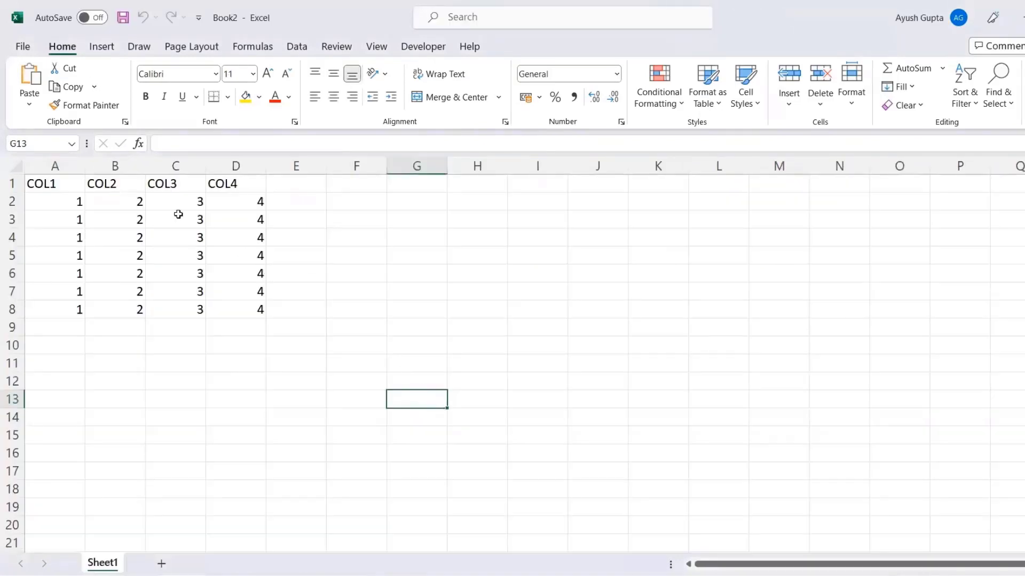
left_click(50, 187)
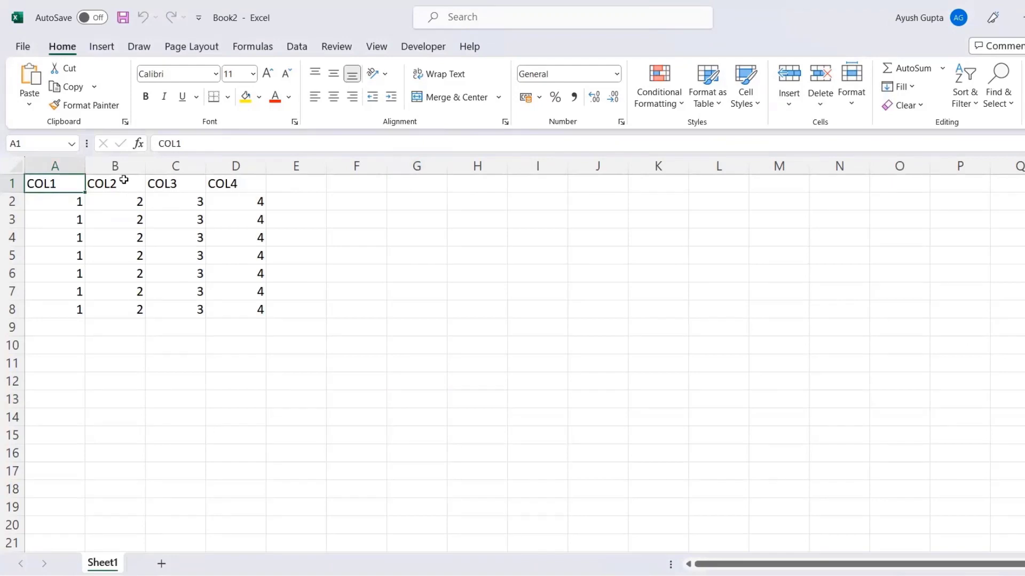
key("Right")
key("Right")
key("Right")
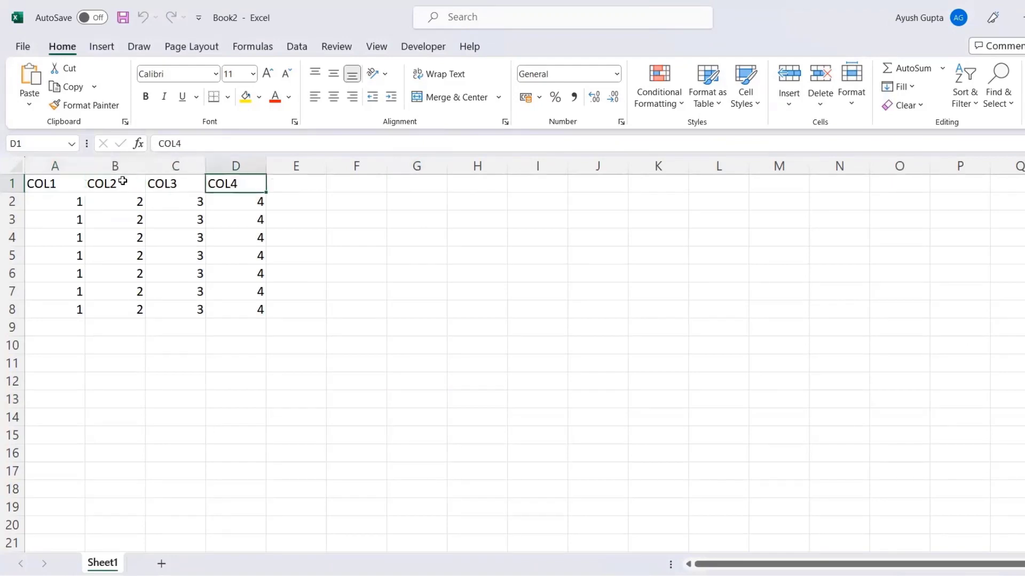
key("Right")
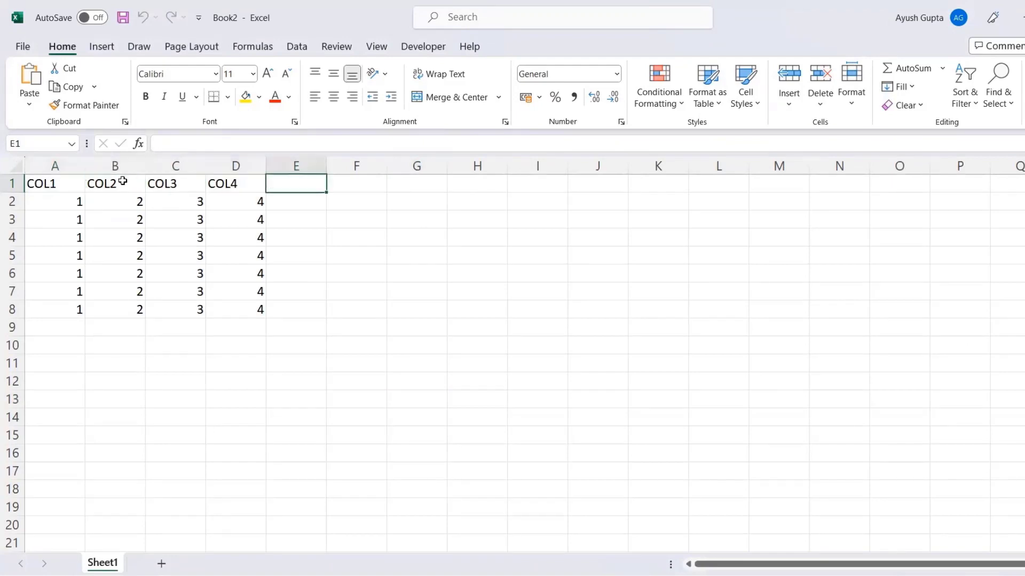
key("ctrl+u")
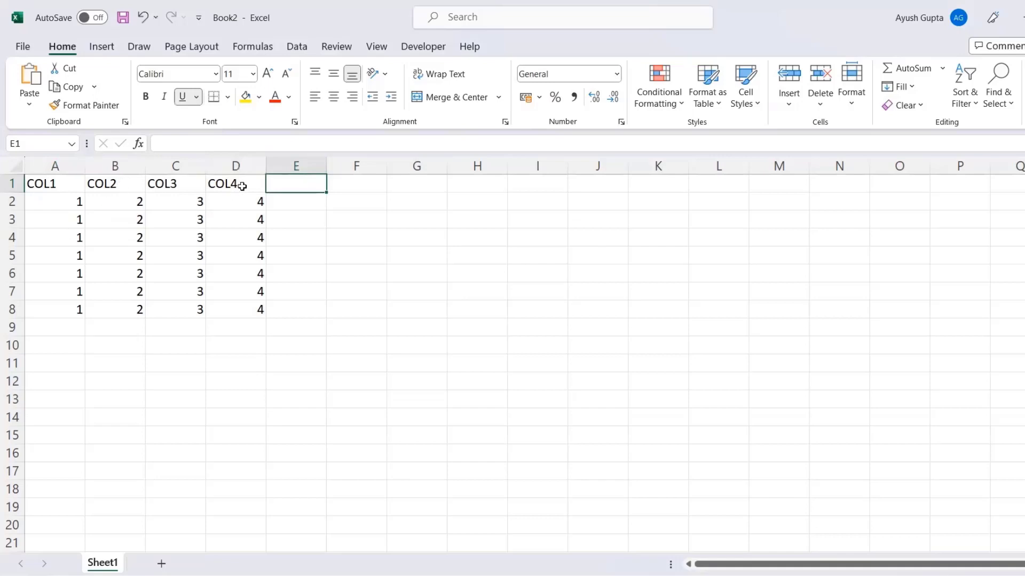
Extend the row 1 headings from COL4 through COL7 and clear the data in A2:F8
left_click(238, 185)
left_click_drag(266, 194, 395, 201)
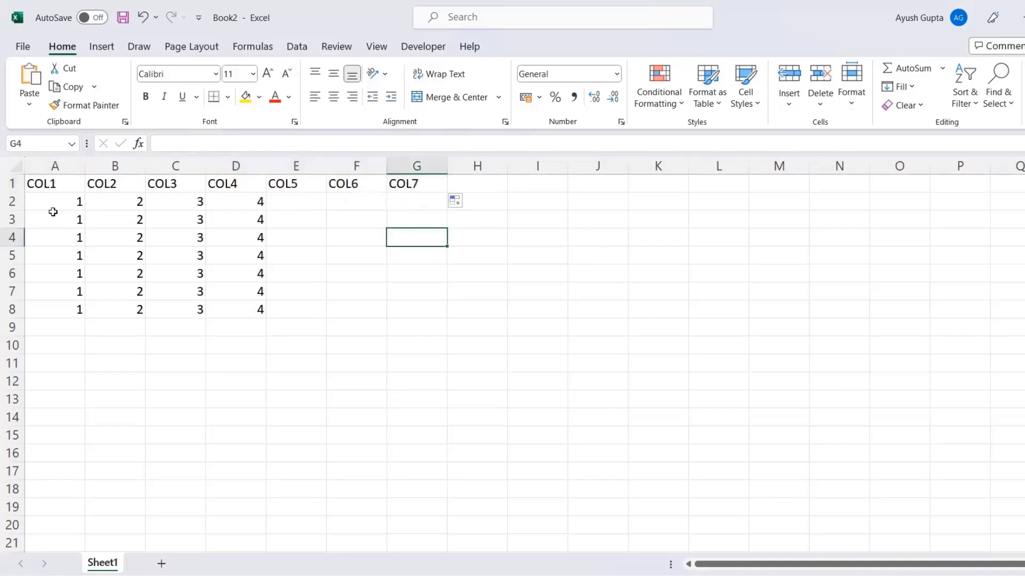
left_click_drag(51, 208, 373, 302)
key("Delete")
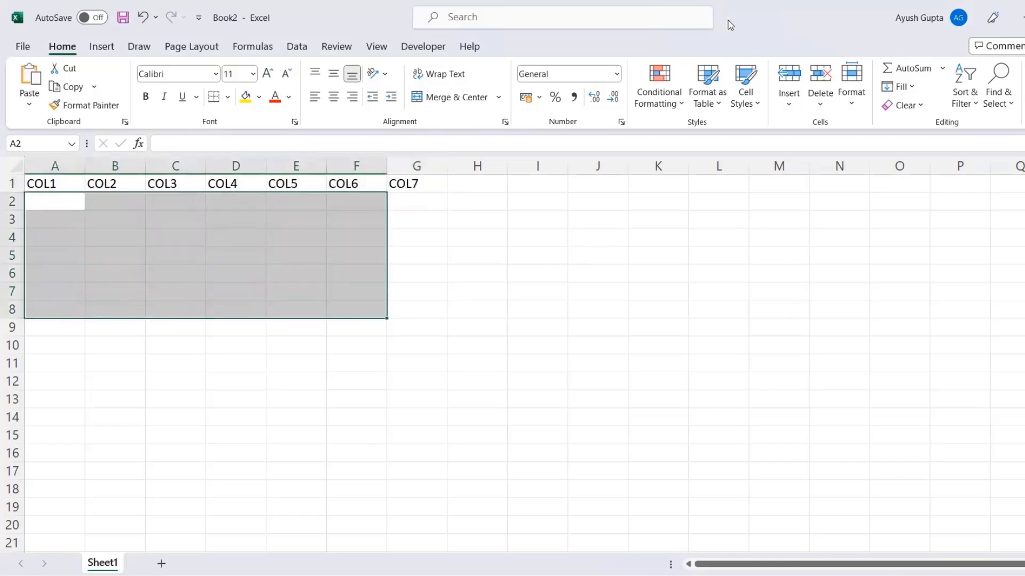
Save the headings-only workbook in the Combined Query folder under the new name UNQ_TBL
key("F12")
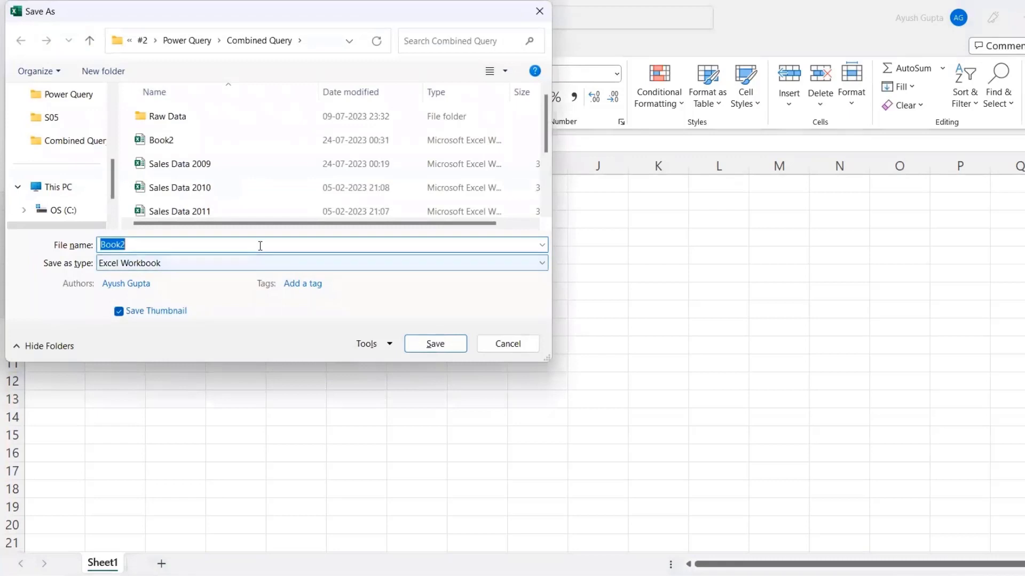
type("uN")
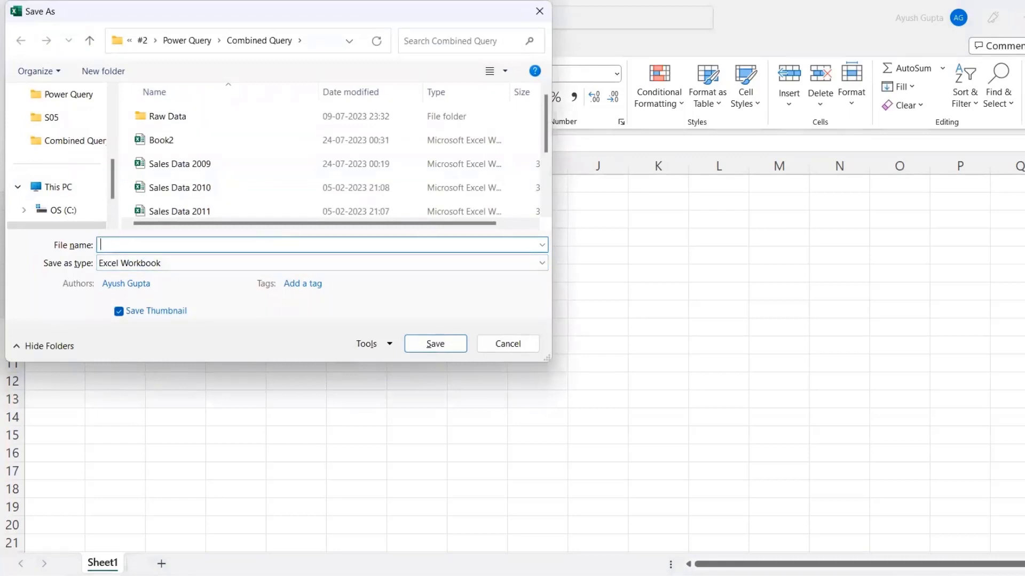
type("UNIQ")
key("BackSpace")
key("BackSpace")
key("BackSpace")
key("BackSpace")
type("ORGI")
key("BackSpace")
key("BackSpace")
key("BackSpace")
key("BackSpace")
key("BackSpace")
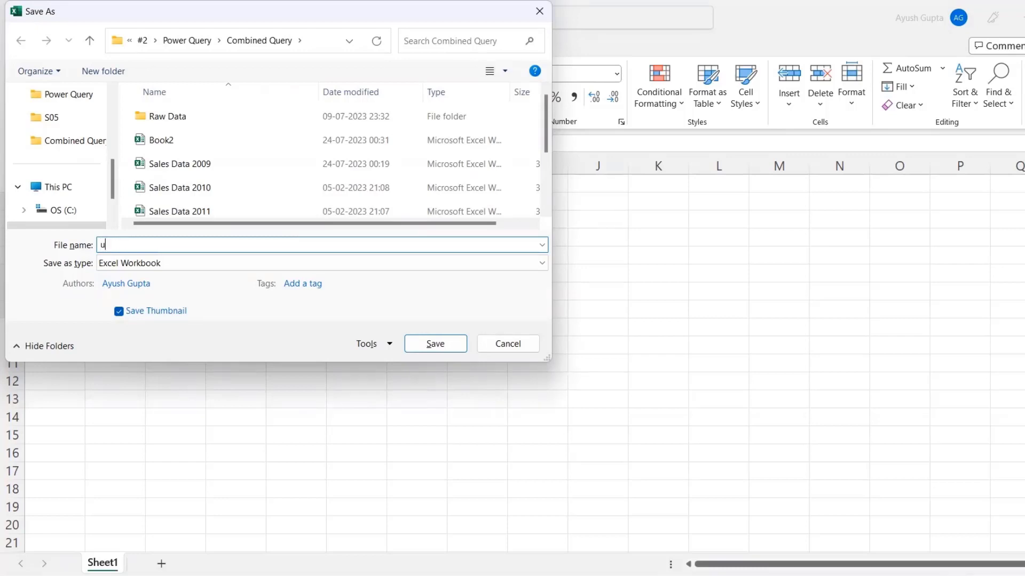
type("UNQ_TABLE")
key("BackSpace")
key("BackSpace")
key("BackSpace")
key("Return")
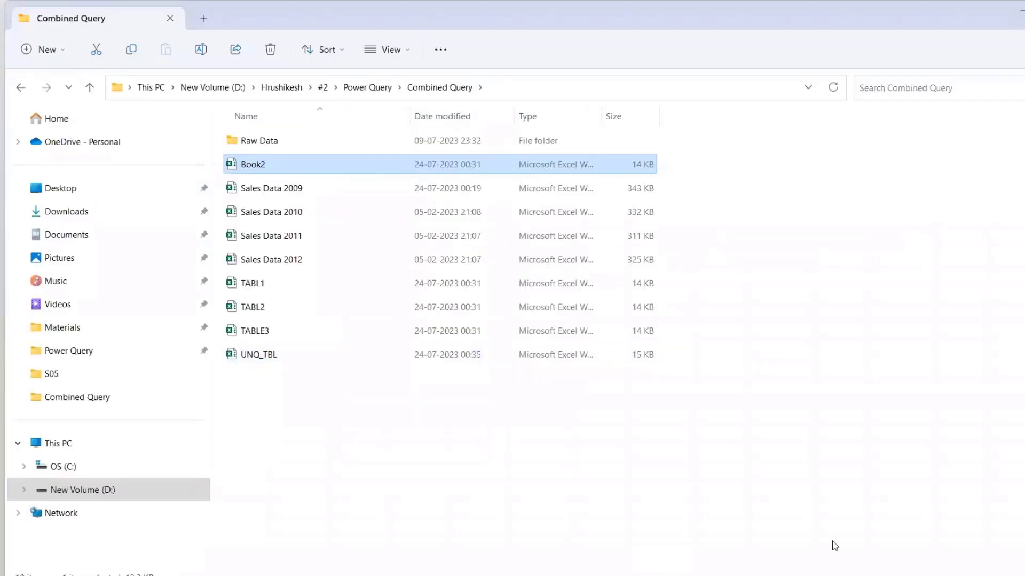
Switch to Power Query Editor and delete the Filtered Rows step and all steps after it from Combined Query
key("alt+Tab")
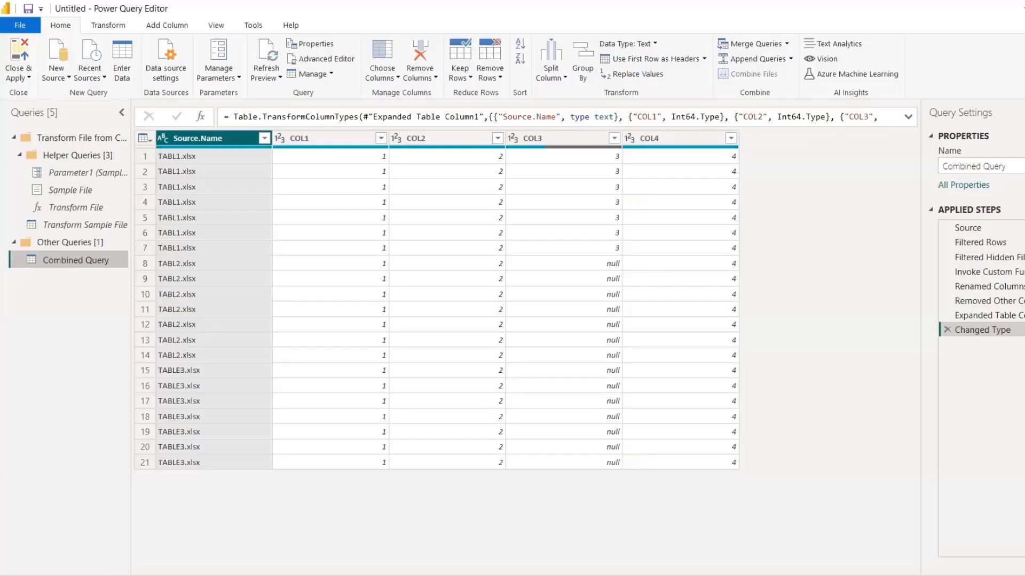
left_click(985, 247)
right_click(984, 246)
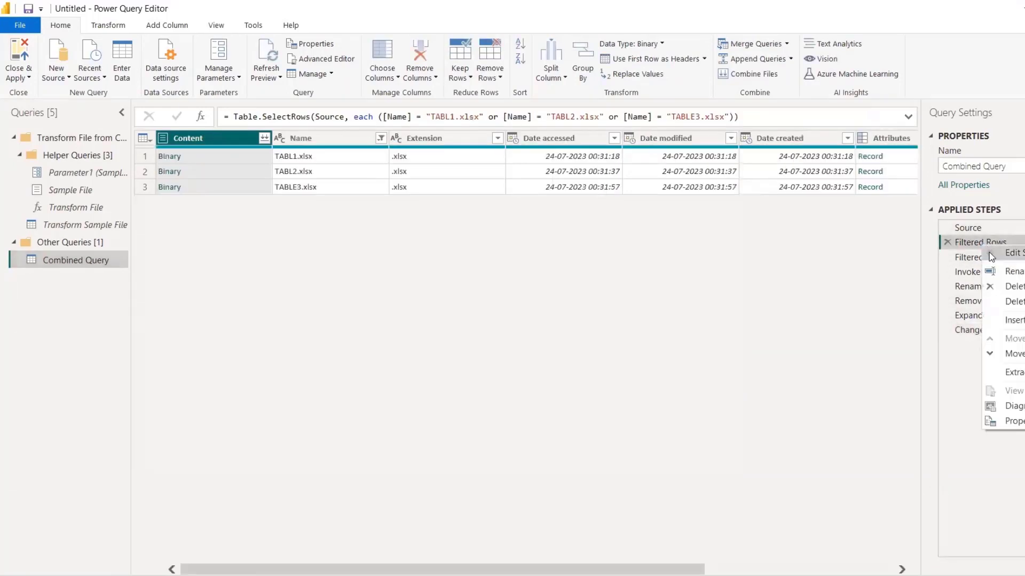
left_click(1020, 304)
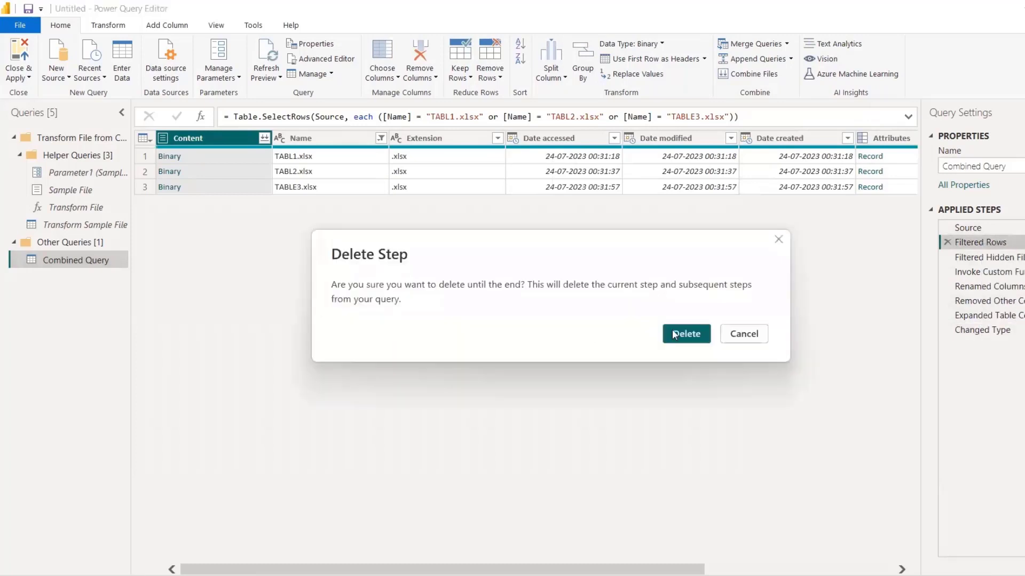
left_click(689, 334)
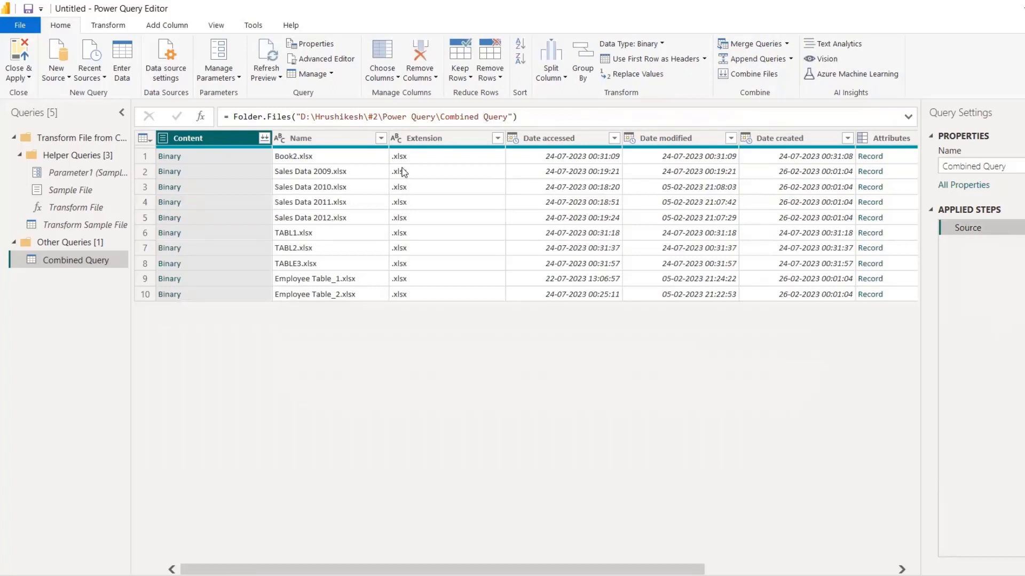
left_click(381, 137)
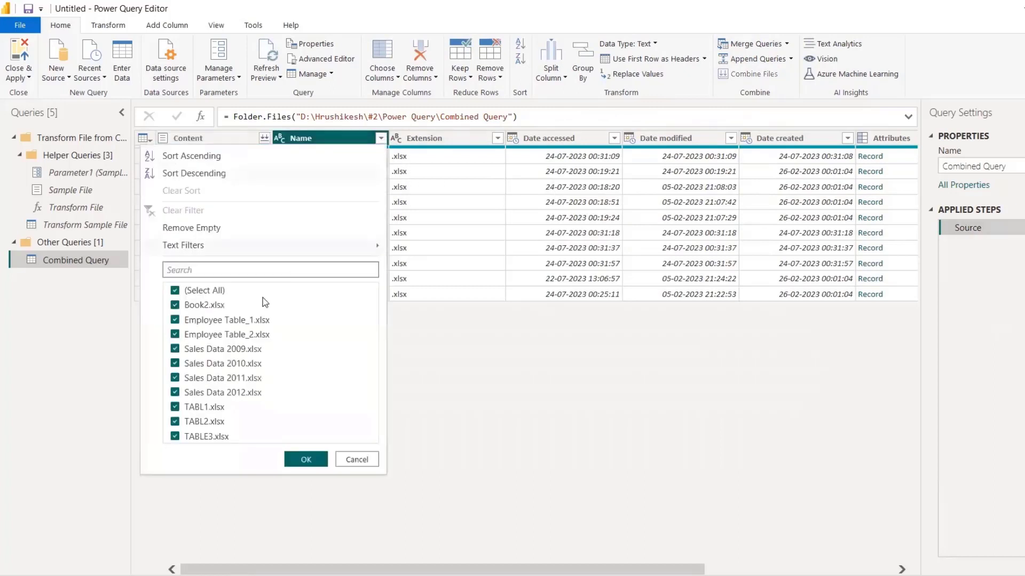
left_click(175, 290)
left_click(175, 409)
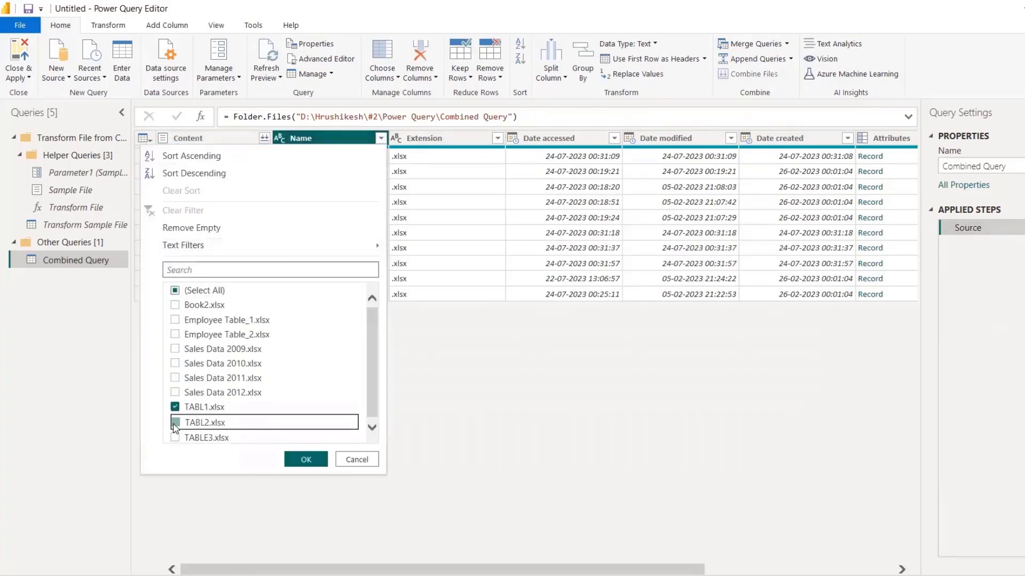
left_click(174, 423)
left_click(174, 438)
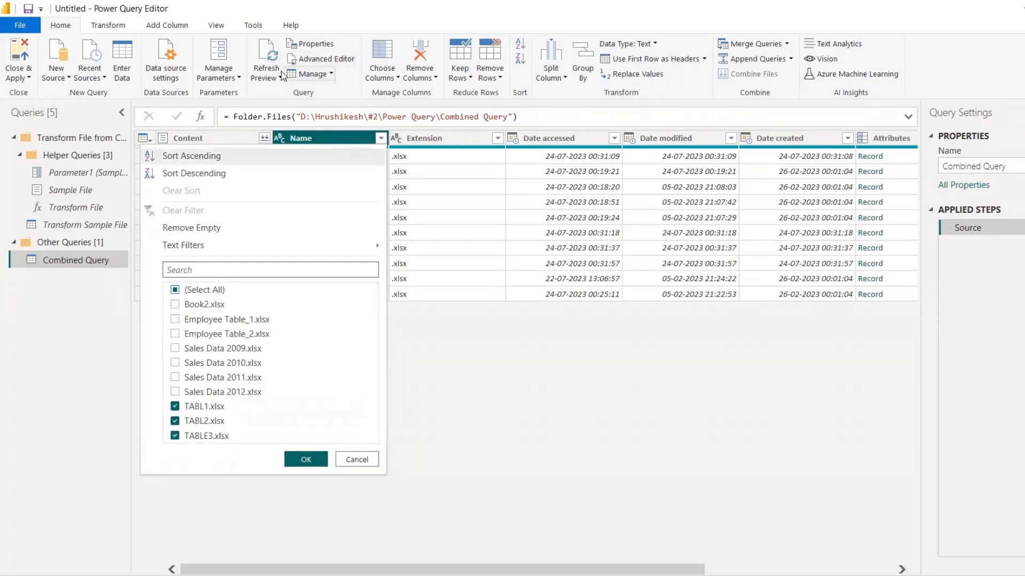
Refresh the query preview and filter the Name column to TABL1.xlsx, TABL2.xlsx, TABLE3.xlsx and UNQ_TBL.xlsx
left_click(279, 78)
left_click(289, 109)
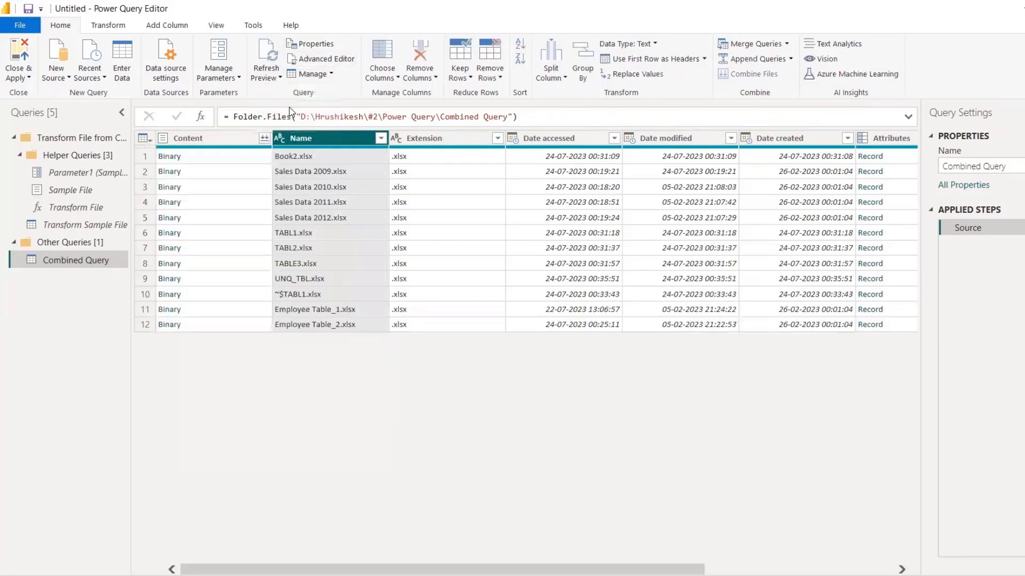
left_click(380, 138)
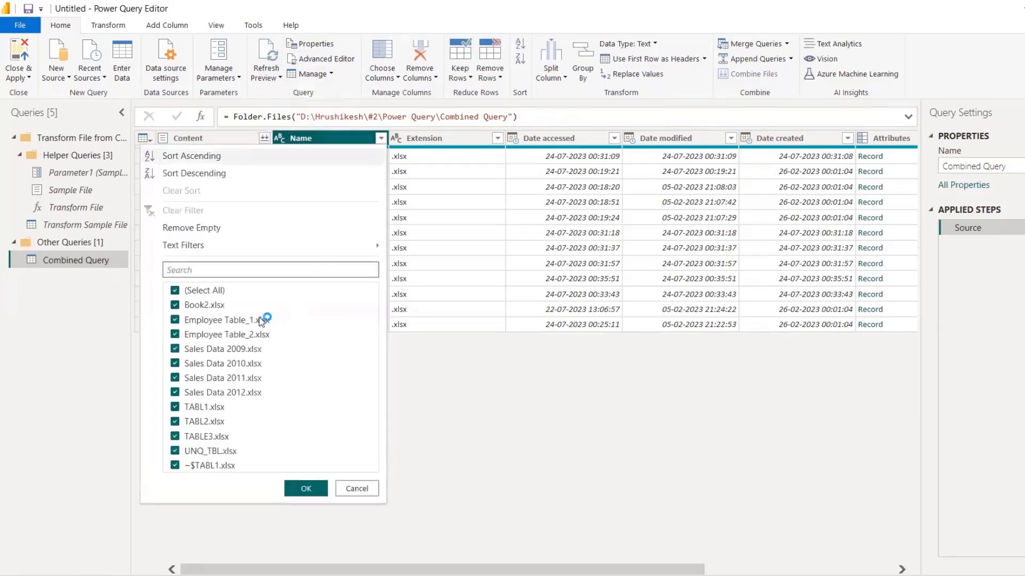
left_click(175, 291)
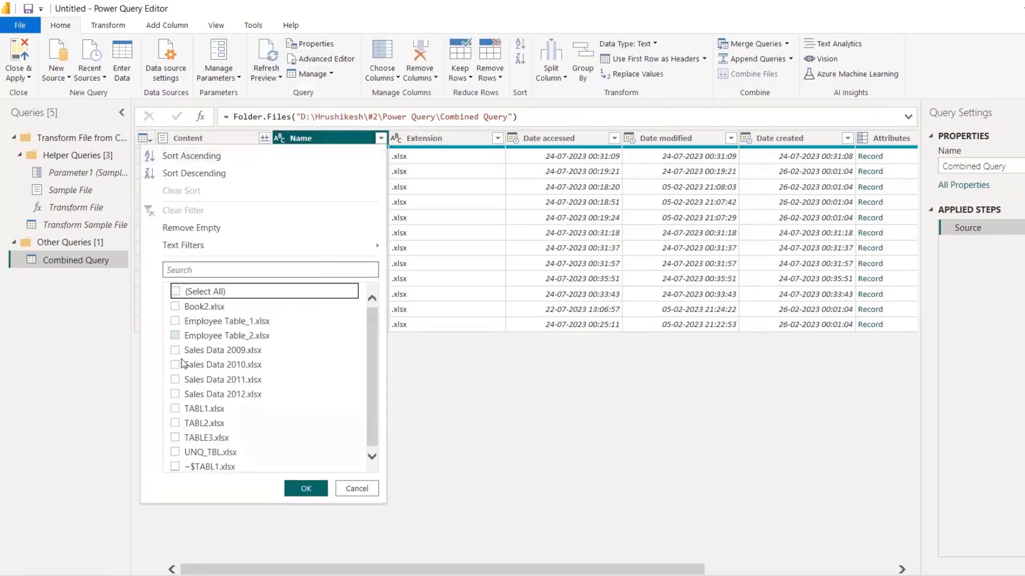
left_click(176, 409)
left_click(176, 422)
left_click(175, 437)
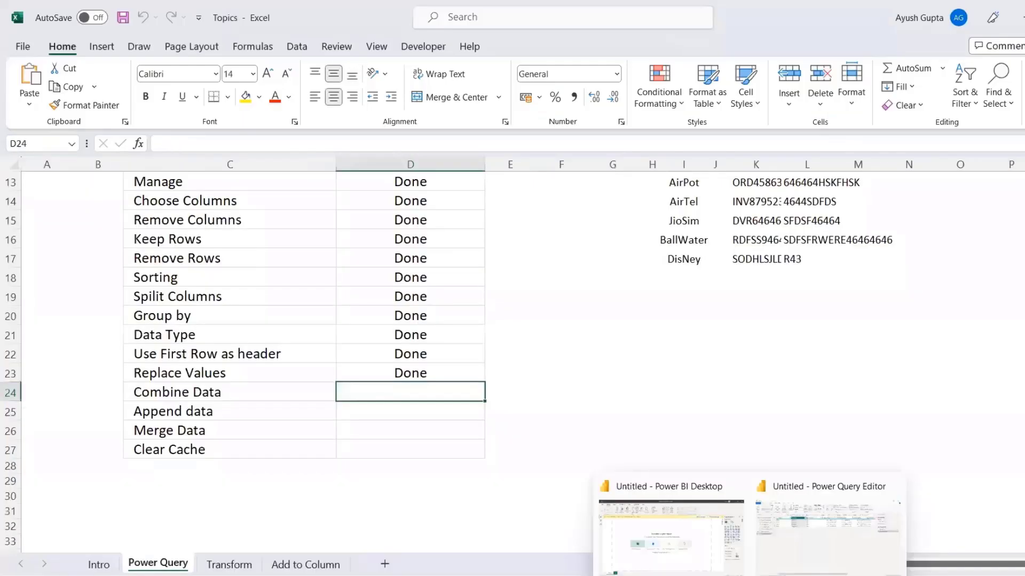
left_click(845, 532)
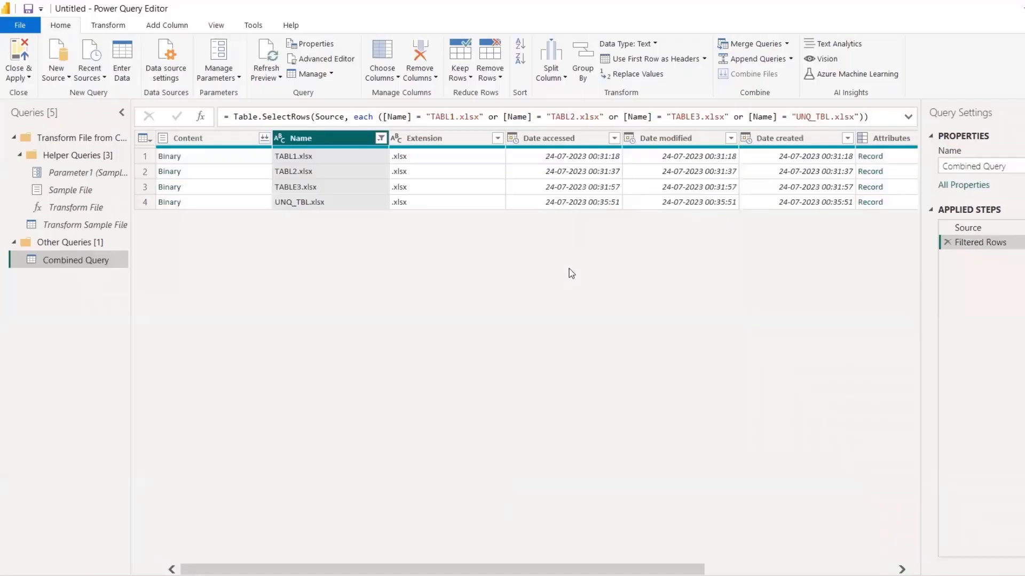
Combine the files in the Content column using UNQ_TBL.xlsx as the sample file and Sheet1 as the object
left_click(265, 140)
left_click(264, 139)
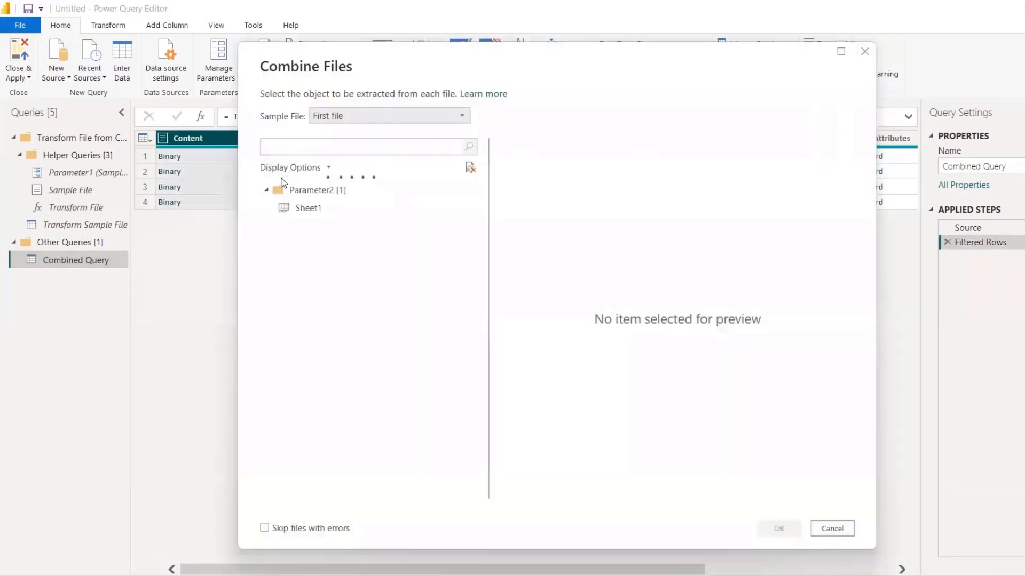
left_click(385, 116)
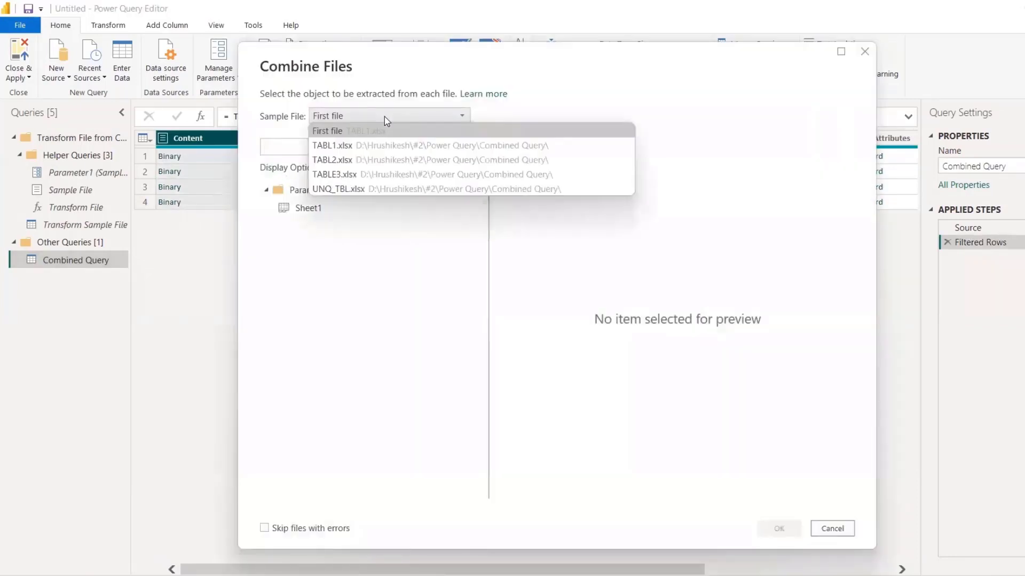
left_click(370, 189)
left_click(310, 208)
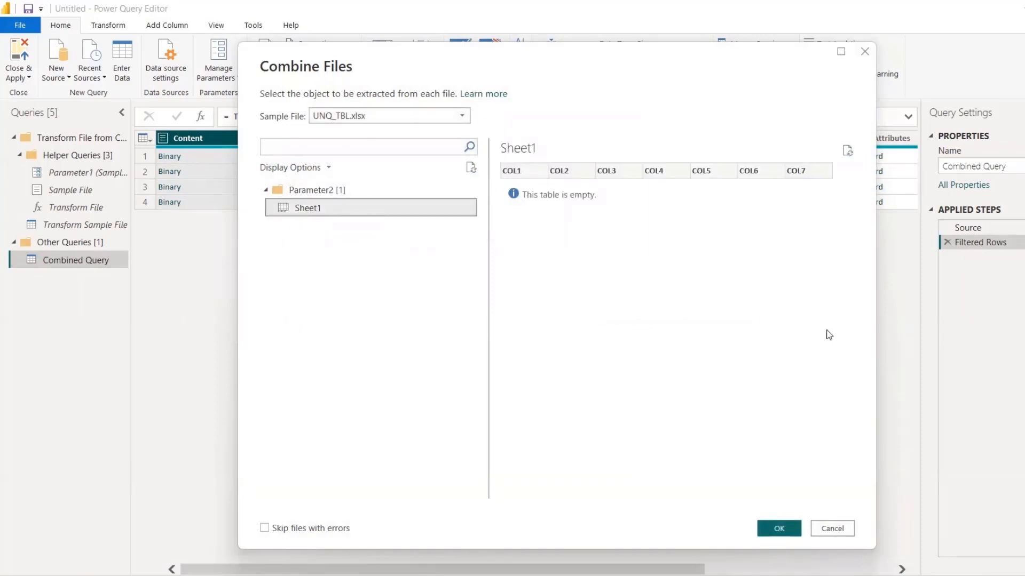
left_click(790, 525)
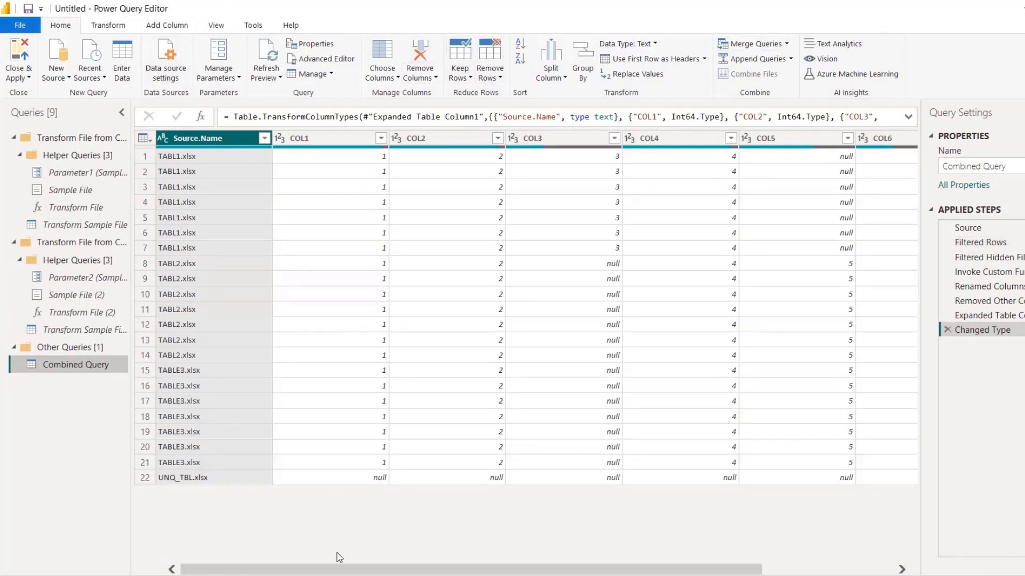
Remove the bottom 1 row, the empty UNQ_TBL.xlsx entry, from Combined Query
scroll(346, 569, "right", 3)
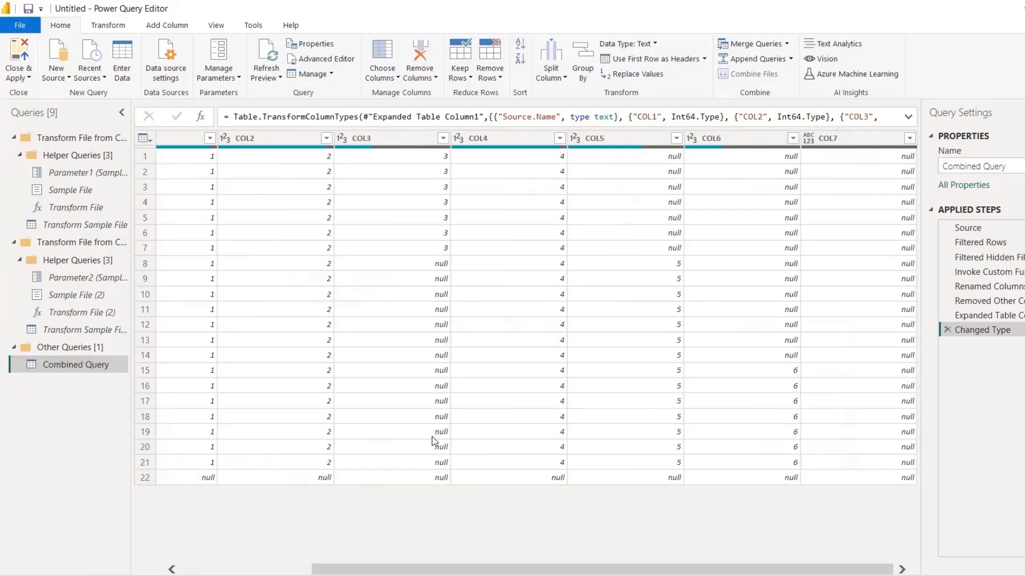
left_click(252, 570)
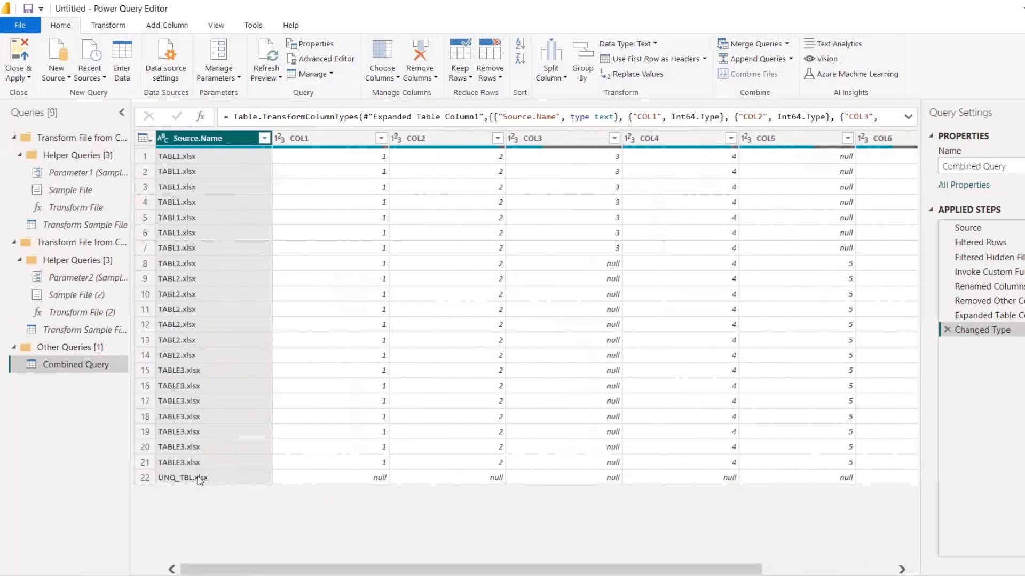
left_click(264, 140)
left_click(265, 140)
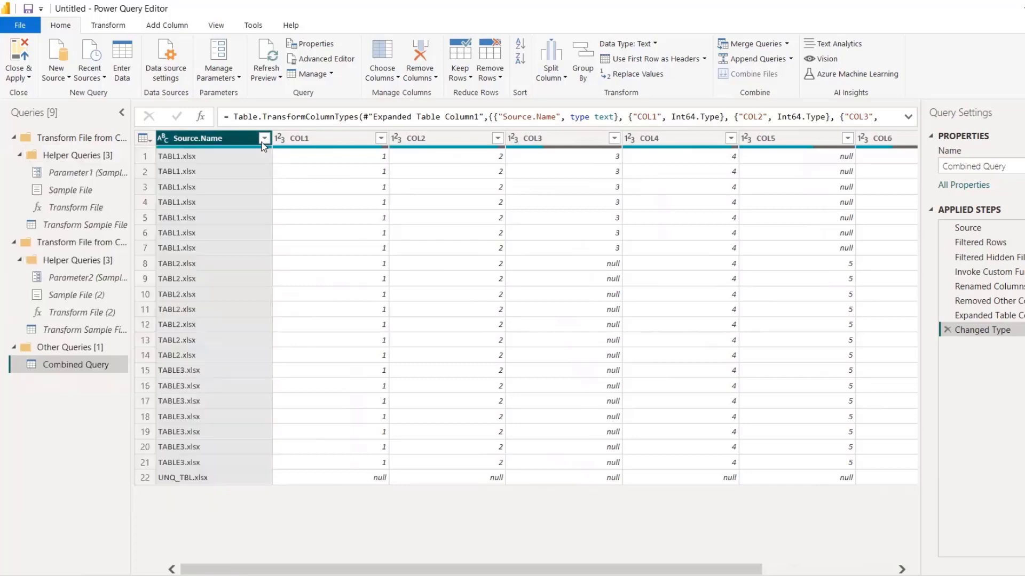
left_click(150, 144)
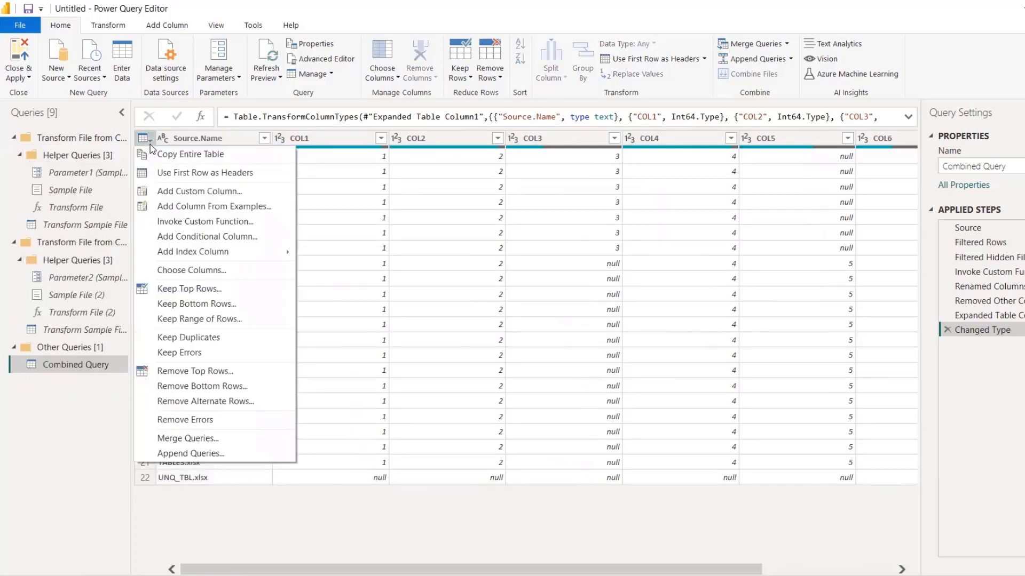
left_click(230, 389)
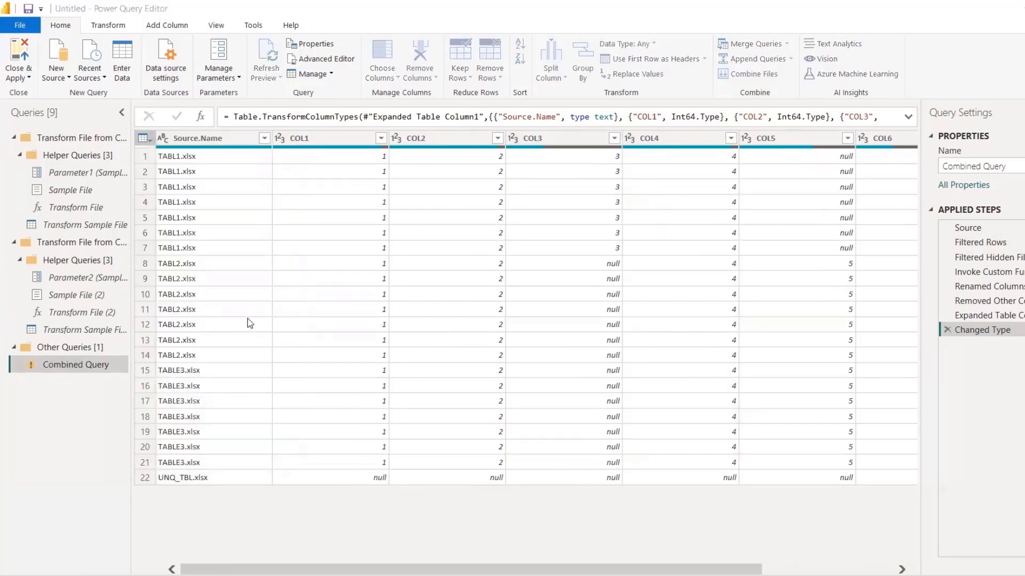
type("1")
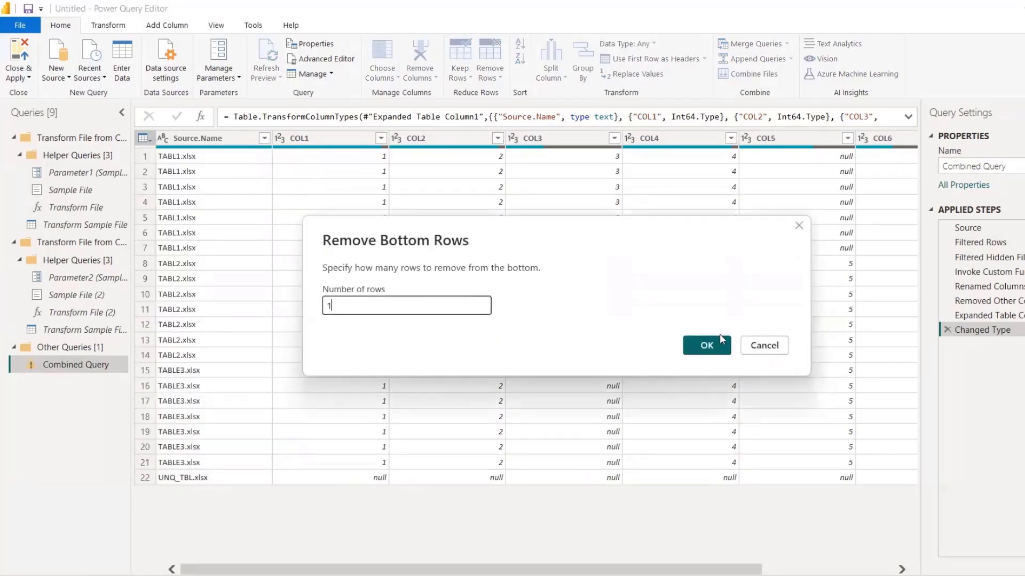
left_click(711, 347)
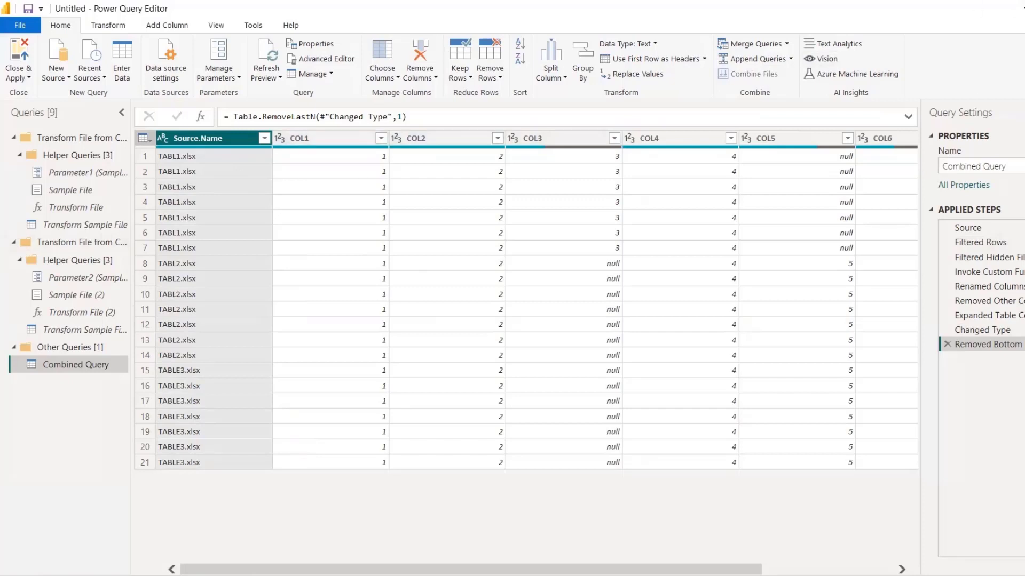
Close Power Query Editor without applying the changes and mark Combine Data as done in cell D24 of the Topics workbook in Excel
key("alt+F4")
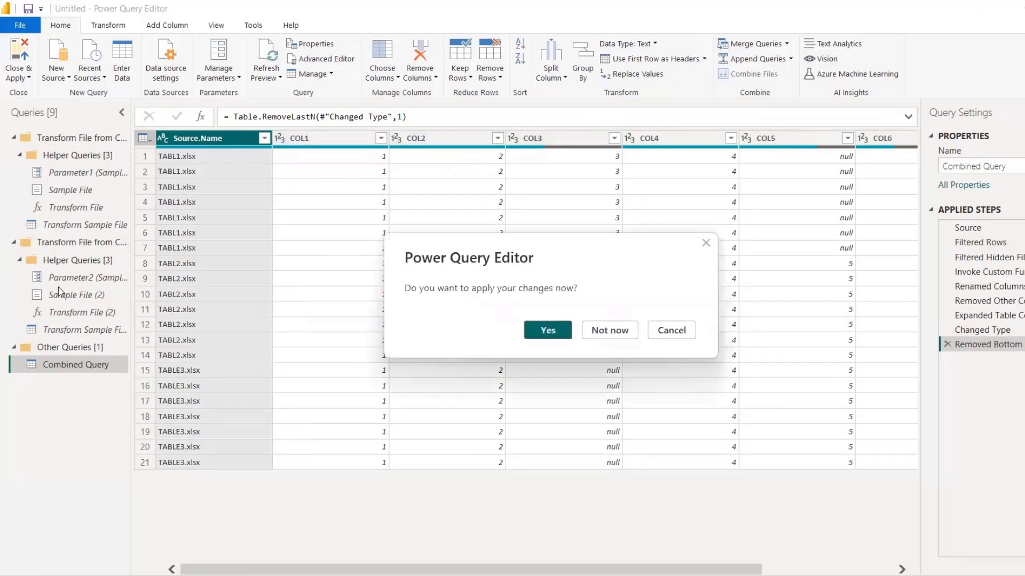
left_click(622, 334)
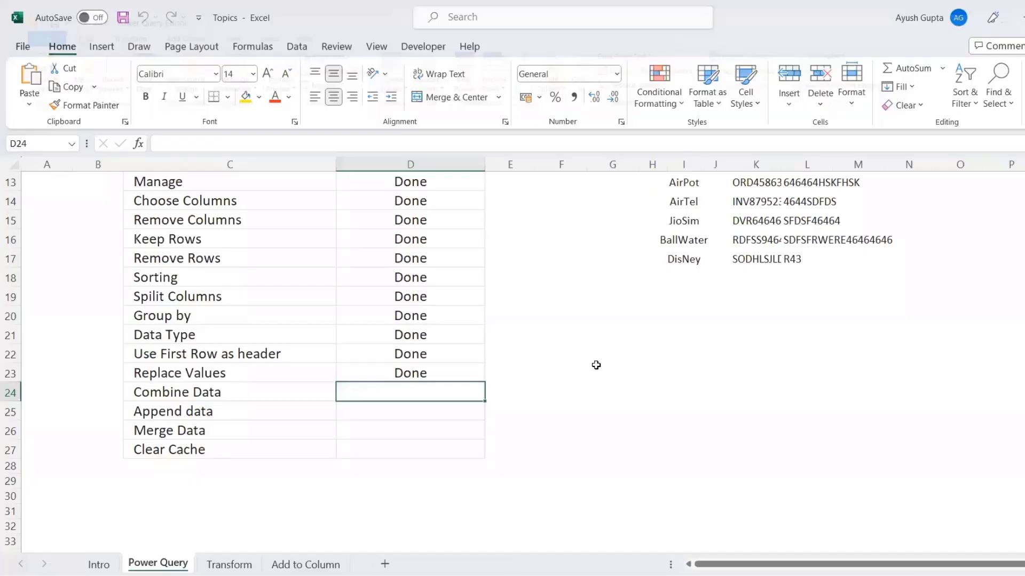
type("done")
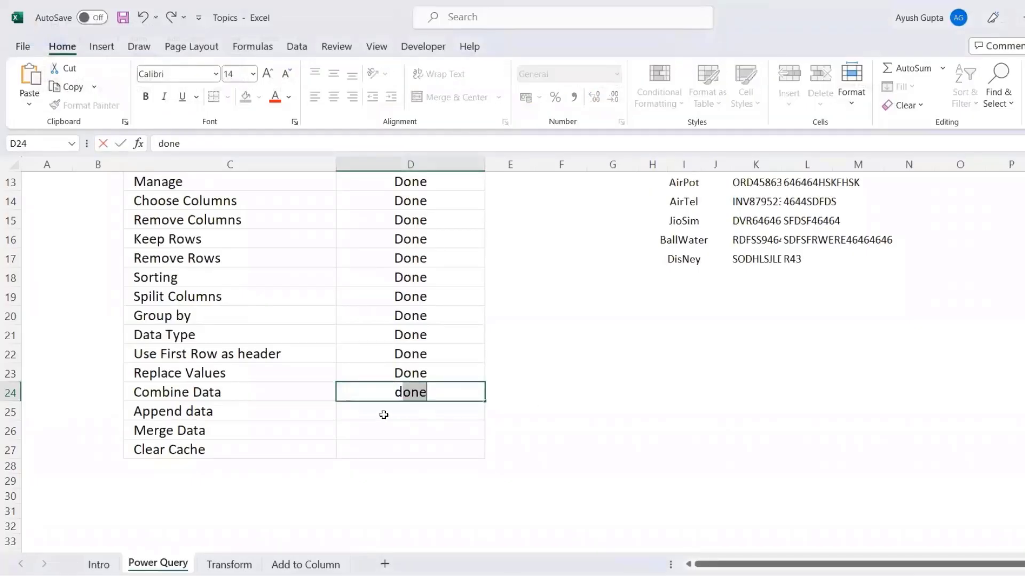
key("Return")
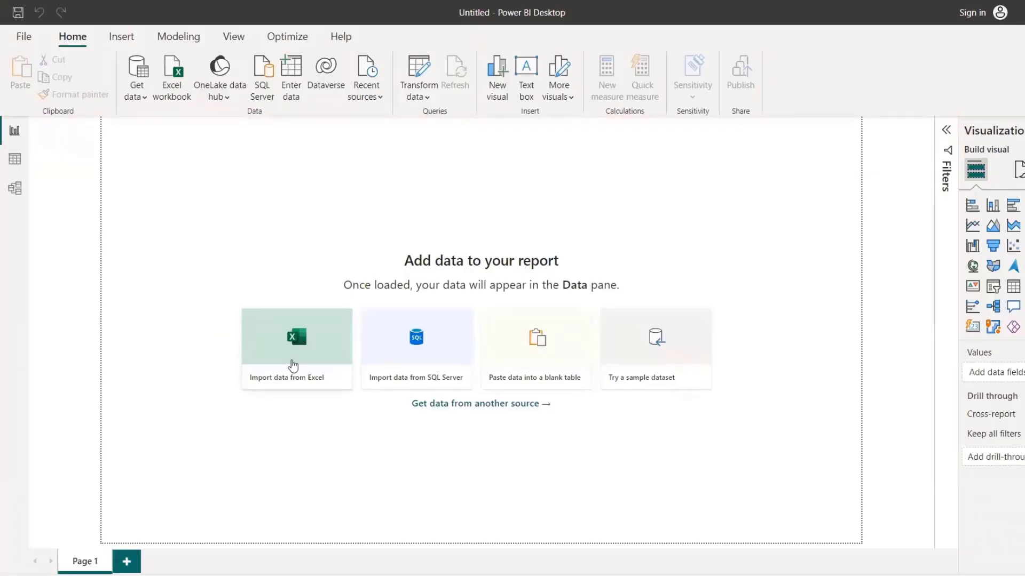
Switch to an empty report in Power BI Desktop and import the Excel workbook ANZ from the Append Query folder
left_click(292, 361)
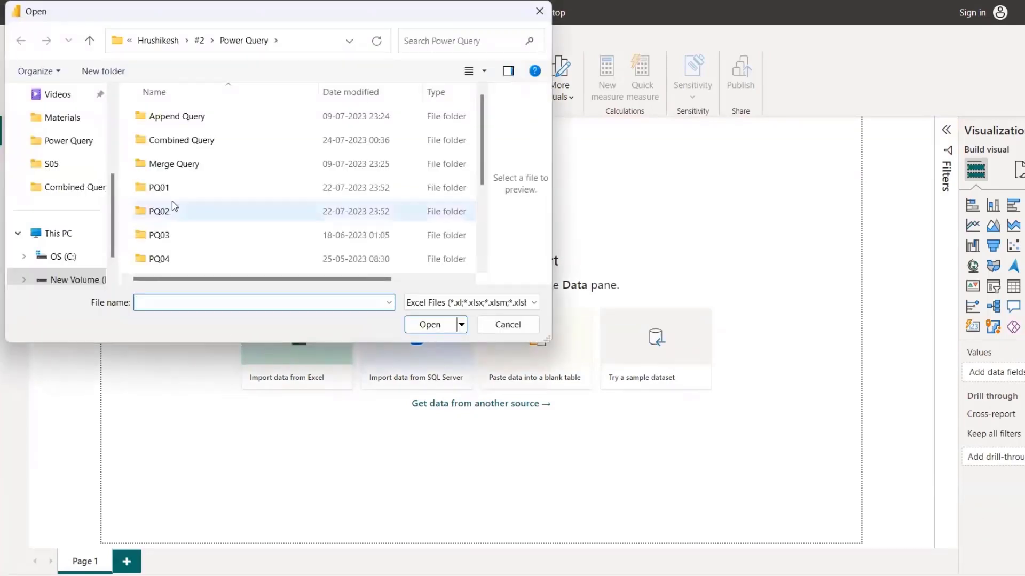
double_click(195, 118)
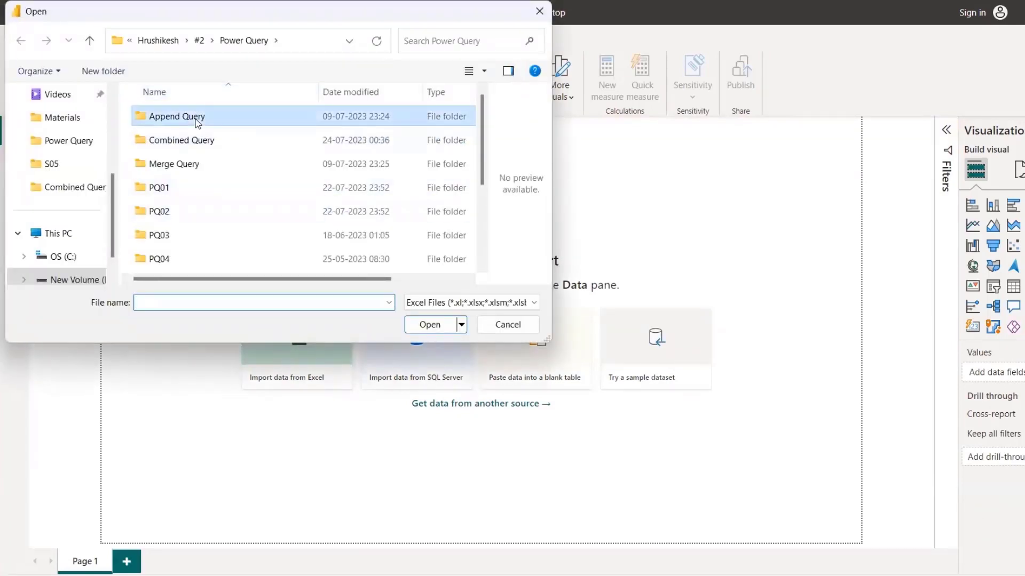
double_click(191, 119)
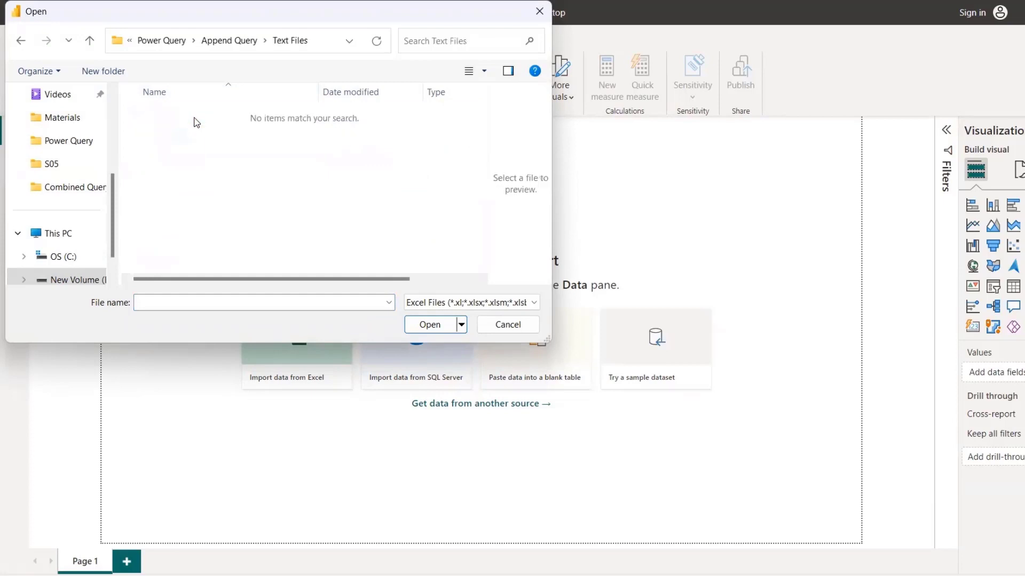
left_click(222, 45)
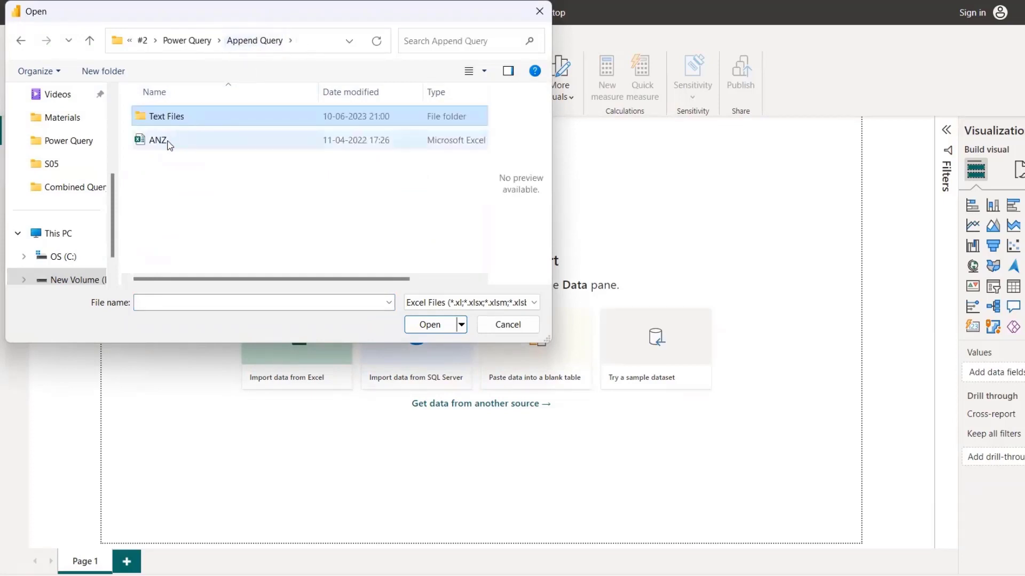
left_click(168, 142)
left_click(431, 325)
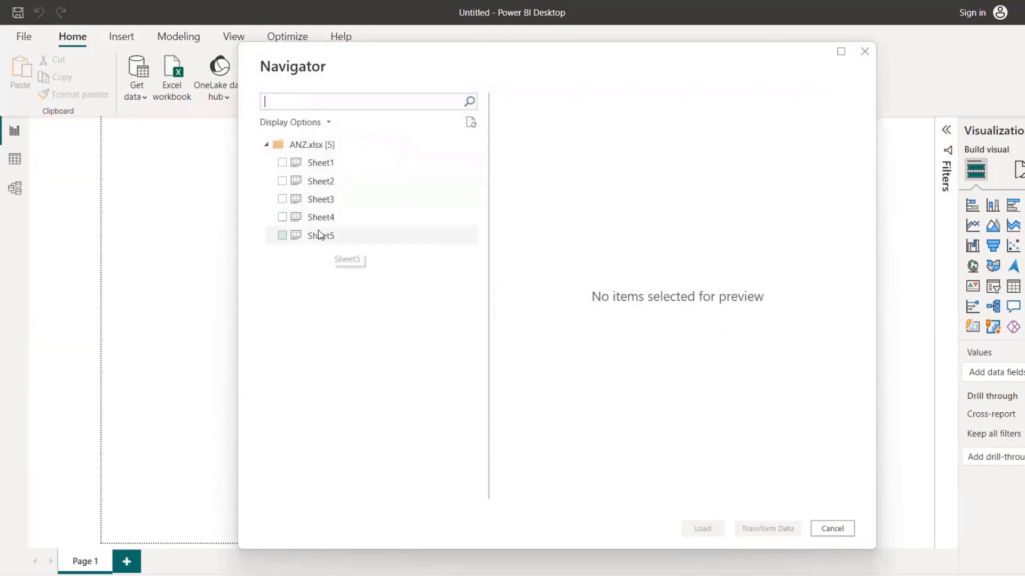
Preview the data in Sheet1 and Sheet2 of ANZ.xlsx
left_click(287, 161)
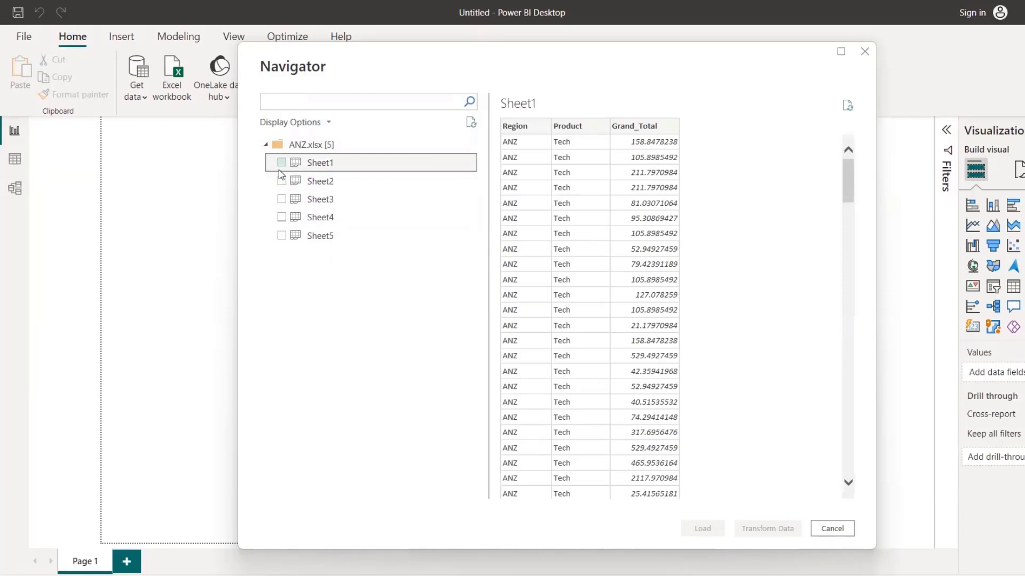
left_click(281, 162)
left_click(284, 182)
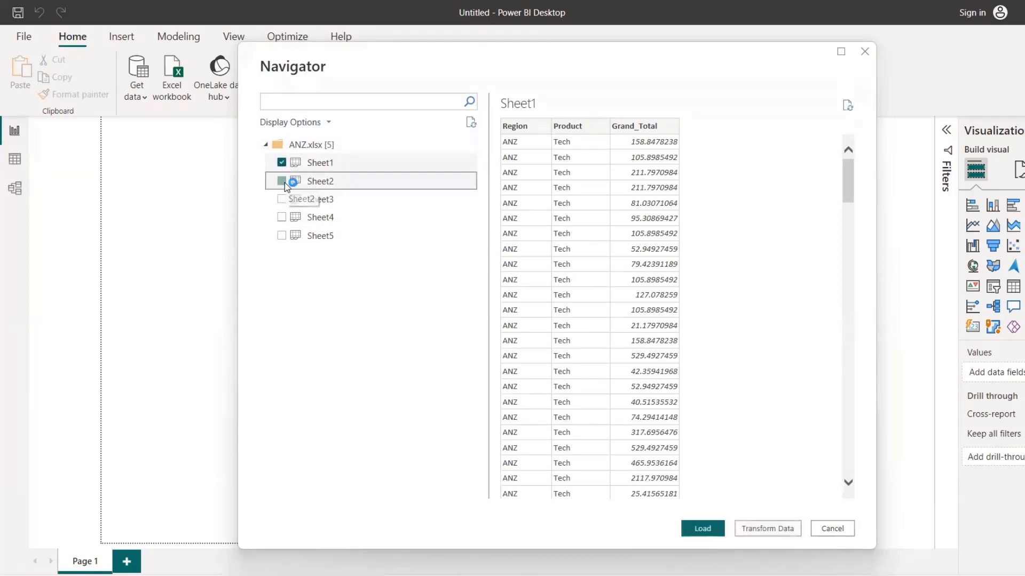
left_click(281, 162)
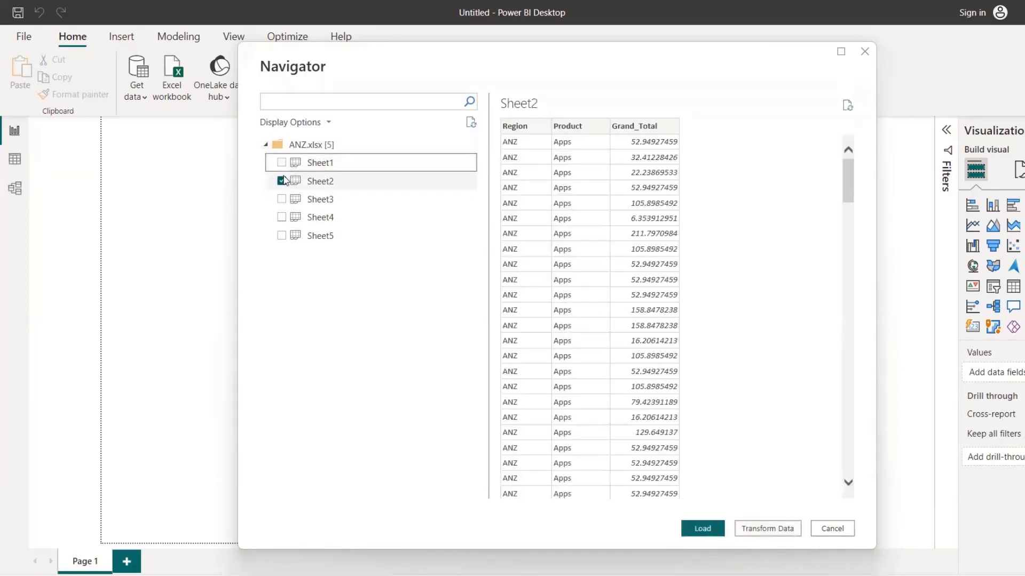
left_click(283, 181)
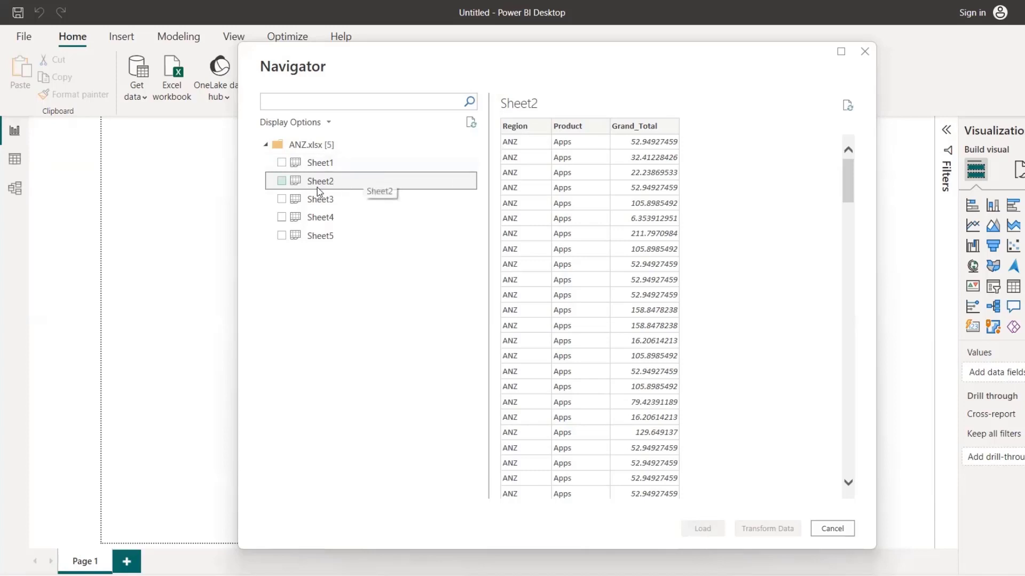
Select Sheet1 through Sheet5 of ANZ.xlsx, bring them into Power Query Editor and look through the sheet queries
left_click_drag(282, 163, 283, 182)
left_click(282, 181)
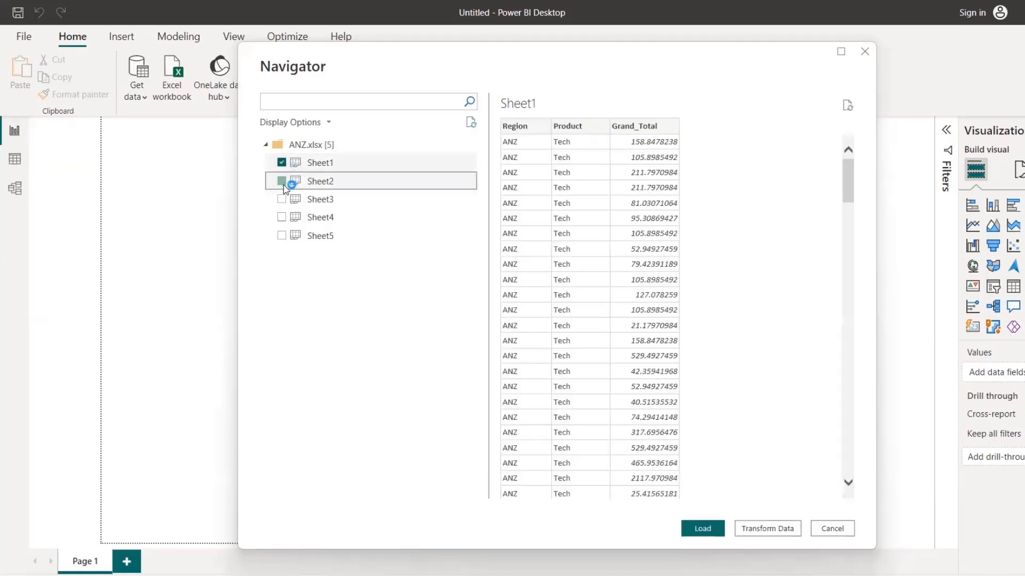
left_click(282, 199)
left_click(282, 218)
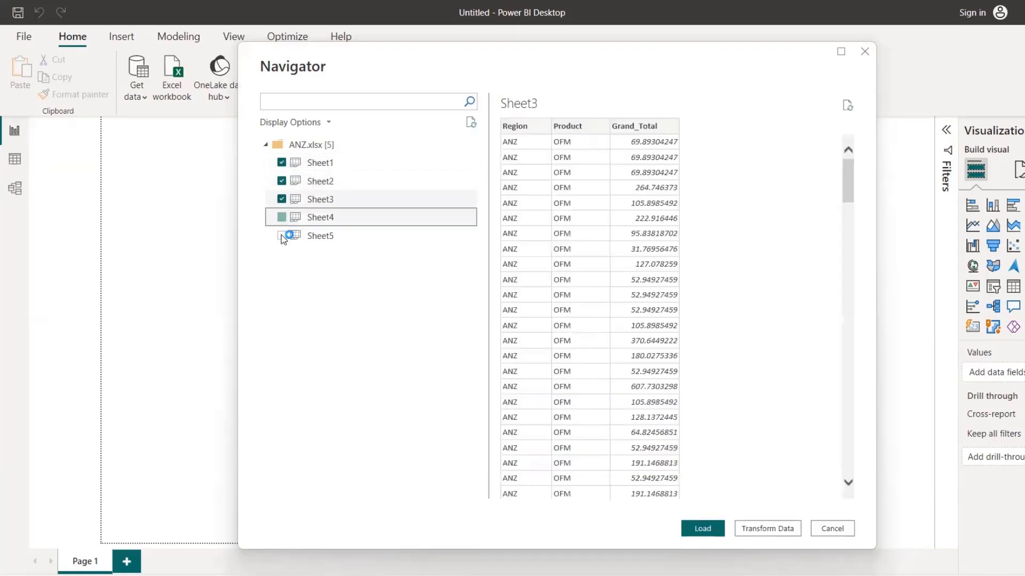
left_click(282, 236)
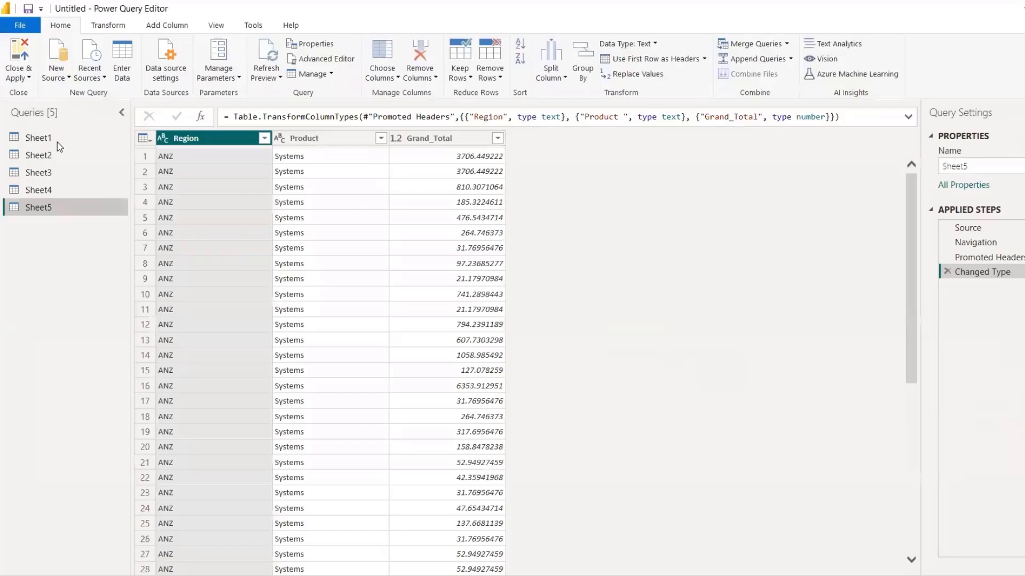
left_click(56, 142)
left_click(52, 155)
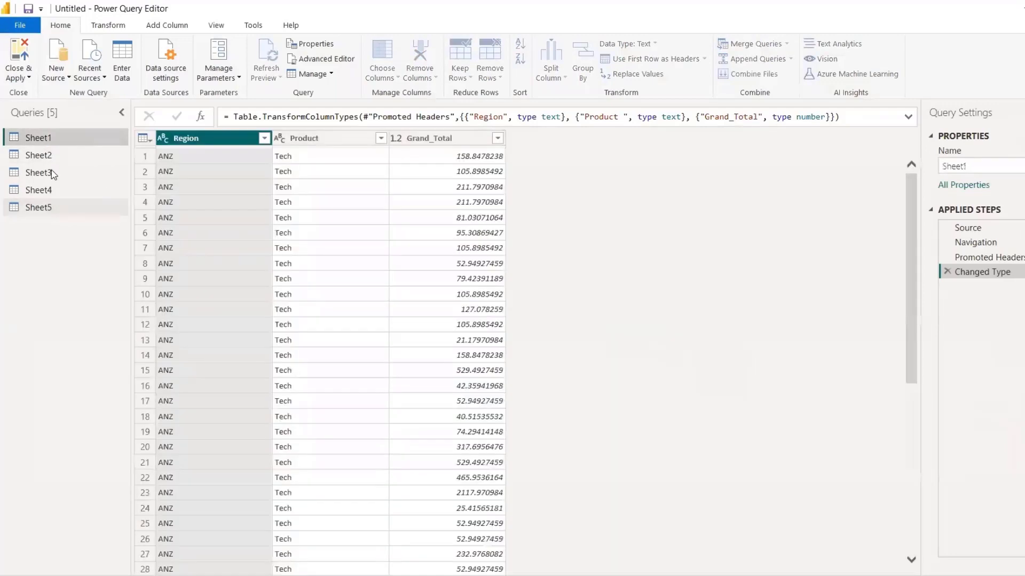
left_click(50, 193)
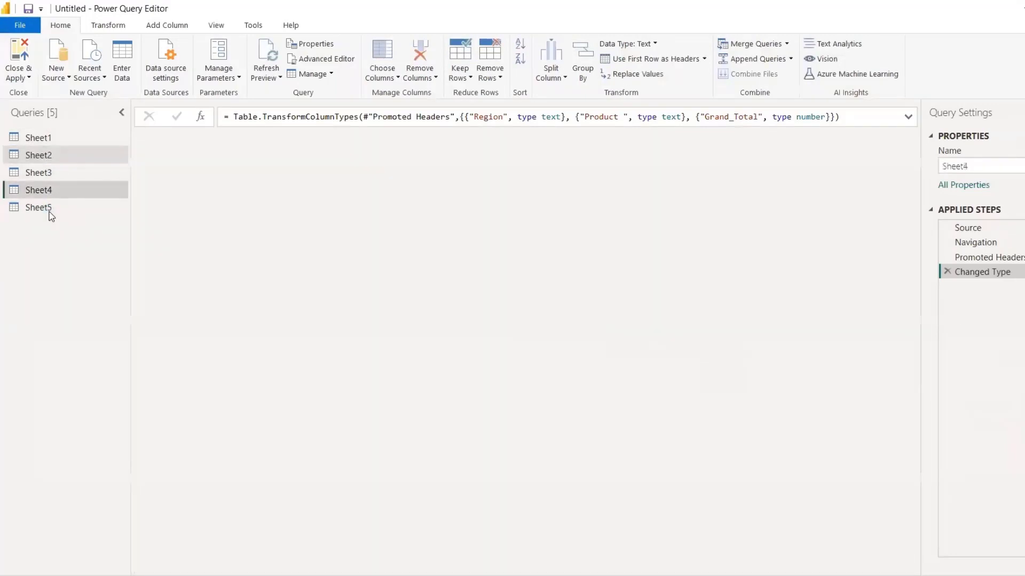
left_click(49, 207)
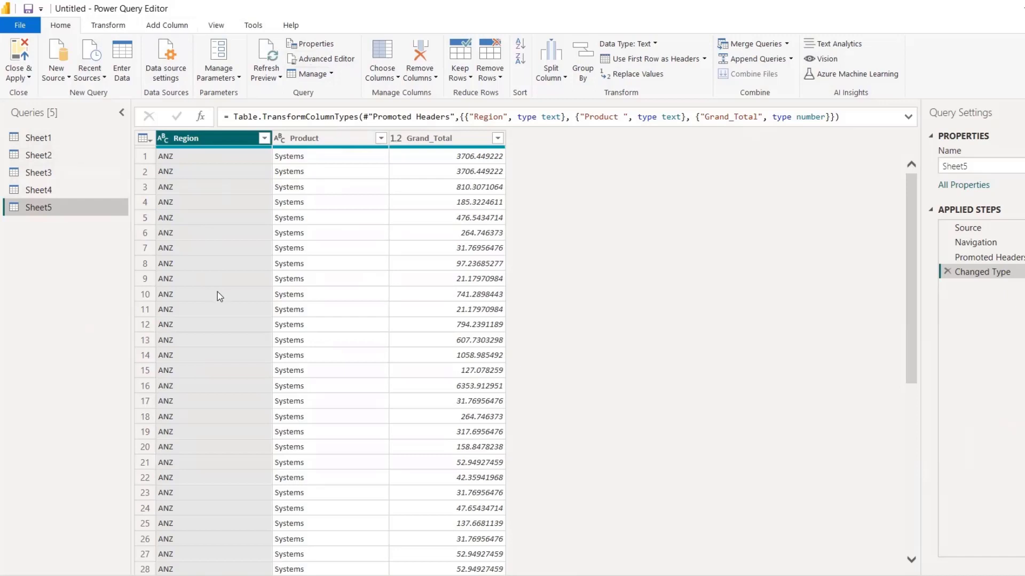
Append Sheet5, Sheet1, Sheet2, Sheet3, Sheet4 and Sheet5, in that order, as a new query with the three or more tables option
left_click(789, 60)
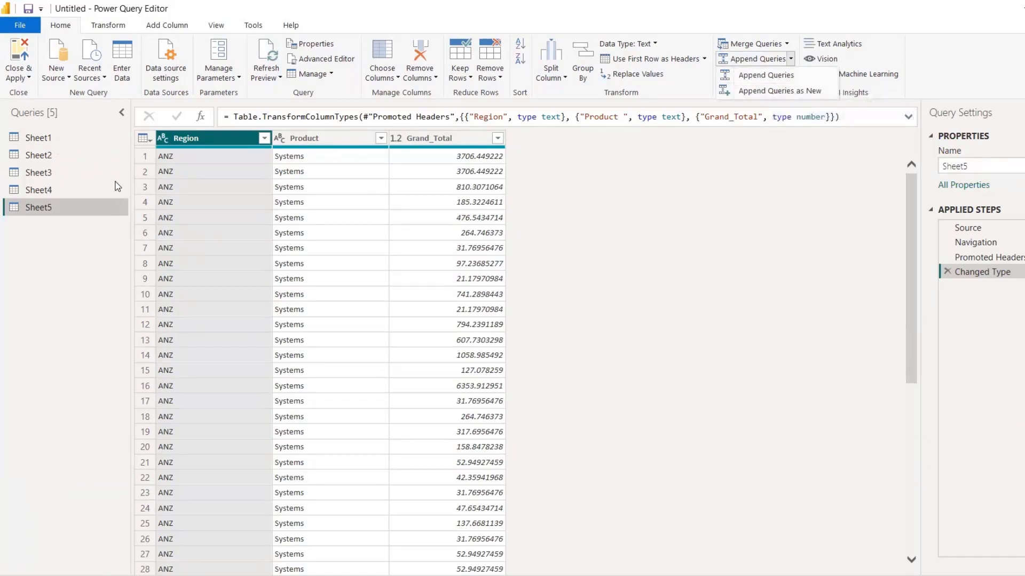
left_click(771, 91)
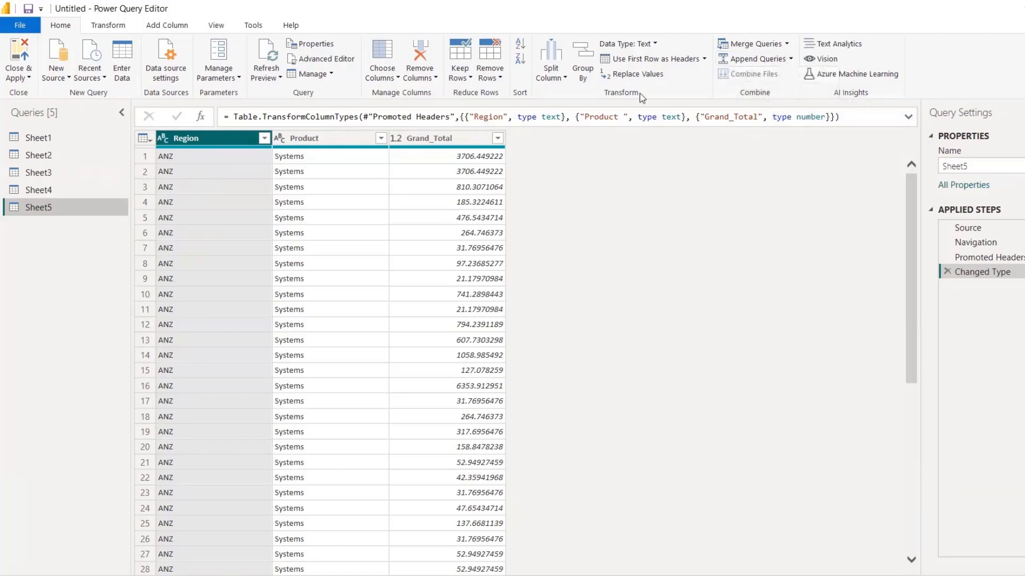
left_click(422, 257)
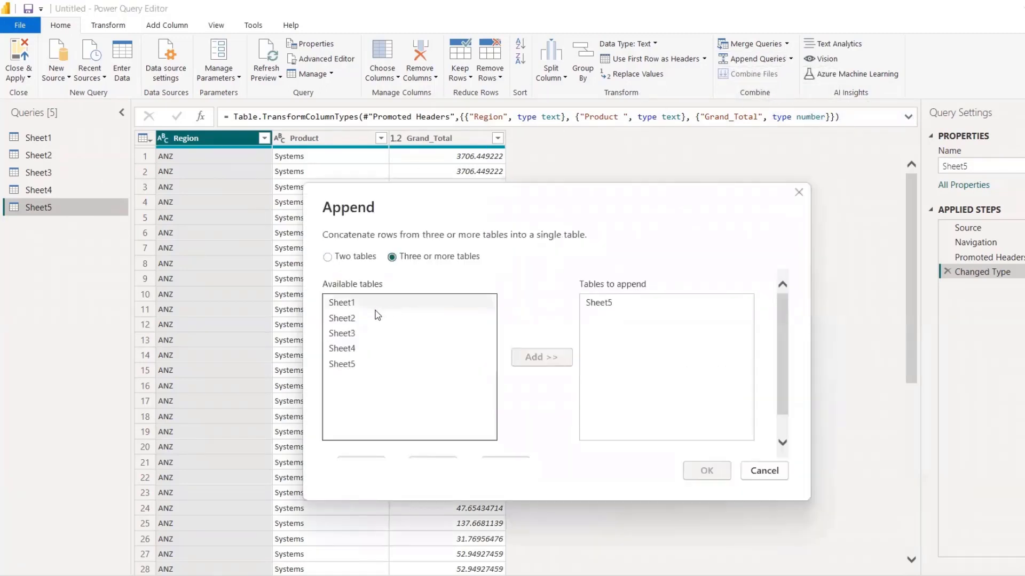
left_click(342, 303)
left_click(552, 362)
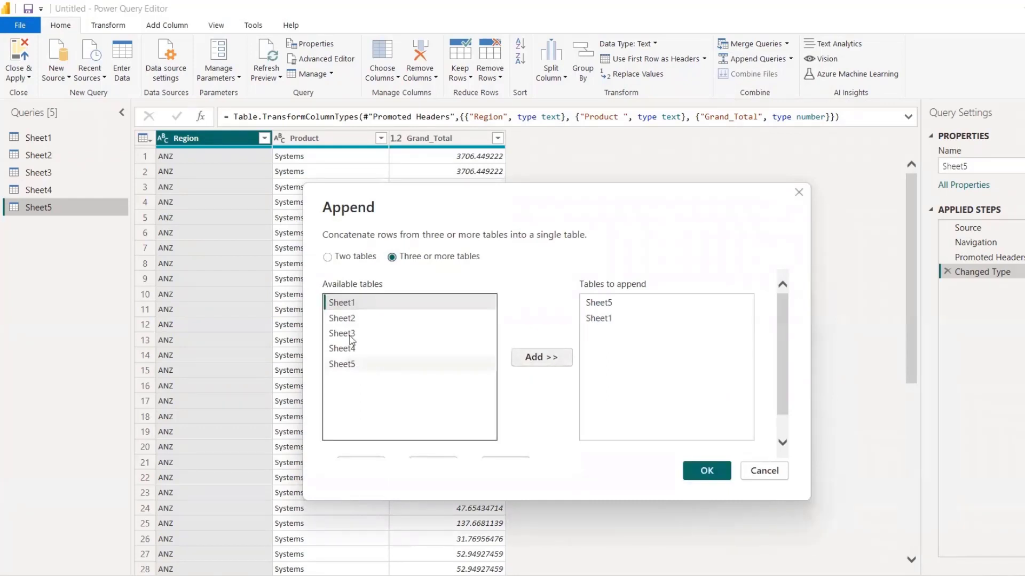
left_click(345, 318)
left_click(351, 364, "shift")
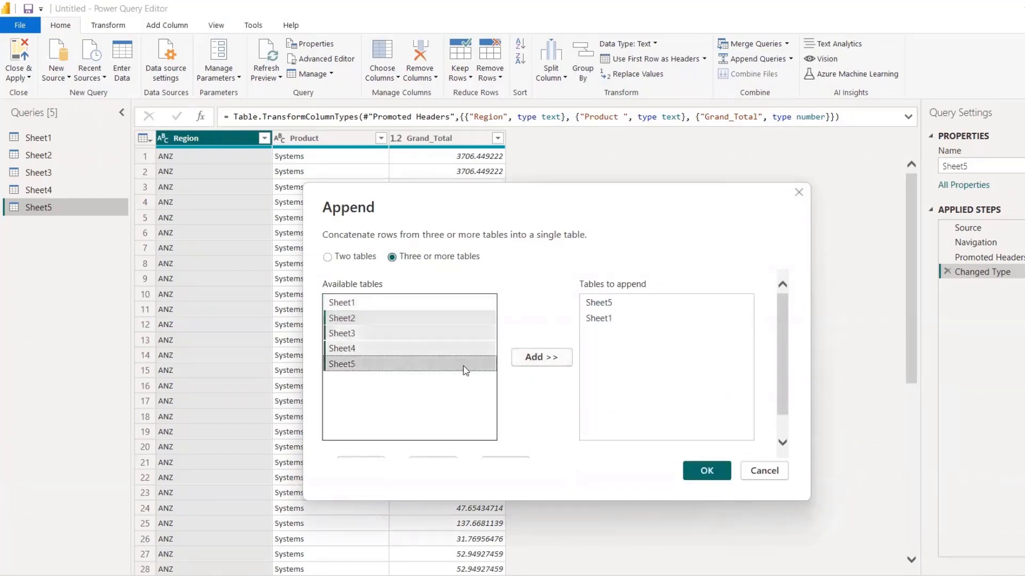
left_click(549, 363)
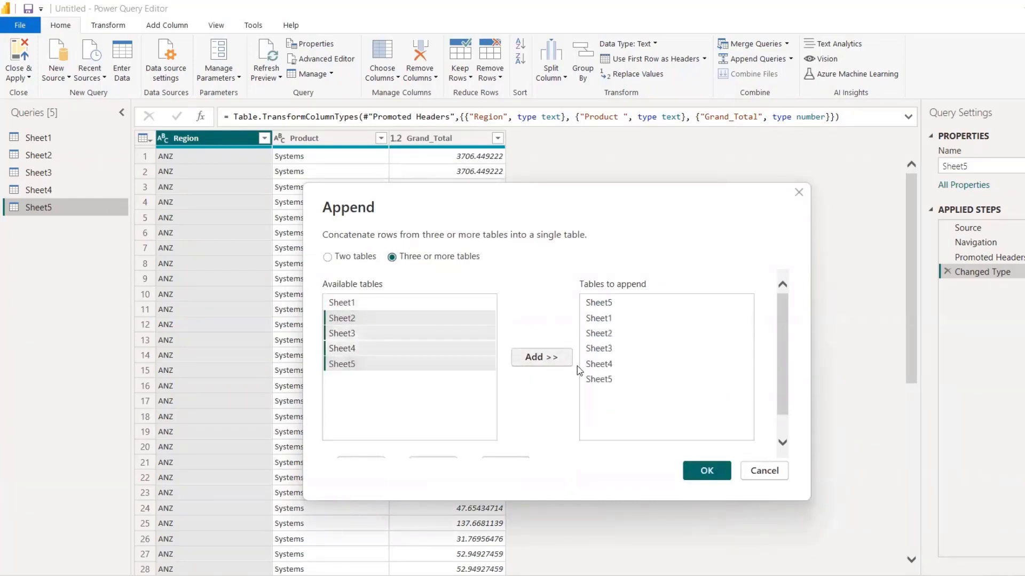
left_click(708, 471)
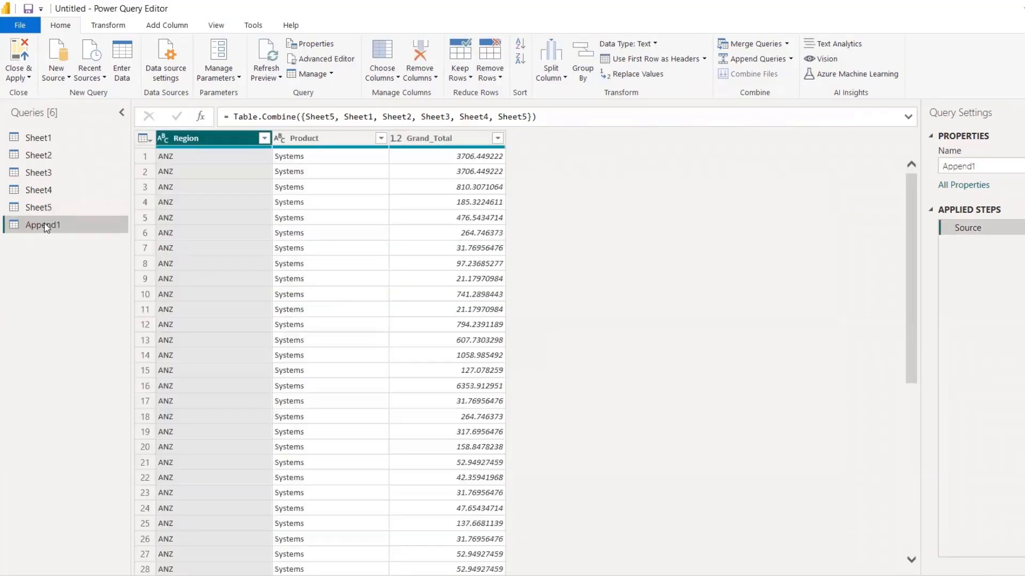
Rename the appended query to All_Data
left_click(994, 165)
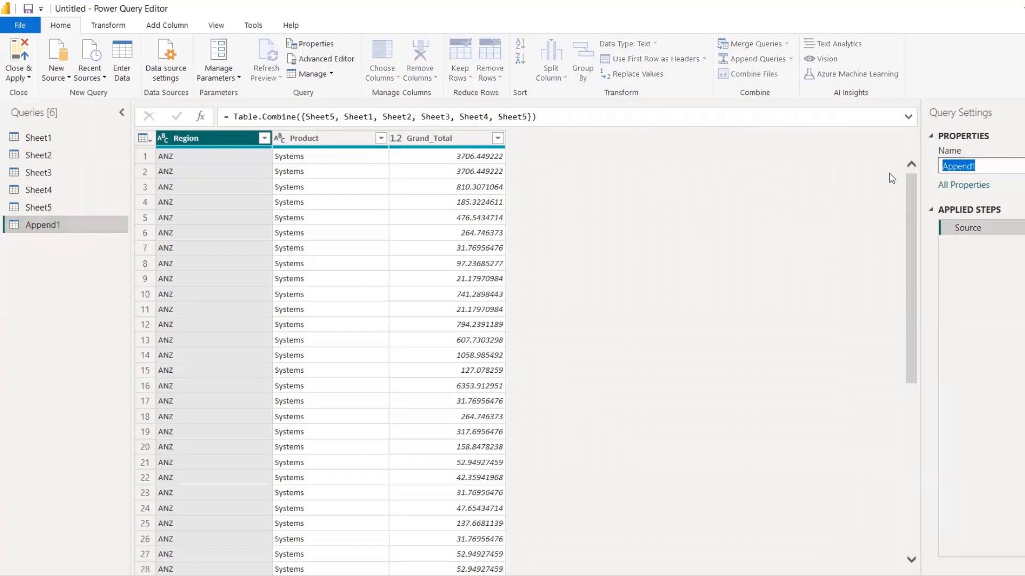
type("All_Data")
key("Return")
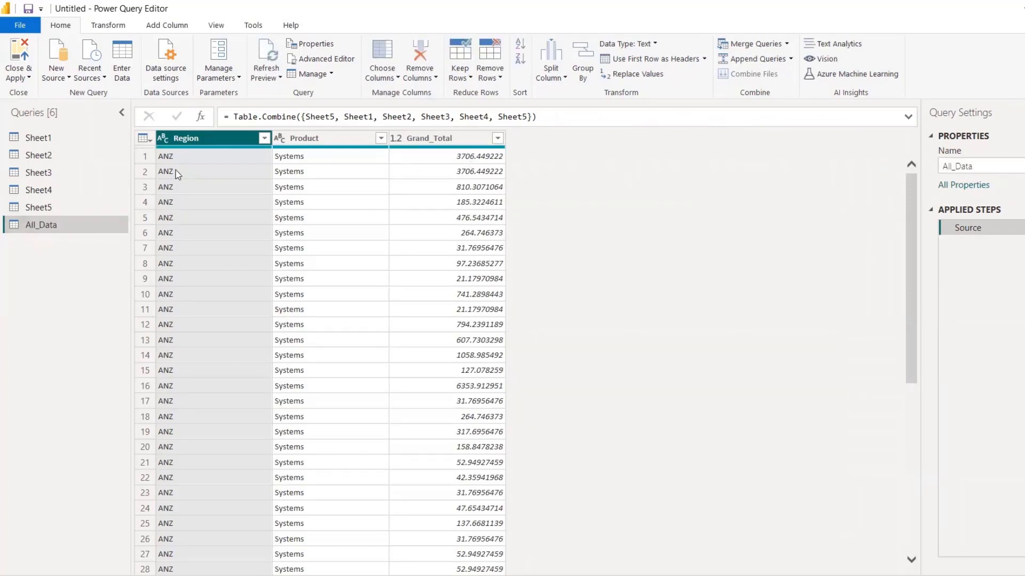
Check the distinct values in the Region and Product columns of All_Data
left_click(263, 139)
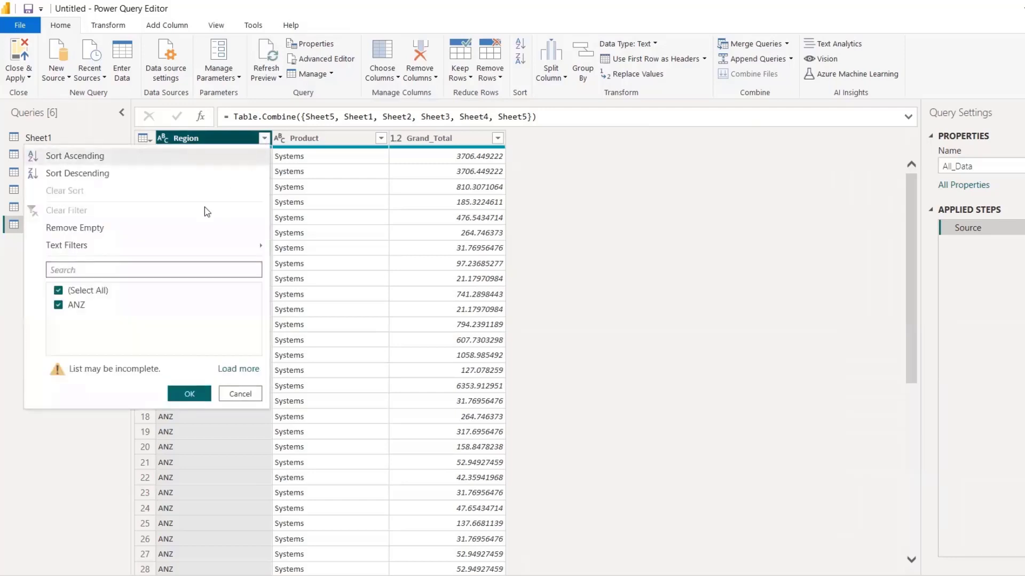
left_click(235, 370)
left_click(381, 139)
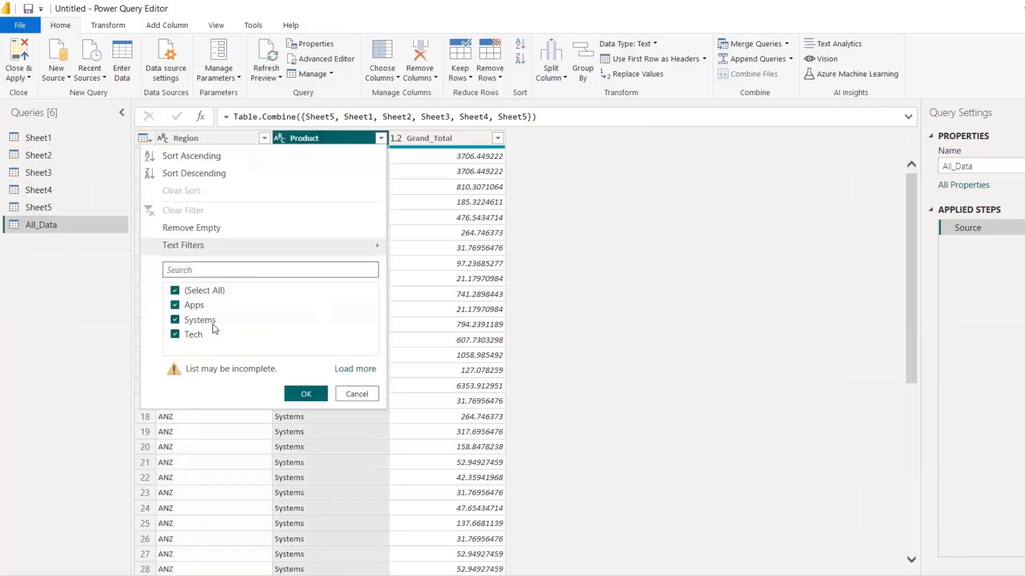
left_click(357, 395)
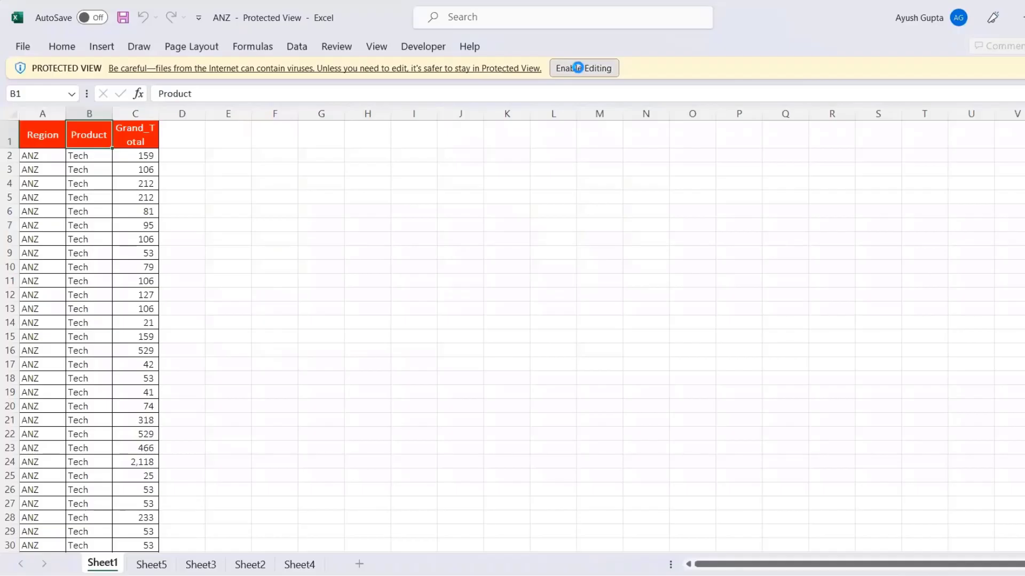
Enable editing of the ANZ workbook in Excel and compare the products on its sheets with the Product filter list of All_Data
left_click(574, 68)
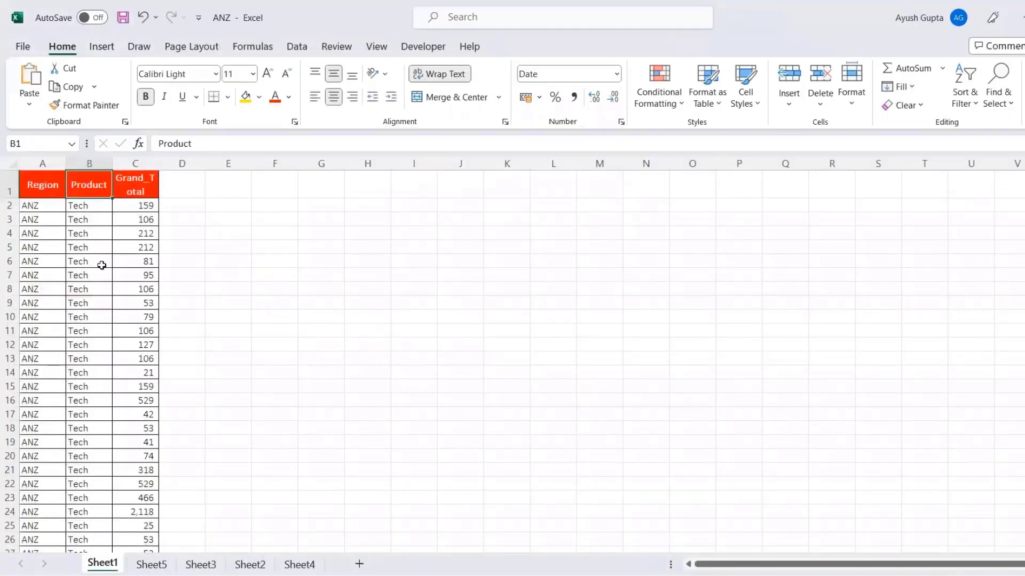
left_click(149, 565)
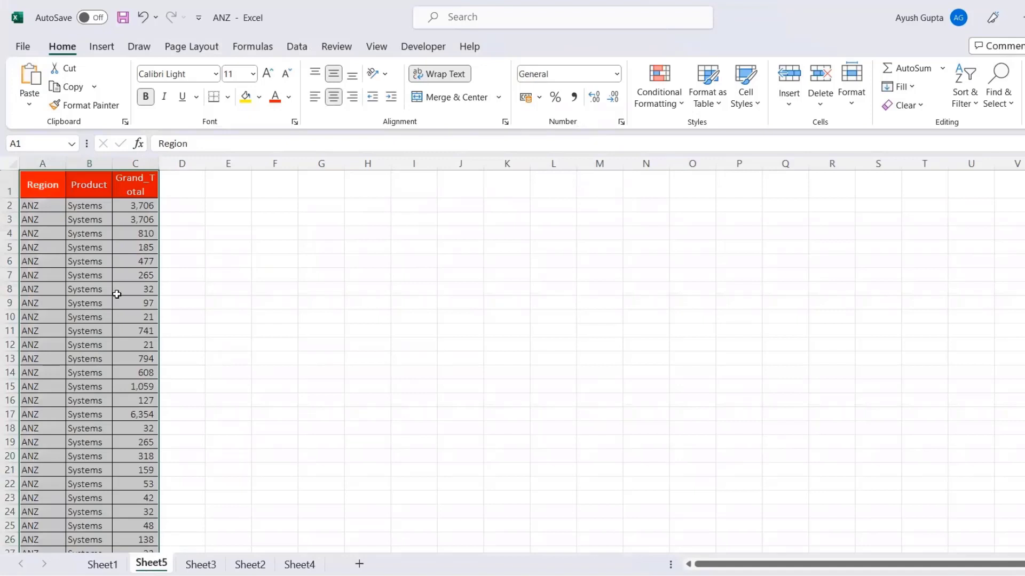
left_click(202, 564)
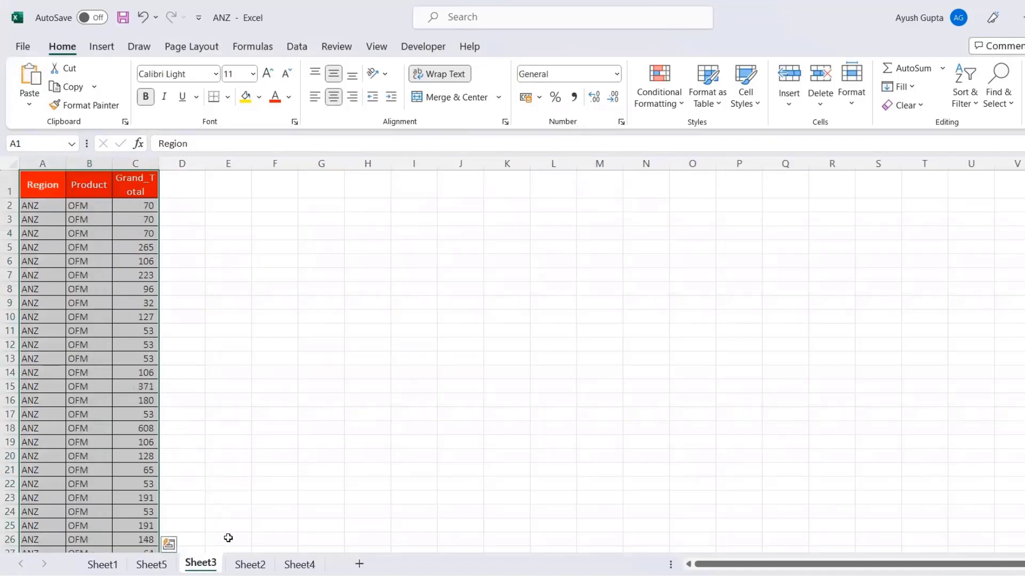
left_click(250, 565)
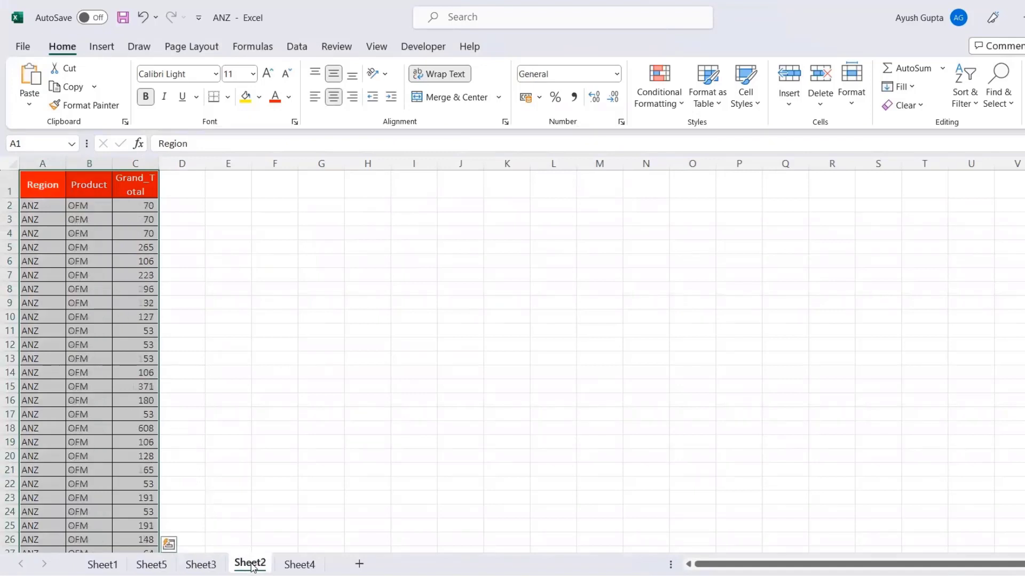
left_click(293, 564)
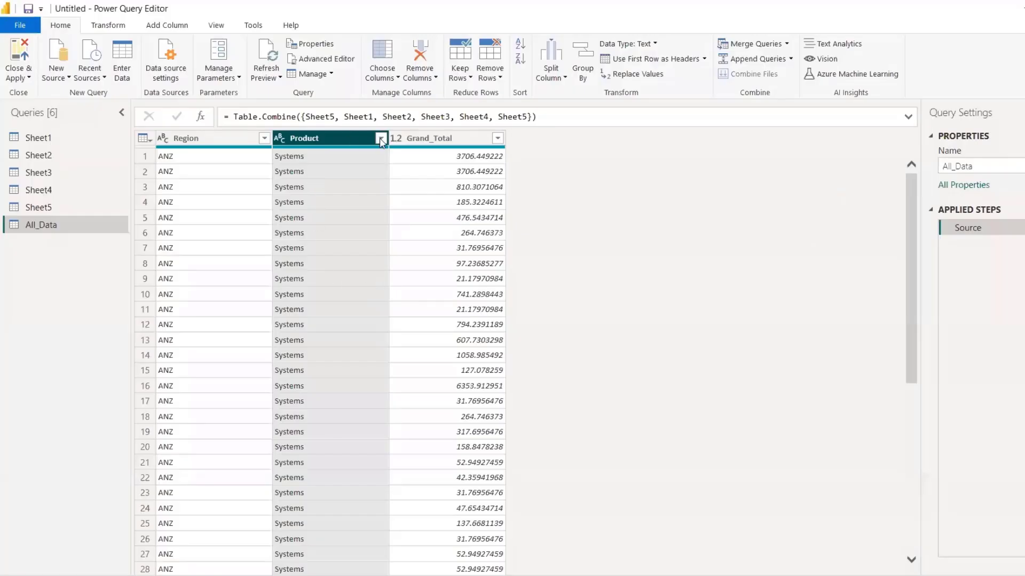
left_click(381, 139)
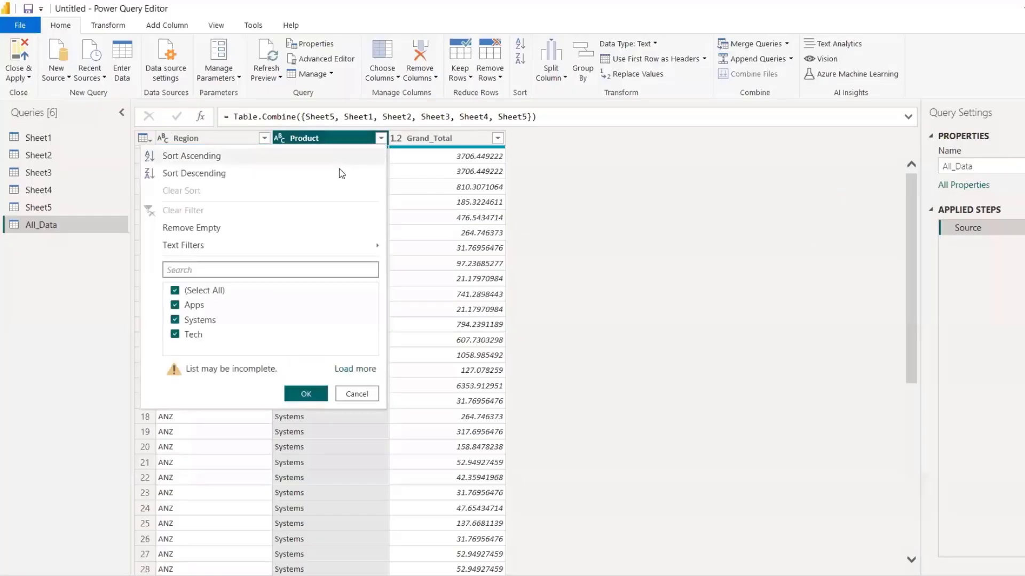
left_click(357, 394)
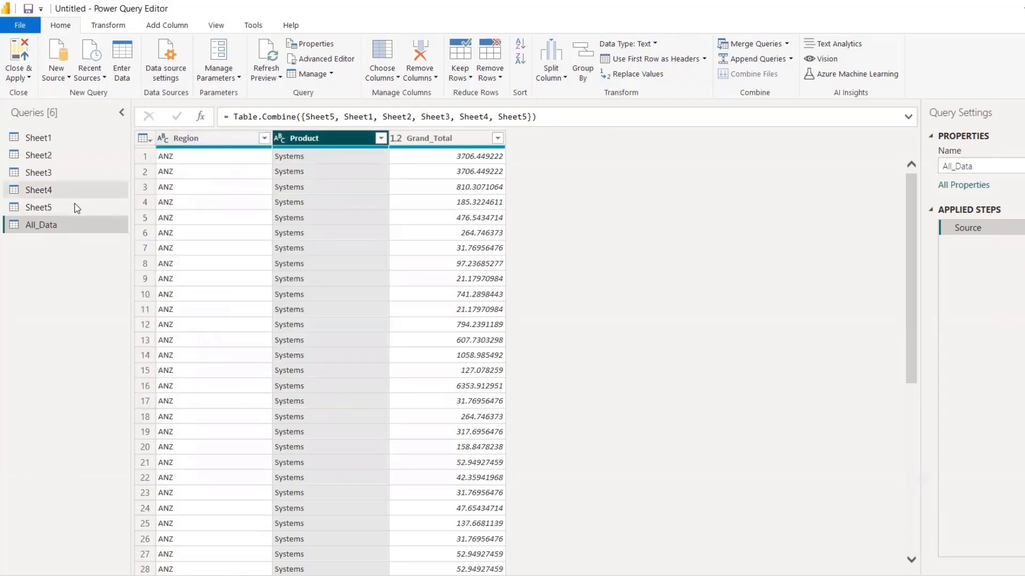
Close and apply the queries, loading the five sheets and All_Data into the Power BI Desktop report
left_click(30, 79)
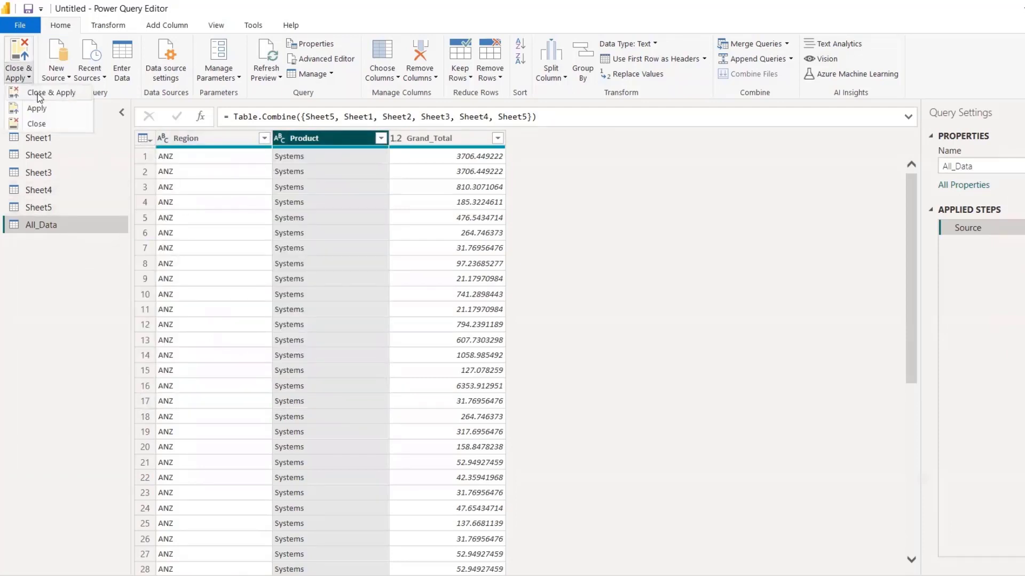
key("Escape")
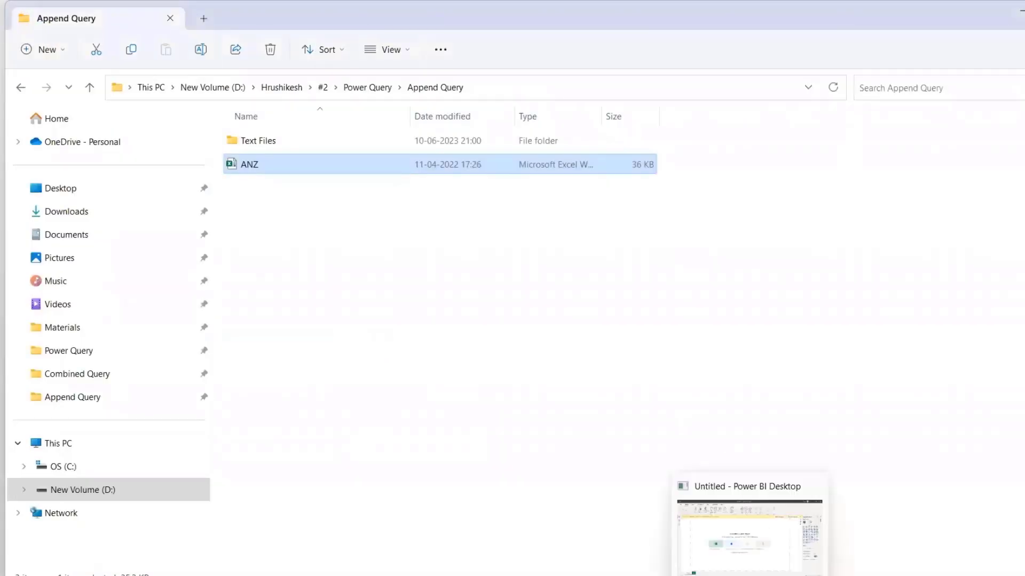
left_click(737, 508)
mouse_move(758, 574)
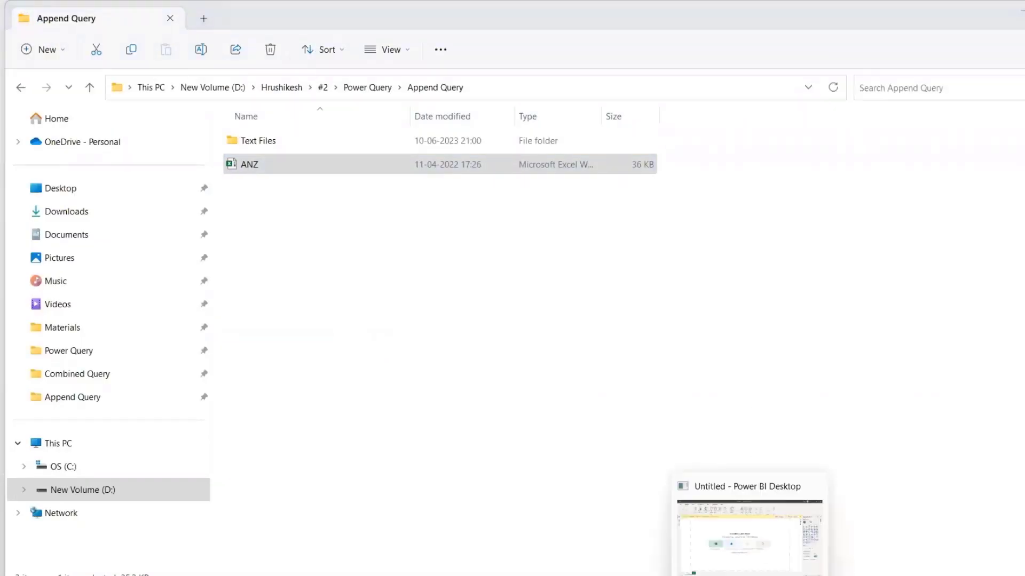
left_click(761, 519)
left_click(794, 133)
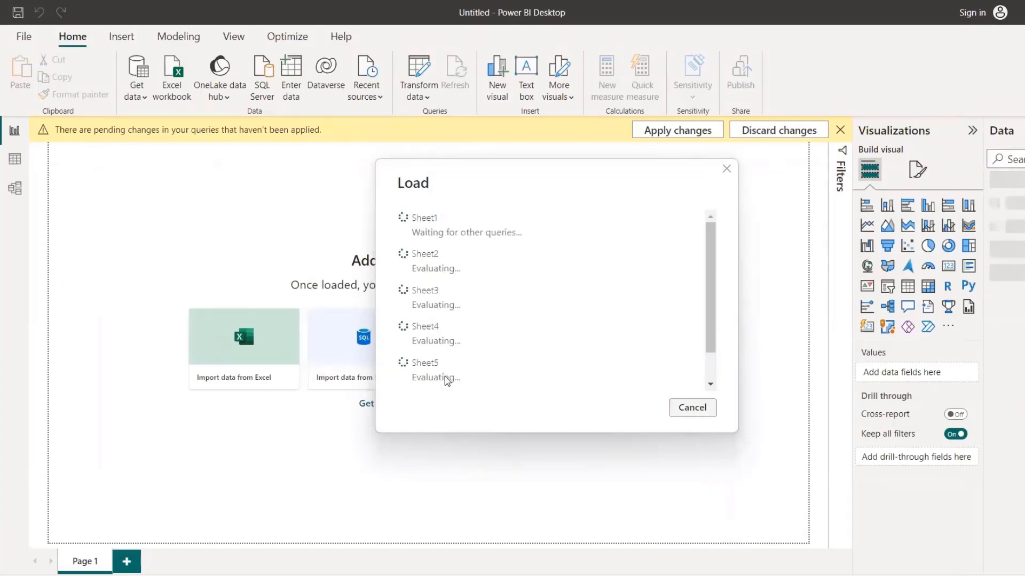
left_click_drag(710, 321, 666, 361)
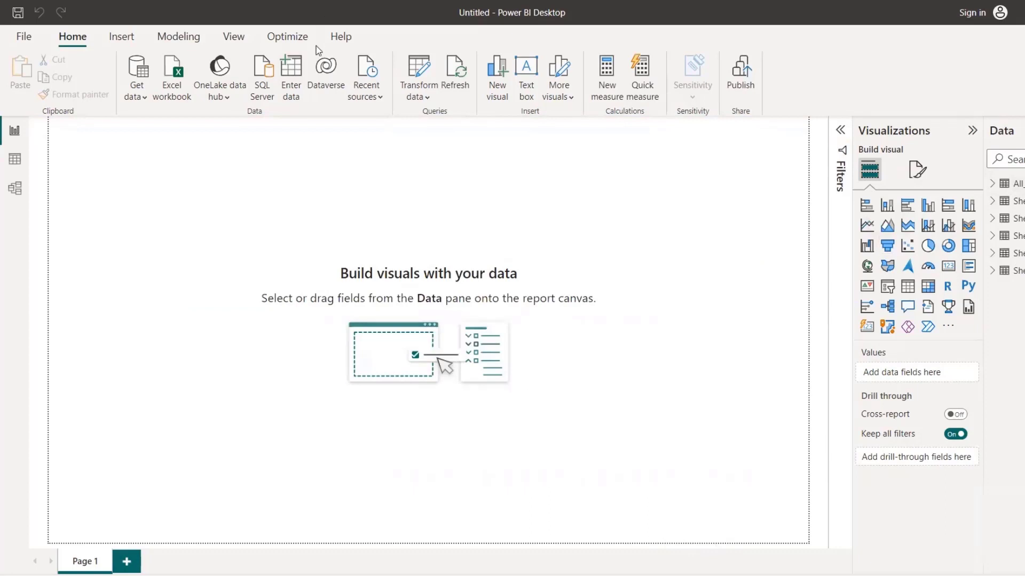
Reopen Power Query Editor, disable load for the Sheet1 through Sheet5 queries, and close and apply the changes
left_click(421, 96)
left_click(444, 124)
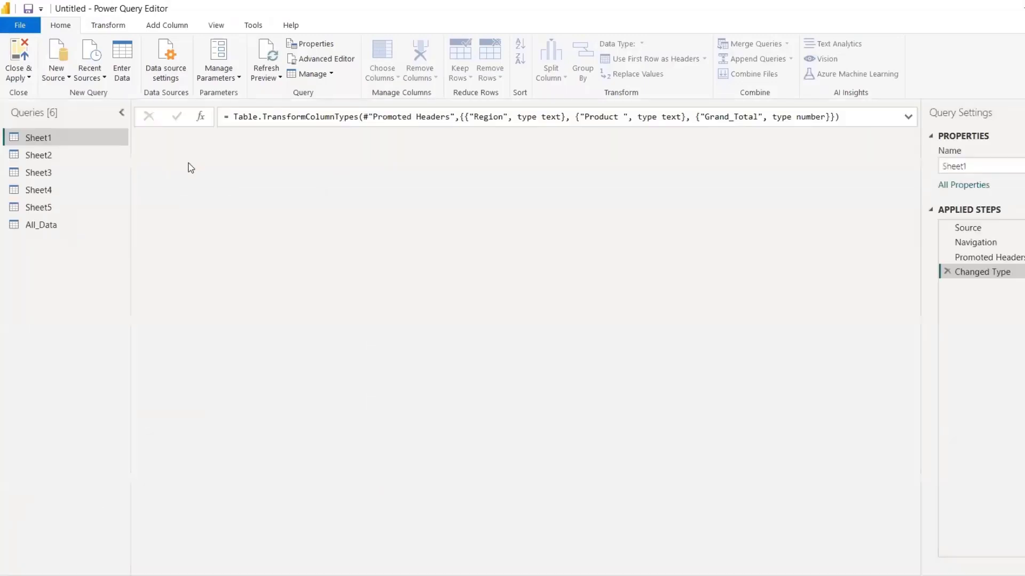
right_click(47, 139)
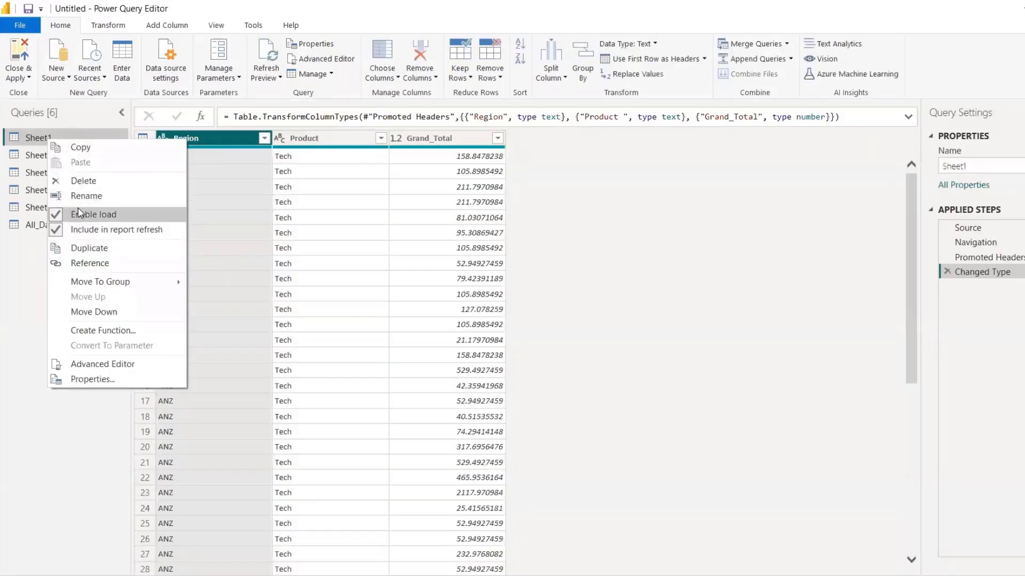
left_click(78, 210)
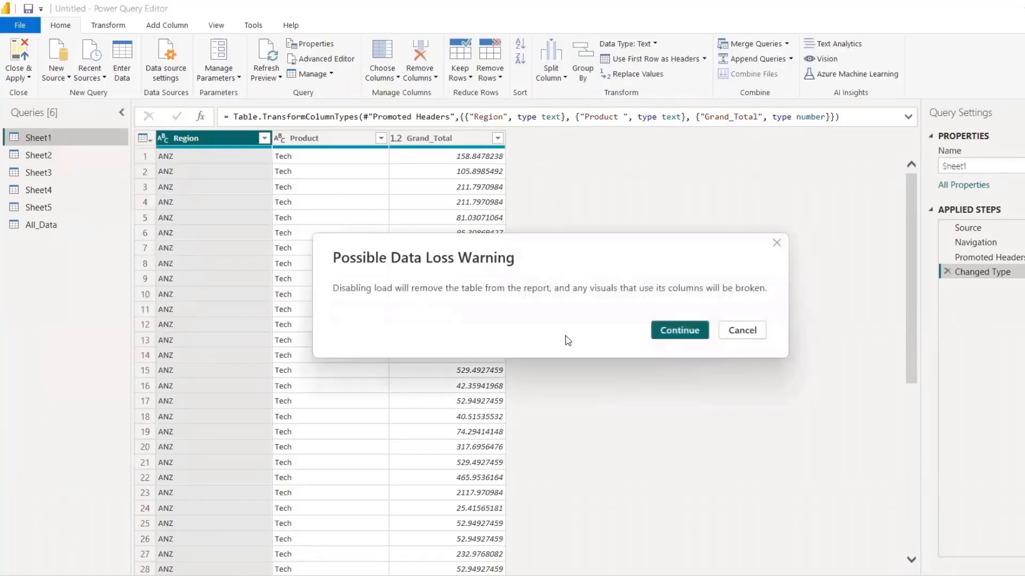
left_click(673, 335)
right_click(32, 155)
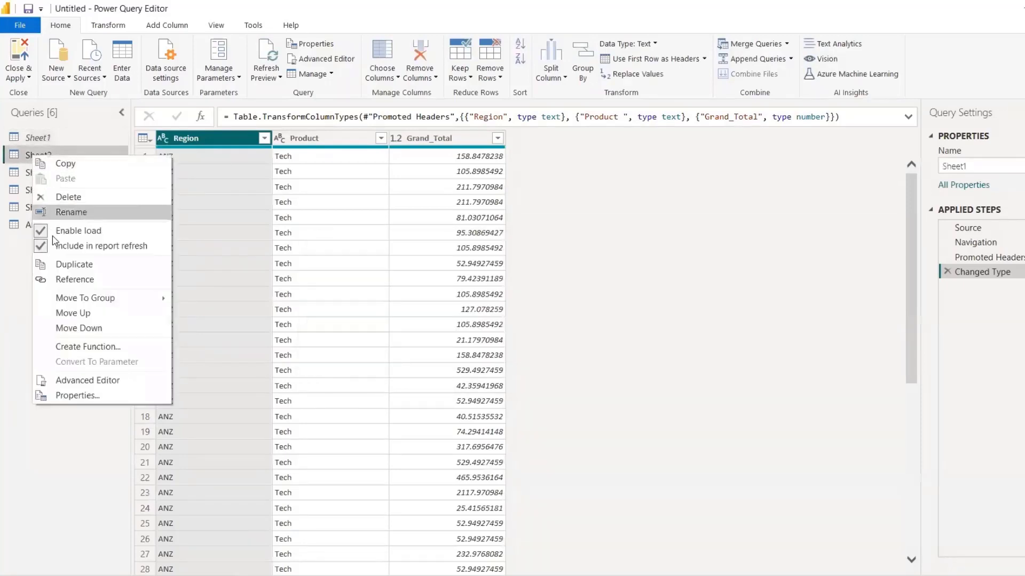
left_click(47, 229)
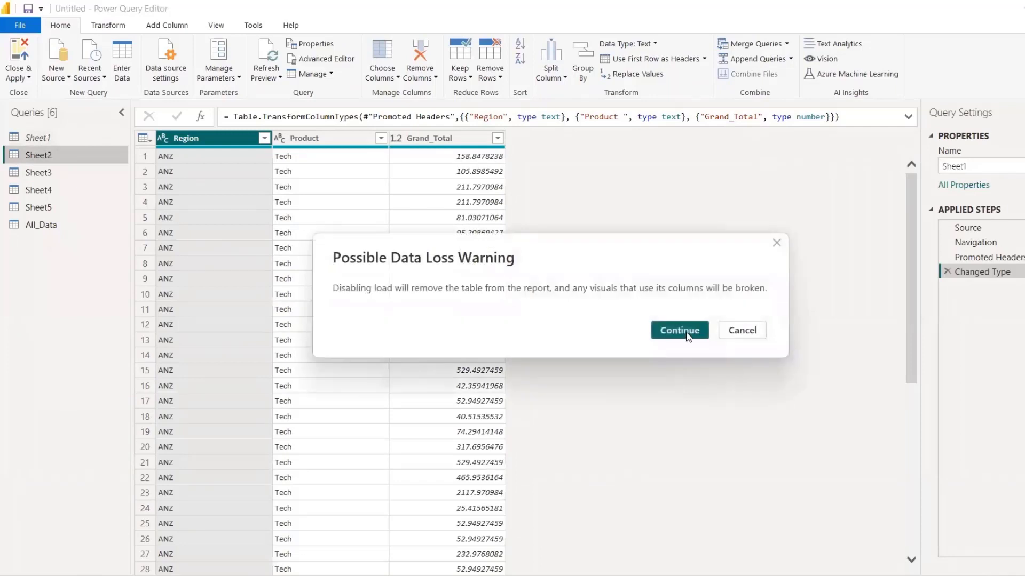
left_click(676, 331)
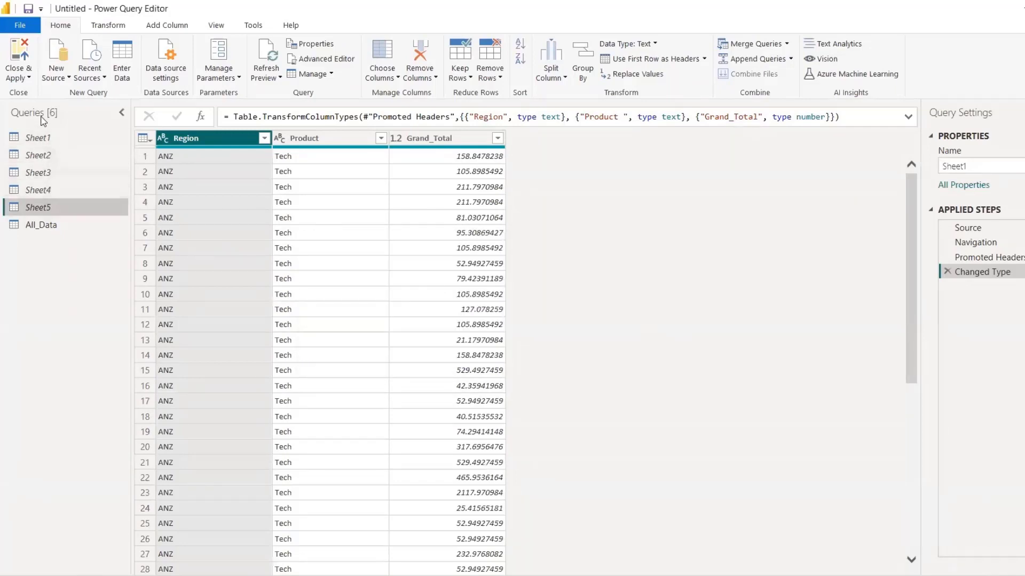
left_click(19, 74)
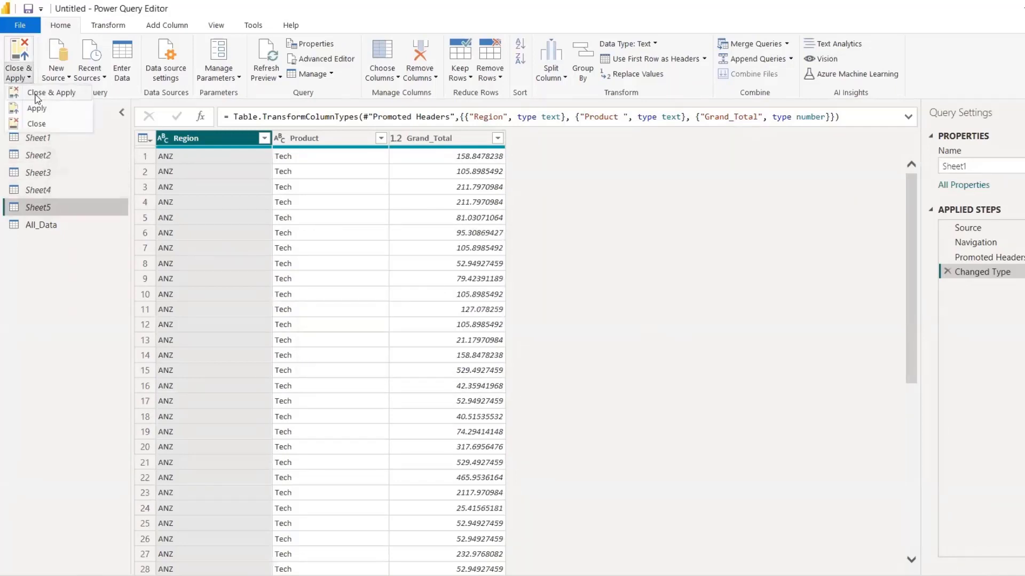
left_click(37, 95)
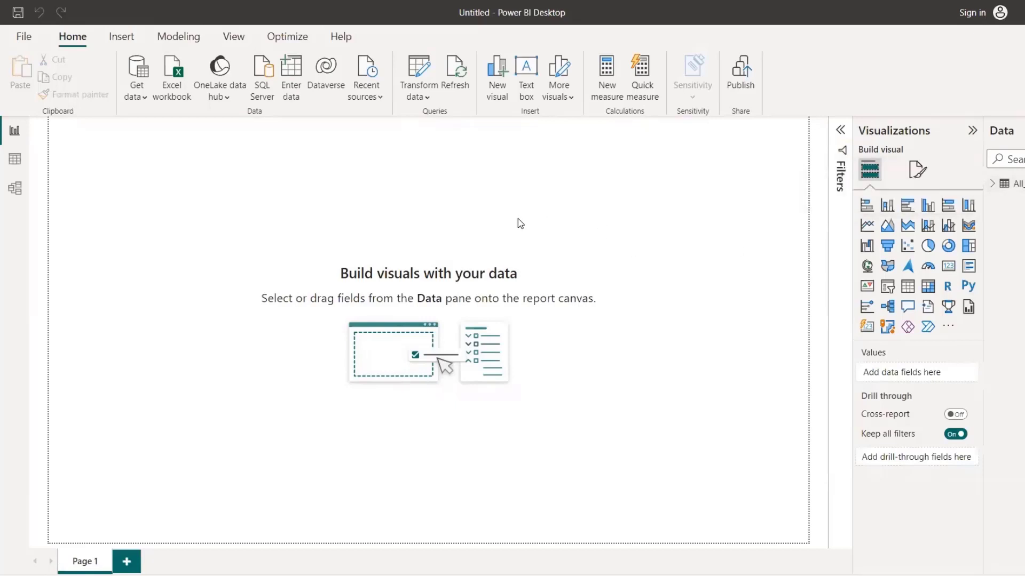
Check the Power Query topic list in the Topics workbook and open the Sales Data workbook from the Power Query folder
key("alt+Tab")
key("alt+Tab")
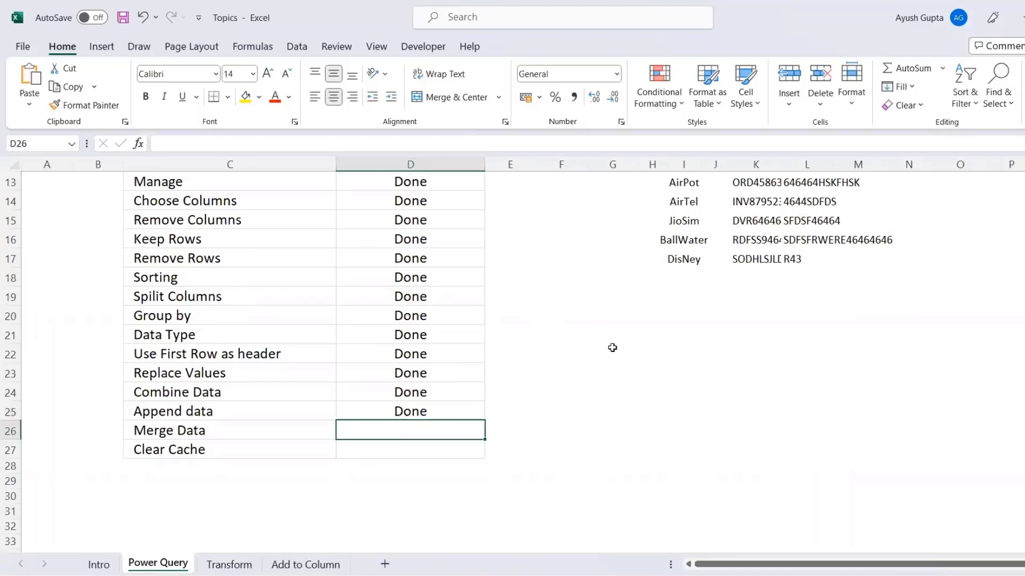
key("alt+Tab")
key("alt+Tab")
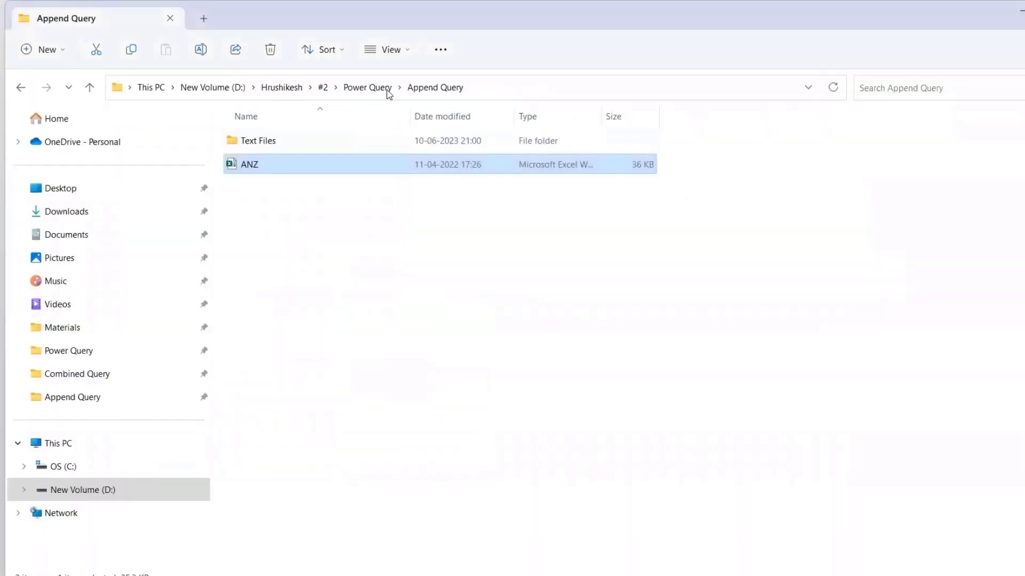
left_click(367, 88)
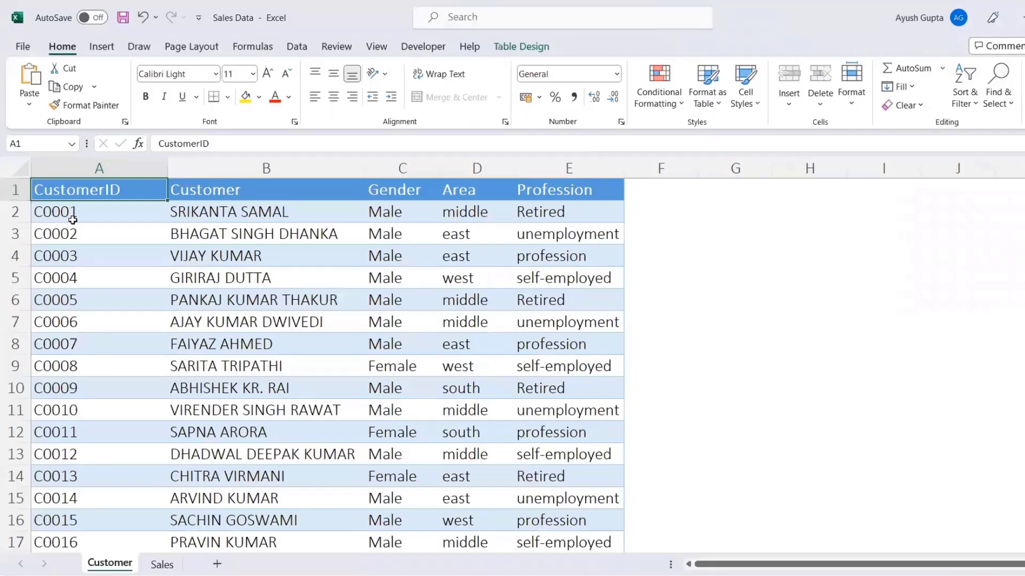
Compare the Customer and Sales sheets of the Sales Data workbook, examining the CustomerID column they share
left_click(162, 564)
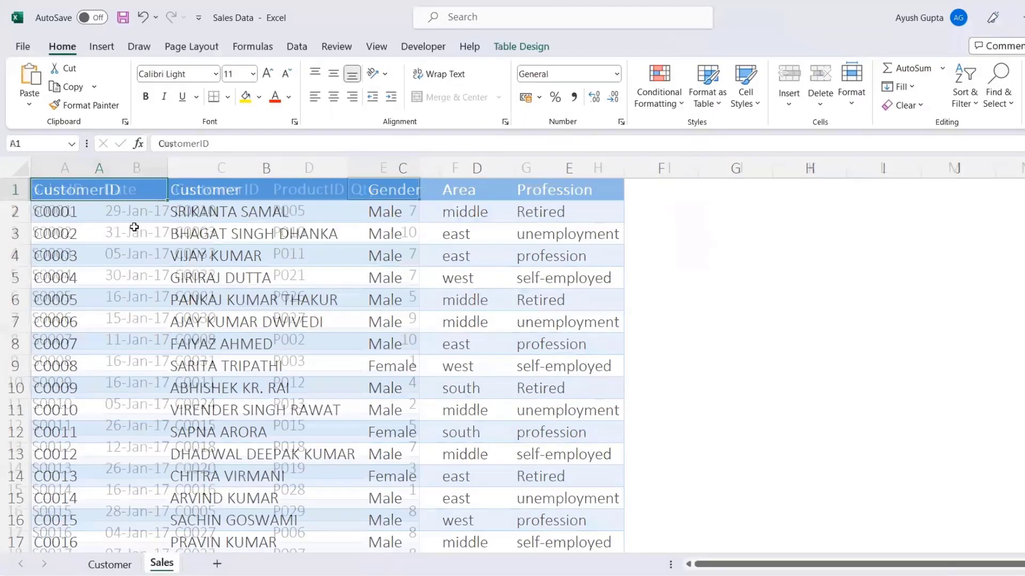
left_click(59, 190)
left_click(206, 194)
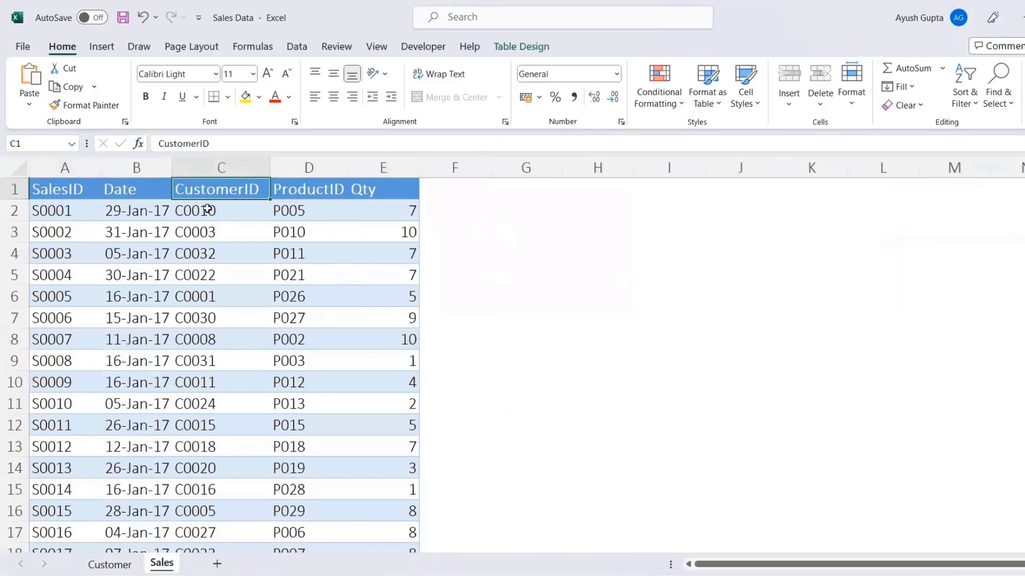
left_click_drag(208, 209, 219, 277)
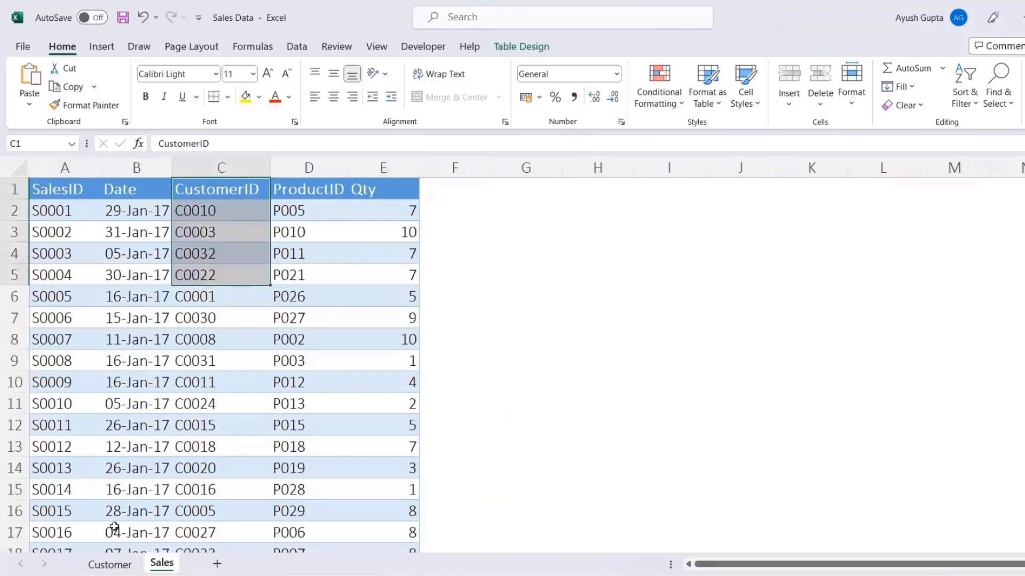
left_click(110, 566)
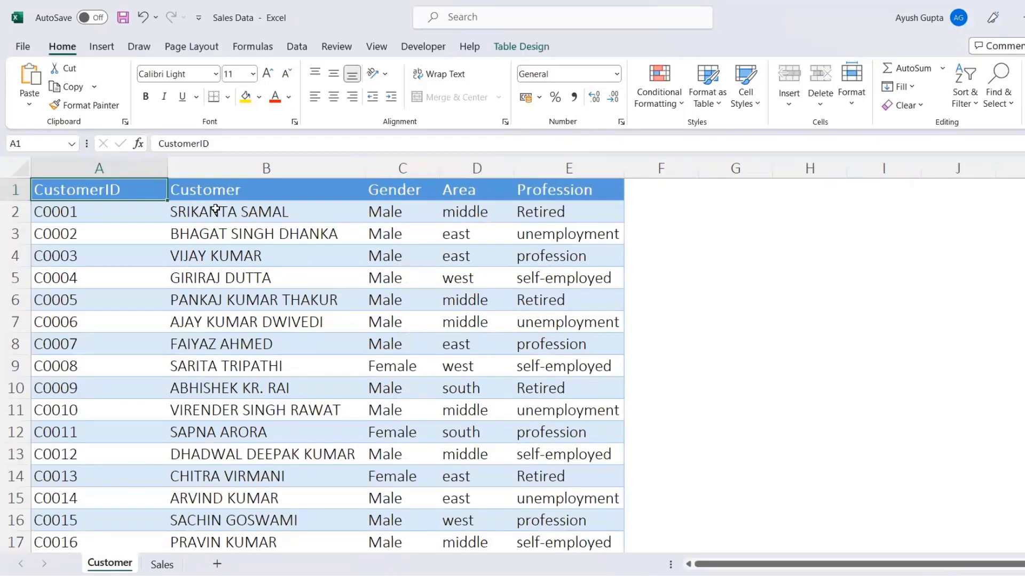
left_click(161, 565)
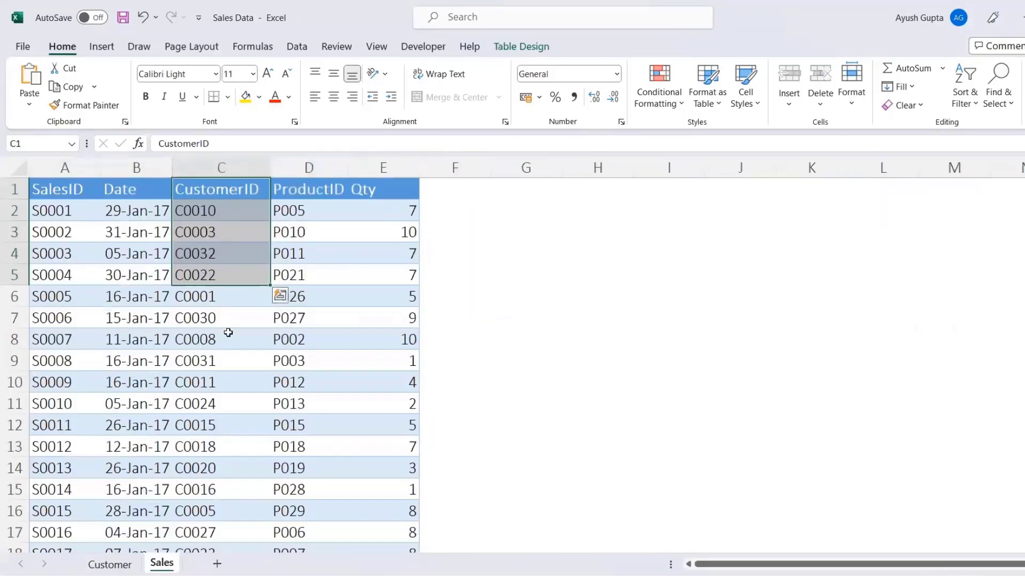
left_click(109, 564)
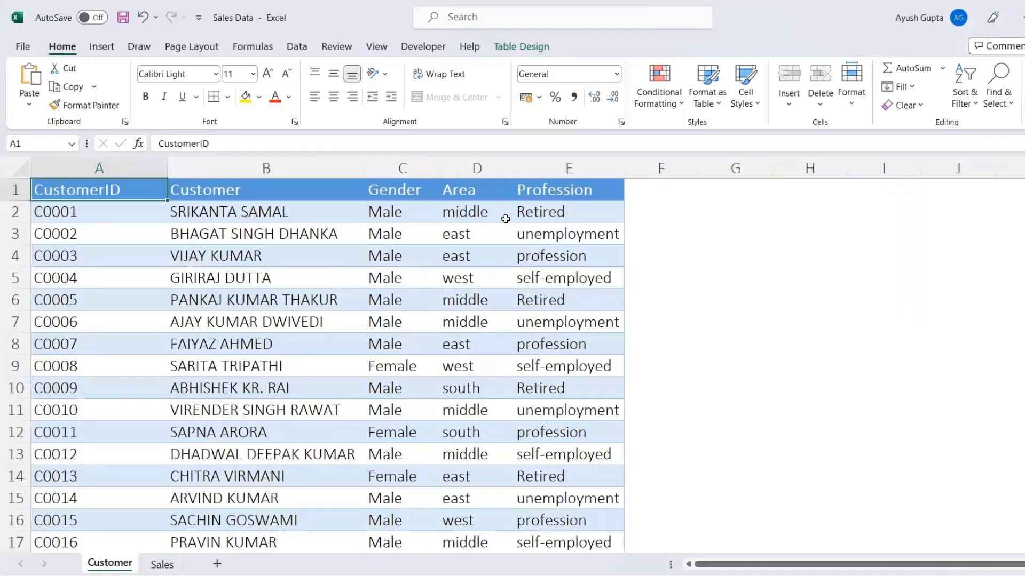
left_click(671, 193)
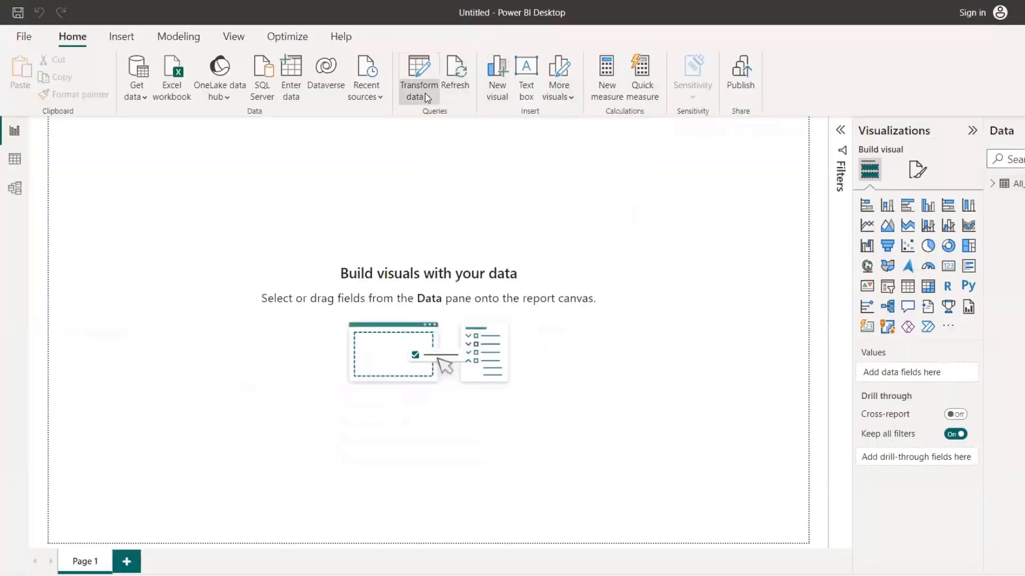
Reopen Power Query Editor and connect to the Sales Data workbook in the Merge Query folder as a new Excel source
left_click(424, 93)
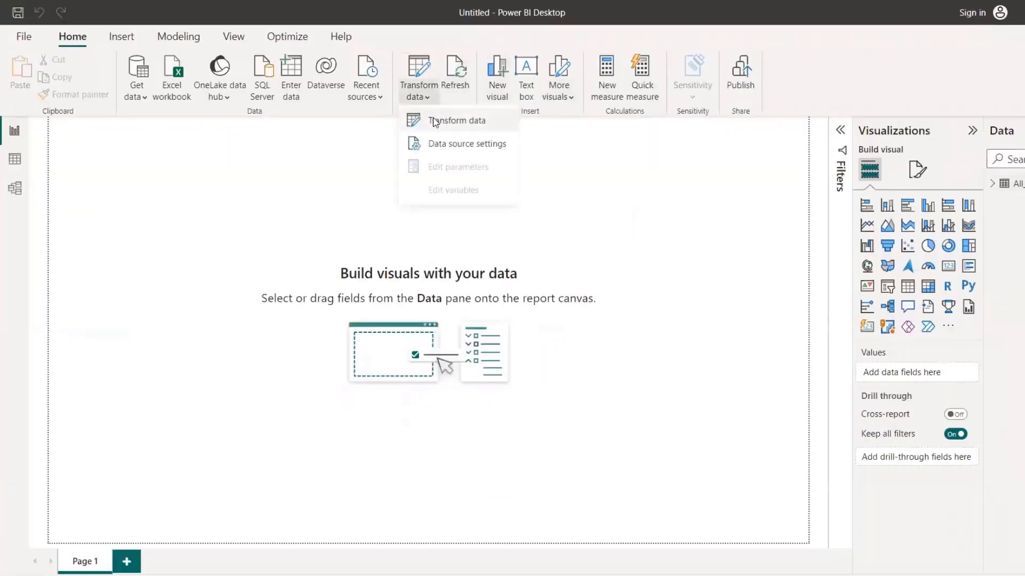
left_click(433, 122)
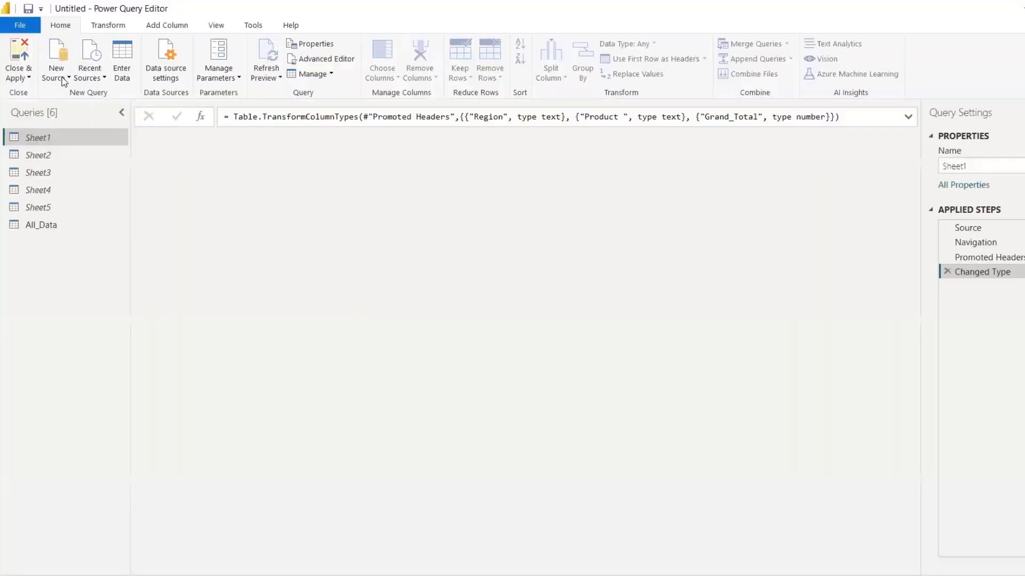
left_click(63, 80)
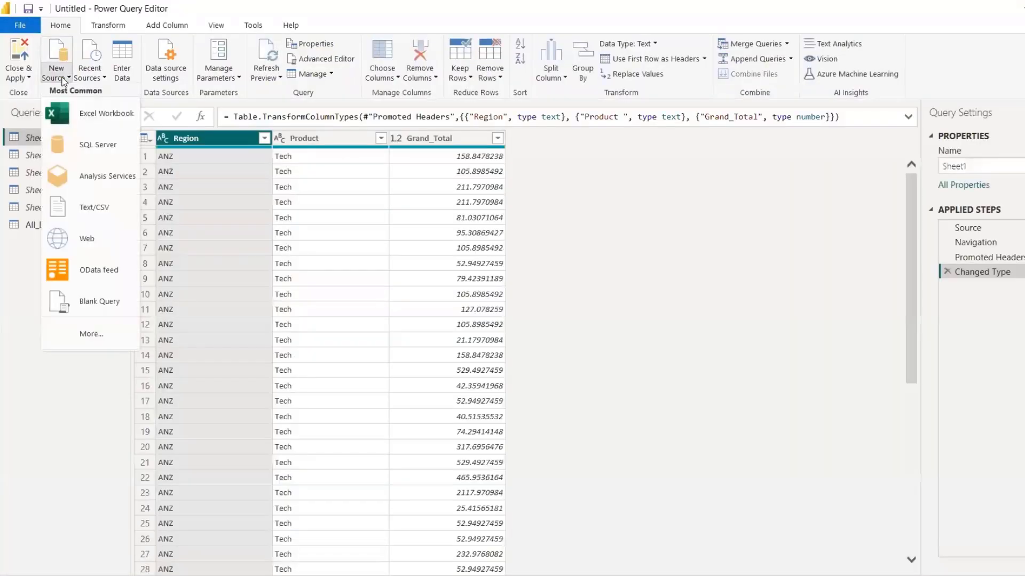
left_click(78, 115)
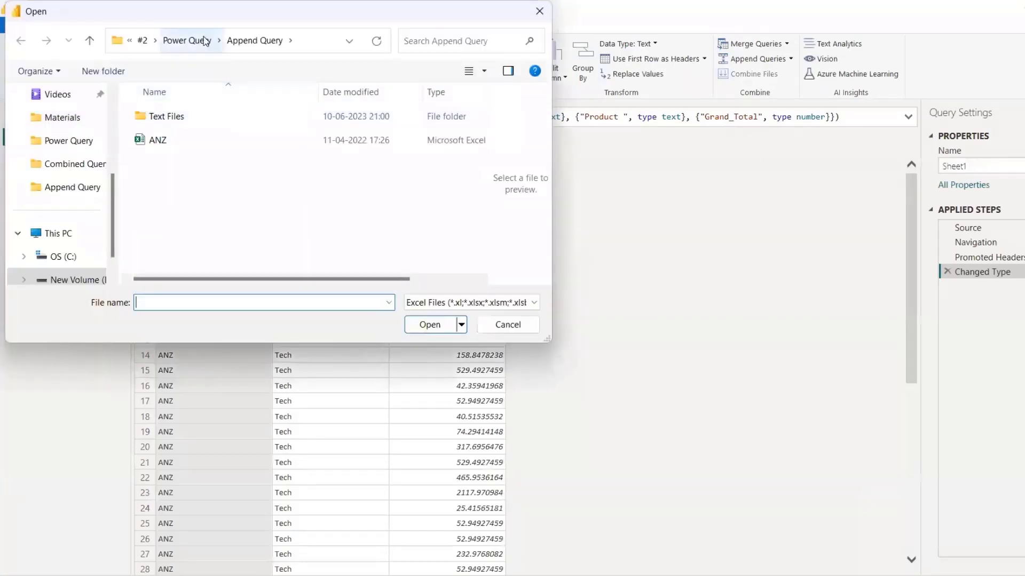
left_click(196, 41)
double_click(172, 164)
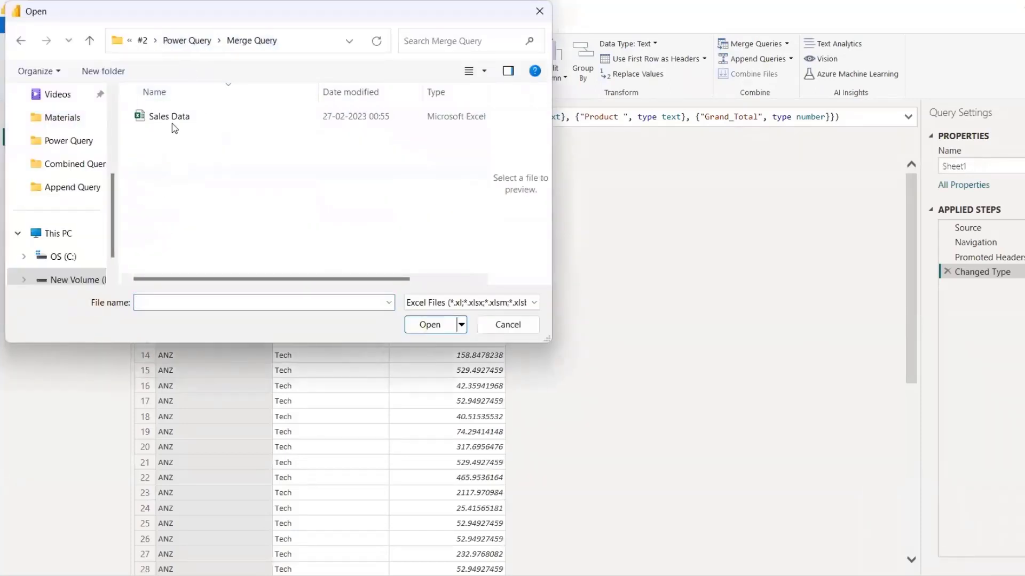
left_click(172, 122)
left_click(425, 324)
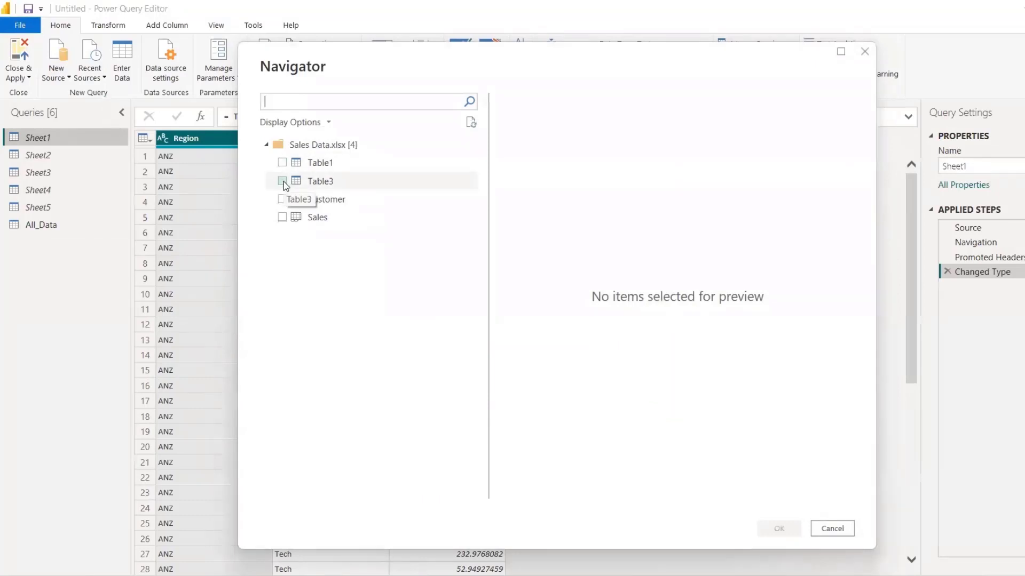
Import the Customer and Sales sheets of Sales Data.xlsx as queries
left_click(282, 199)
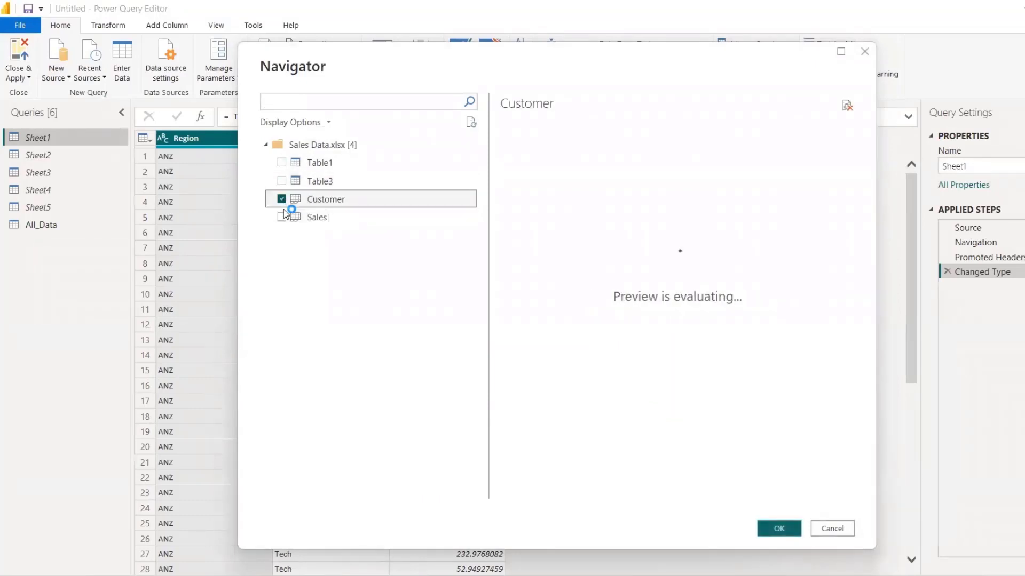
left_click(281, 216)
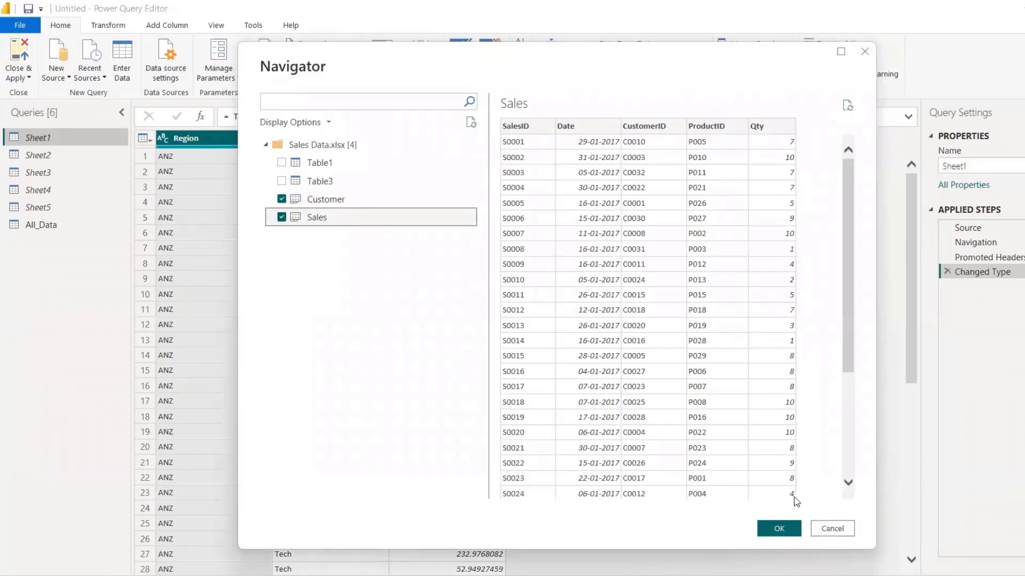
left_click(778, 528)
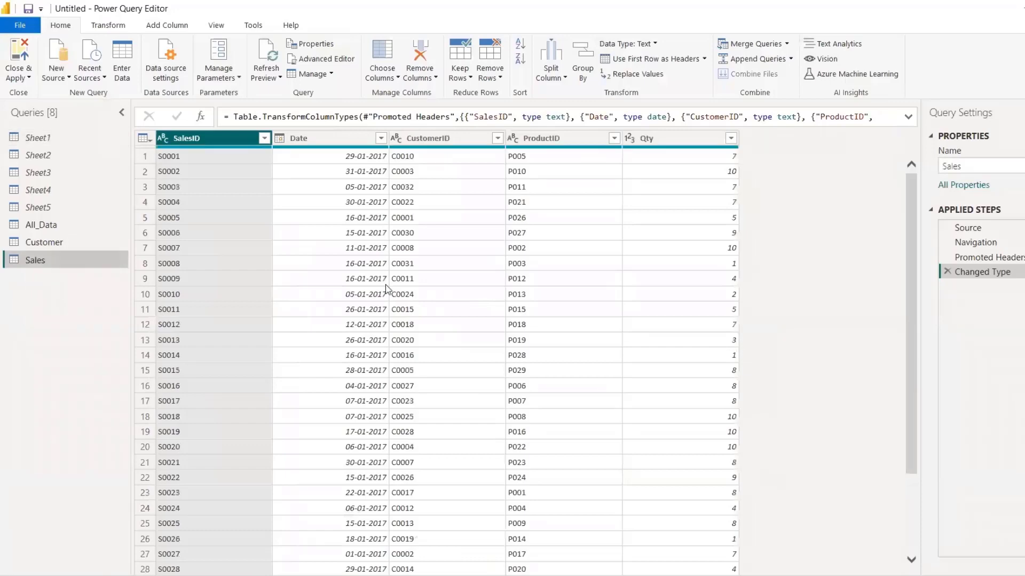
Promote the first row of the Customer query to column headers
left_click(50, 244)
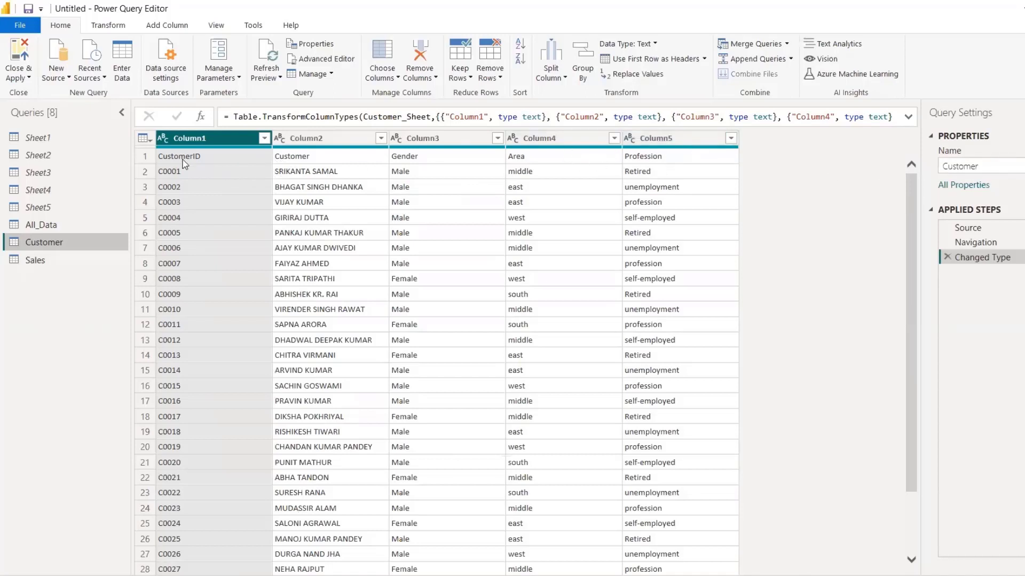
left_click(147, 140)
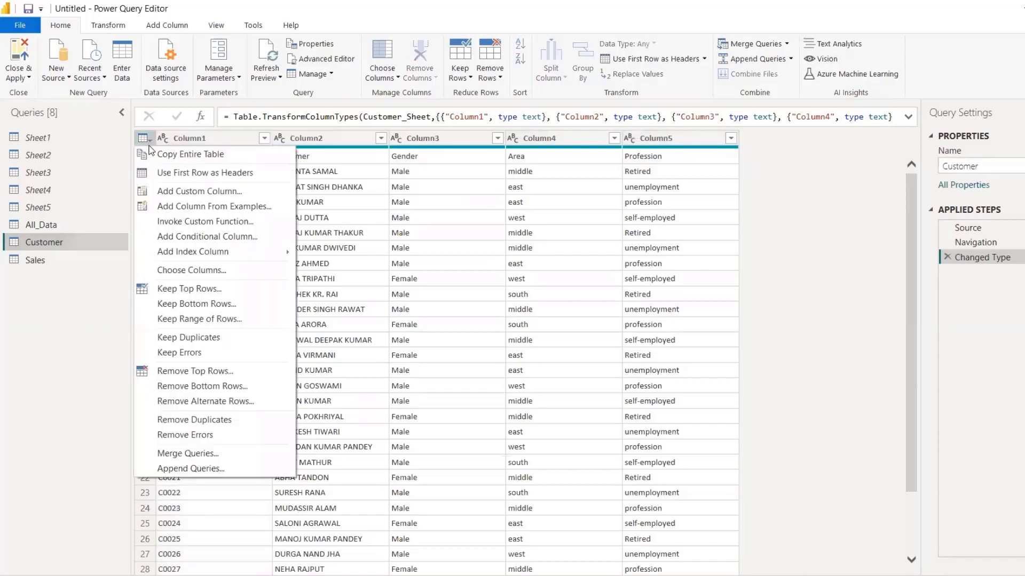
left_click(167, 173)
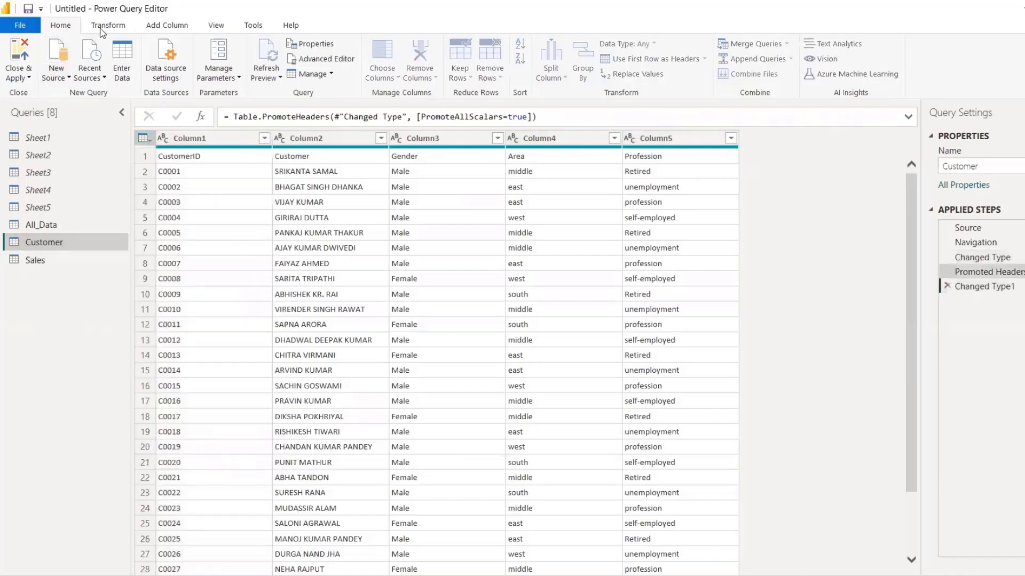
left_click(104, 27)
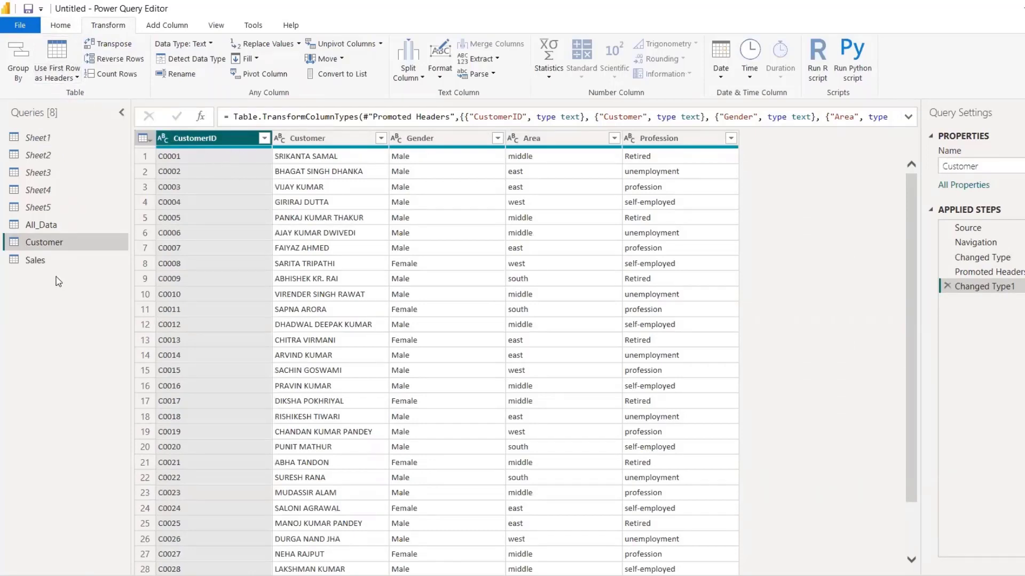
Compare the Customer and Sales queries, and set up a merge of Sales into Customer matched on CustomerID
left_click(35, 259)
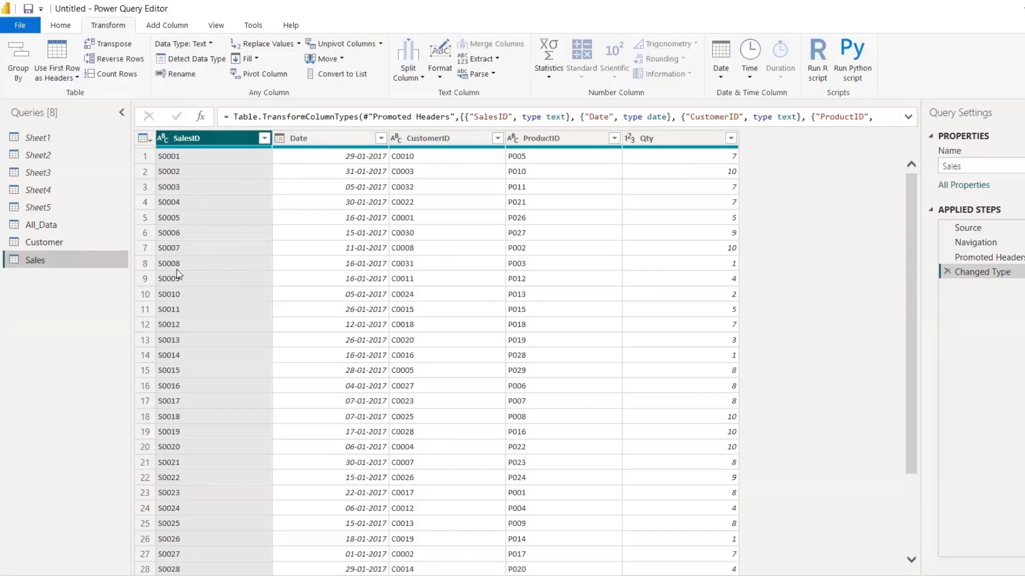
left_click(48, 245)
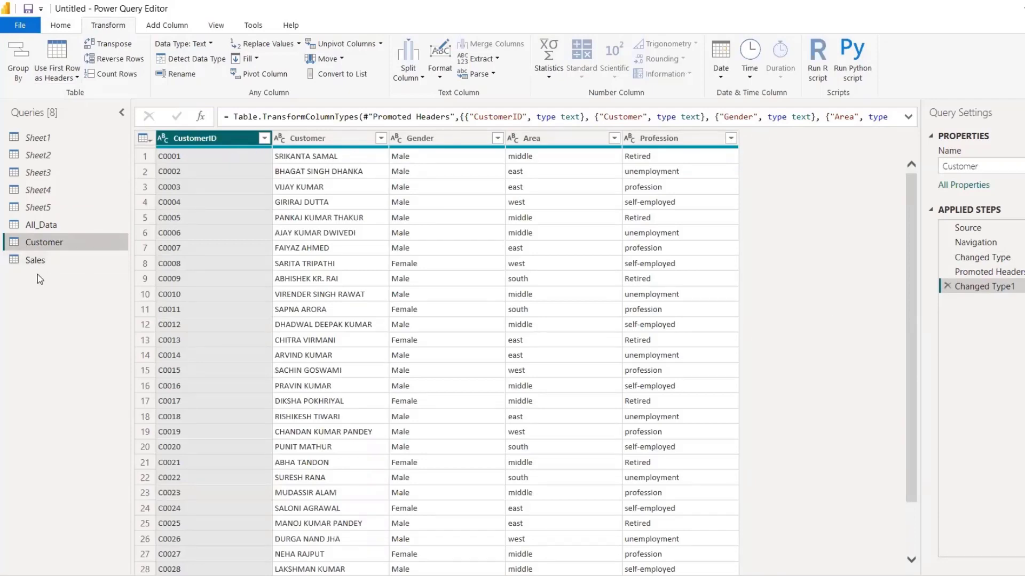
left_click(52, 254)
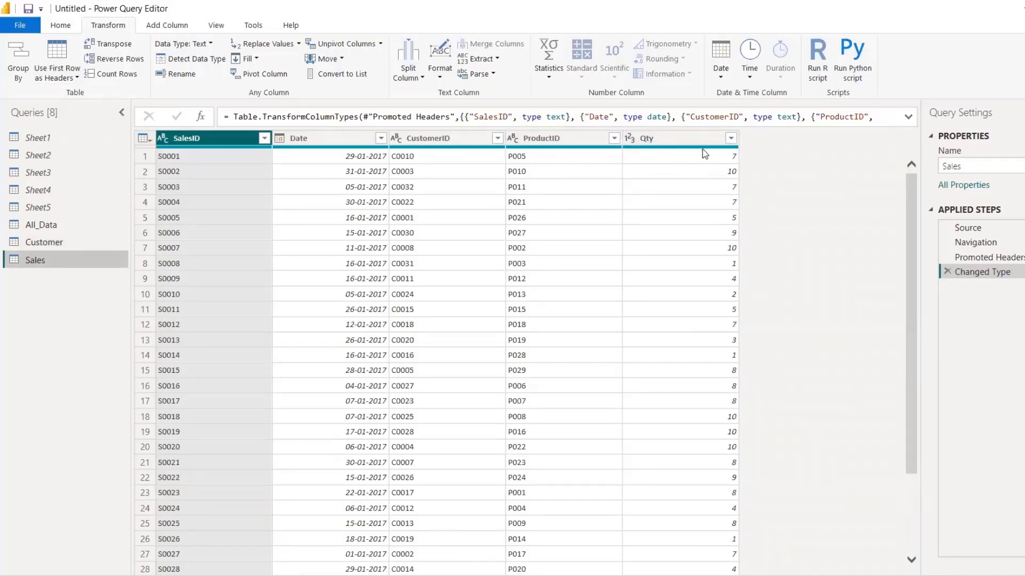
left_click(53, 246)
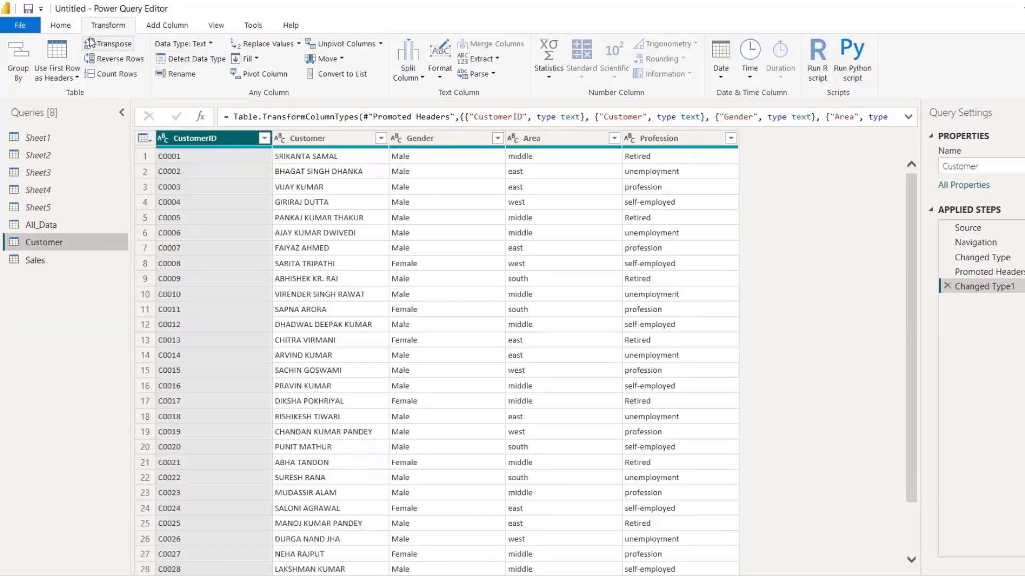
left_click(68, 26)
left_click(787, 44)
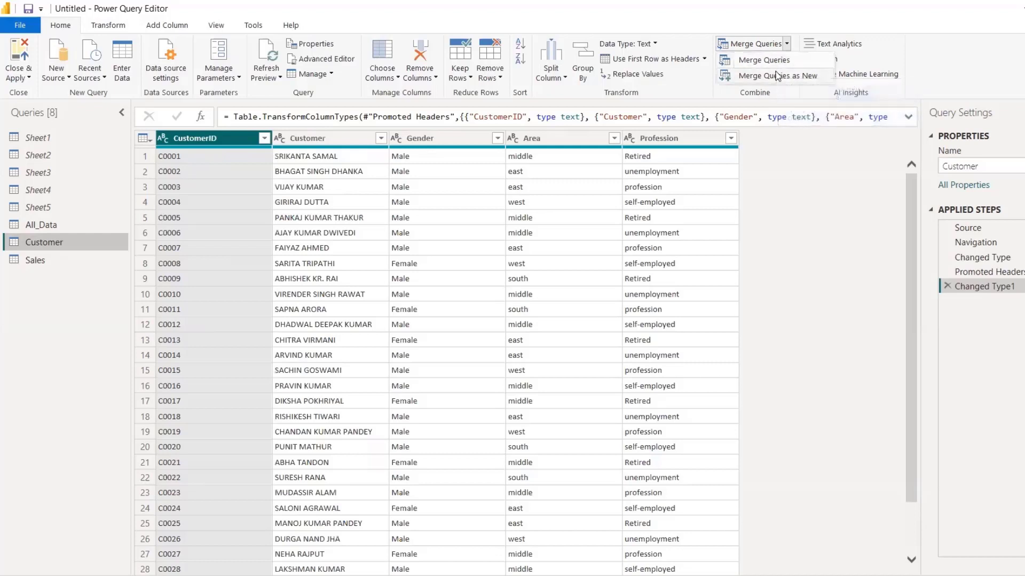
left_click(778, 63)
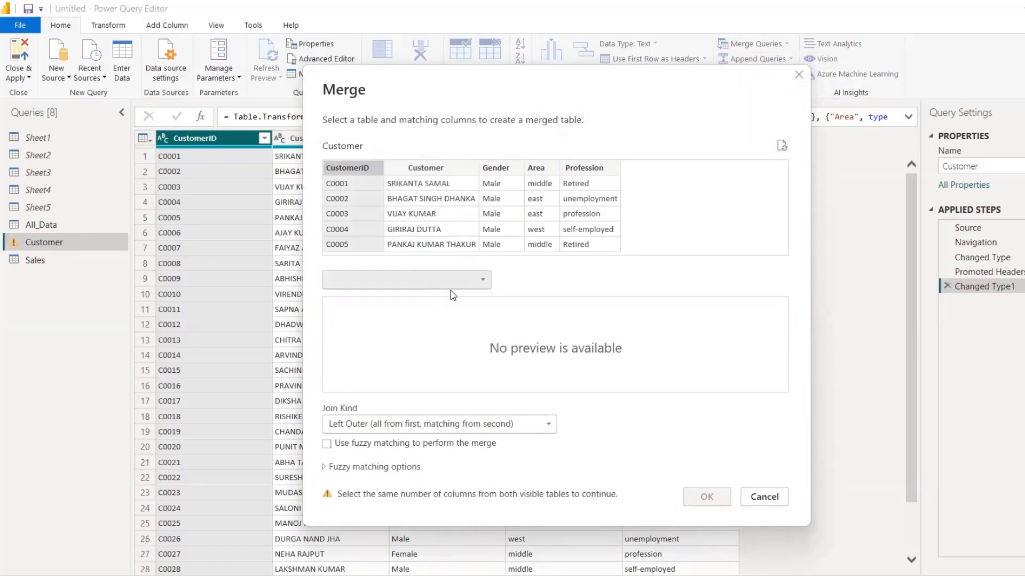
left_click(477, 281)
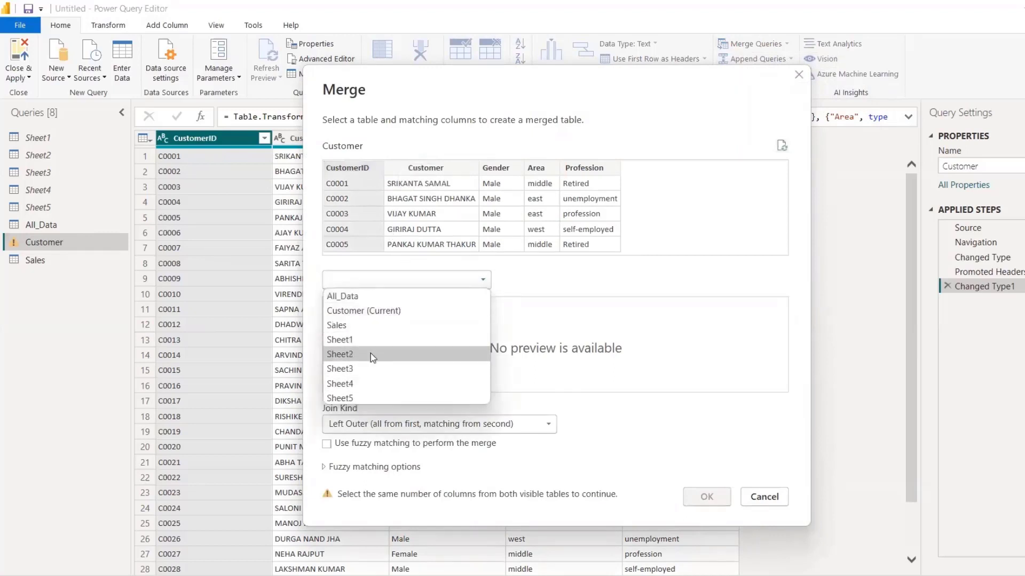
left_click(372, 324)
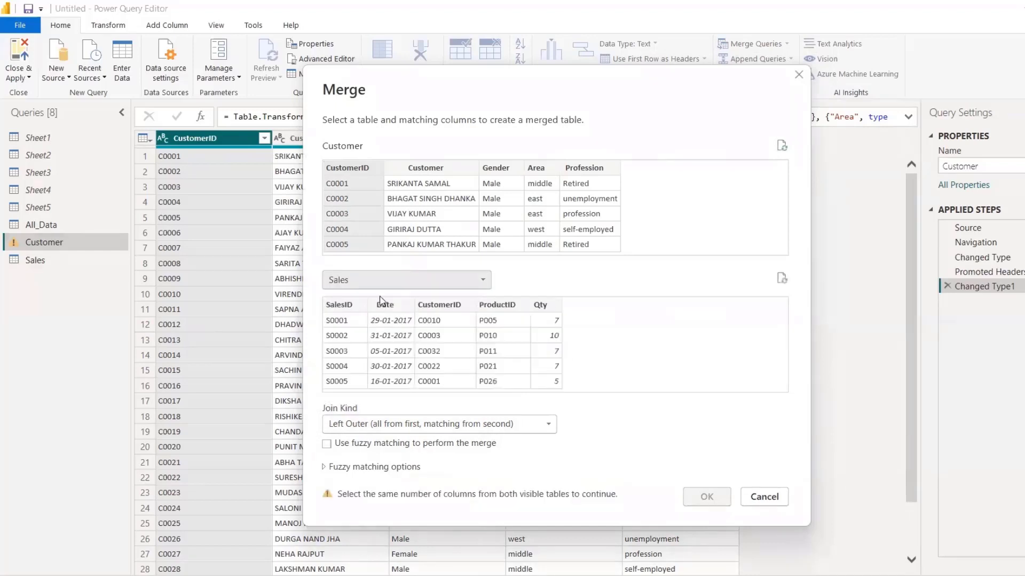
left_click(438, 304)
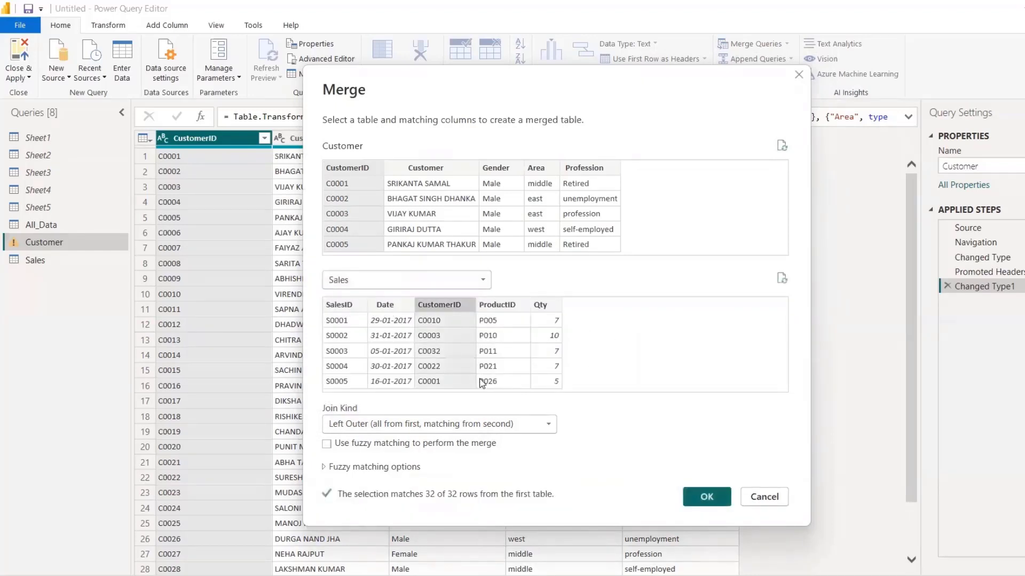
Set the join kind to Left Outer (all from first, matching from second) and complete the merge
left_click(424, 426)
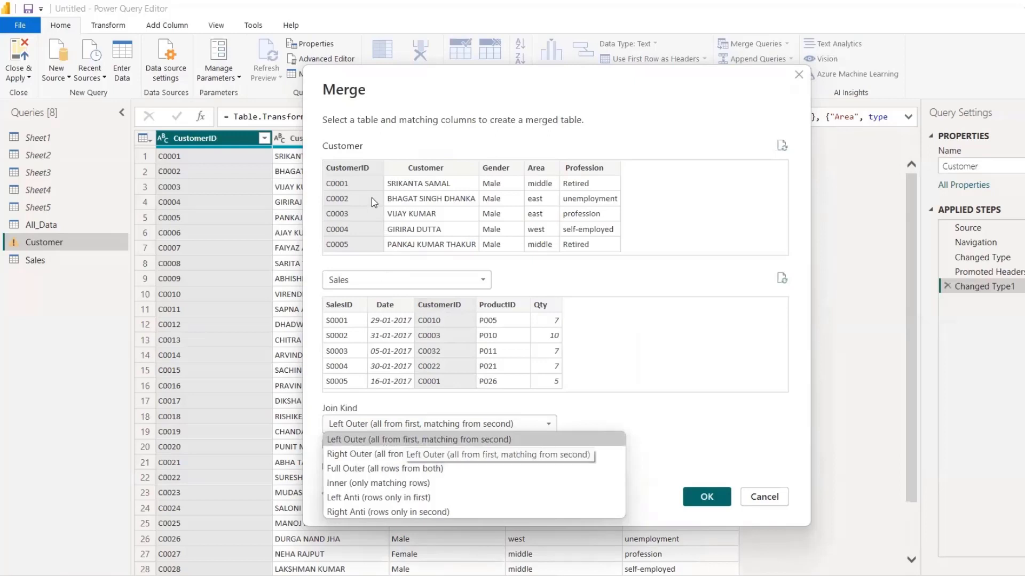
left_click(400, 441)
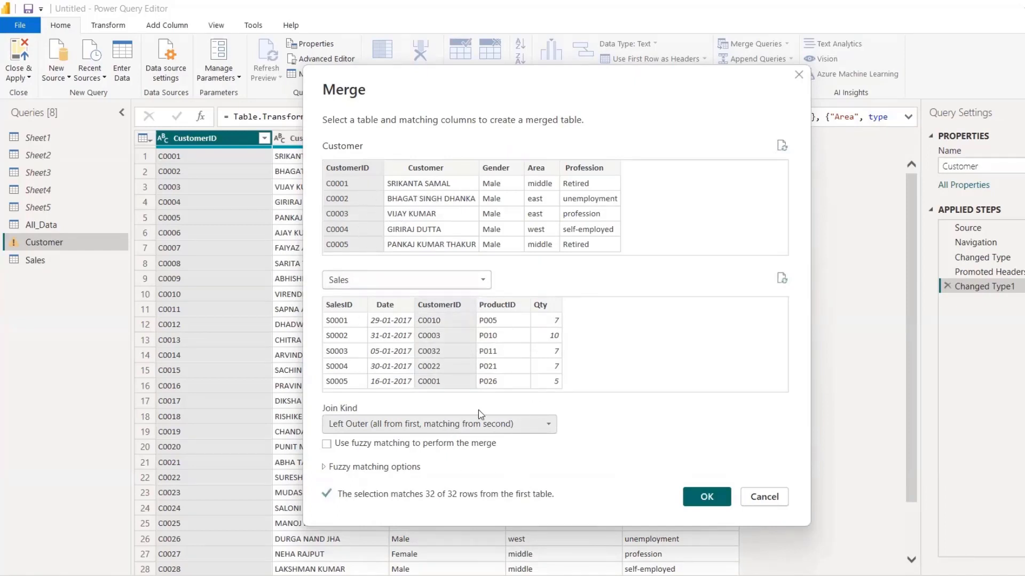
left_click(710, 497)
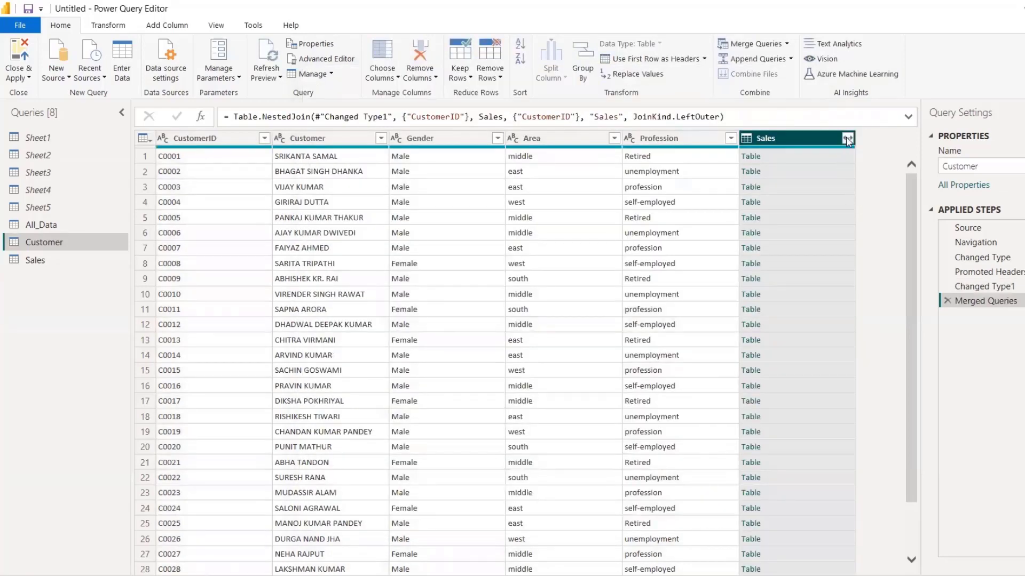
Inspect the nested Sales tables and expand the Sales column to Qty only, without the original column name as prefix
left_click(770, 159)
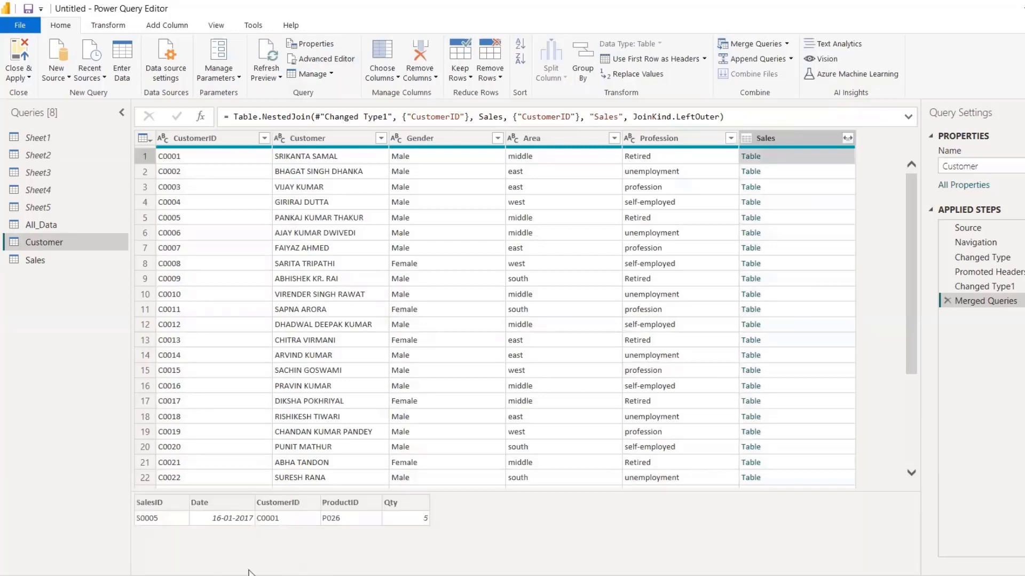
left_click(774, 173)
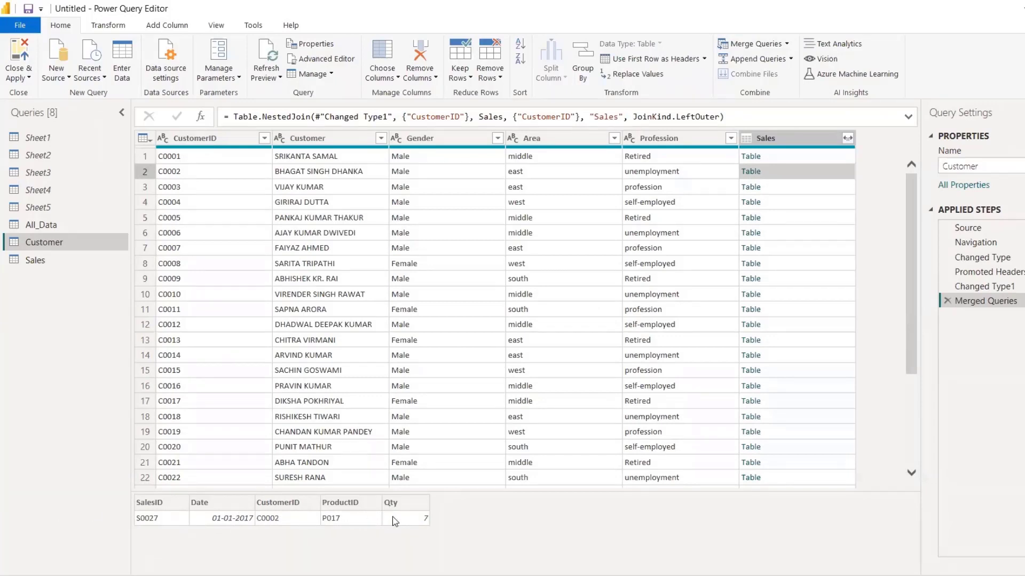
left_click(847, 138)
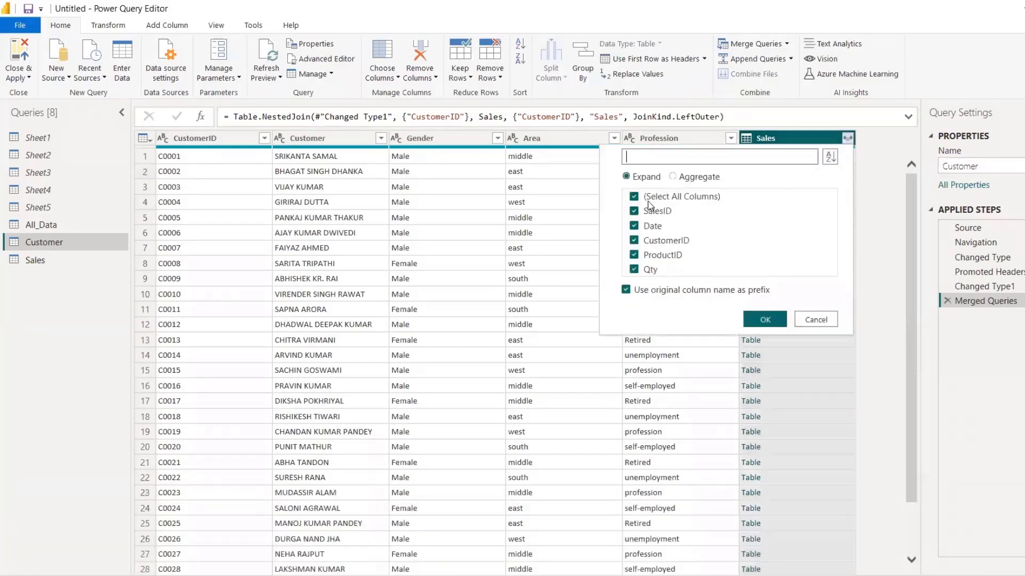
left_click(635, 197)
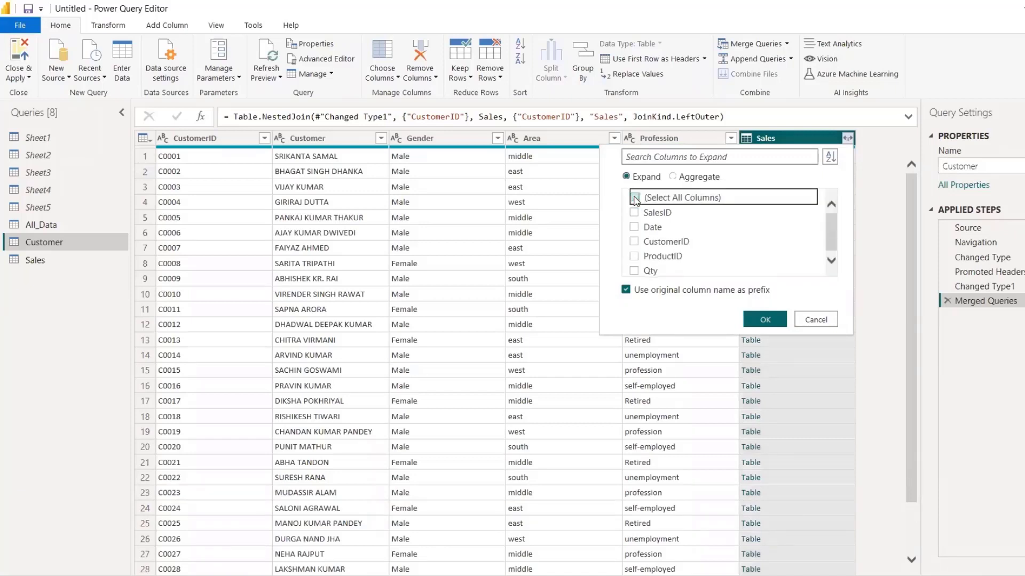
left_click(638, 271)
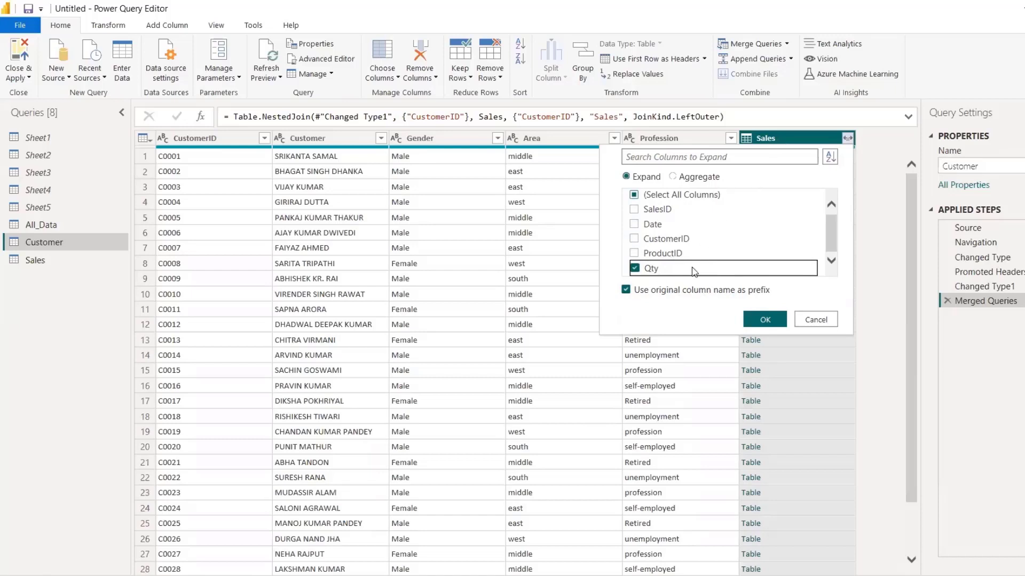
left_click(627, 291)
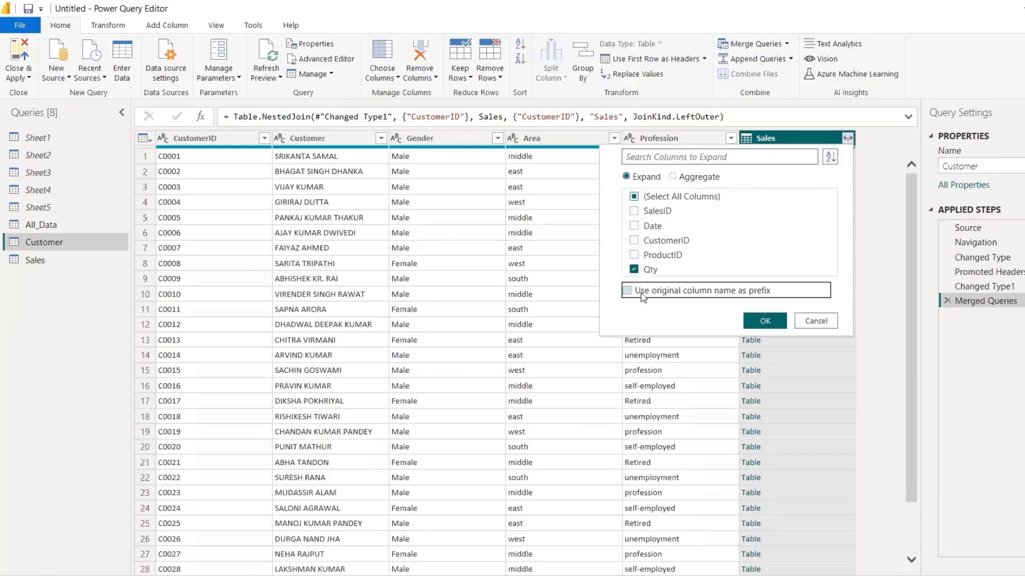
left_click(771, 331)
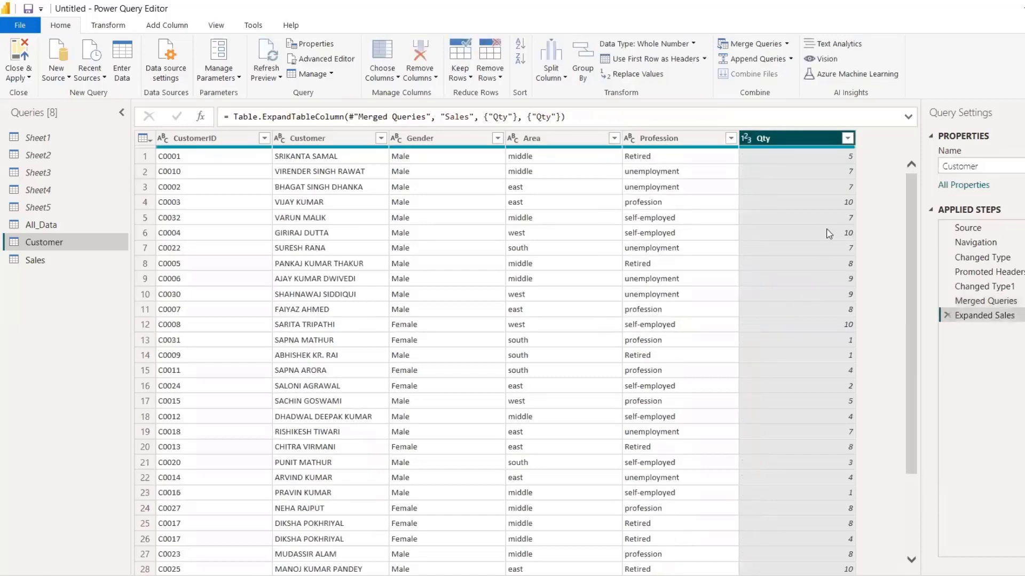
Review the Qty values throughout the merged Customer query and switch to the Power BI Desktop report window
scroll(803, 281, "down", 3)
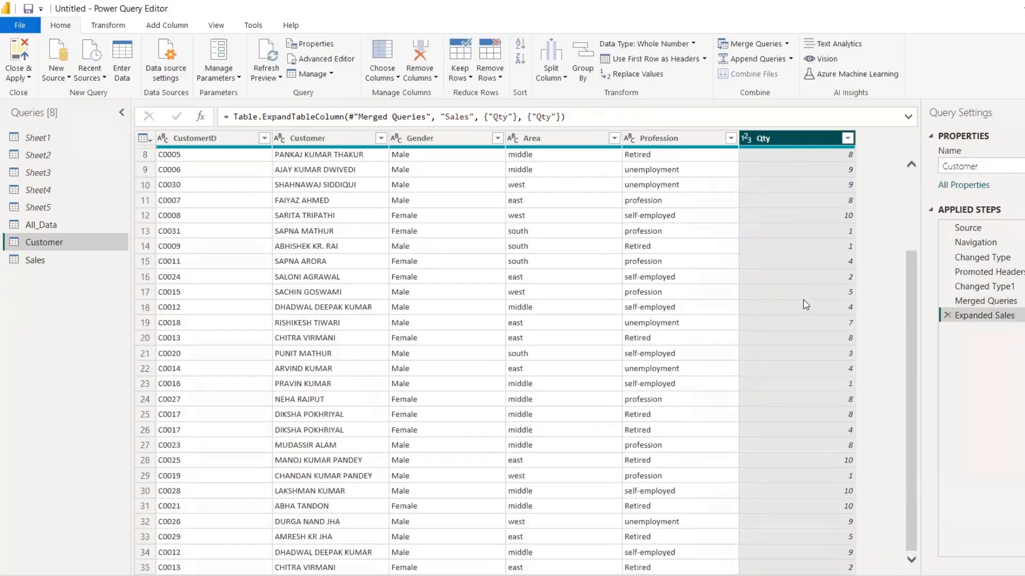
scroll(803, 299, "up", 3)
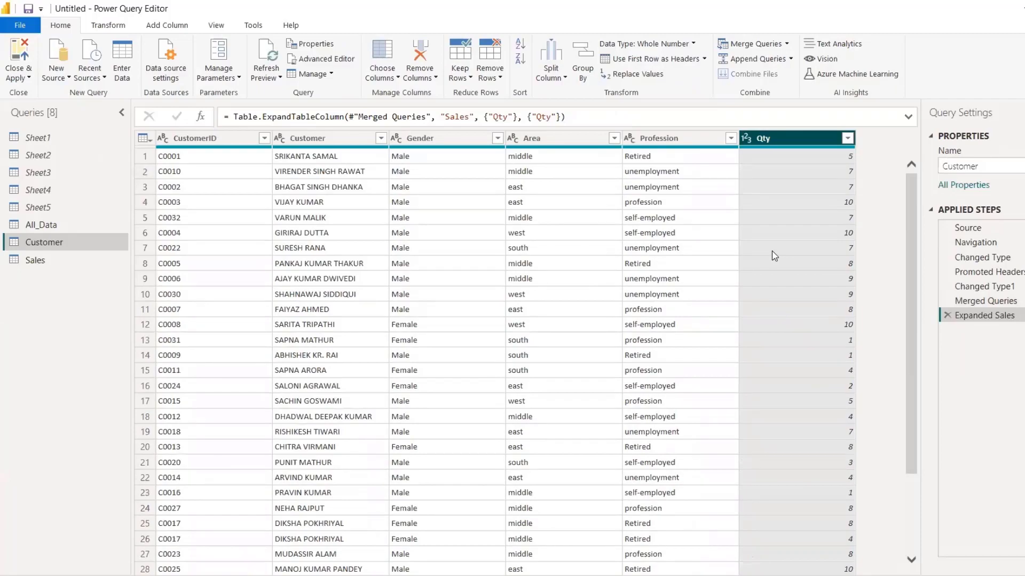
key("alt+Tab")
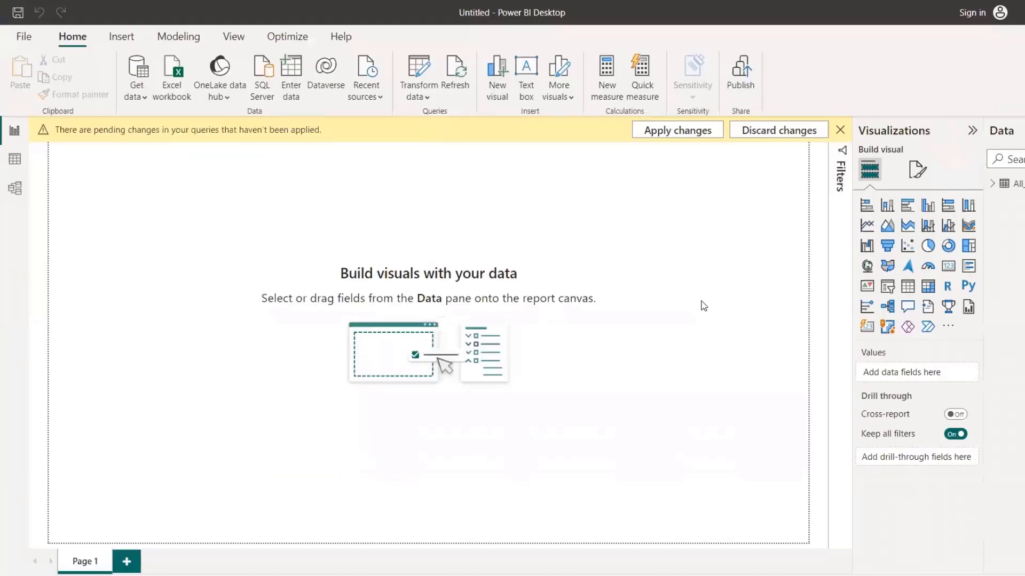
Switch to the Topics workbook in Excel and mark Merge Data as Done in cell D26
key("alt+Tab")
key("alt+Tab")
key("alt+Tab")
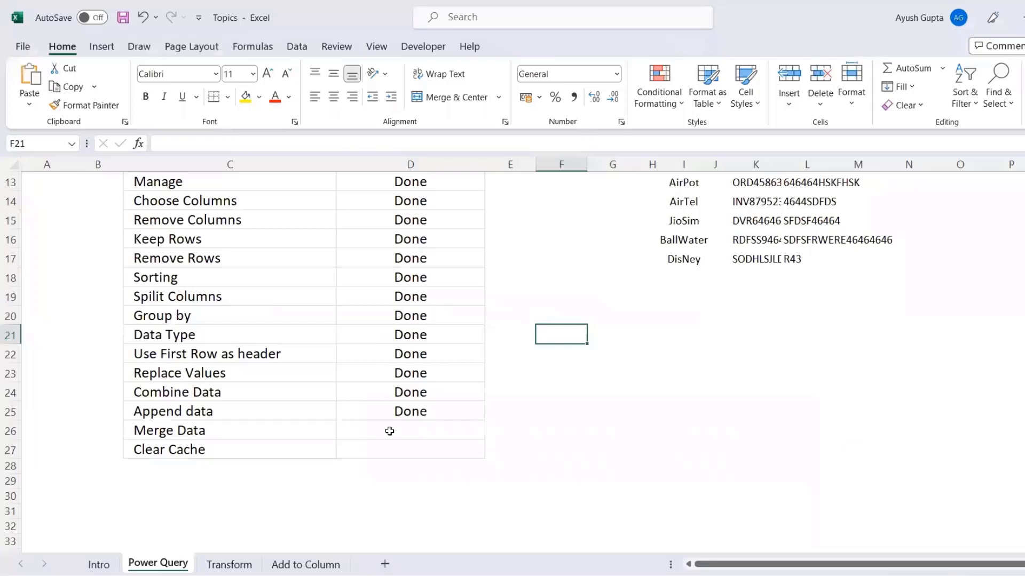
left_click(389, 431)
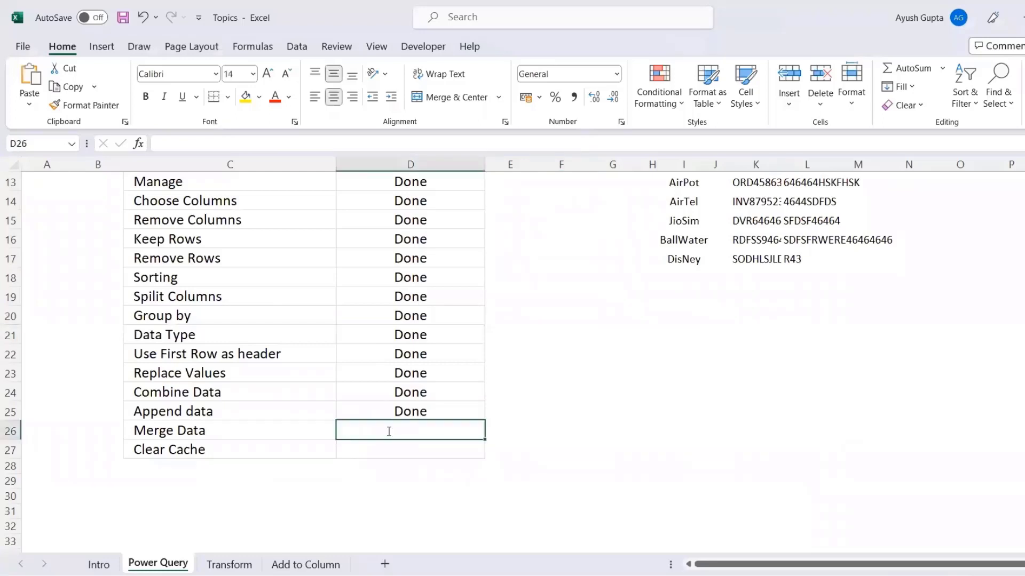
type("Don")
key("Return")
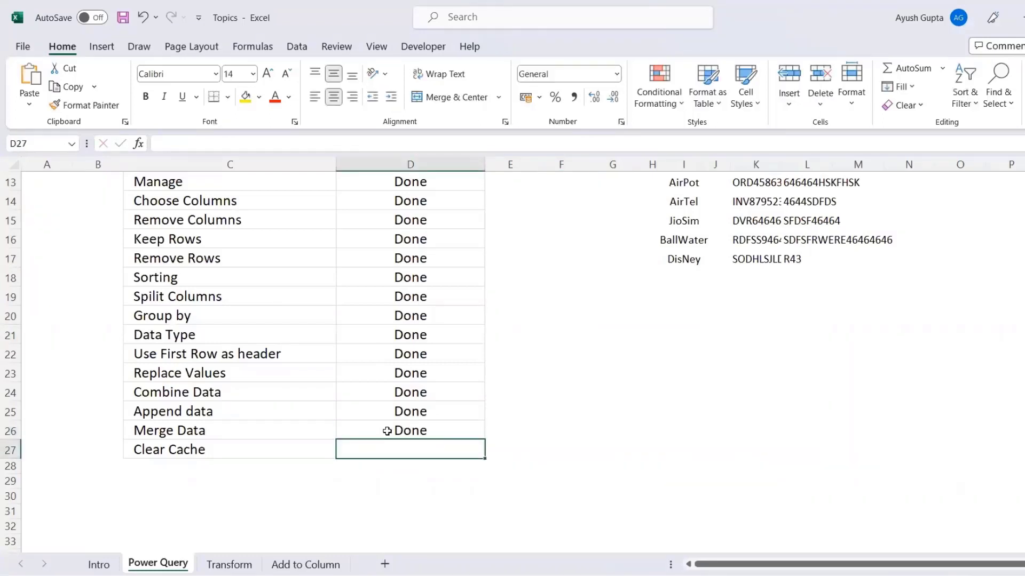
Switch back to Power BI Desktop and apply the pending query changes
key("alt+Tab")
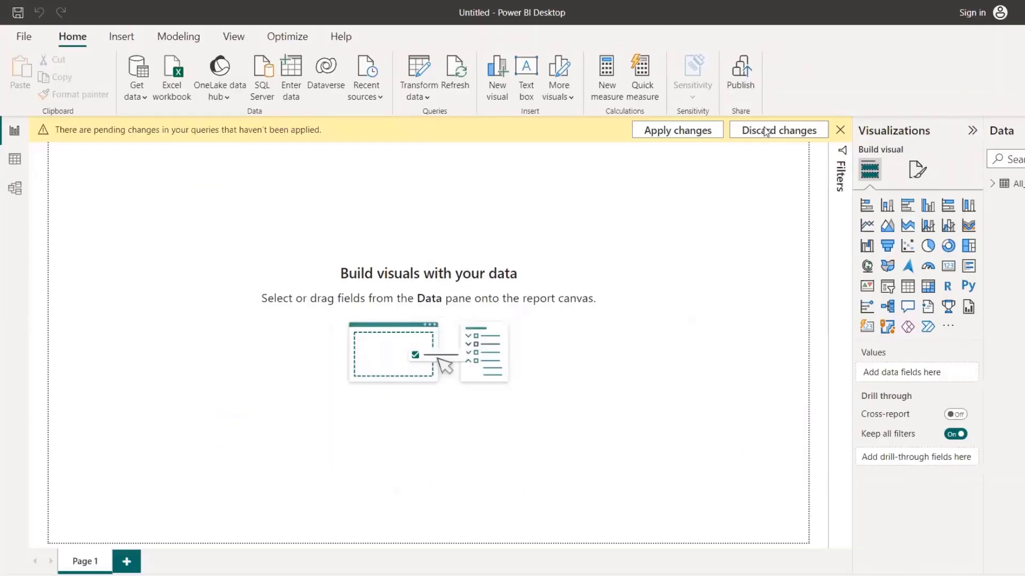
left_click(703, 136)
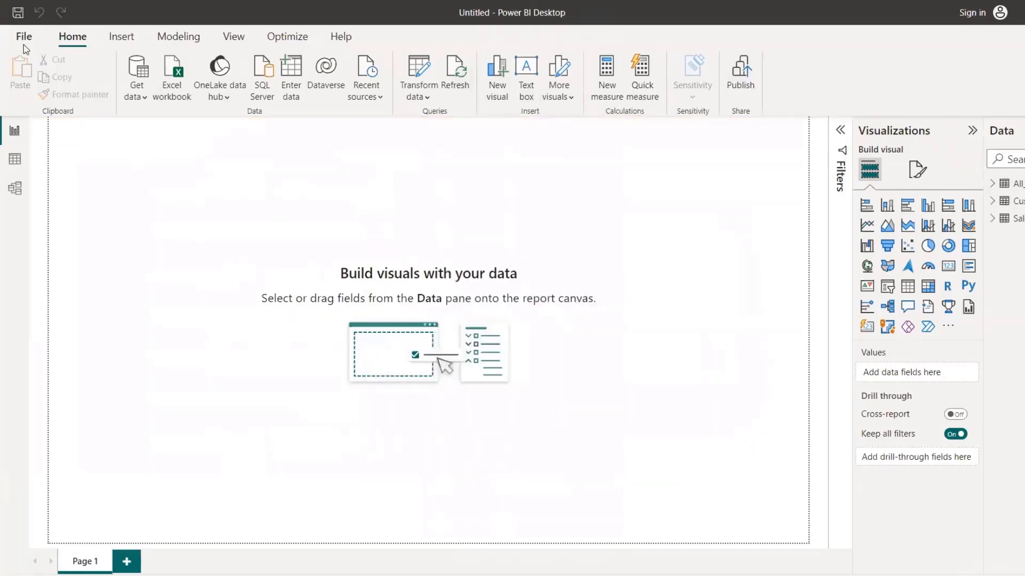
Clear the Data Cache and the Q&A Cache in the global Data Load options, and accept the dialog
left_click(24, 36)
left_click(46, 272)
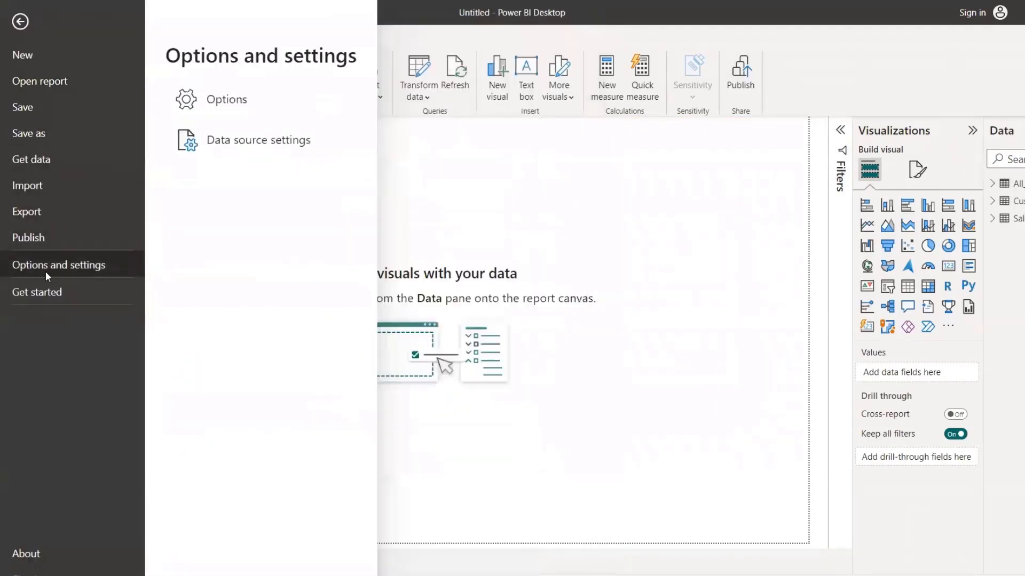
left_click(226, 107)
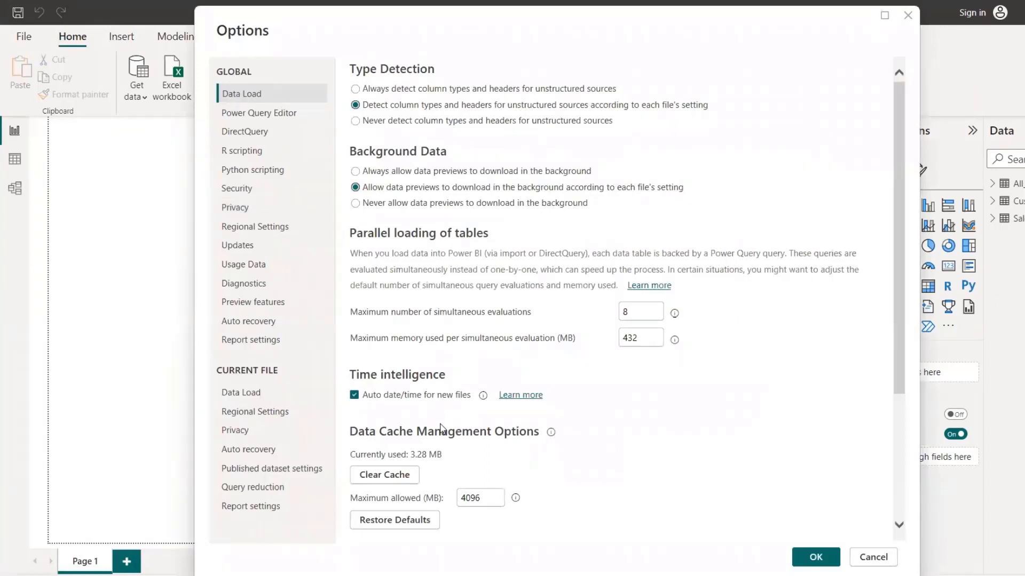
scroll(442, 429, "down", 3)
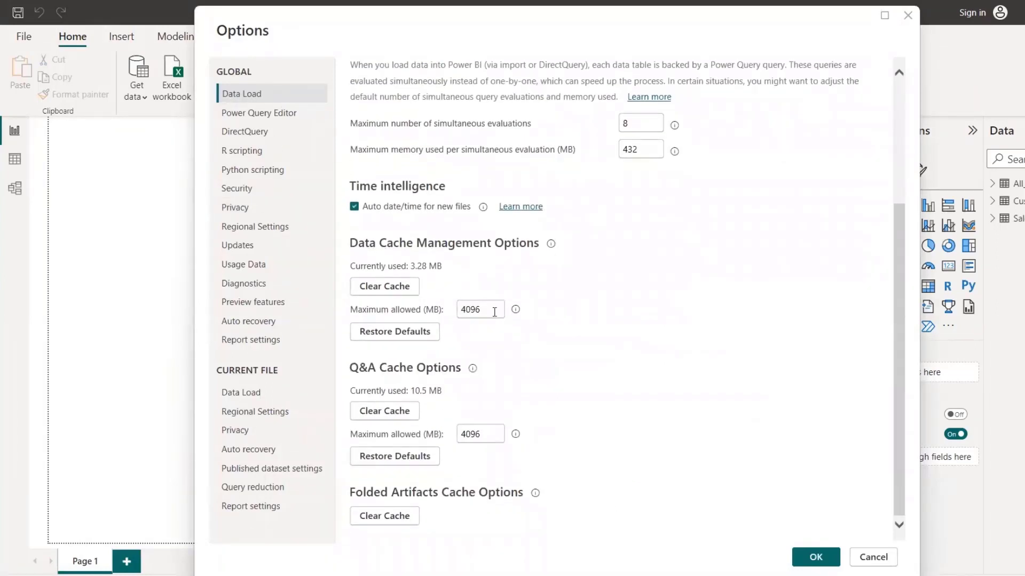
left_click_drag(495, 309, 462, 311)
left_click(404, 290)
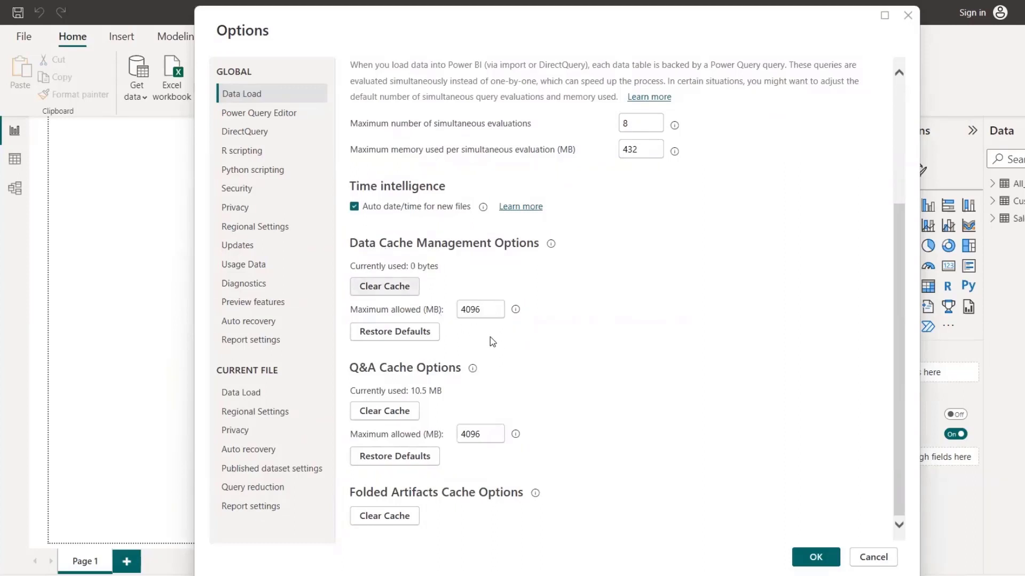
left_click(372, 418)
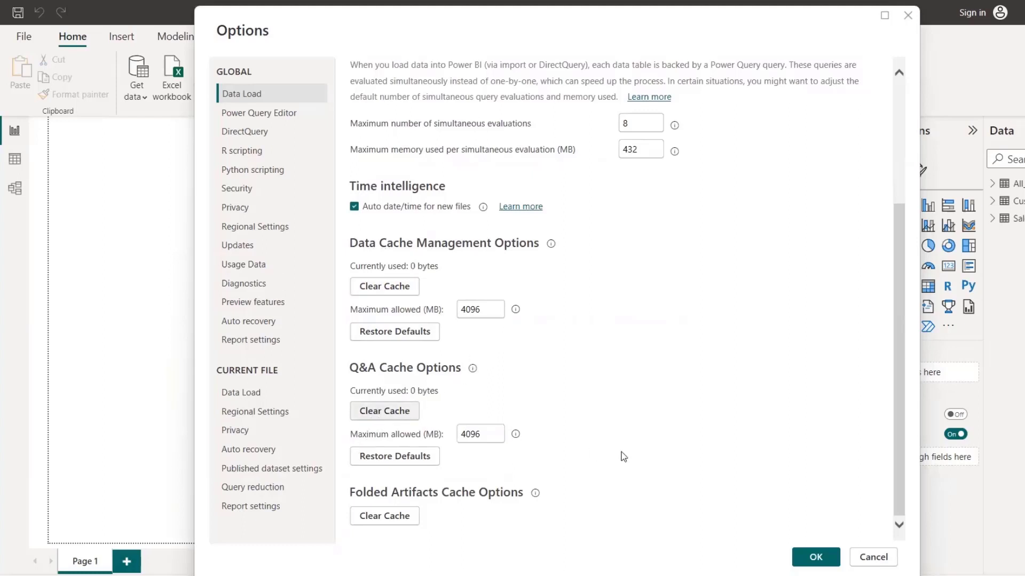
left_click(811, 555)
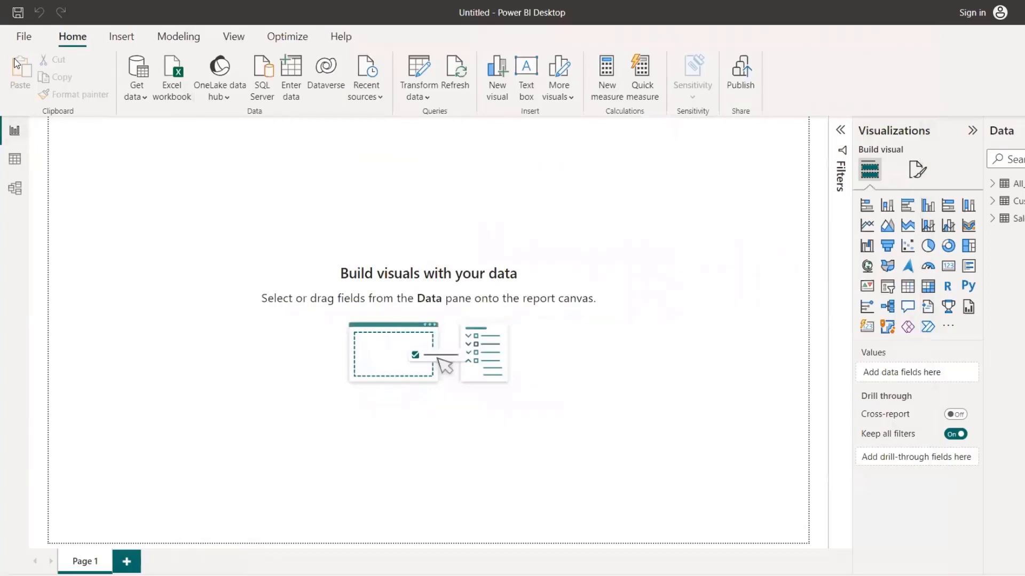
Reopen the global Data Load options to check the current usage of both caches, and close without changes
left_click(23, 40)
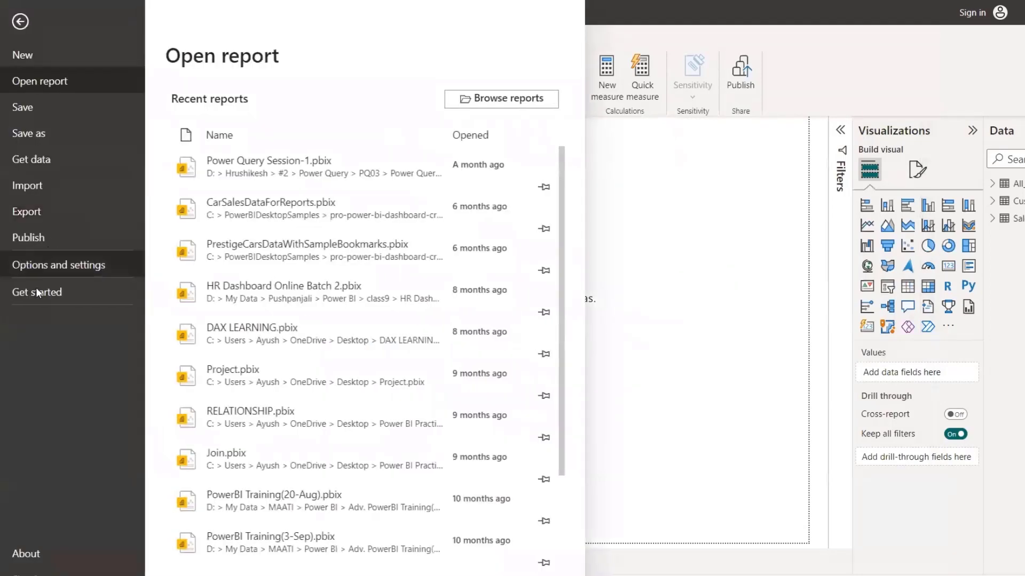
left_click(39, 267)
key("Escape")
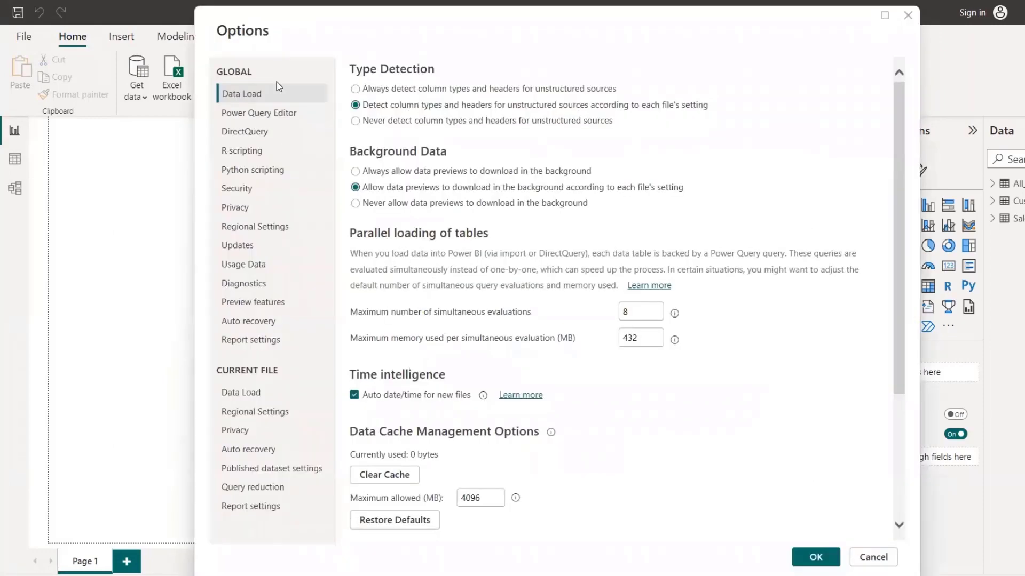
scroll(456, 363, "down", 3)
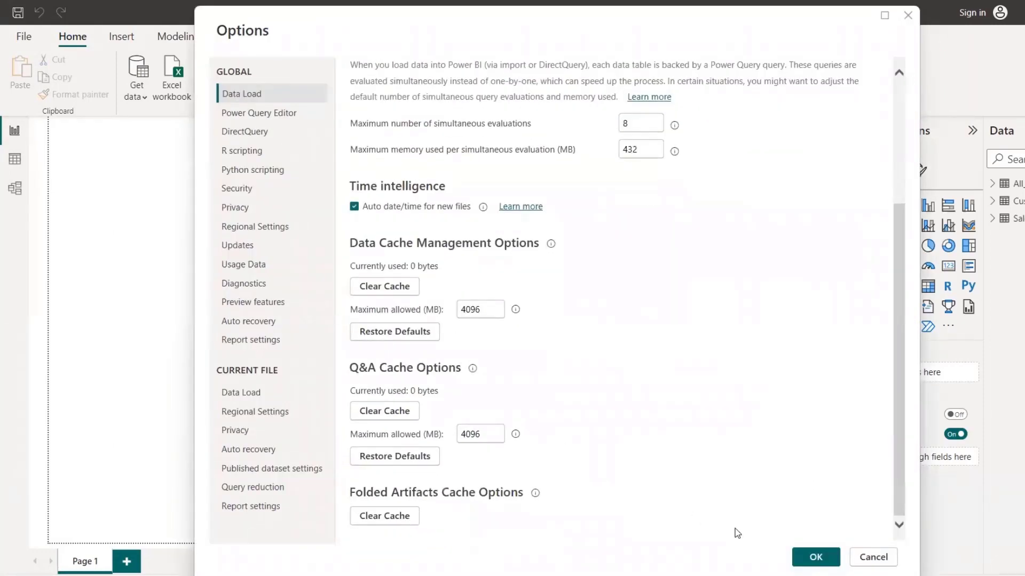
left_click(874, 558)
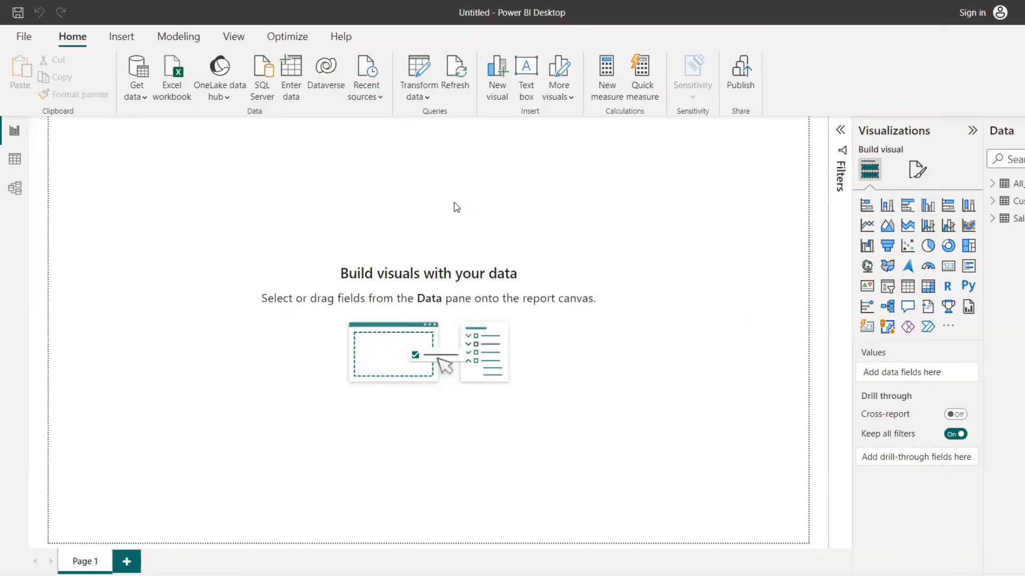
Switch to the Topics workbook in Excel and mark Clear Cache as Done in cell D27
key("alt+Tab")
type("Do")
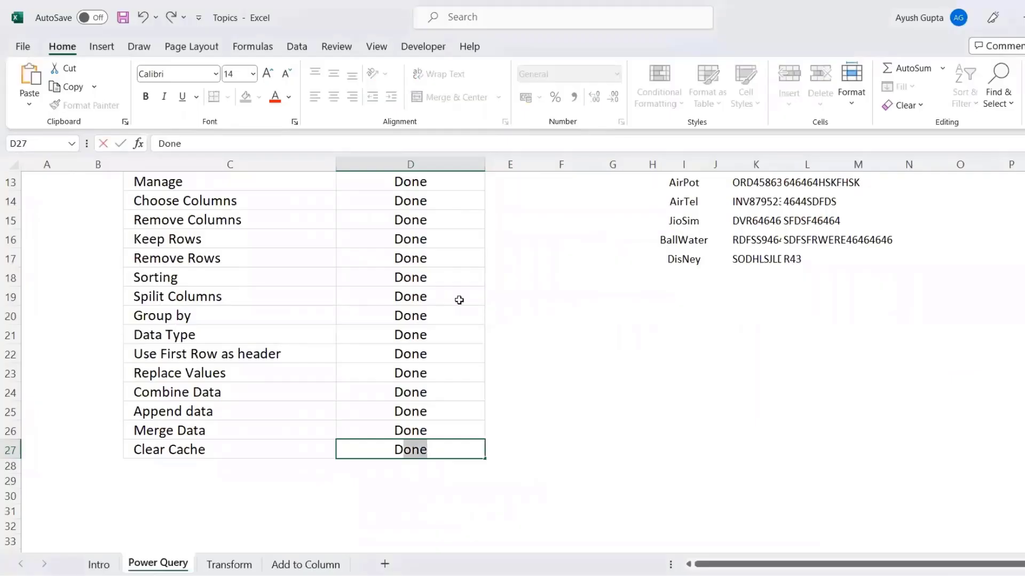
key("Return")
Go to the Transform sheet of the topic list and select the status cell of Group by, D3
key("ctrl+Page_Down")
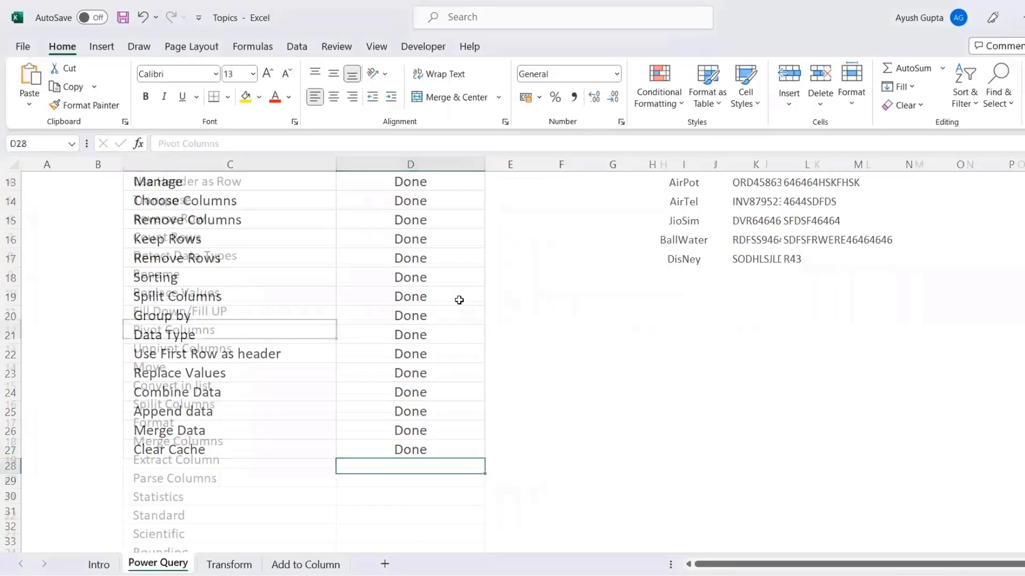
key("Down")
key("Down")
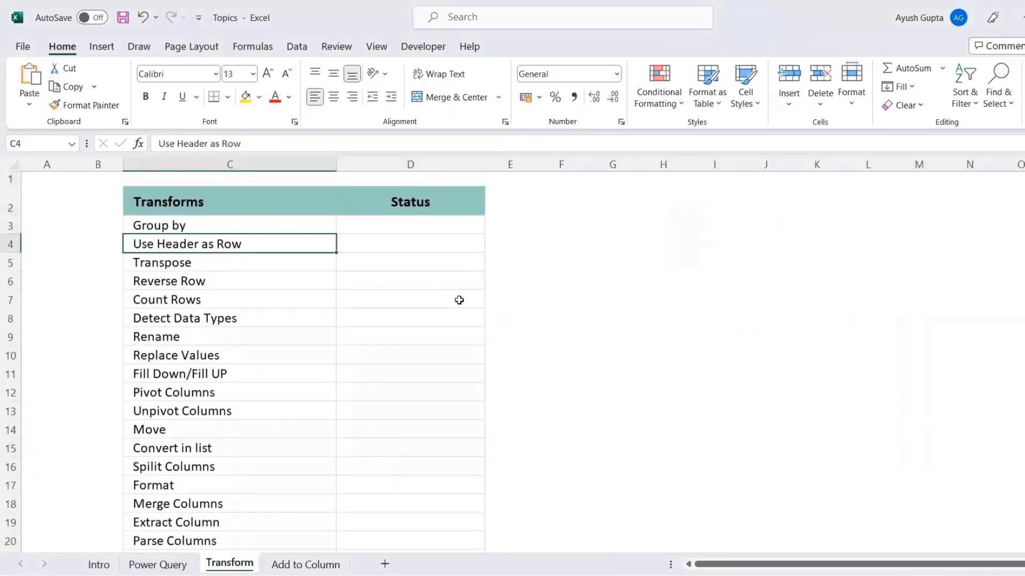
key("Right")
key("Up")
key("Left")
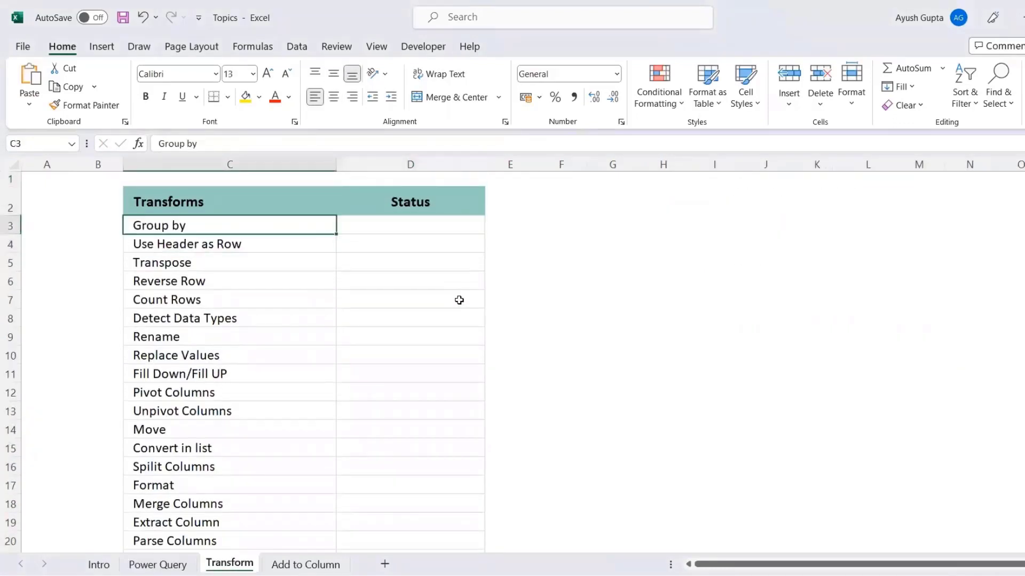
key("Right")
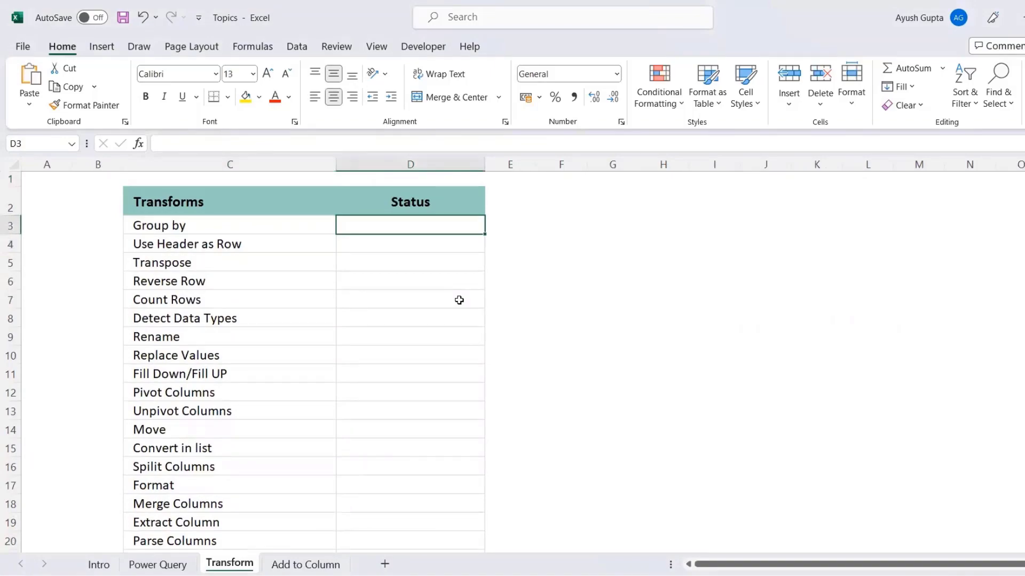
Switch to the Power Query Editor and set up a basic Group By of the Customer query on the Gender column
key("alt+Tab")
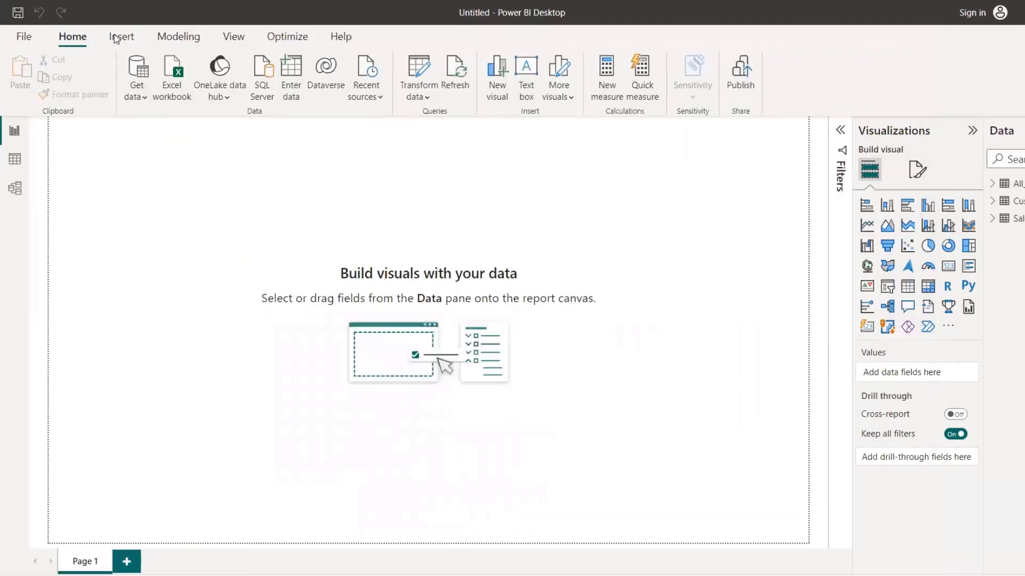
key("alt+Tab")
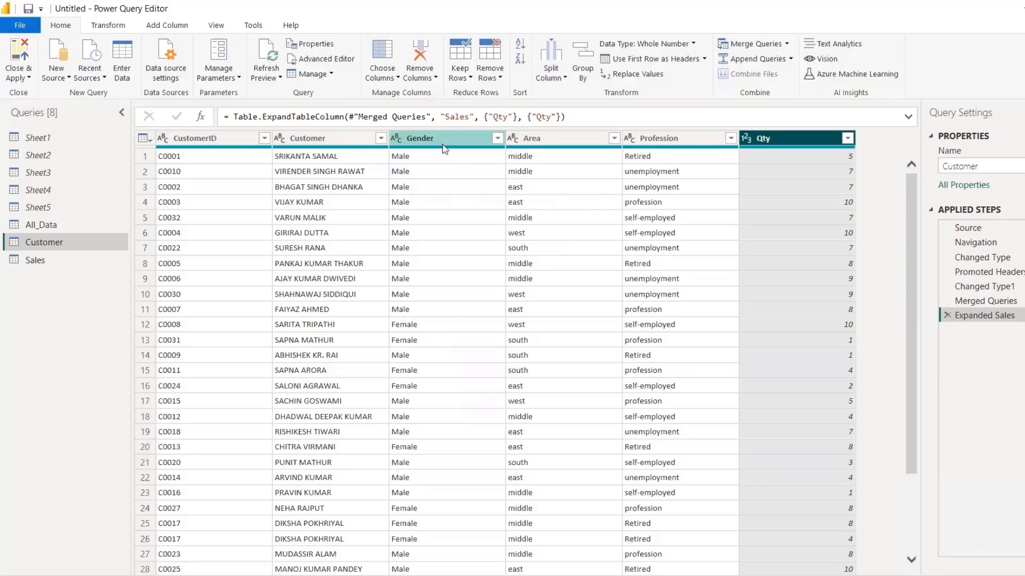
mouse_move(452, 148)
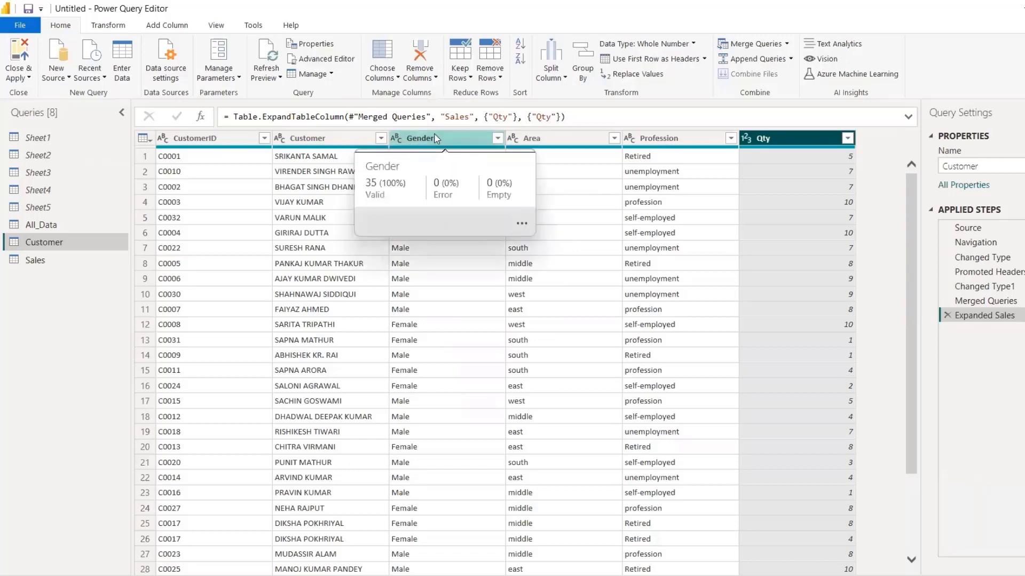
left_click(431, 139)
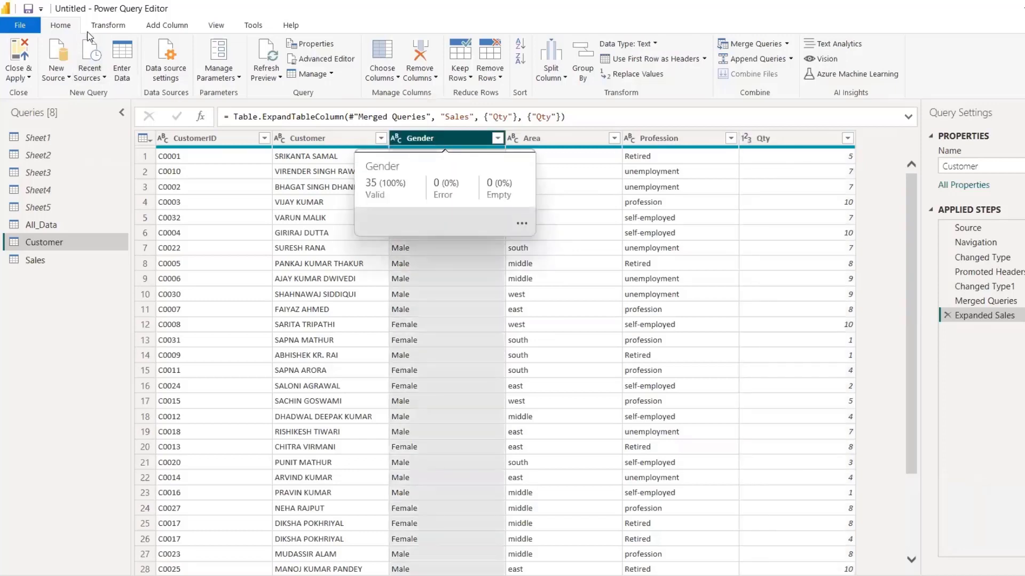
left_click(108, 25)
left_click(20, 75)
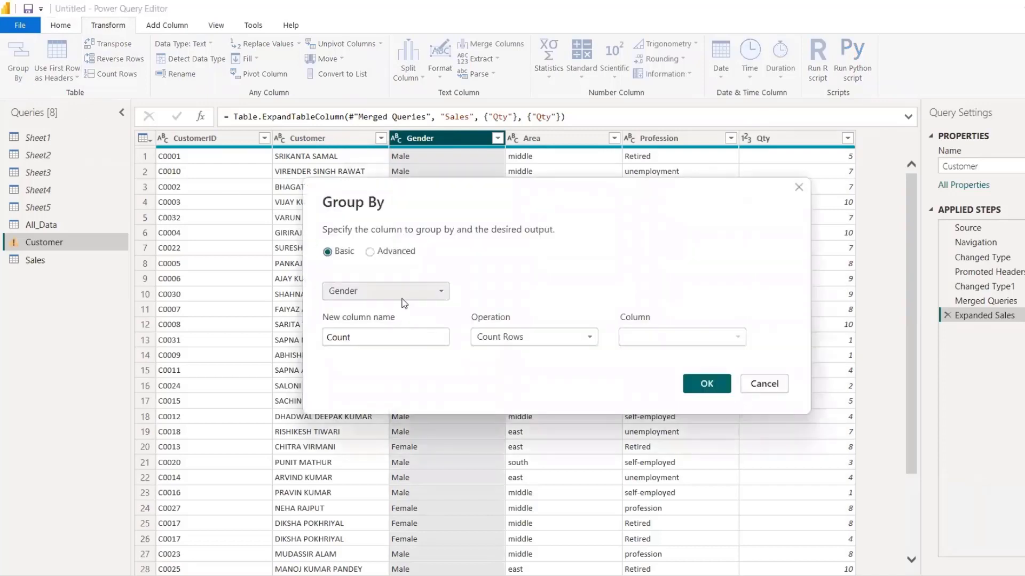
left_click(405, 295)
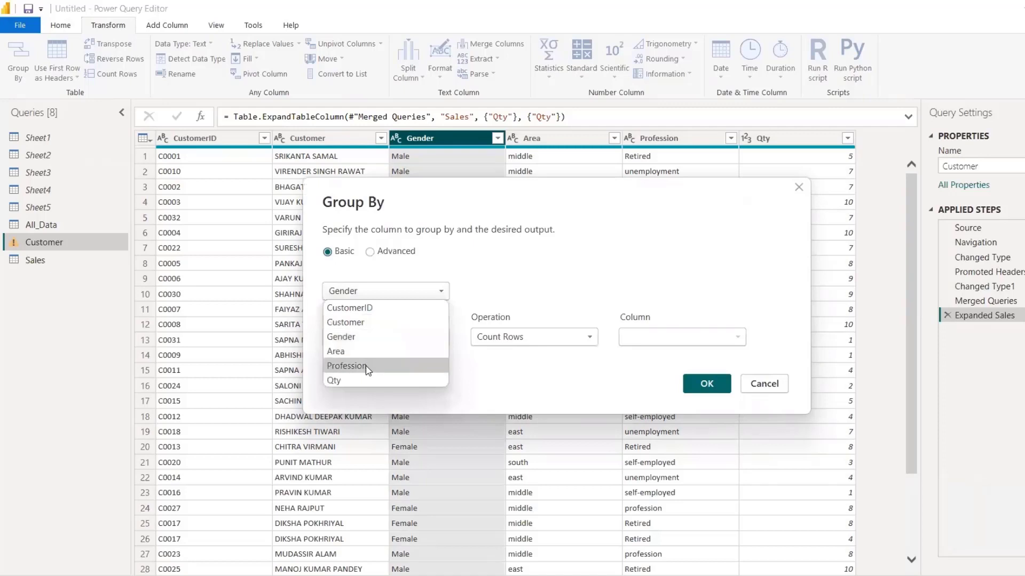
left_click(364, 338)
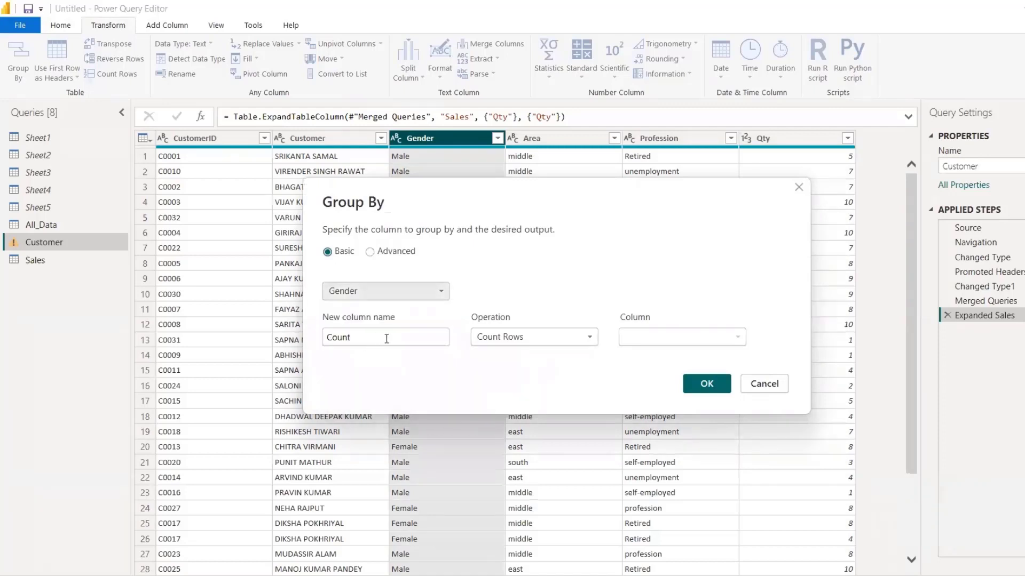
Name the new aggregated column of the grouping Total Qty
left_click_drag(391, 338, 308, 342)
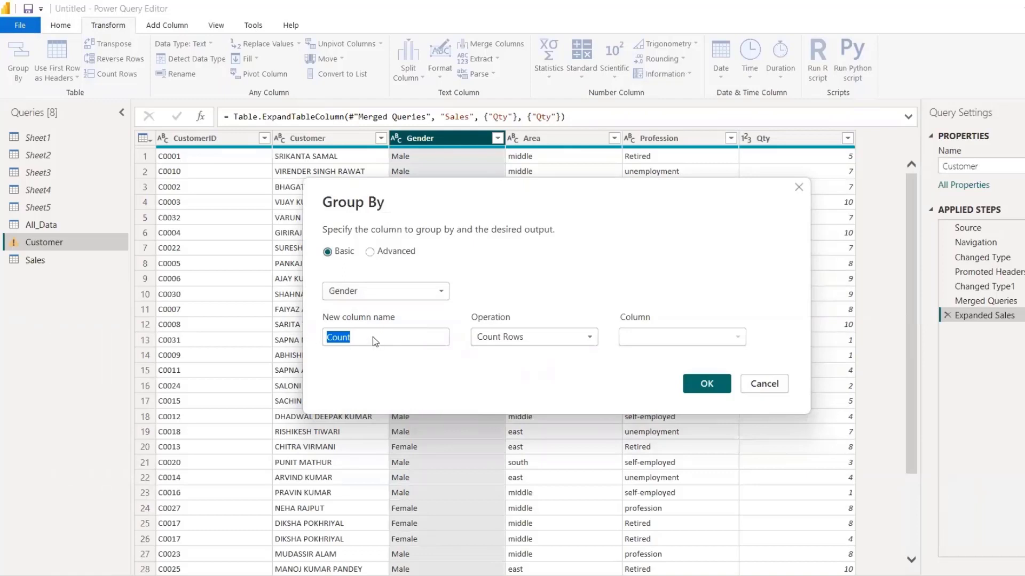
type("R")
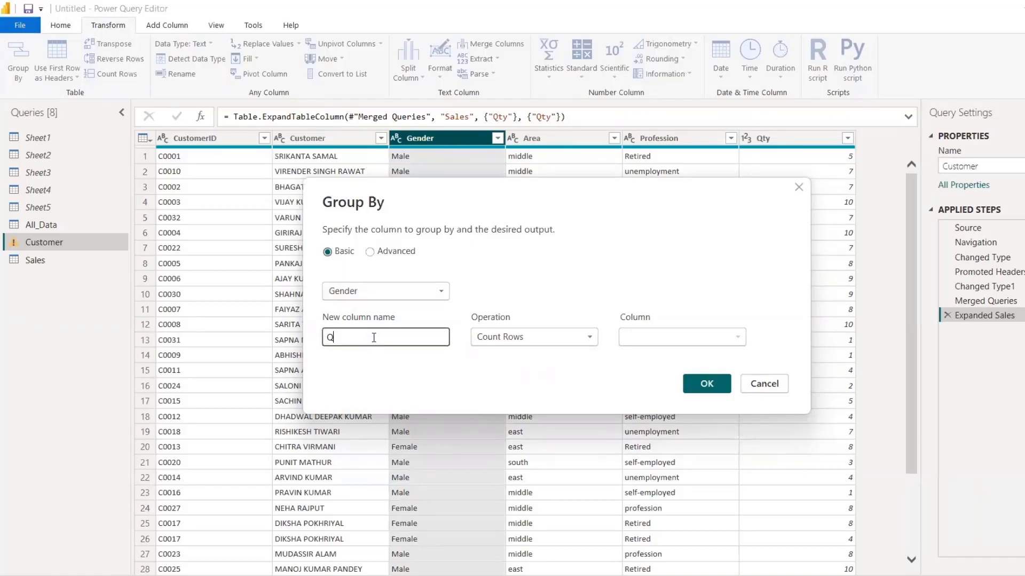
key("BackSpace")
type("Total ")
type("Cou")
key("BackSpace")
key("BackSpace")
key("BackSpace")
type("Qty")
Set the aggregation to Sum of the Qty column and complete the grouping
left_click(534, 336)
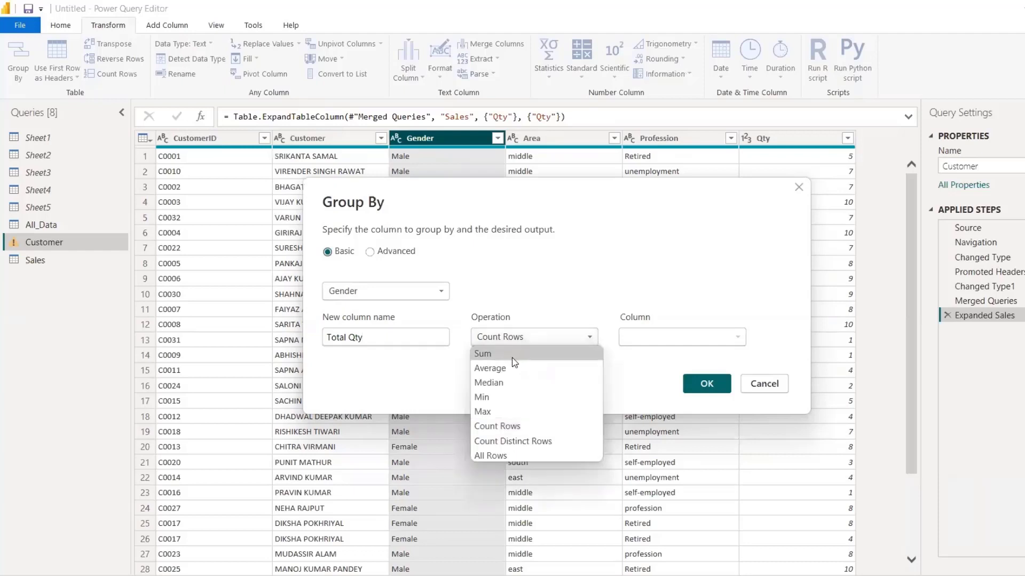
left_click(511, 354)
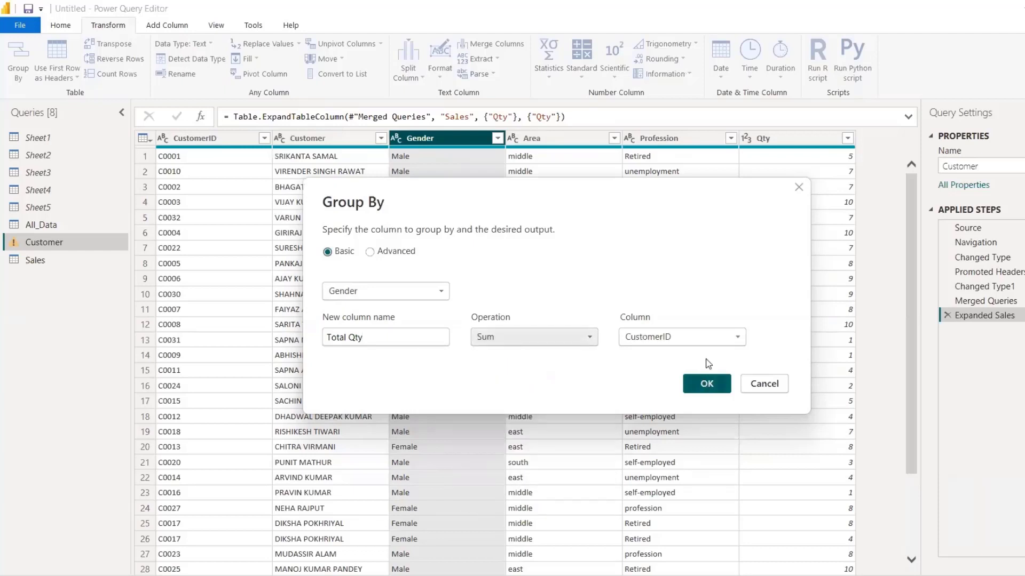
left_click(702, 335)
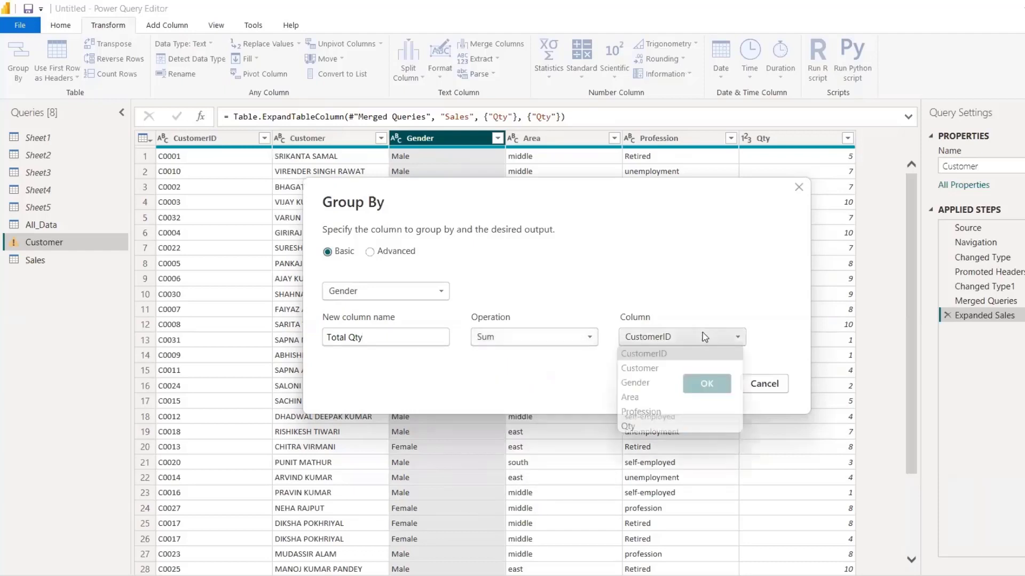
left_click(639, 425)
left_click(707, 383)
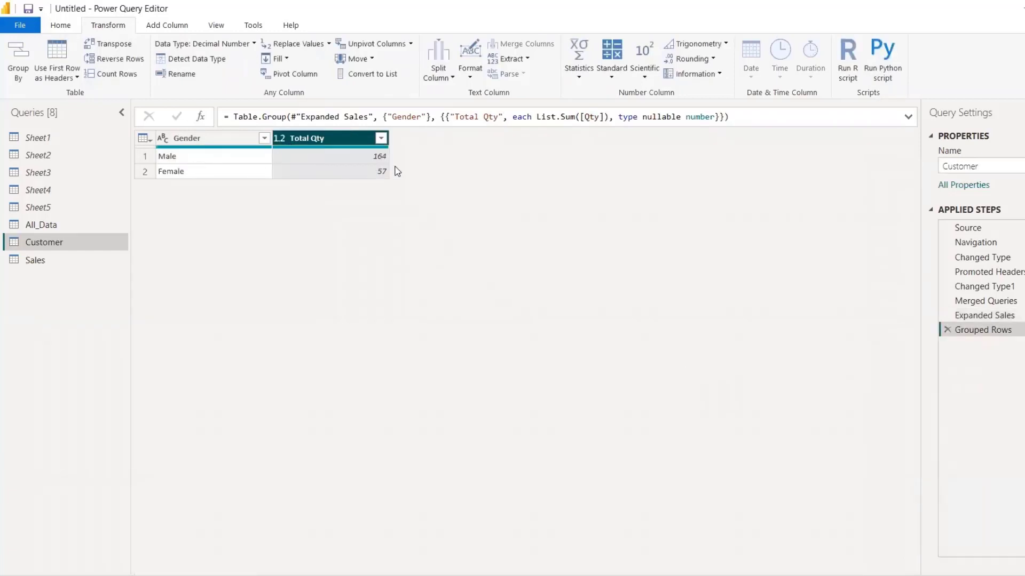
Remove the Grouped Rows step from the Customer query and set up an advanced Group By on Gender and Profession
left_click(948, 331)
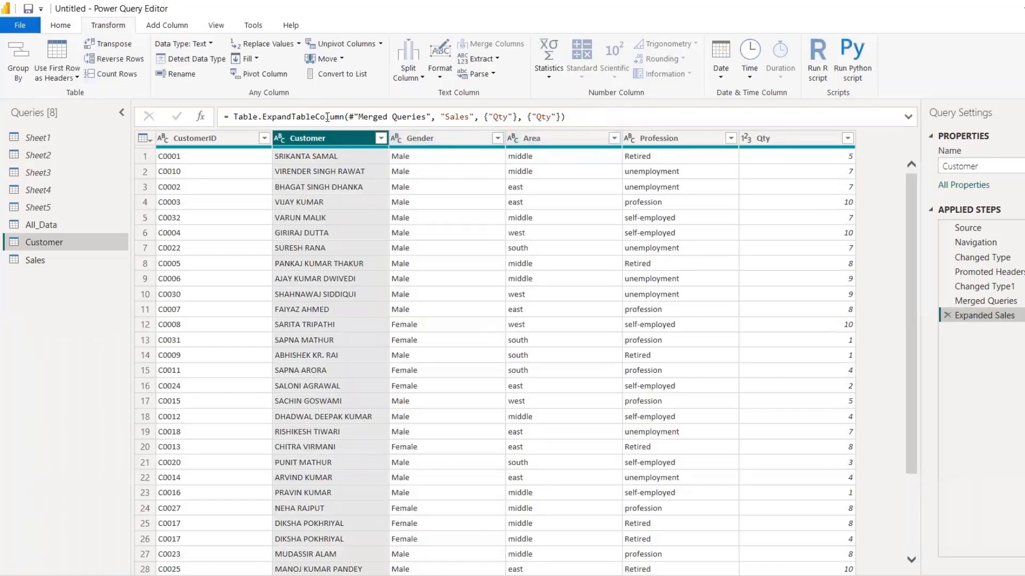
left_click(19, 76)
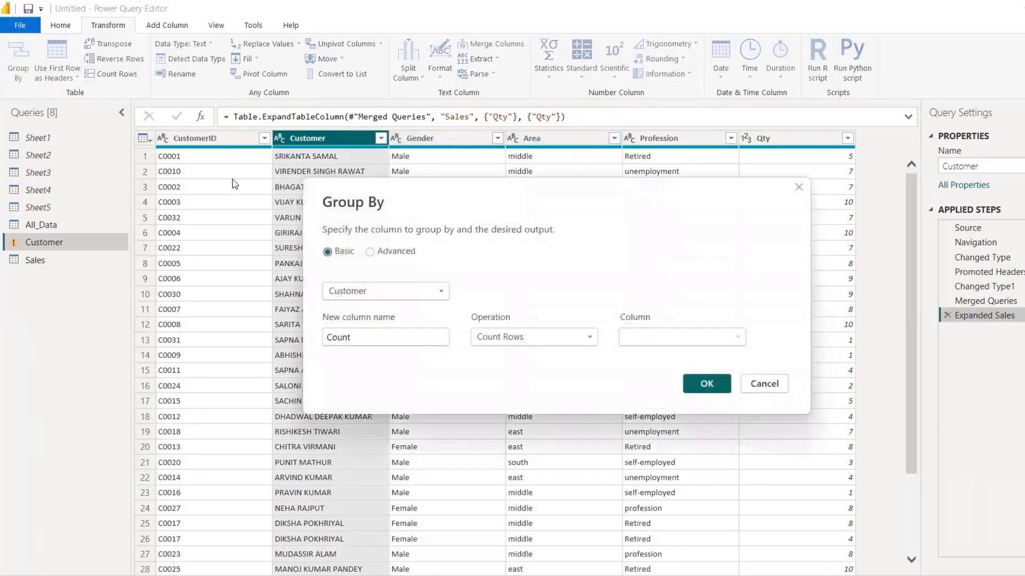
left_click(392, 251)
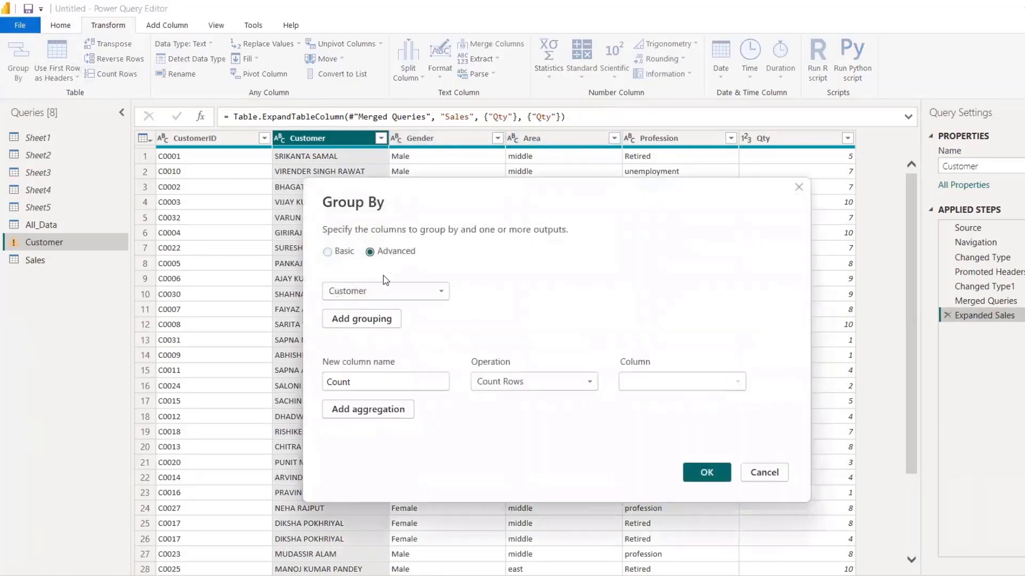
left_click(384, 293)
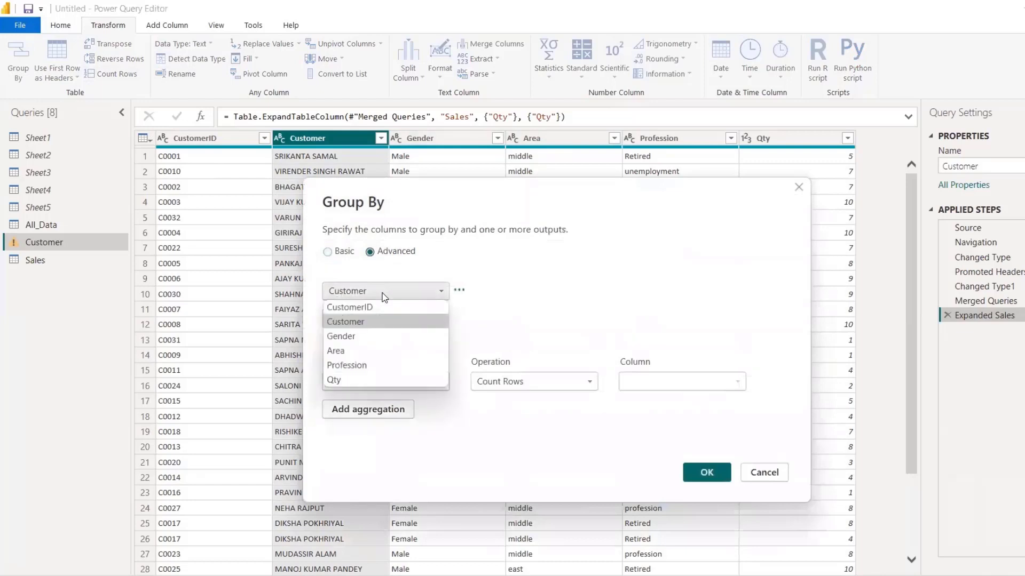
left_click(360, 338)
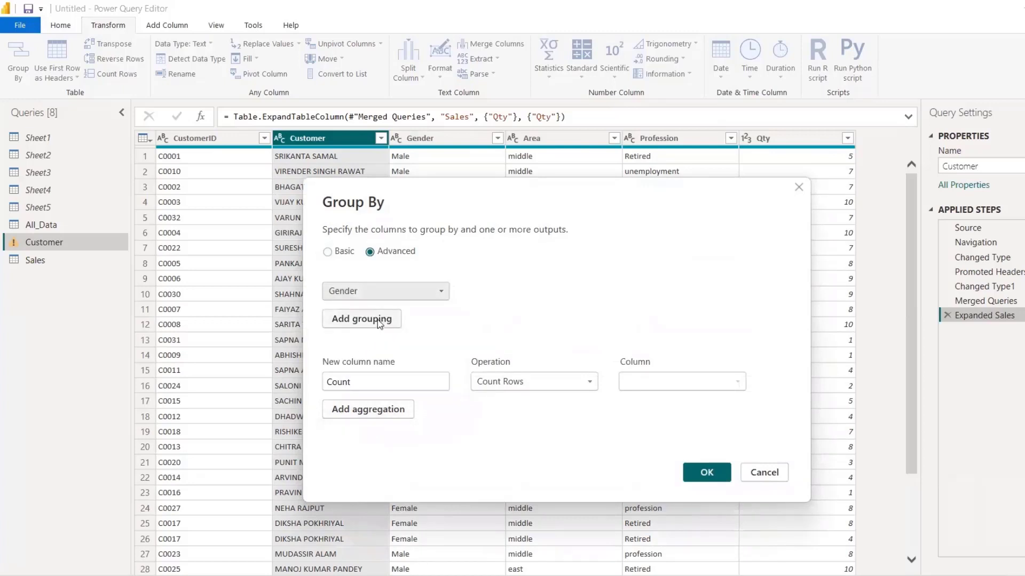
left_click(379, 321)
left_click(379, 322)
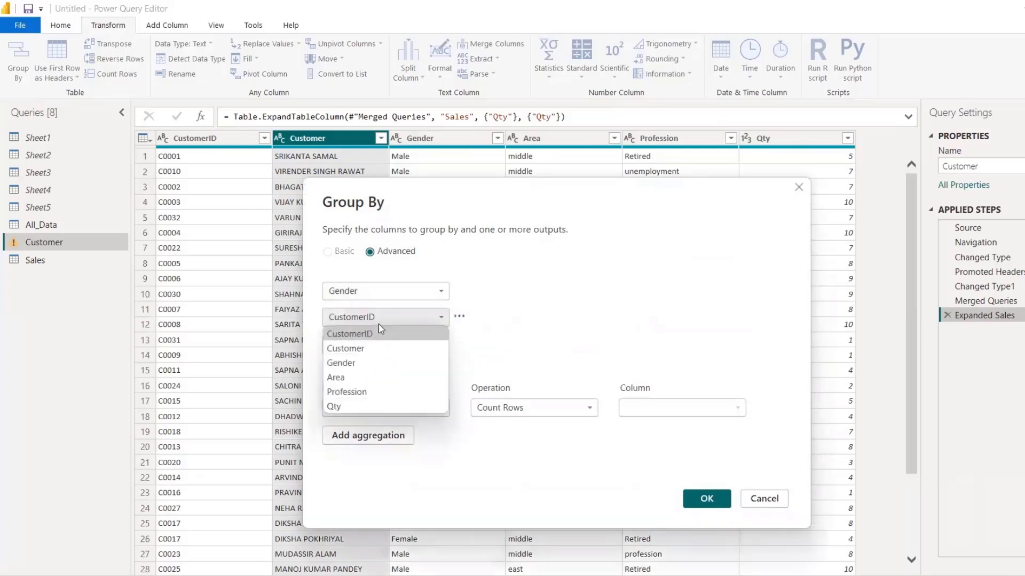
left_click(357, 393)
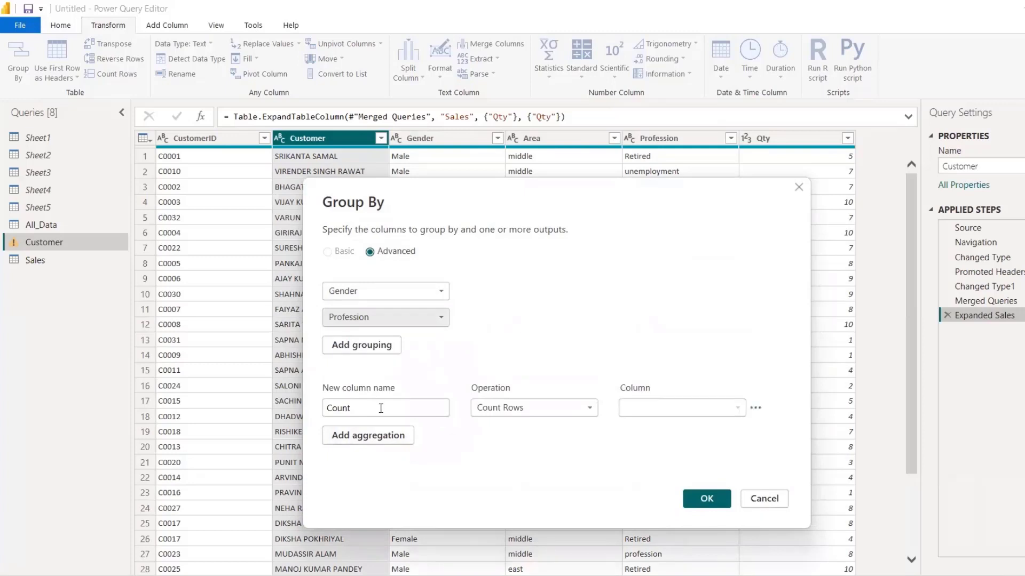
Name the aggregated column Total Qty, set it to Sum of the Qty column, and complete the grouping
left_click_drag(381, 408, 313, 408)
type("Q")
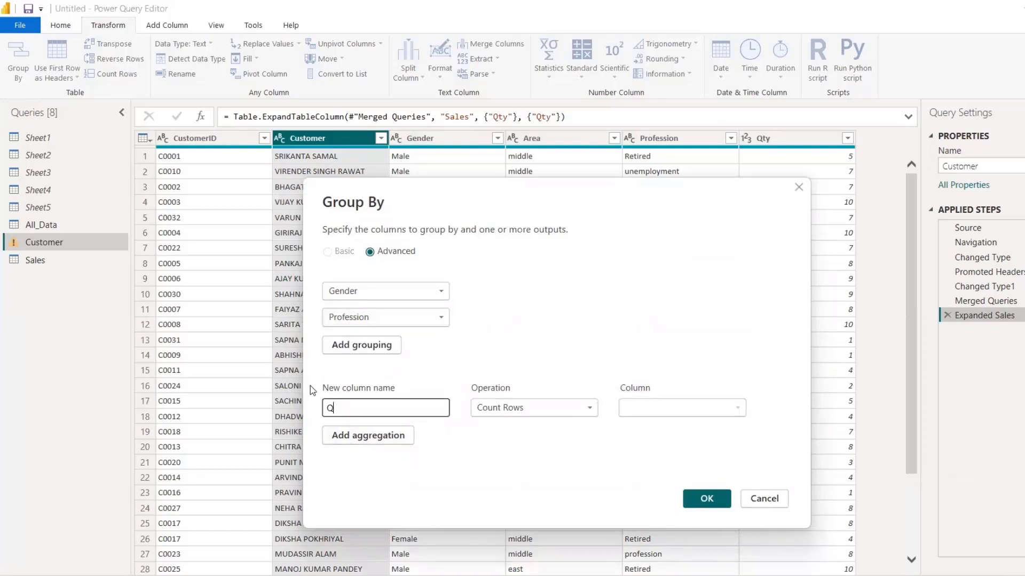
type("otal Qty")
left_click(561, 412)
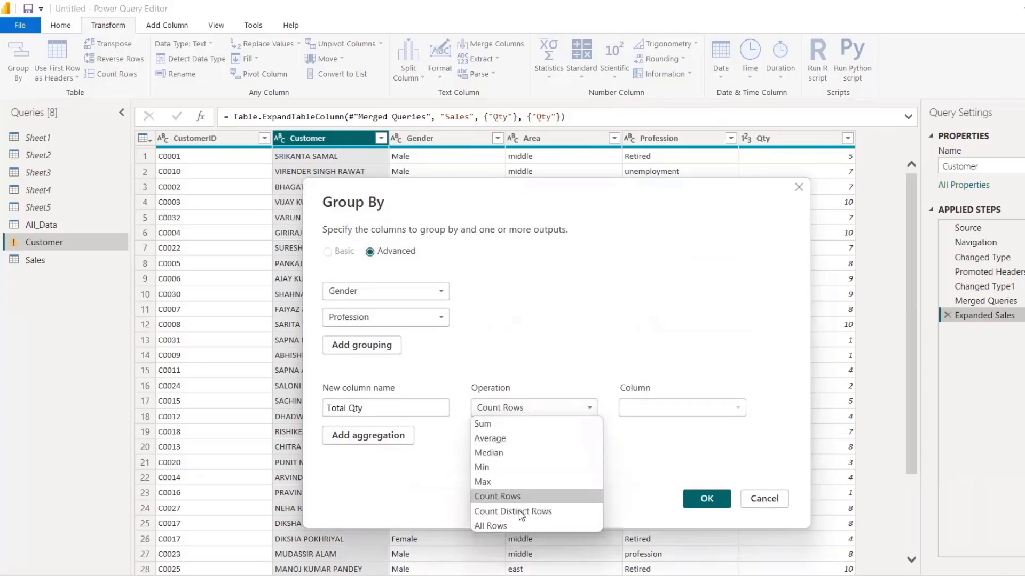
left_click(498, 426)
left_click(642, 412)
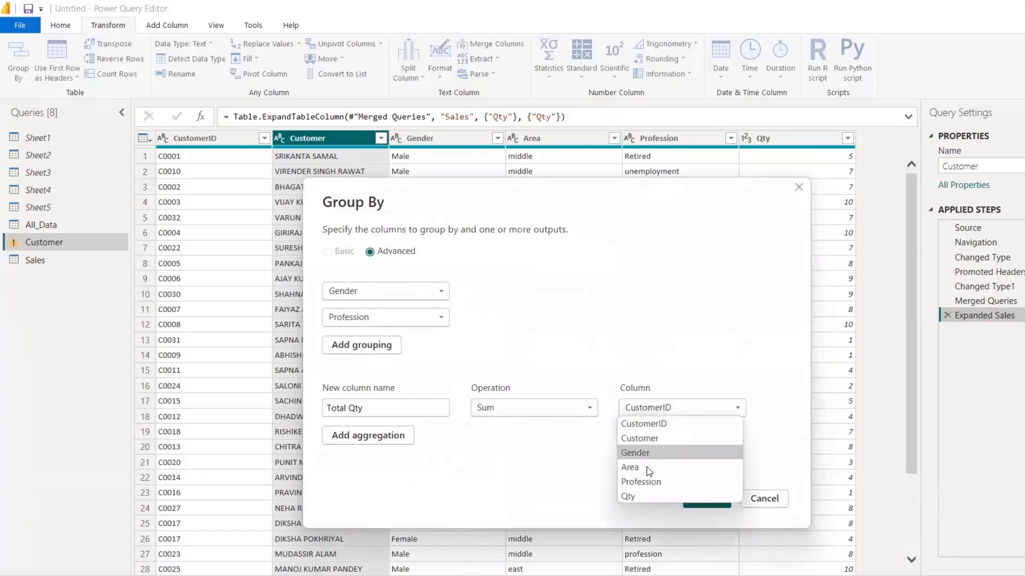
left_click(638, 497)
left_click(693, 499)
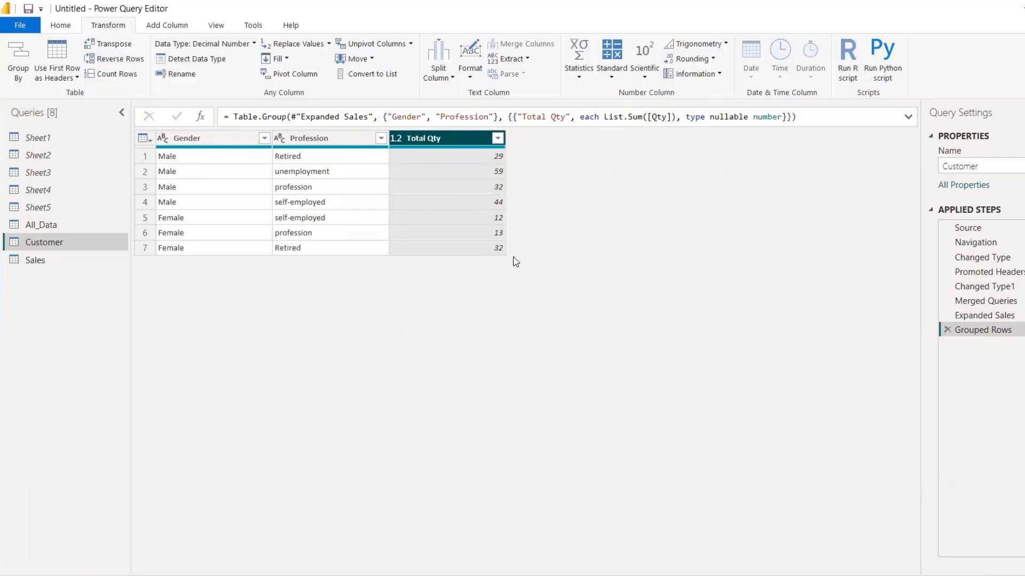
Switch to the Topics workbook in Excel and mark Group by and Use Header as Row as Done in D3 and D4
key("alt+Tab")
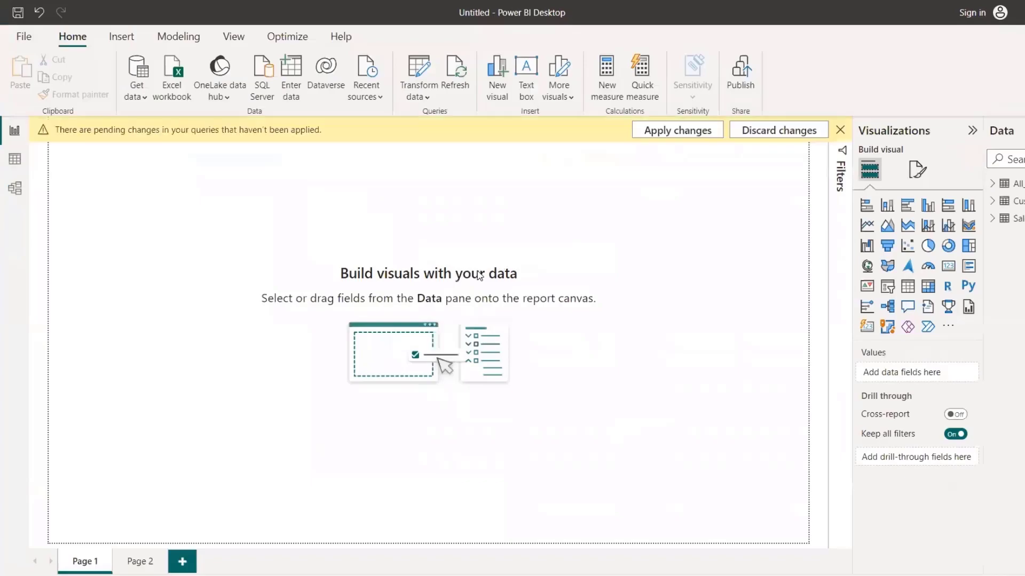
key("alt+Tab")
key("Tab")
type("Dn")
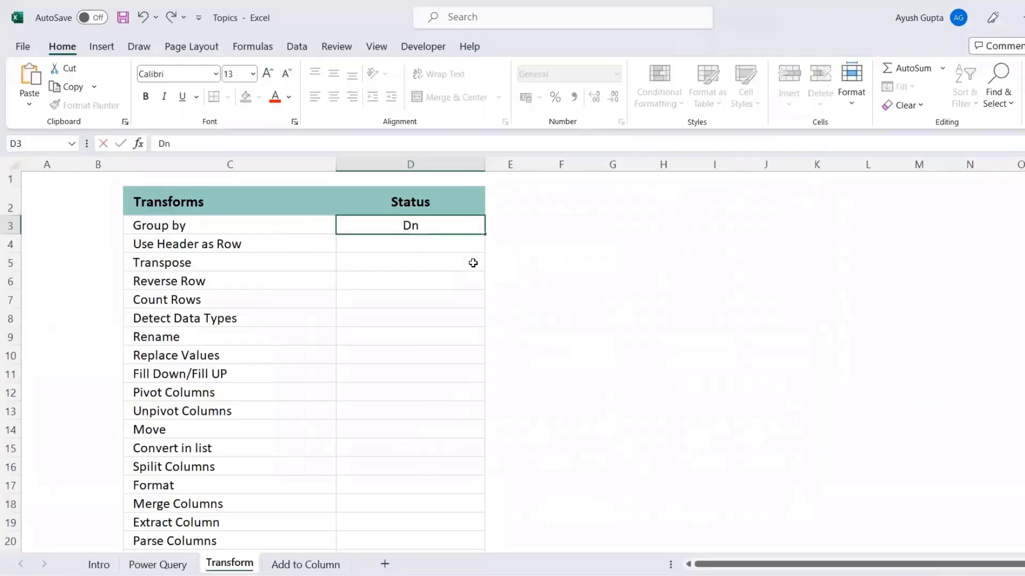
key("BackSpace")
type("one")
key("Return")
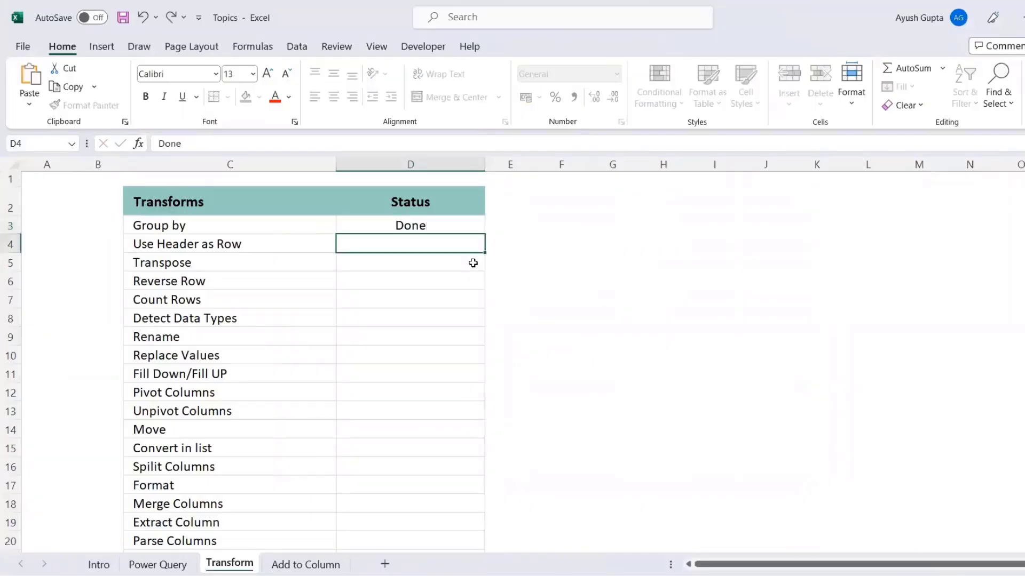
type("Done")
key("Return")
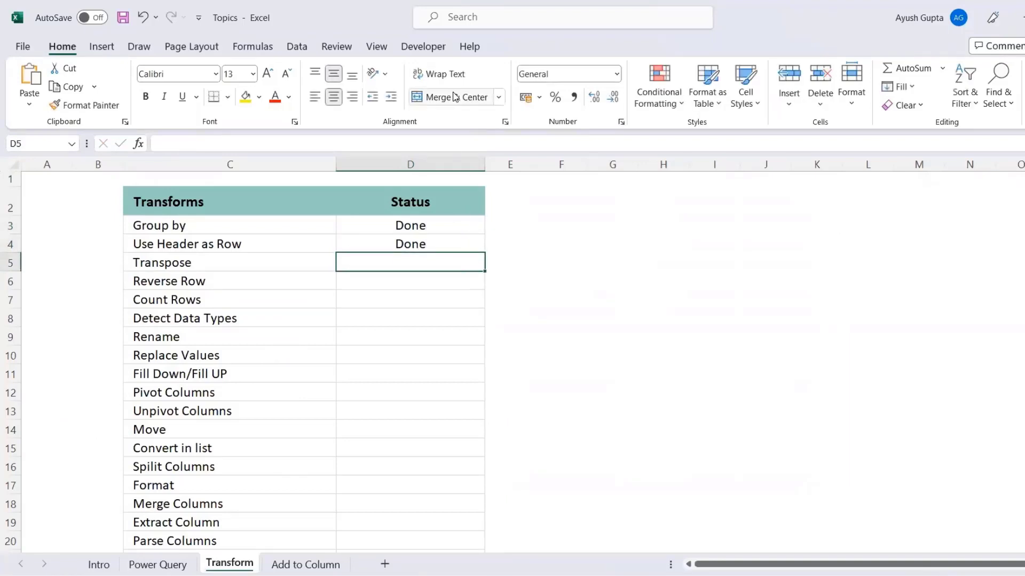
Enter the sample table headers Month, 2021 and 2022 in cells G3 to I3 of the Transform sheet
key("alt+Tab")
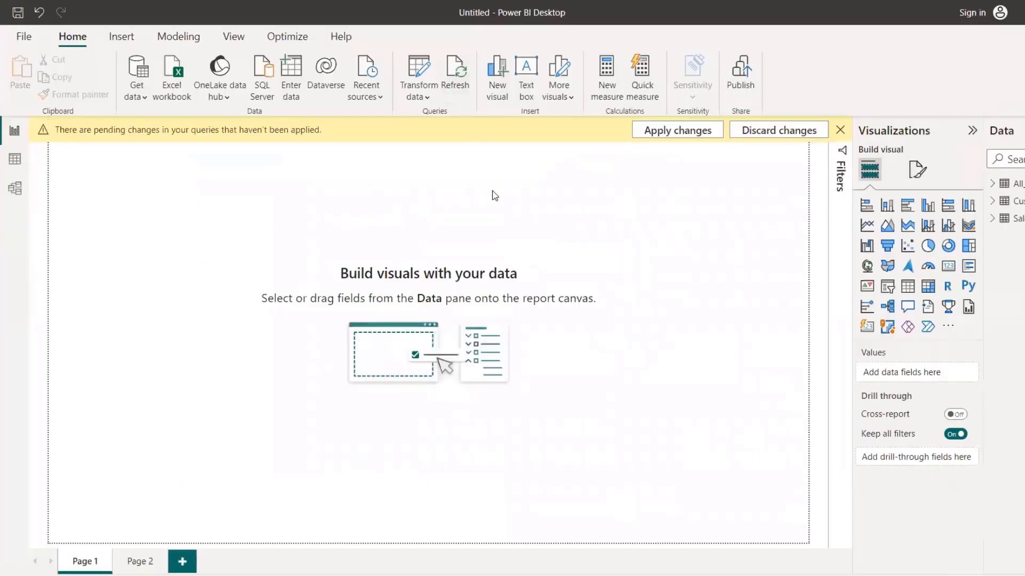
key("alt+Tab")
left_click(596, 278)
left_click(622, 224)
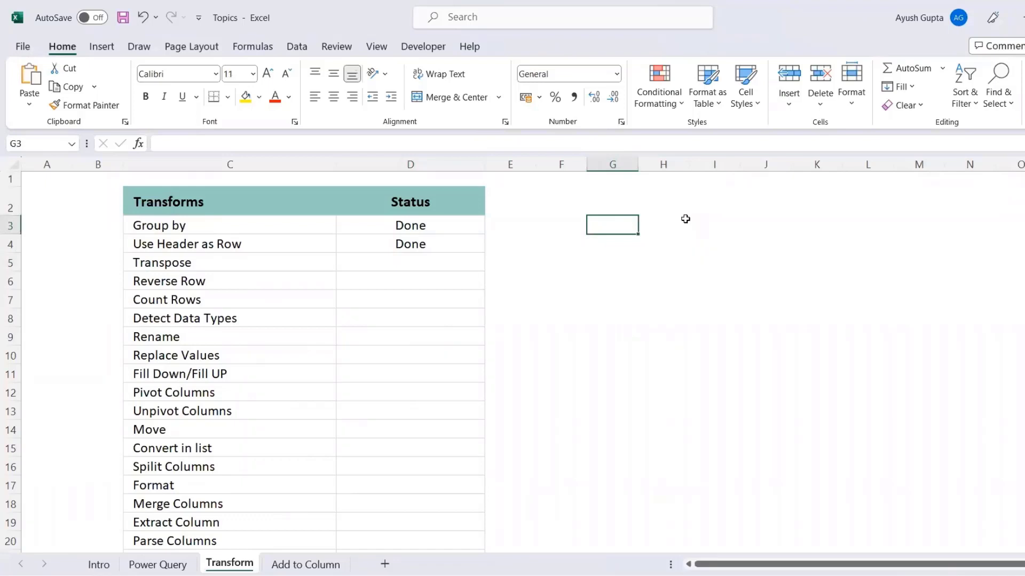
type("Month")
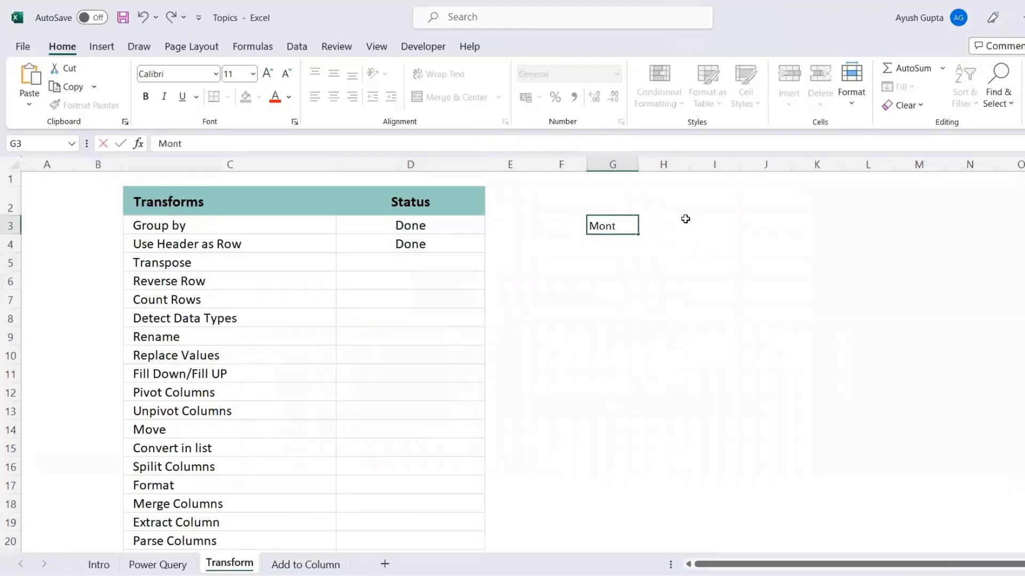
key("Tab")
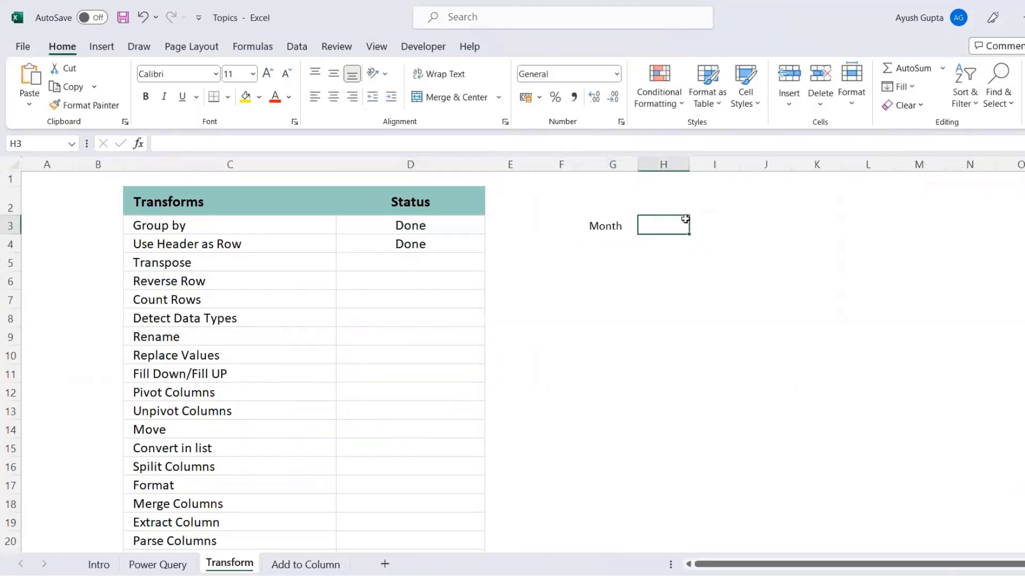
type("2021")
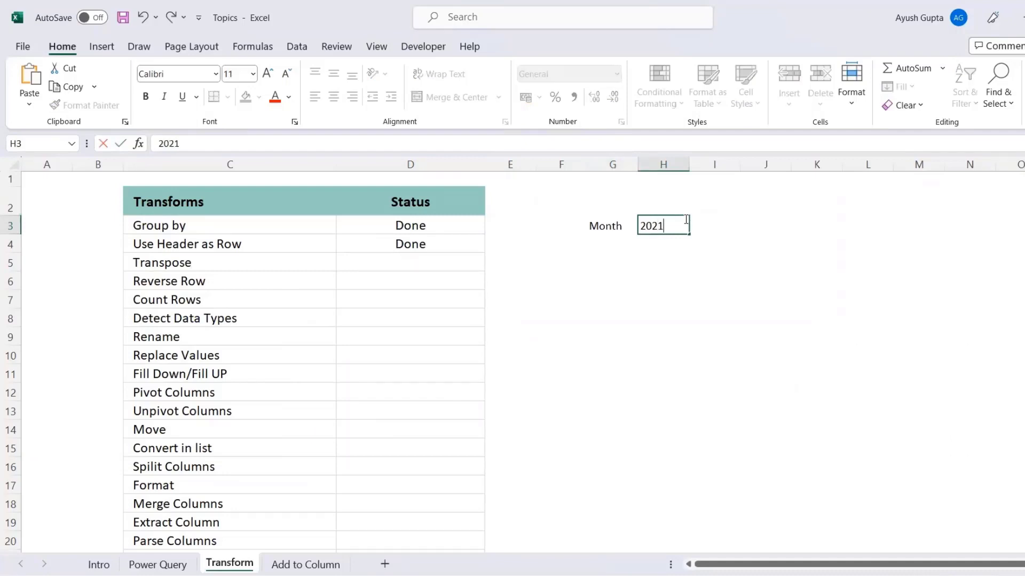
key("Tab")
type("30")
key("BackSpace")
key("BackSpace")
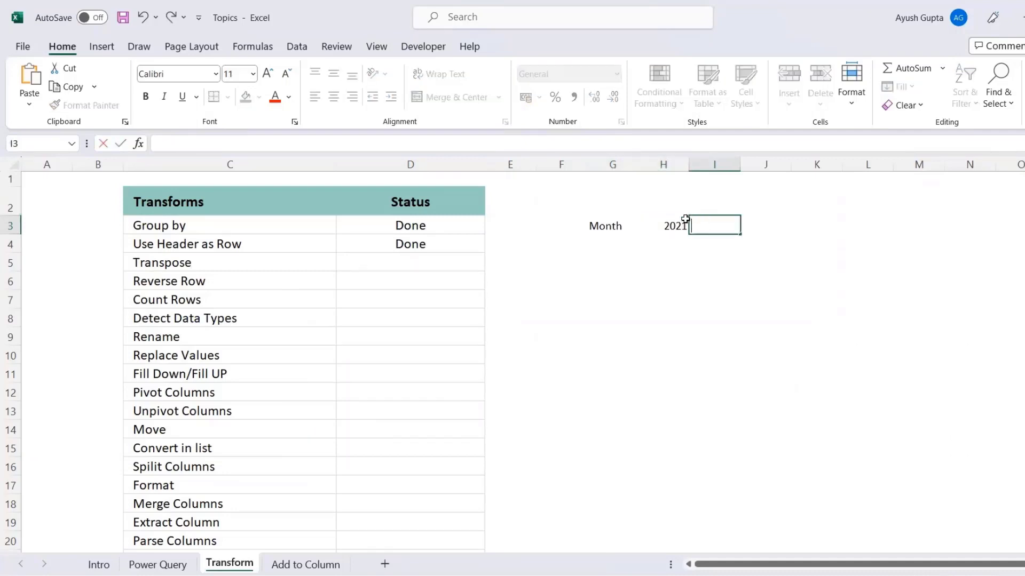
type("2022")
key("Return")
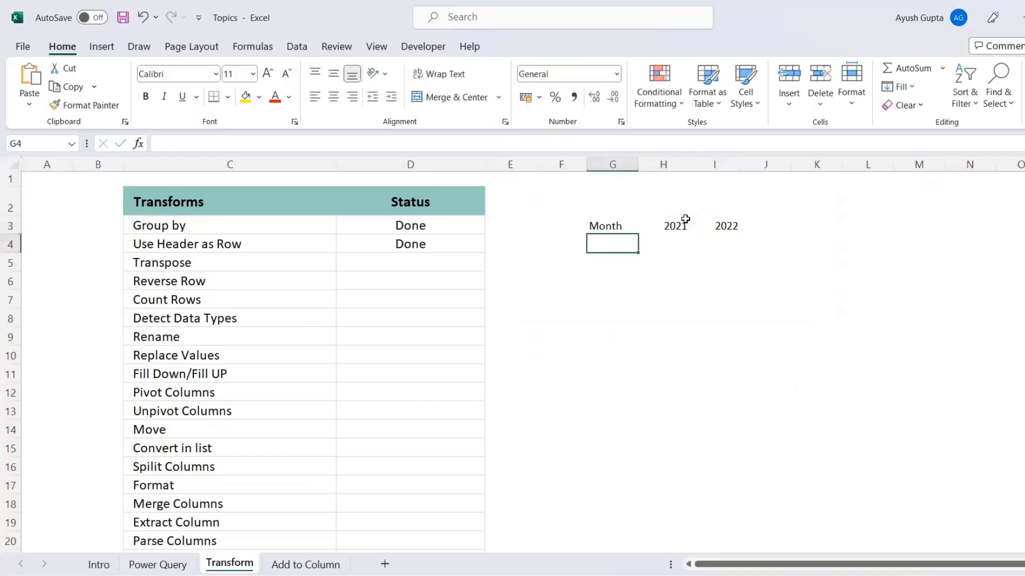
Enter Jan in G4 and fill the month series down to Jun in G9
type("Jan")
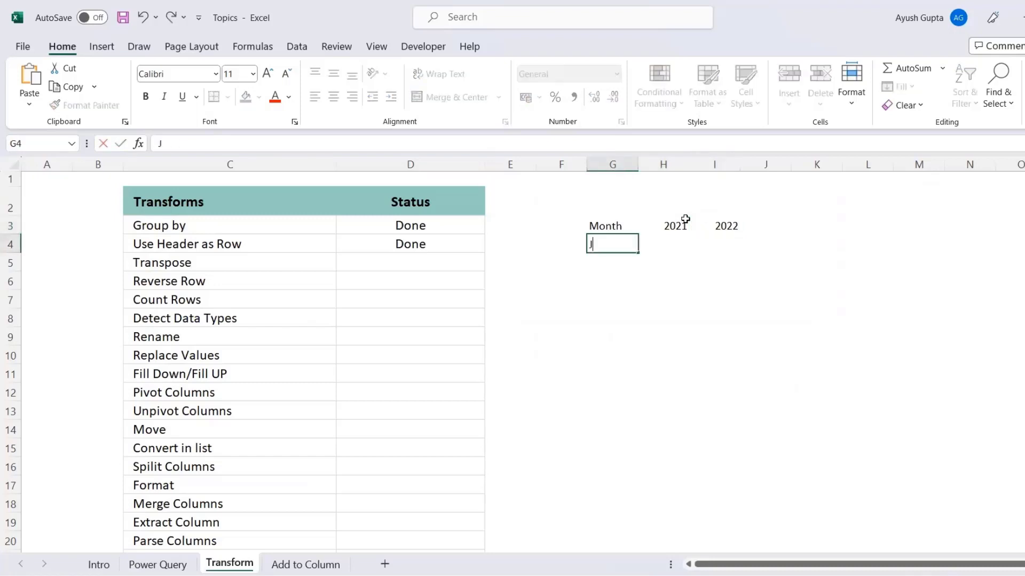
left_click_drag(638, 252, 636, 343)
left_click(647, 356)
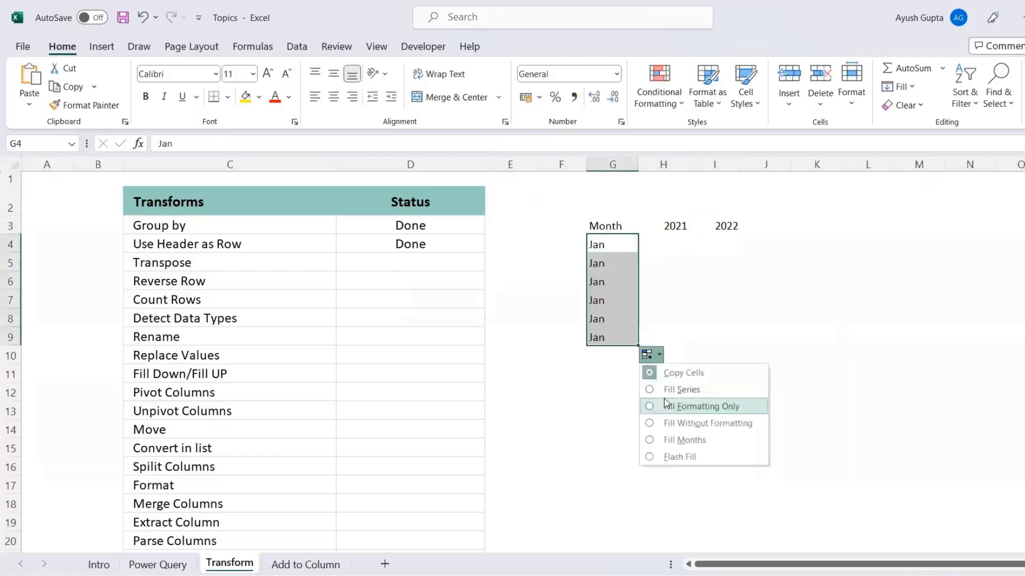
left_click(665, 320)
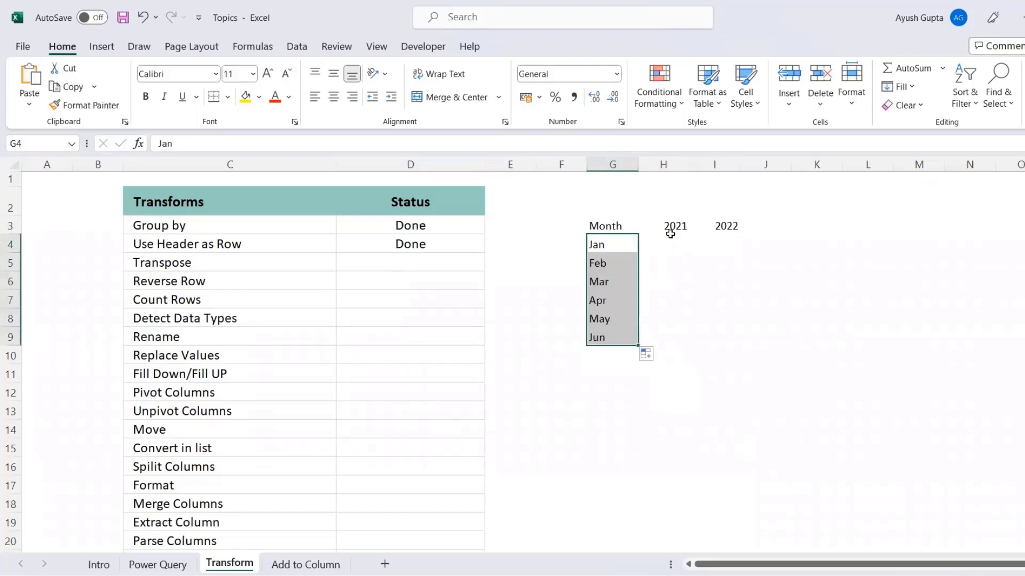
Fill H4:I9 with random whole numbers kept as values, and center the contents of the table G3:I9
left_click_drag(667, 243, 725, 344)
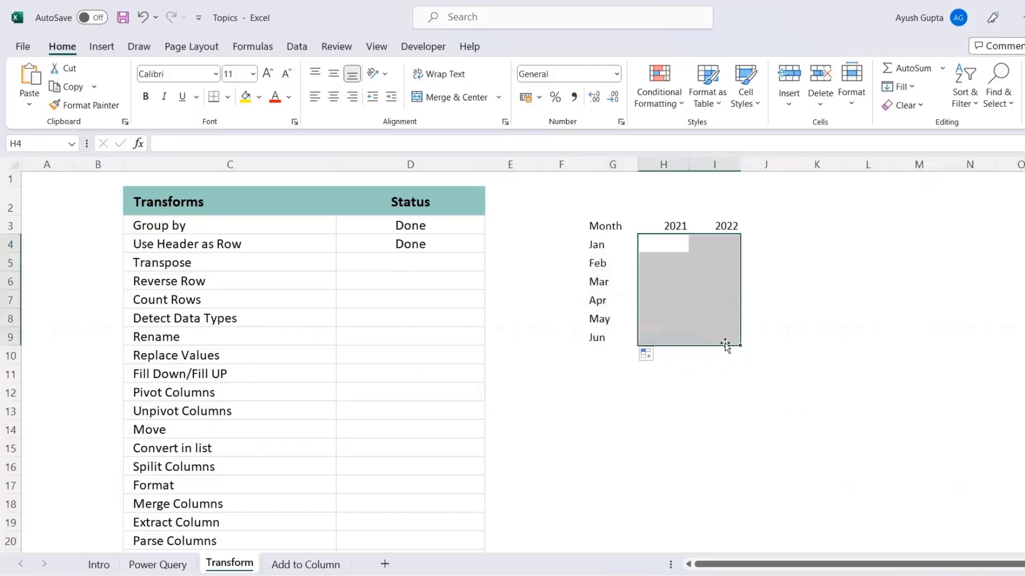
type("=rand")
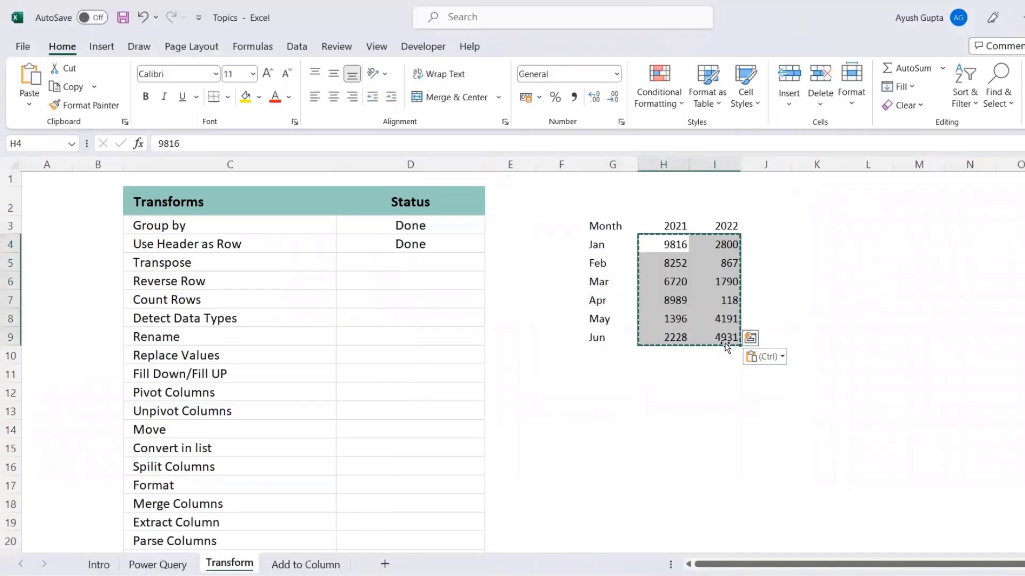
left_click_drag(594, 228, 726, 339)
left_click(334, 96)
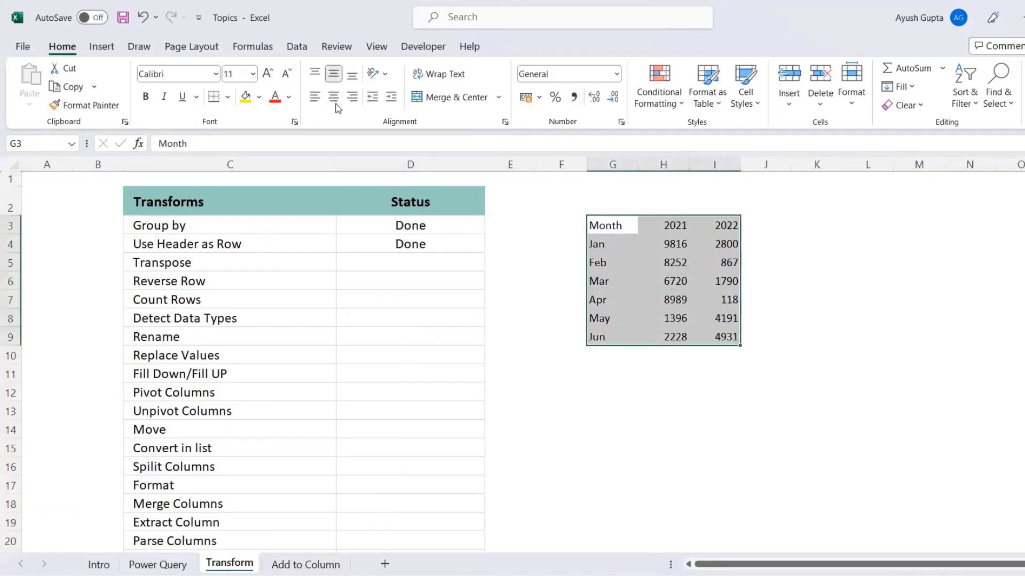
left_click(560, 280)
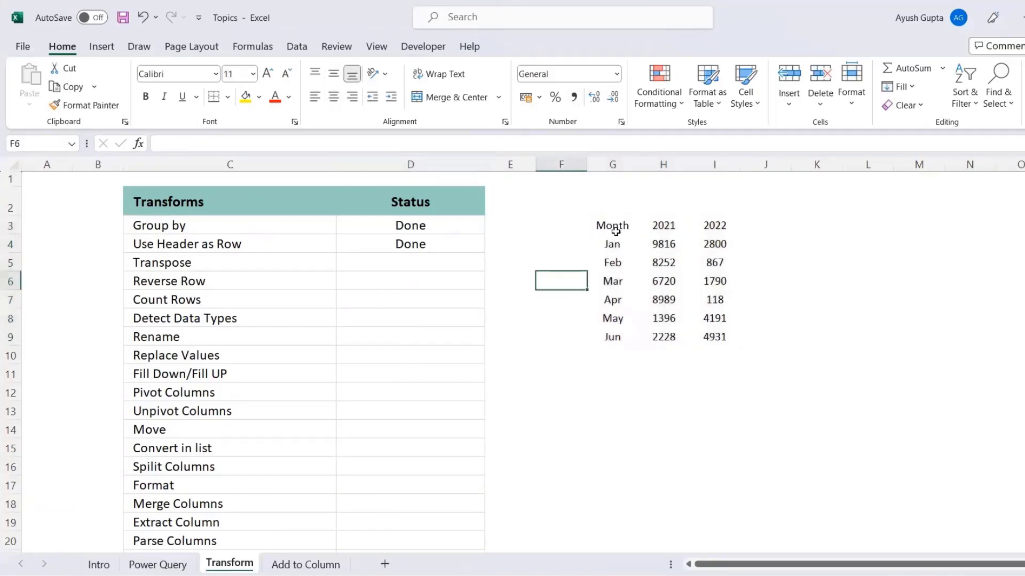
Label the sample table by entering Desire in cell H2 above it
left_click_drag(616, 231, 709, 334)
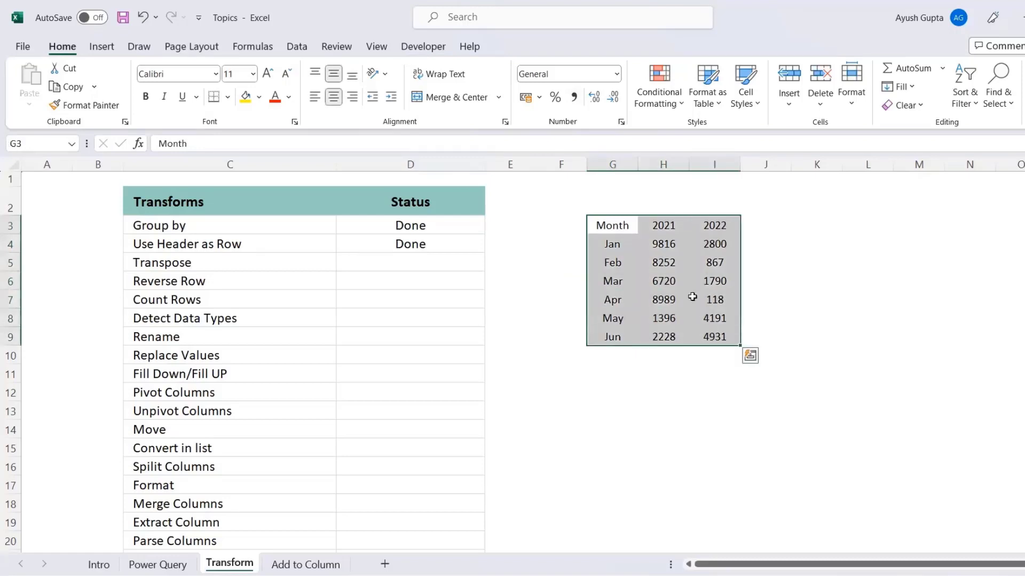
key("ctrl+c")
left_click(647, 198)
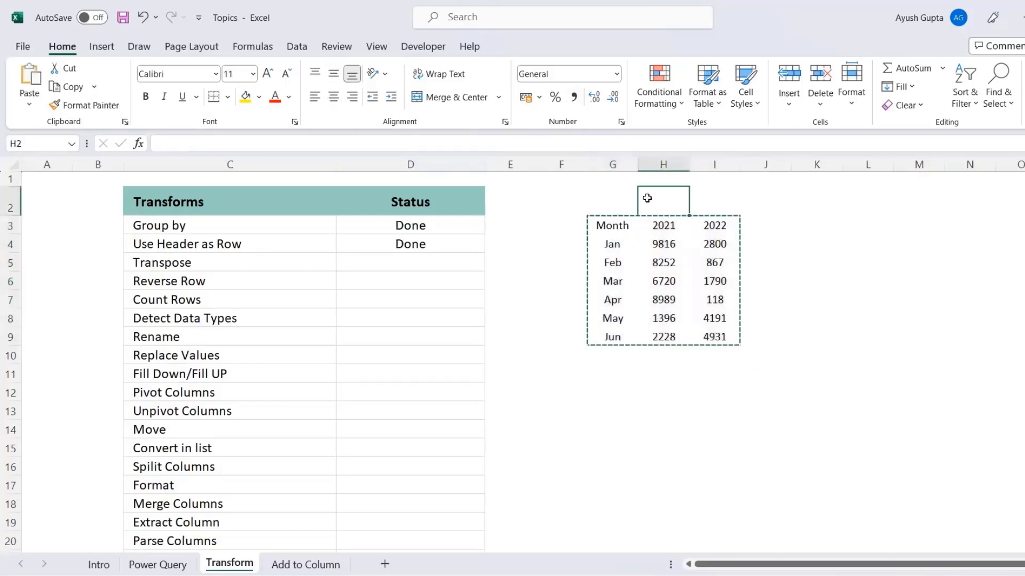
type("Desi")
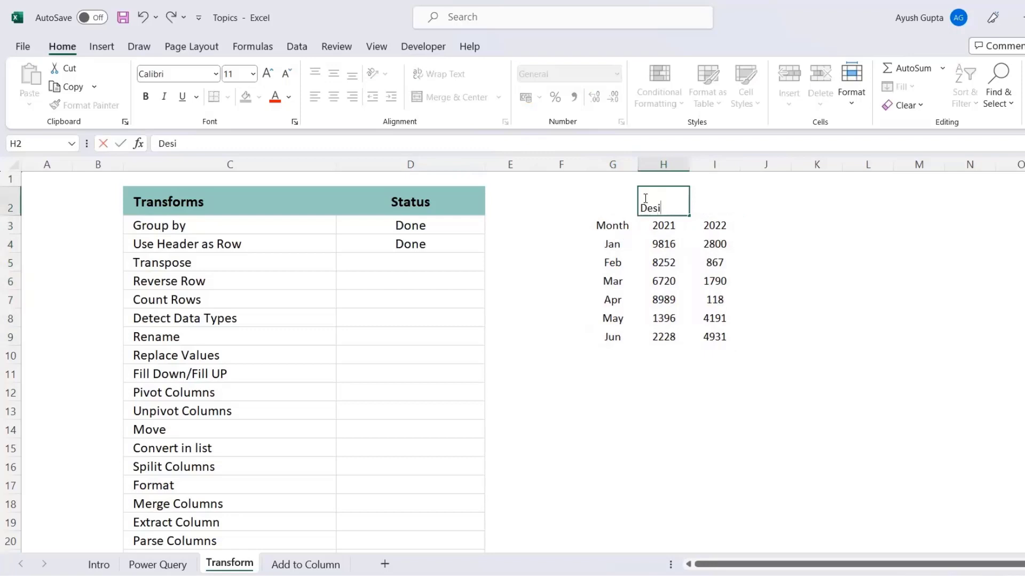
type("re")
key("Return")
Copy the sample table G3:I9 and paste it transposed as values starting at cell K9
left_click(615, 228)
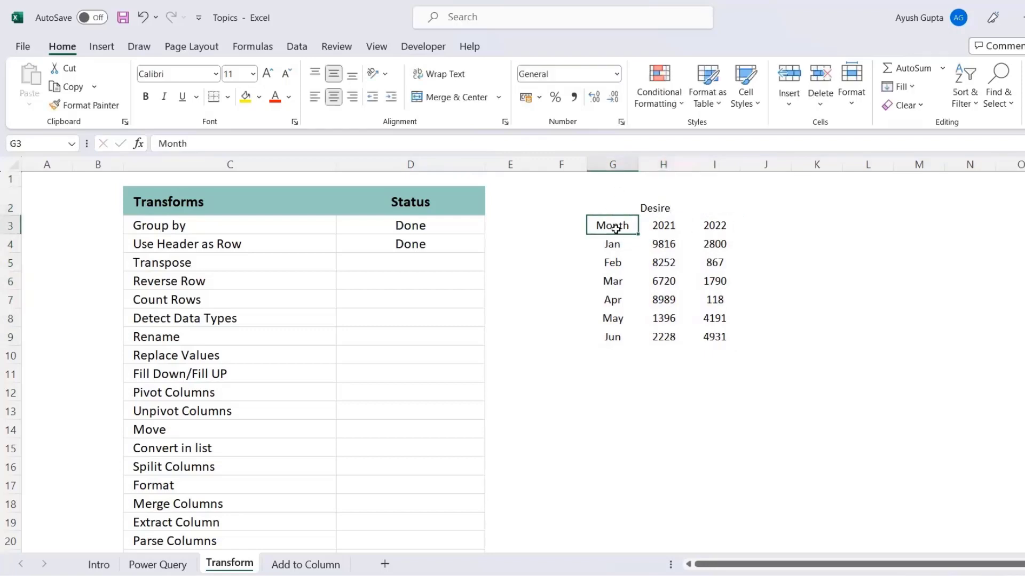
left_click_drag(615, 229, 707, 328)
key("ctrl+c")
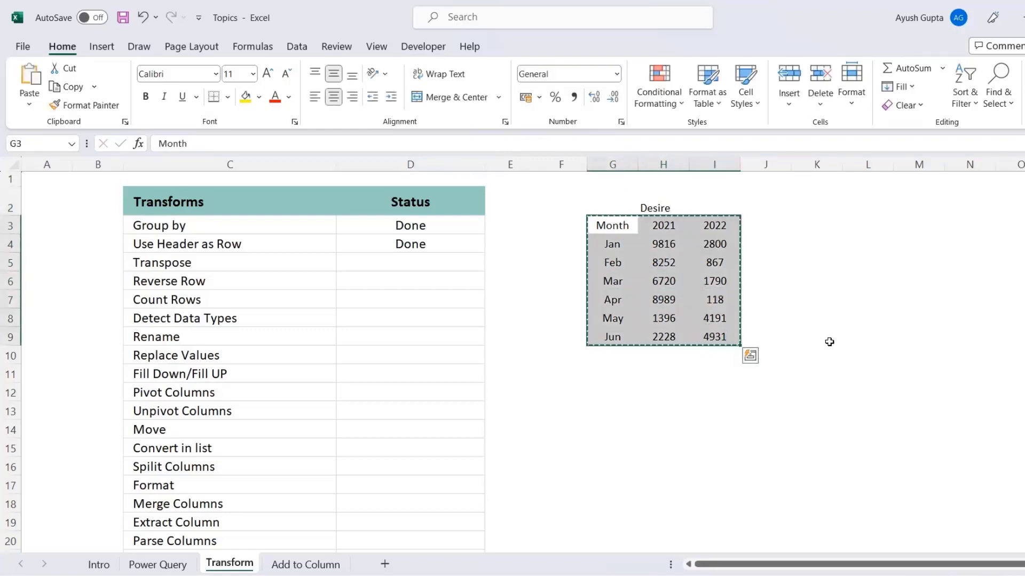
left_click(828, 342)
key("ctrl+alt+v")
key("e")
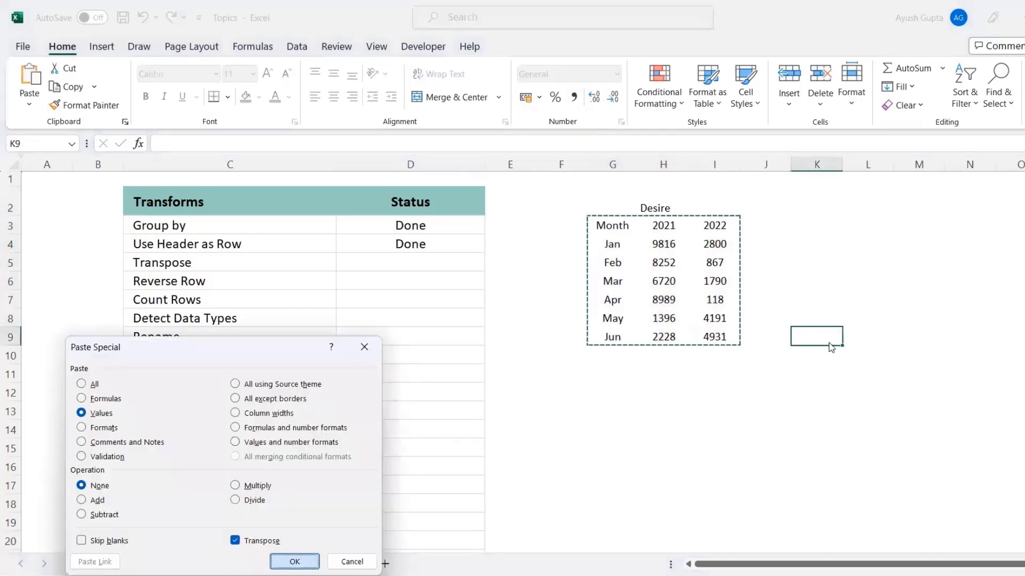
key("Return")
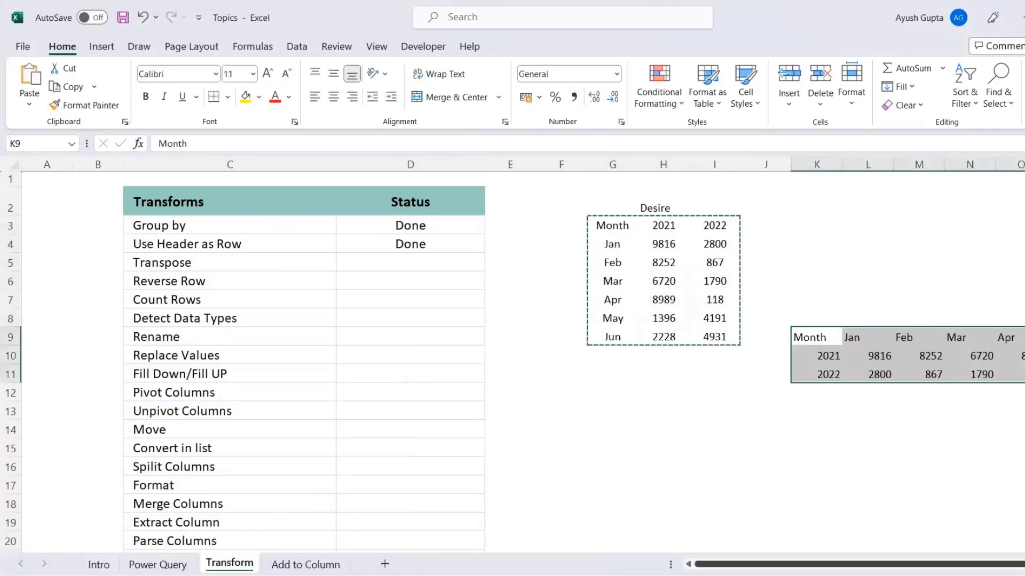
Move the transposed table from K9 to start at G11, below the original sample table
scroll(984, 385, "right", 1)
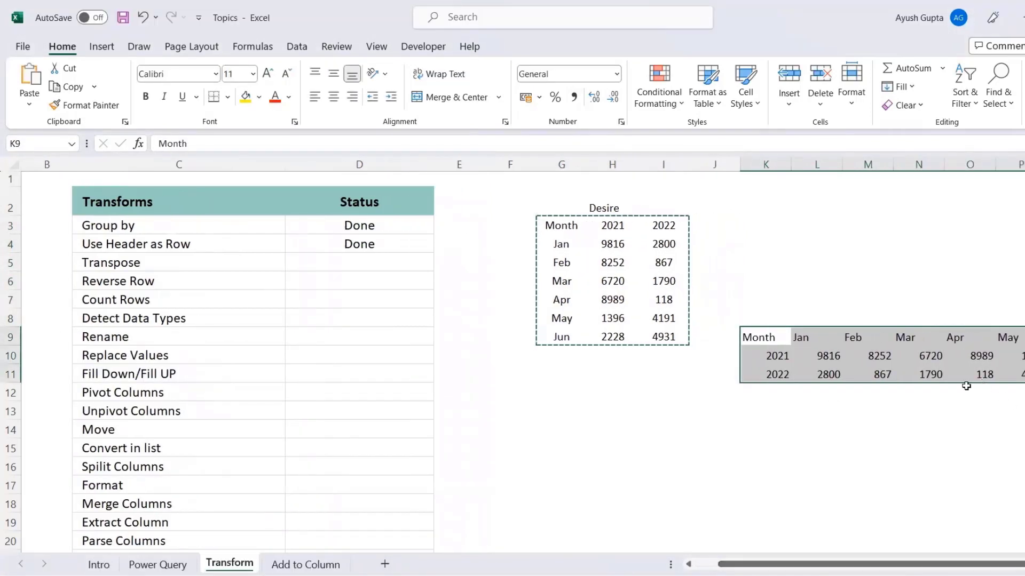
key("ctrl+c")
left_click(573, 375)
key("ctrl+v")
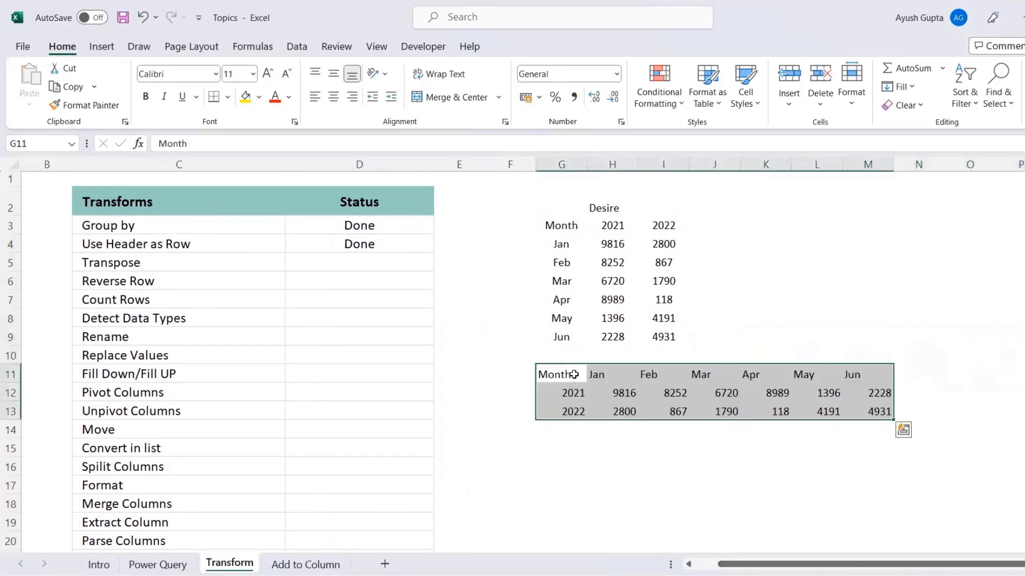
left_click(582, 424)
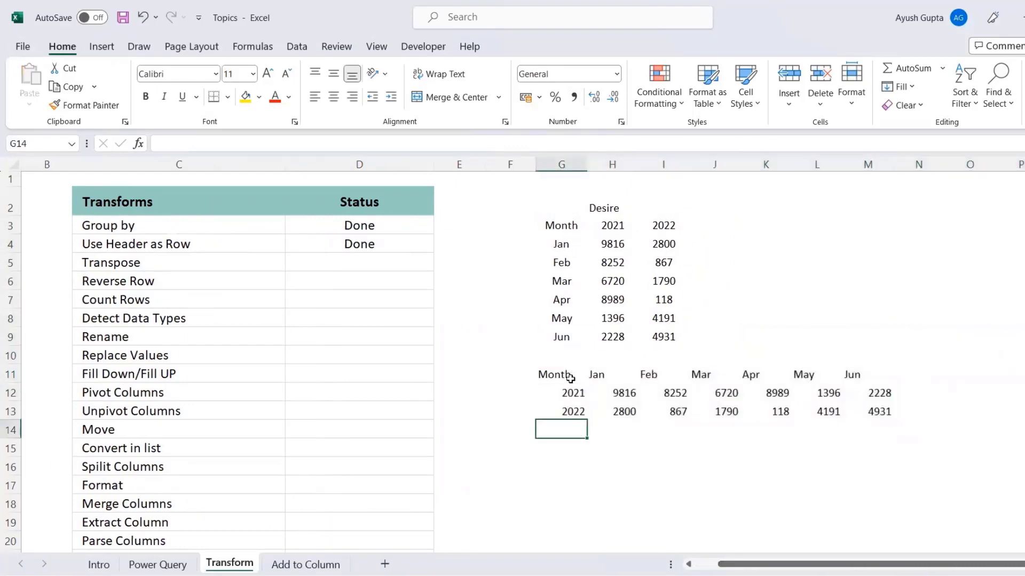
Copy the transposed table G11:M13, switch to Power BI Desktop, and paste it into a new manually entered table
left_click_drag(570, 377, 860, 423)
key("ctrl+c")
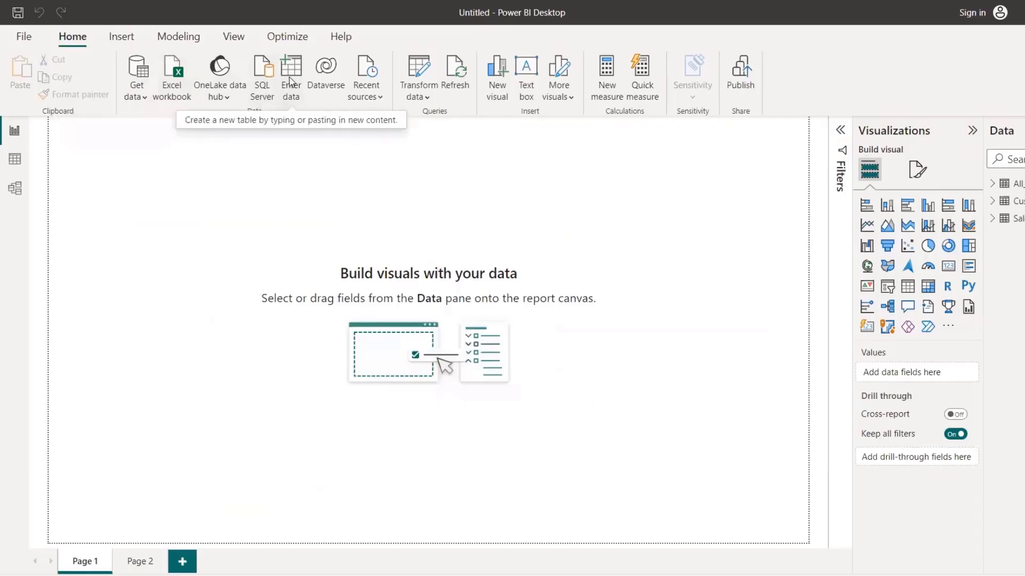
left_click(290, 79)
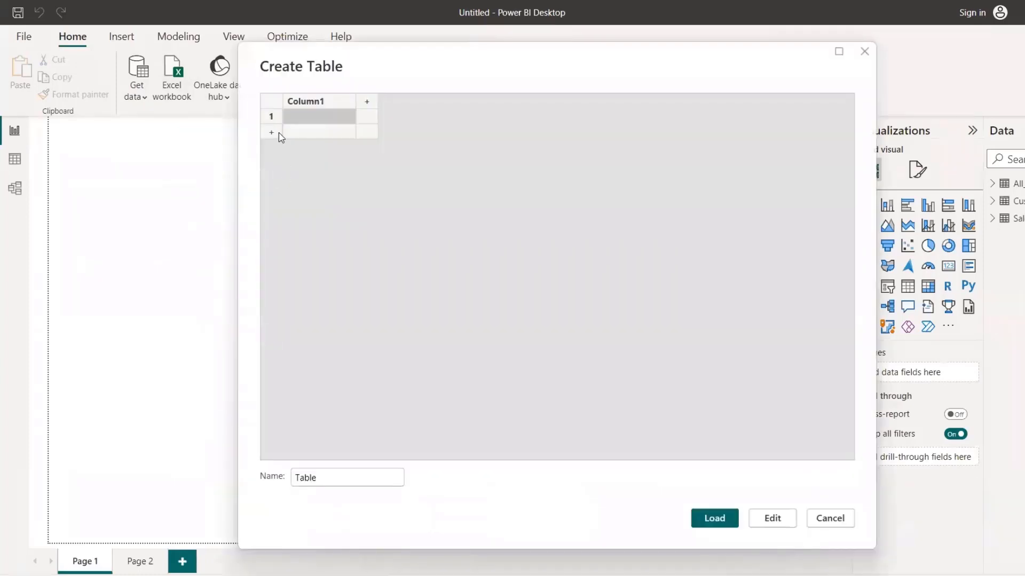
left_click(273, 106)
key("ctrl+v")
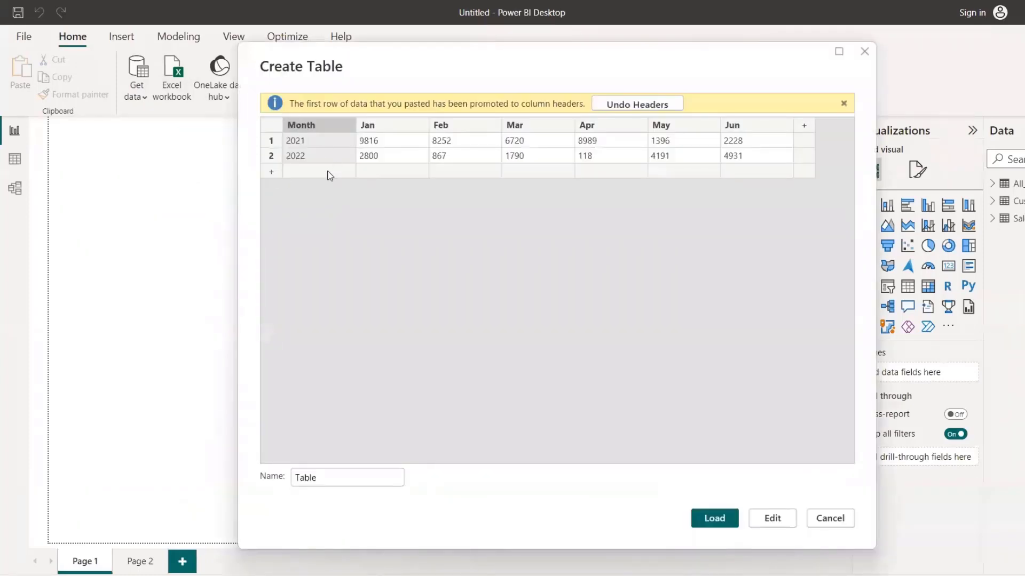
Name the new table Transpose_Table and load it into the report
left_click_drag(320, 478, 253, 472)
type("Transpose_")
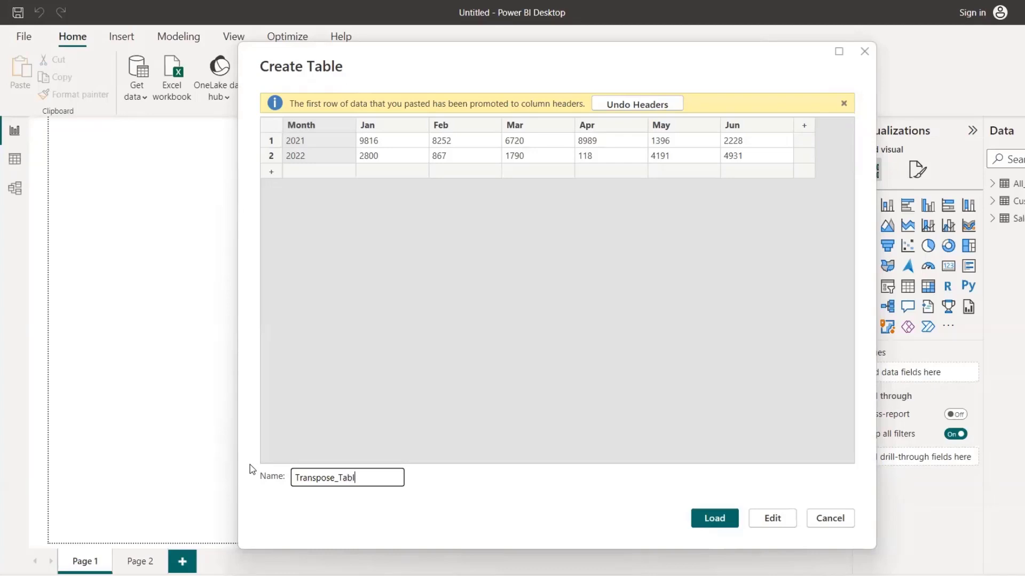
left_click(713, 517)
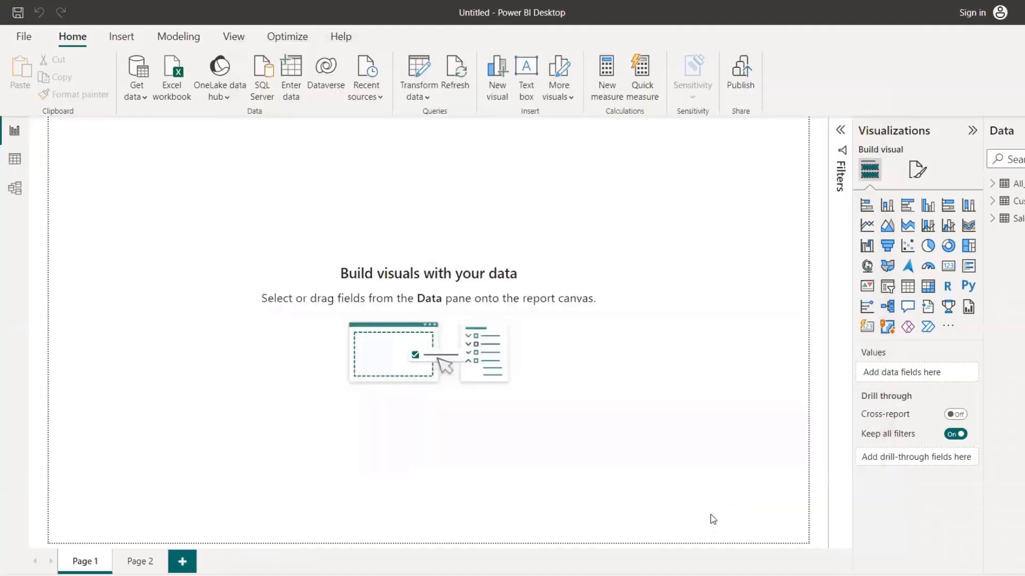
Open the Power Query Editor and remove the Changed Type step from the Transpose_Table query
left_click(418, 94)
left_click(436, 121)
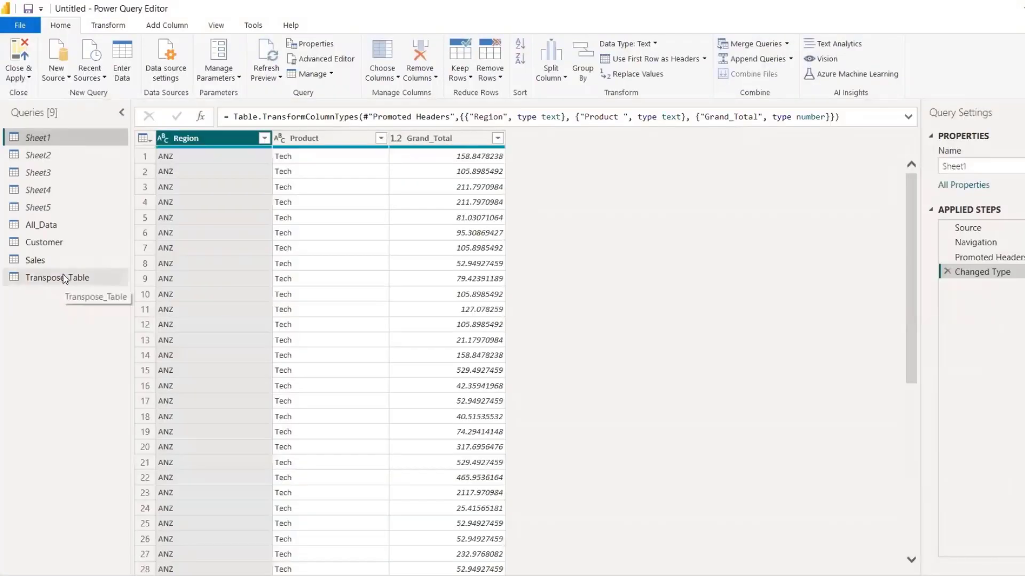
left_click(65, 278)
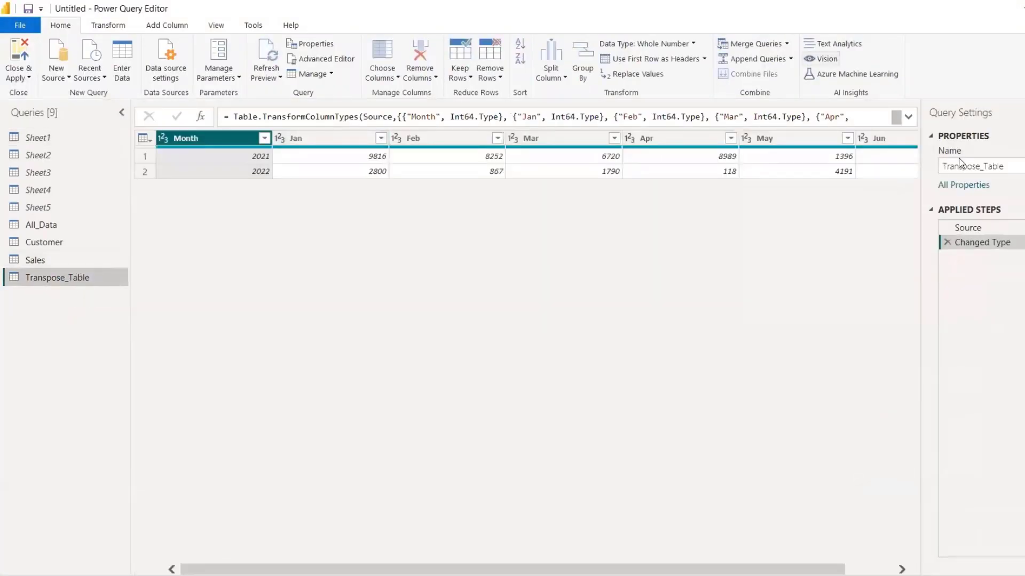
left_click(945, 243)
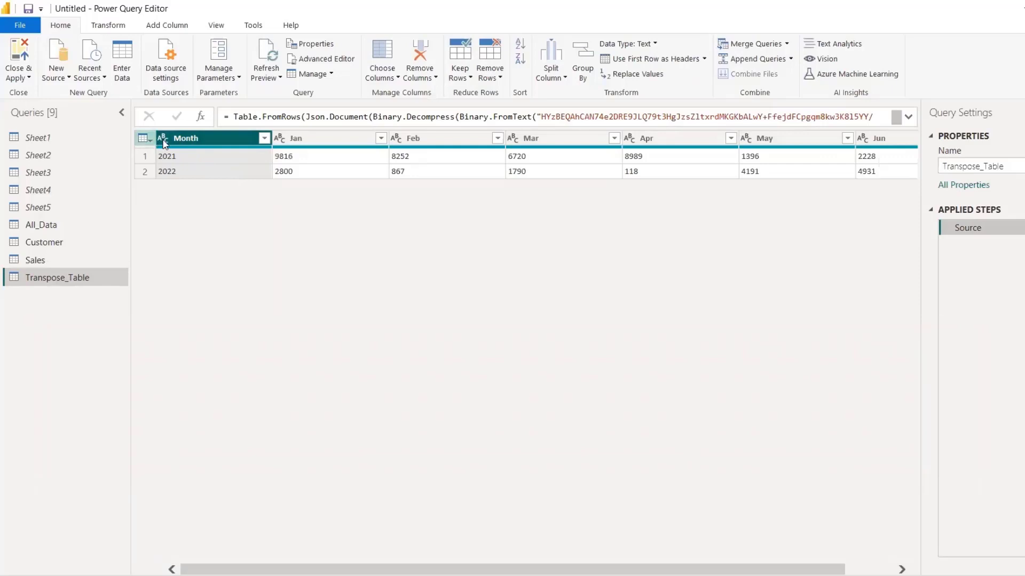
Try Transpose directly on Transpose_Table, and remove the Transposed Table step
left_click(105, 25)
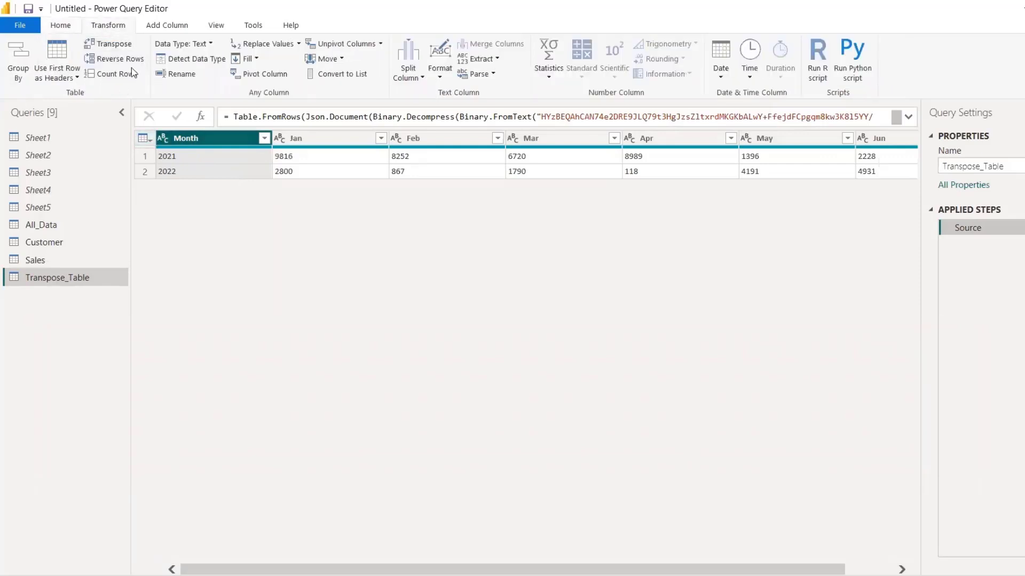
left_click(112, 43)
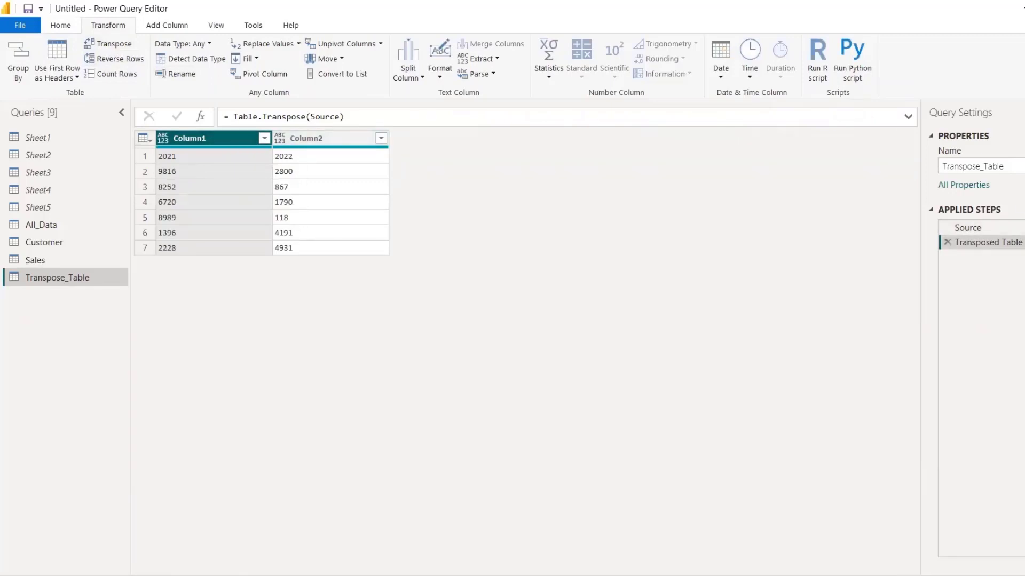
left_click(947, 243)
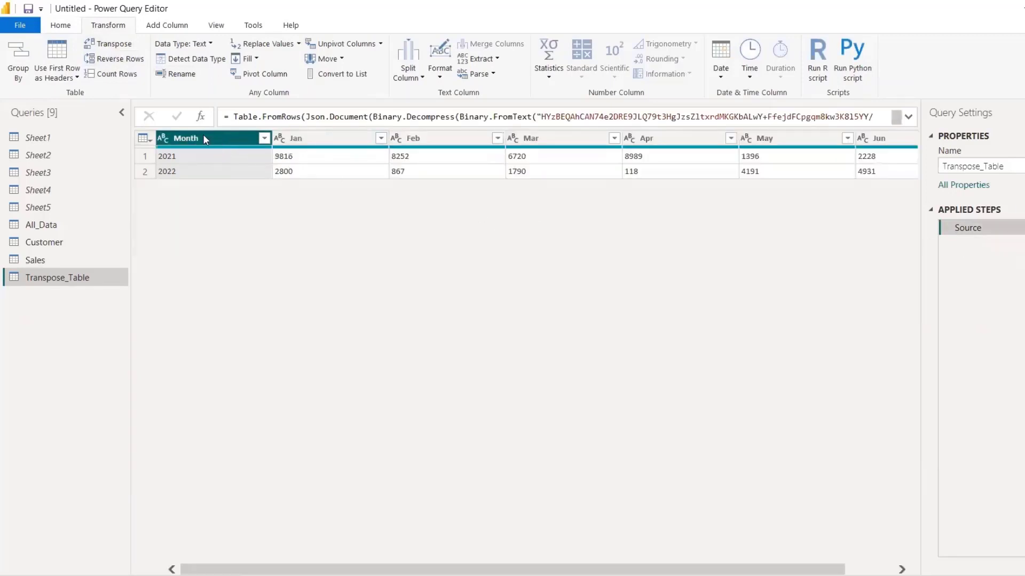
Transpose Transpose_Table with its headers demoted to the first row, and promote the resulting first row to headers
left_click(78, 77)
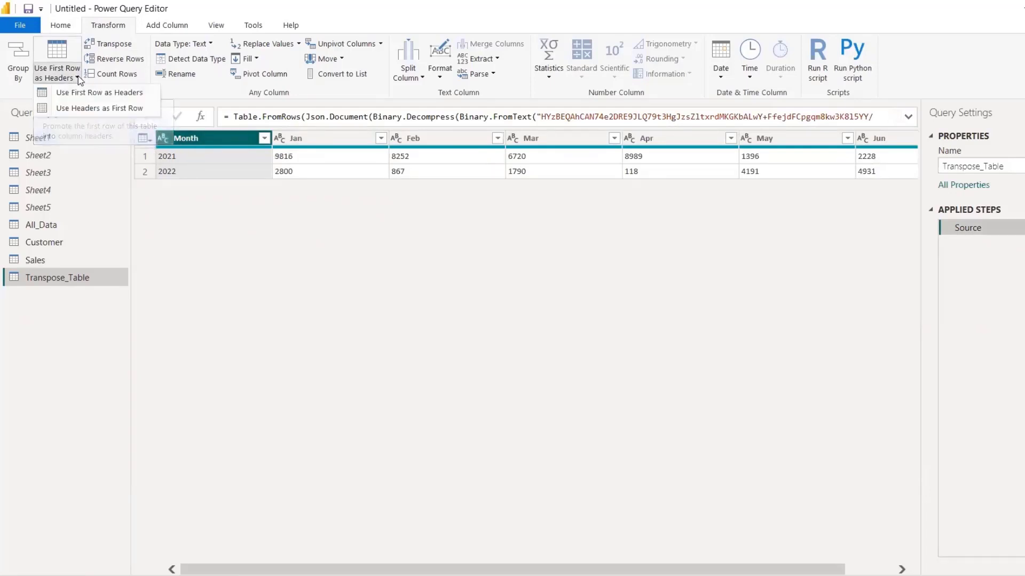
left_click(91, 108)
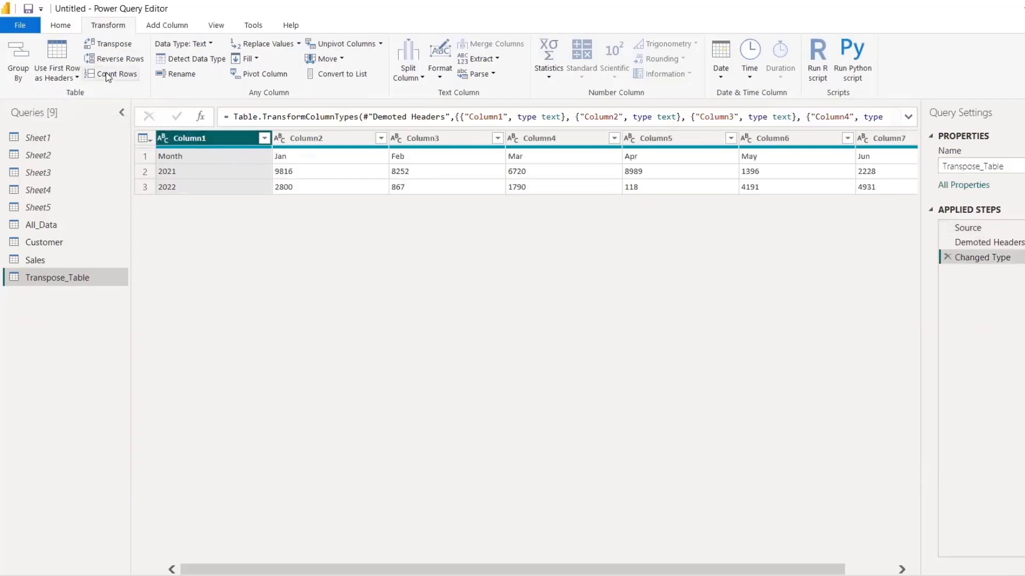
left_click(107, 48)
left_click(144, 138)
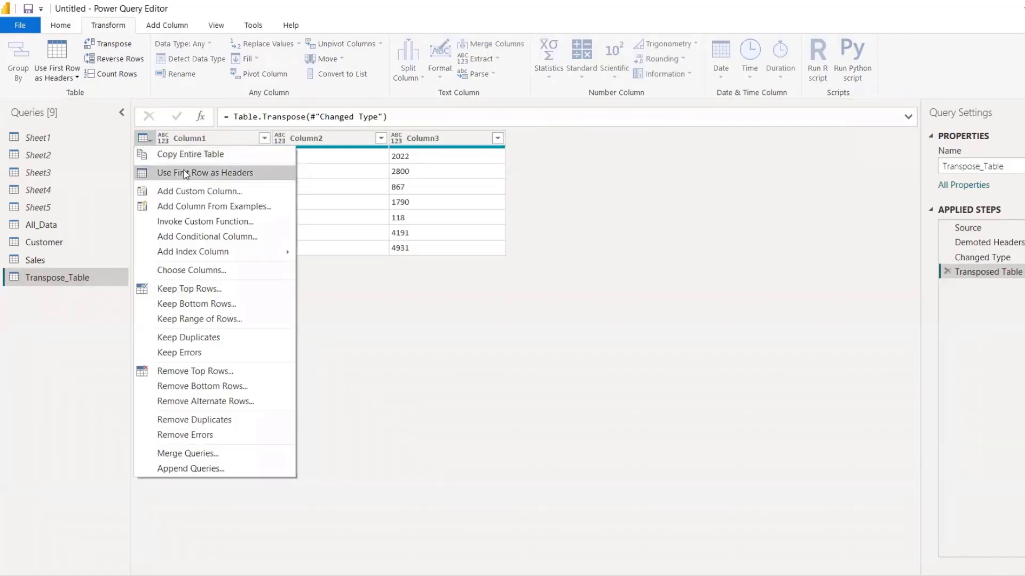
left_click(184, 172)
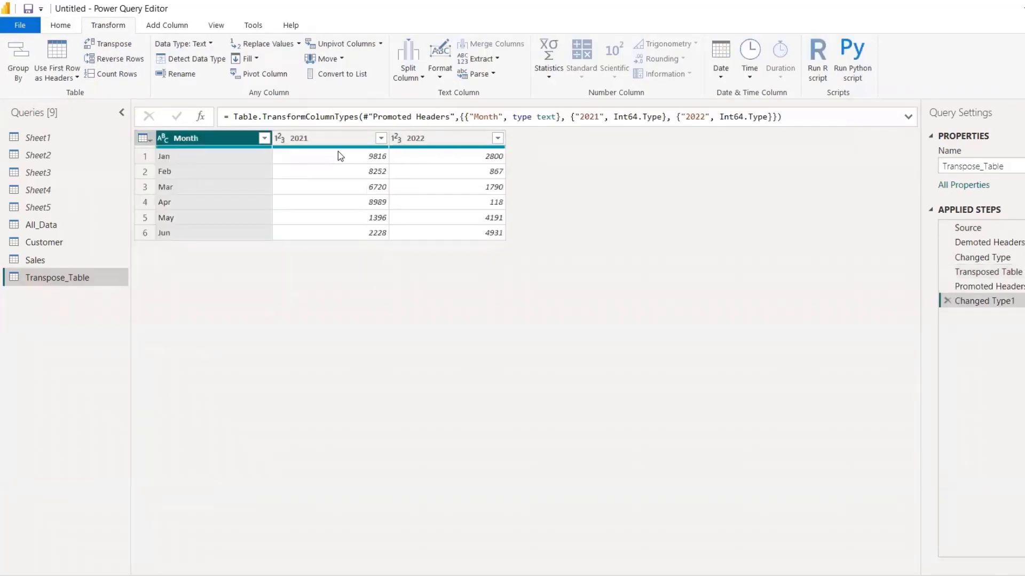
Compare the transposed query with the Desire table G3:I9 in the Excel Topics workbook, and return to the Power Query Editor
key("alt+Tab")
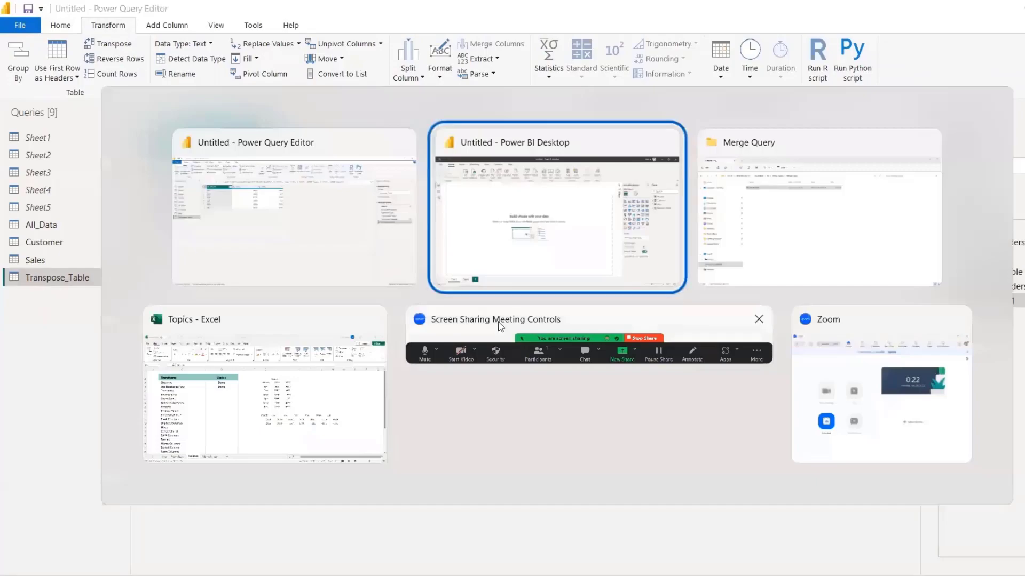
key("alt+Tab")
key("alt+Tab")
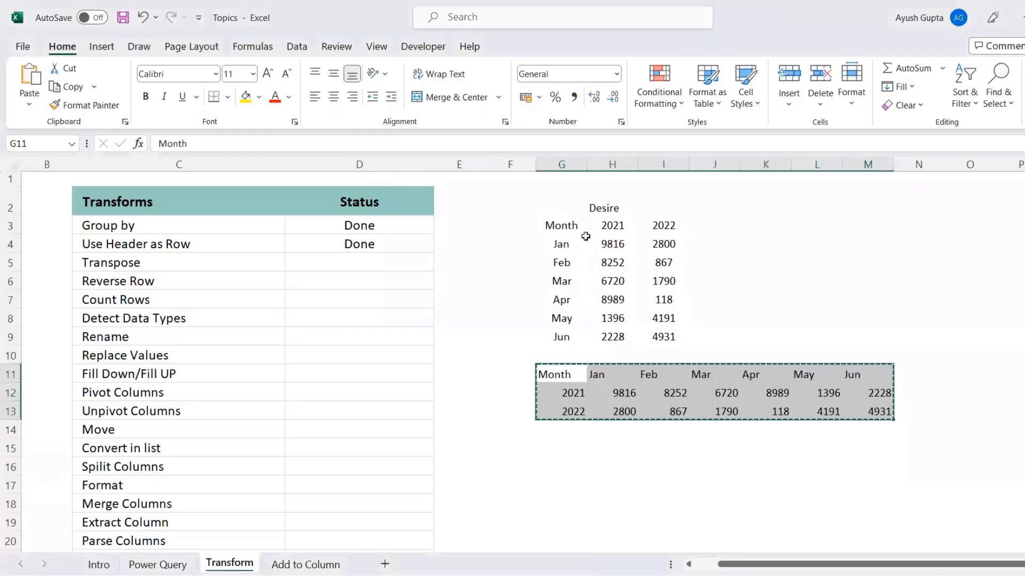
left_click_drag(563, 226, 664, 336)
key("alt+Tab")
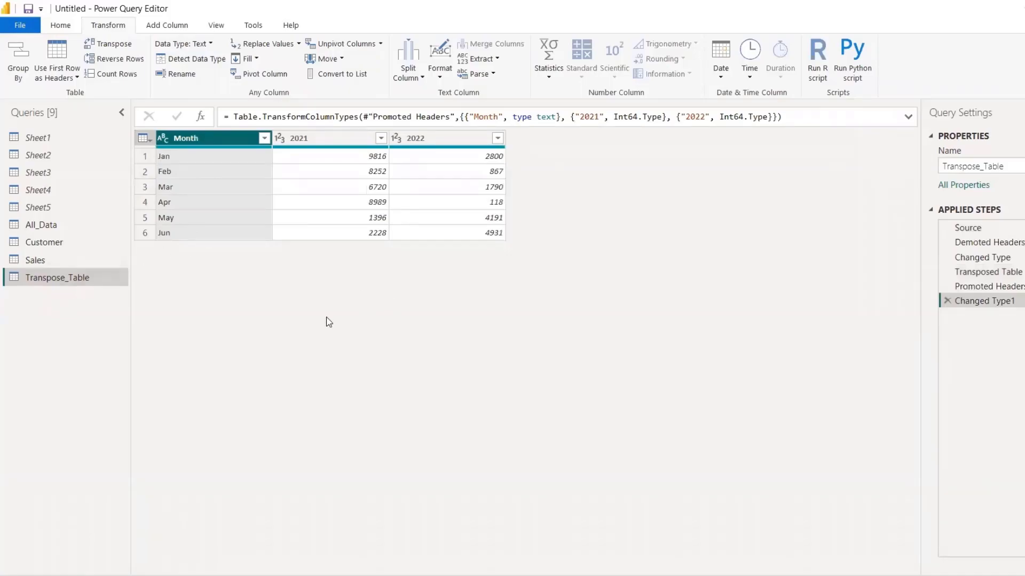
key("alt+Tab")
left_click(344, 265)
key("alt+Tab")
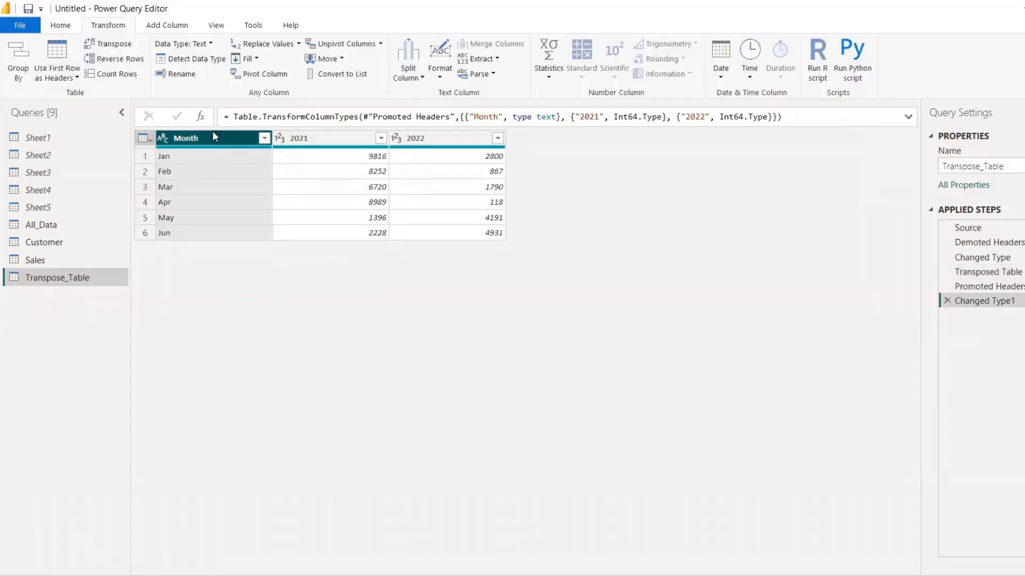
Apply Reverse Rows to Transpose_Table, removing and reapplying the Reversed Rows step once
left_click(191, 159)
left_click(129, 60)
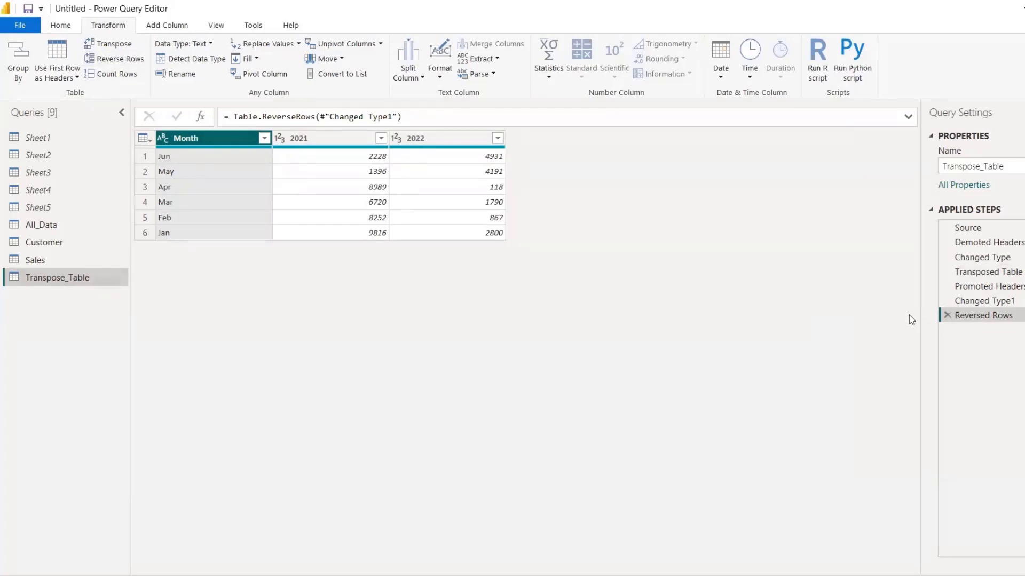
left_click(944, 317)
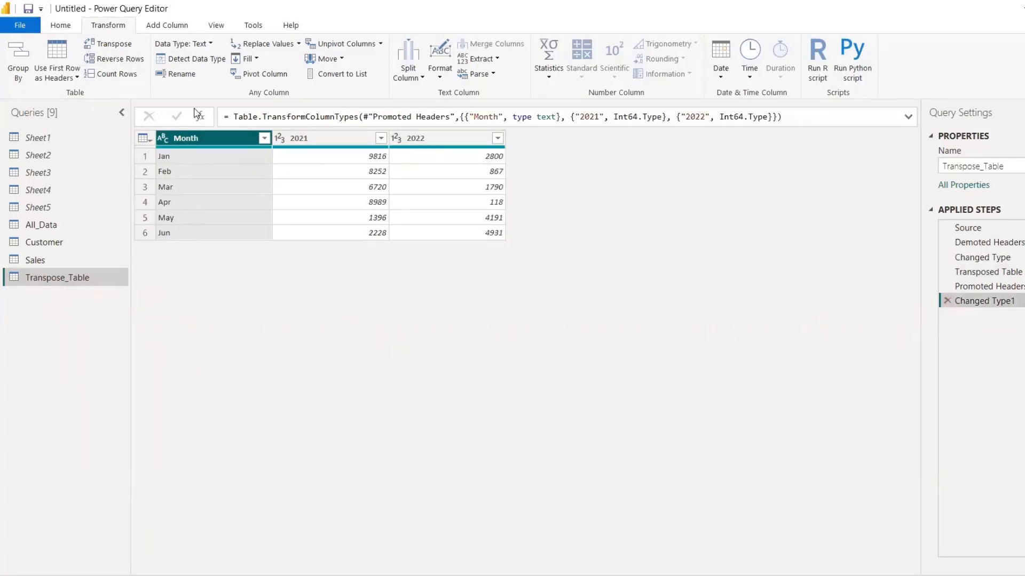
left_click(112, 60)
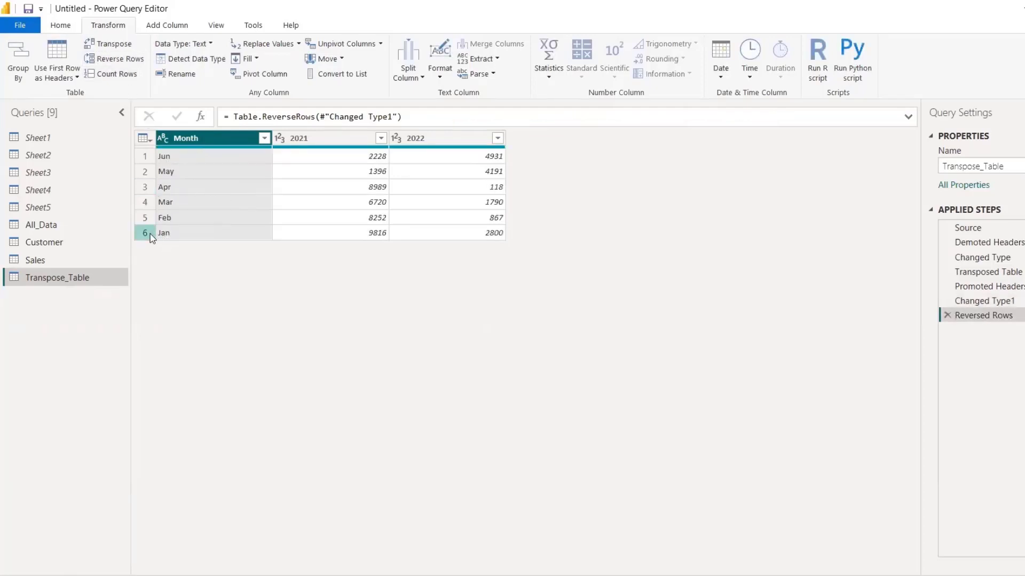
Count the rows of the All_Data query, and remove the Counted Rows step to restore the table
left_click(60, 244)
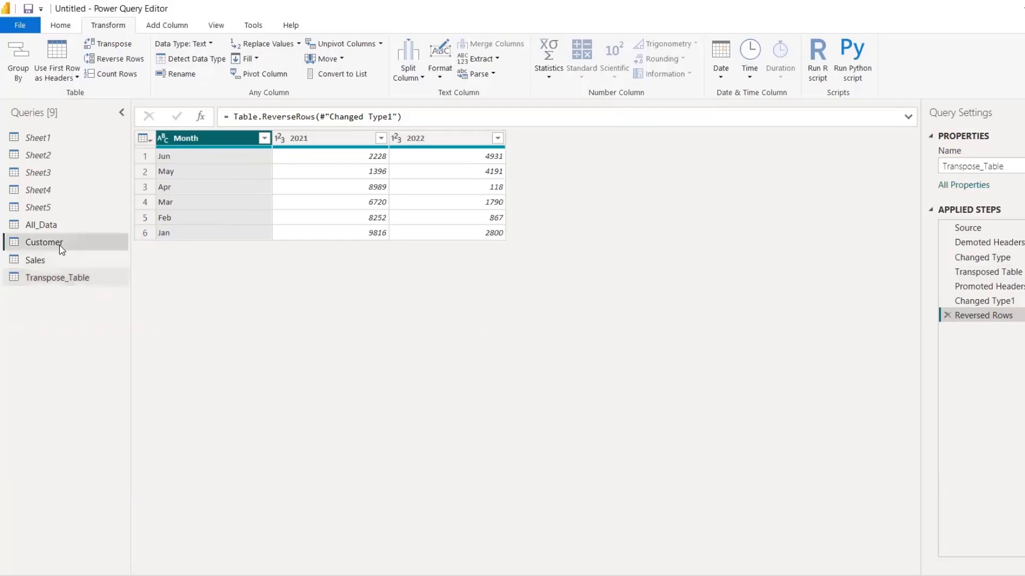
left_click(56, 226)
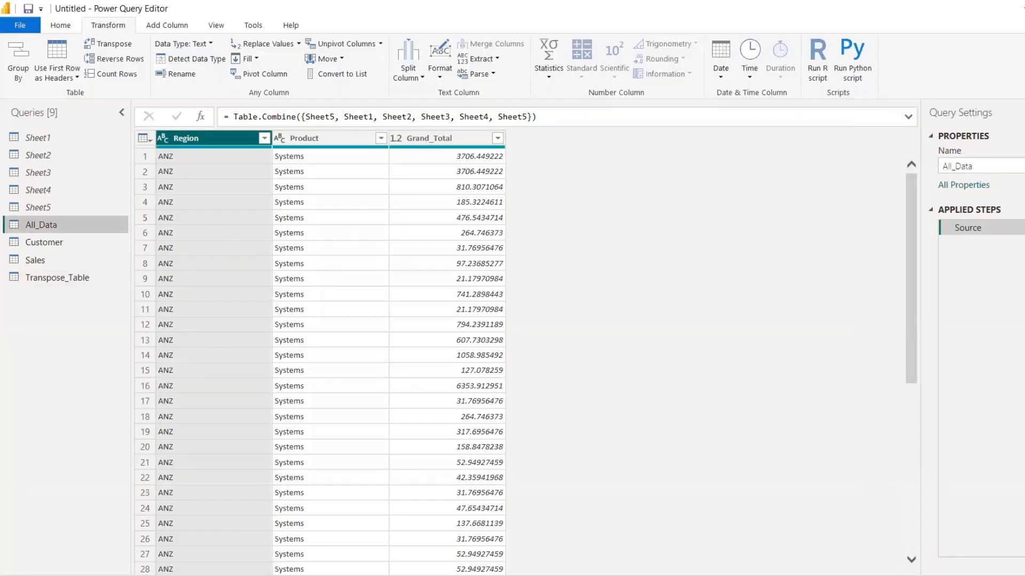
scroll(292, 332, "down", 5)
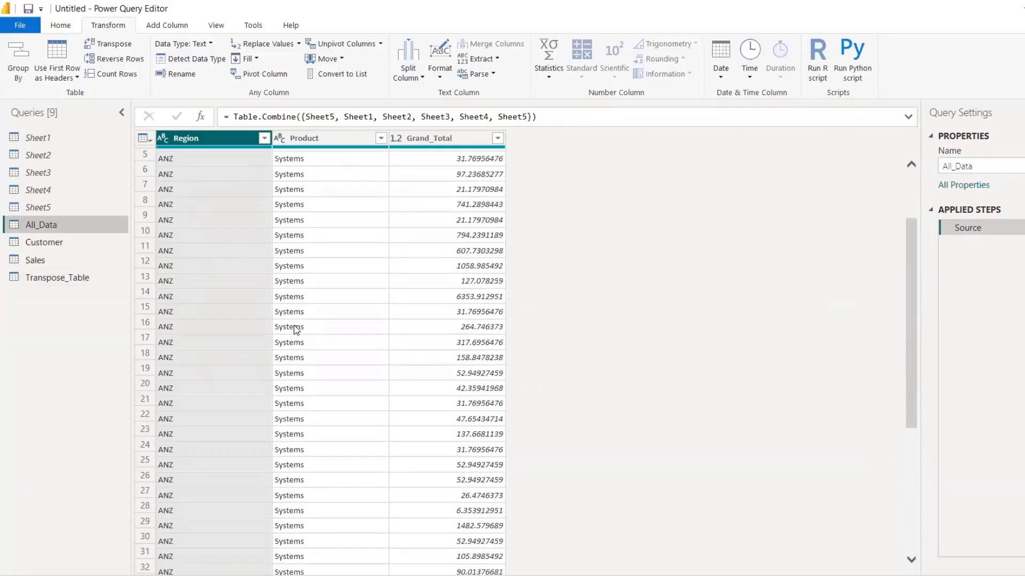
scroll(292, 332, "up", 5)
left_click(117, 75)
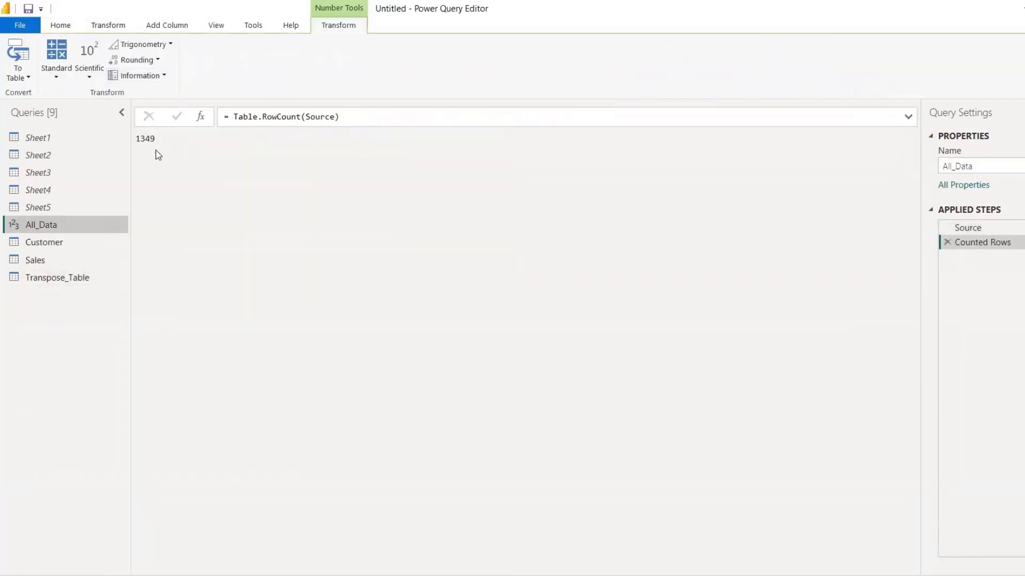
left_click(944, 244)
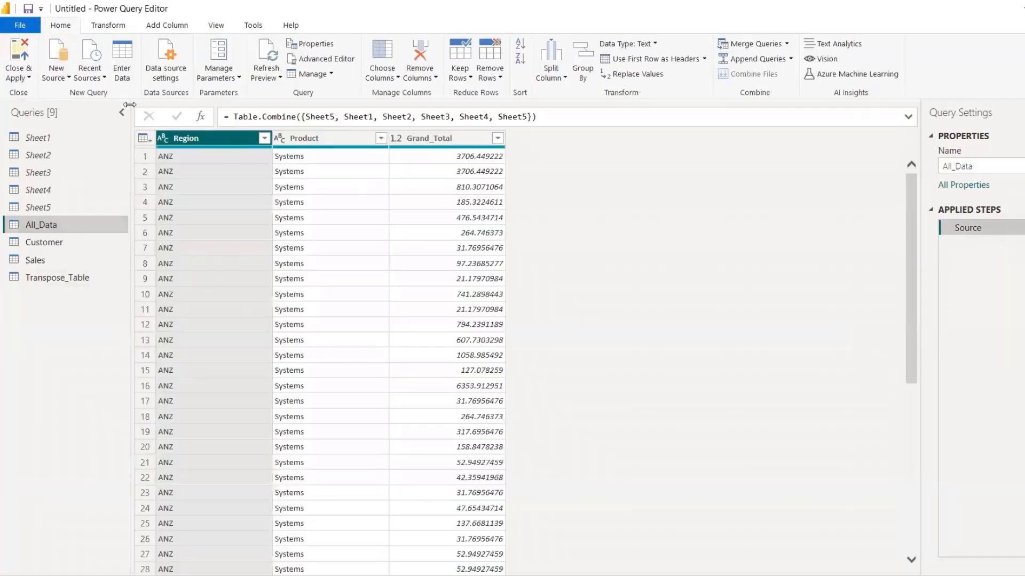
left_click(112, 27)
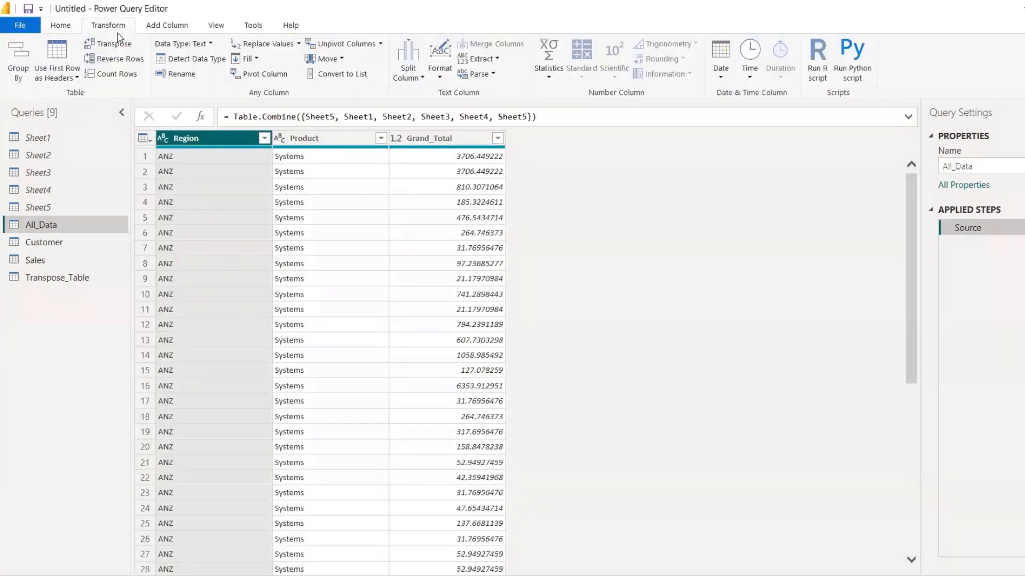
Look through the Customer, Sales, All_Data and Sheet5 queries to compare their columns and data, and return to the Customer query
left_click(211, 44)
left_click(114, 115)
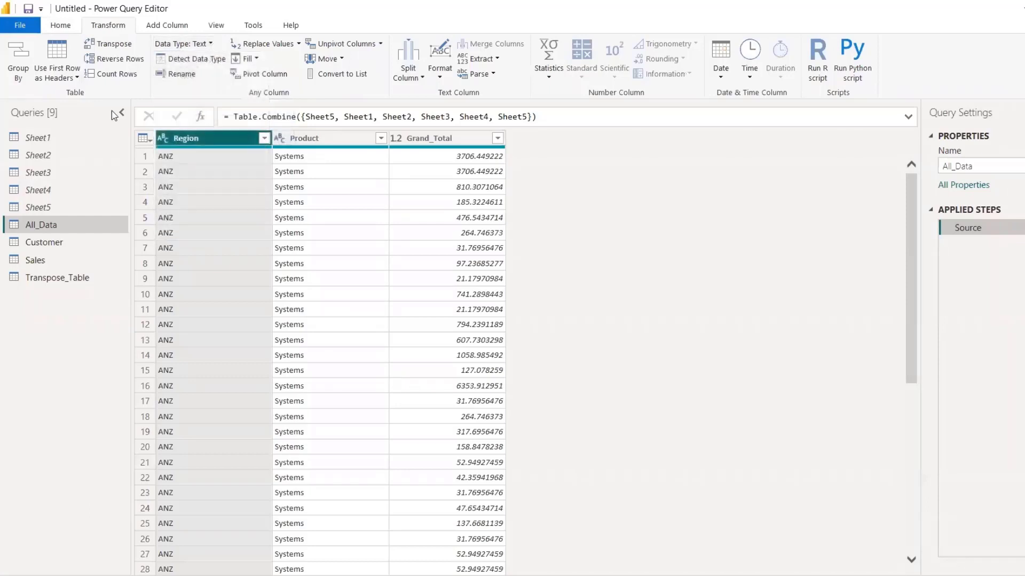
left_click(49, 247)
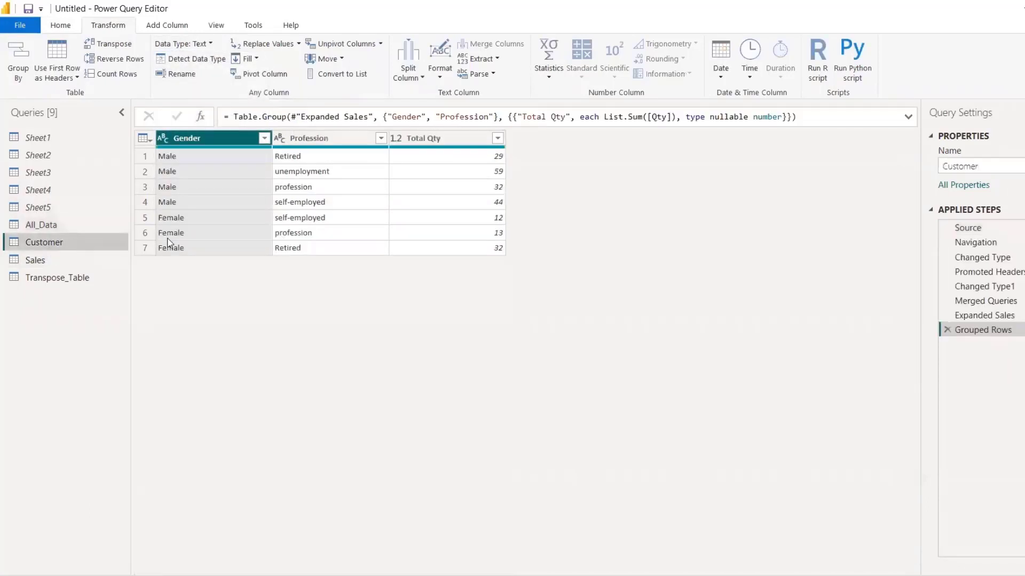
left_click(75, 259)
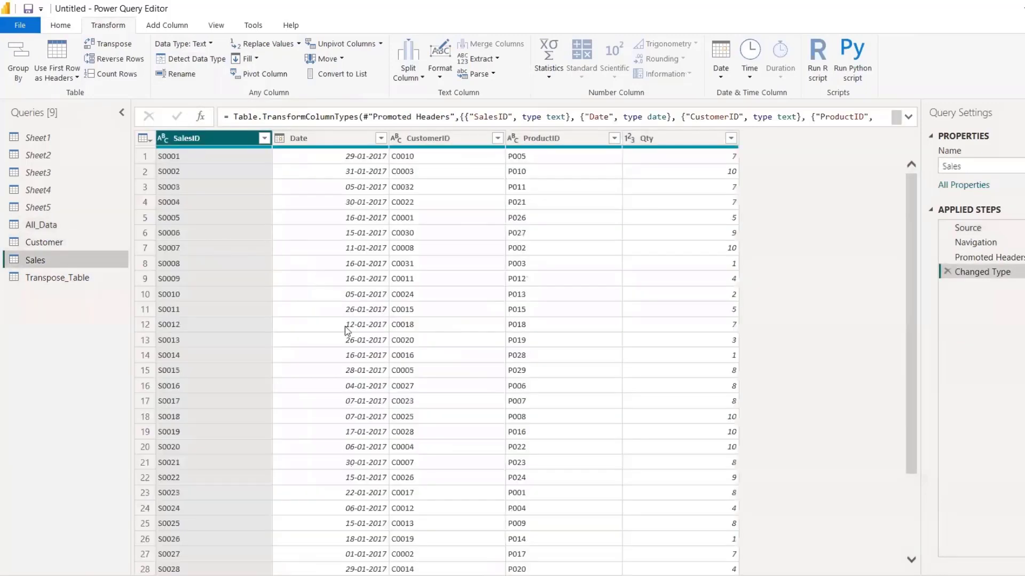
left_click(60, 244)
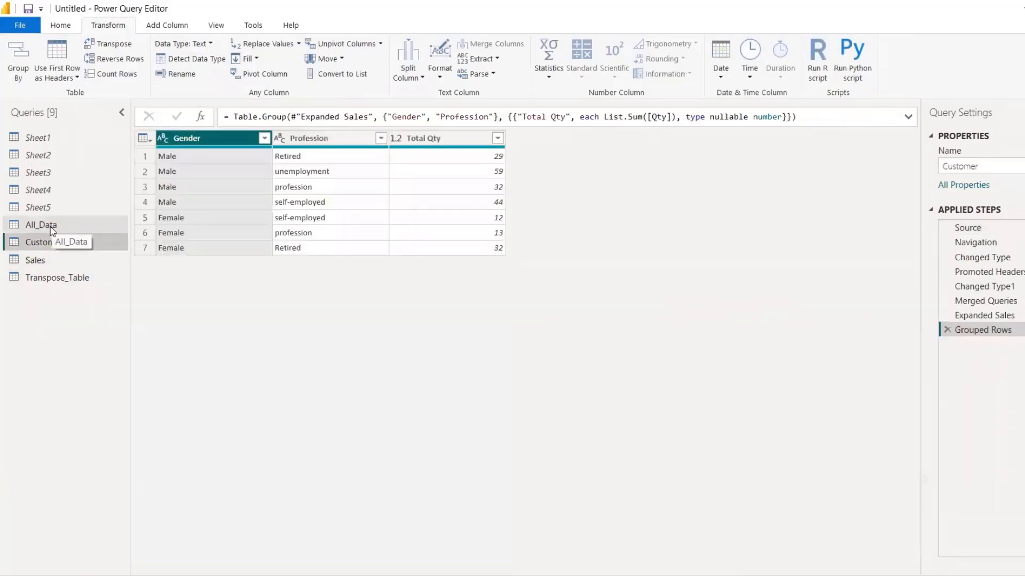
left_click(59, 225)
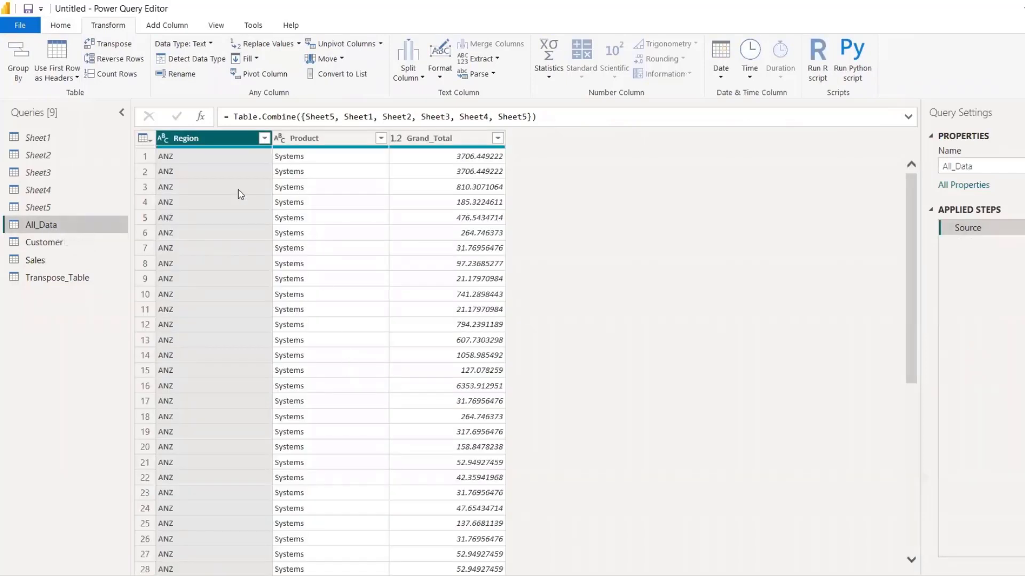
left_click(51, 208)
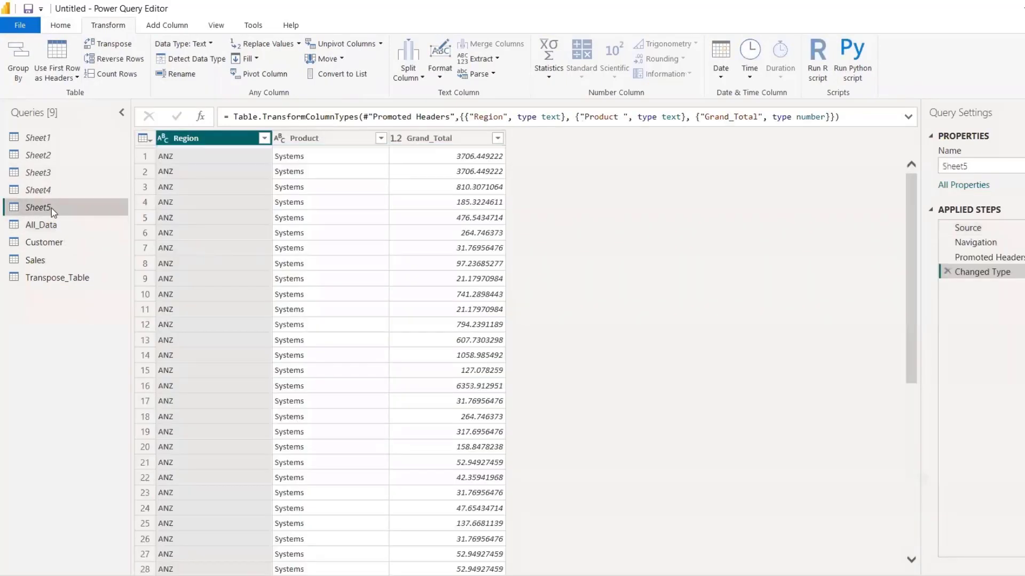
left_click(48, 244)
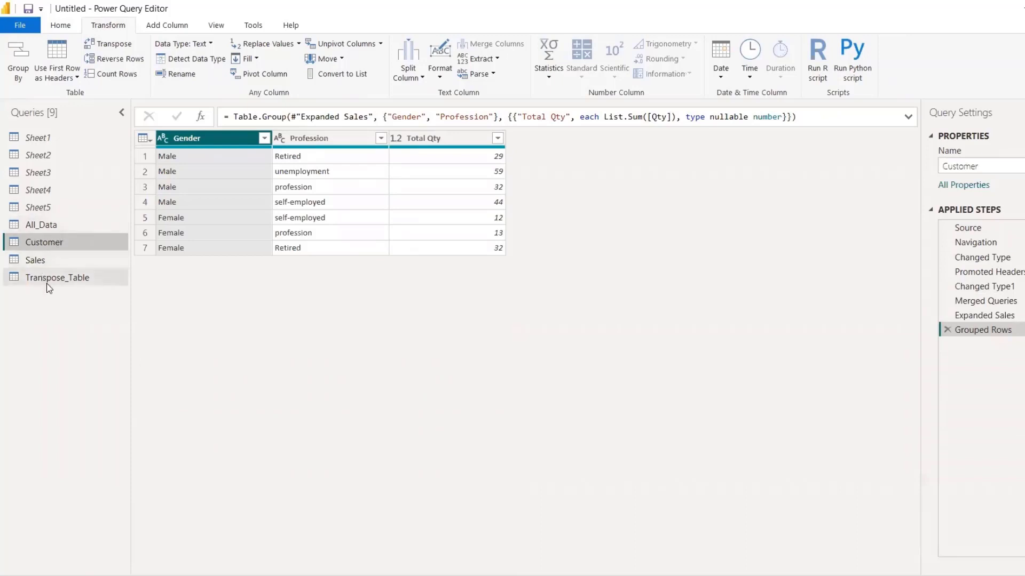
Open the Sales query and view the data type options for its Qty column
left_click(48, 261)
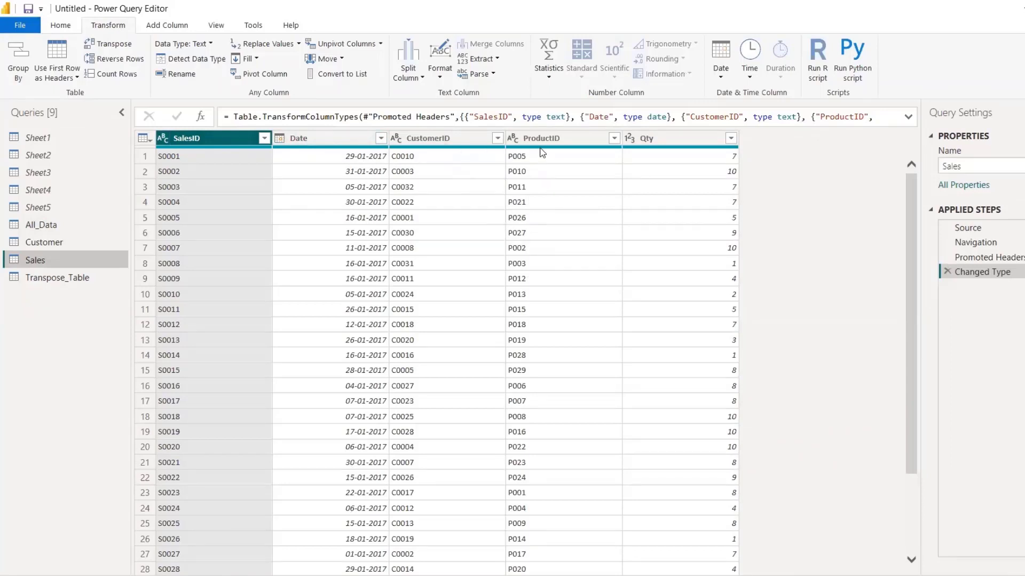
left_click(630, 142)
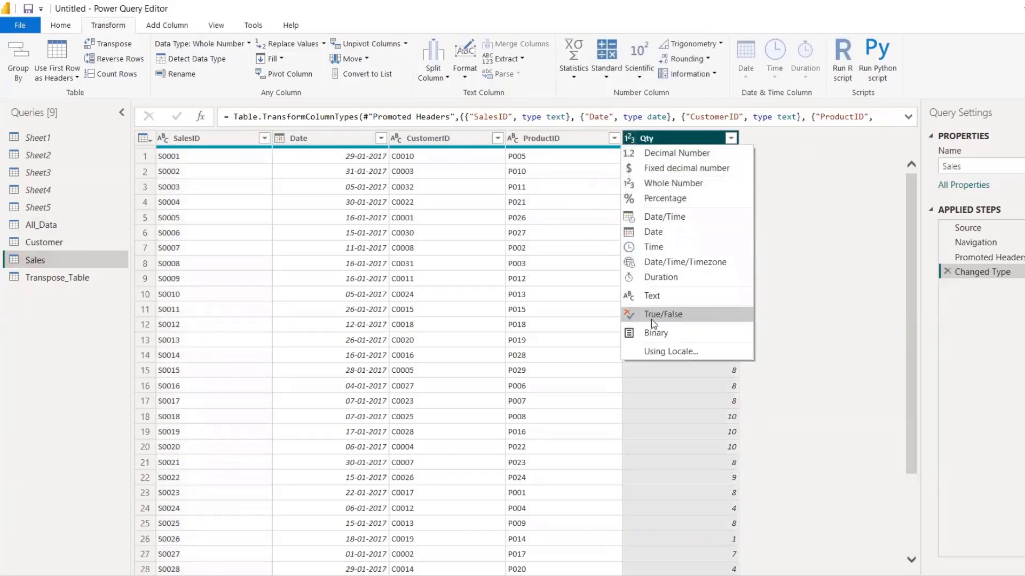
left_click(574, 145)
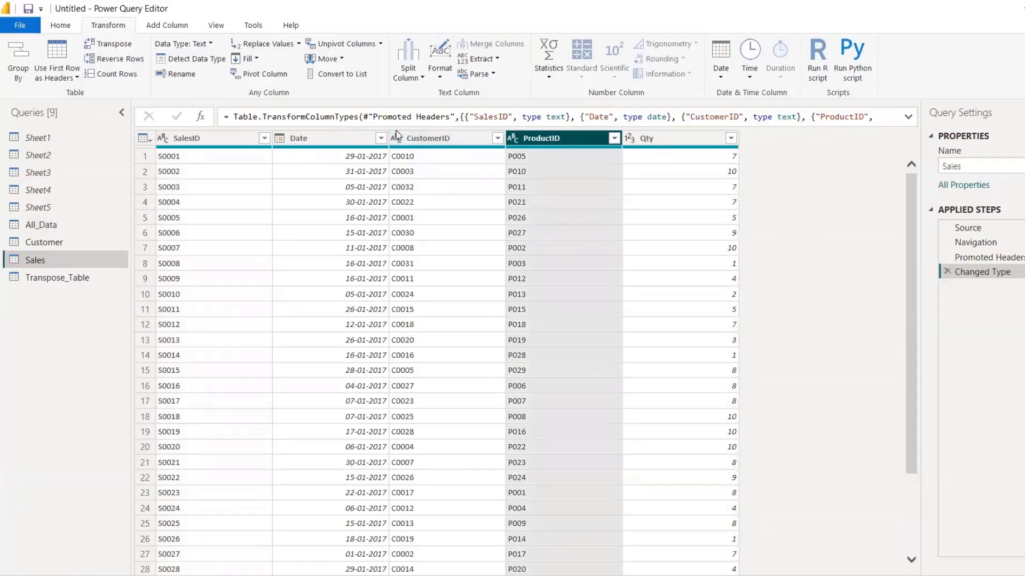
left_click(177, 141)
key("ctrl+a")
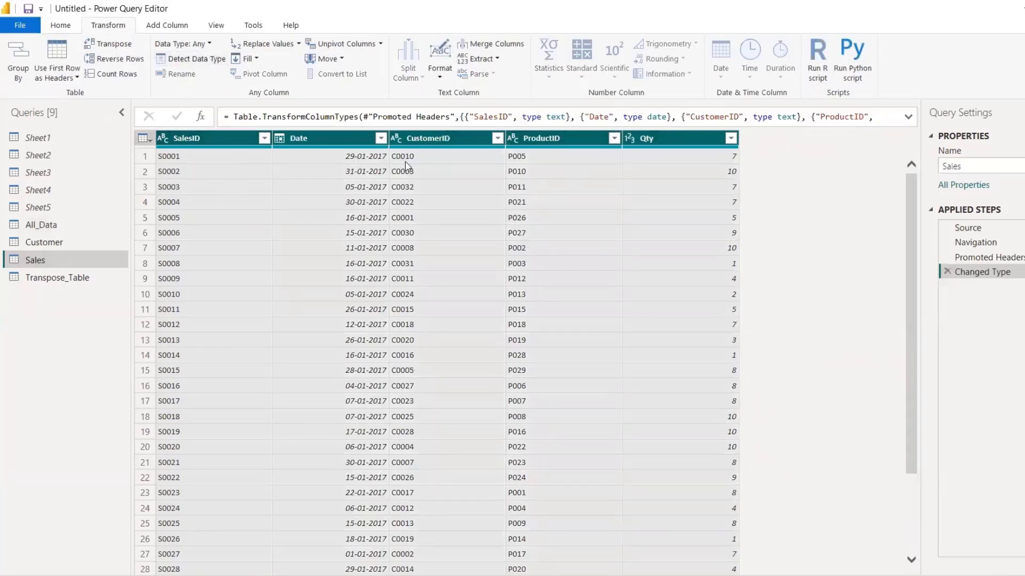
Change the Qty column's data type to Decimal Number, replacing the current conversion
left_click(631, 137)
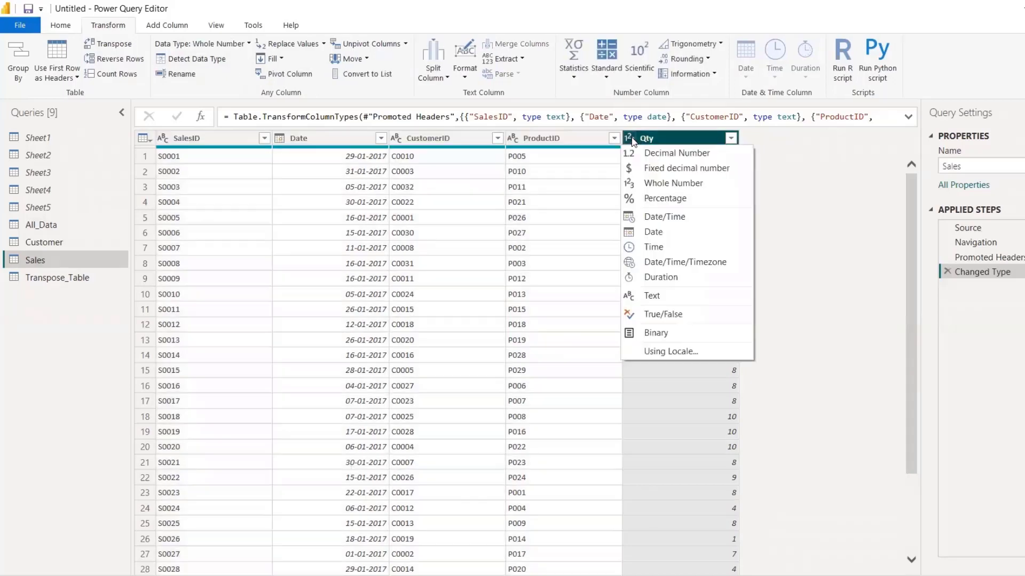
left_click(651, 155)
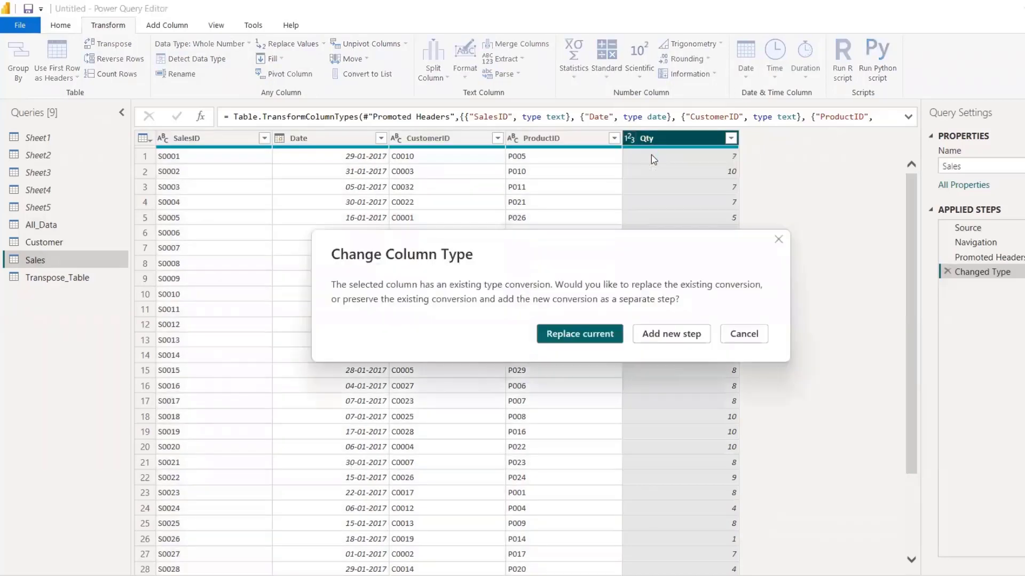
left_click(598, 334)
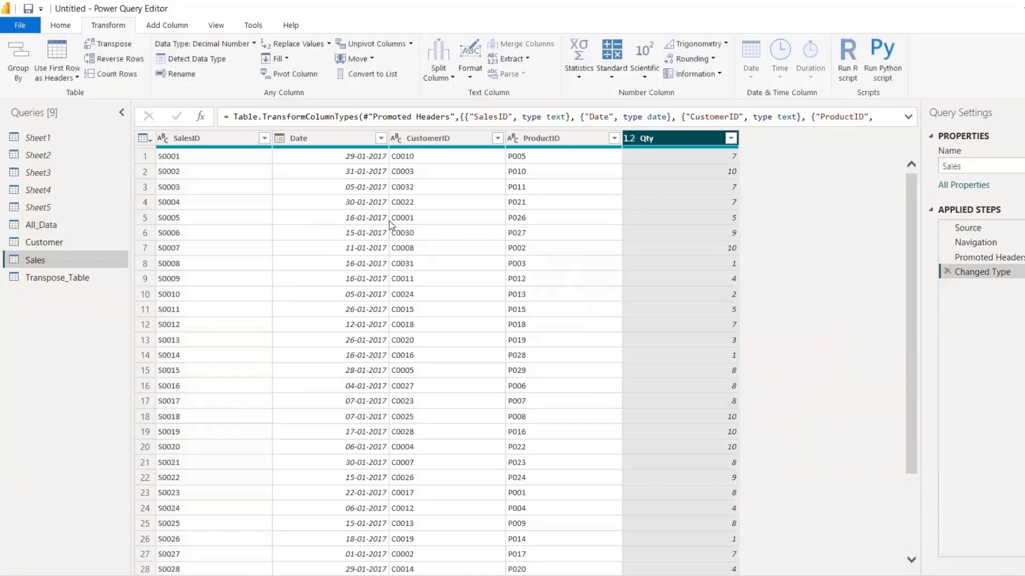
Select all columns of the Sales query and detect their data types automatically
left_click(170, 155)
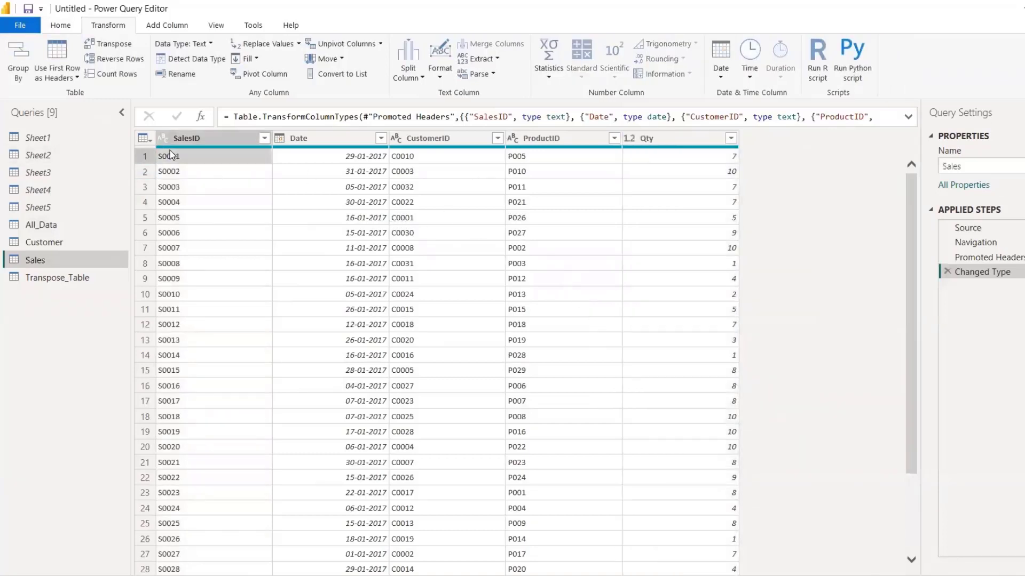
key("ctrl+a")
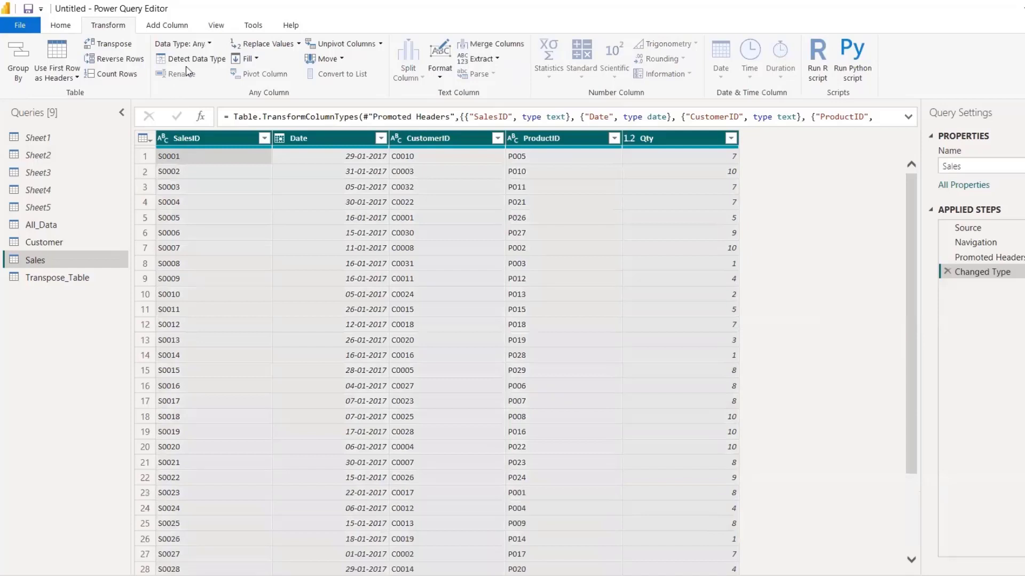
left_click(188, 60)
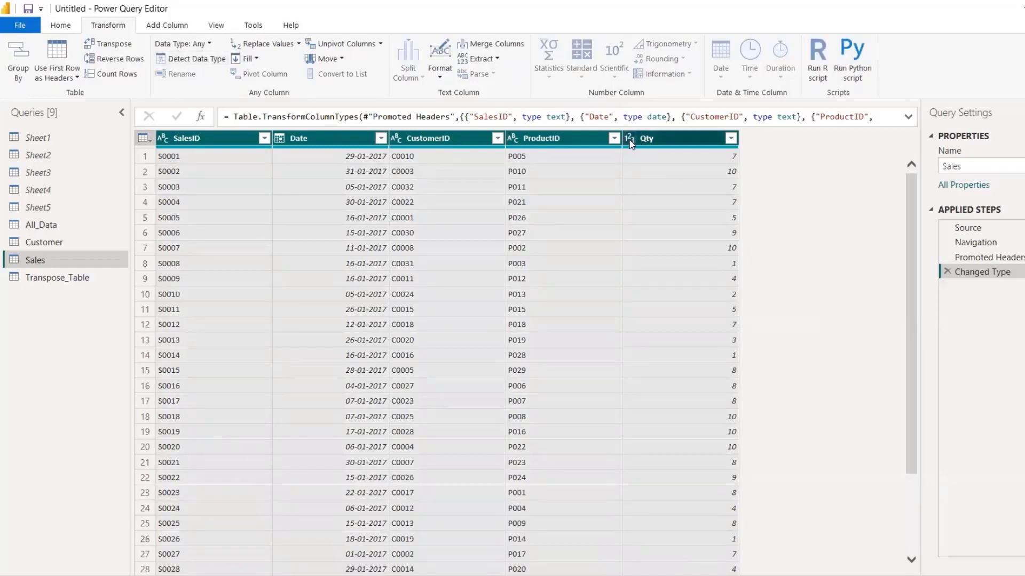
Rename the Qty column of the Sales query to Total Qty
left_click(638, 158)
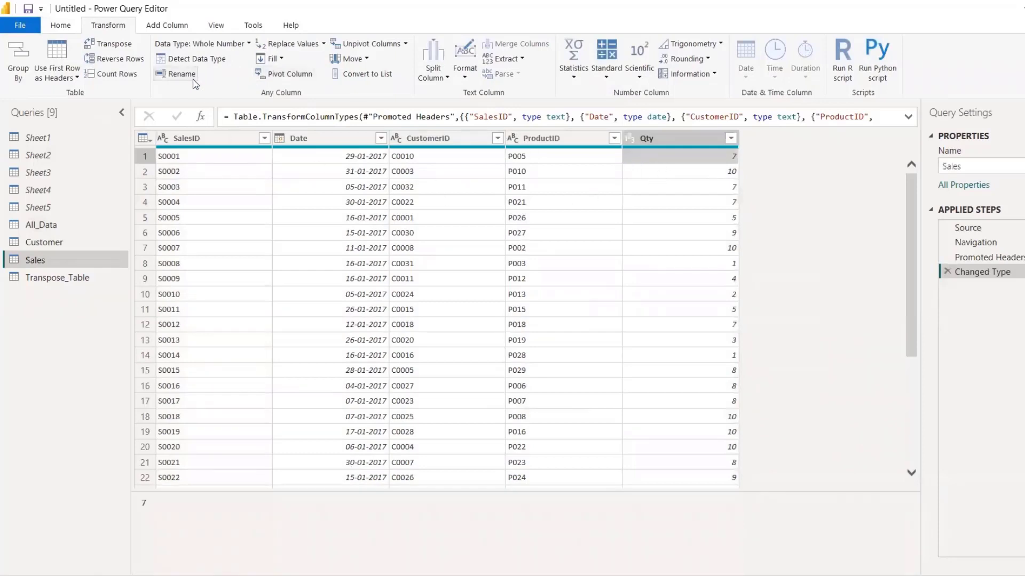
left_click(671, 140)
double_click(671, 139)
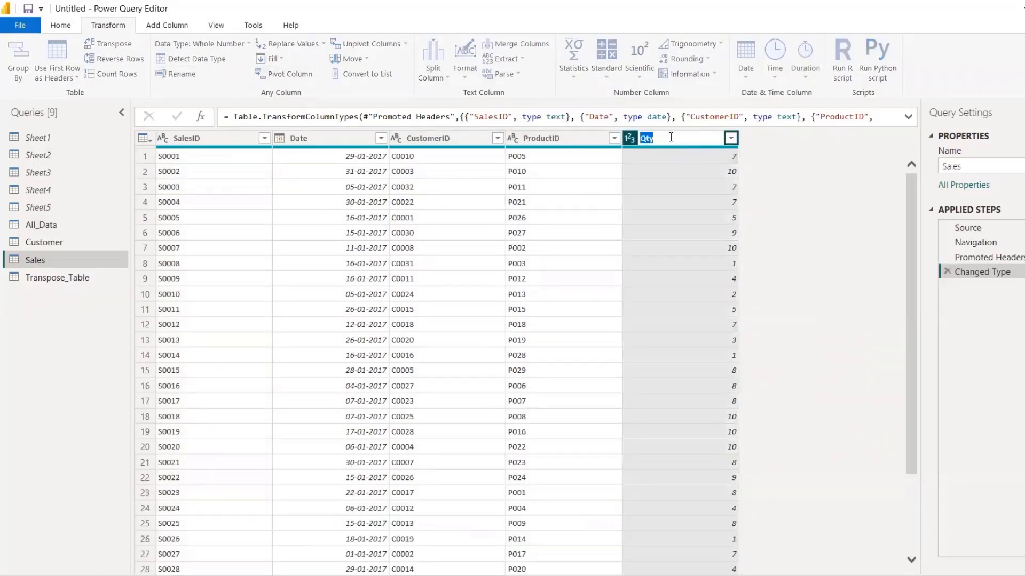
type("Total")
key("Return")
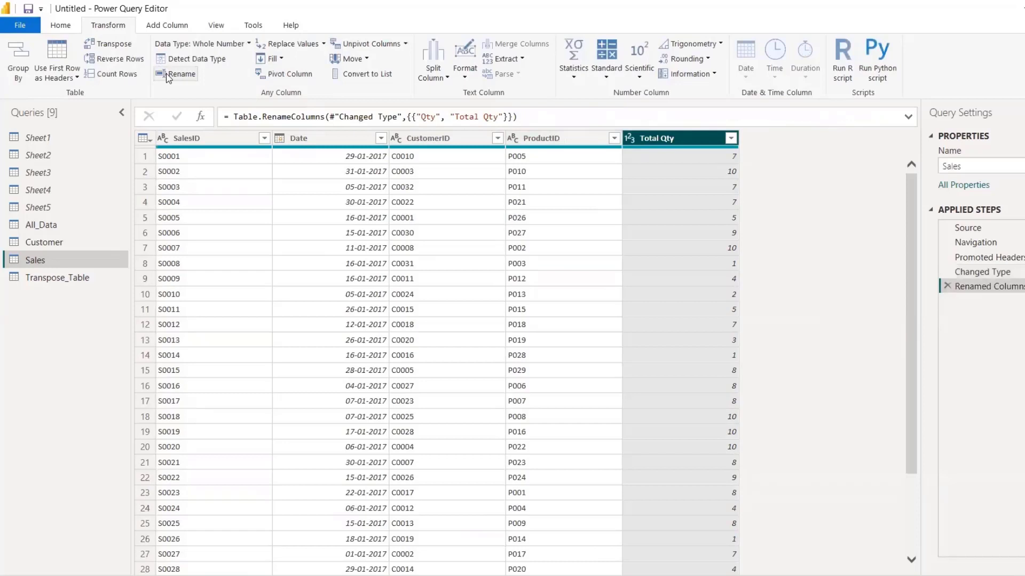
left_click(576, 139)
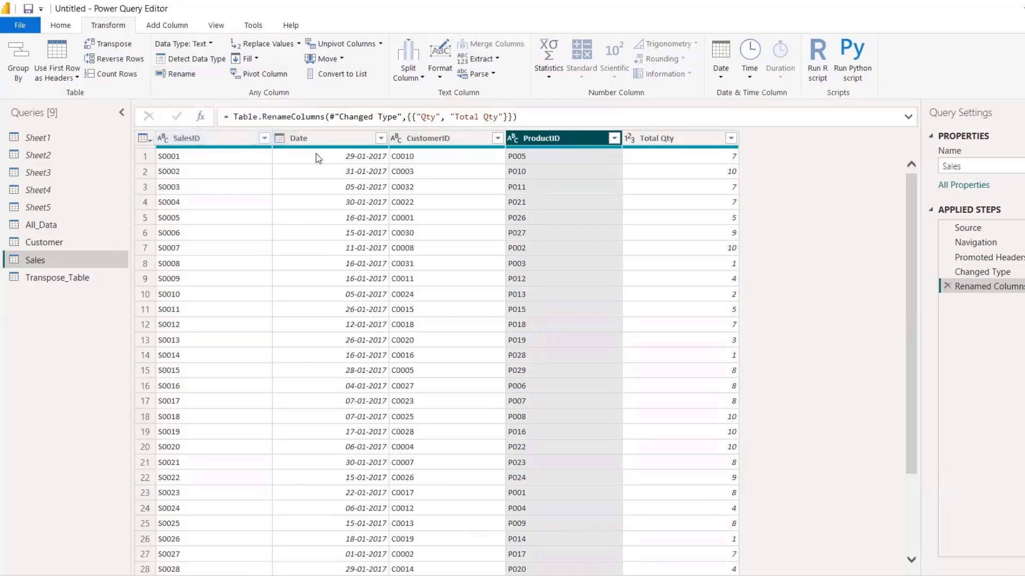
Import the Data table from a new source as a separate query and look through its rows
left_click(67, 31)
left_click(64, 77)
left_click(84, 107)
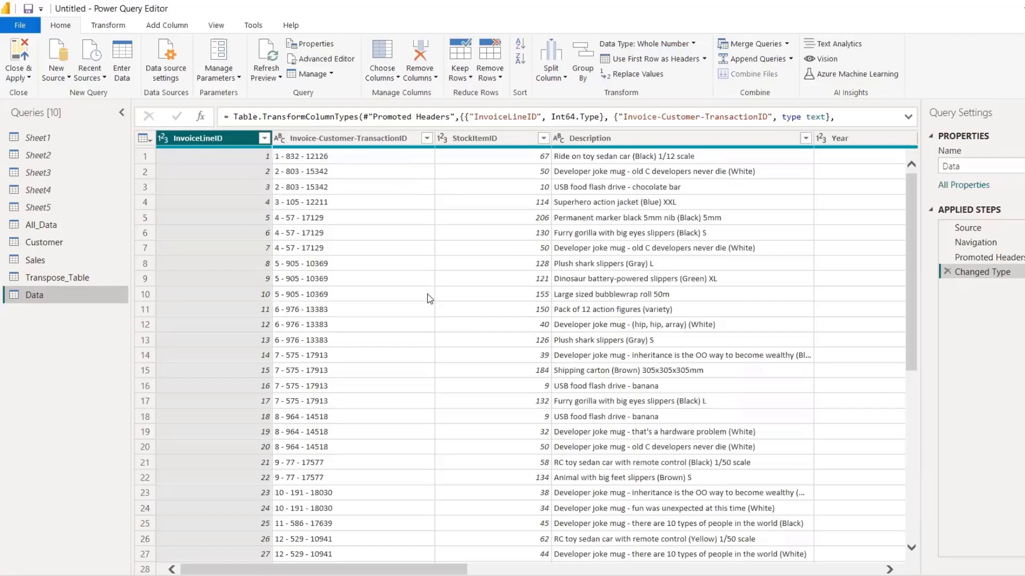
scroll(430, 299, "down", 7)
scroll(430, 300, "up", 7)
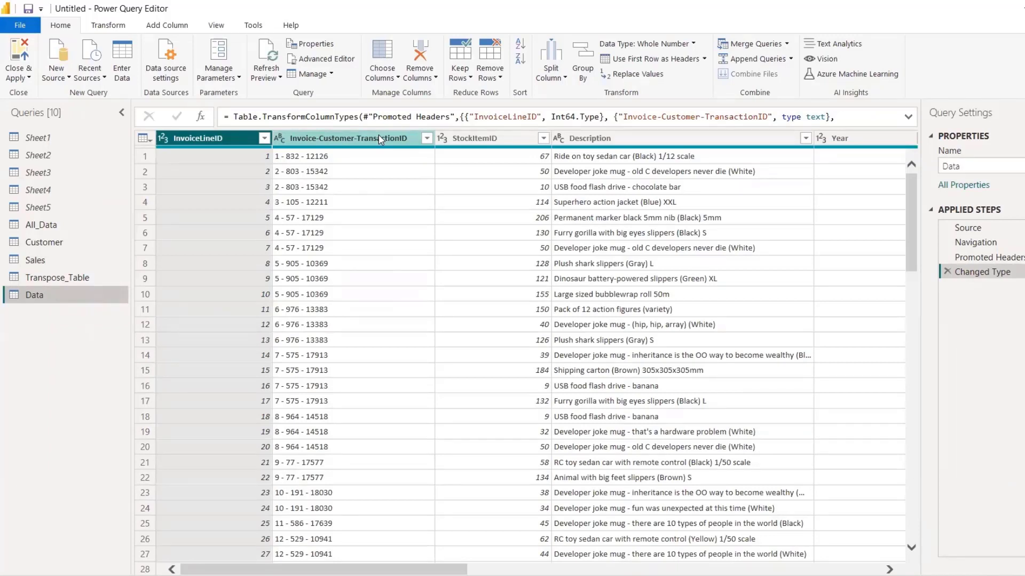
Replace "-" with "@" in the Invoice-Customer-TransactionID column of the Data query
left_click(332, 137)
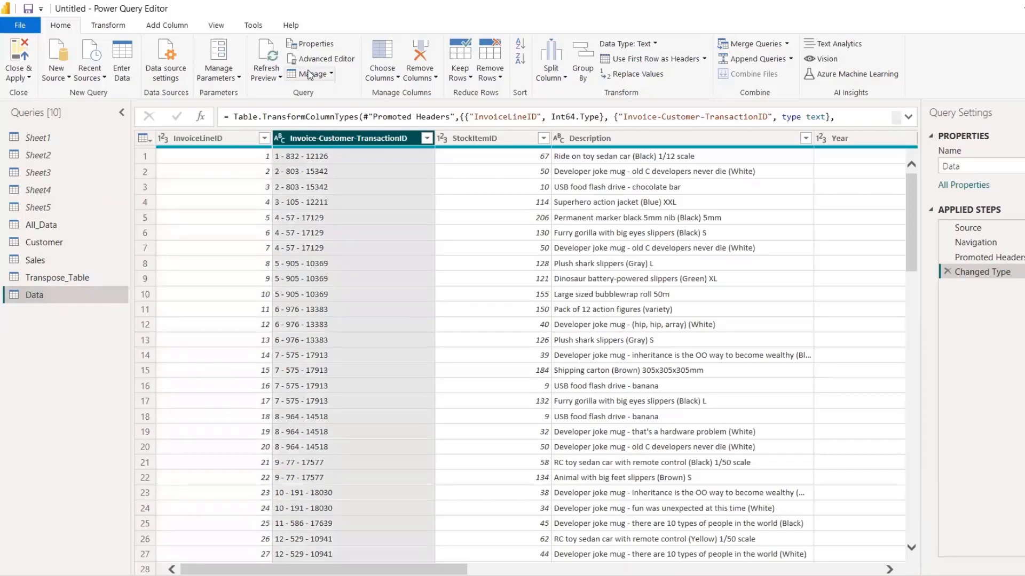
left_click(109, 27)
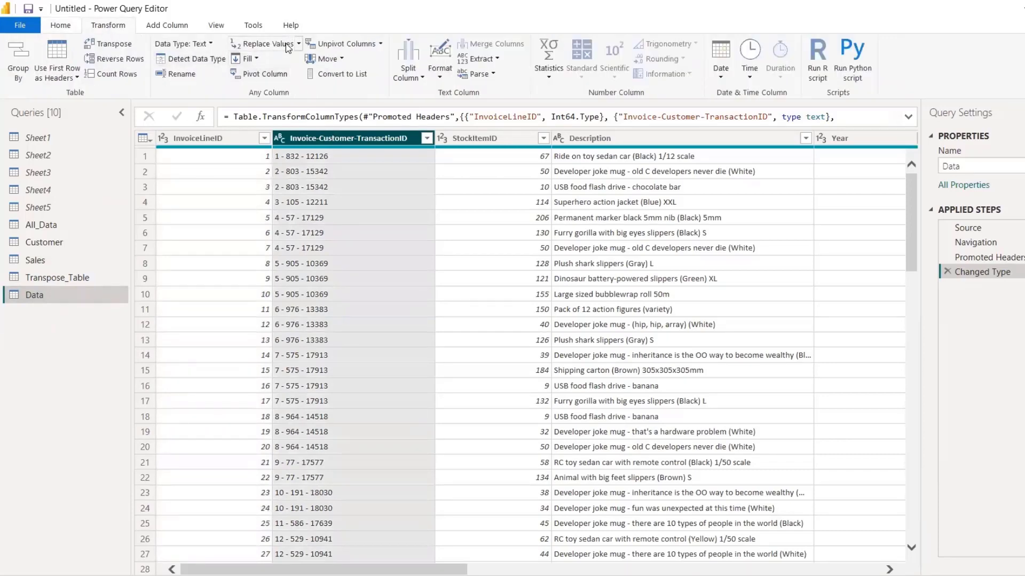
left_click(265, 44)
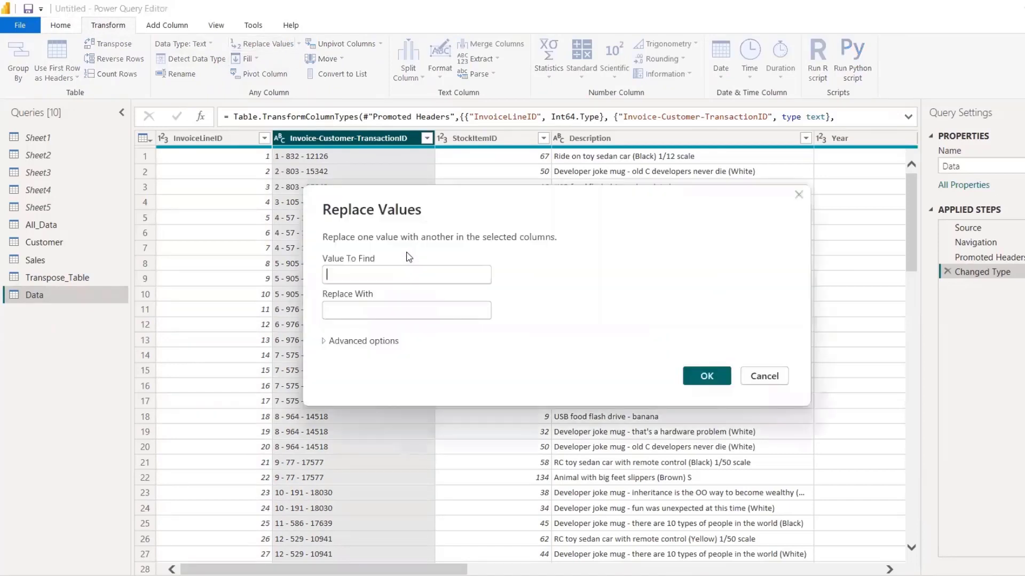
type("-")
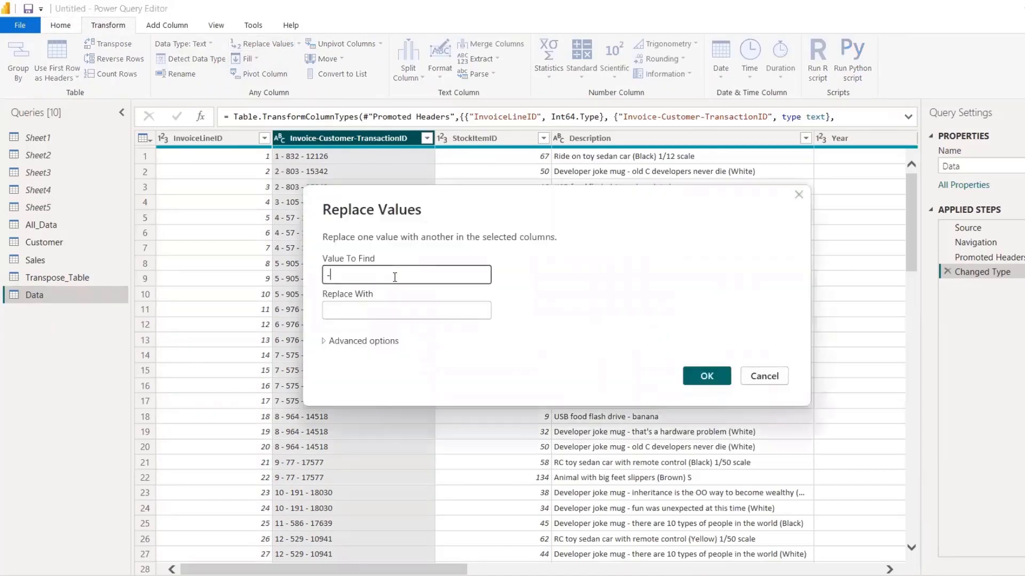
left_click(395, 310)
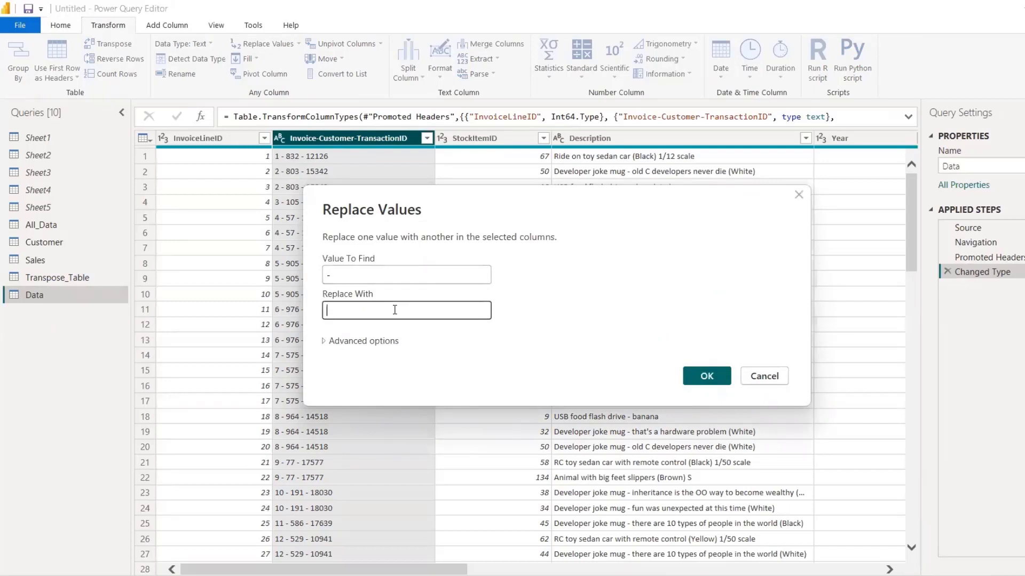
type("@")
left_click(704, 376)
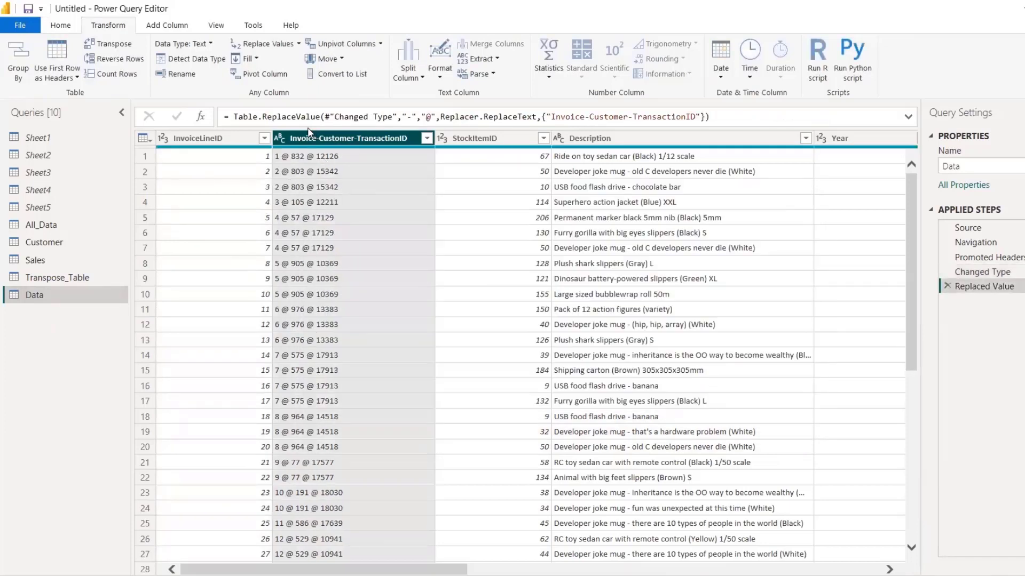
Replace "@" with "-" in the Invoice-Customer-TransactionID column of the Data query
left_click(210, 45)
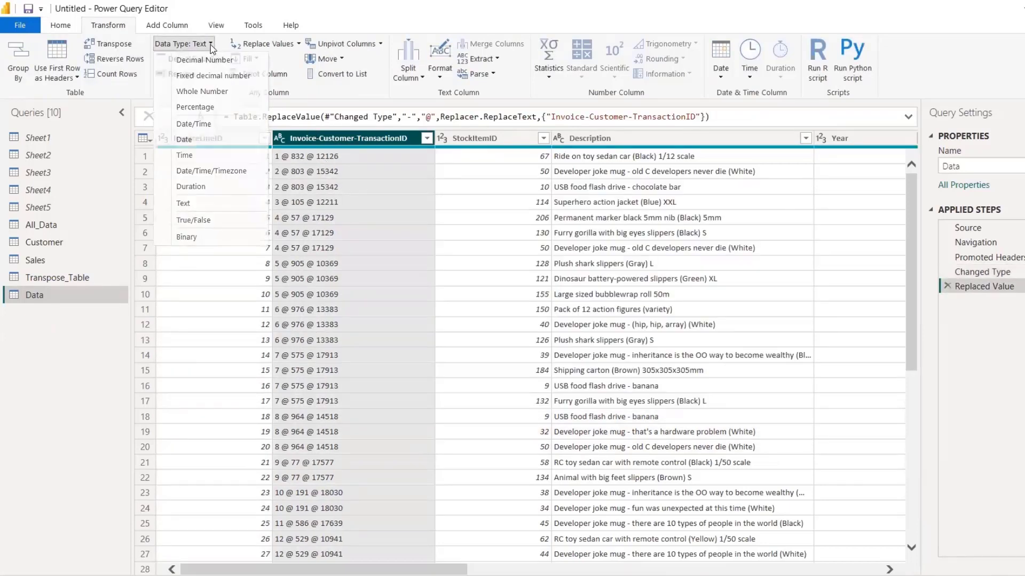
left_click(210, 43)
left_click(263, 44)
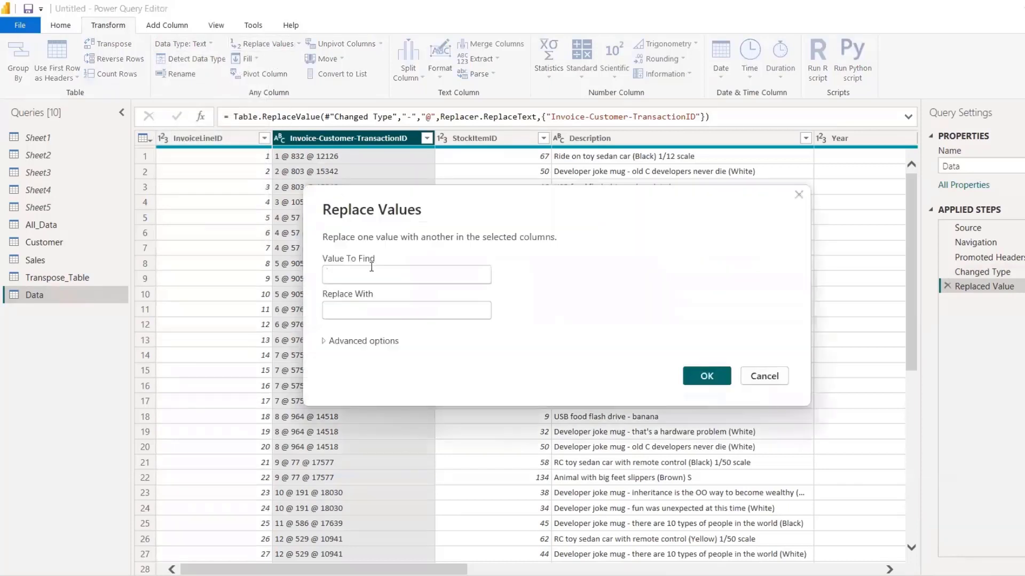
type("@")
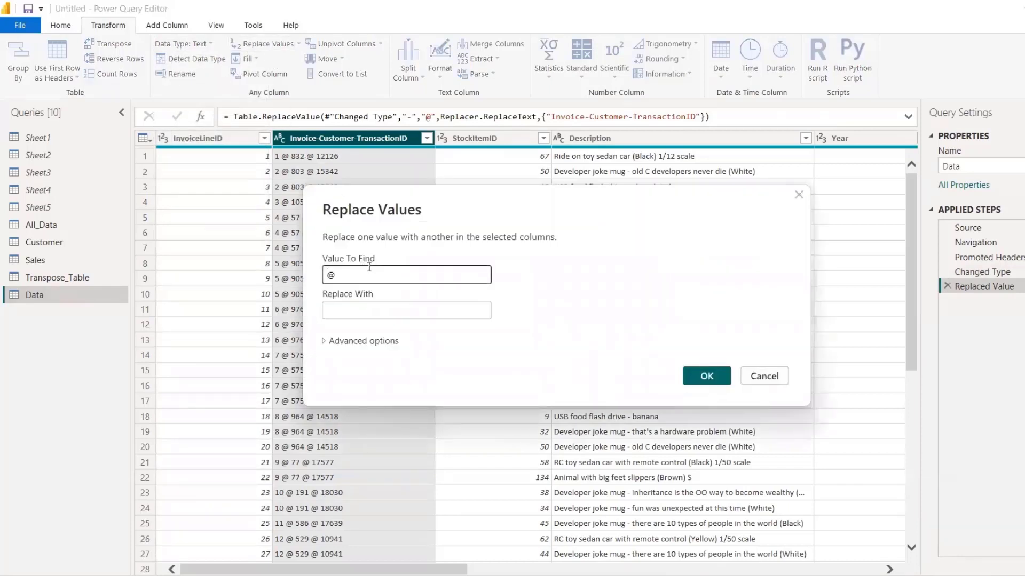
left_click(358, 308)
type("-")
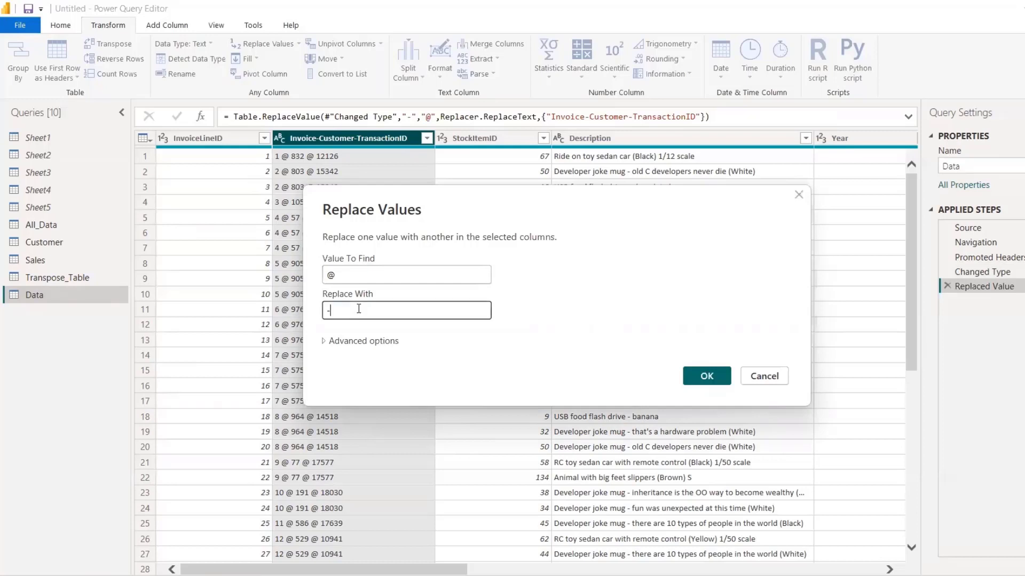
left_click(716, 376)
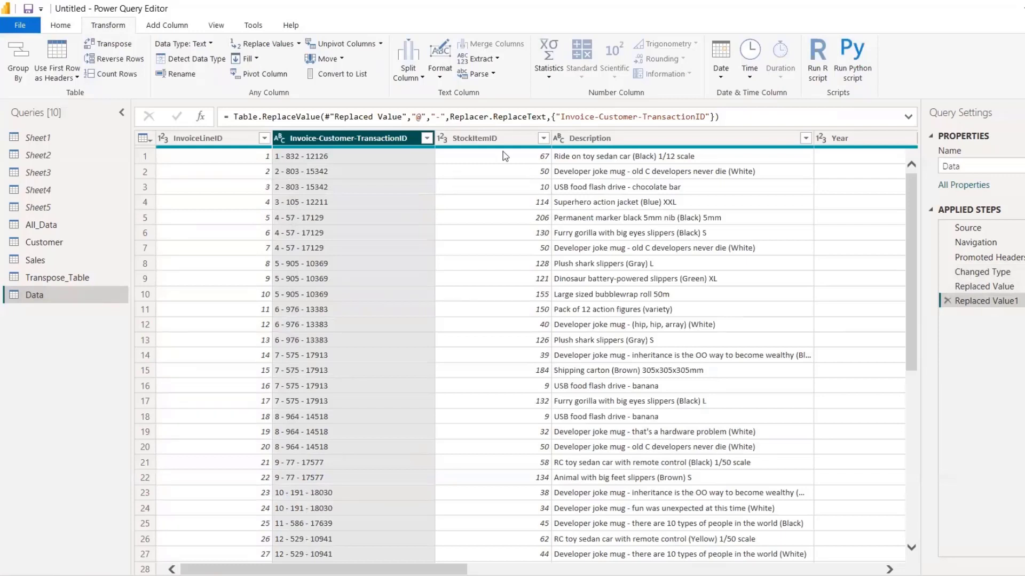
Switch to the Topics workbook in Excel and enter Done as the status for Reverse Row through Replace Values
key("alt+Tab")
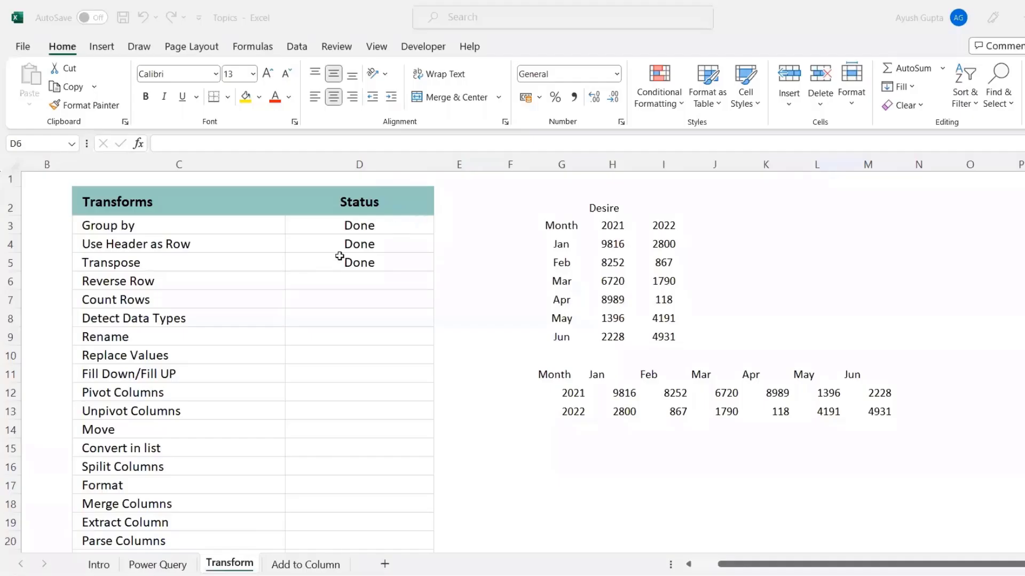
left_click(350, 273)
type("Dp")
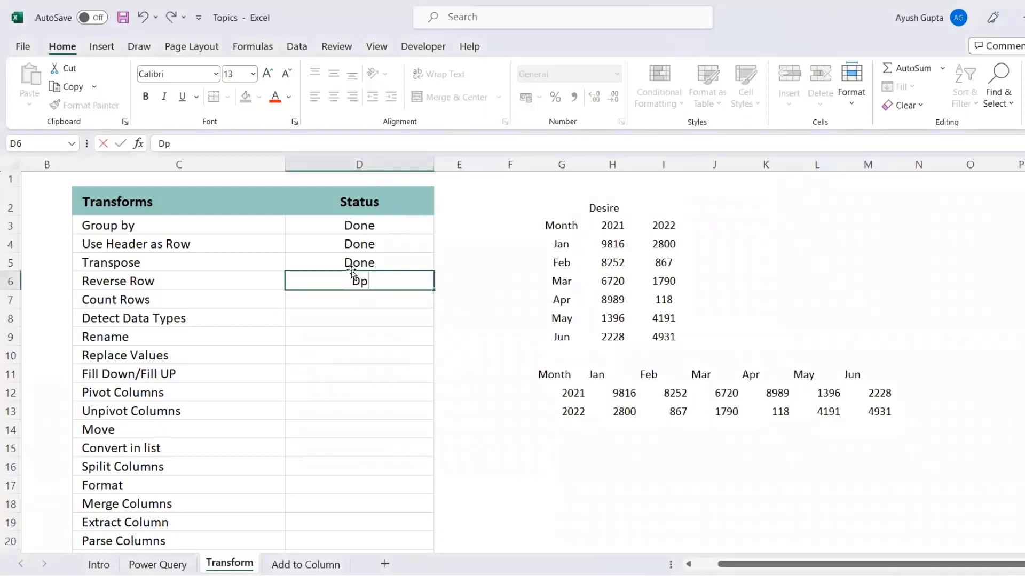
key("BackSpace")
key("BackSpace")
type("Done")
key("Return")
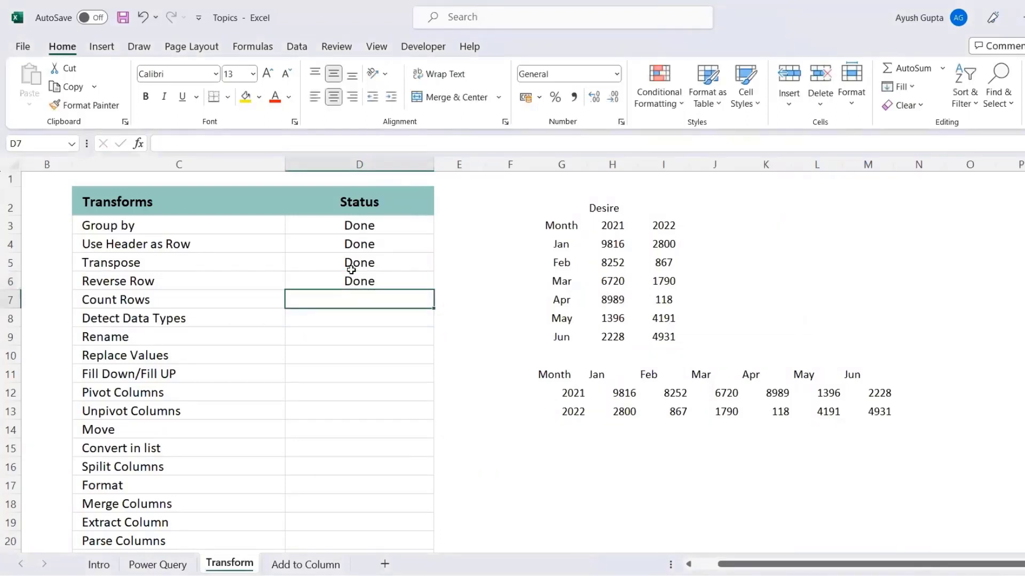
type("Done")
key("Return")
type("Done")
key("Return")
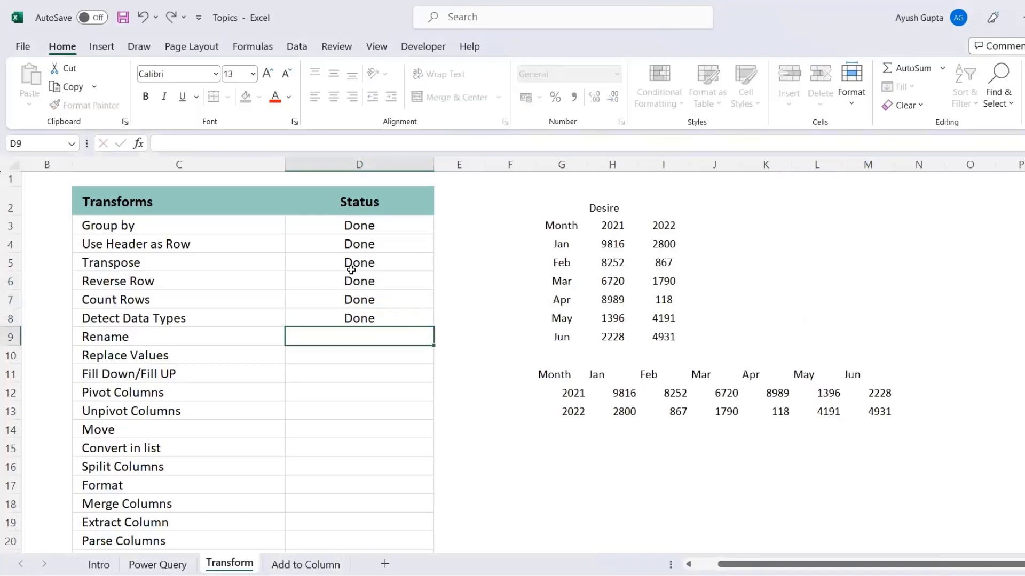
type("Done")
key("Return")
type("Don")
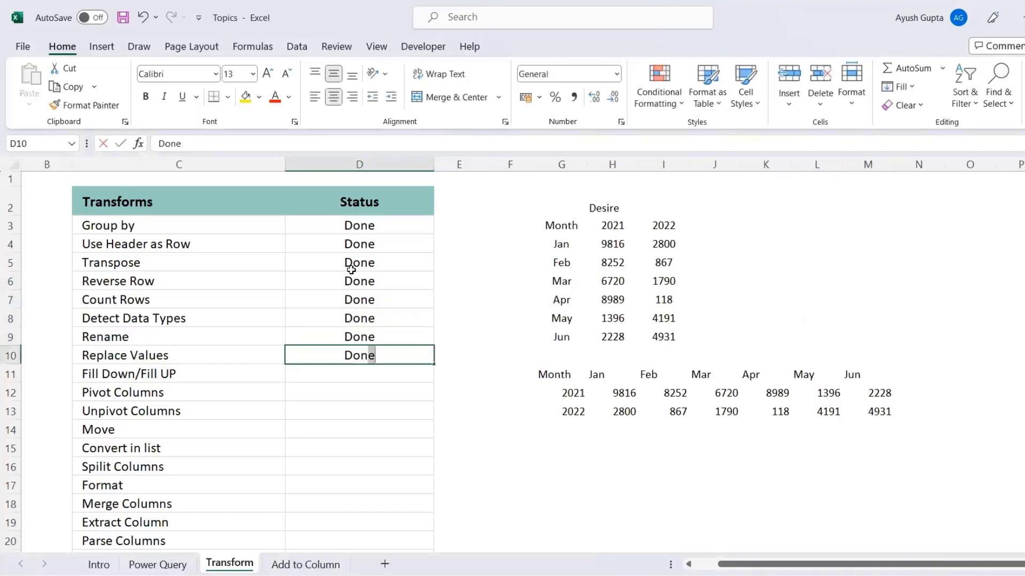
key("Return")
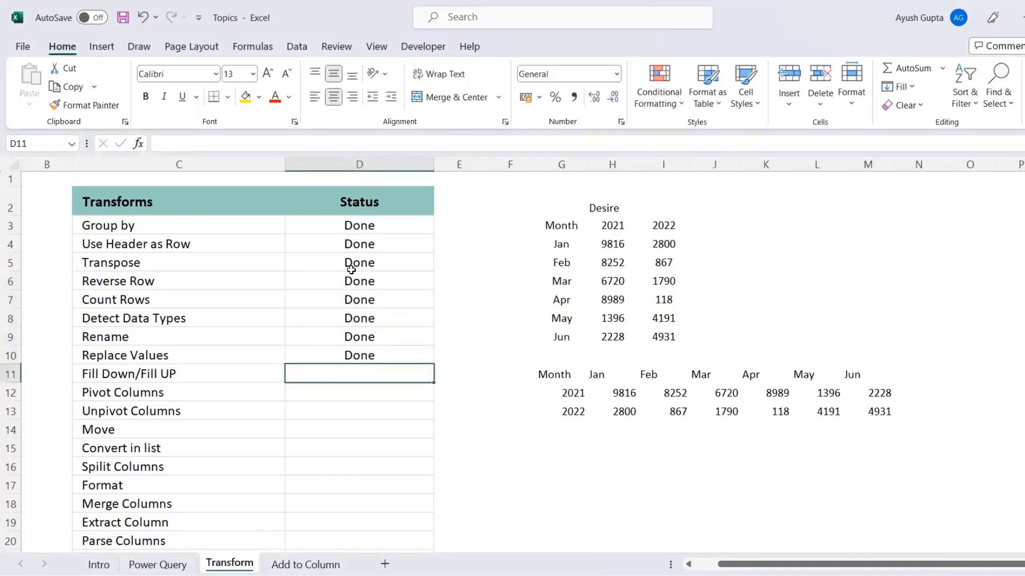
Switch to the Power Query Editor and import Sheet1 of Fill_Down.xlsx as a new query
key("alt+Tab")
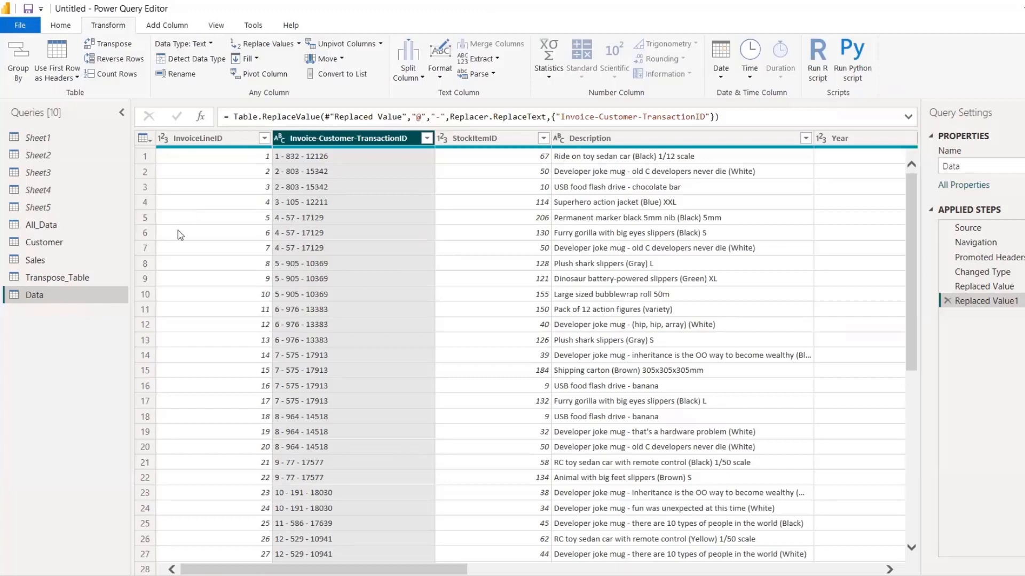
left_click(66, 25)
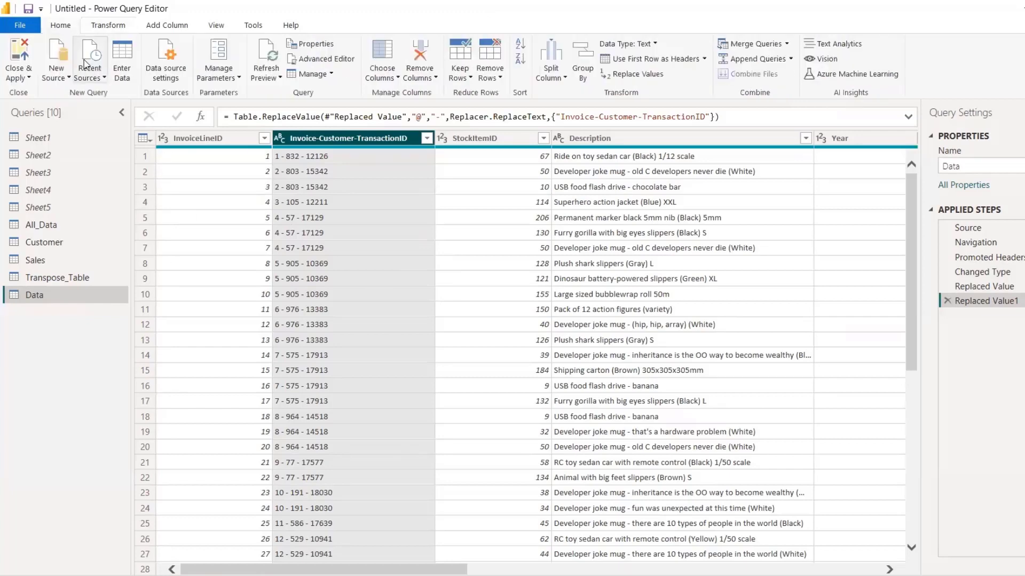
left_click(69, 79)
left_click(85, 121)
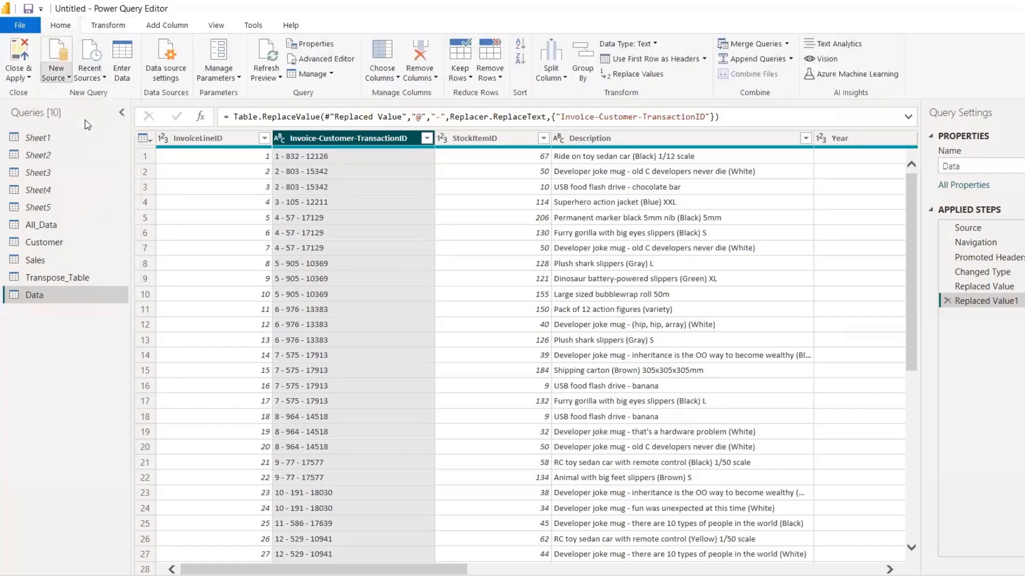
left_click(216, 116)
left_click(424, 324)
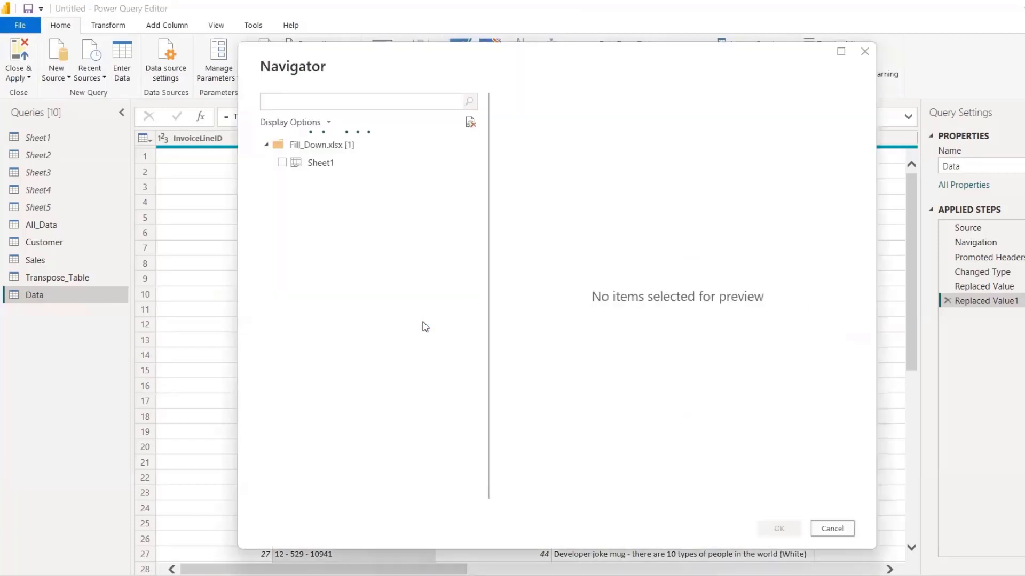
left_click(281, 163)
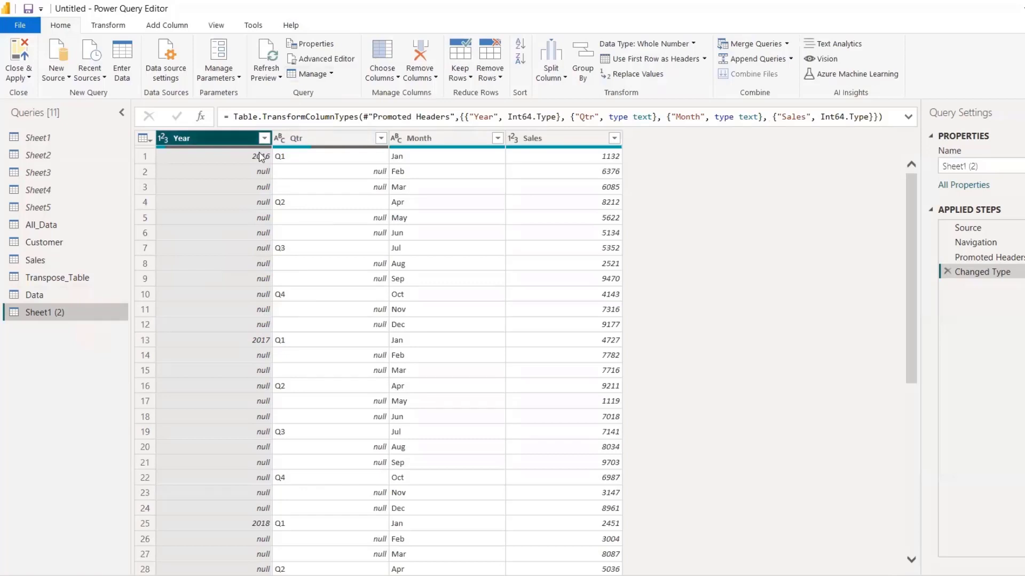
Fill down the empty cells in the Year column of the Sheet1 (2) query
left_click(109, 26)
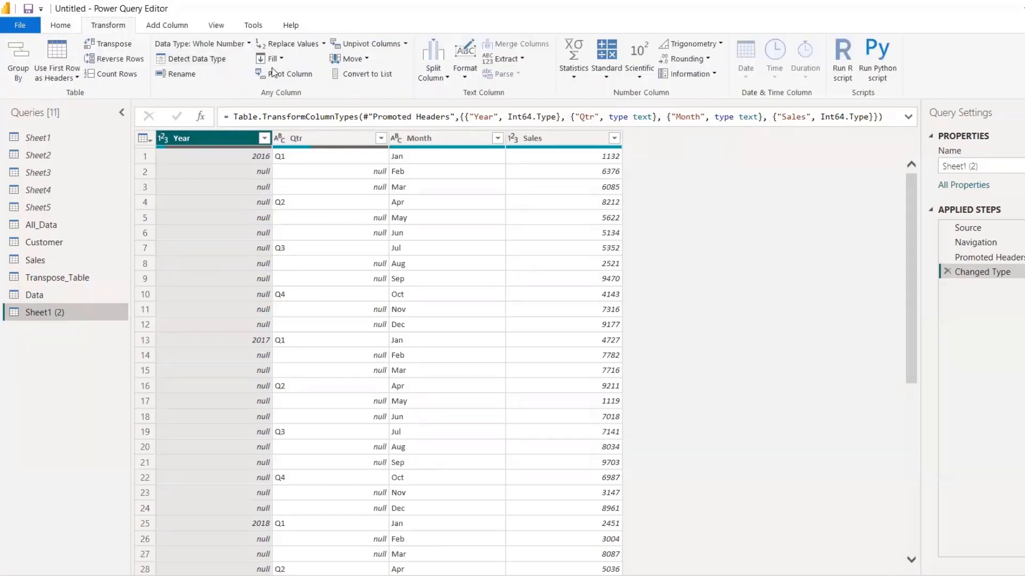
left_click(285, 60)
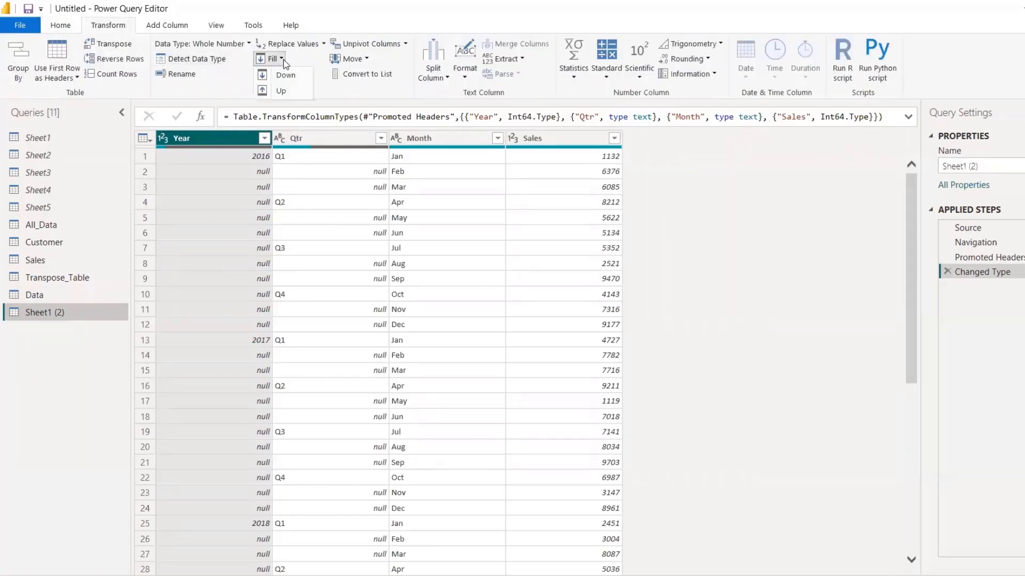
left_click(291, 76)
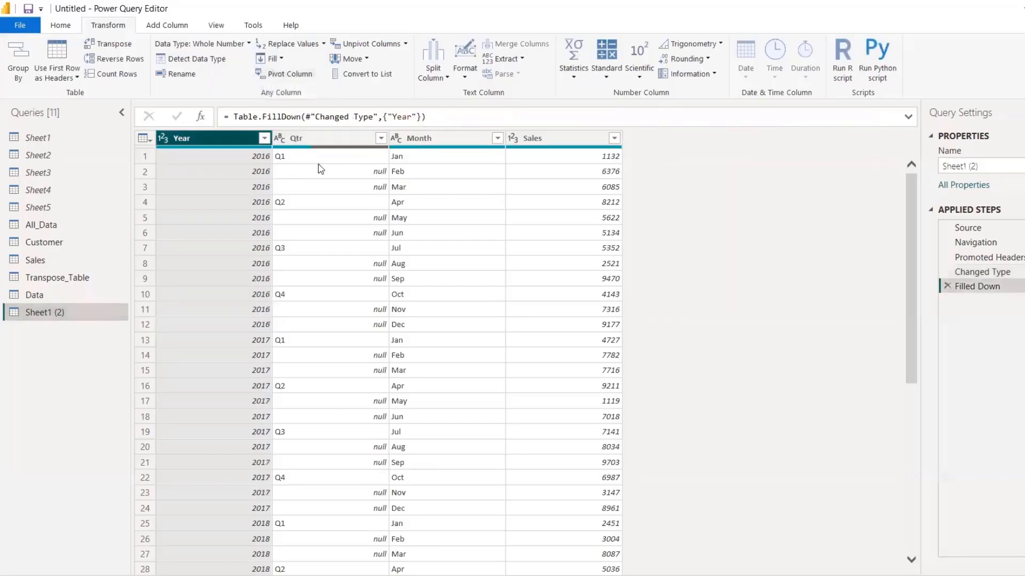
Fill down the empty cells in the Qtr column and check the filled rows through the end of the table
right_click(353, 159)
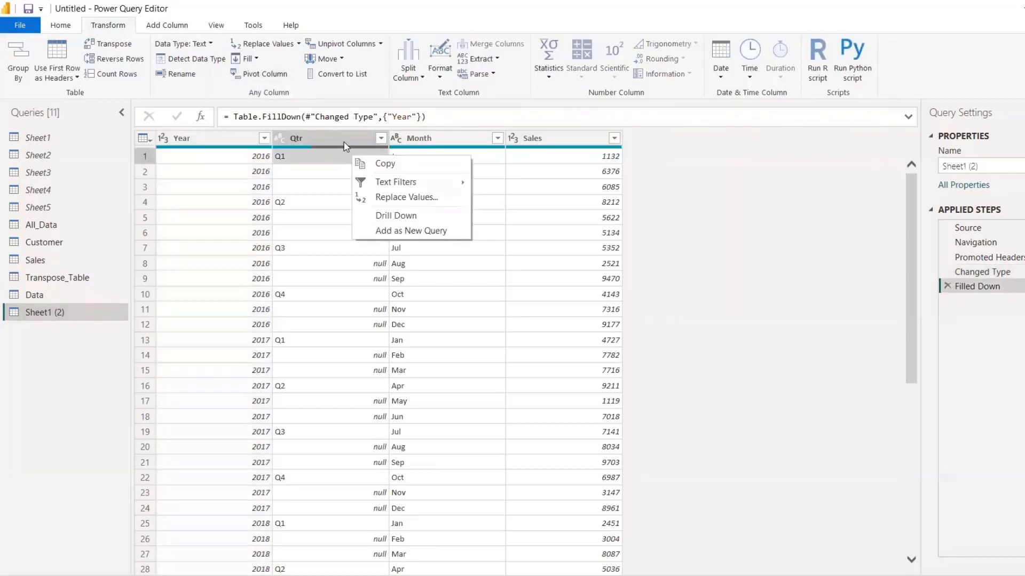
left_click(341, 136)
right_click(341, 137)
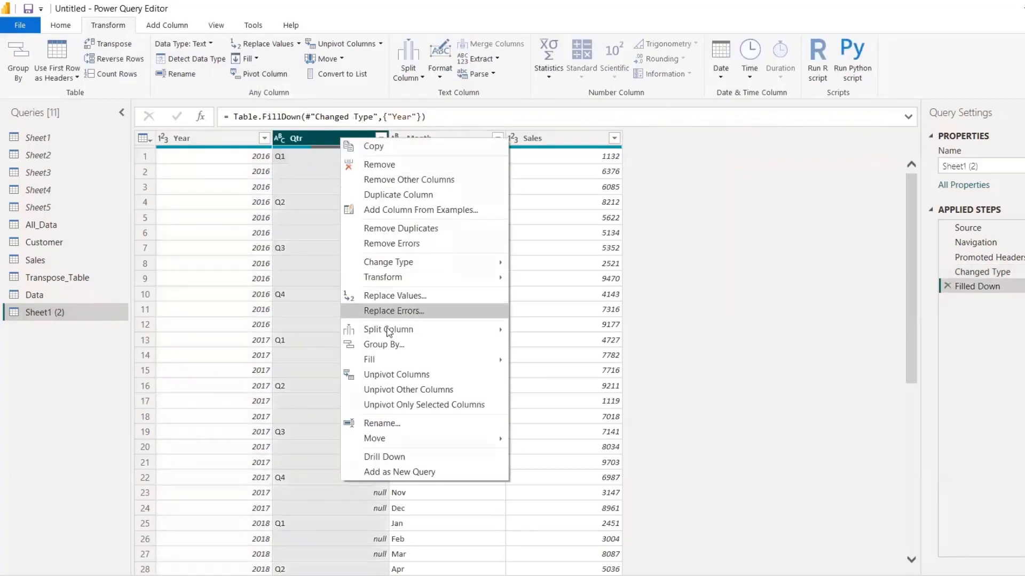
mouse_move(389, 359)
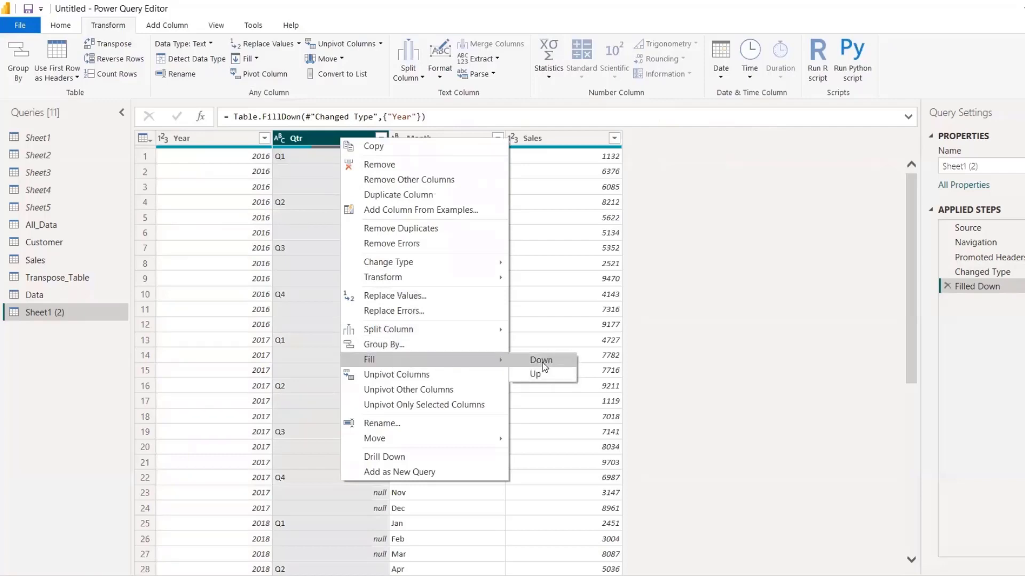
left_click(541, 360)
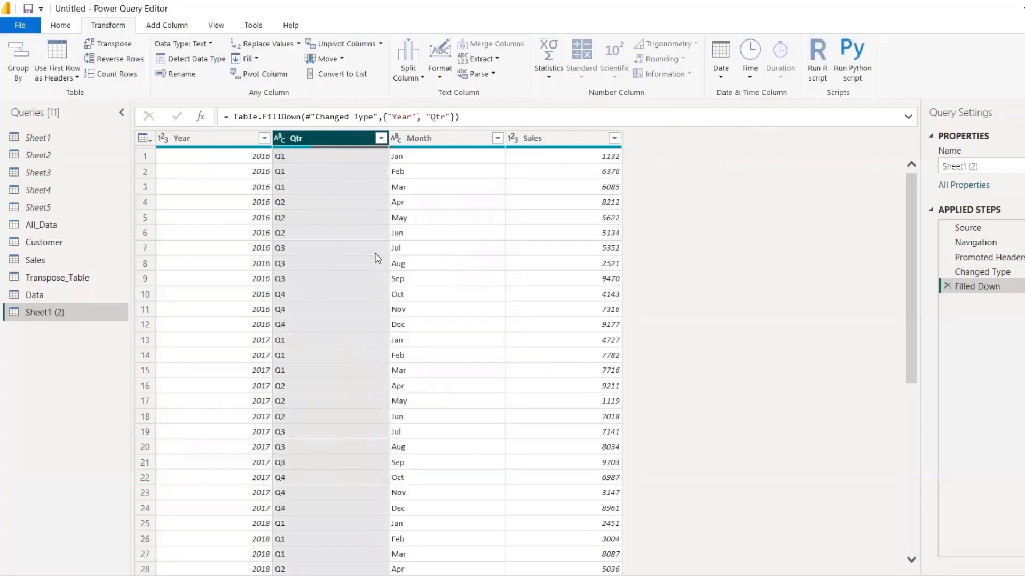
scroll(377, 265, "down", 7)
scroll(376, 265, "down", 7)
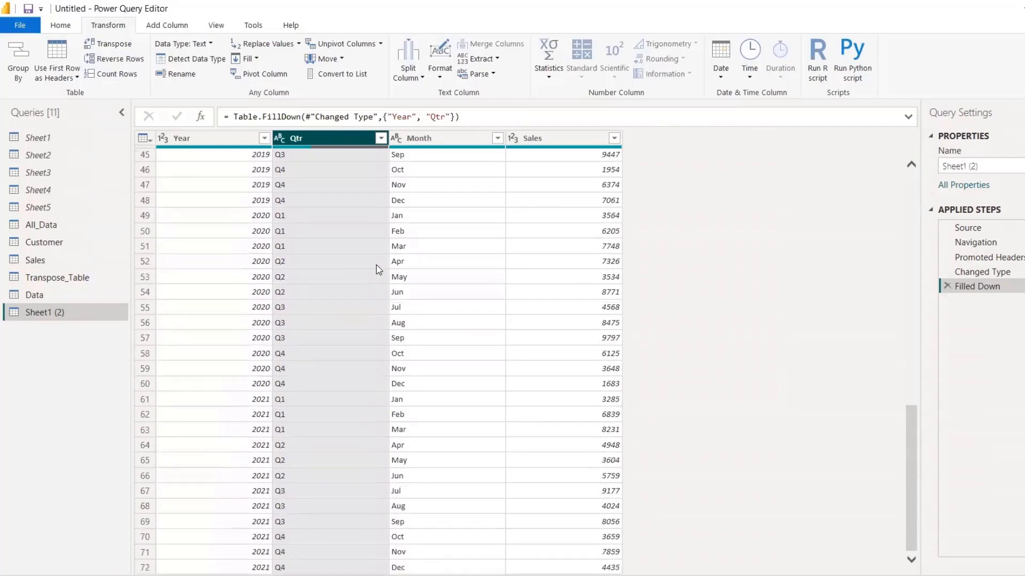
scroll(363, 285, "up", 14)
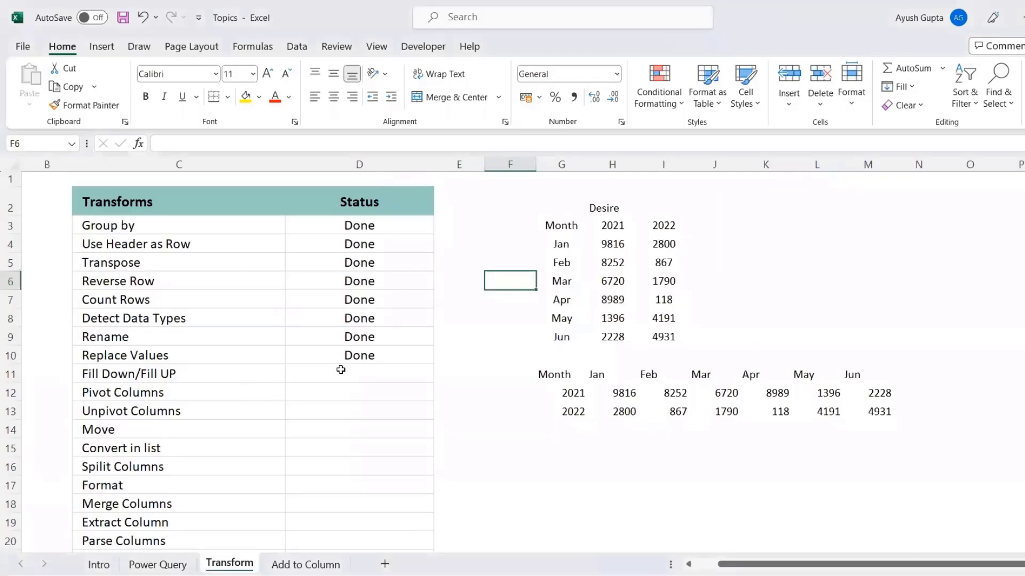
Enter Done as the status for Fill Down/Fill UP in the Topics workbook in Excel
left_click(341, 369)
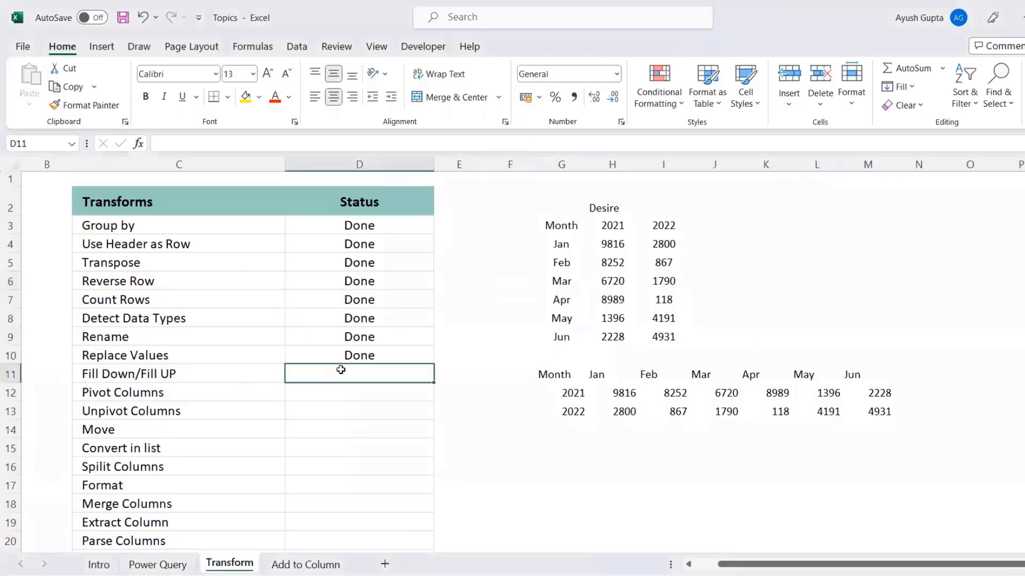
type("Done")
key("Return")
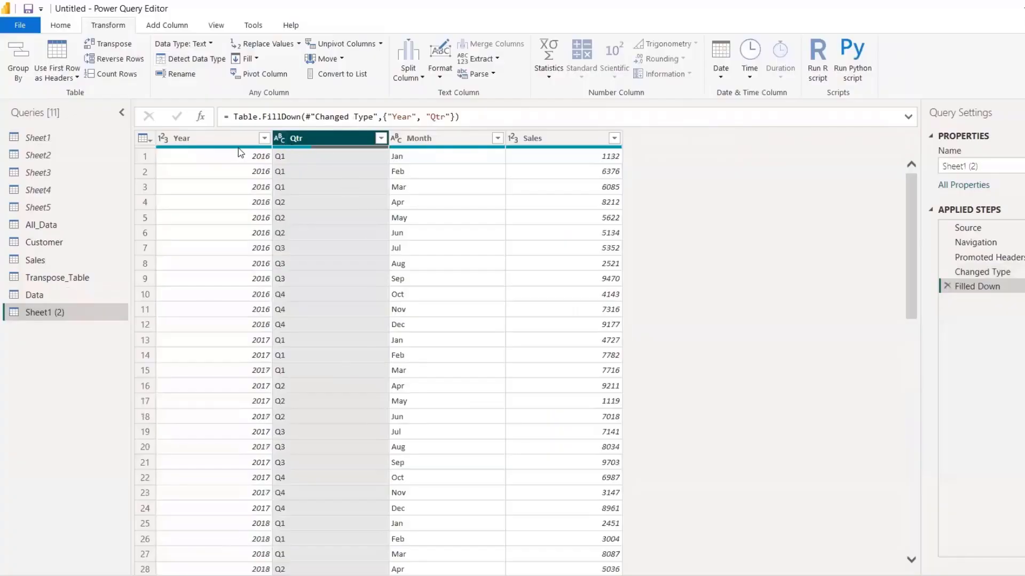
In the Power Query Editor, try pivoting the Qtr column with Sales as the values column, and remove the pivot step
left_click(246, 147)
left_click(345, 142)
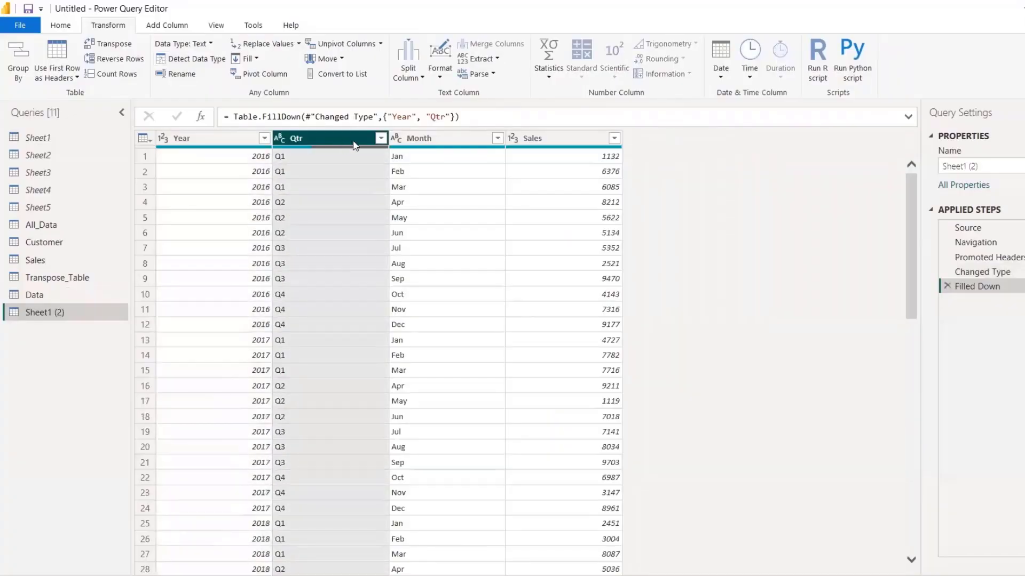
left_click(423, 142)
left_click(517, 141)
left_click(325, 142)
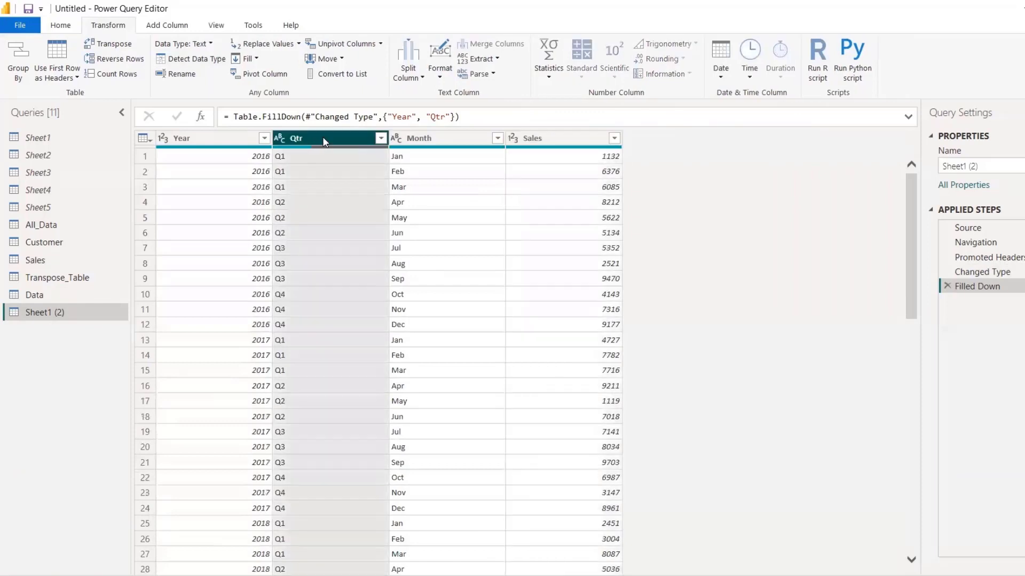
left_click(271, 80)
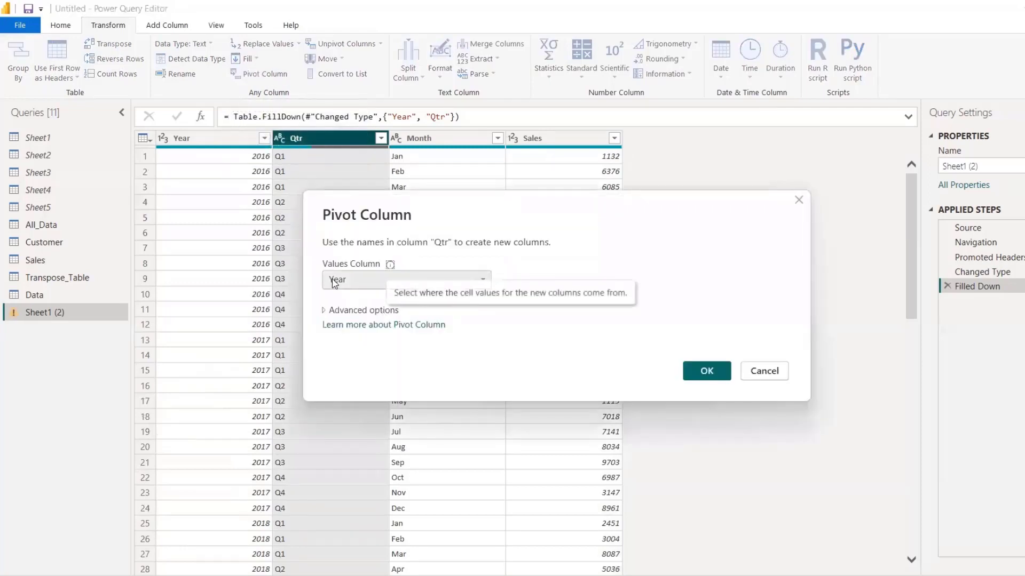
left_click(366, 282)
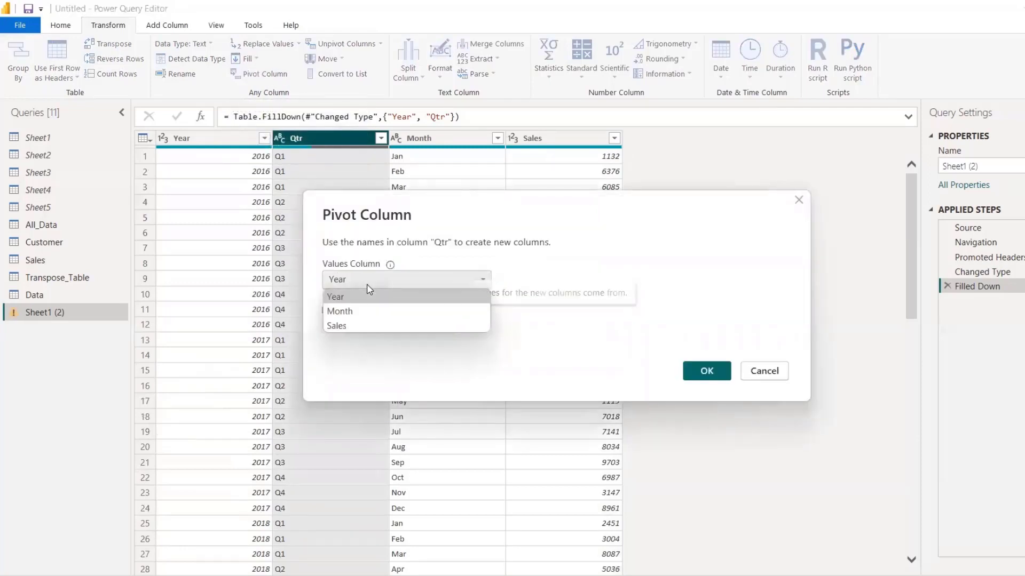
left_click(356, 326)
left_click(700, 375)
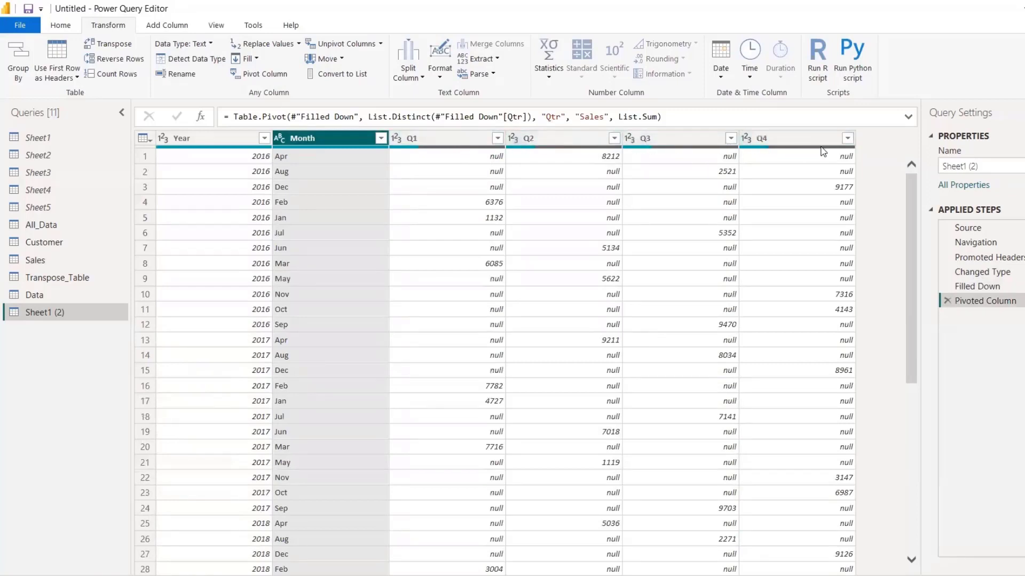
mouse_move(823, 152)
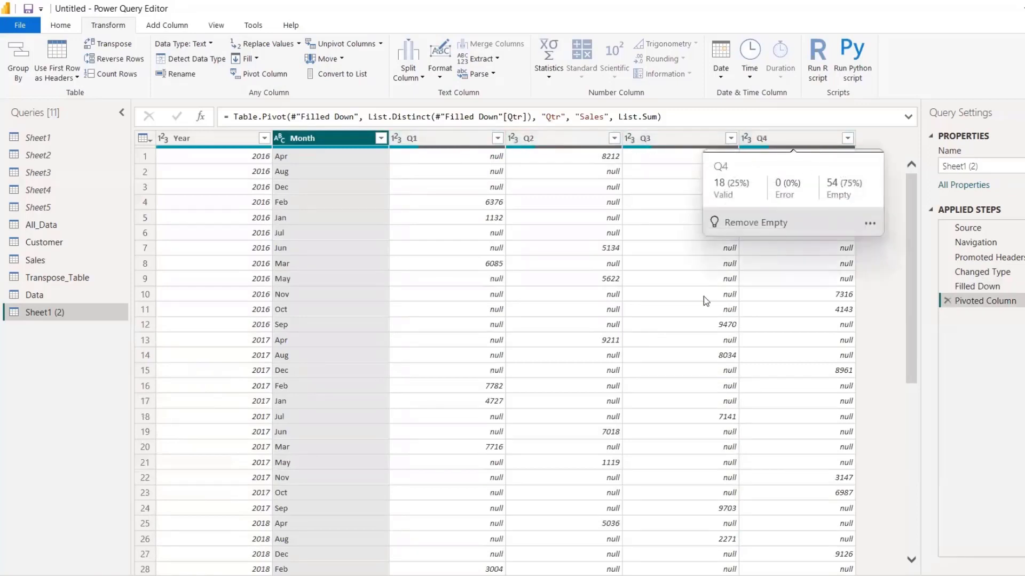
left_click(948, 301)
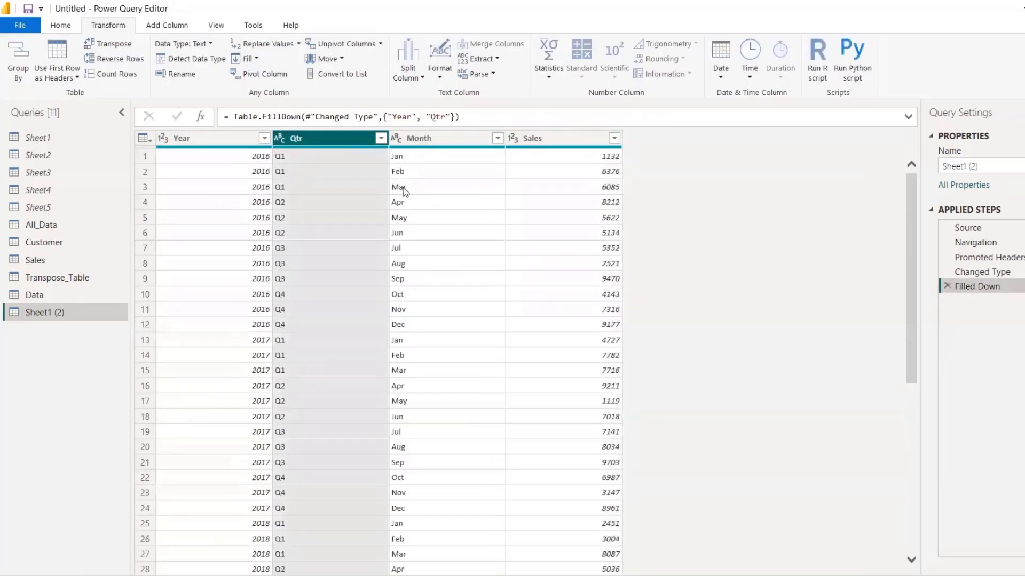
Try pivoting the Year column with Sales as the values column, and remove the Pivoted Column step
left_click(229, 140)
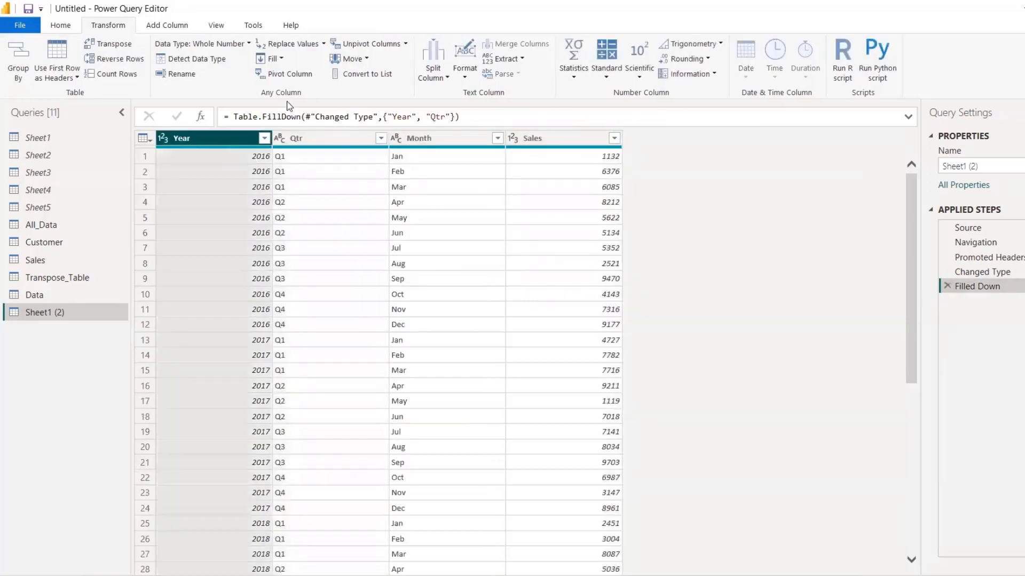
left_click(308, 75)
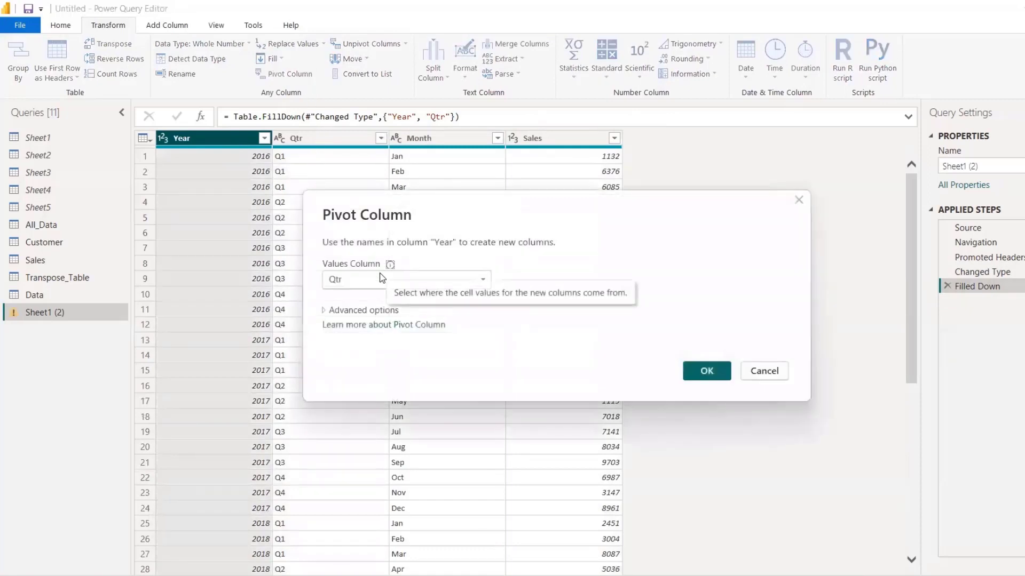
left_click(380, 279)
left_click(356, 324)
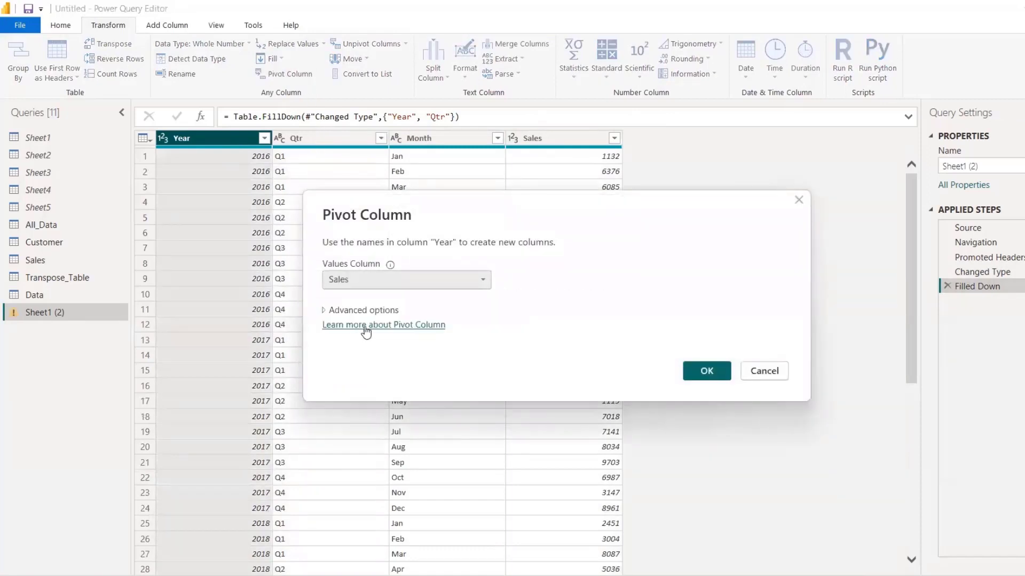
left_click(699, 369)
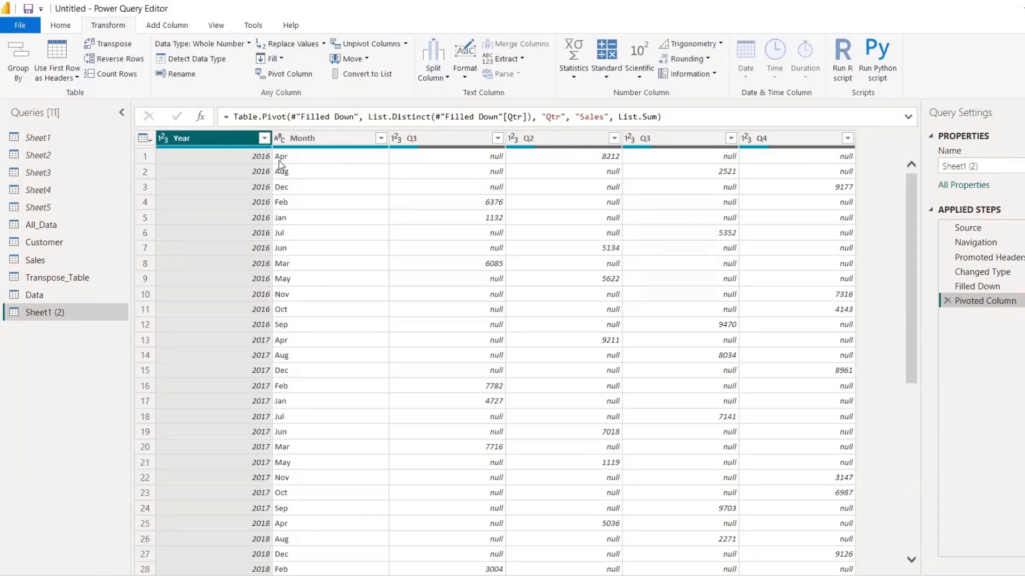
left_click(947, 300)
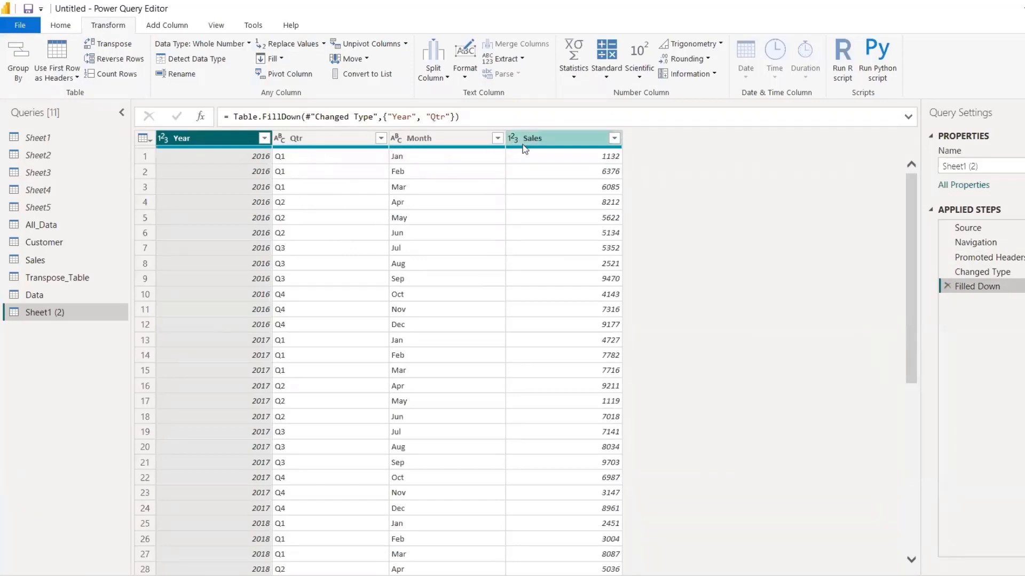
Pivot the Qtr column into separate quarter columns using Sales as the values column
left_click(325, 140)
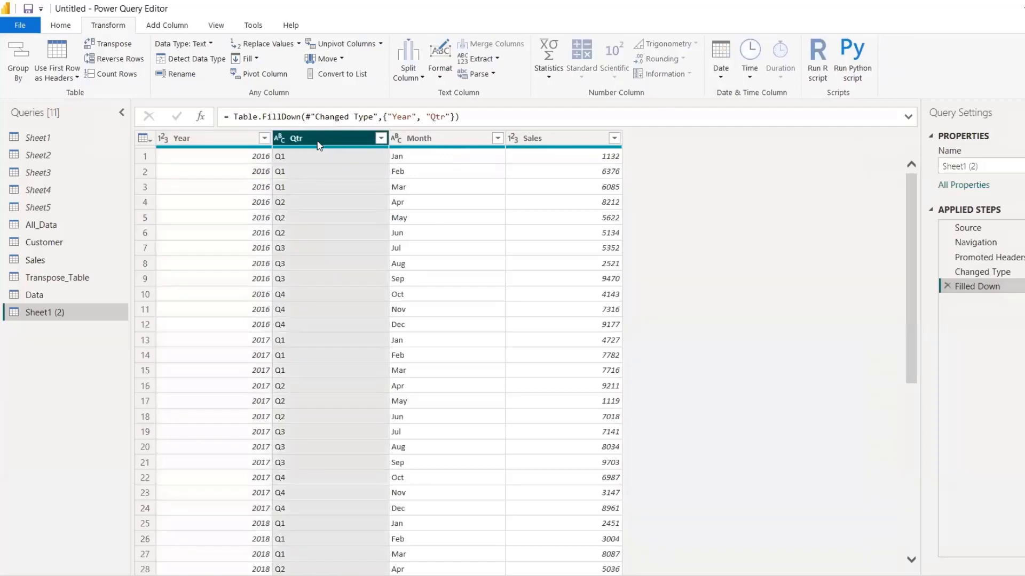
left_click(262, 73)
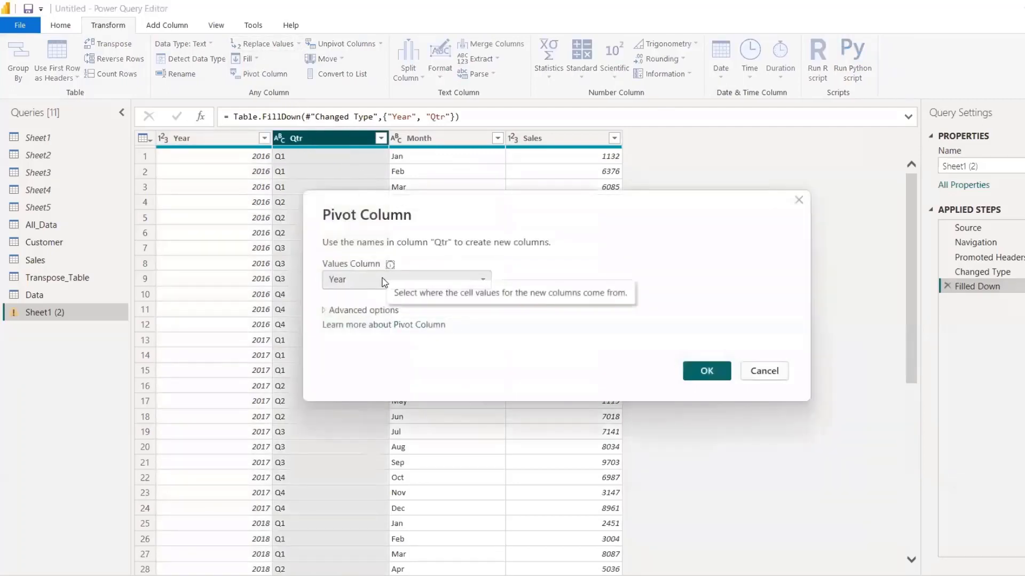
left_click(405, 279)
left_click(342, 328)
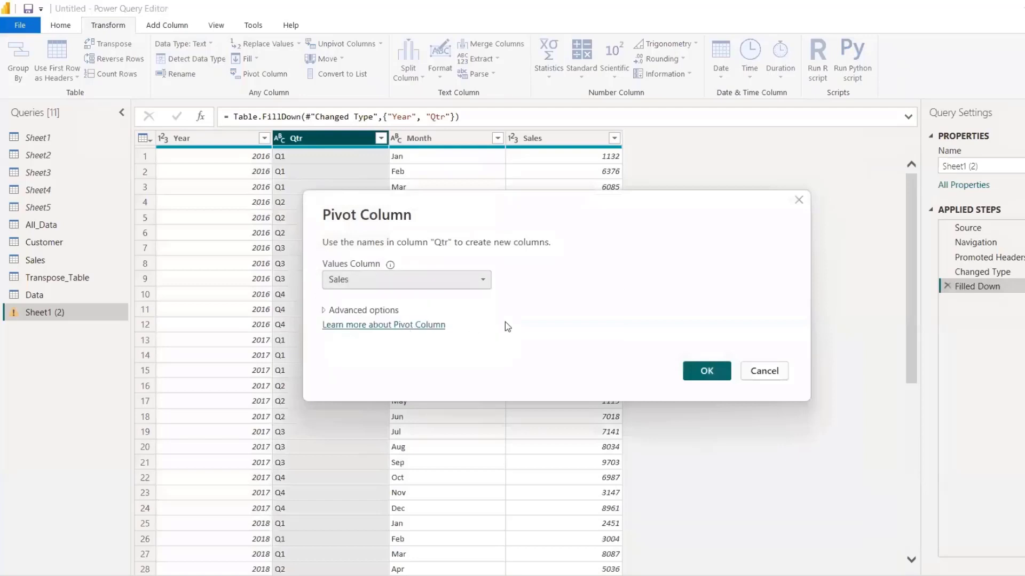
left_click(693, 377)
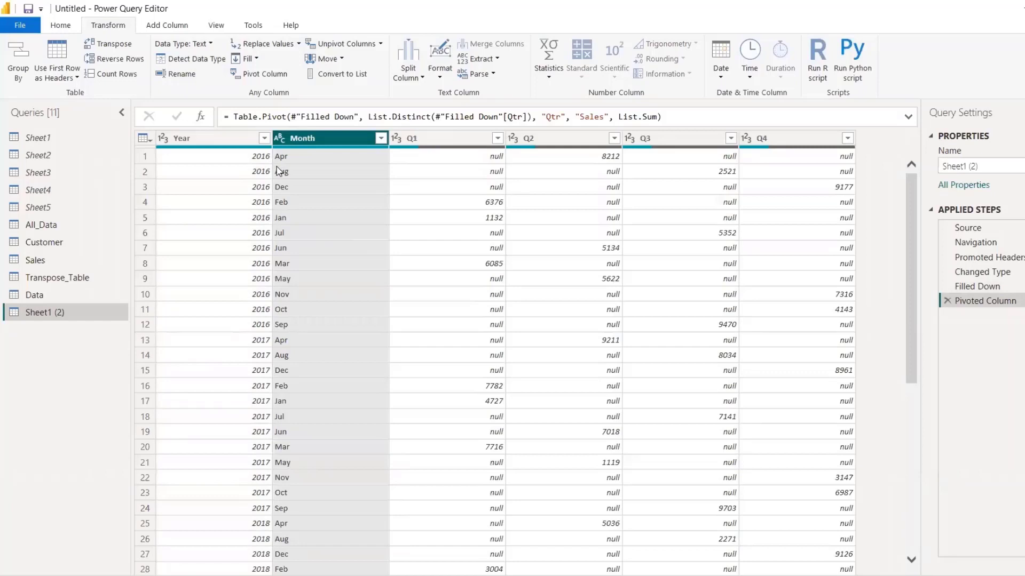
left_click(229, 139)
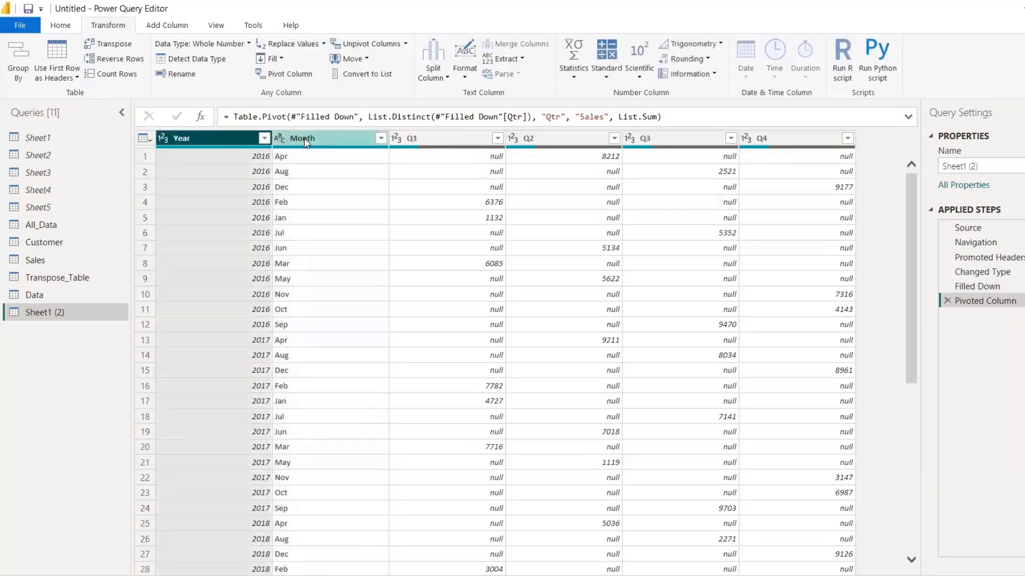
left_click(306, 139, "ctrl")
left_click(381, 44)
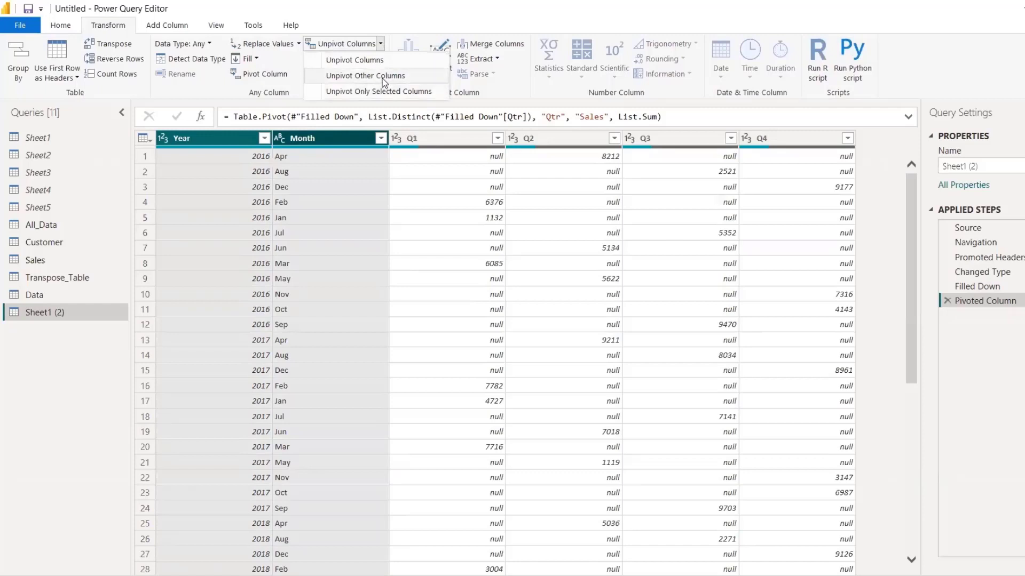
left_click(322, 160)
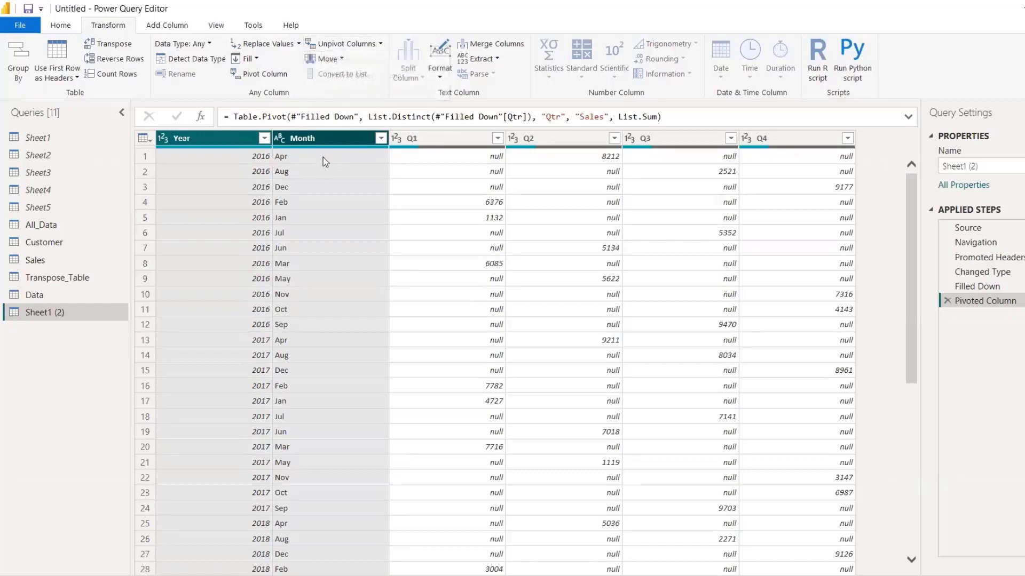
Unpivot the Q1, Q2, Q3 and Q4 columns into attribute and value columns
left_click(395, 142)
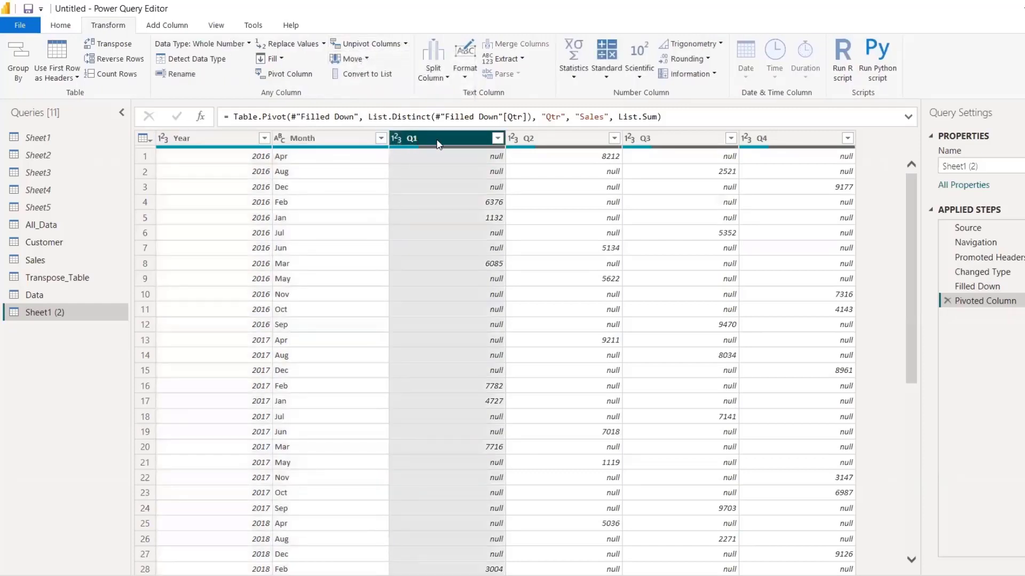
left_click(539, 139, "ctrl")
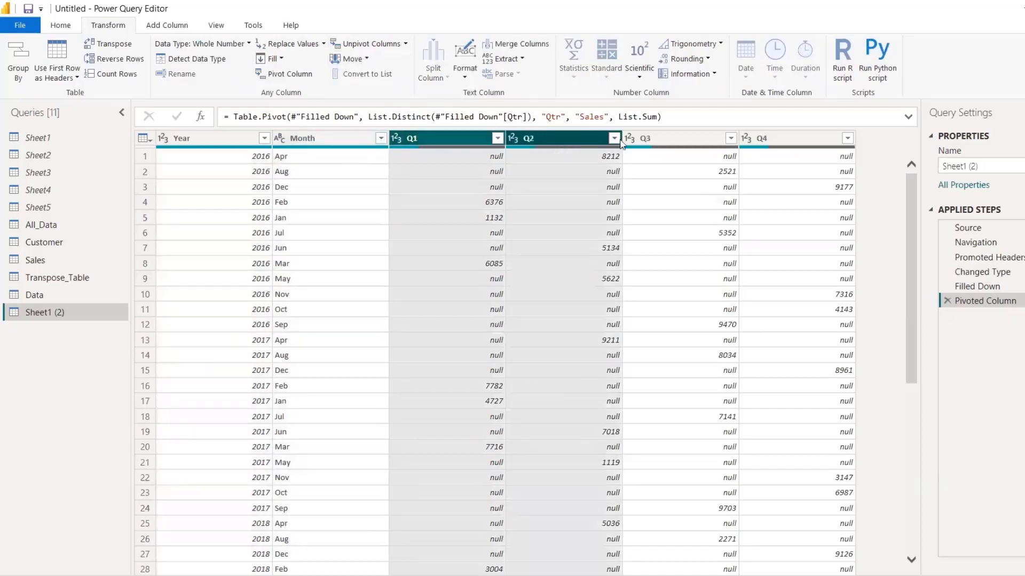
left_click(702, 140, "ctrl")
left_click(784, 138, "ctrl")
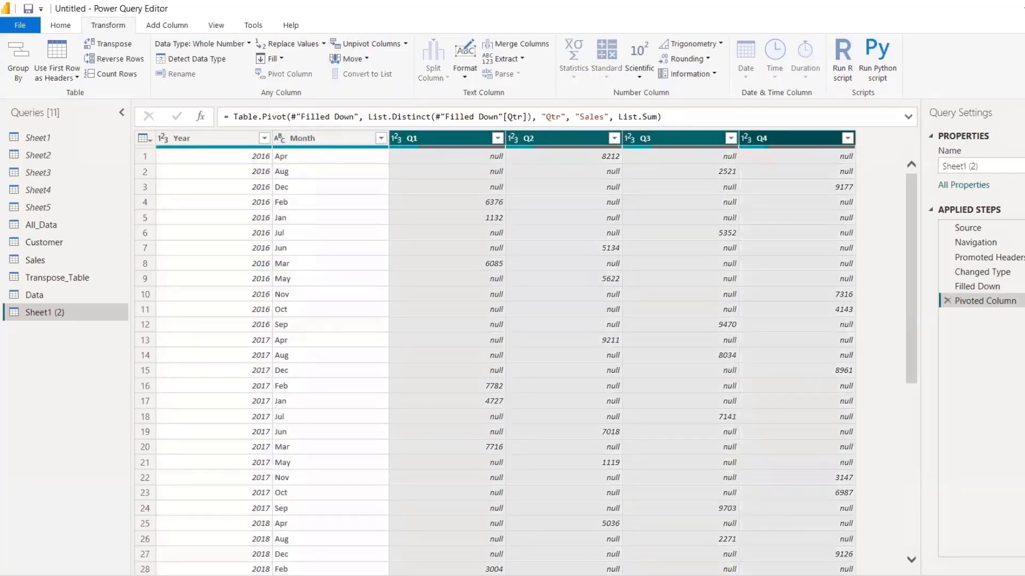
left_click(405, 44)
left_click(405, 64)
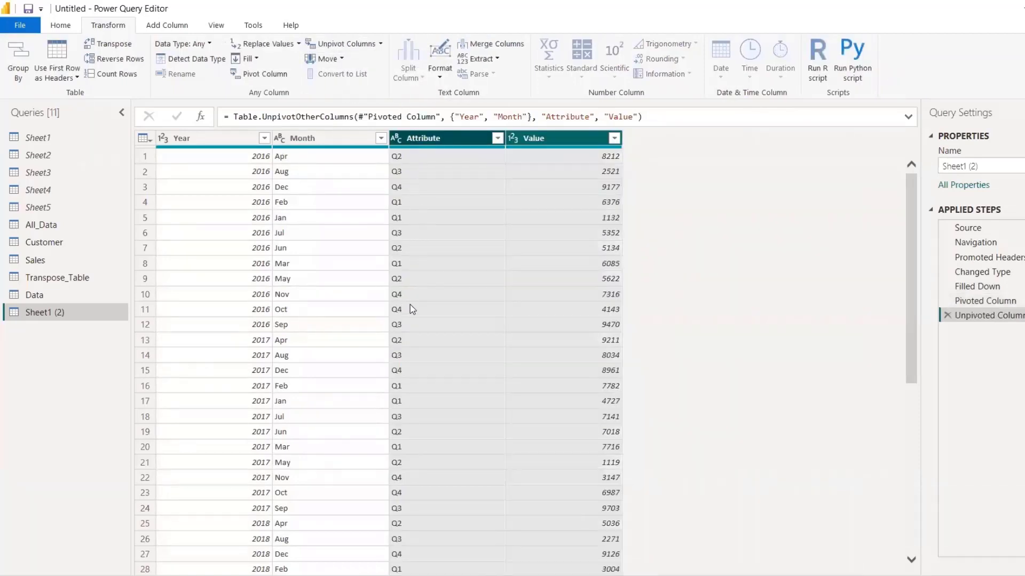
scroll(409, 325, "down", 4)
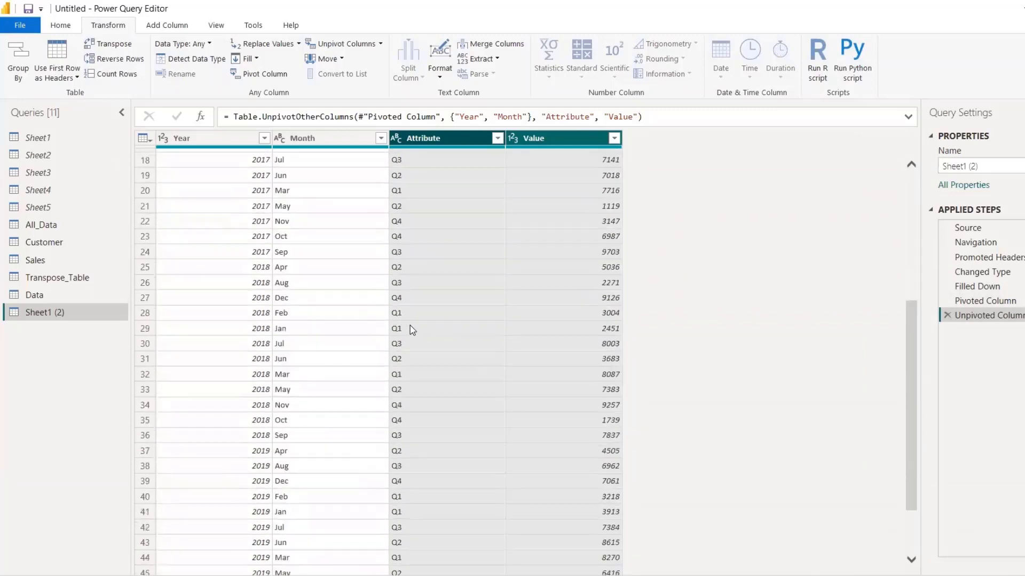
scroll(409, 325, "up", 4)
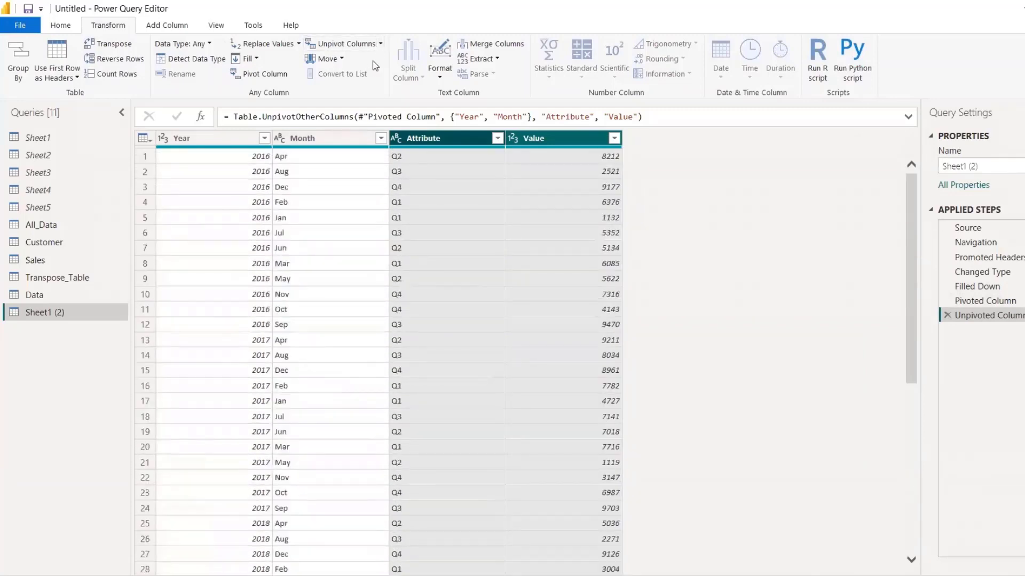
left_click(380, 43)
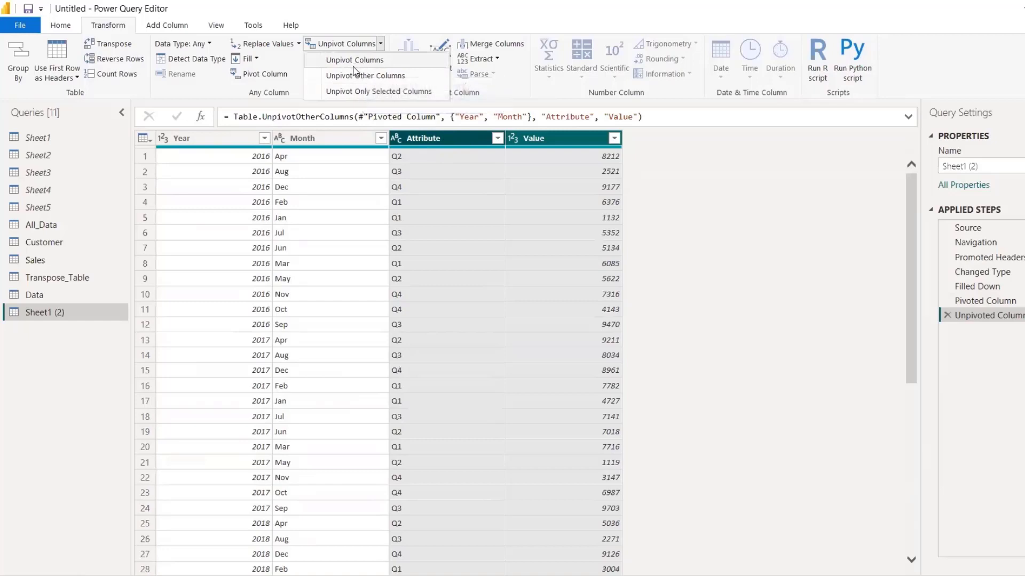
left_click(344, 213)
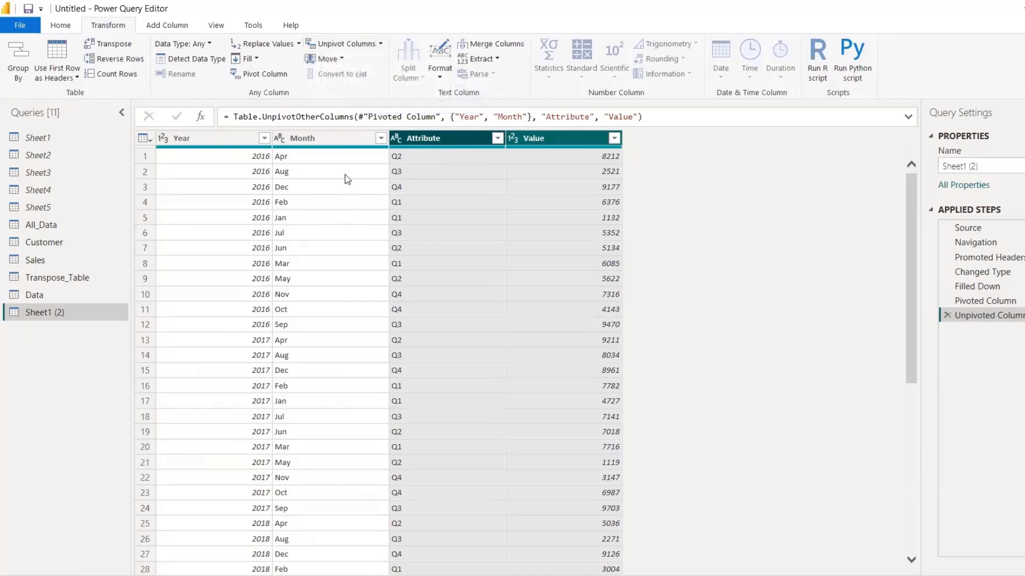
left_click(347, 139)
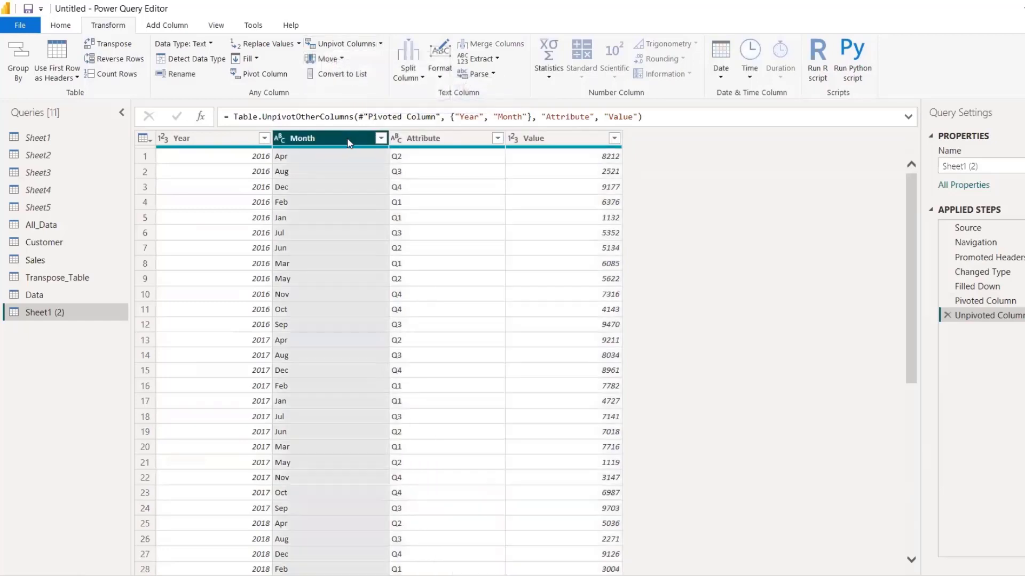
Import Sheet1 with the monthly product sales from an Excel workbook as a new query
left_click(61, 26)
left_click(56, 71)
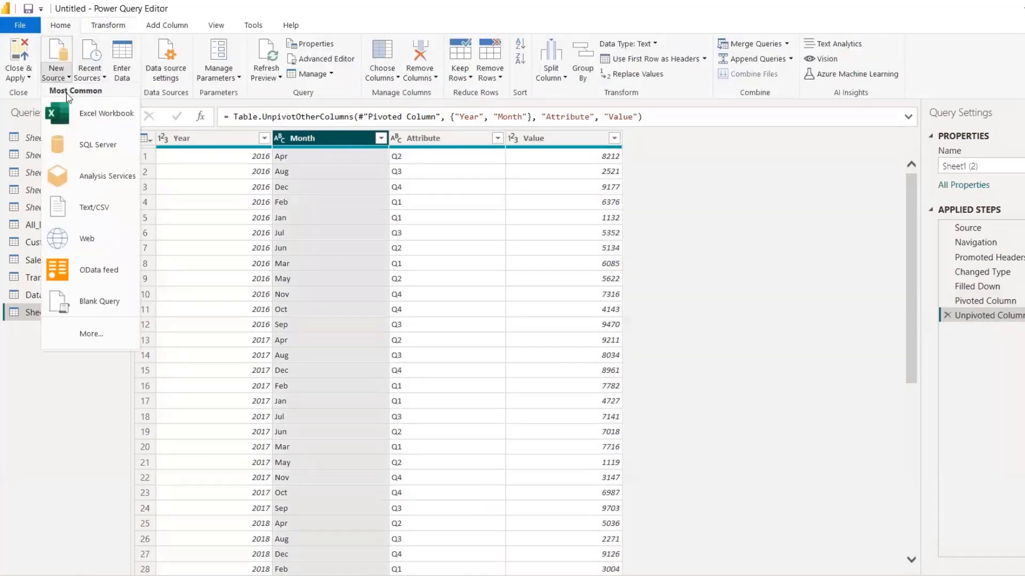
left_click(72, 107)
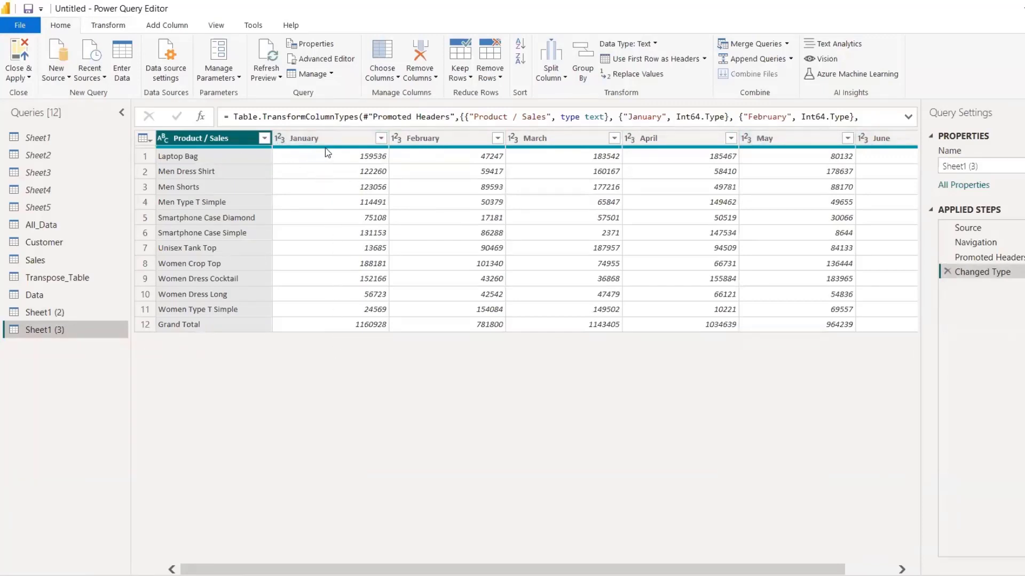
Unpivot all columns other than Product / Sales in the newly imported query
mouse_move(237, 147)
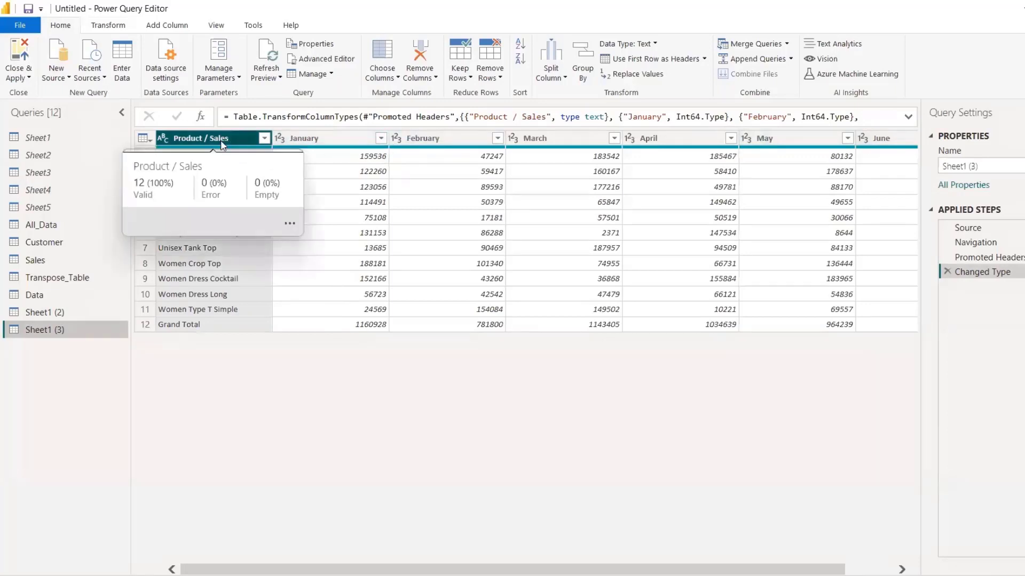
left_click(117, 30)
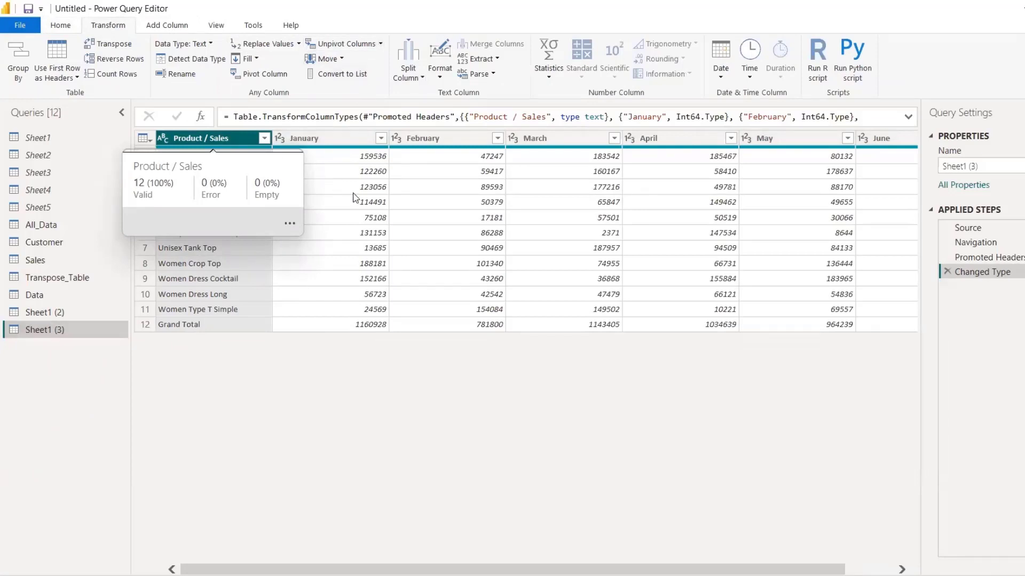
left_click(379, 43)
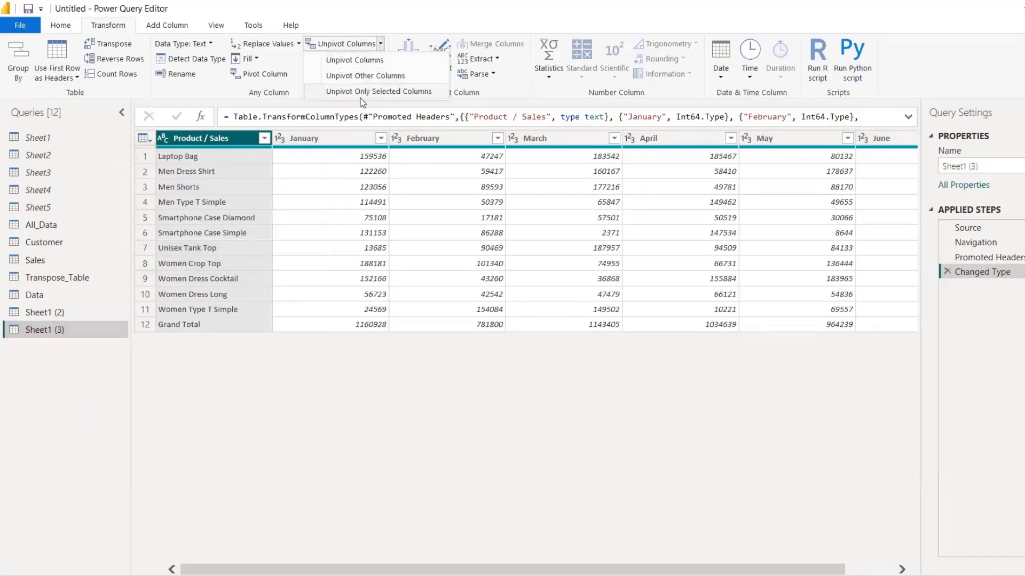
left_click(365, 75)
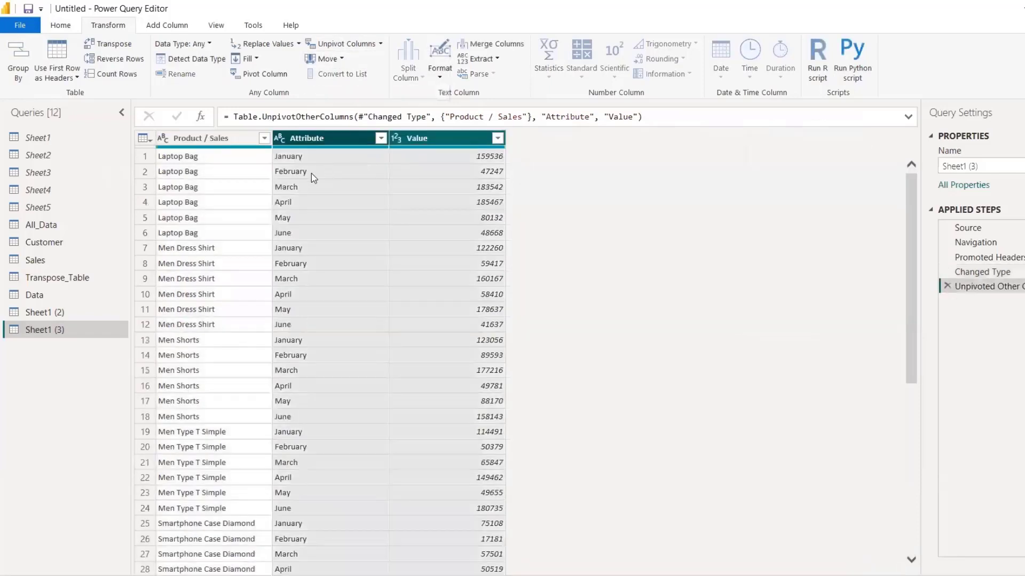
Rename the Attribute column as Month and the Value column as Salse
double_click(330, 140)
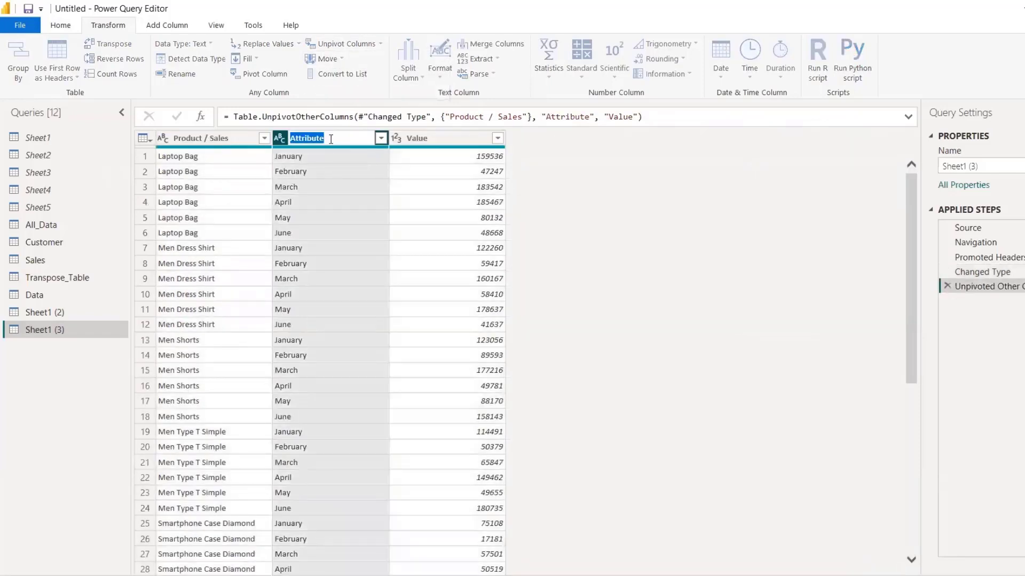
type("Month")
key("Return")
left_click(411, 139)
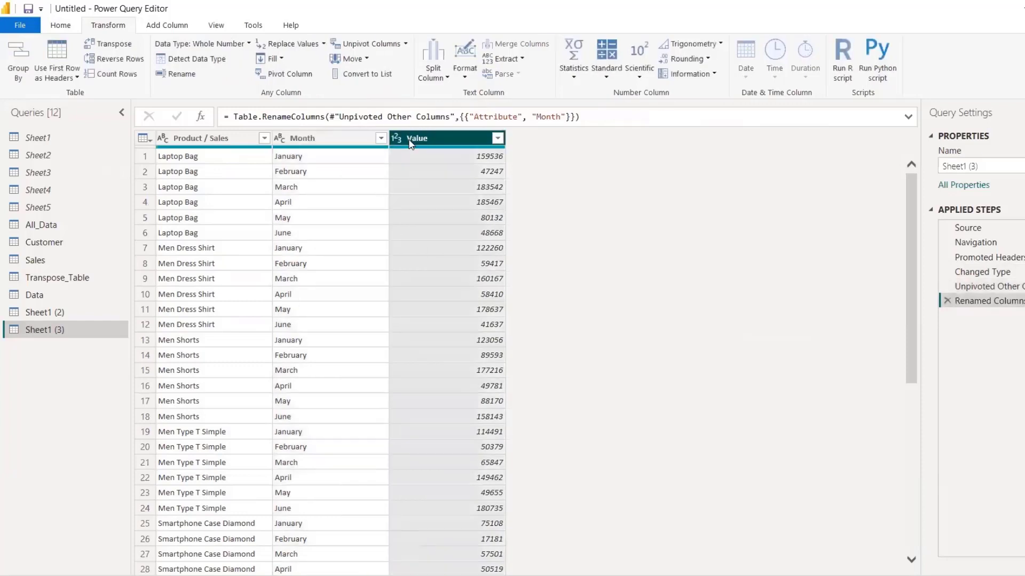
double_click(410, 140)
type("Sals")
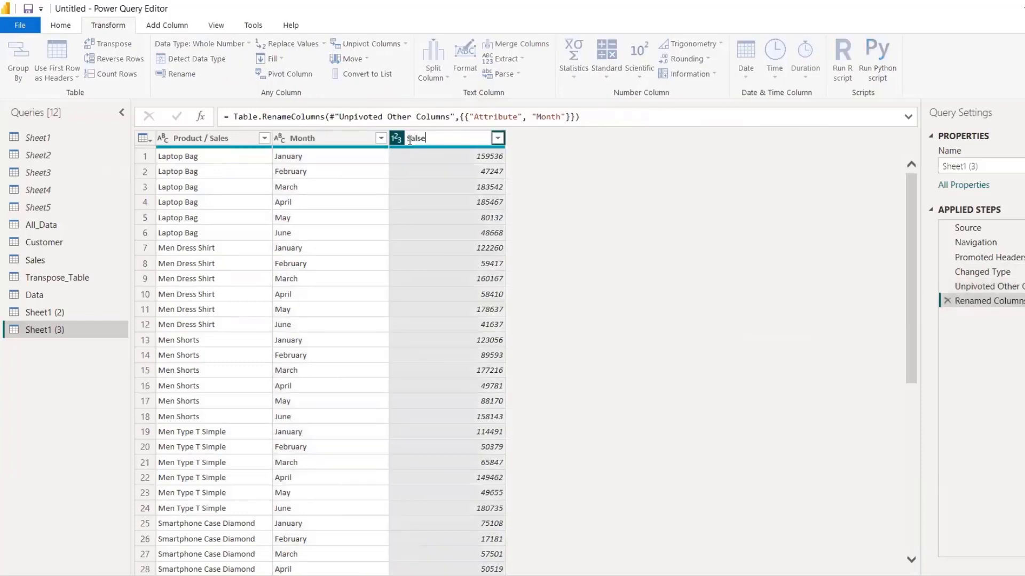
key("Return")
Filter the Product / Sales column to exclude the Grand Total rows
scroll(350, 293, "down", 1)
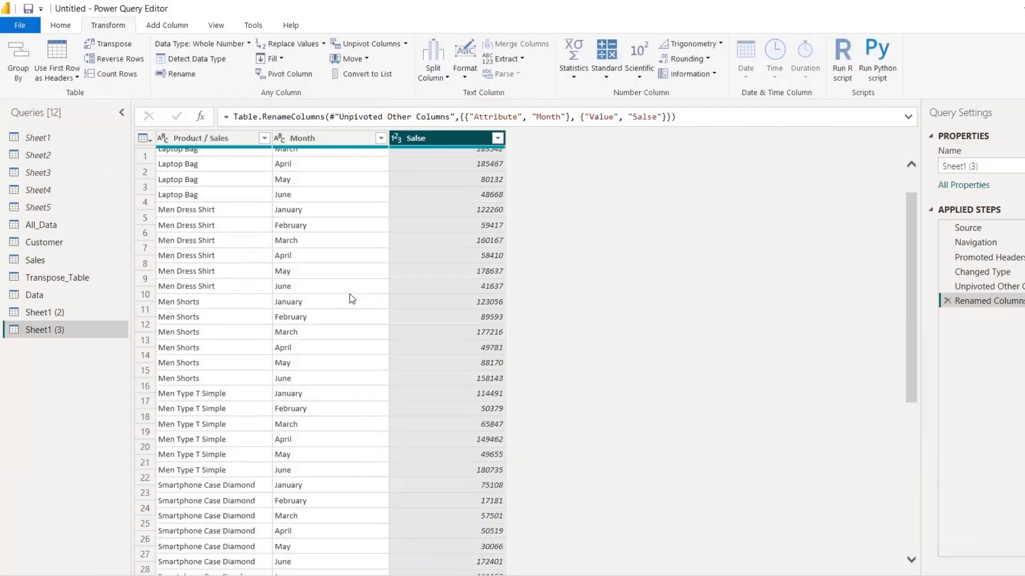
scroll(351, 298, "down", 15)
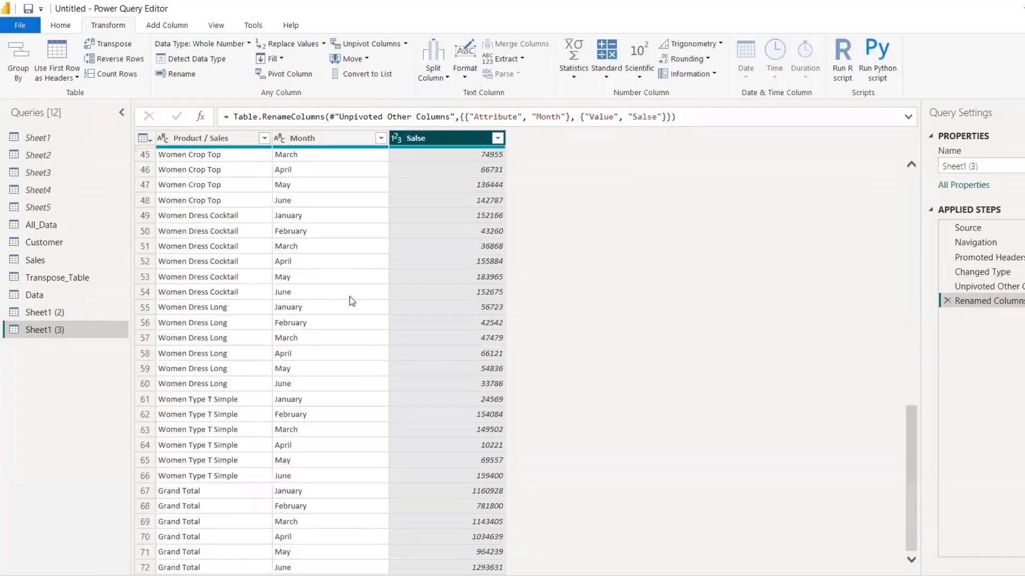
scroll(350, 296, "up", 5)
scroll(350, 296, "down", 5)
scroll(218, 480, "up", 8)
left_click(264, 138)
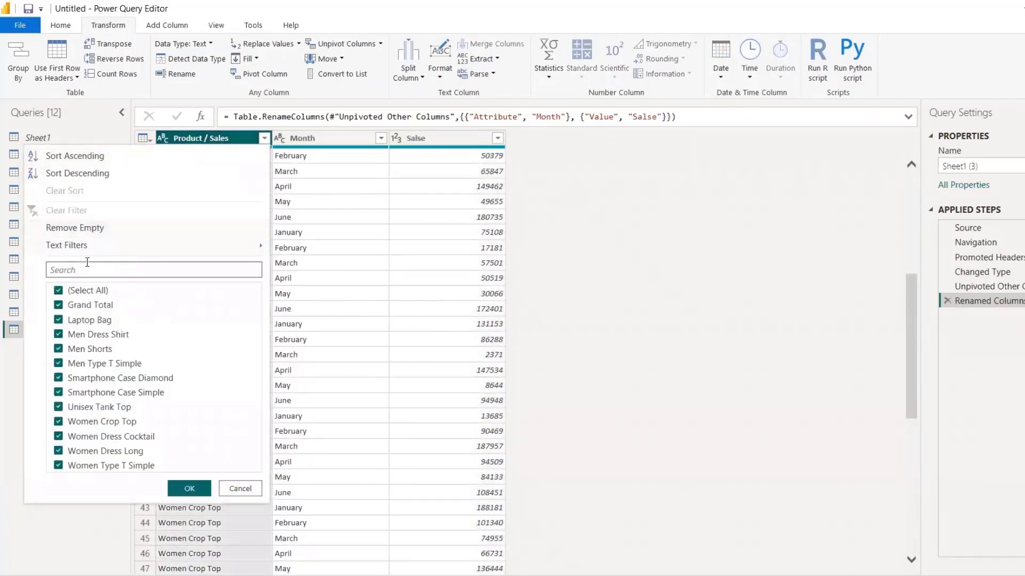
left_click(58, 305)
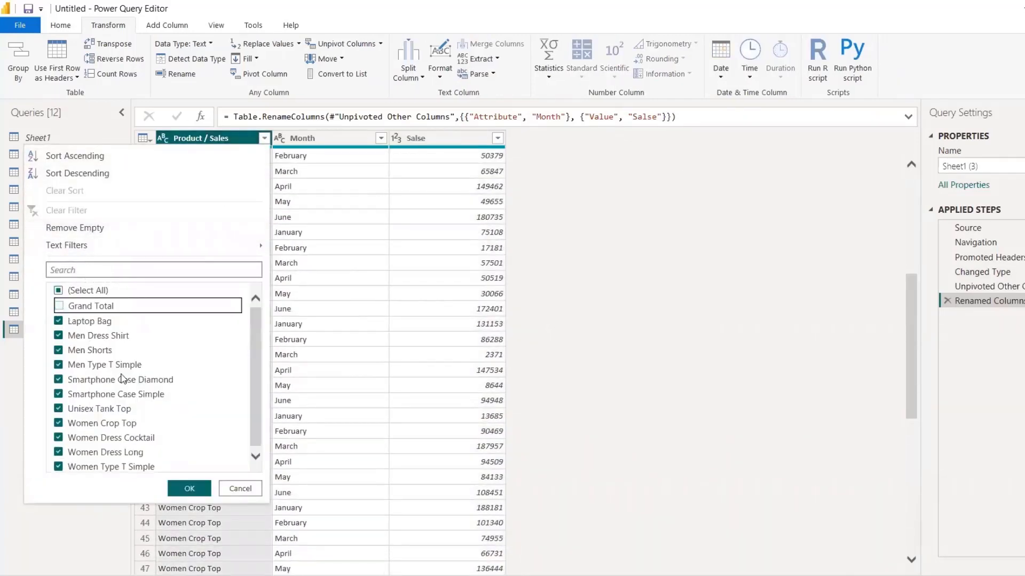
left_click(188, 488)
scroll(237, 322, "down", 9)
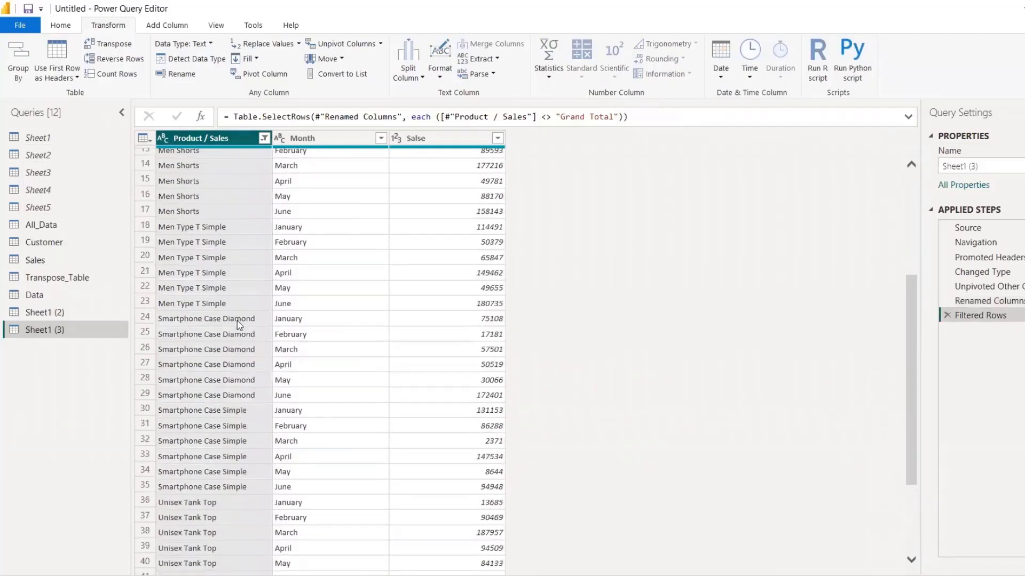
scroll(237, 321, "down", 3)
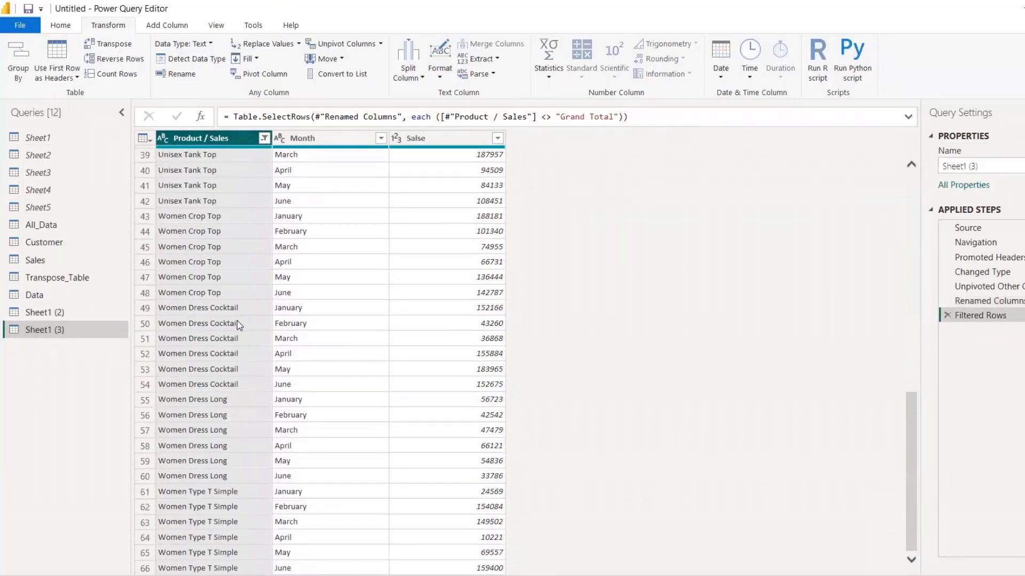
scroll(237, 325, "up", 10)
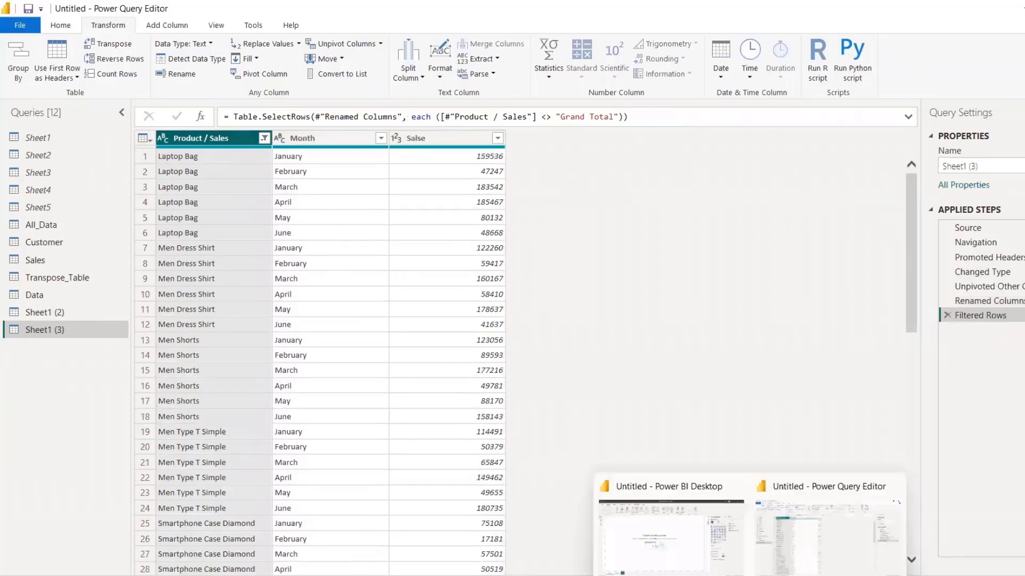
In the Topics workbook in Excel, enter Done as the status for Pivot Columns and Unpivot Columns
mouse_move(590, 575)
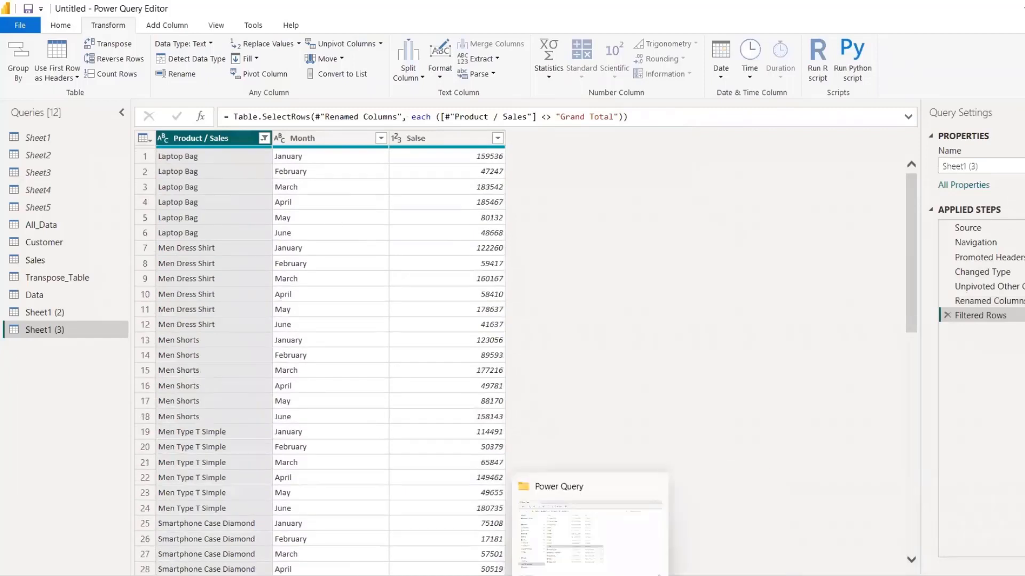
left_click(691, 563)
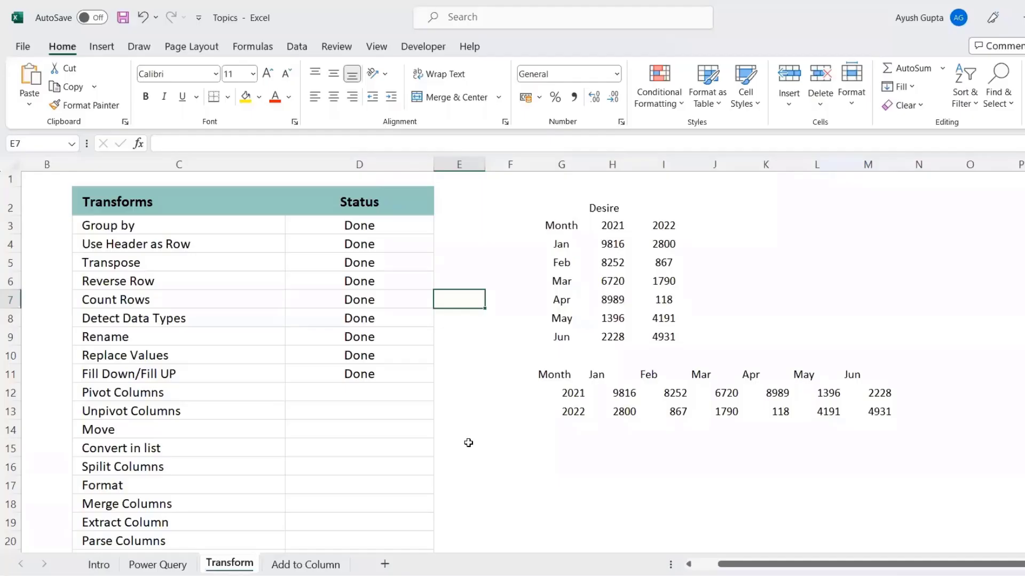
left_click(384, 389)
type("Done")
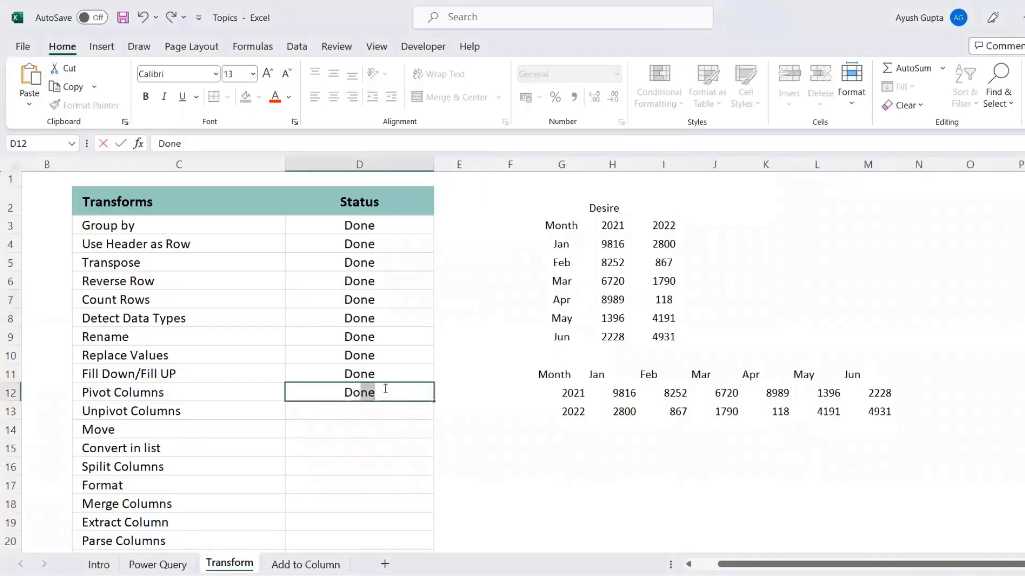
key("Return")
type("Done")
key("Return")
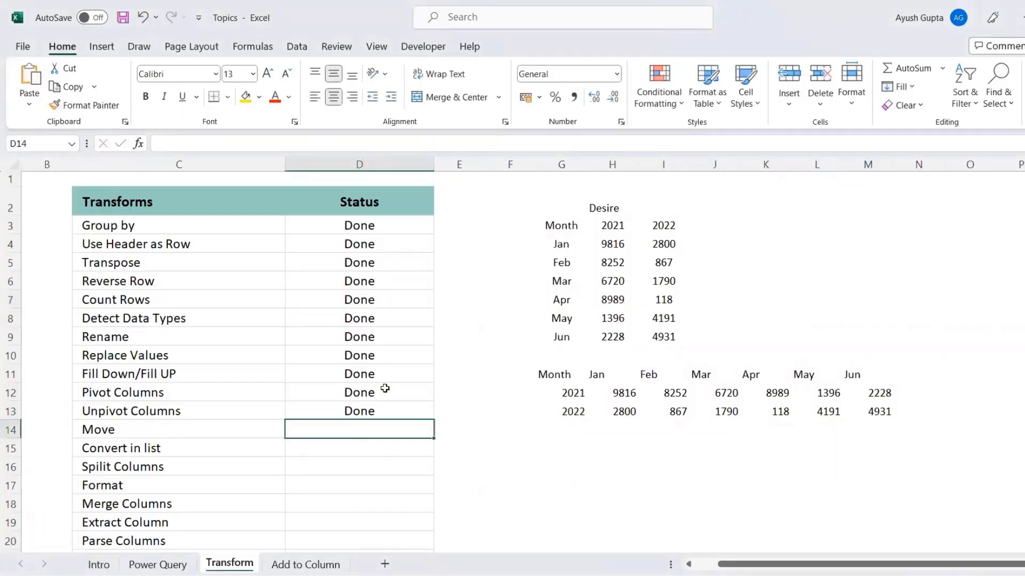
In the Power Query Editor, move the Month column ahead of Product / Sales and use Move to shift it back one place right
key("alt+Tab")
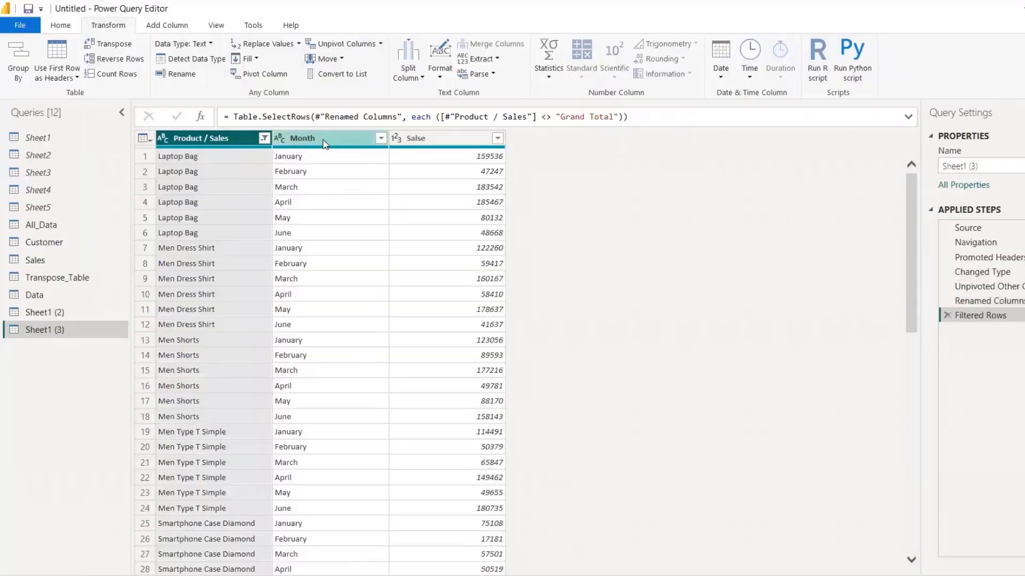
left_click_drag(324, 143, 189, 142)
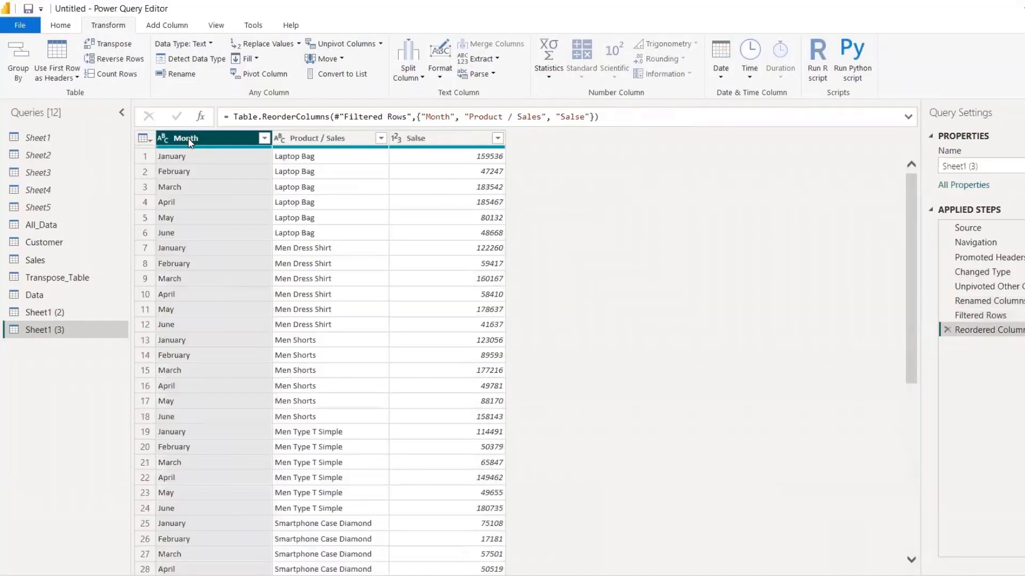
left_click(342, 59)
left_click(335, 91)
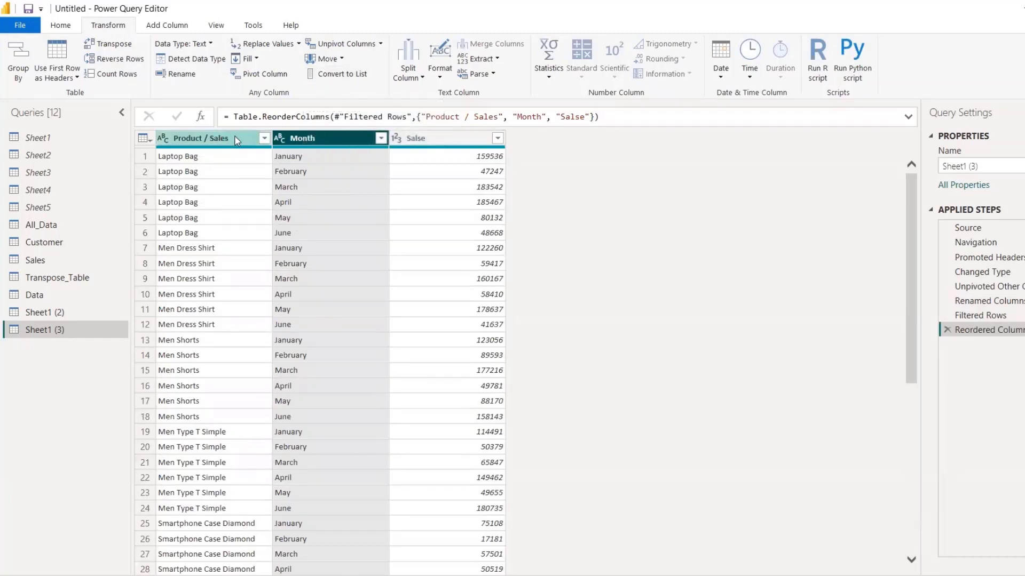
Convert the Product / Sales column to a list and look through its items
left_click(219, 138)
left_click(361, 79)
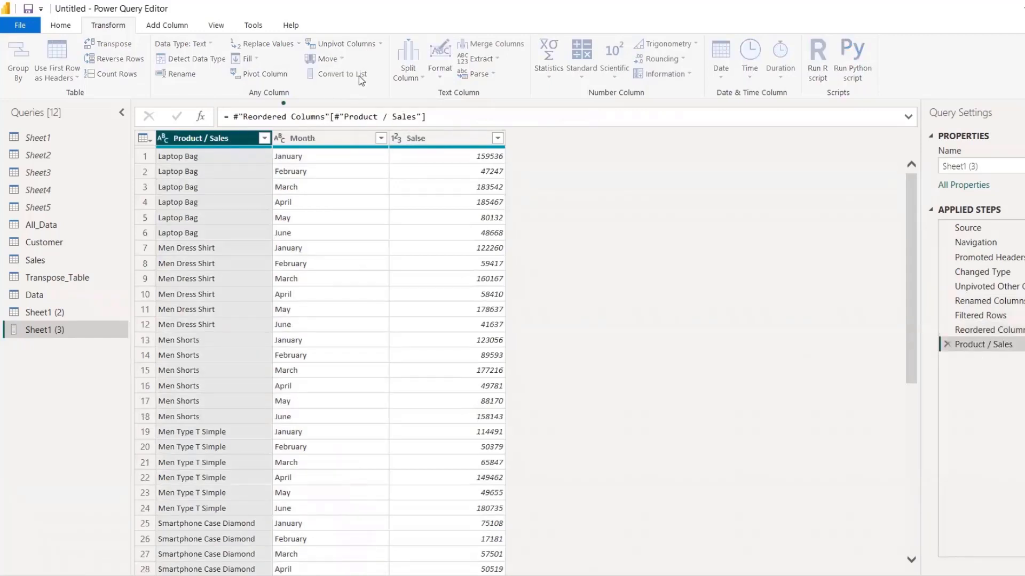
scroll(206, 338, "down", 10)
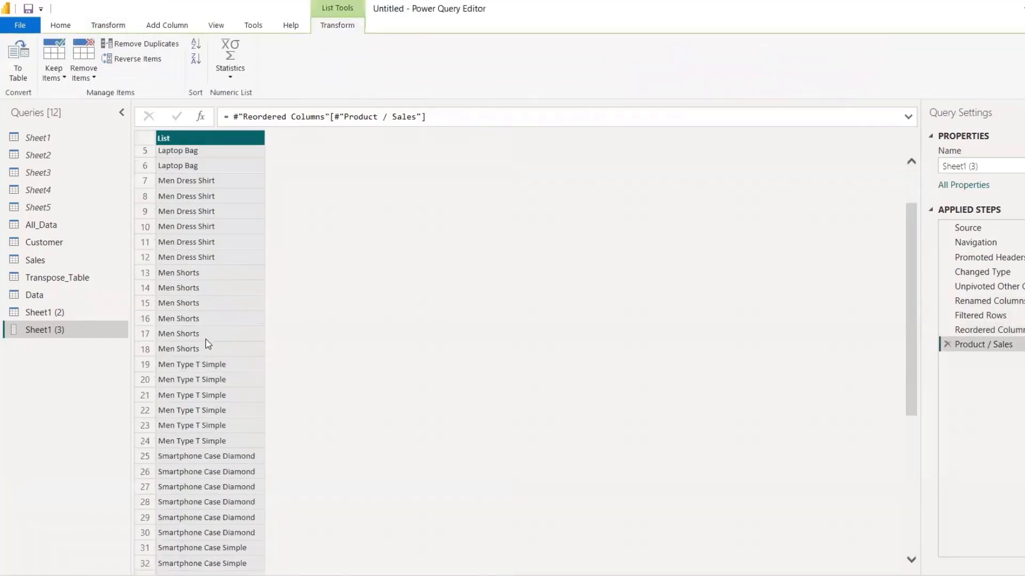
scroll(206, 338, "up", 8)
scroll(205, 338, "up", 4)
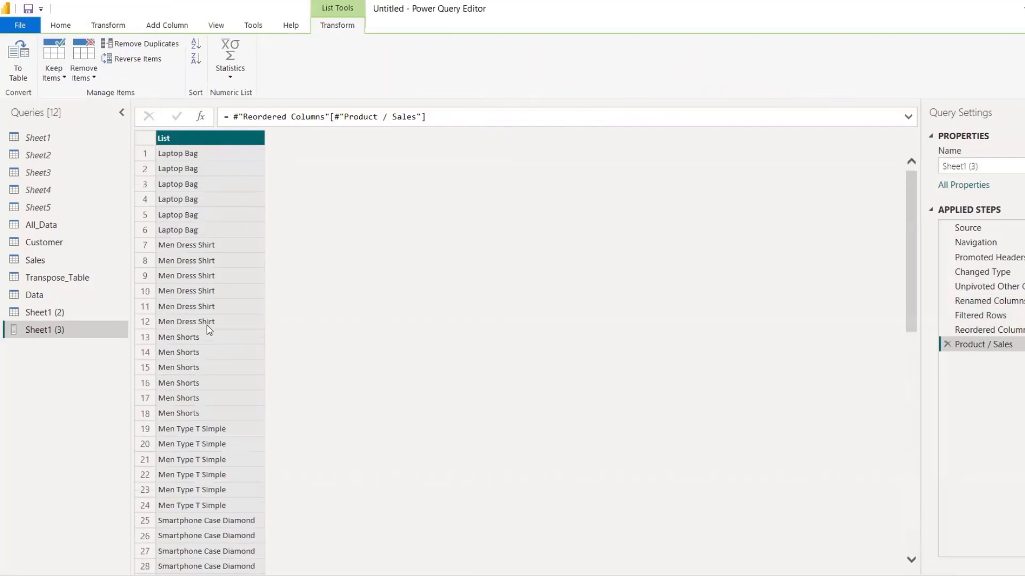
Remove the duplicates from the list, and delete the Removed Duplicates and Product / Sales applied steps
left_click(144, 44)
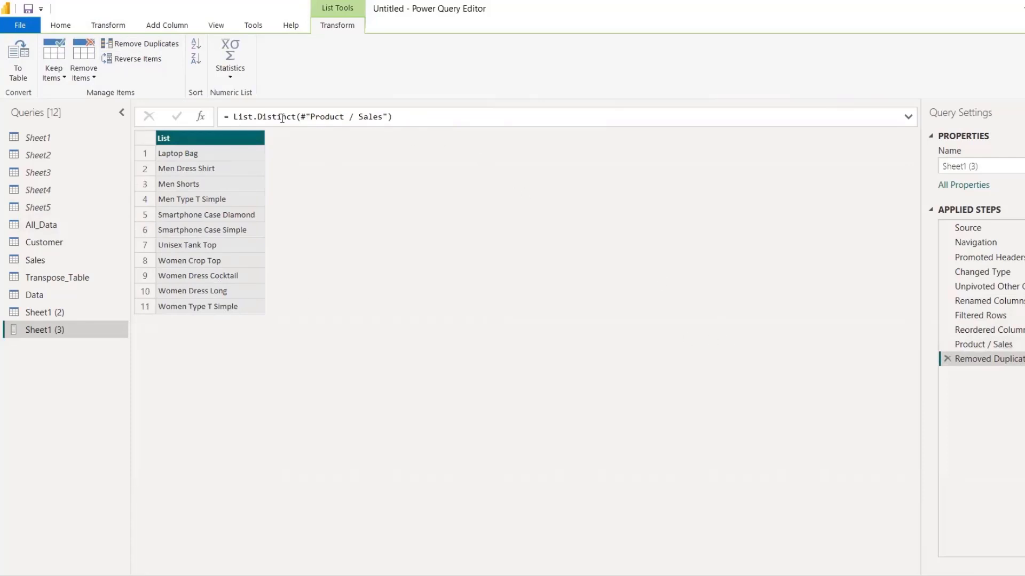
left_click_drag(238, 116, 434, 117)
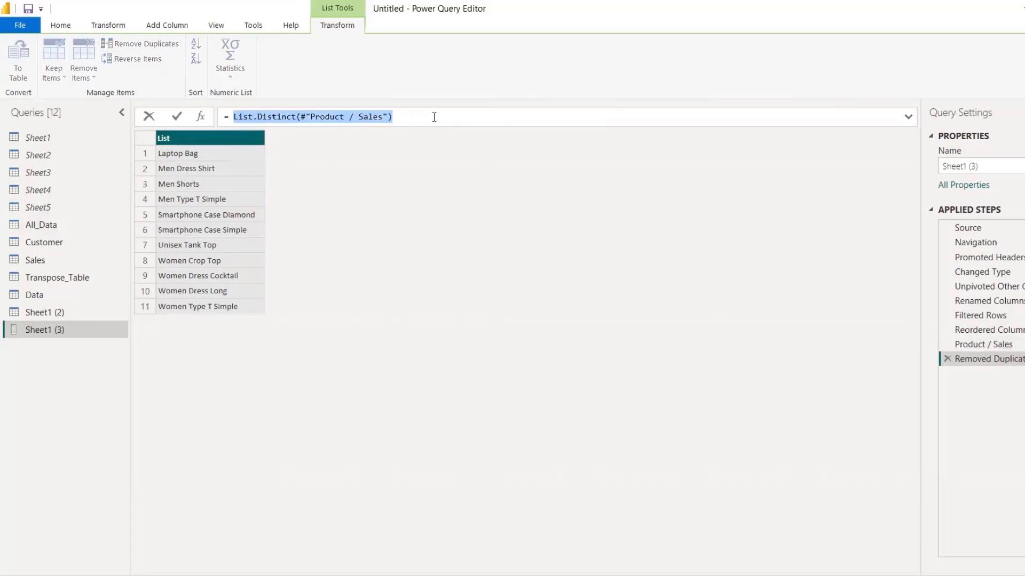
key("Escape")
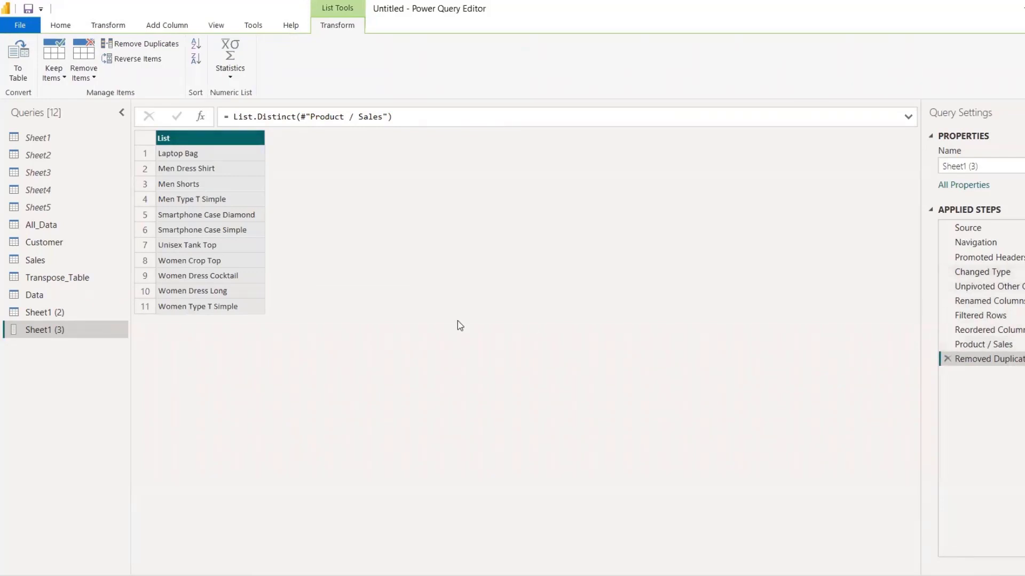
left_click(947, 359)
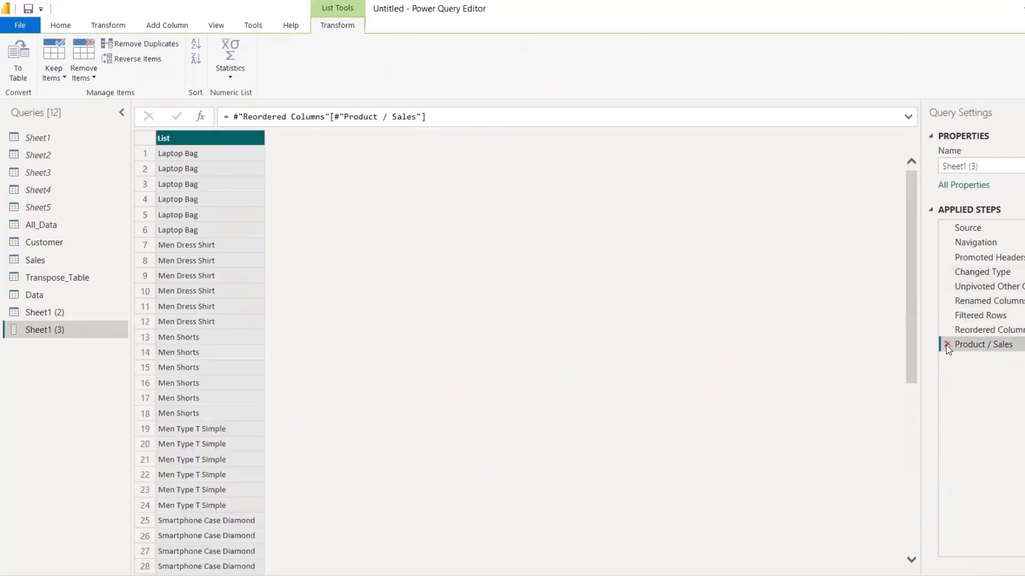
left_click(947, 346)
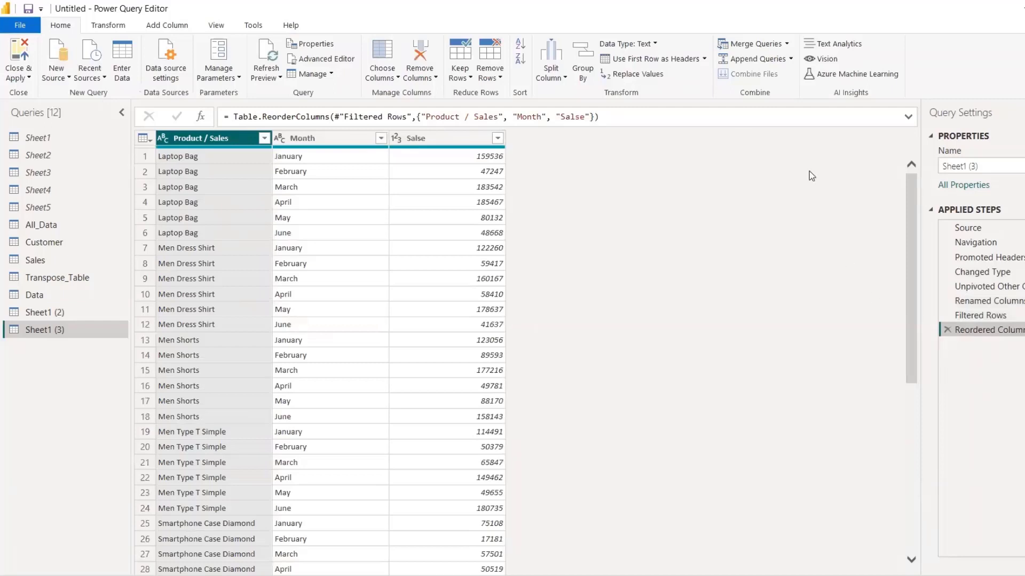
Review the Split Column options available for the Product / Sales column
left_click(109, 25)
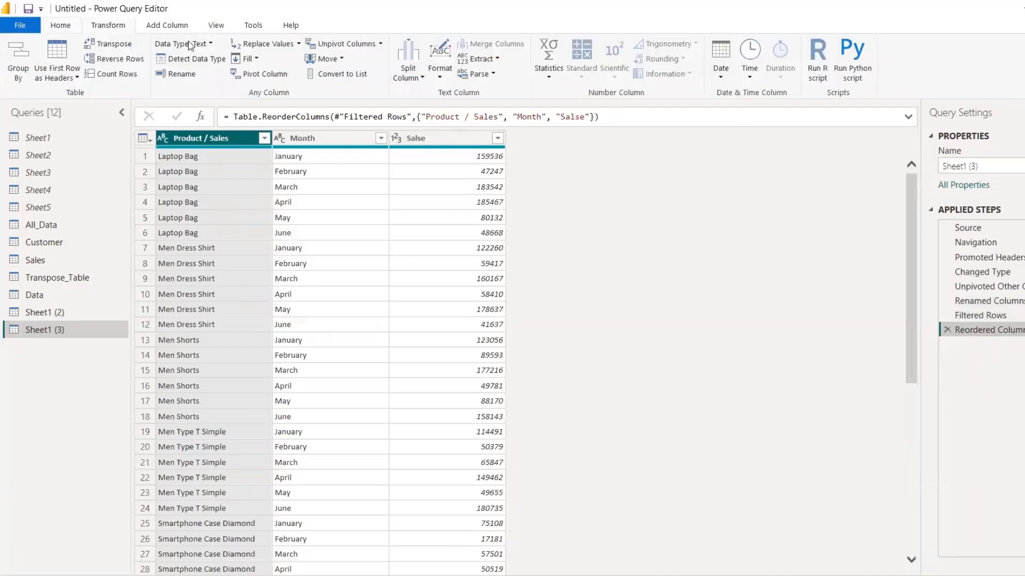
left_click(422, 79)
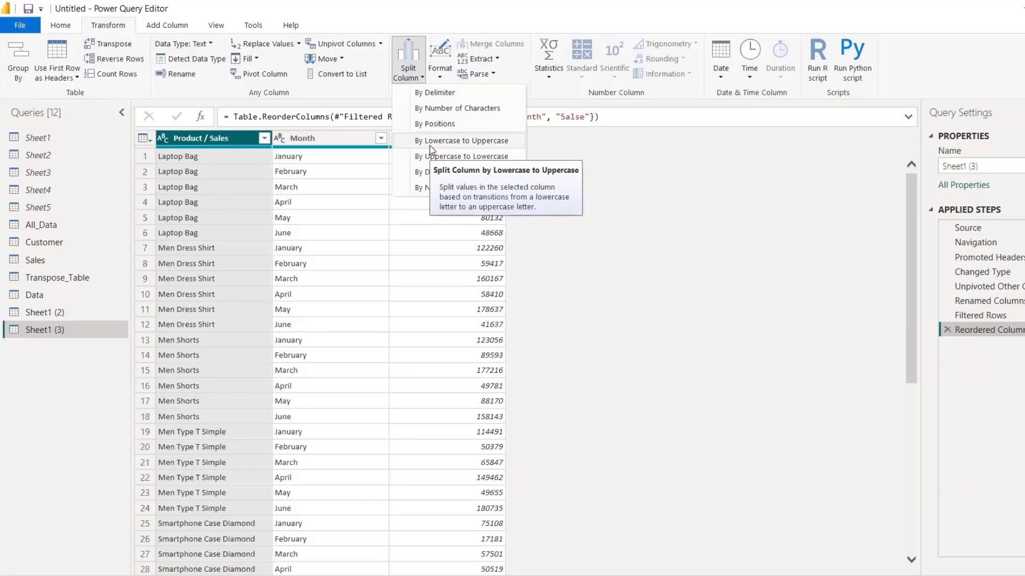
key("Escape")
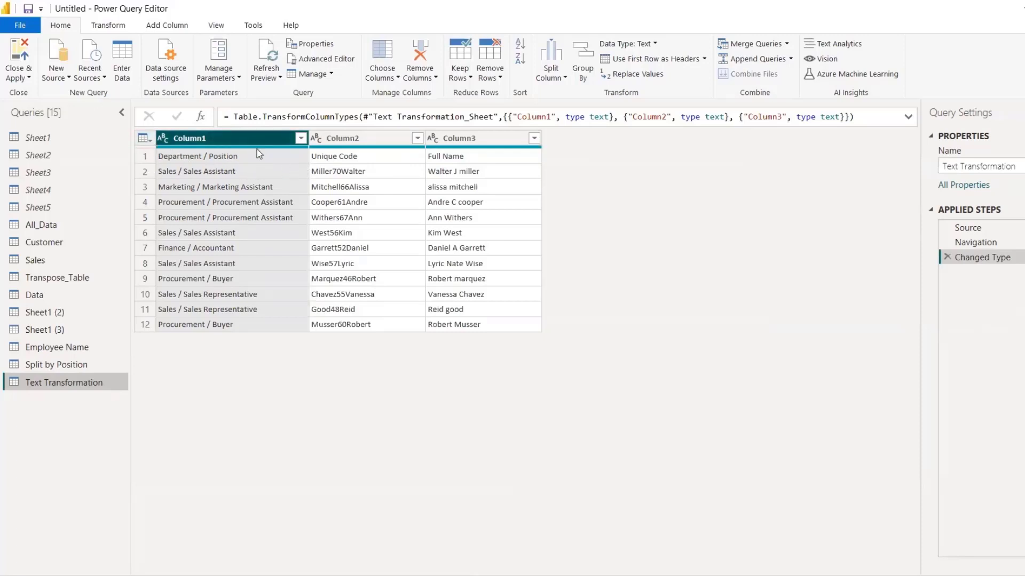
Try using the first row of the Text Transformation query as headers, and remove the resulting applied steps
left_click(143, 138)
left_click(185, 174)
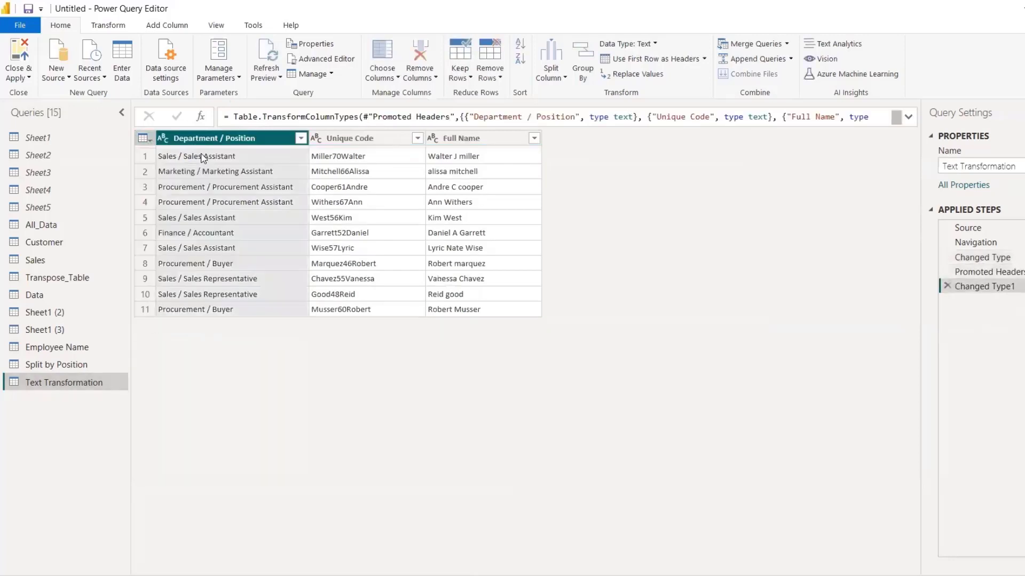
left_click(265, 139)
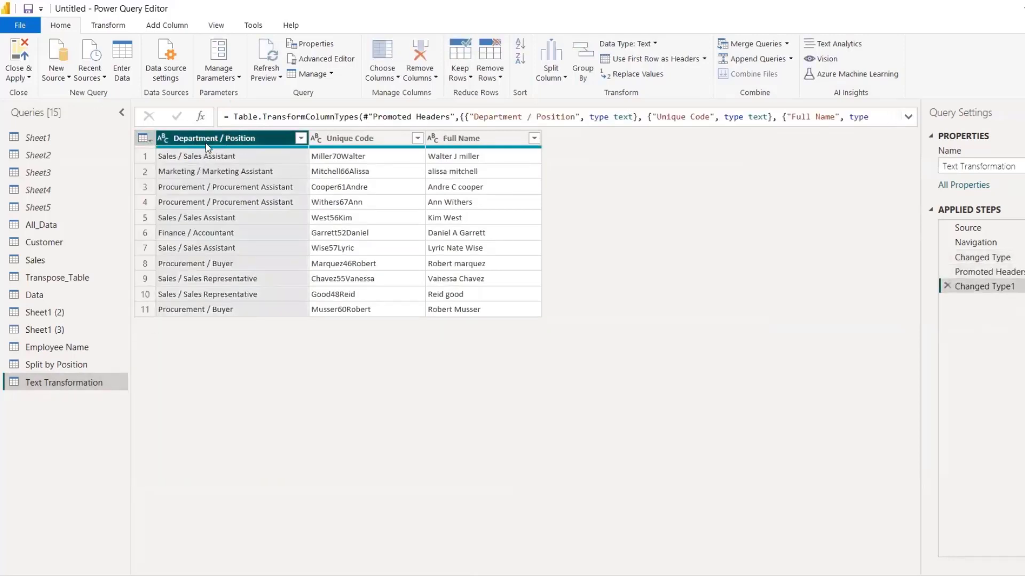
left_click(947, 286)
left_click(948, 272)
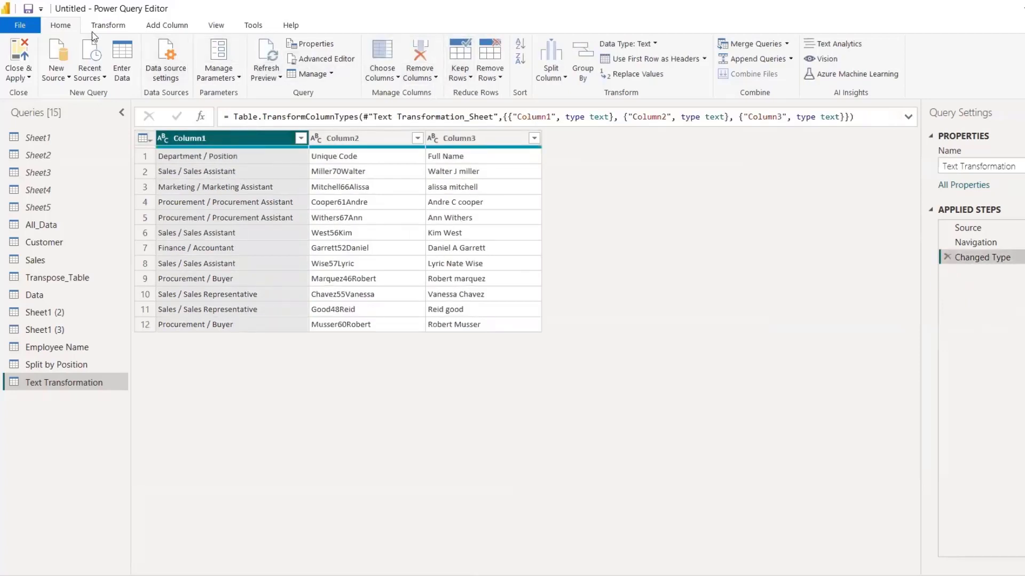
Split Column1 at each occurrence of the custom delimiter / and use the first row as headers
left_click(106, 26)
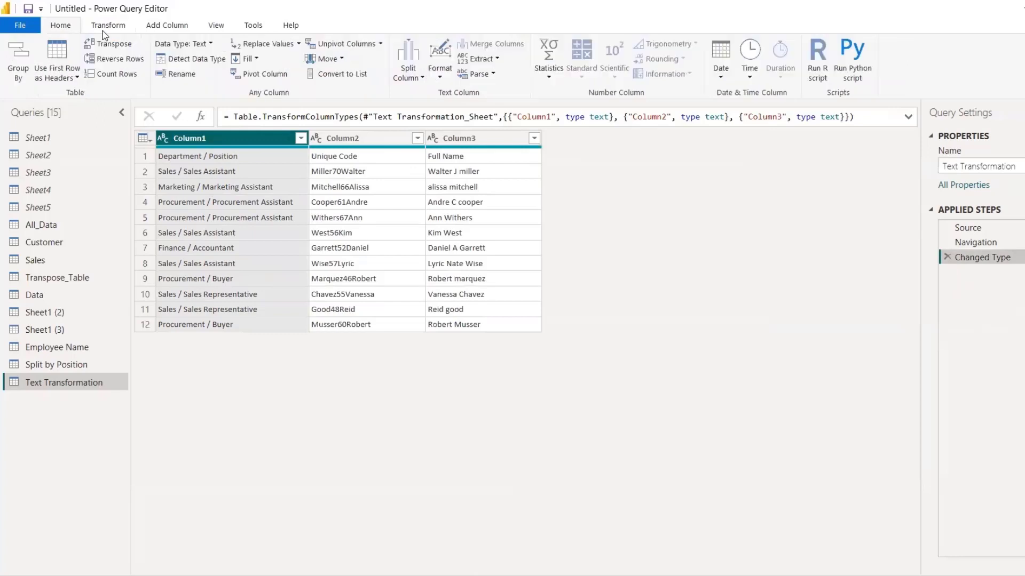
left_click(423, 78)
left_click(434, 92)
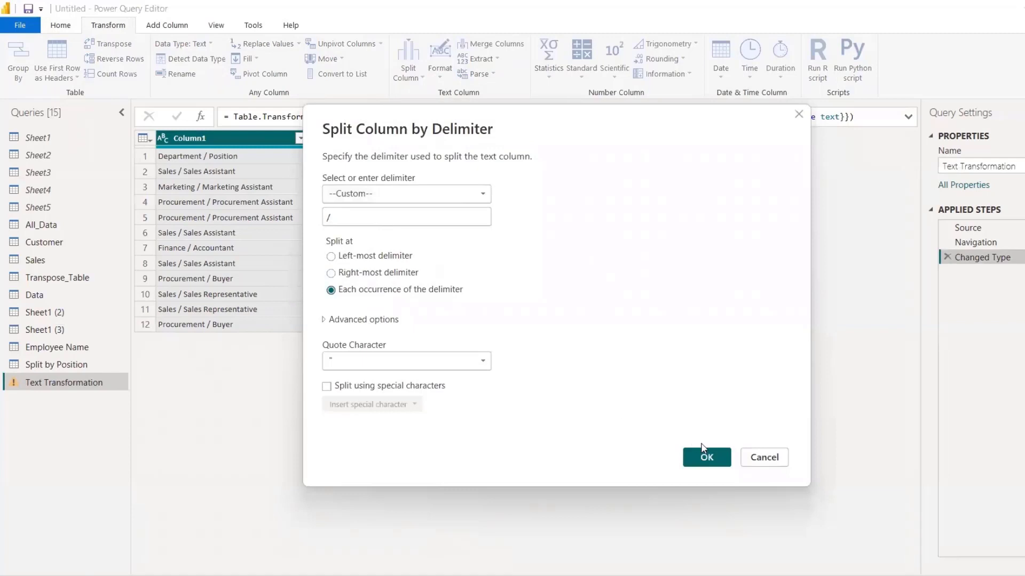
left_click(706, 458)
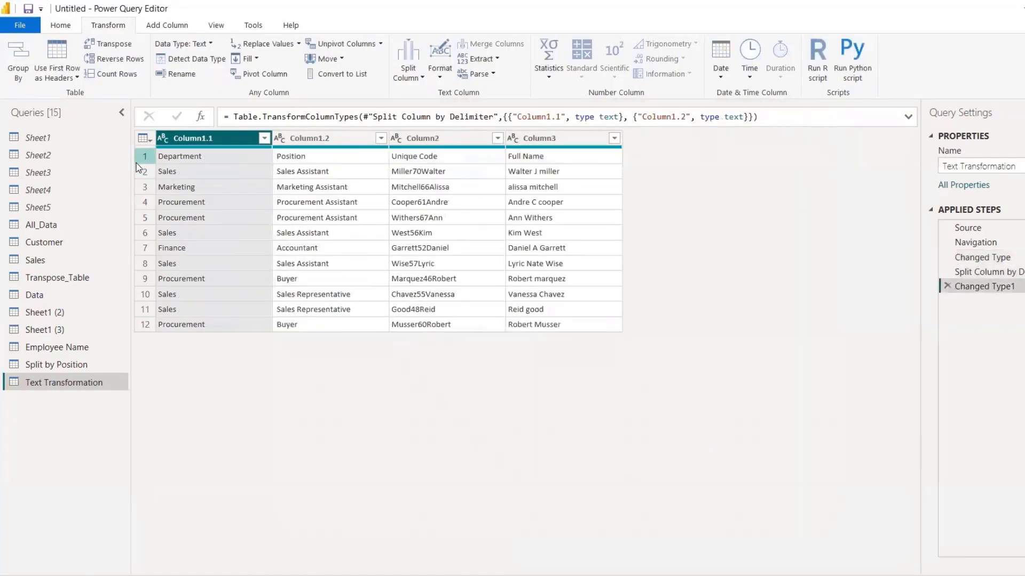
left_click(143, 138)
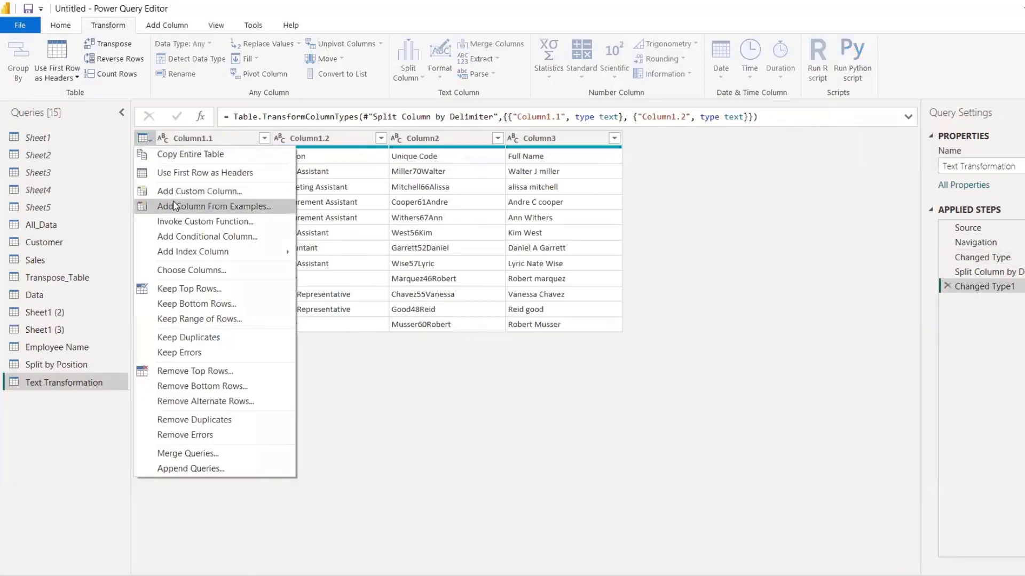
left_click(194, 172)
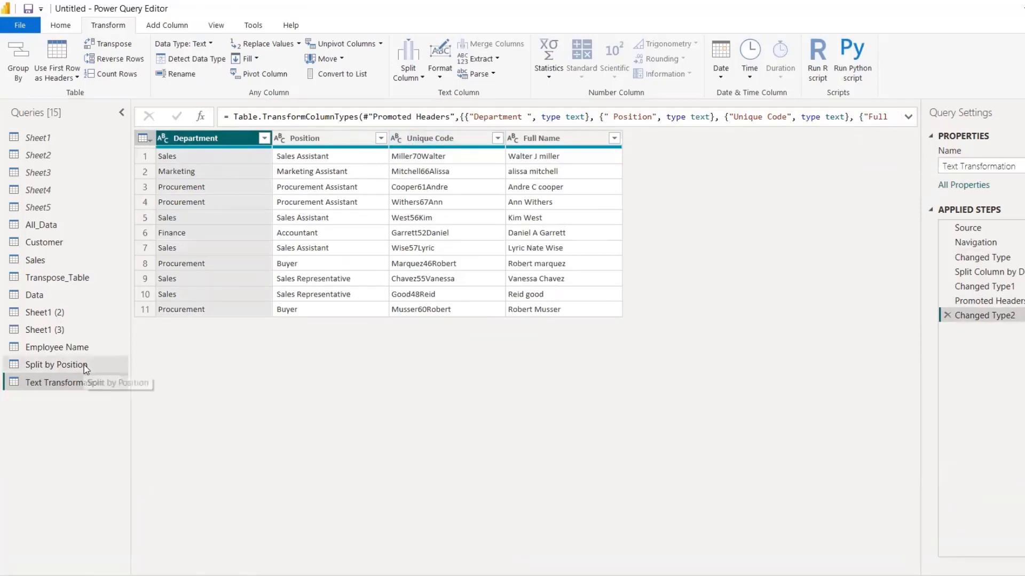
In the Data query, try splitting the Invoice-Customer-TransactionID column repeatedly every 5 characters, and remove the resulting applied steps
left_click(422, 81)
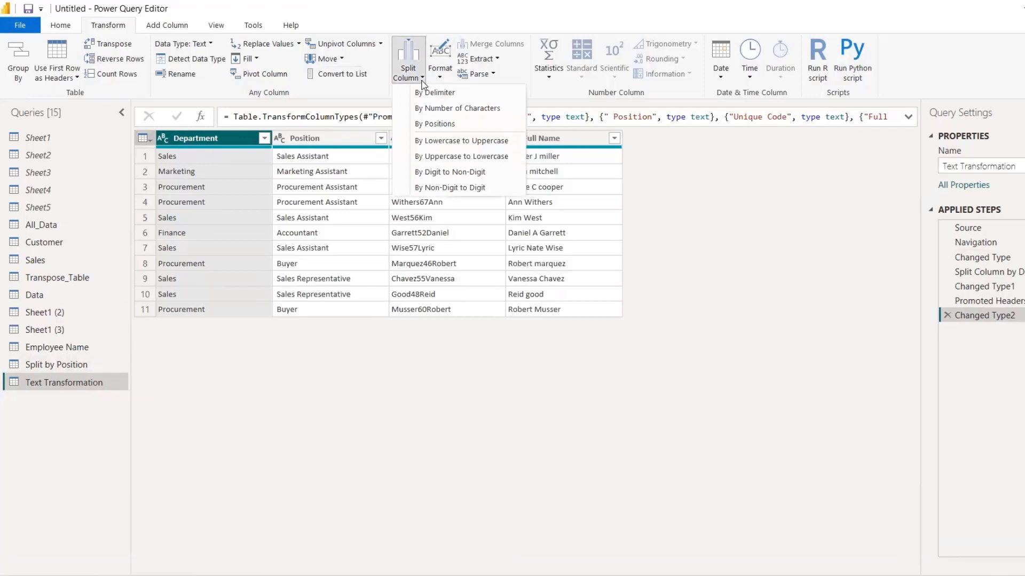
left_click(422, 81)
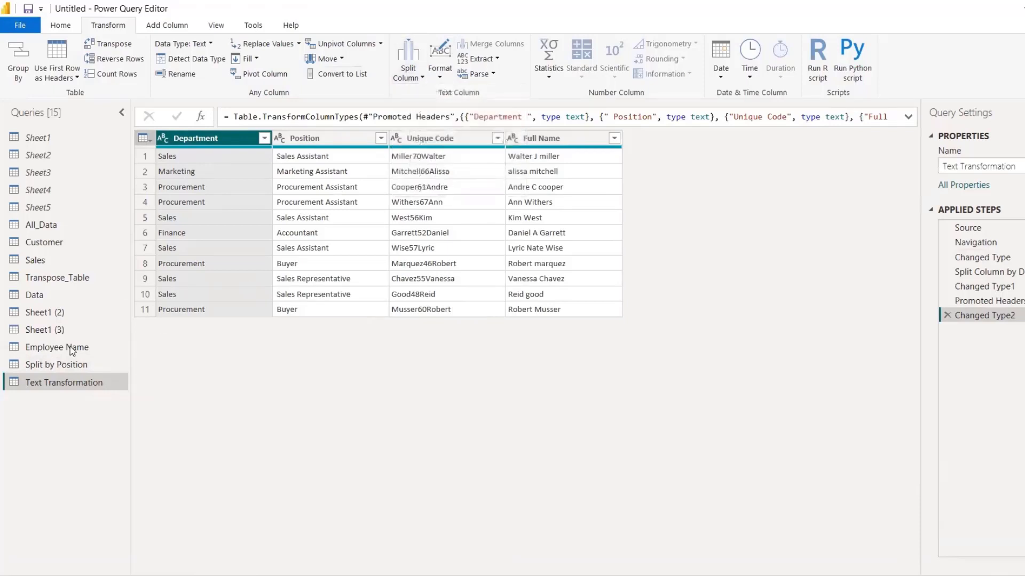
left_click(43, 256)
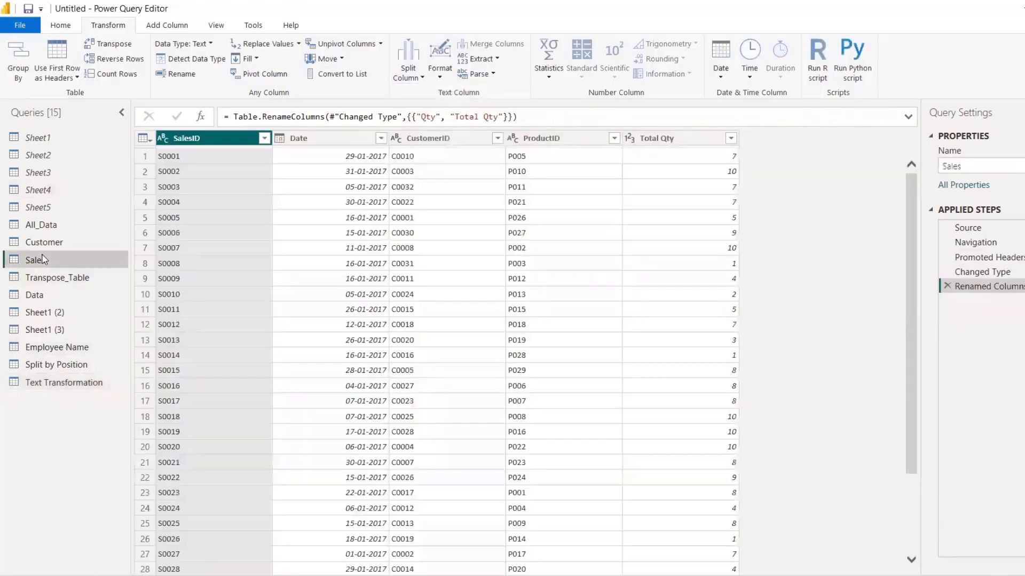
left_click(45, 297)
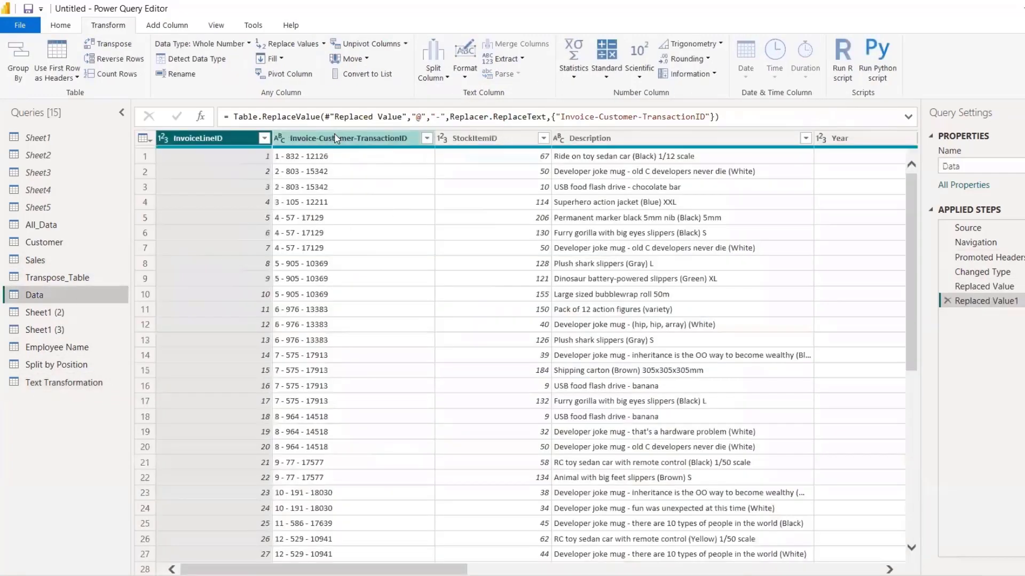
left_click(335, 138)
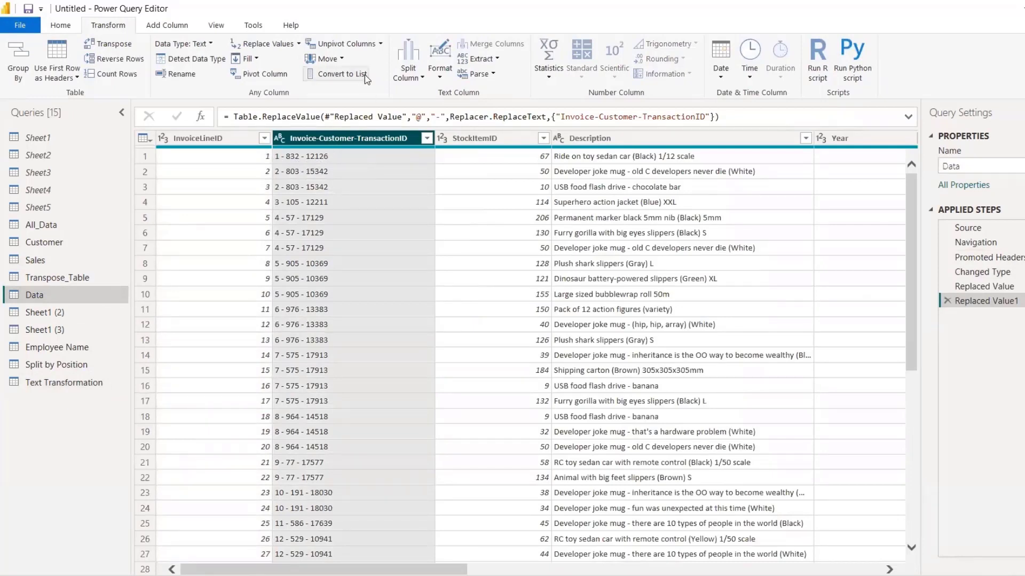
left_click(411, 75)
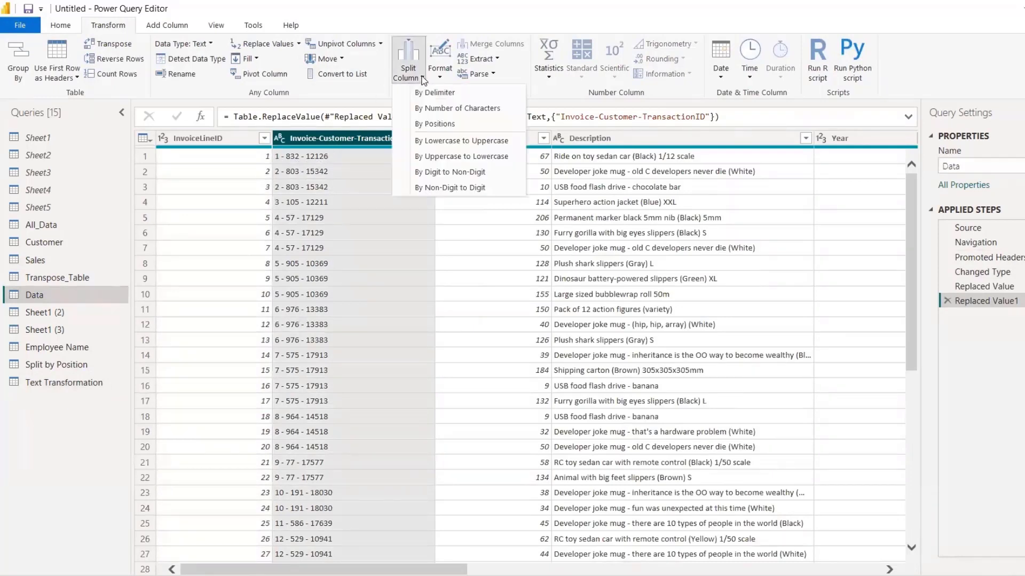
left_click(442, 109)
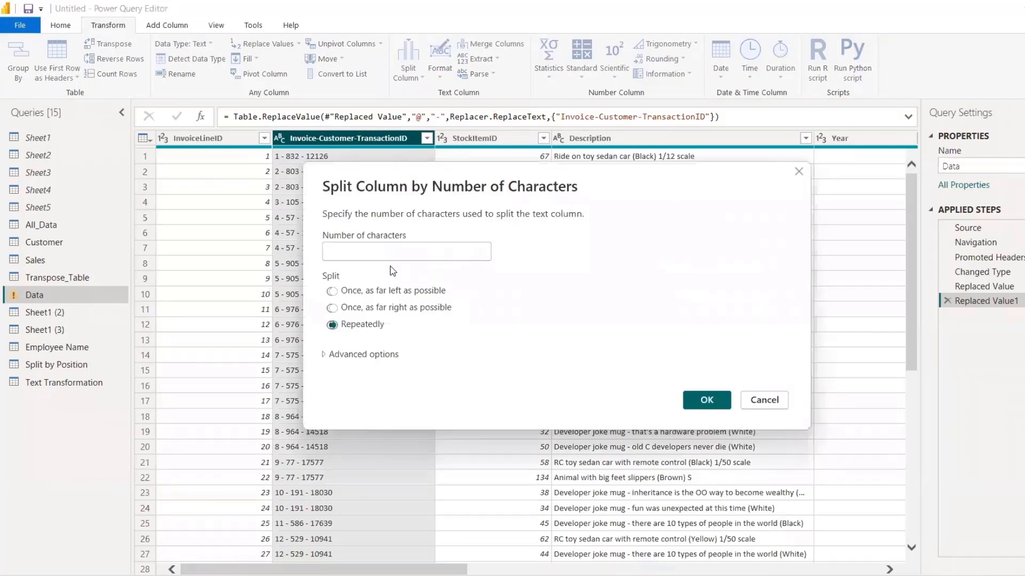
type("5")
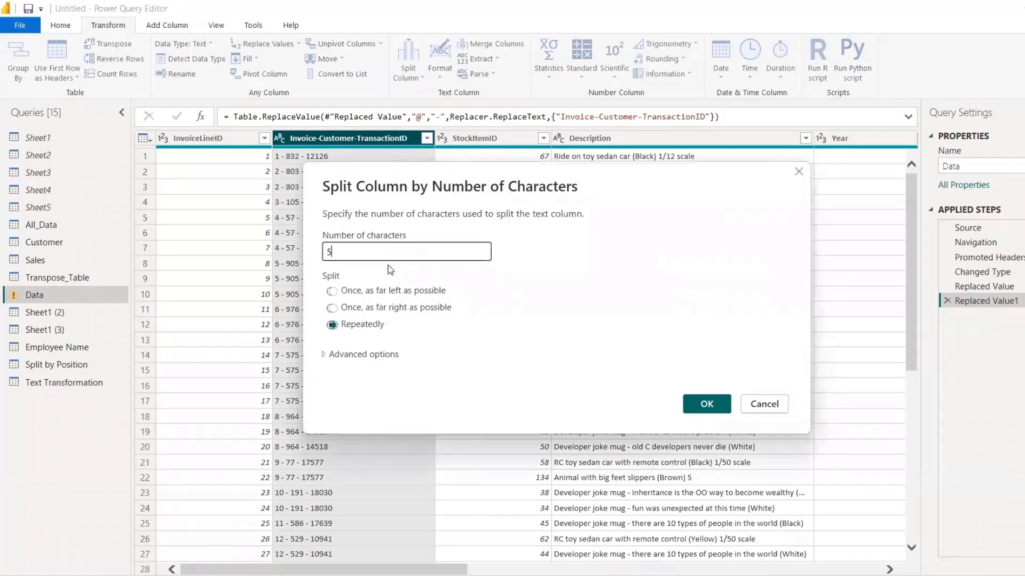
left_click(705, 404)
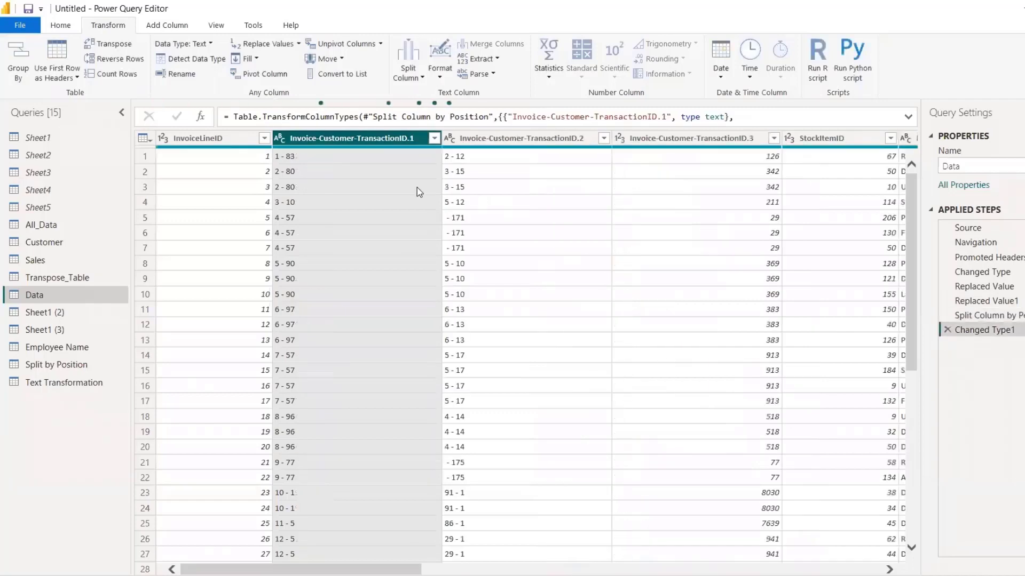
left_click(946, 331)
left_click(946, 316)
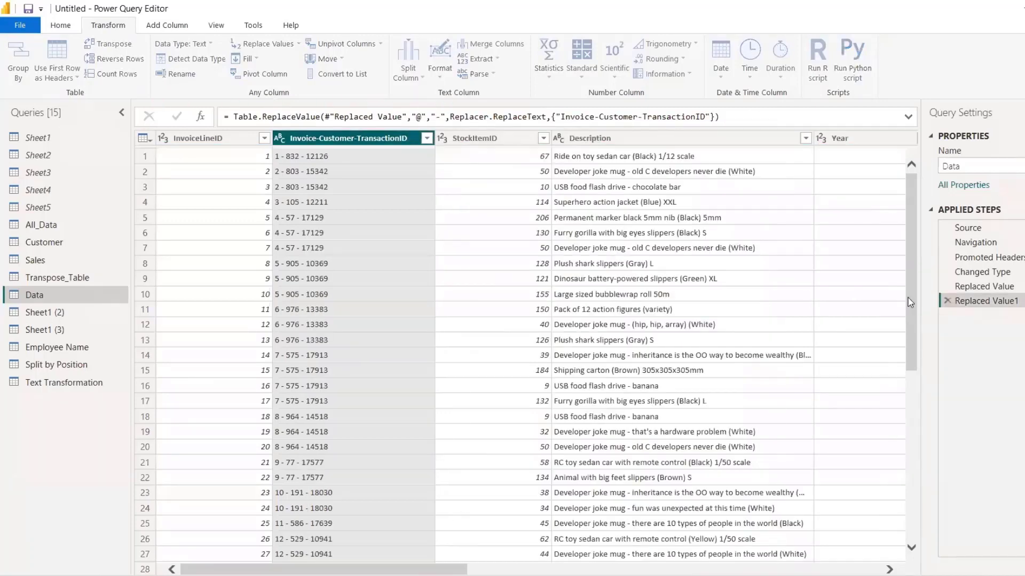
Try splitting the Invoice-Customer-TransactionID column by positions 0, 2, and remove the resulting applied steps
left_click(423, 80)
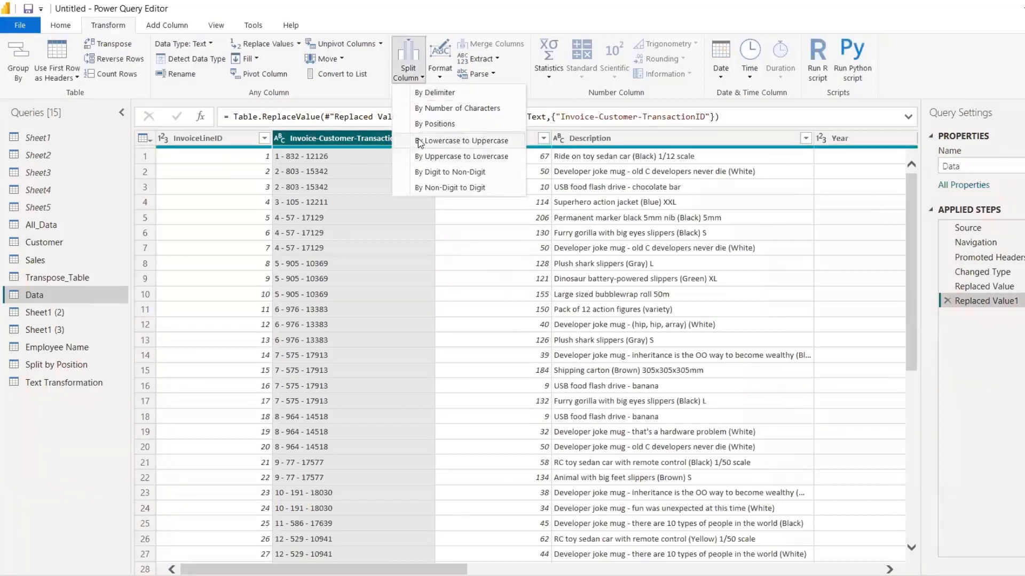
left_click(431, 129)
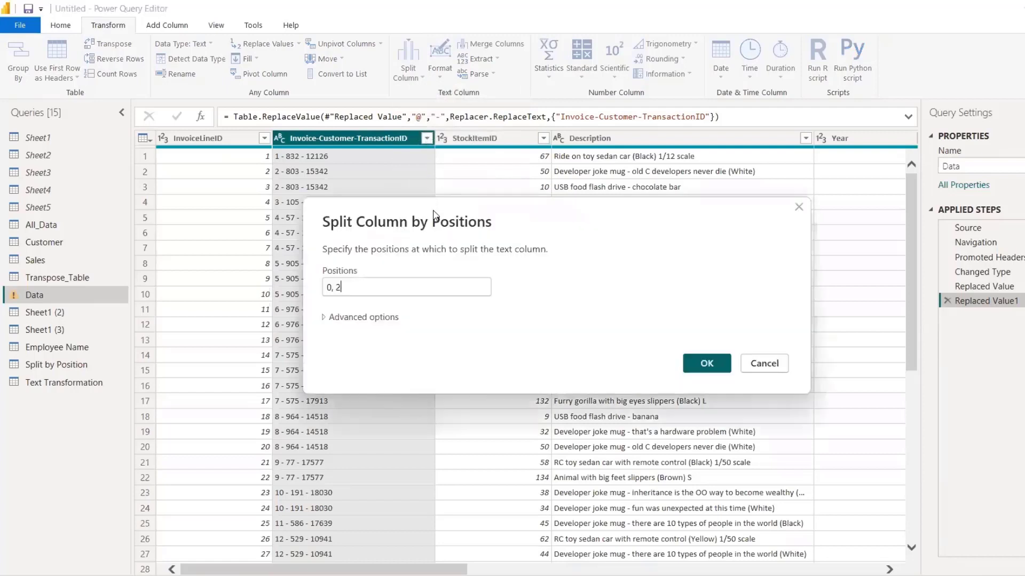
left_click_drag(529, 218, 710, 147)
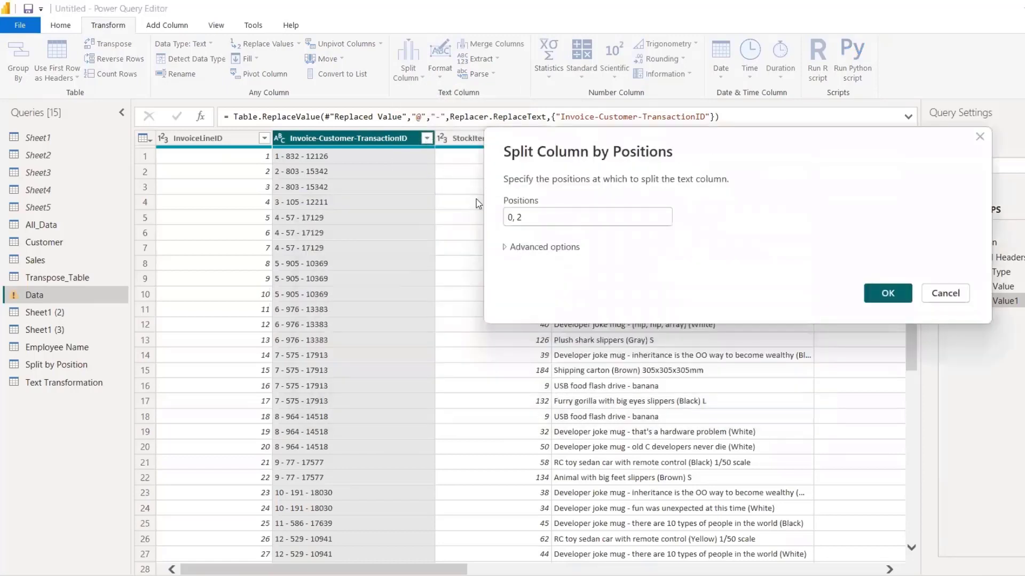
double_click(510, 218)
left_click(574, 224)
left_click(885, 291)
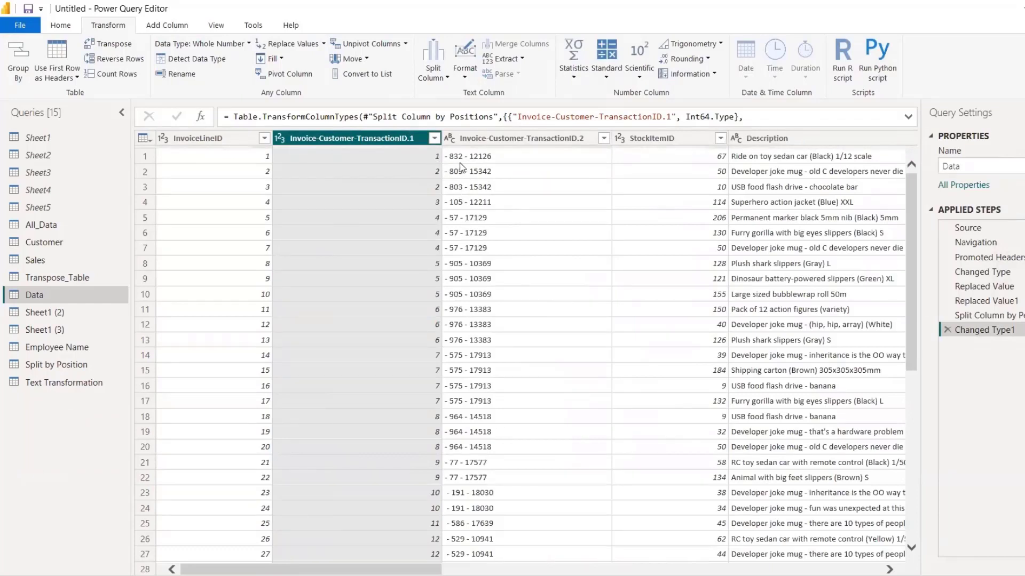
left_click(946, 329)
left_click(948, 317)
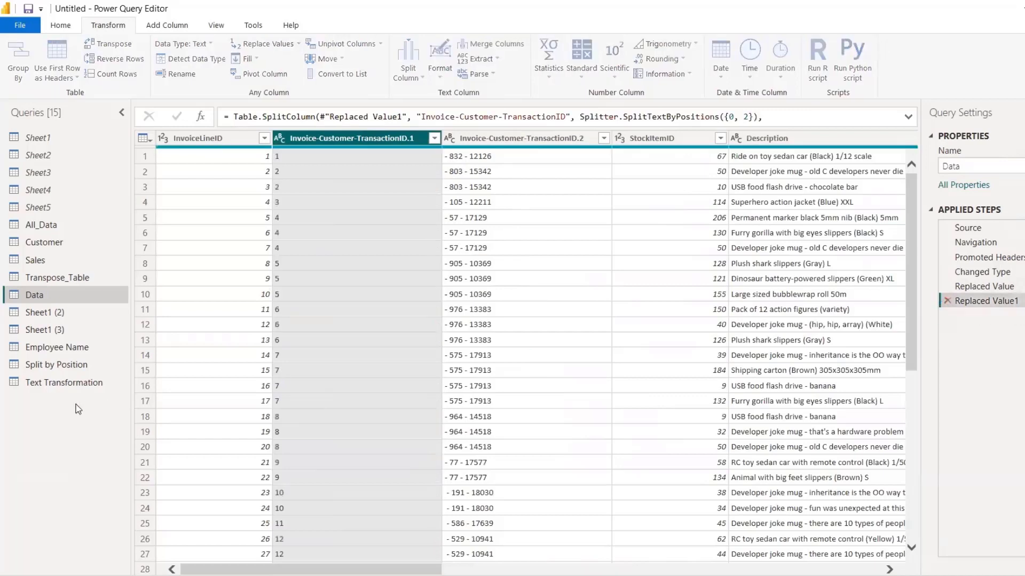
In the Split by Position query, use the first row as headers
left_click(49, 366)
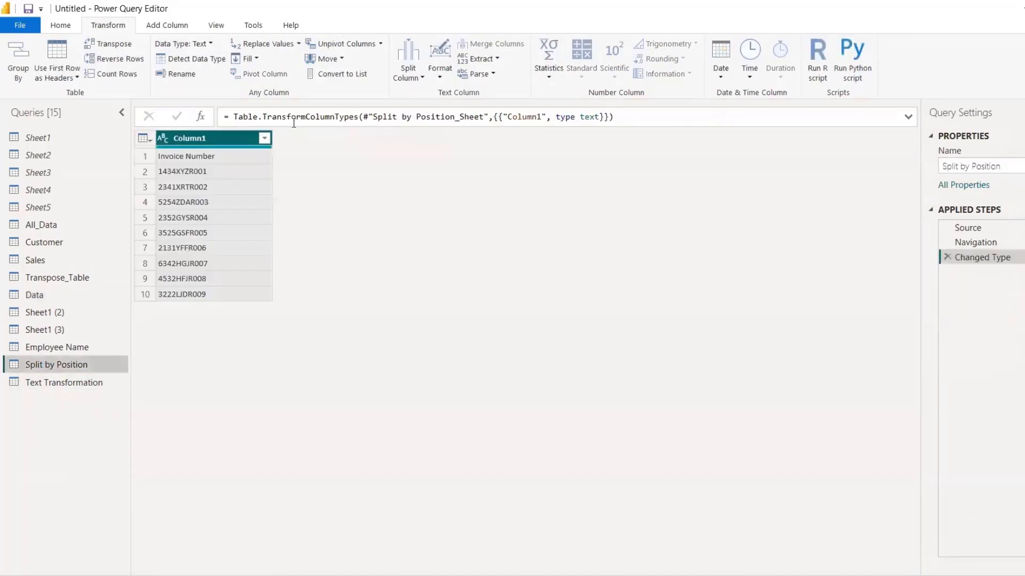
left_click(151, 141)
left_click(170, 172)
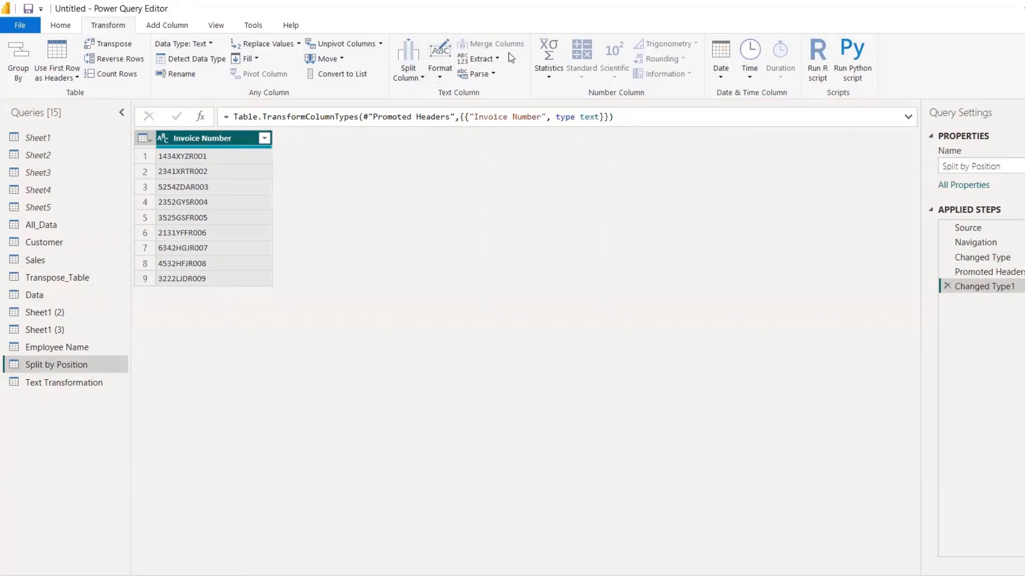
Split the Invoice Number column by positions 0, 4, 8
left_click(422, 78)
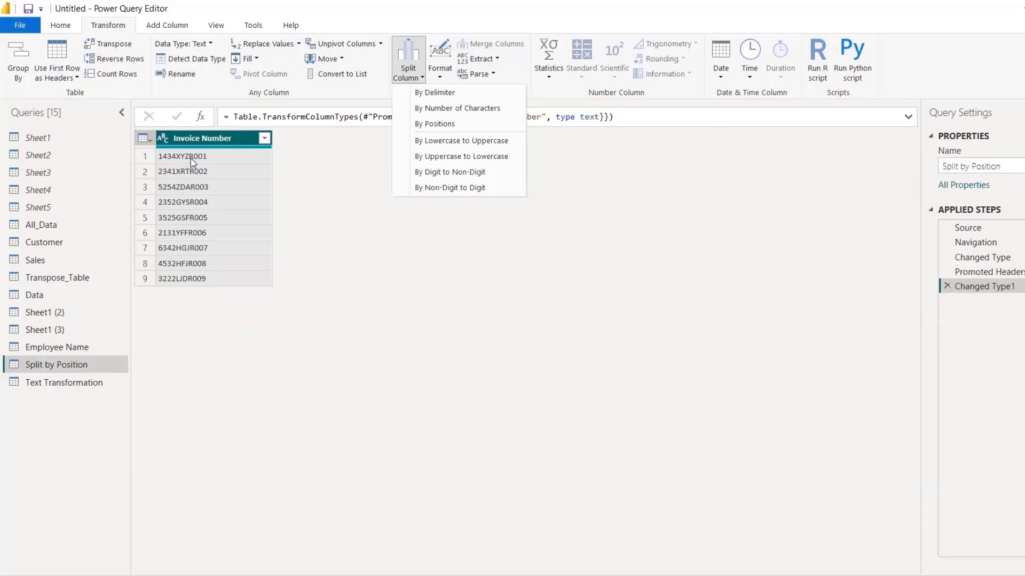
left_click(459, 124)
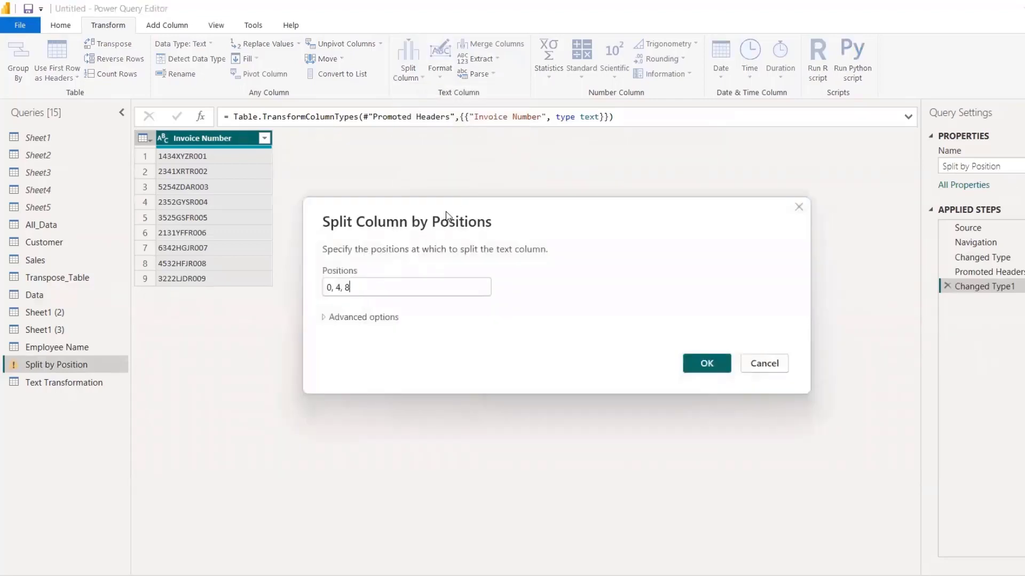
left_click_drag(445, 213, 564, 170)
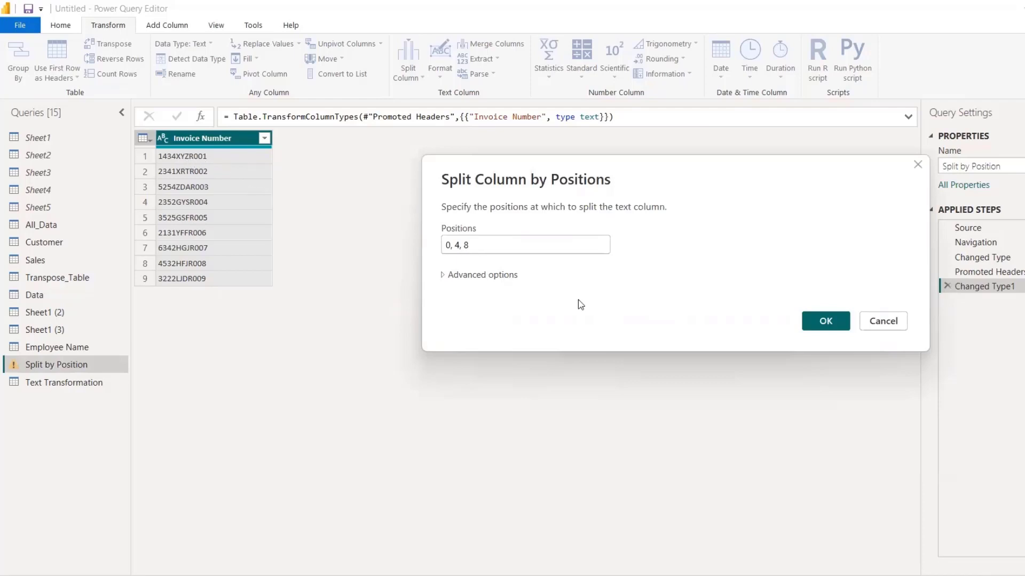
left_click(833, 322)
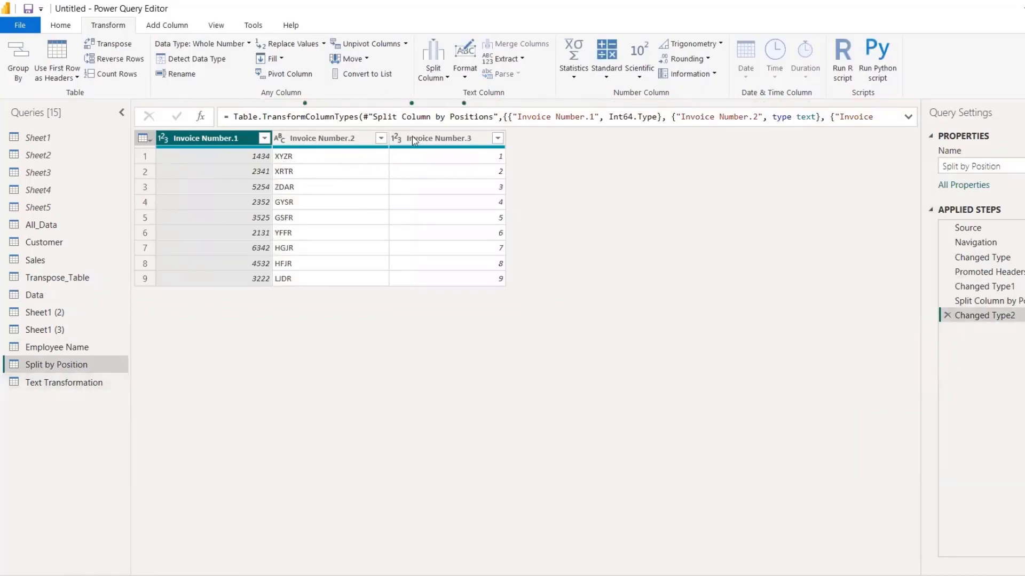
In the Text Transformation query, split the Unique Code column at each transition from non-digit to digit
left_click(450, 82)
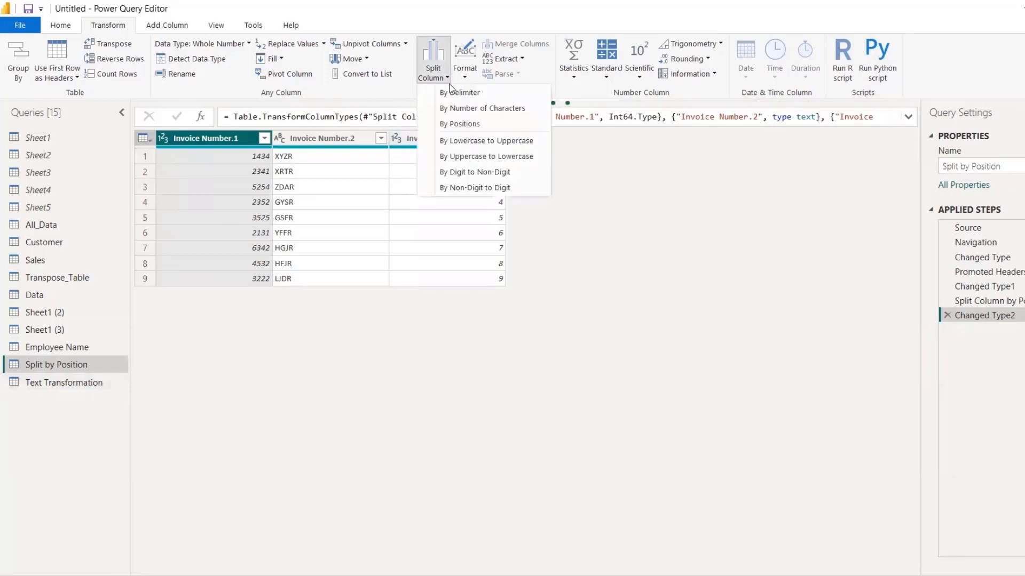
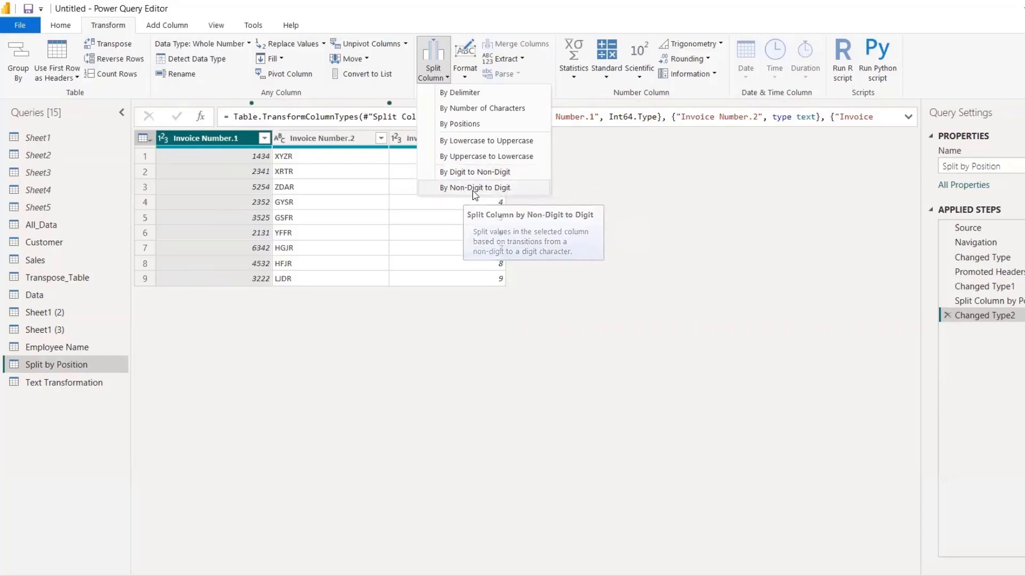
left_click(52, 366)
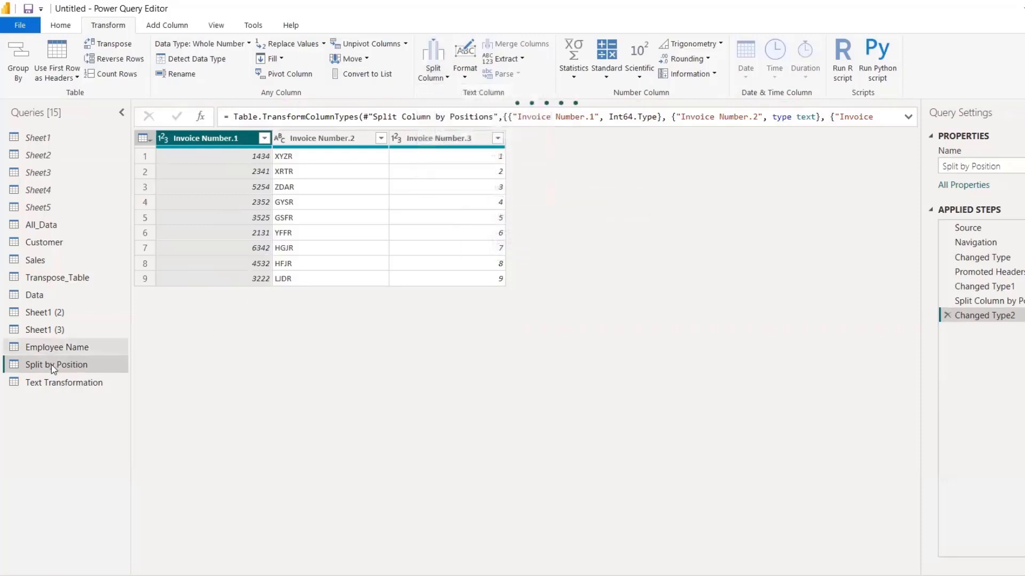
left_click(56, 383)
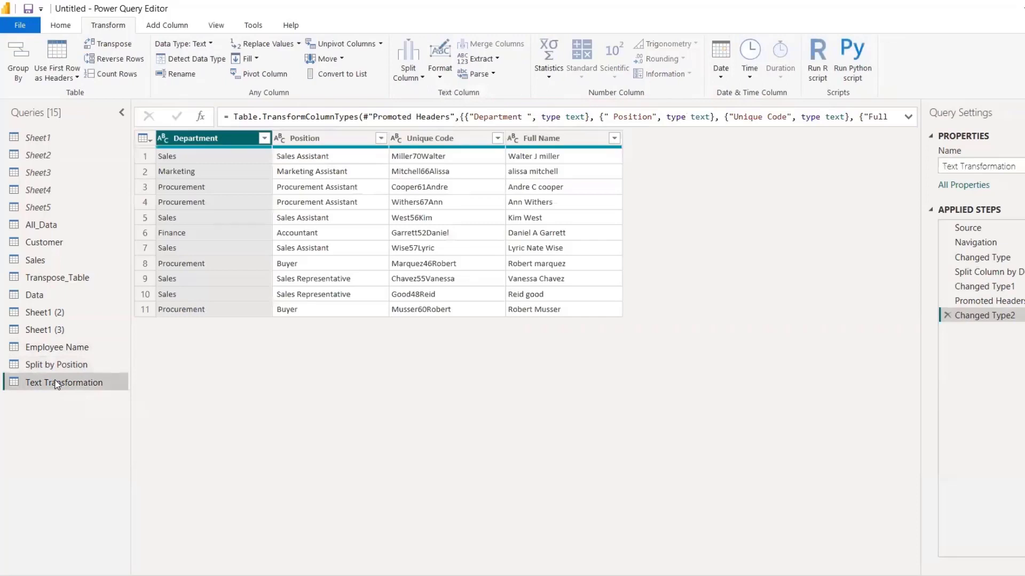
left_click(441, 140)
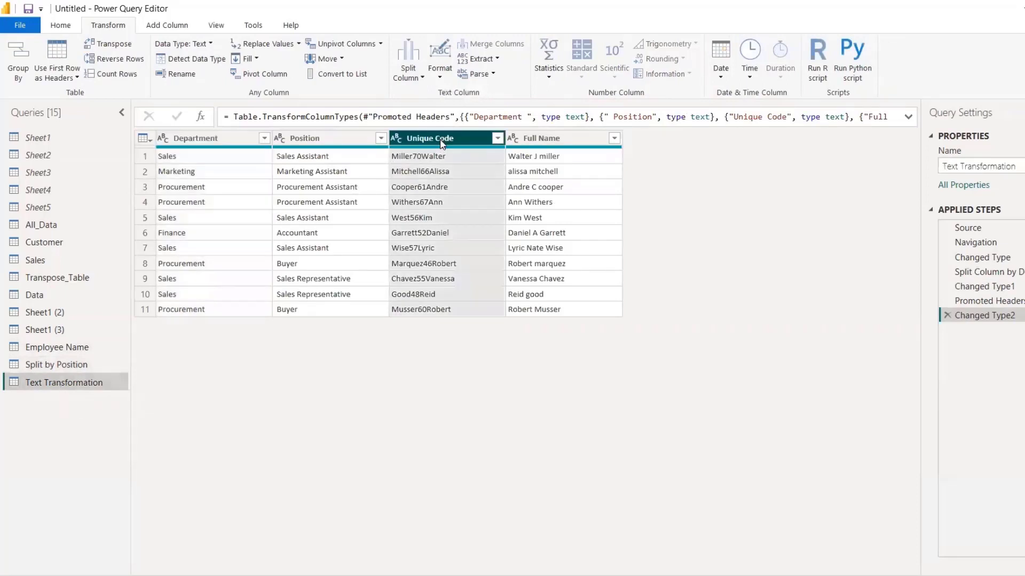
left_click(418, 78)
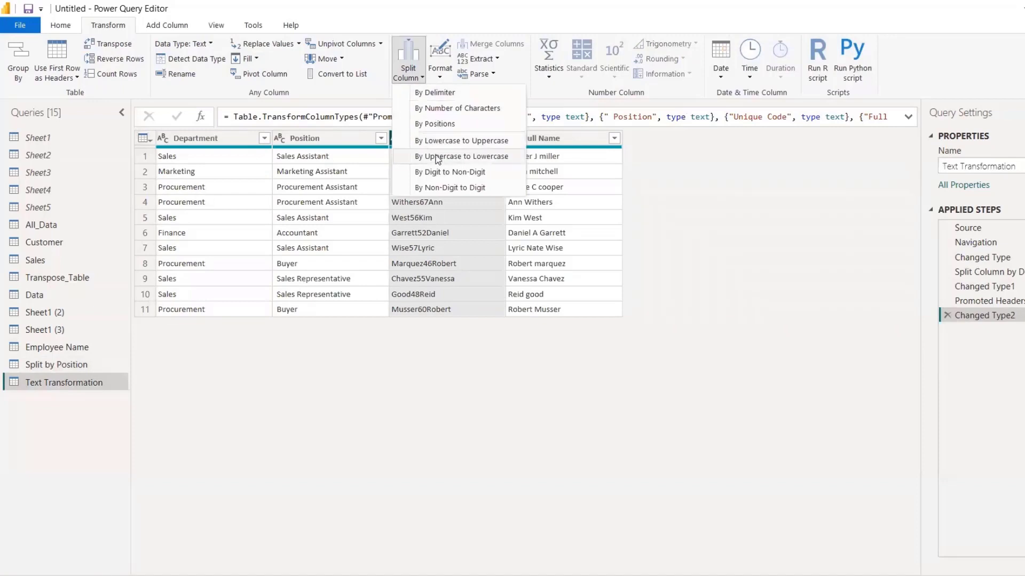
left_click(438, 188)
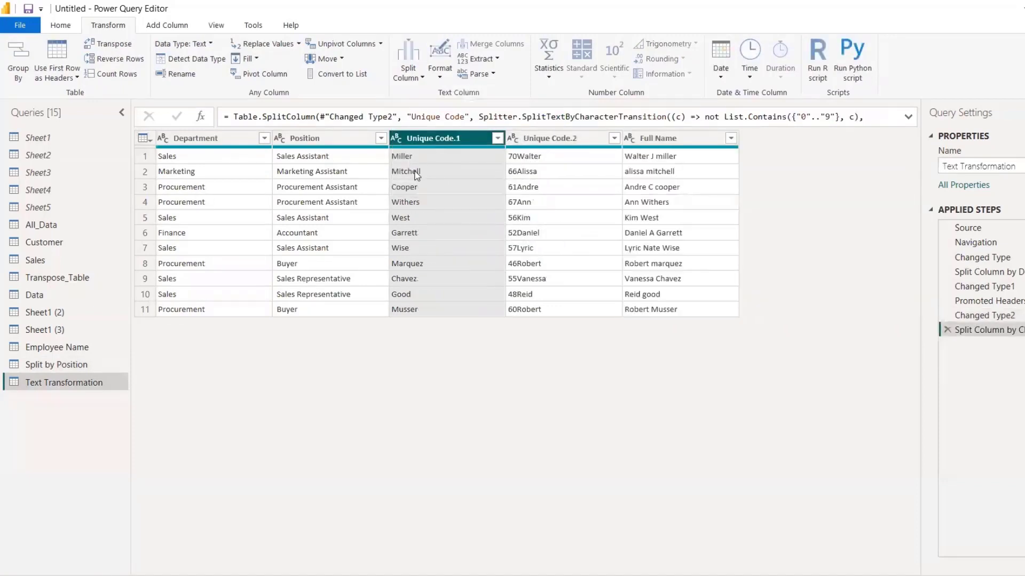
Split the Unique Code.2 column at each transition from digit to non-digit
left_click(532, 154)
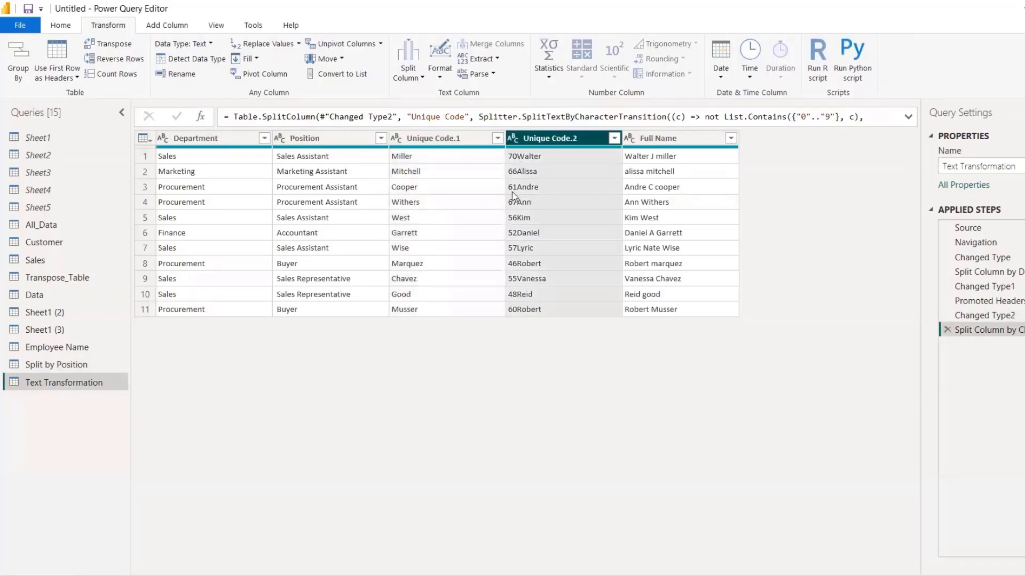
left_click(410, 72)
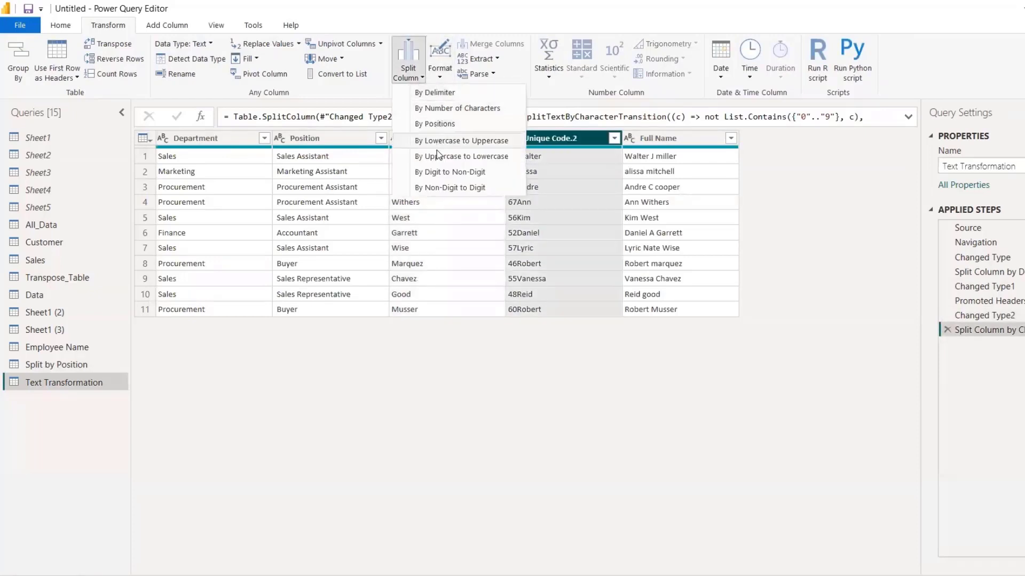
left_click(437, 173)
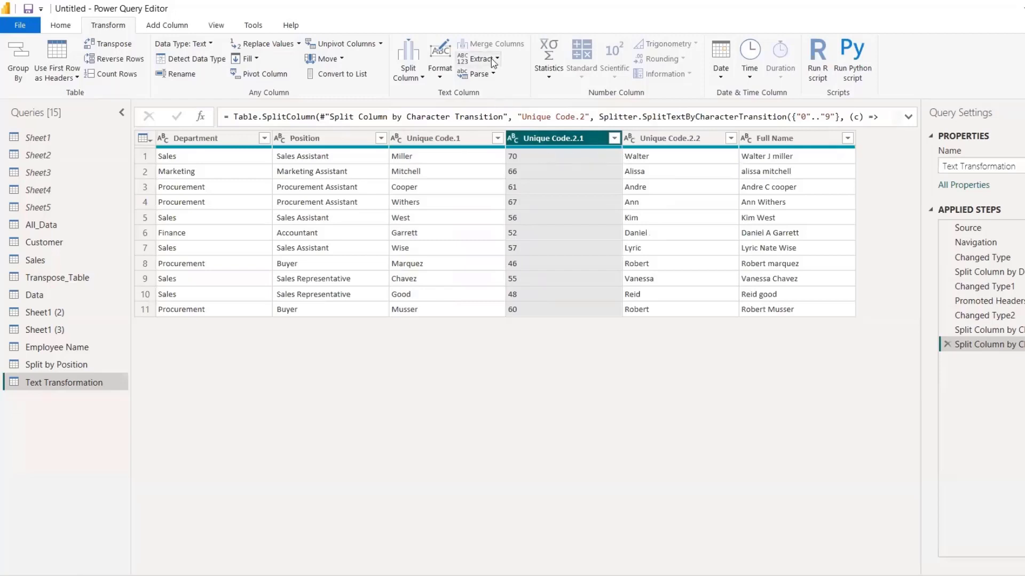
Add the prefix "Emp-" to every value in the Unique Code.2.1 column
left_click(448, 75)
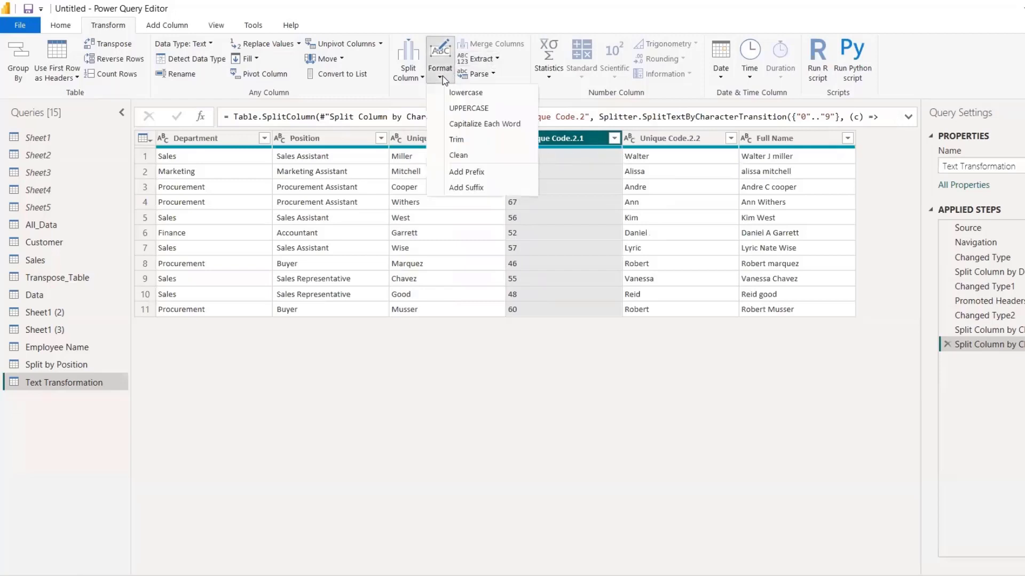
left_click(472, 174)
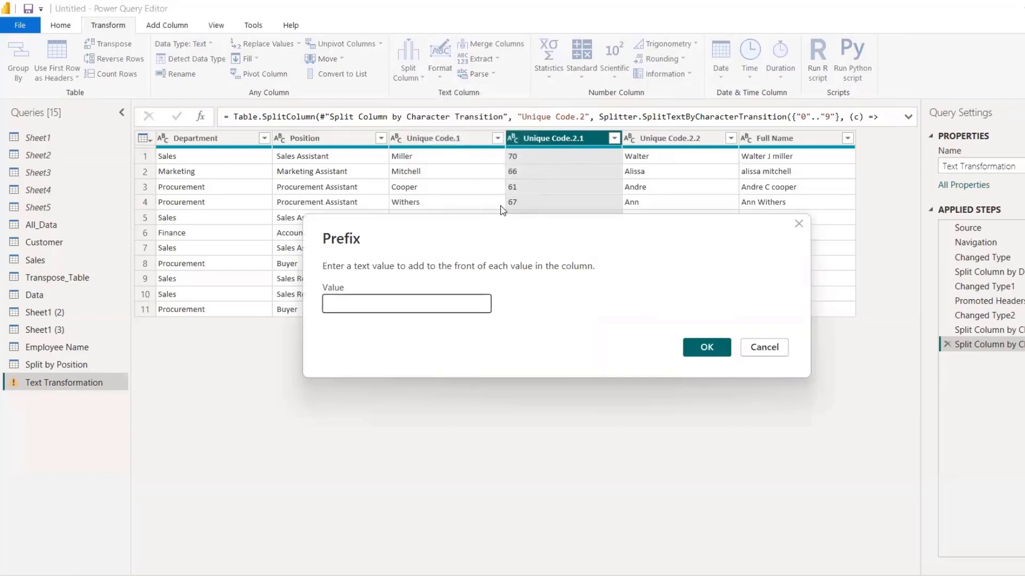
type("Emp-")
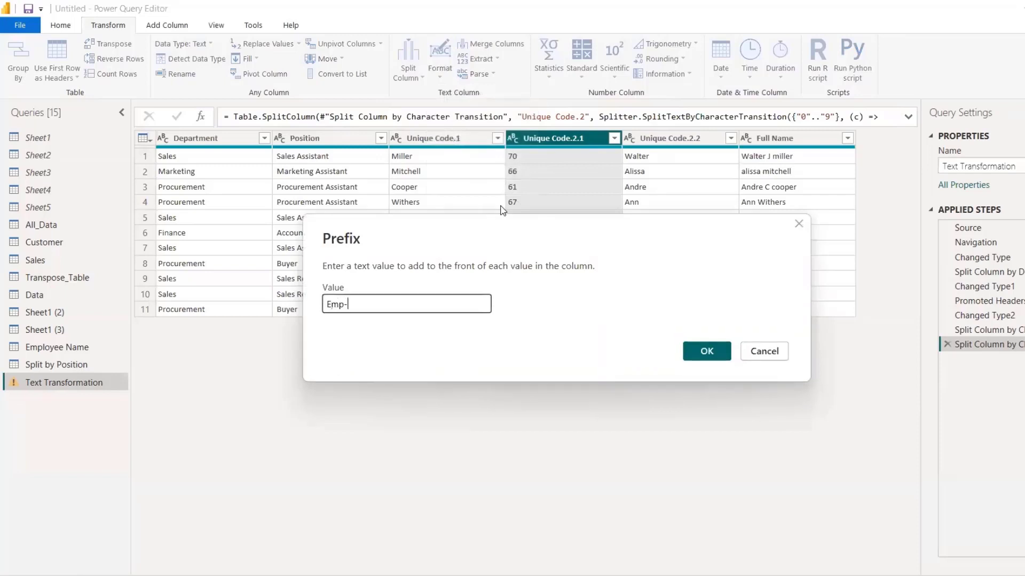
left_click(706, 351)
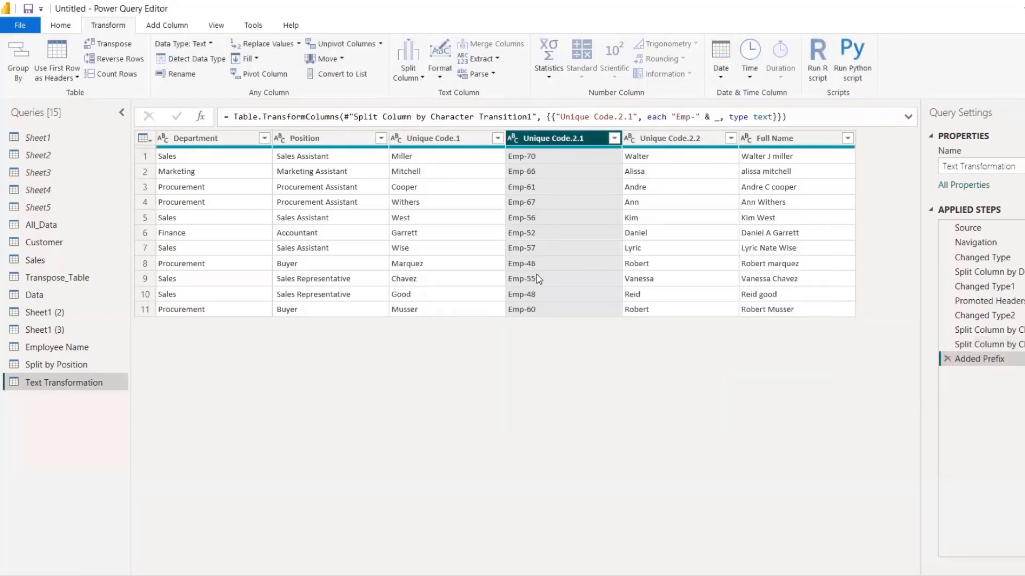
Convert the text in the Unique Code.1 column to lowercase
left_click(419, 81)
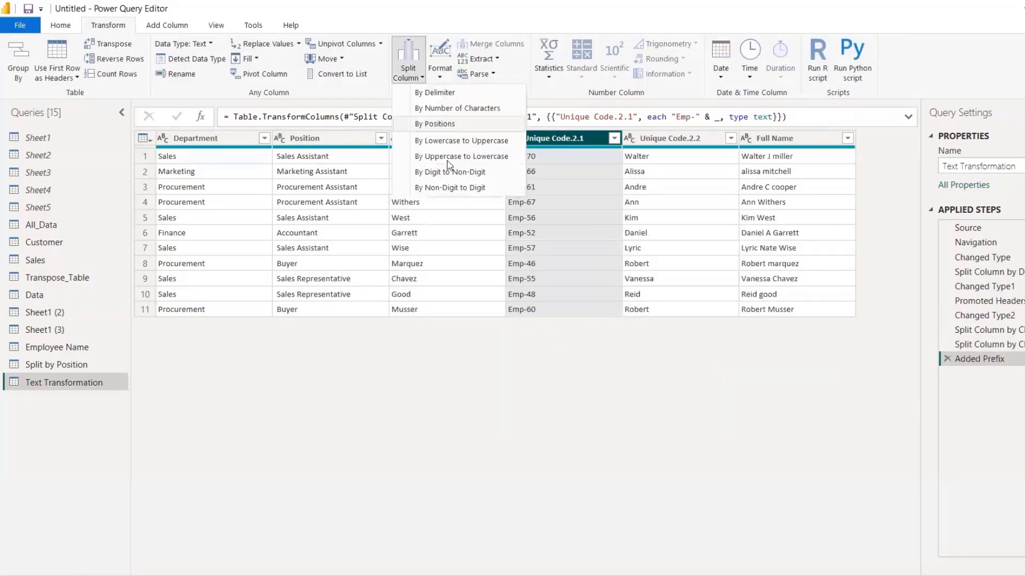
left_click(438, 79)
left_click(405, 133)
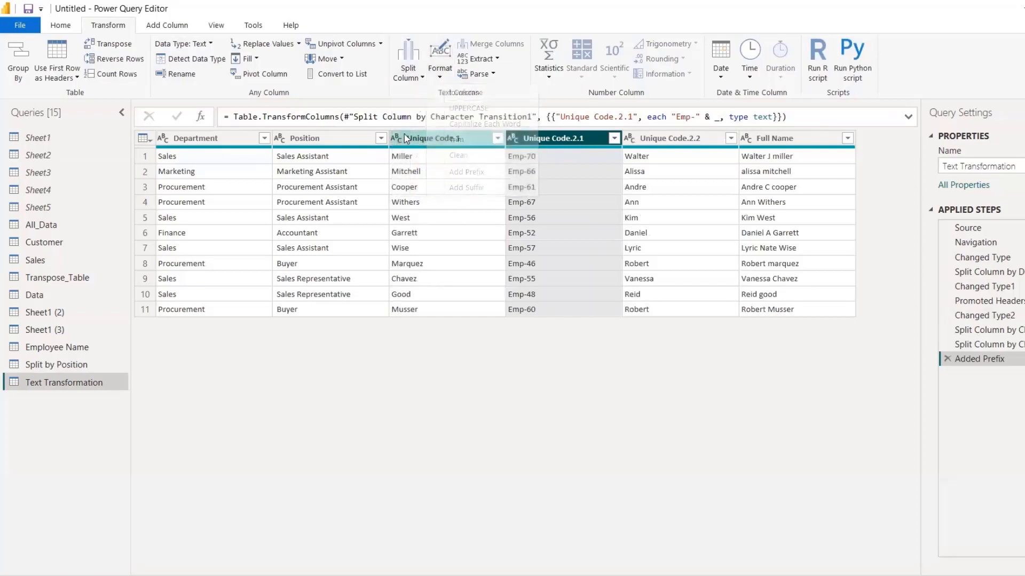
left_click(421, 135)
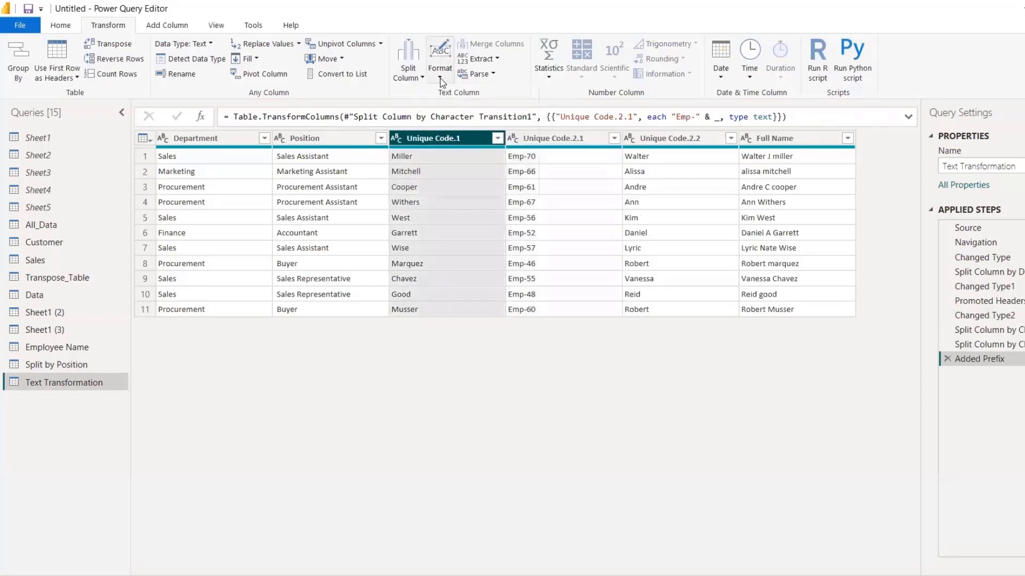
left_click(441, 80)
left_click(451, 96)
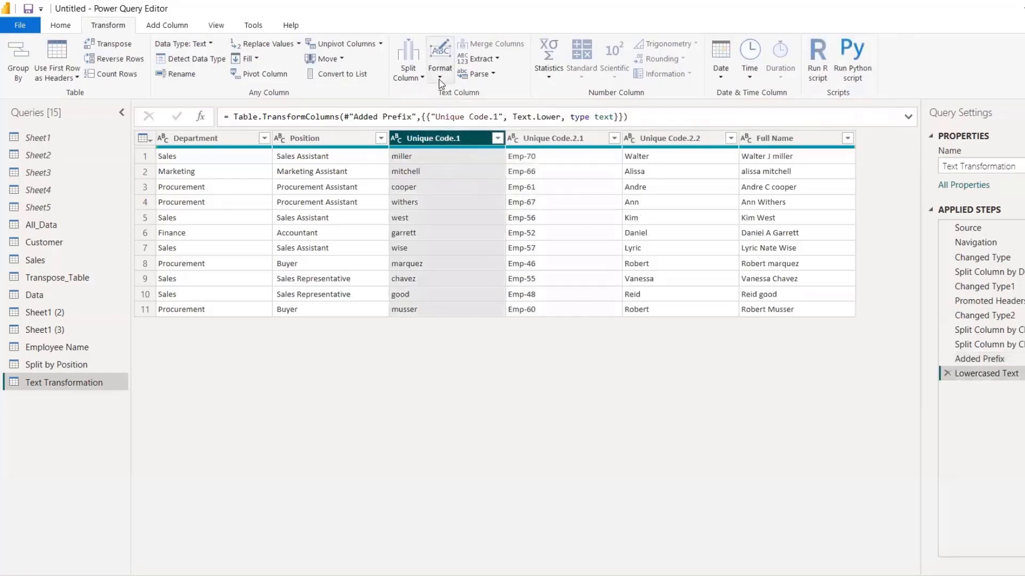
Convert the Unique Code.1 column to uppercase, and apply Capitalize Each Word to it
left_click(439, 79)
left_click(454, 105)
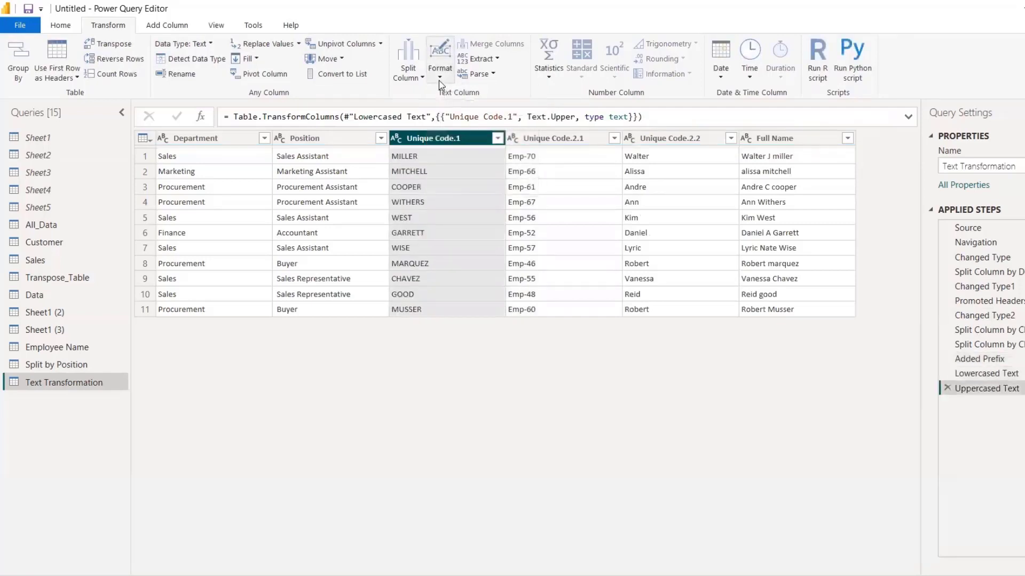
left_click(440, 80)
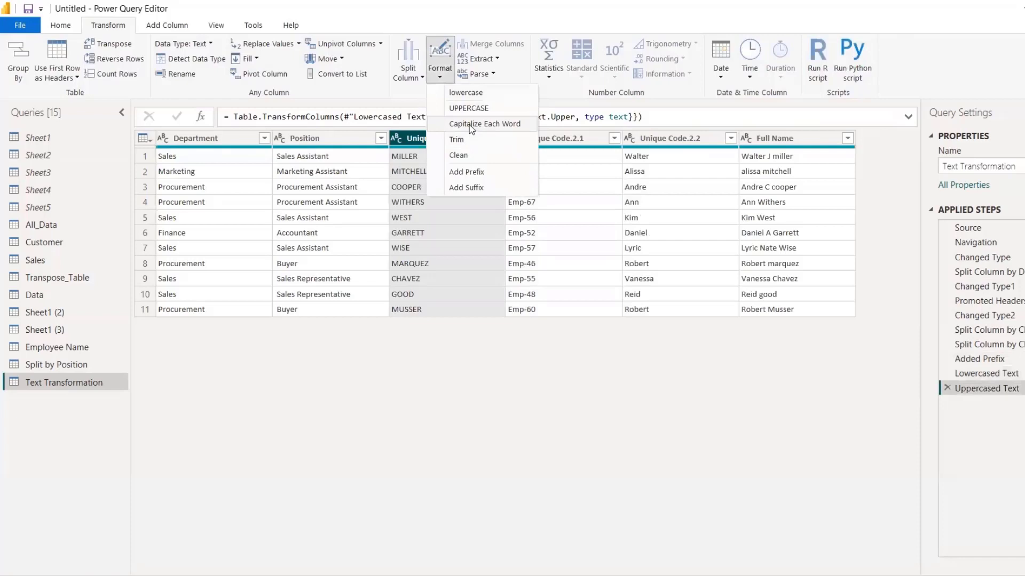
left_click(469, 127)
Convert the Position column to lowercase, and apply Capitalize Each Word to it
left_click(338, 136)
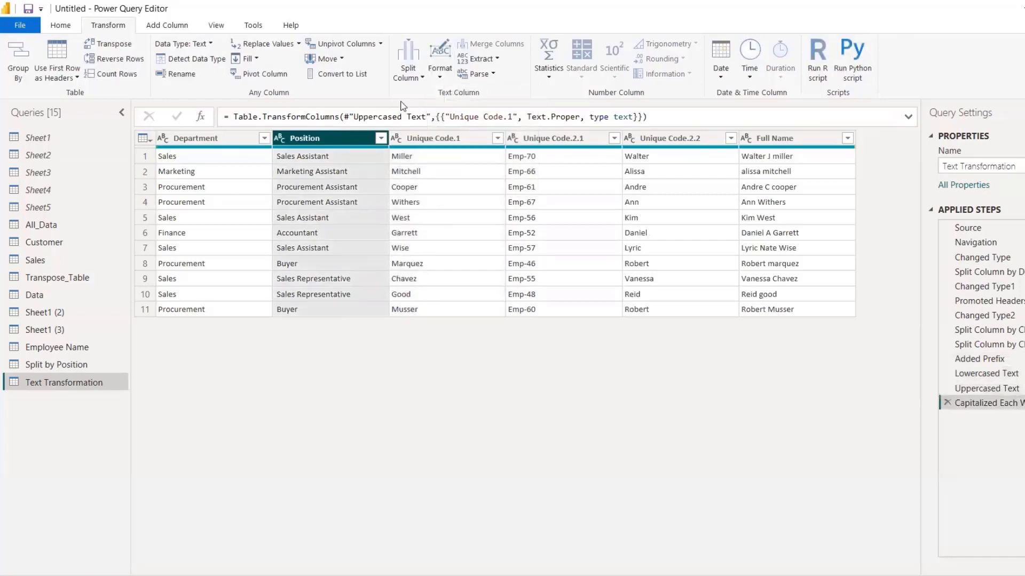
left_click(443, 80)
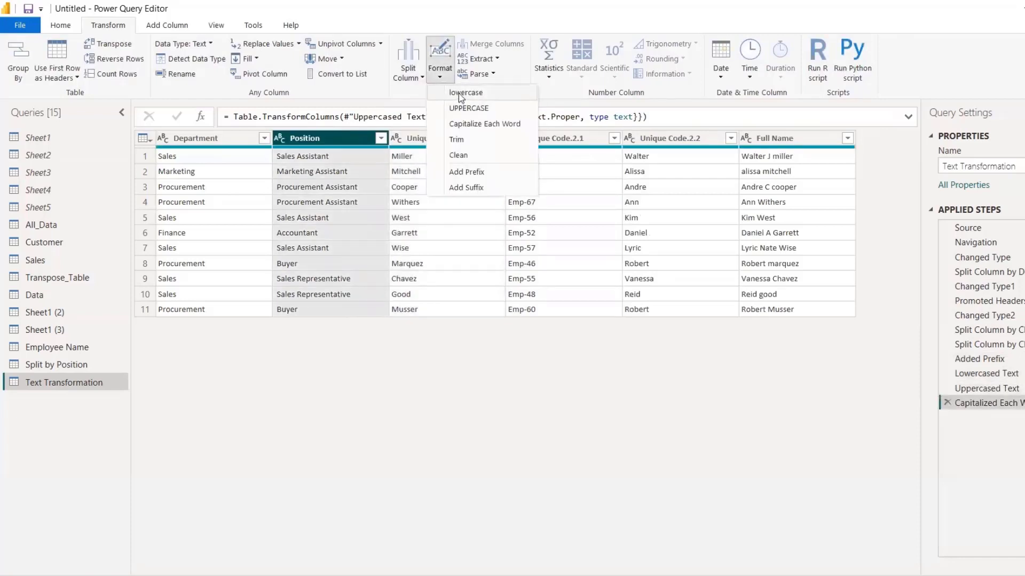
left_click(462, 94)
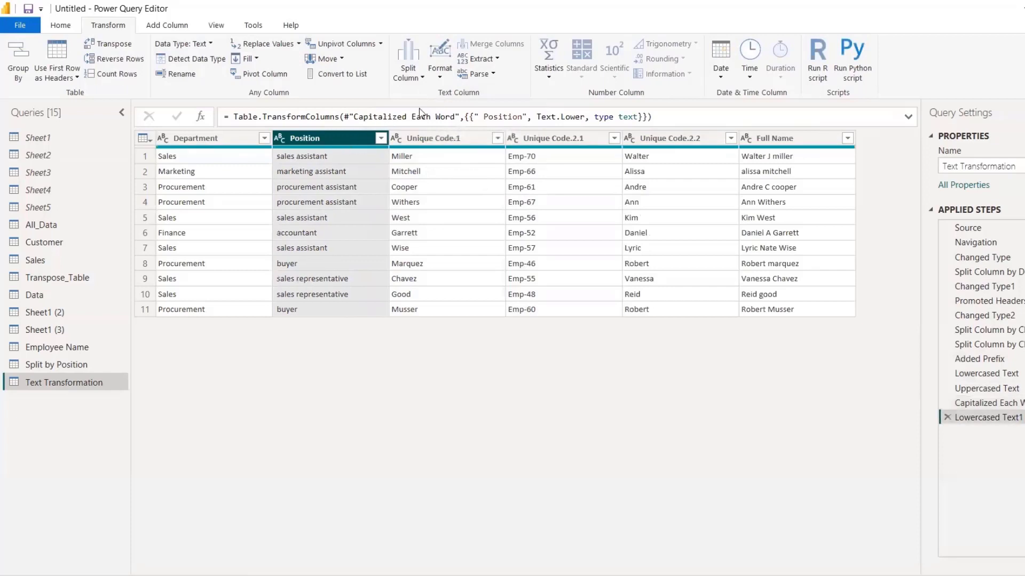
left_click(437, 79)
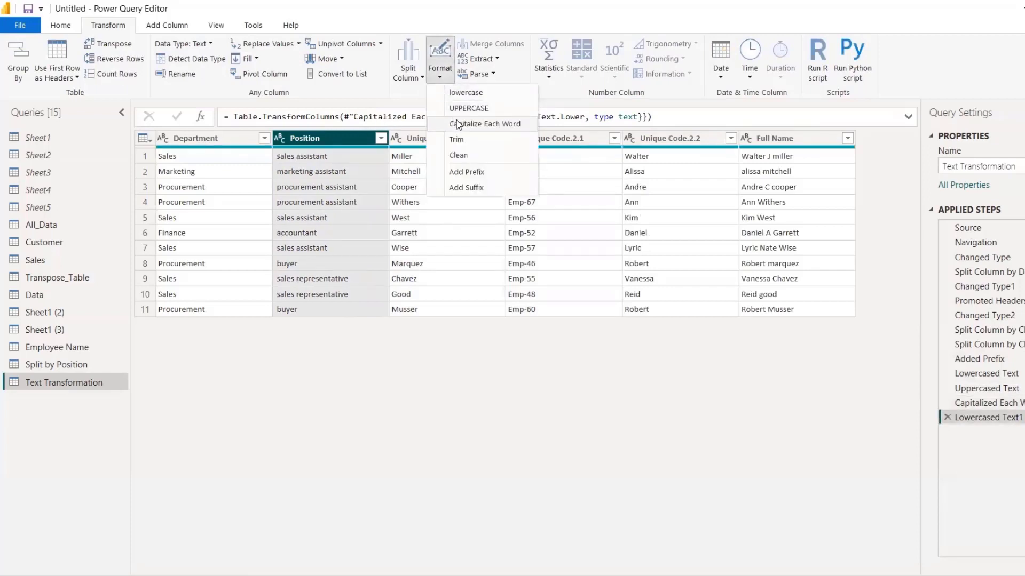
left_click(458, 125)
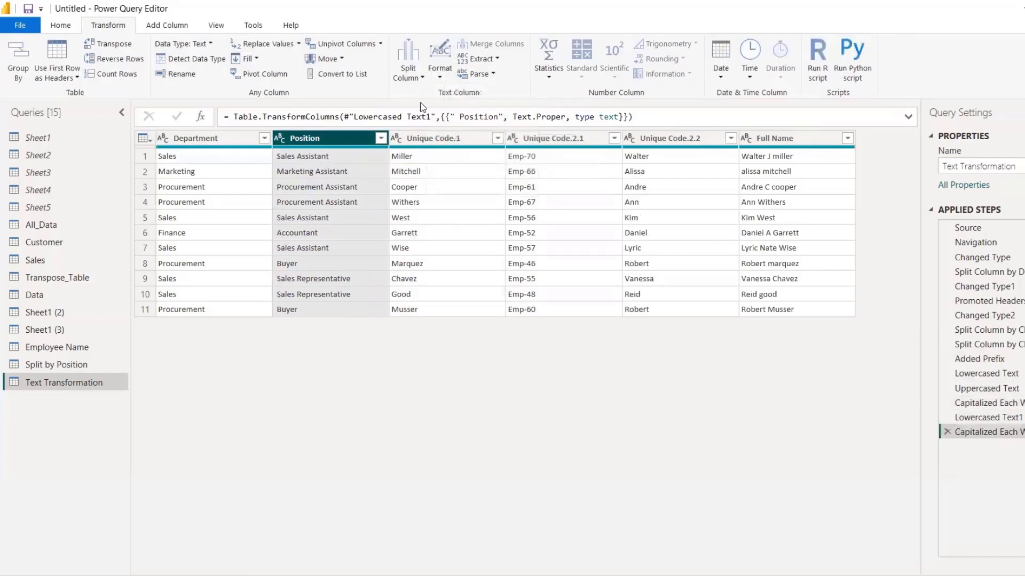
left_click(439, 80)
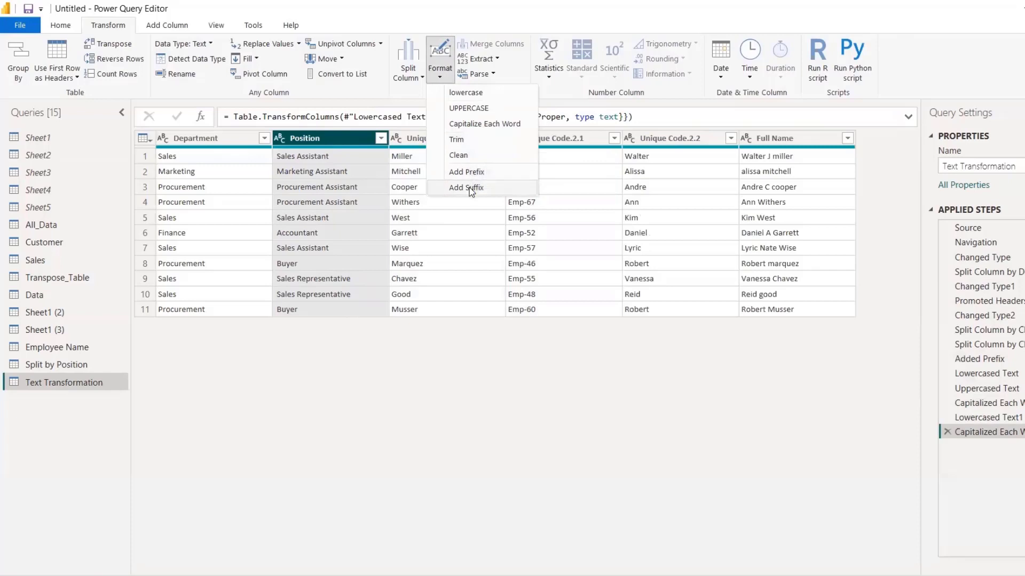
left_click(580, 140)
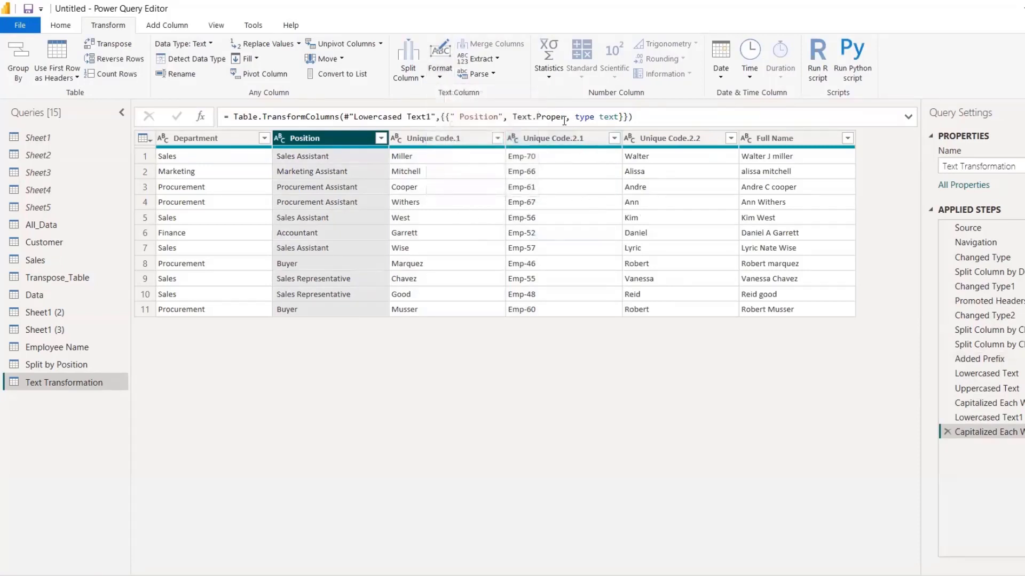
left_click(549, 79)
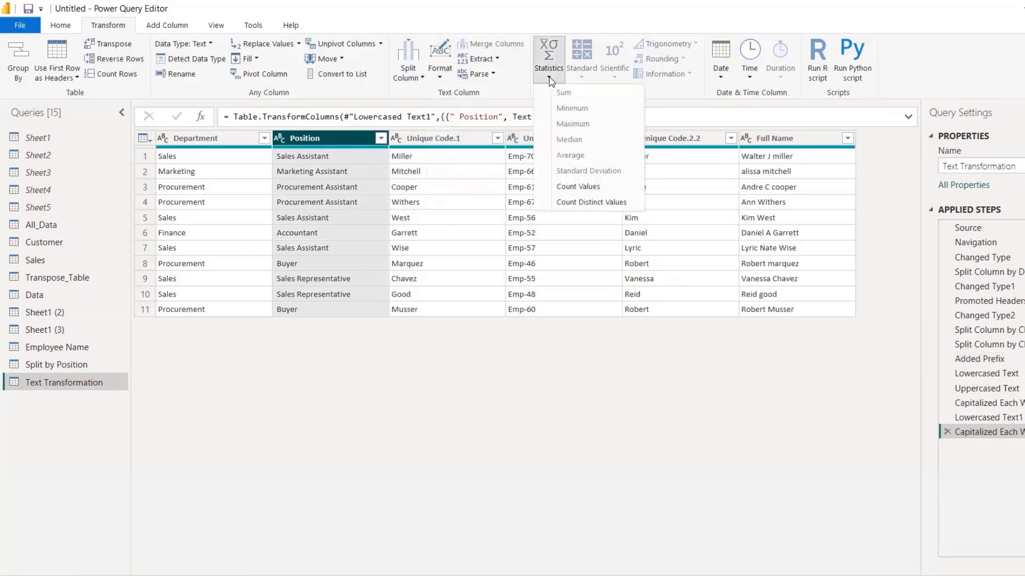
left_click(462, 141)
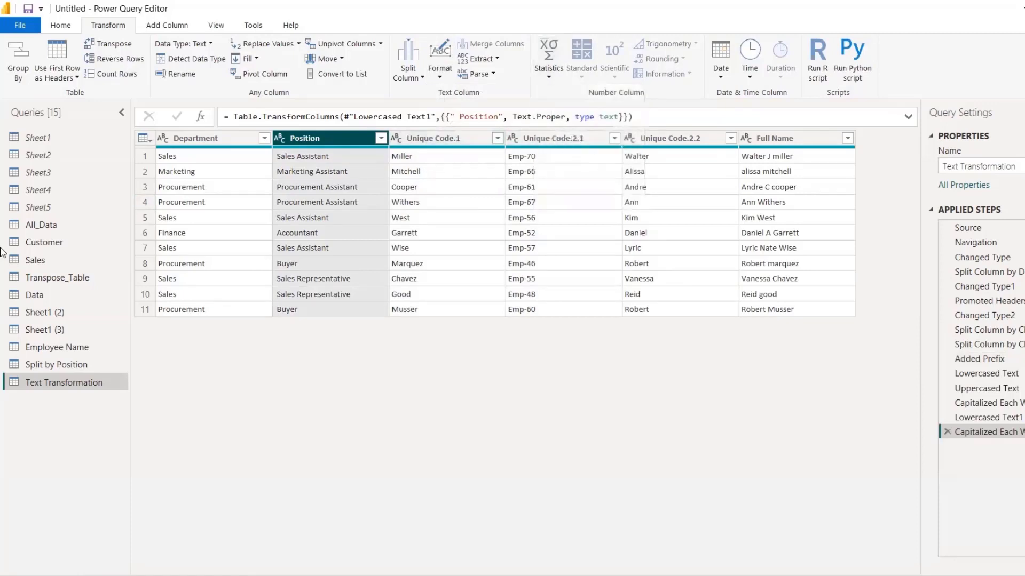
Open the Sales query
left_click(59, 336)
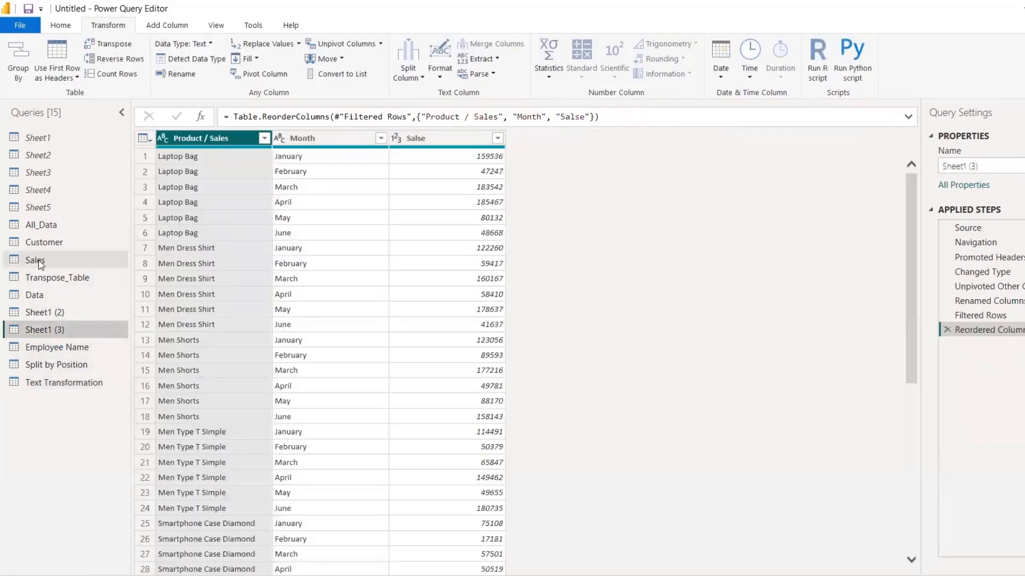
left_click(35, 260)
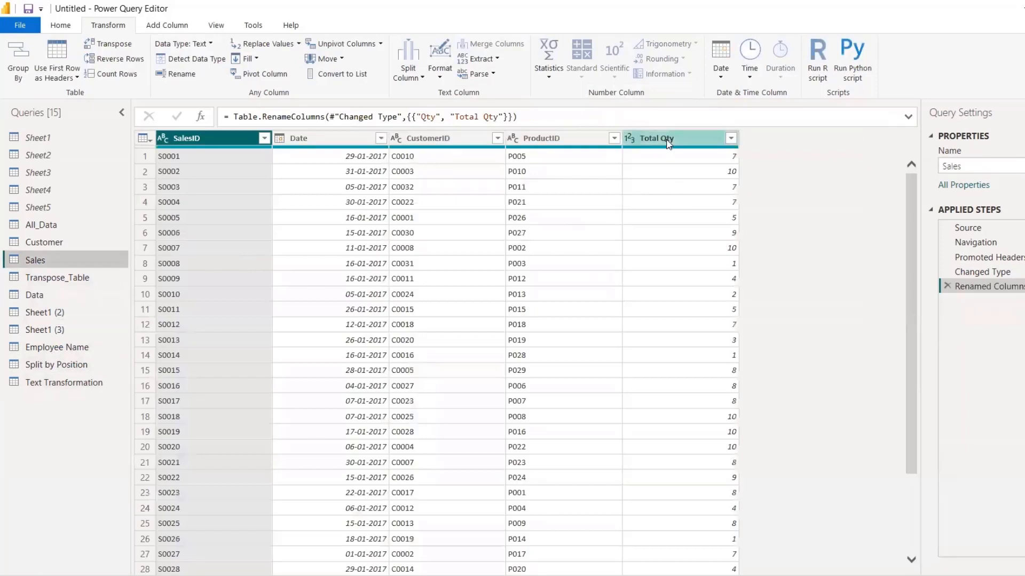
Calculate the sum of the Total Qty column in the Sales query, and remove that calculation step
left_click(574, 69)
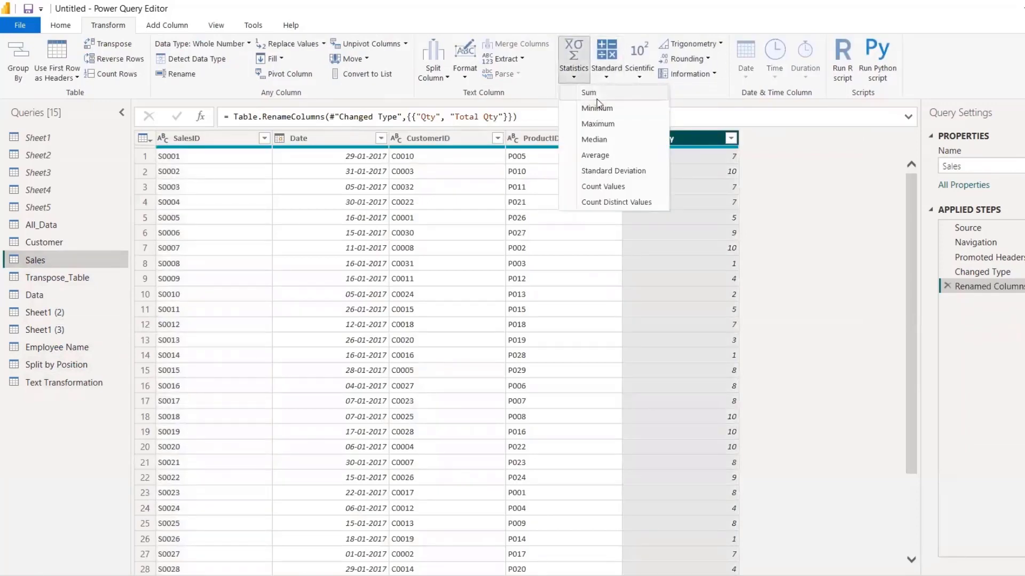
left_click(591, 97)
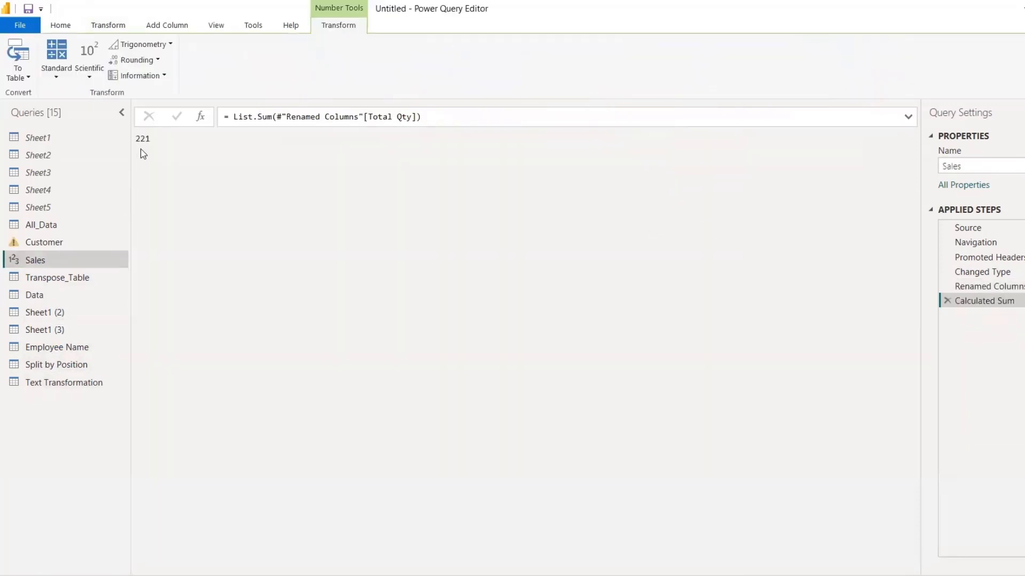
left_click(947, 301)
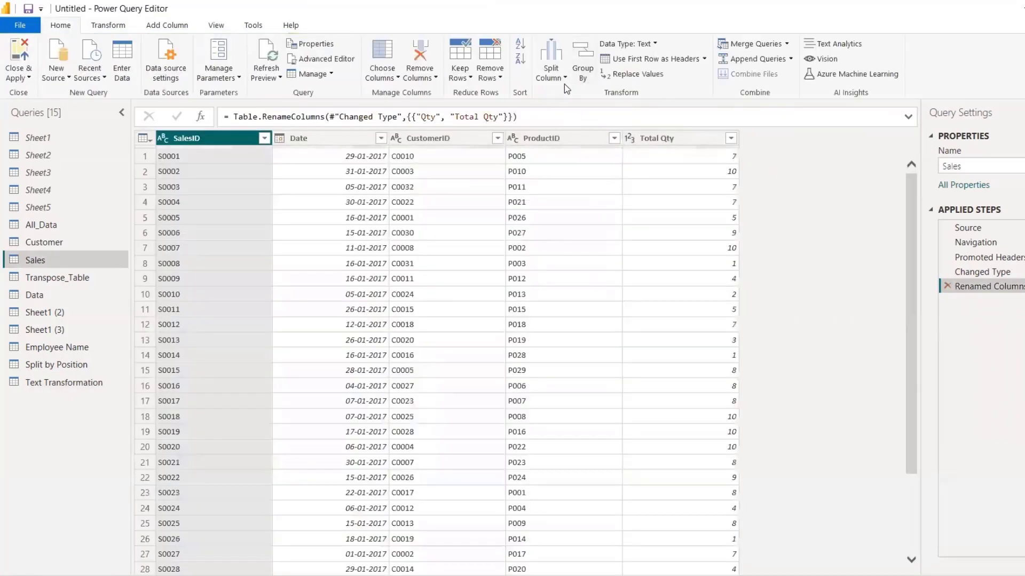
Multiply the values in the Total Qty column by 10
left_click(108, 25)
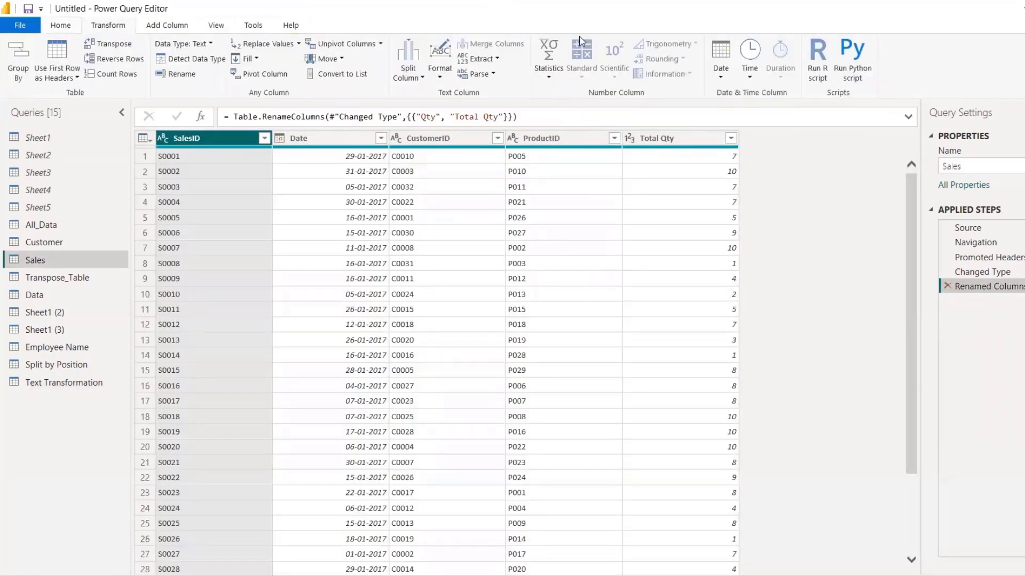
left_click(550, 77)
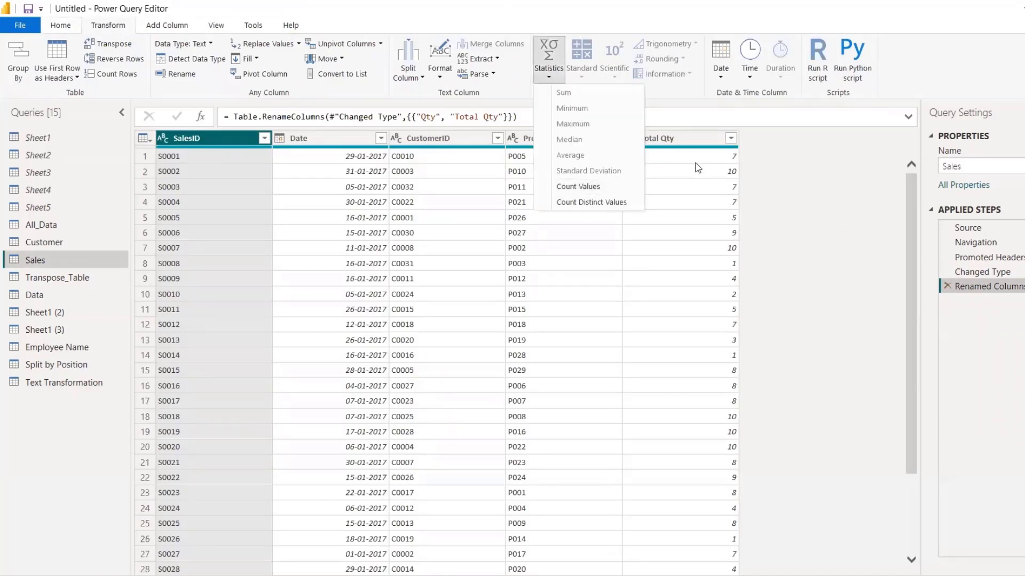
left_click(688, 140)
left_click(688, 140)
left_click(574, 79)
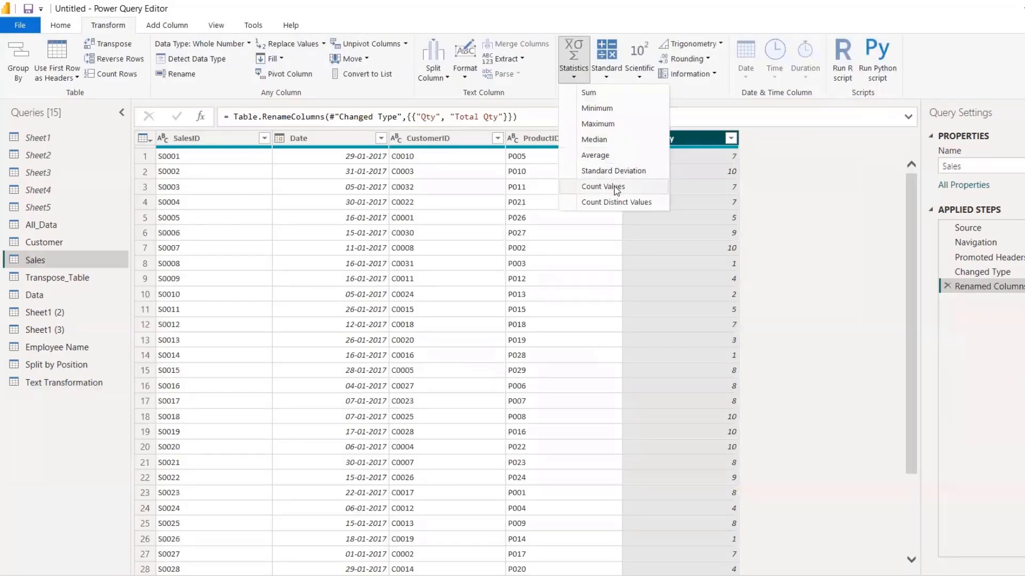
left_click(608, 79)
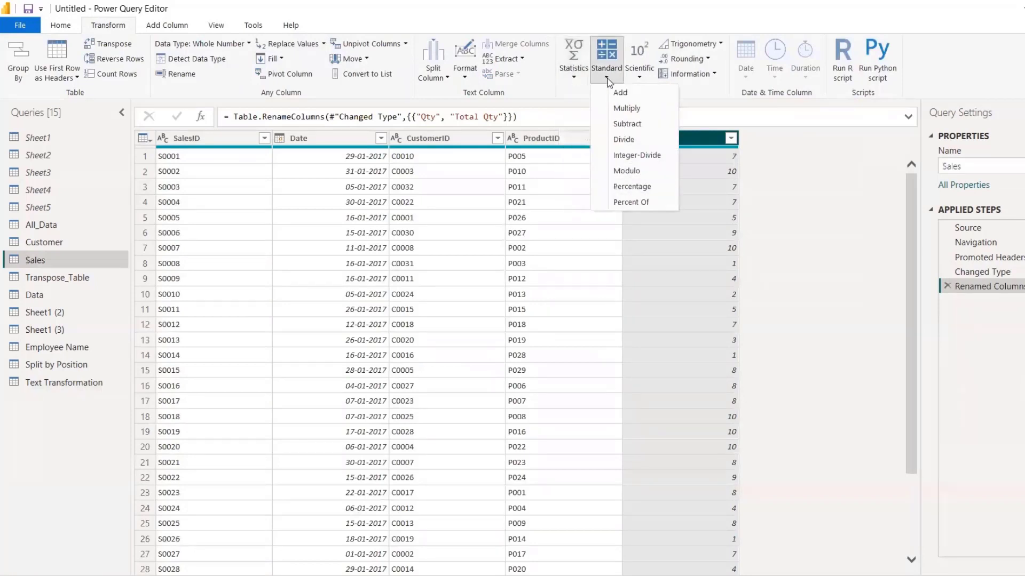
left_click(630, 110)
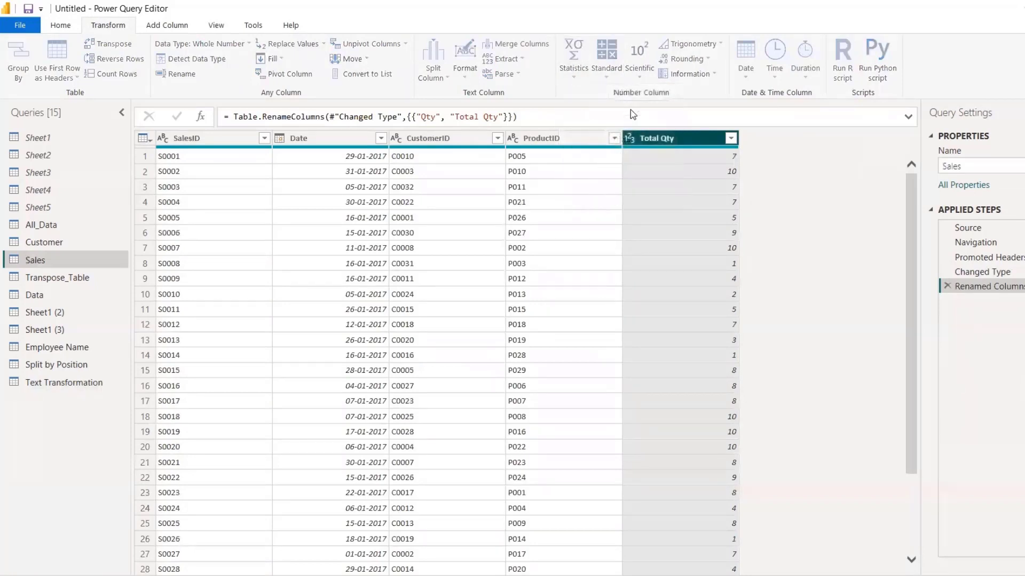
type("10")
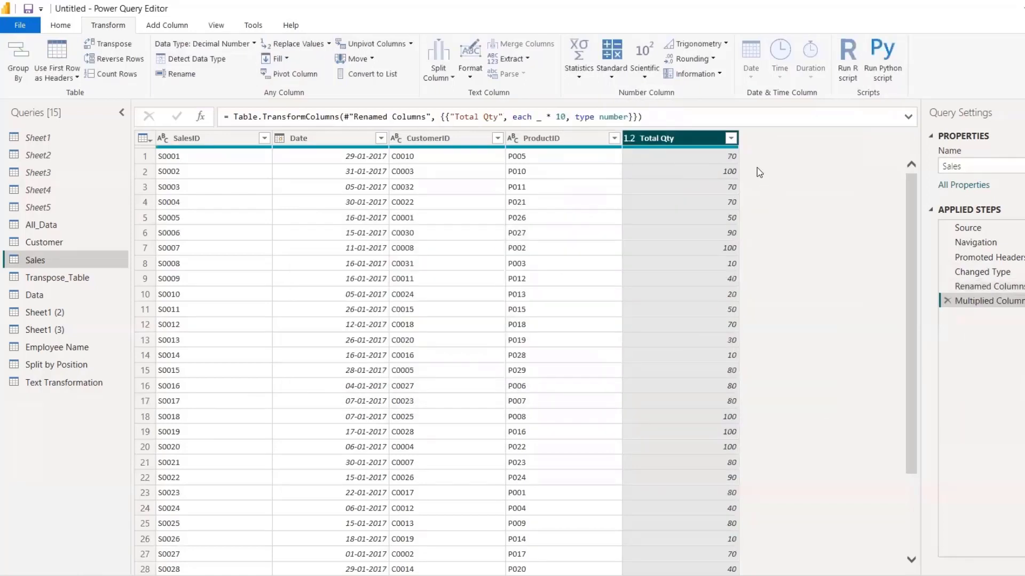
Square the values in the Total Qty column using the scientific Power operation
left_click(612, 78)
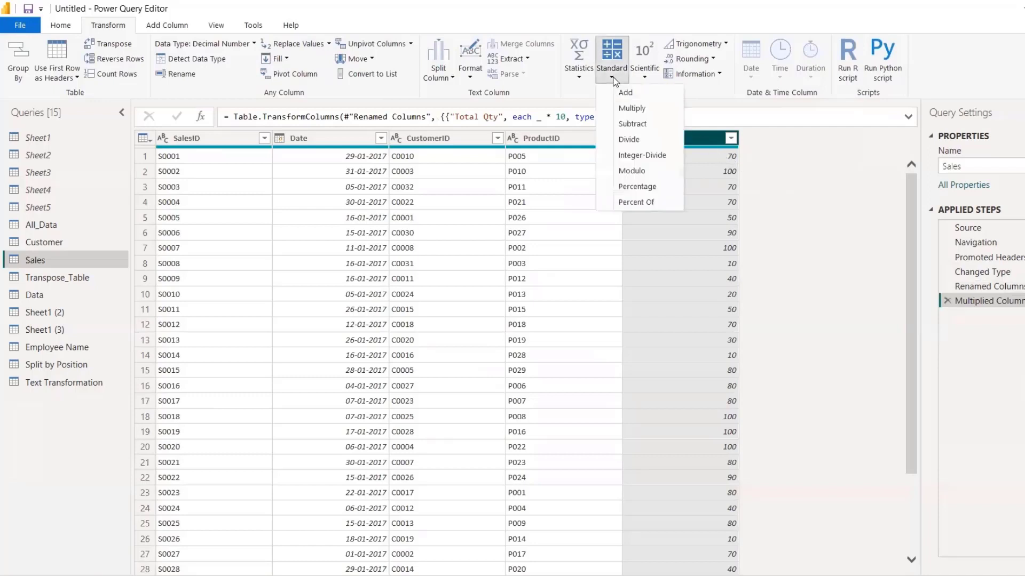
left_click(644, 79)
mouse_move(661, 109)
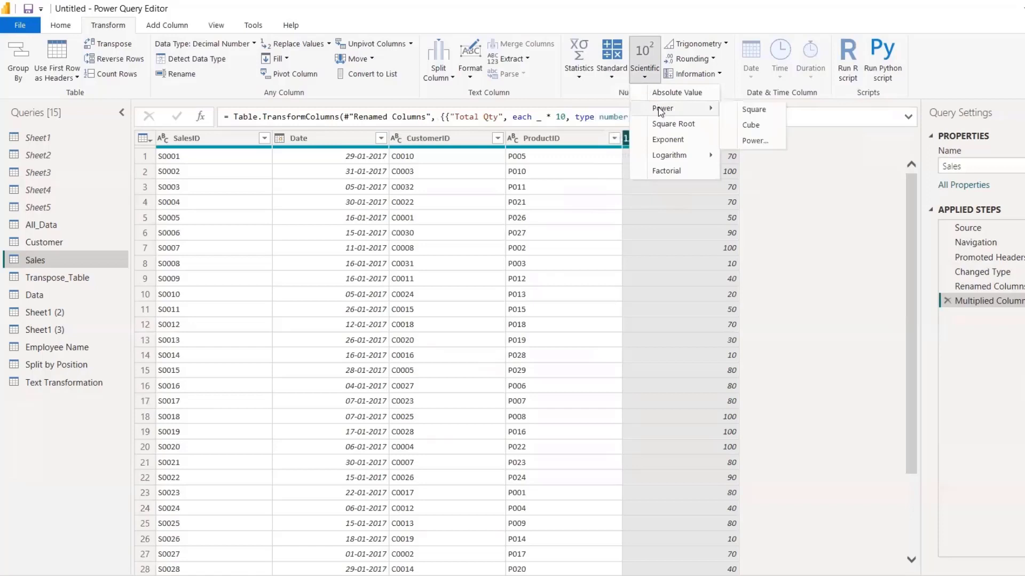
left_click(754, 110)
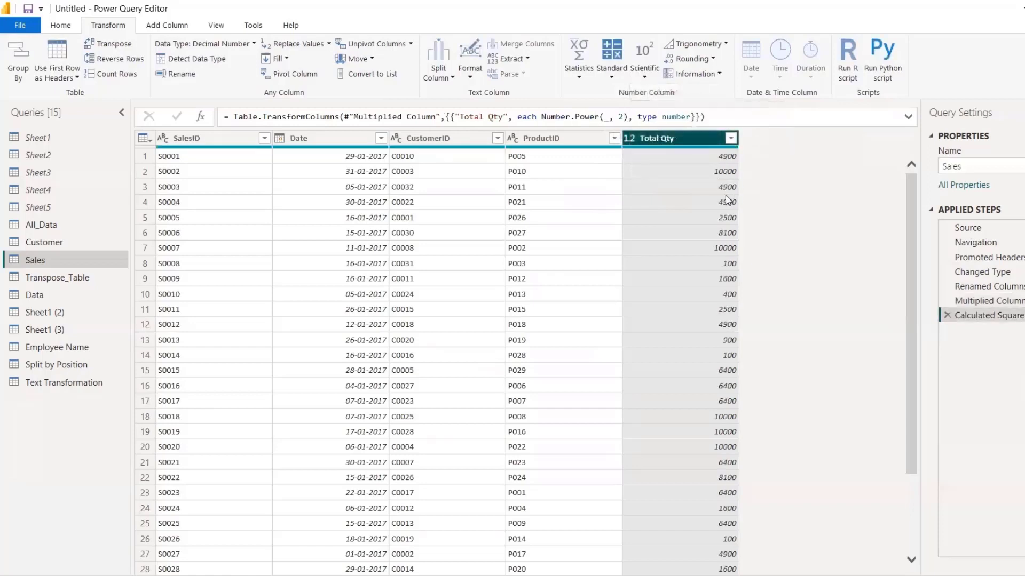
left_click(651, 79)
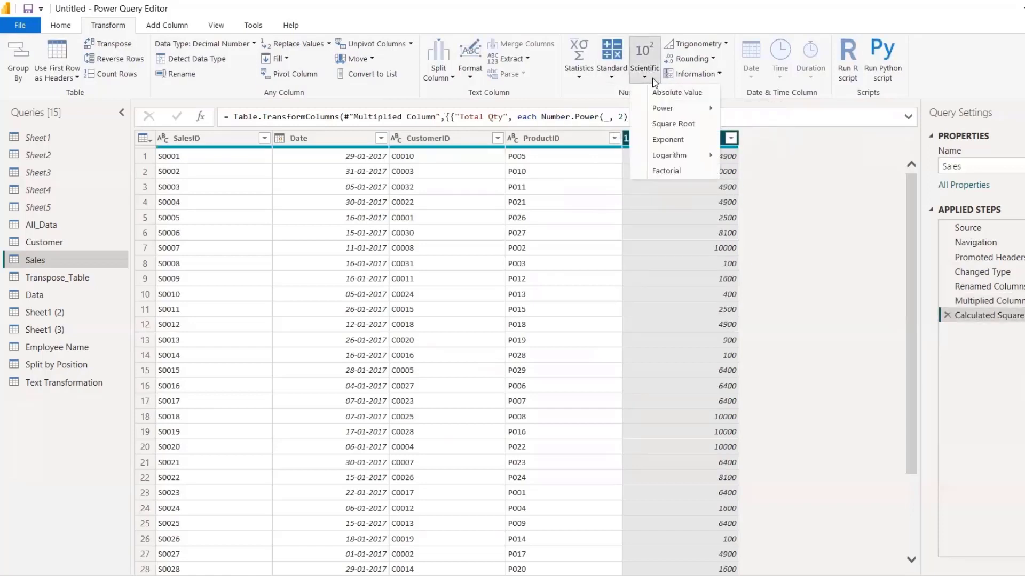
left_click(726, 45)
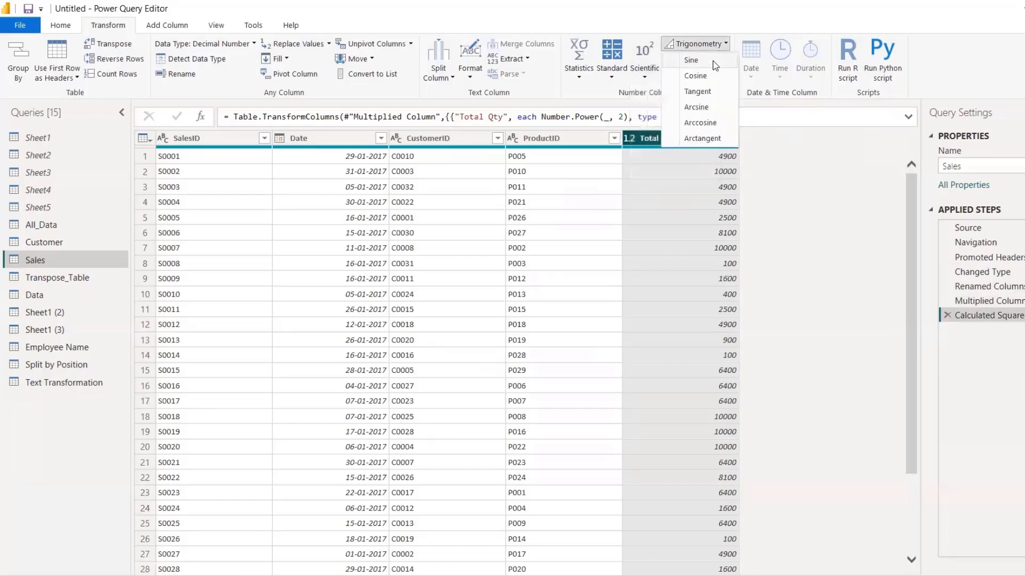
left_click(634, 95)
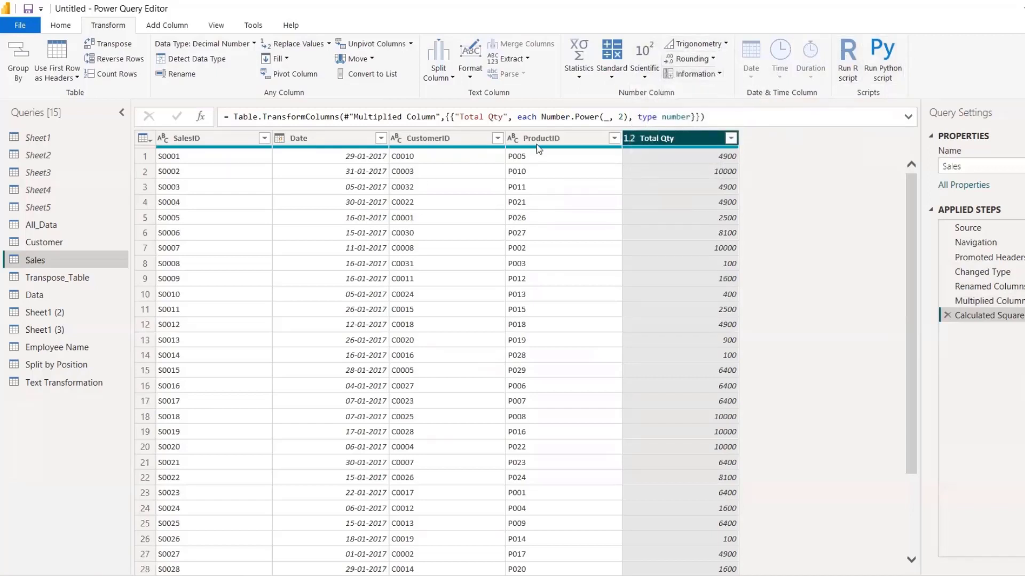
Transform the Date column to show only the year, and remove the extracted year step
left_click(344, 137)
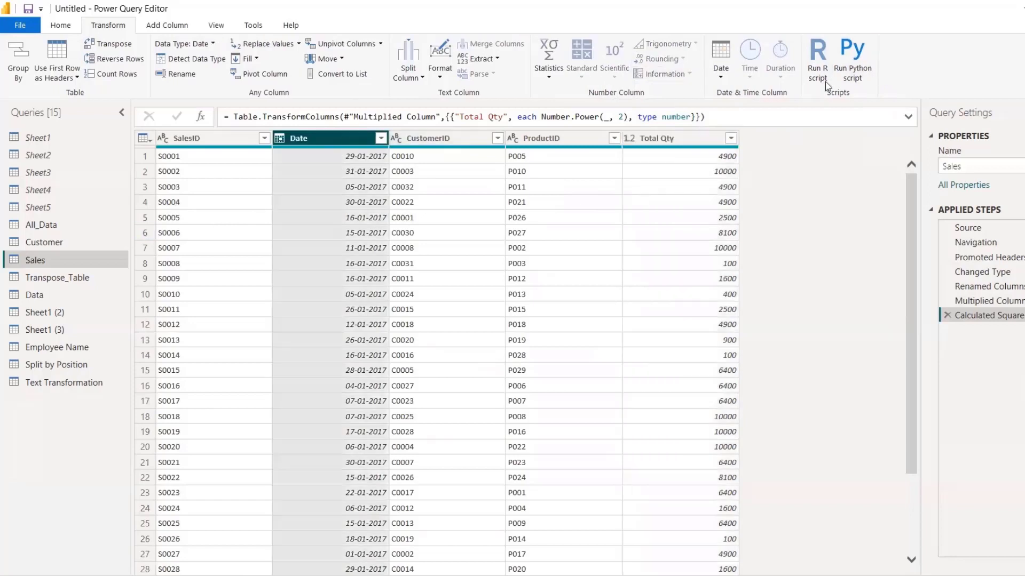
left_click(729, 76)
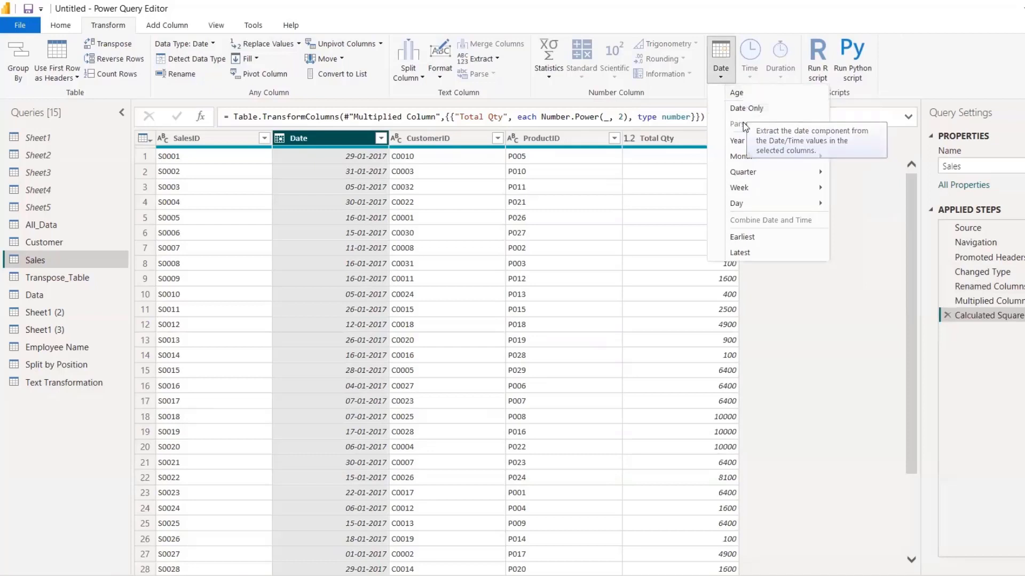
mouse_move(738, 143)
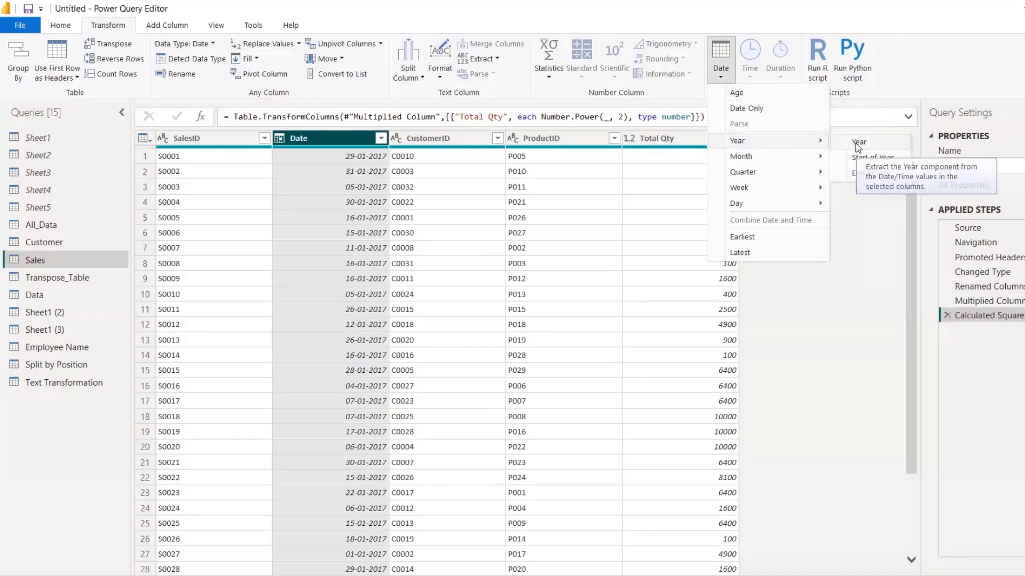
left_click(853, 143)
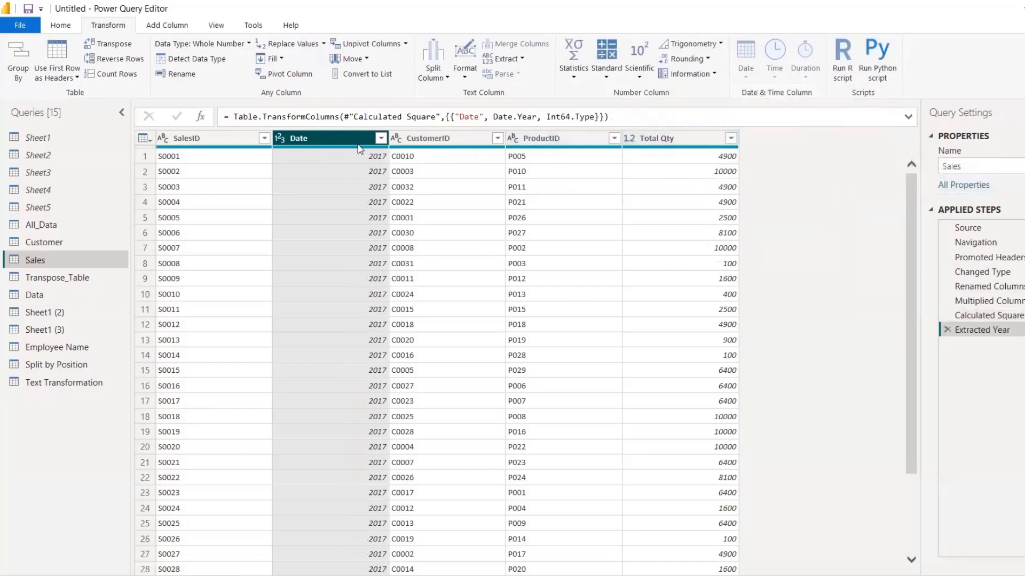
left_click(947, 330)
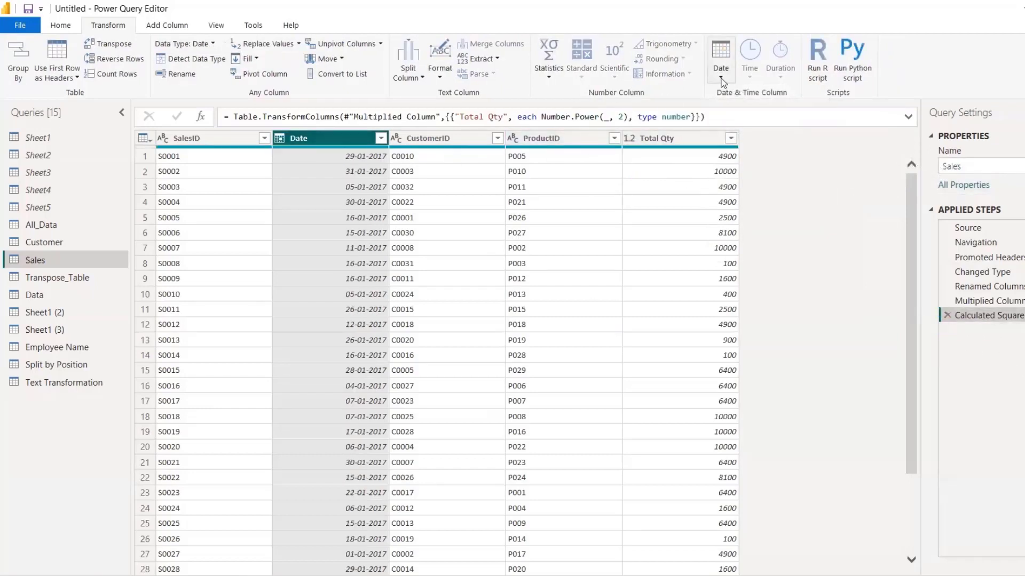
Convert the Date column values to the start of the year, and remove that step
left_click(724, 80)
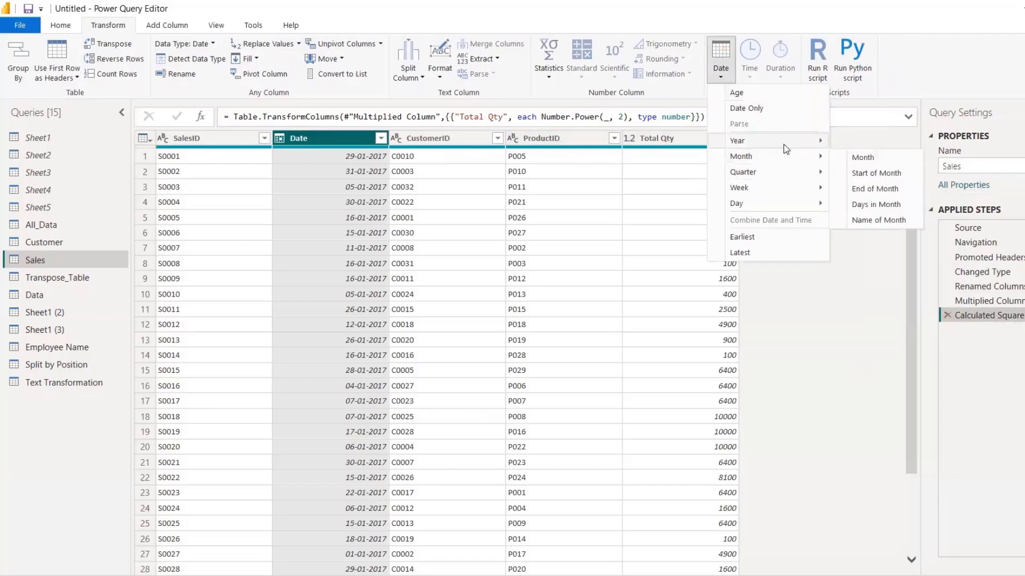
mouse_move(784, 142)
left_click(865, 155)
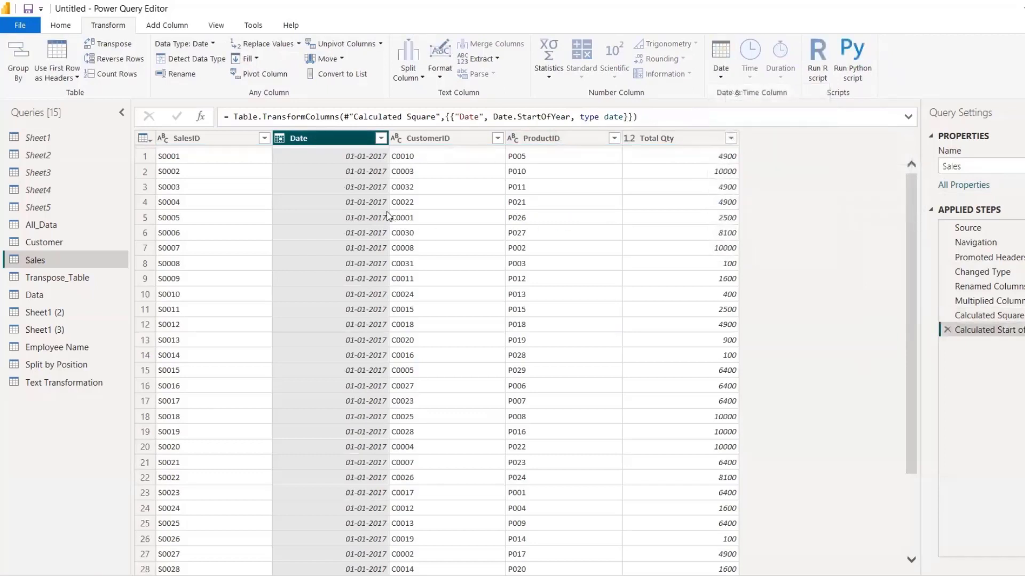
left_click(946, 330)
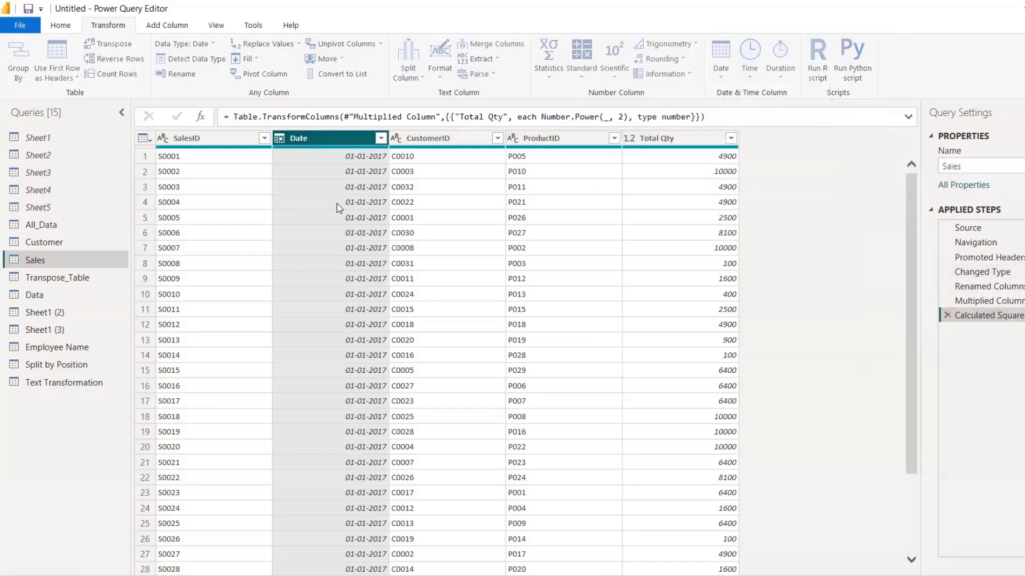
Calculate the earliest date in the Date column, and remove that calculation step
left_click(720, 78)
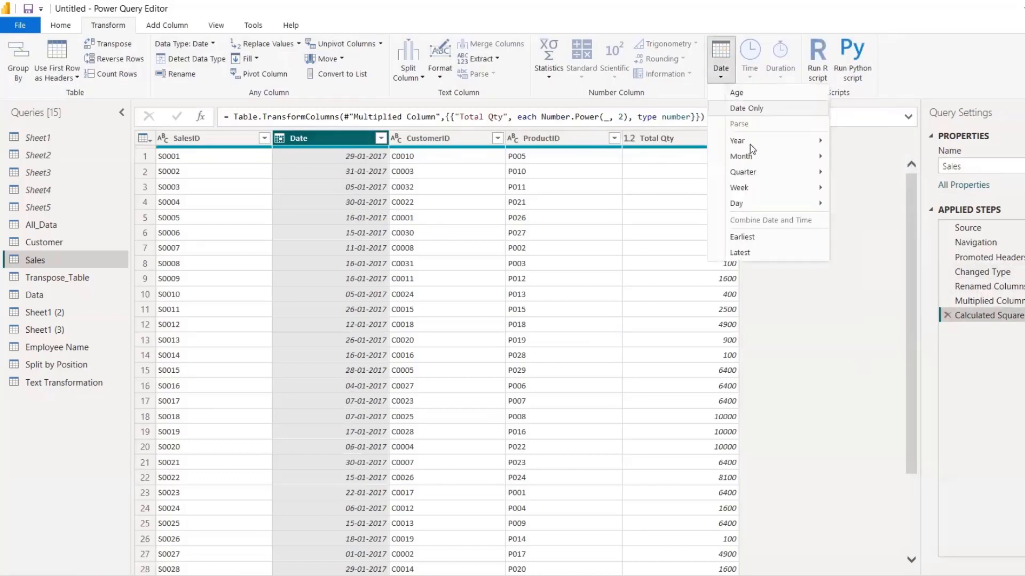
left_click(763, 242)
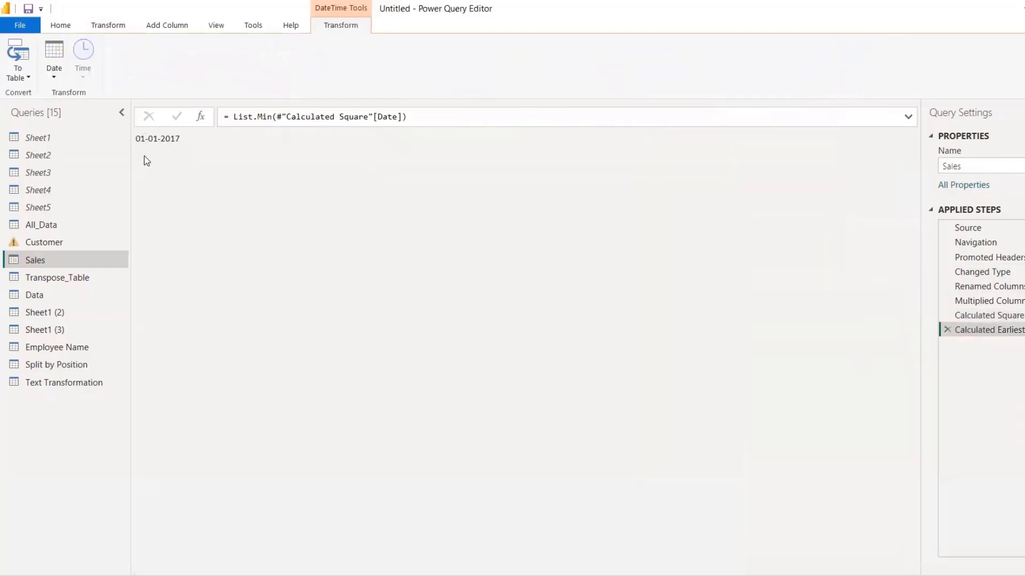
left_click(945, 330)
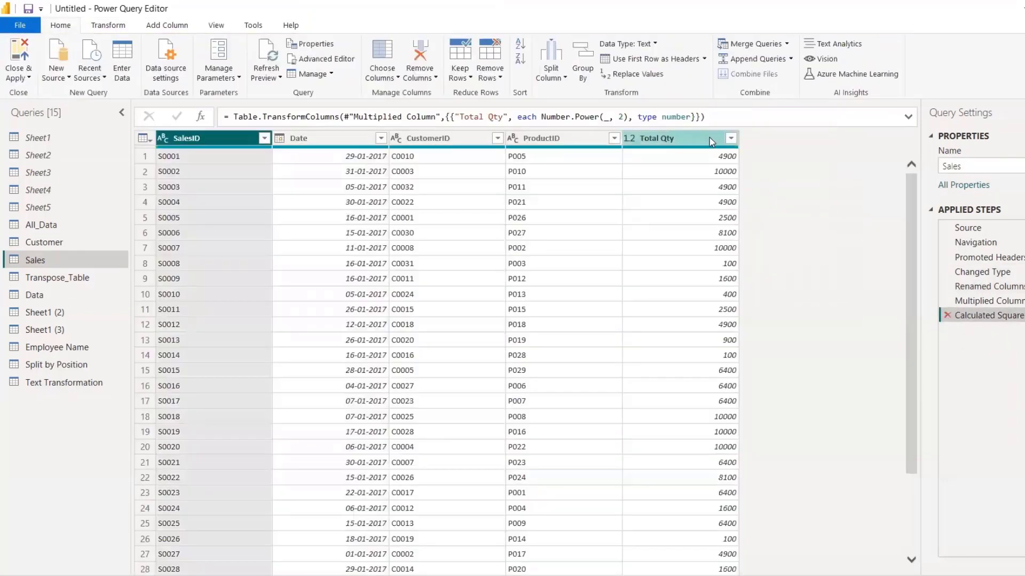
left_click(107, 26)
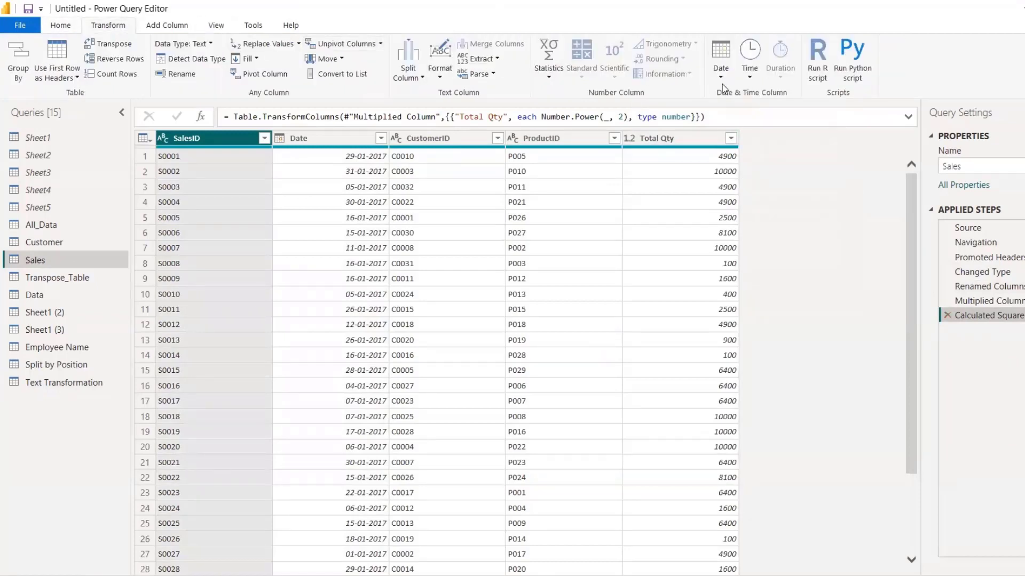
left_click(754, 79)
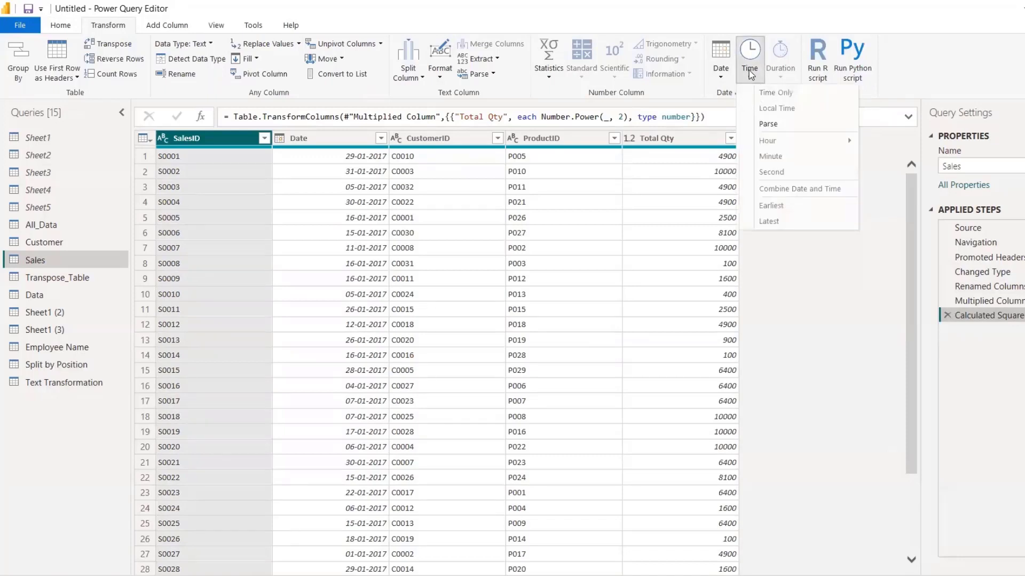
left_click(363, 139)
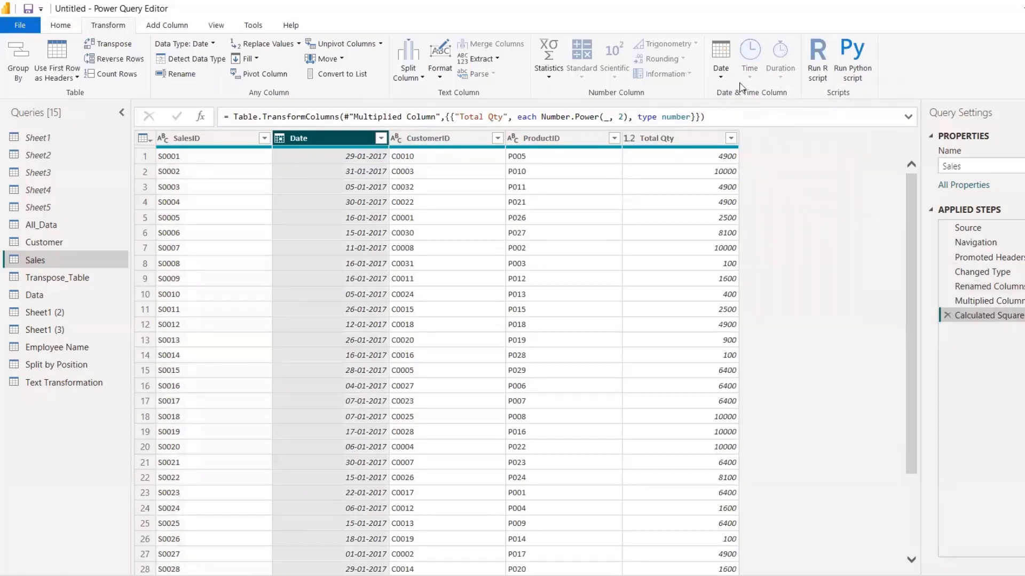
left_click(371, 157)
left_click(369, 172)
Add a new column containing the year extracted from the Date column of the Sales query
left_click(341, 138)
left_click(168, 25)
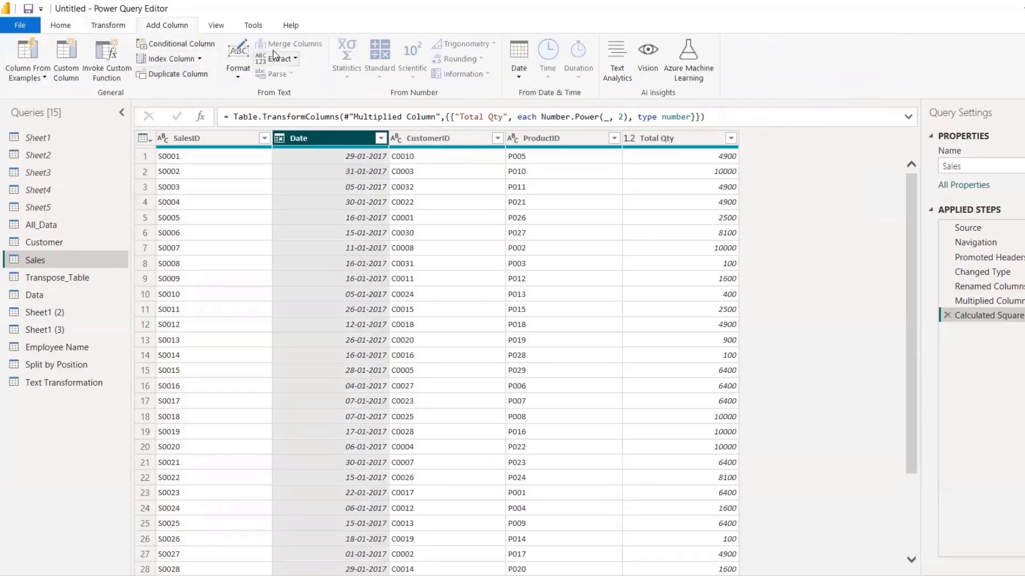
left_click(245, 74)
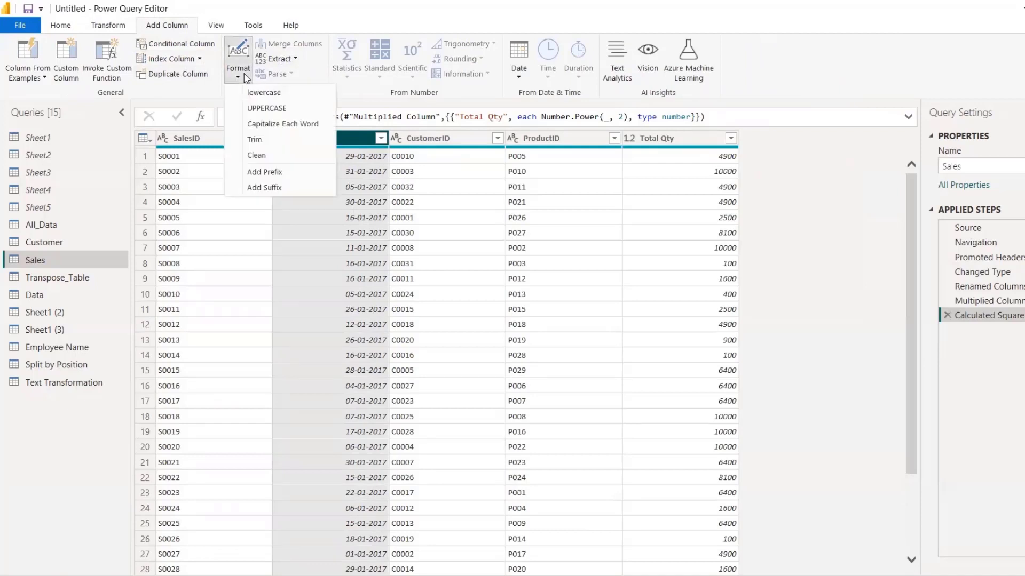
left_click(244, 74)
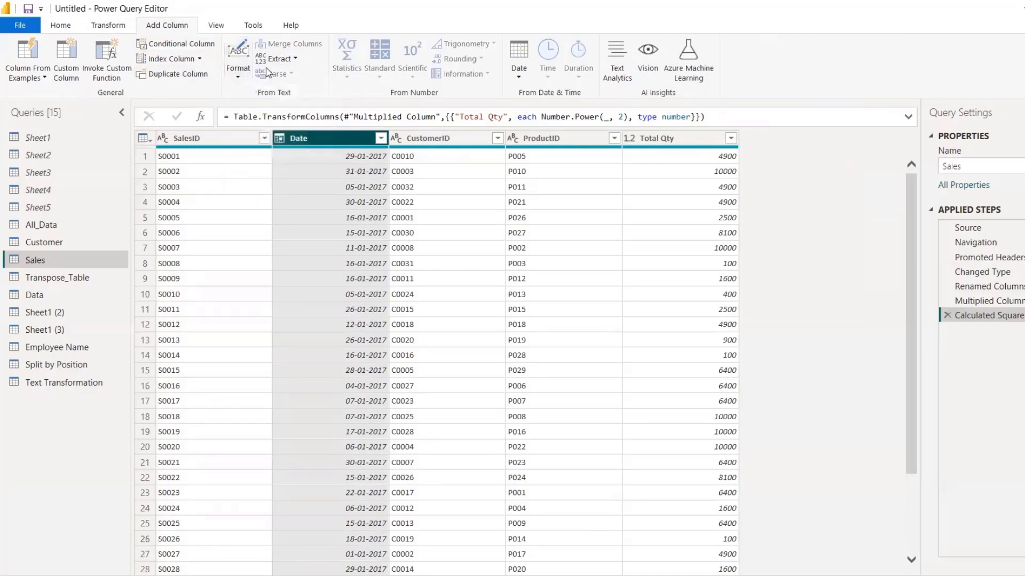
left_click(519, 74)
mouse_move(560, 141)
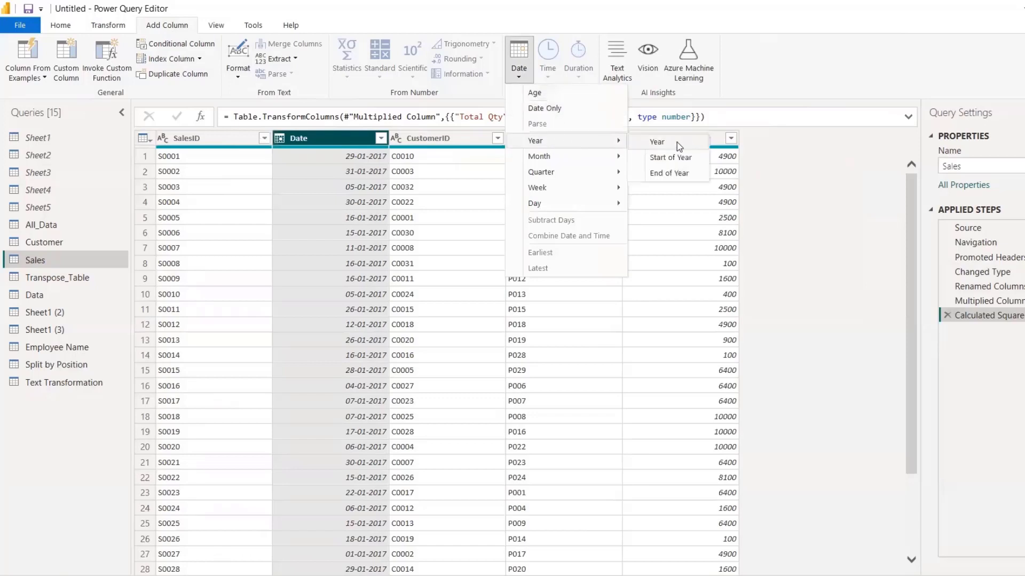
left_click(677, 142)
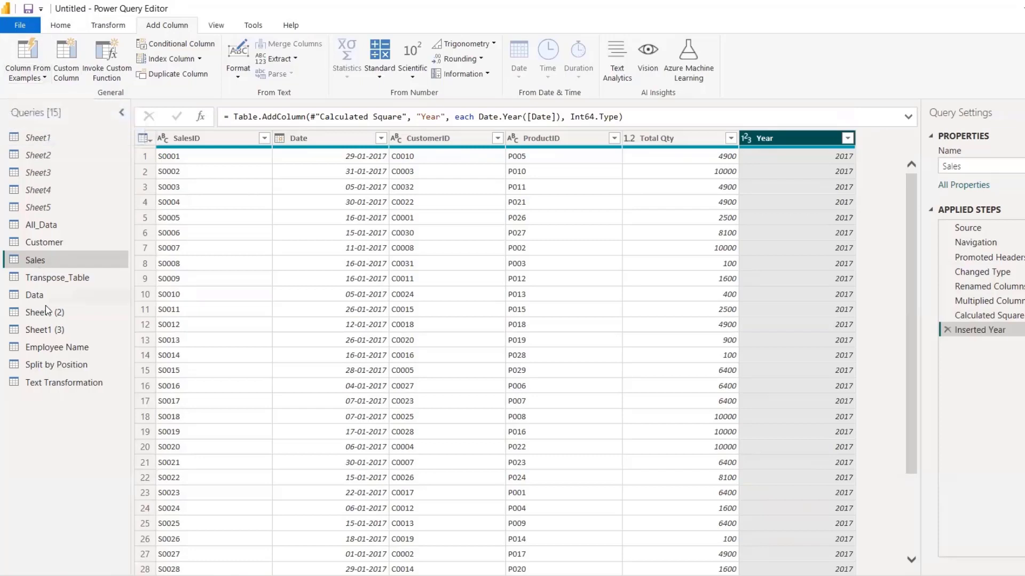
Start a column from examples based on the selected Full Name column in the Text Transformation query
left_click(60, 378)
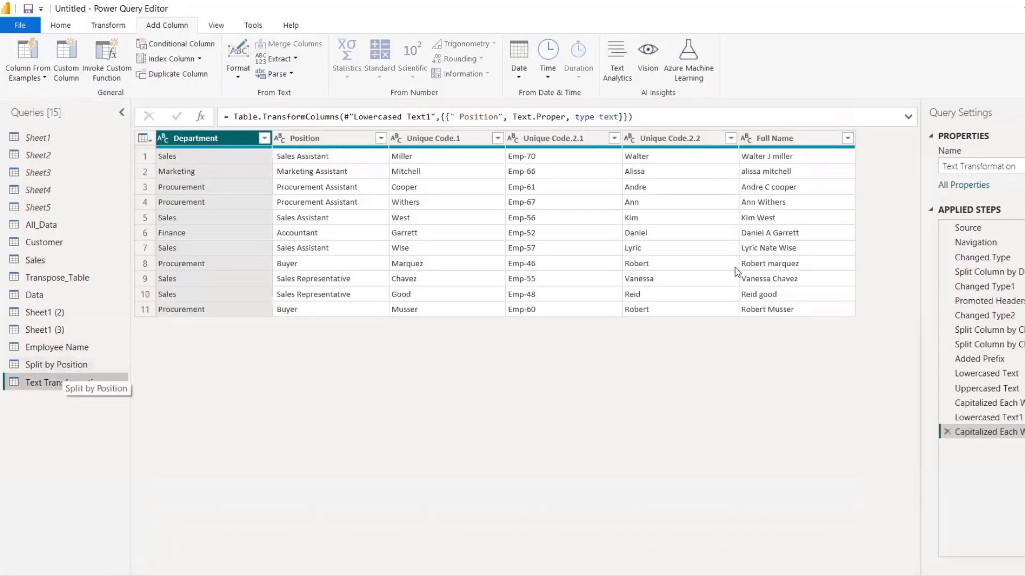
left_click(760, 144)
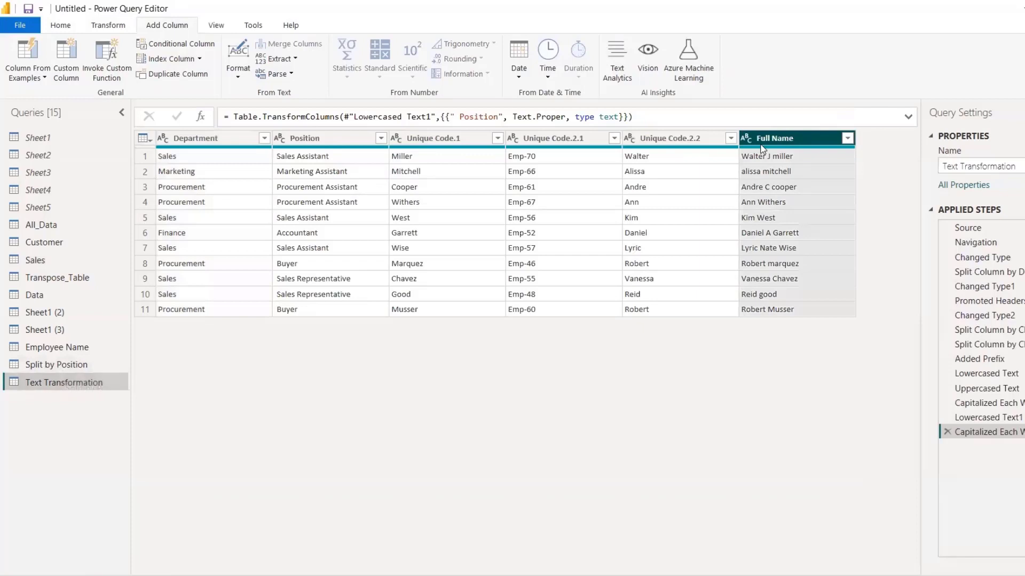
left_click(697, 142)
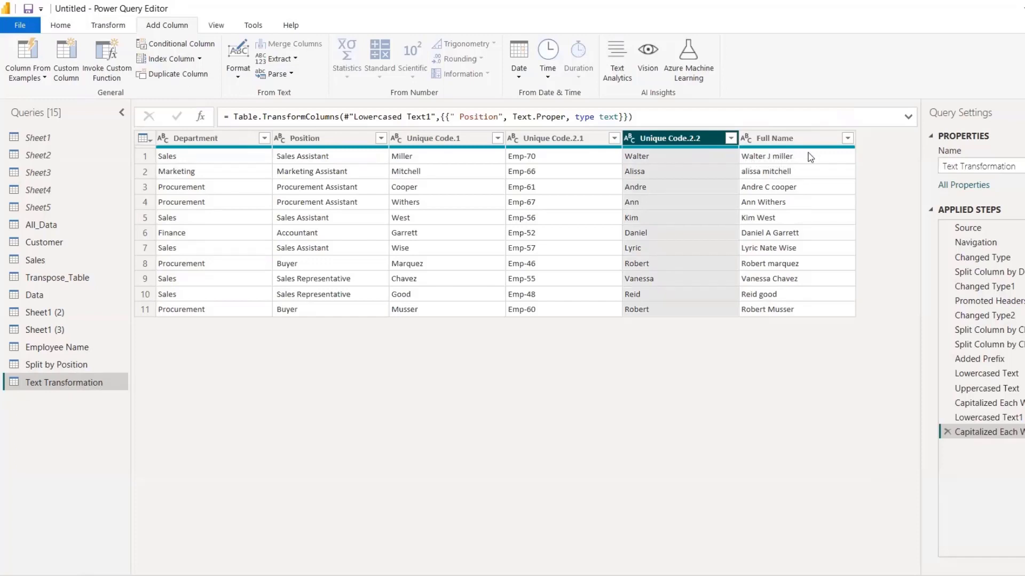
left_click(28, 76)
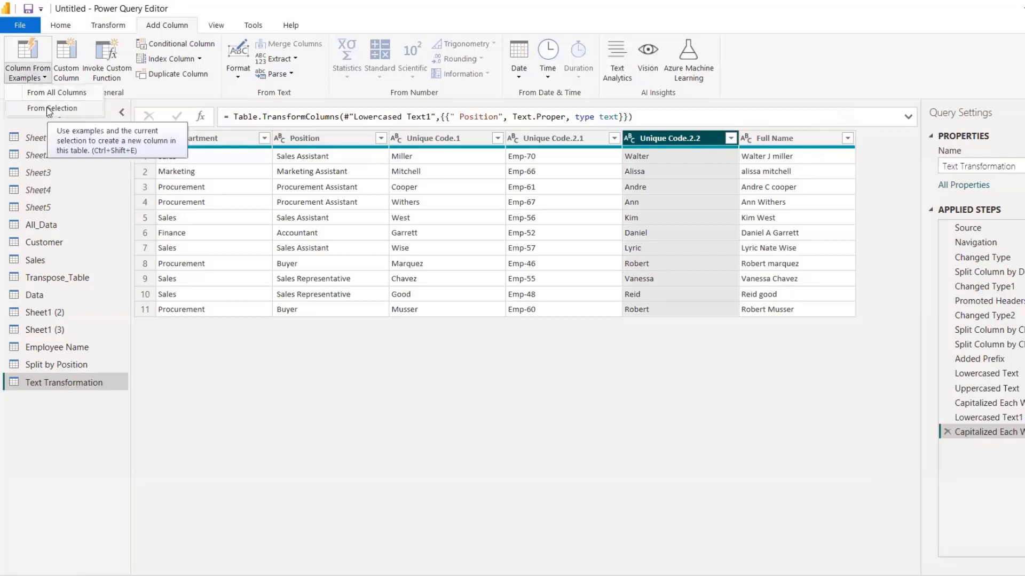
left_click(763, 138)
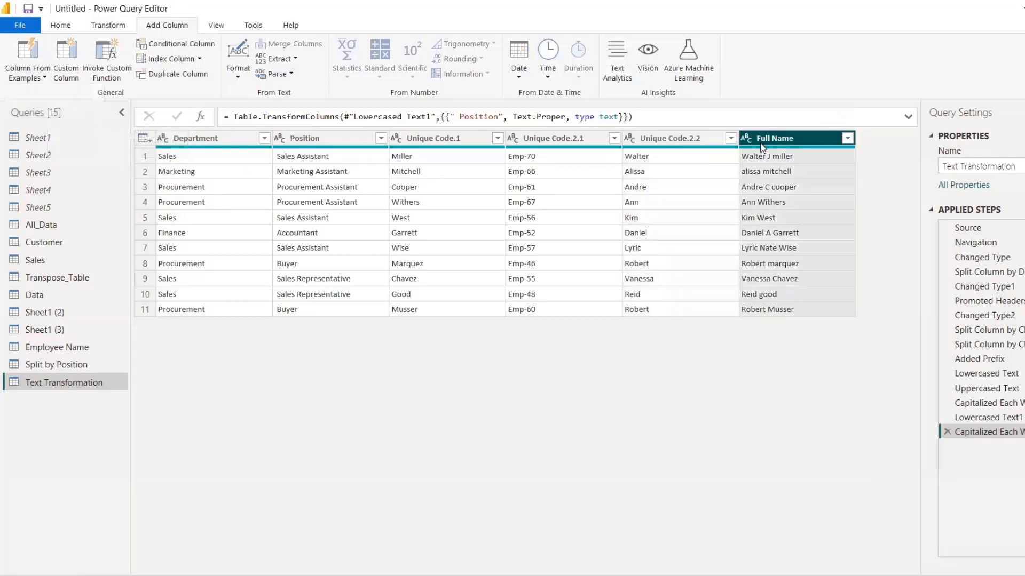
left_click(38, 78)
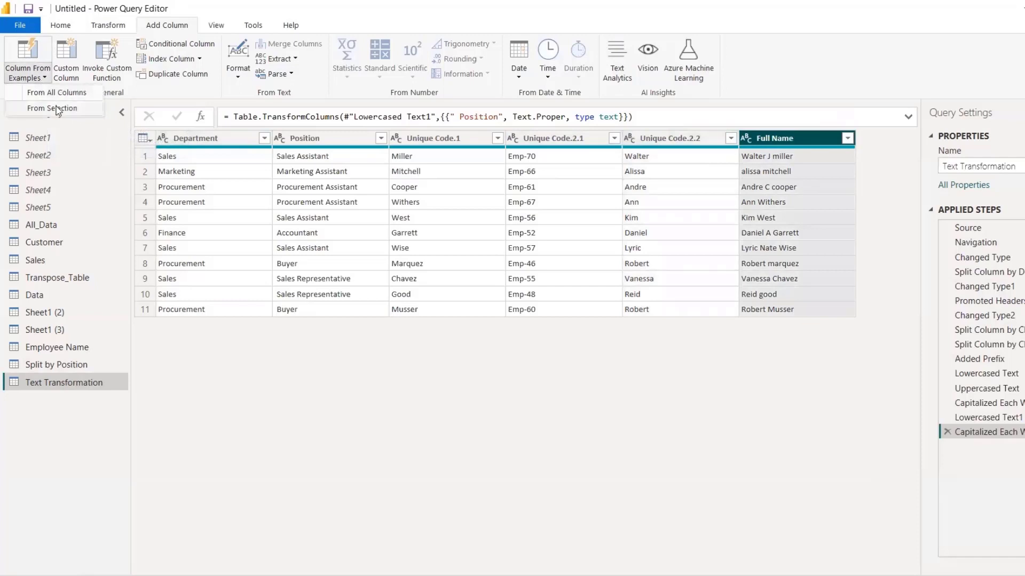
left_click(58, 109)
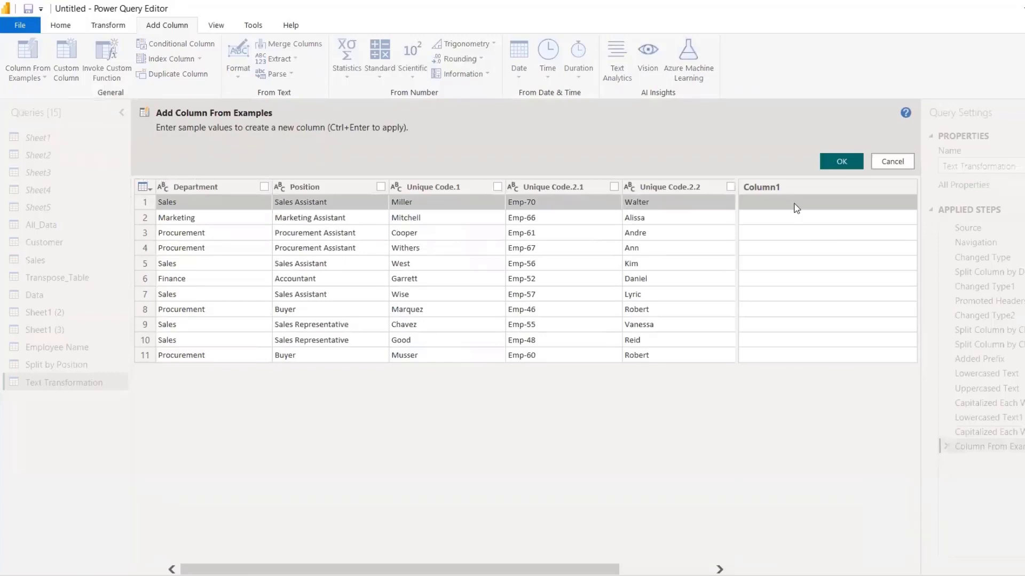
Enter first initial and surname as sample values for the first two rows, and add the example-based column
left_click(883, 161)
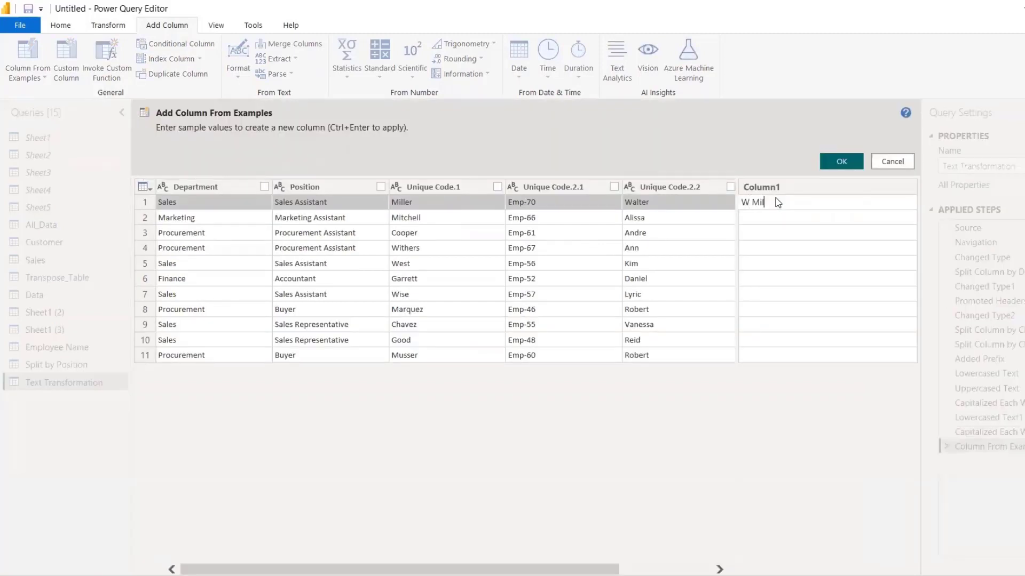
type("Miller")
key("Return")
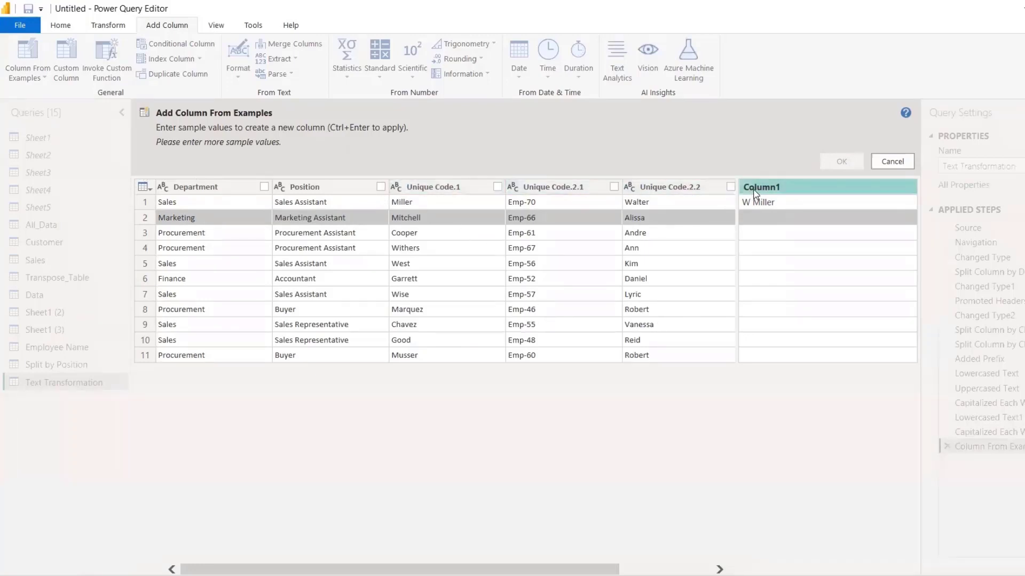
left_click_drag(740, 208, 807, 207)
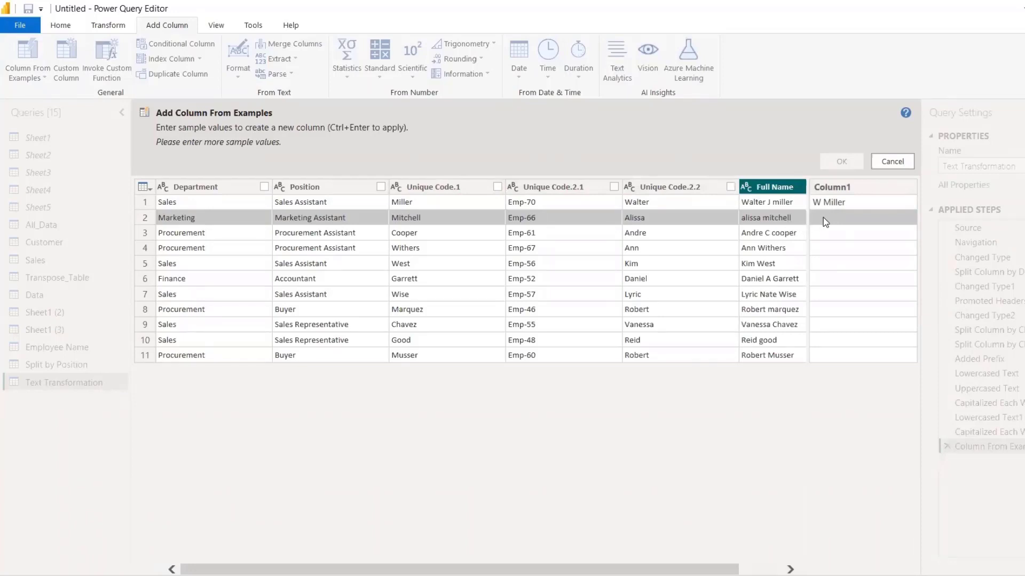
left_click(822, 217)
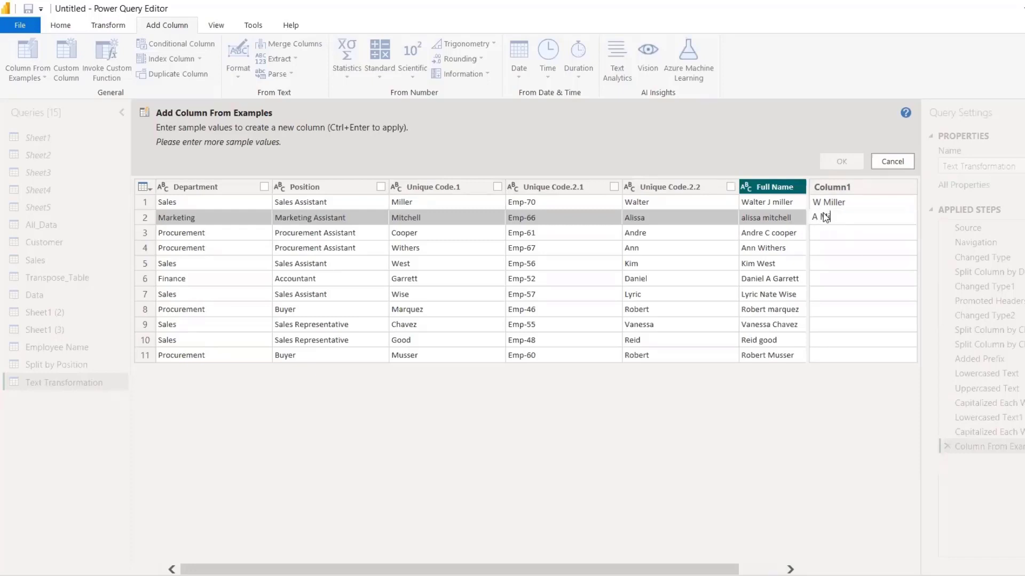
type("A Mitchell")
key("Return")
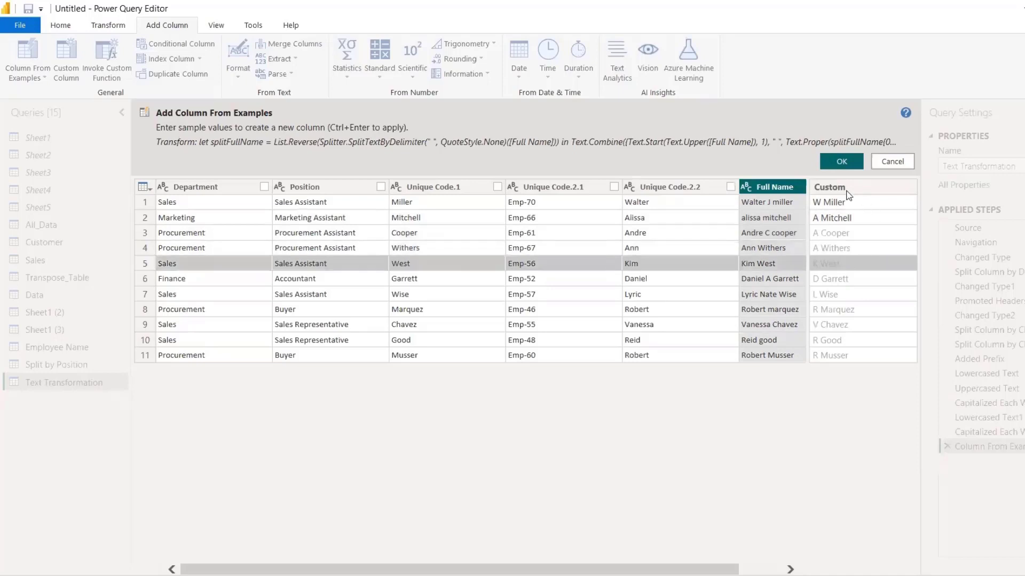
left_click(842, 162)
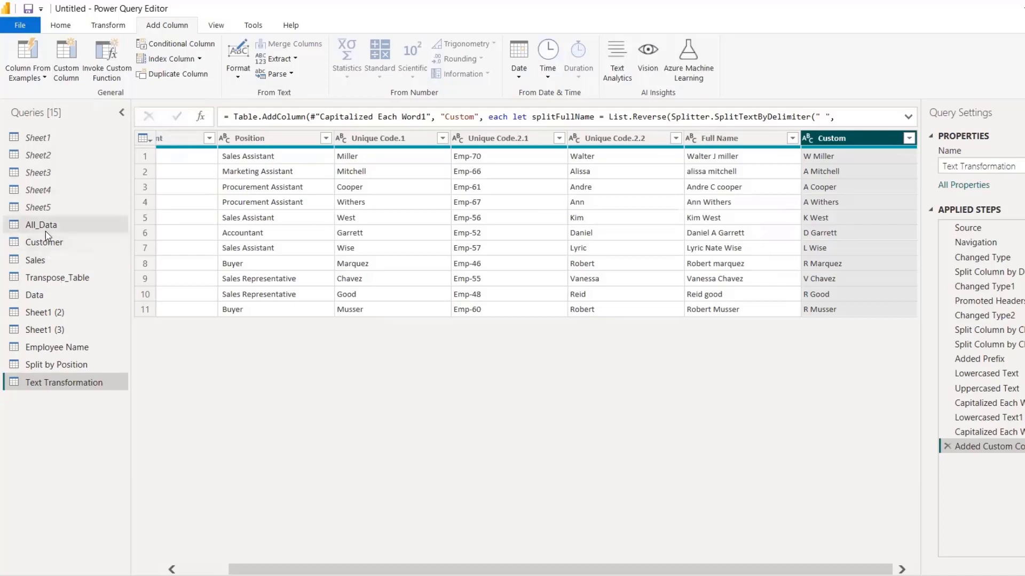
Start a custom column in the Data query and name it Sales Price
left_click(34, 295)
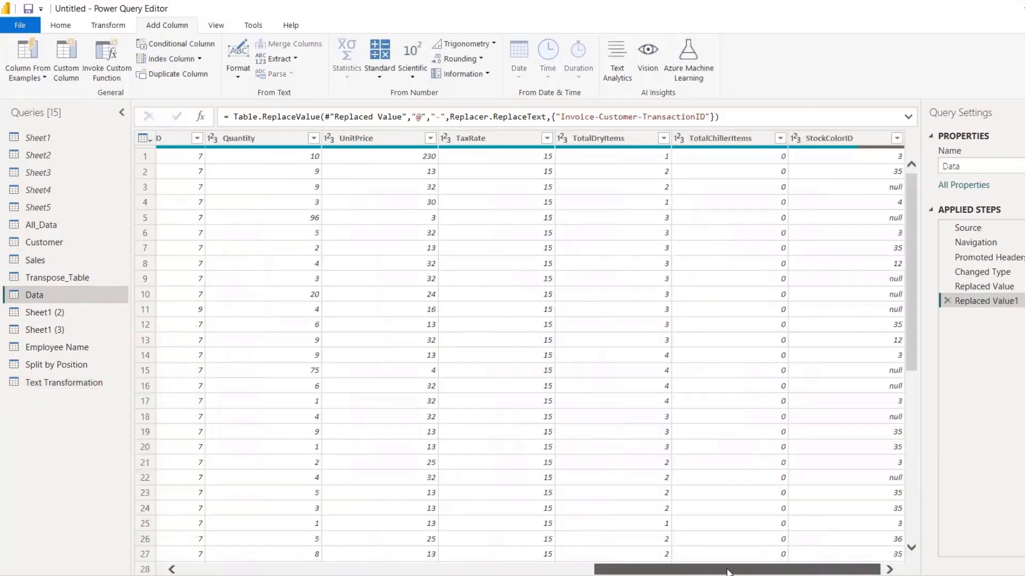
left_click_drag(727, 572, 710, 572)
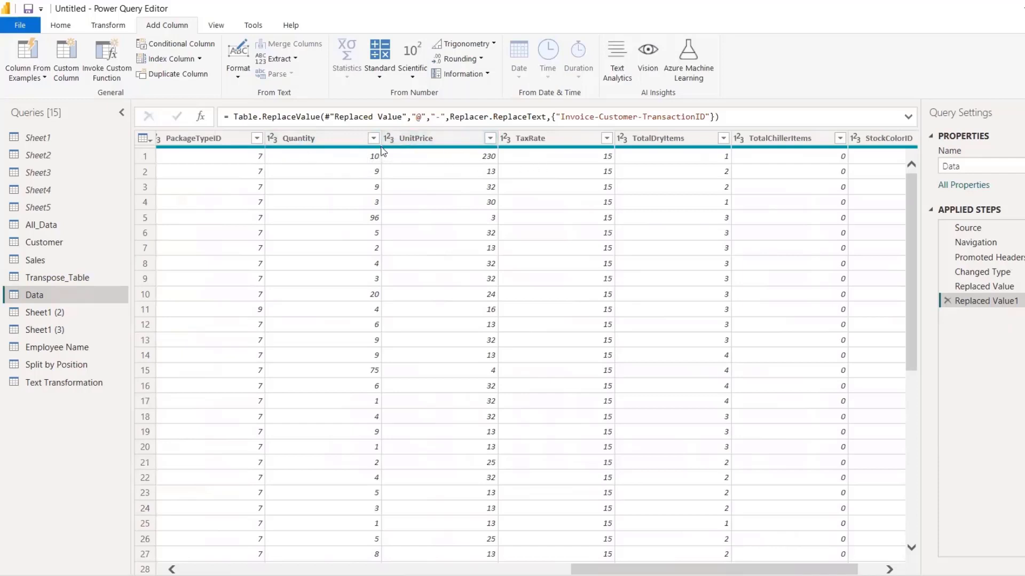
left_click(99, 69)
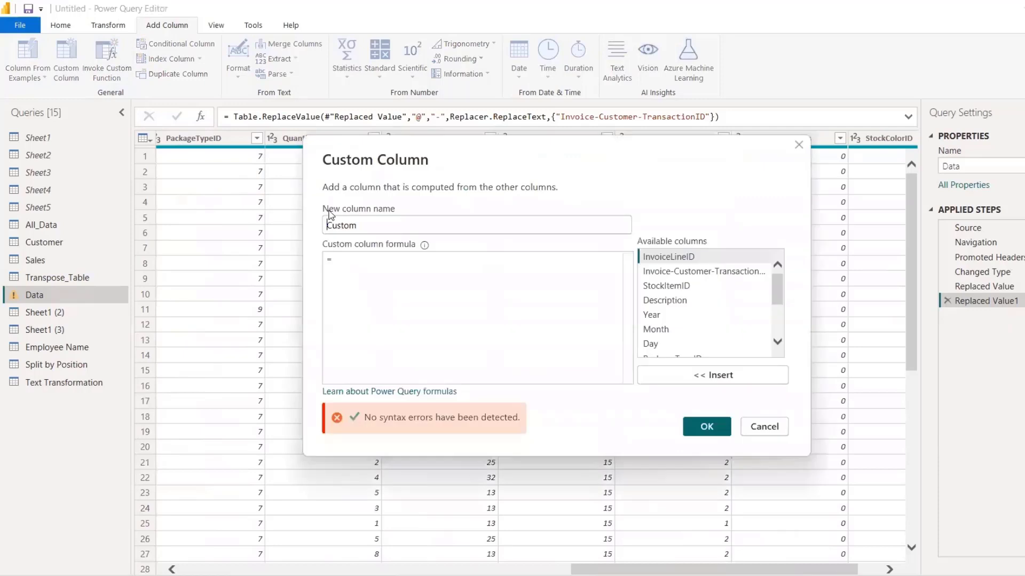
double_click(345, 223)
type("Sales Price")
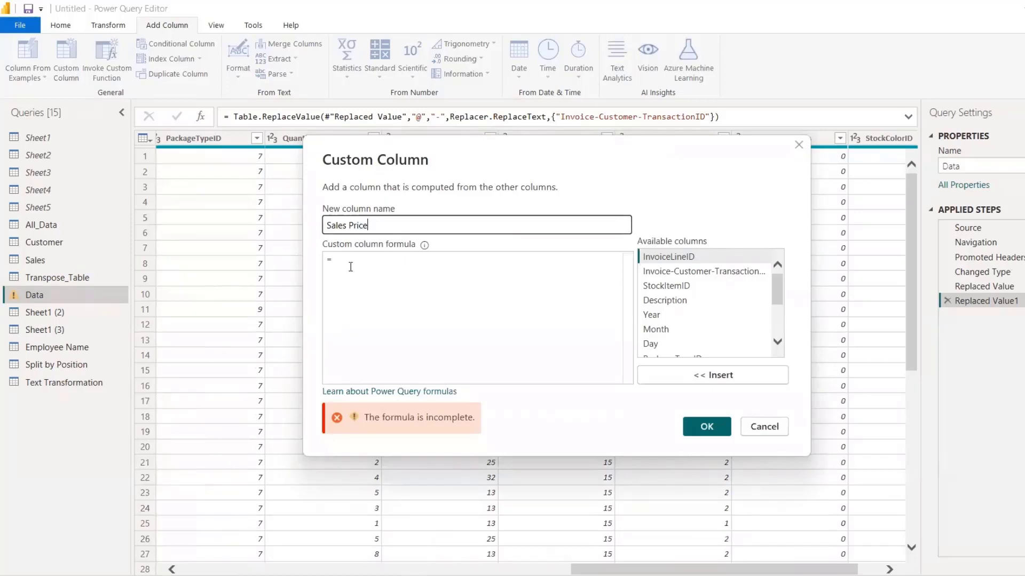
Define the custom column formula as [Quantity]*[UnitPrice] and add the column
left_click(350, 267)
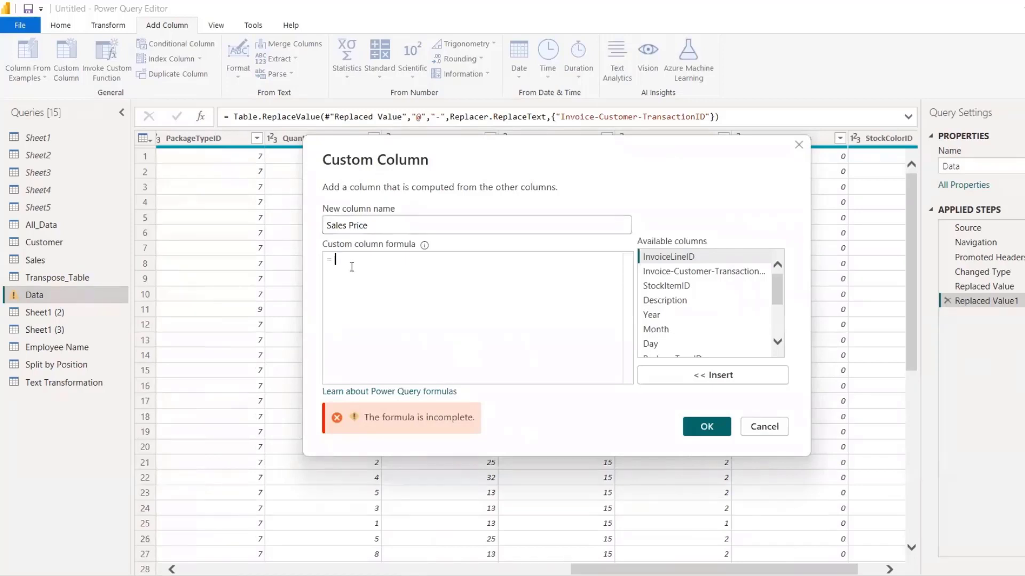
left_click_drag(777, 294, 777, 320)
double_click(684, 287)
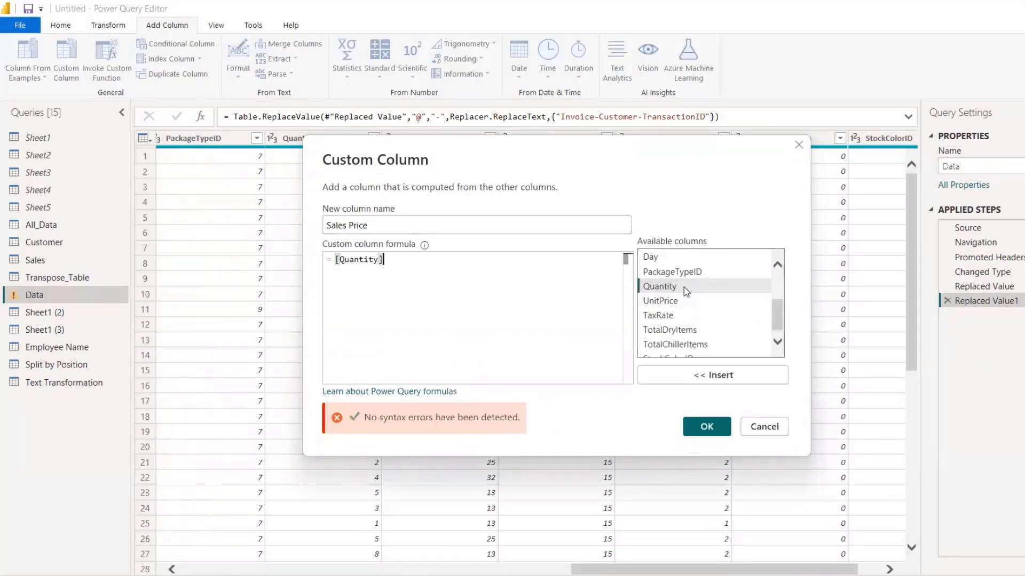
type("*")
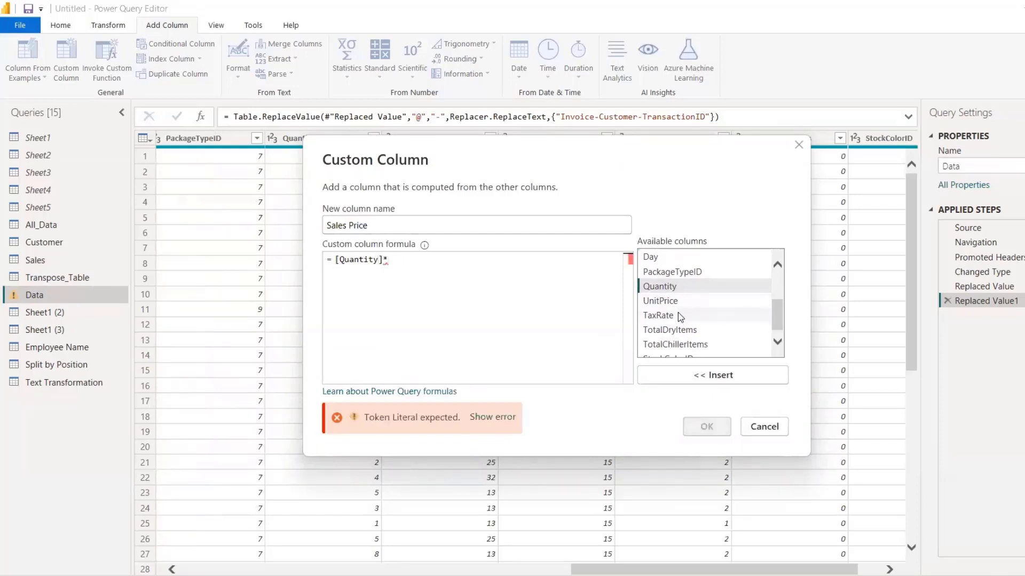
double_click(676, 302)
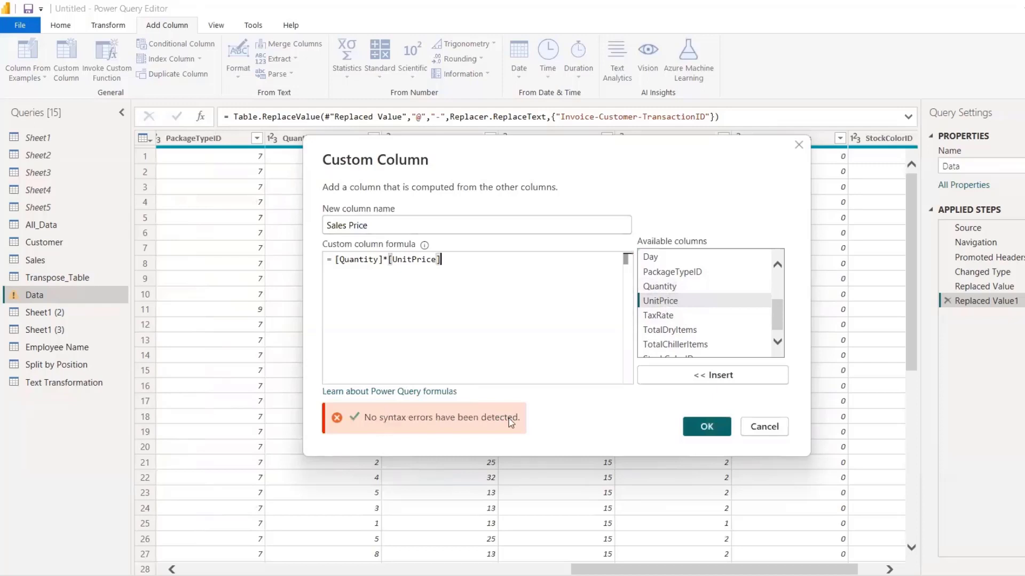
left_click(707, 426)
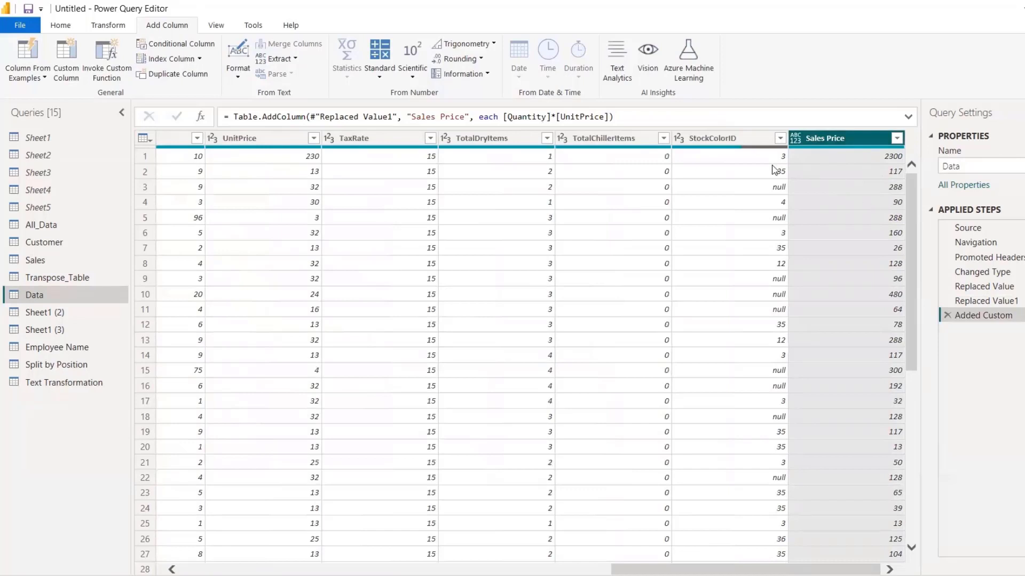
Use the first row as headers in the Employee Name query
left_click(109, 26)
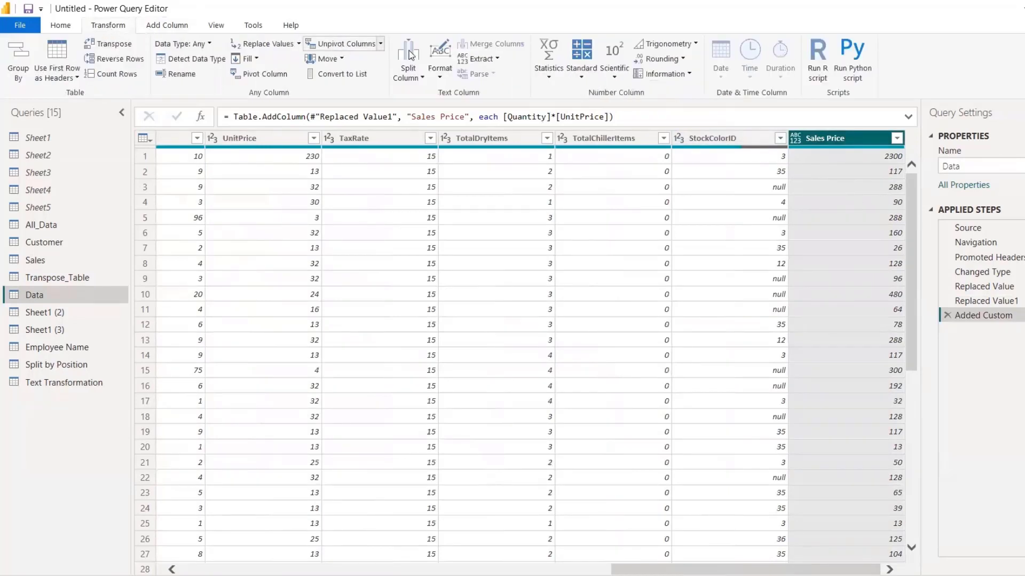
left_click(64, 279)
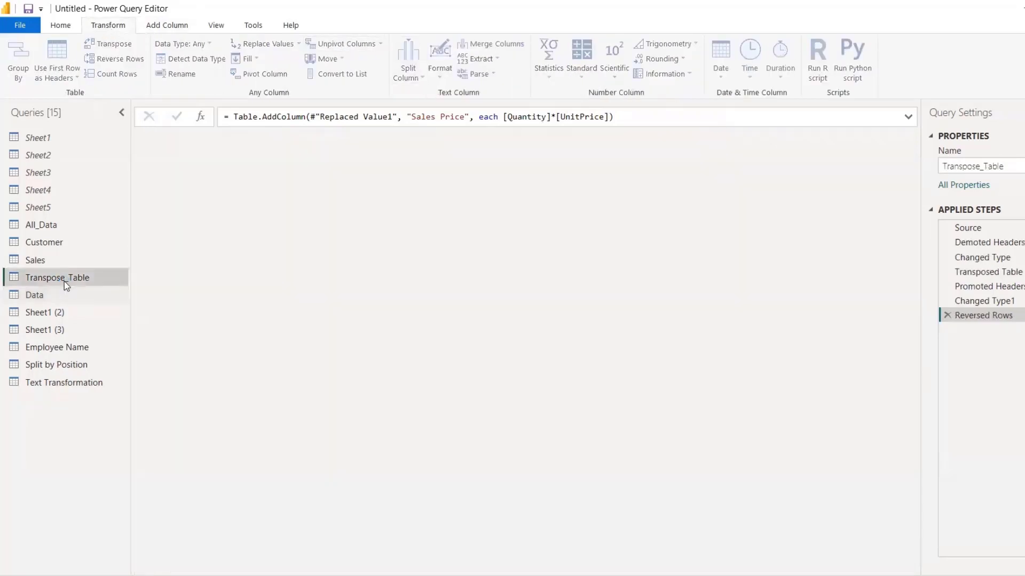
left_click(55, 366)
left_click(53, 347)
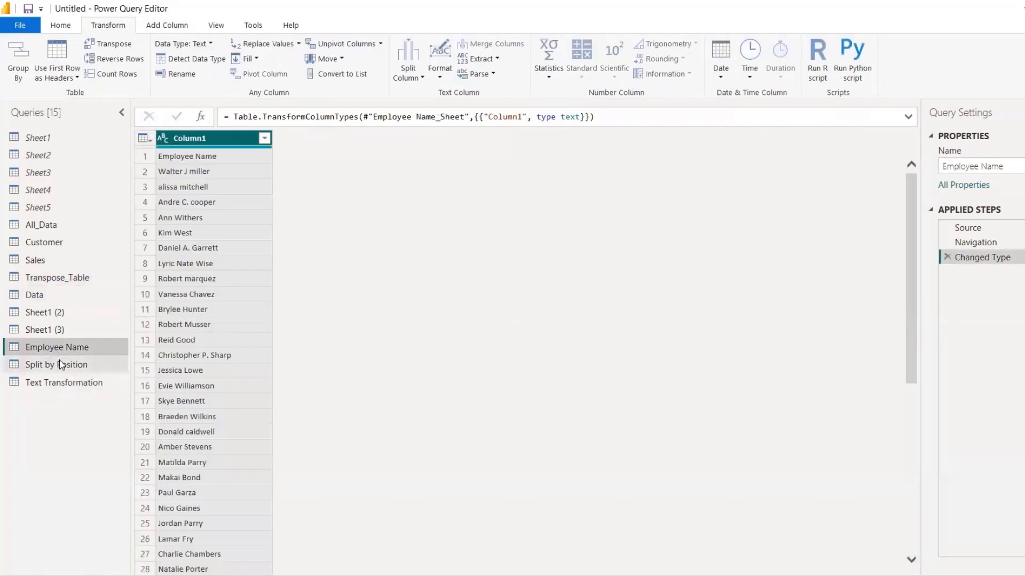
left_click(143, 138)
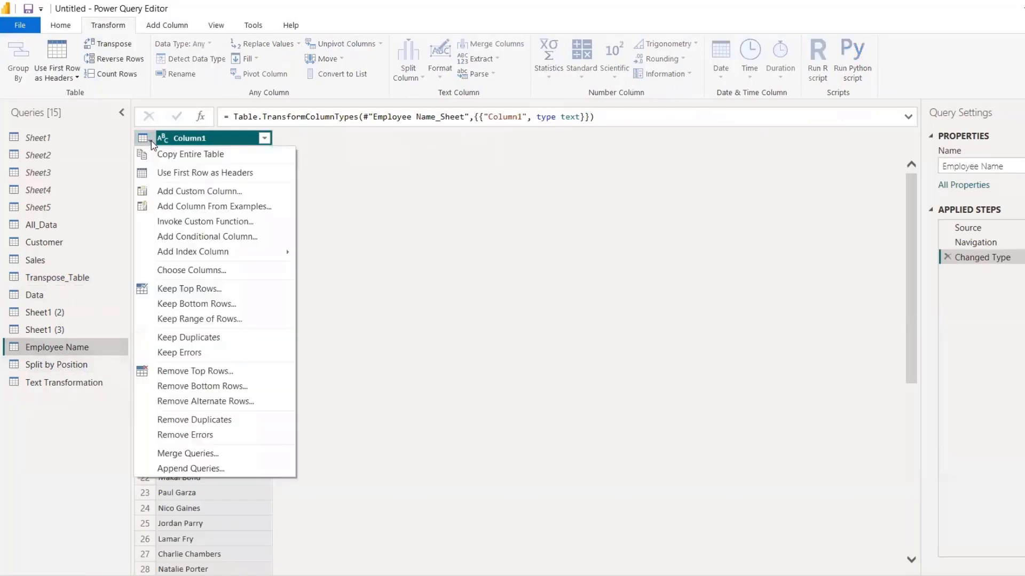
left_click(172, 173)
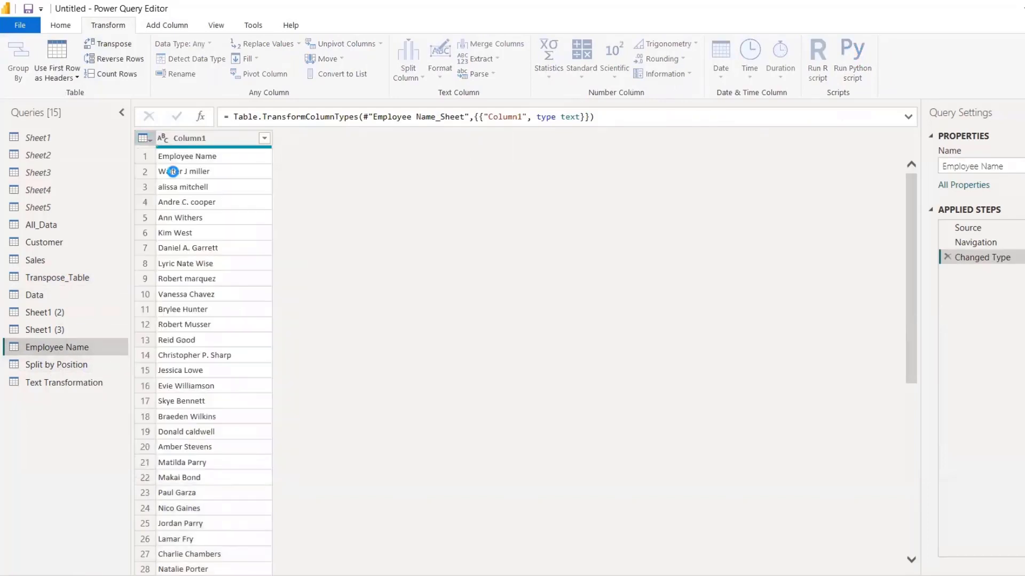
Open the Text Transformation query and select its Full Name column
left_click(63, 365)
left_click(68, 382)
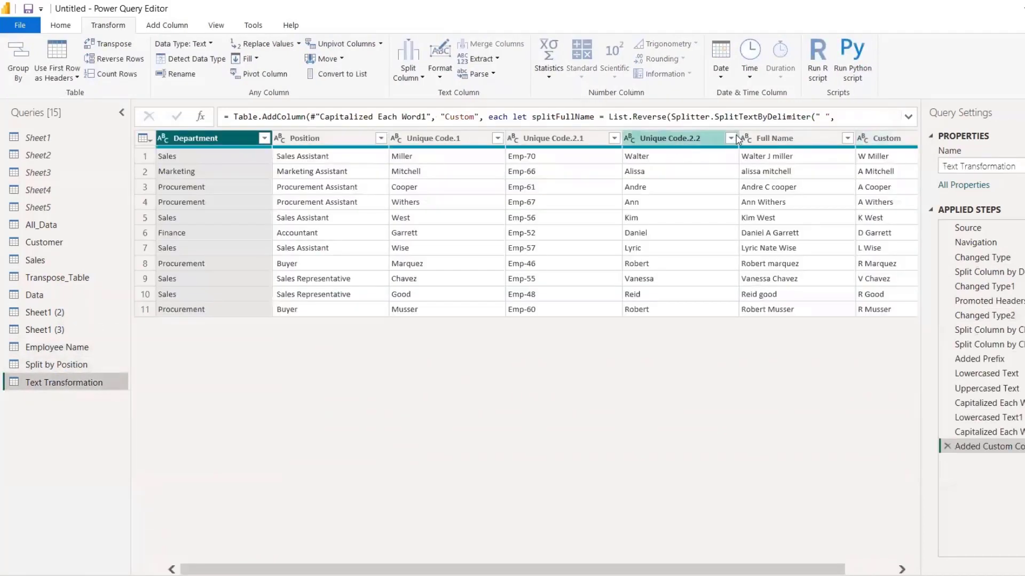
left_click(769, 138)
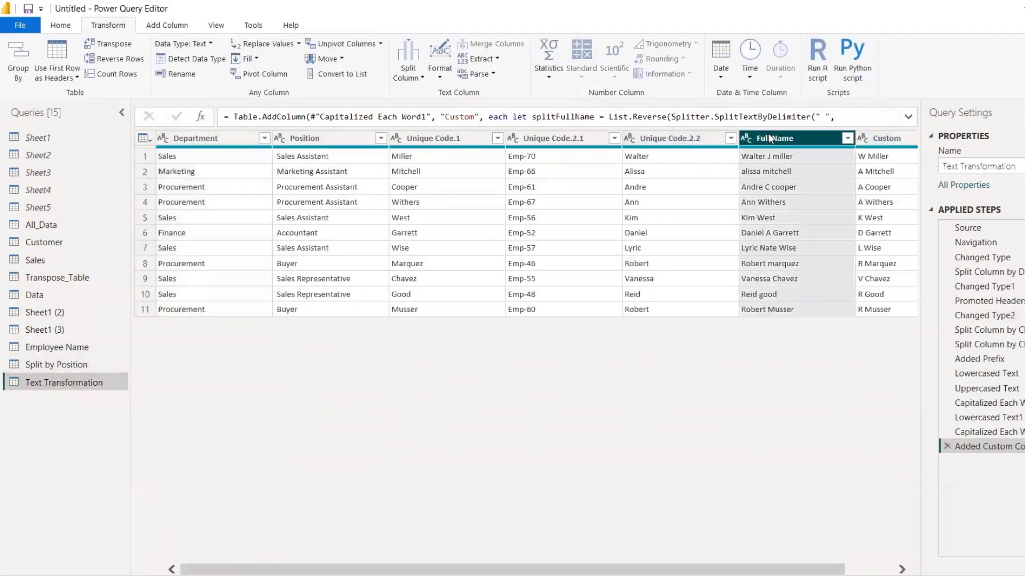
Try extracting the text after the first space in the Full Name column, and remove that applied step
left_click(498, 60)
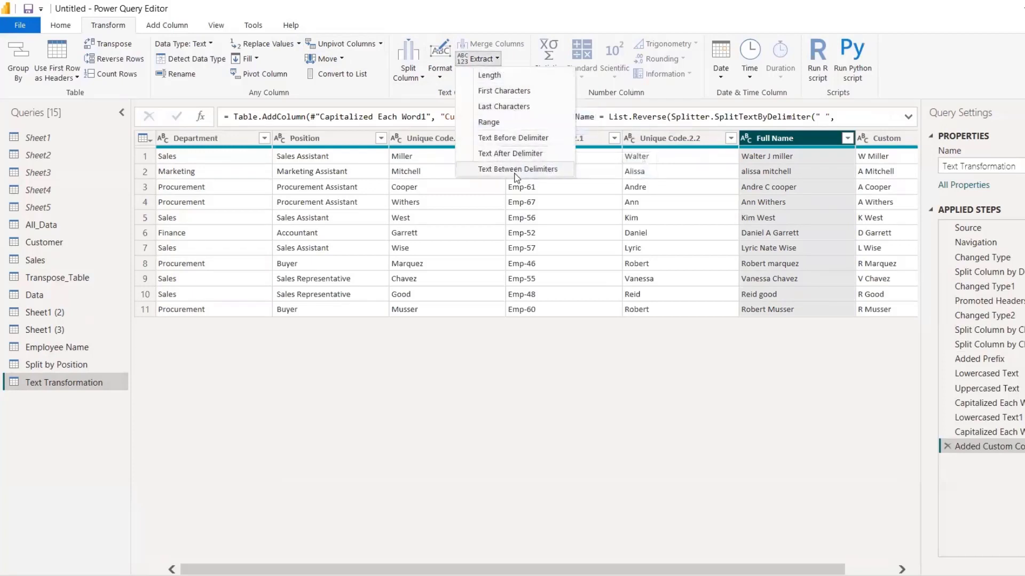
left_click(513, 154)
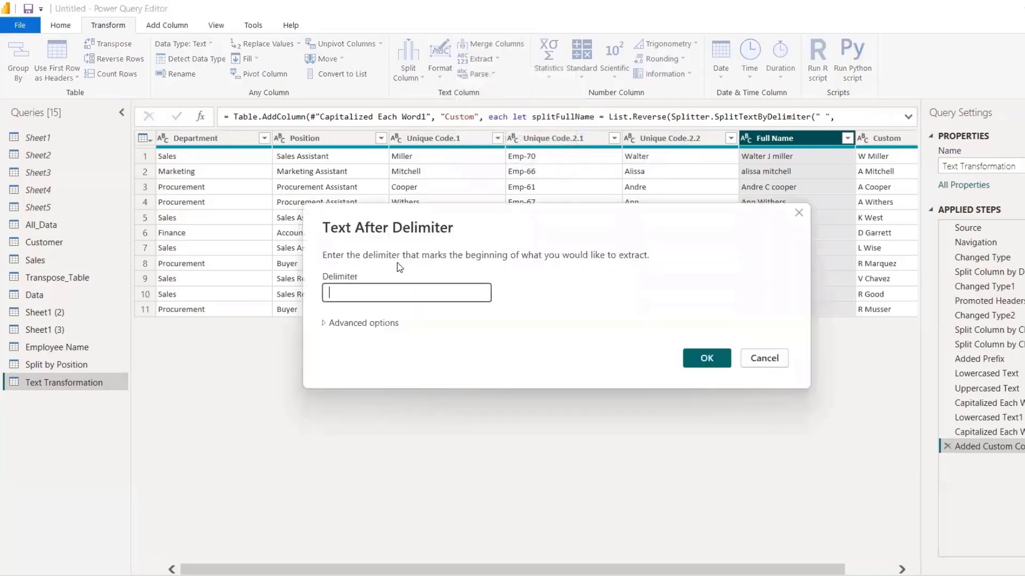
left_click(730, 361)
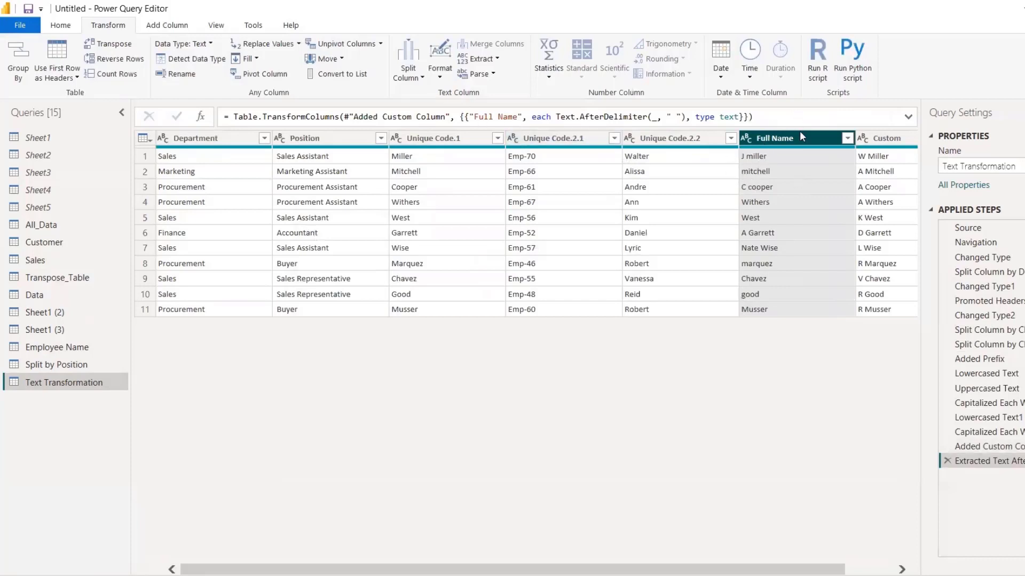
left_click(948, 461)
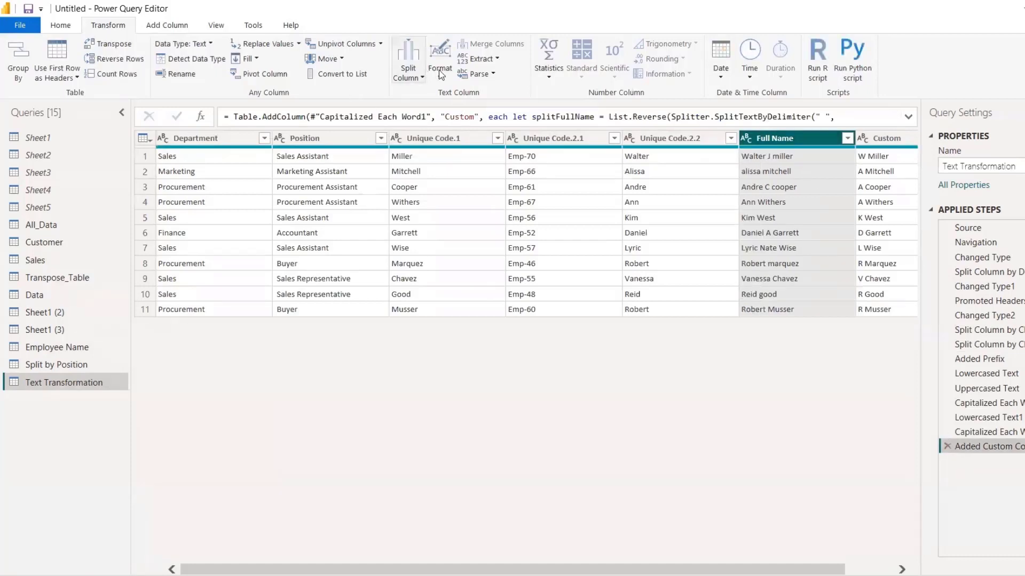
Extract the text after a space delimiter in the Full Name column, scanning from the end of the input
left_click(487, 60)
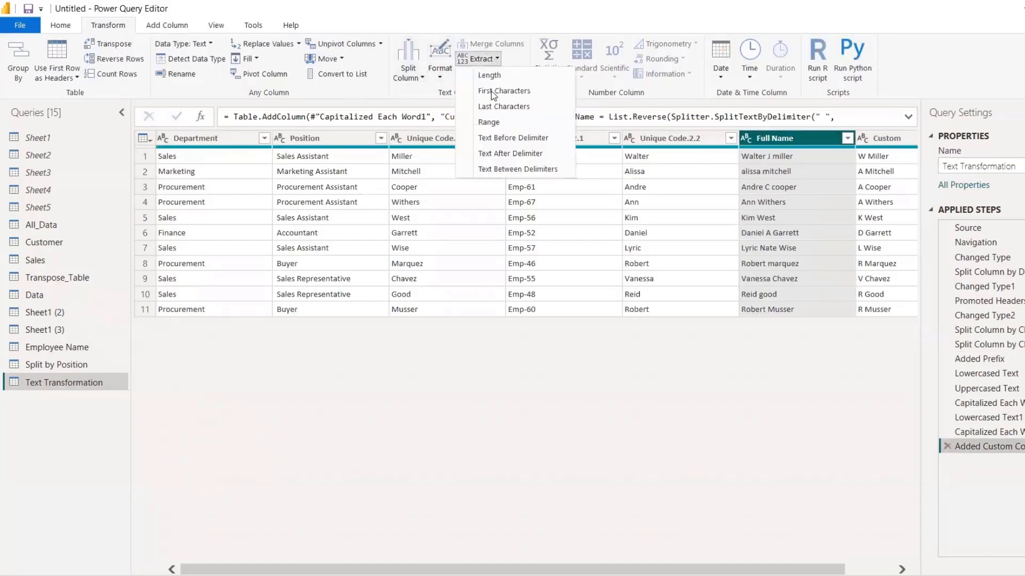
left_click(504, 154)
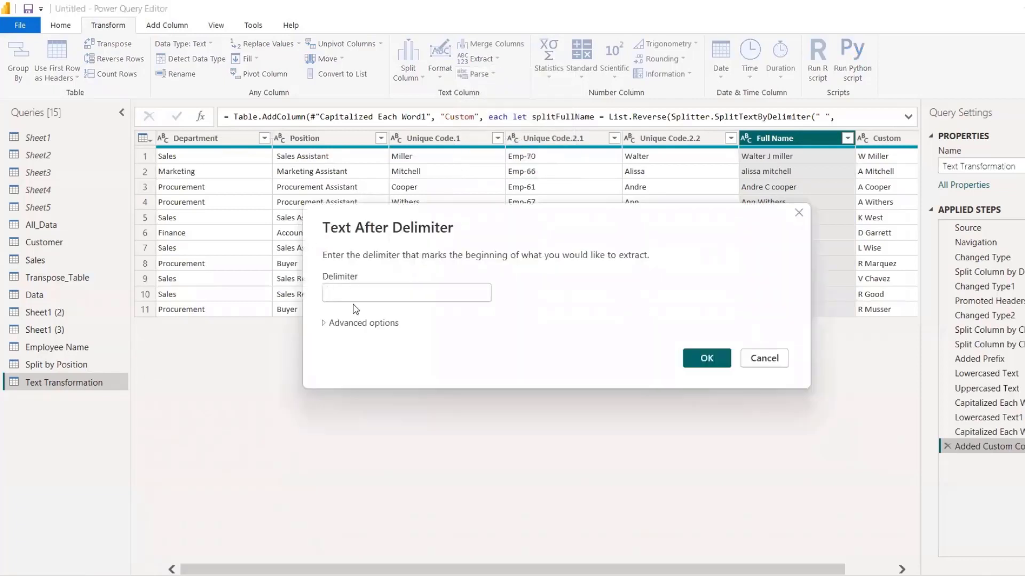
left_click(344, 324)
left_click(354, 354)
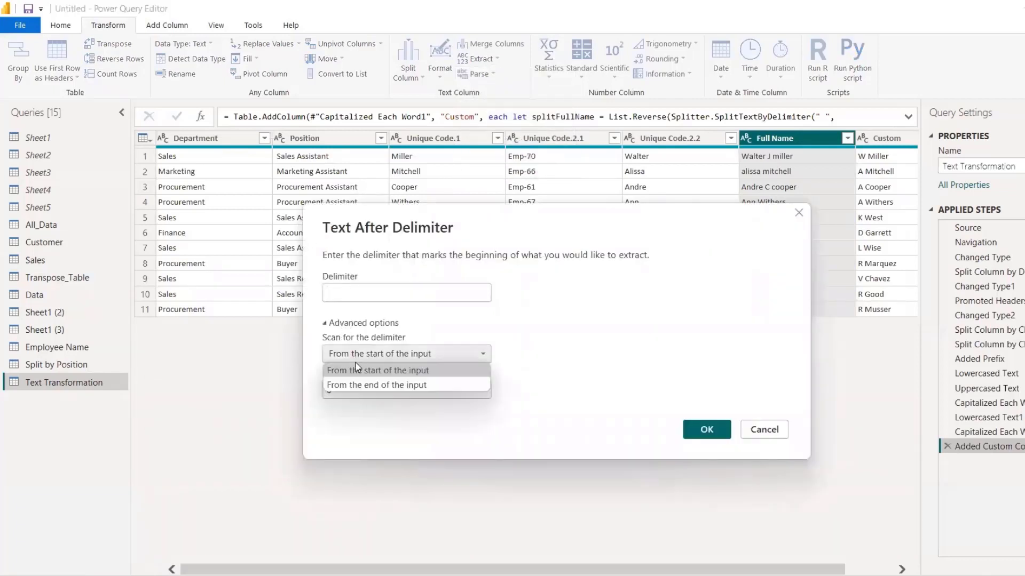
left_click(357, 385)
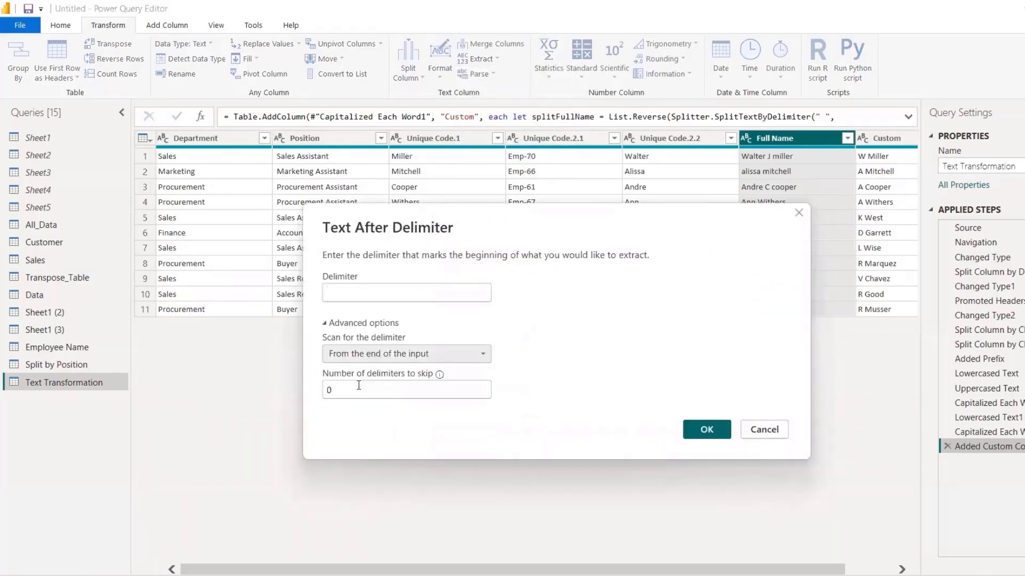
left_click(353, 292)
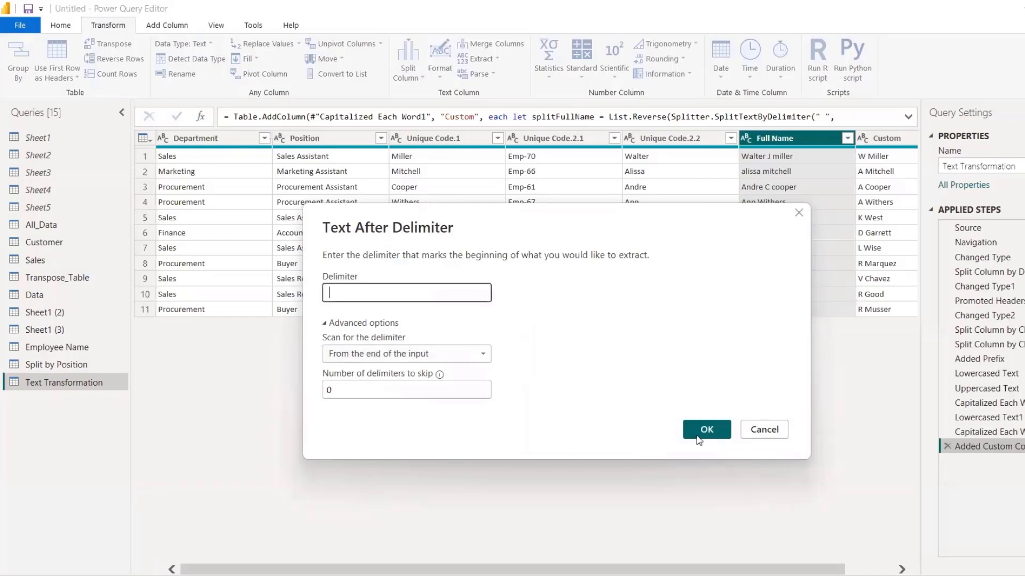
left_click(696, 435)
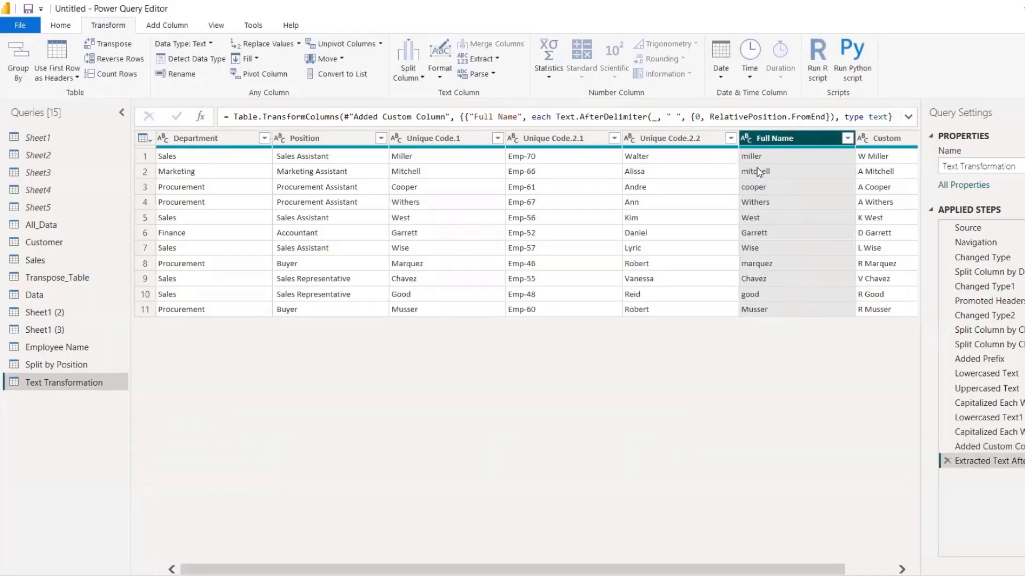
Merge the Unique Code.2.2 and Full Name columns with a space separator, naming the new column Full Name
left_click(683, 142)
left_click(765, 142, "ctrl")
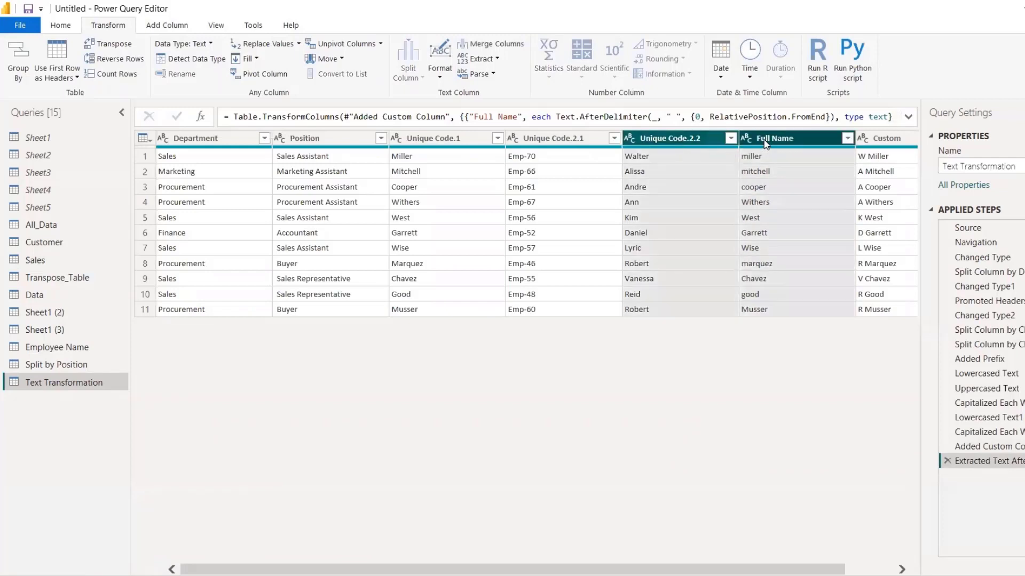
left_click(502, 47)
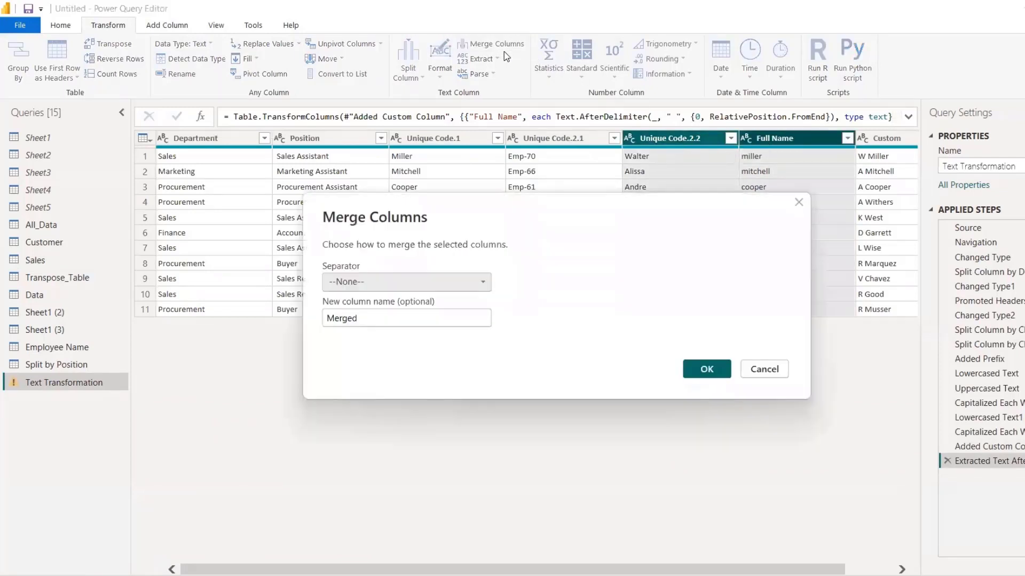
double_click(377, 317)
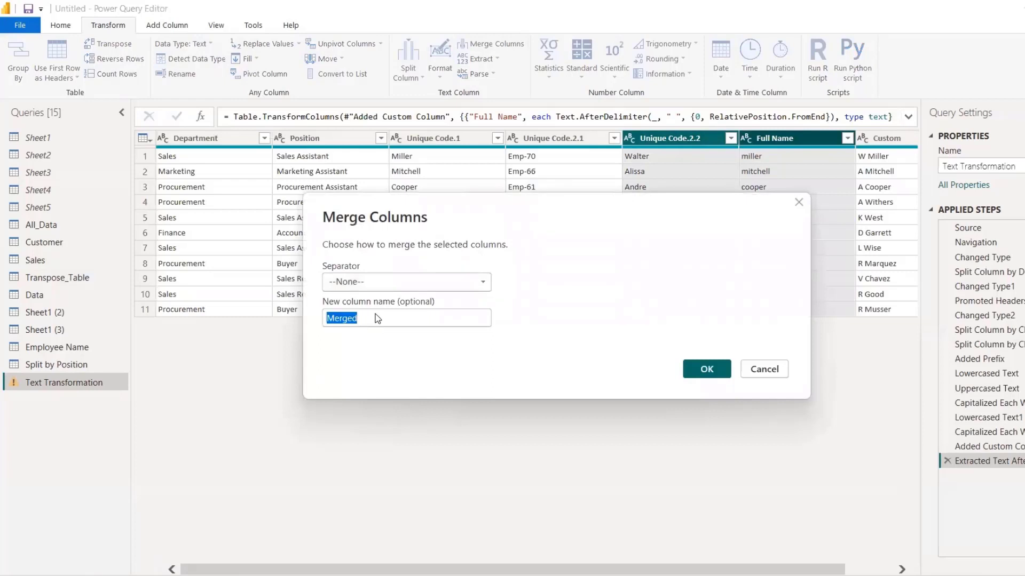
type("Full Name")
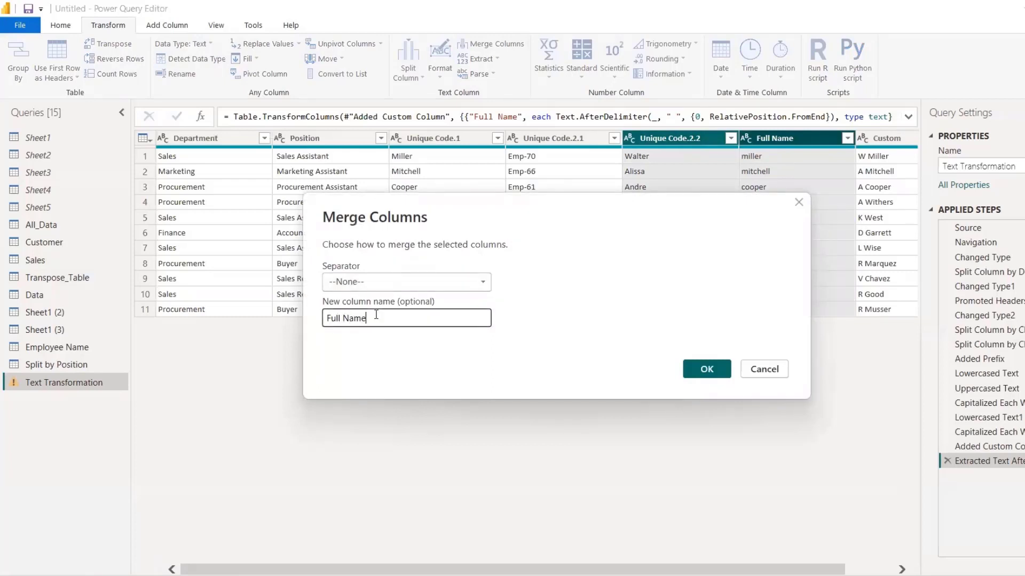
left_click(376, 282)
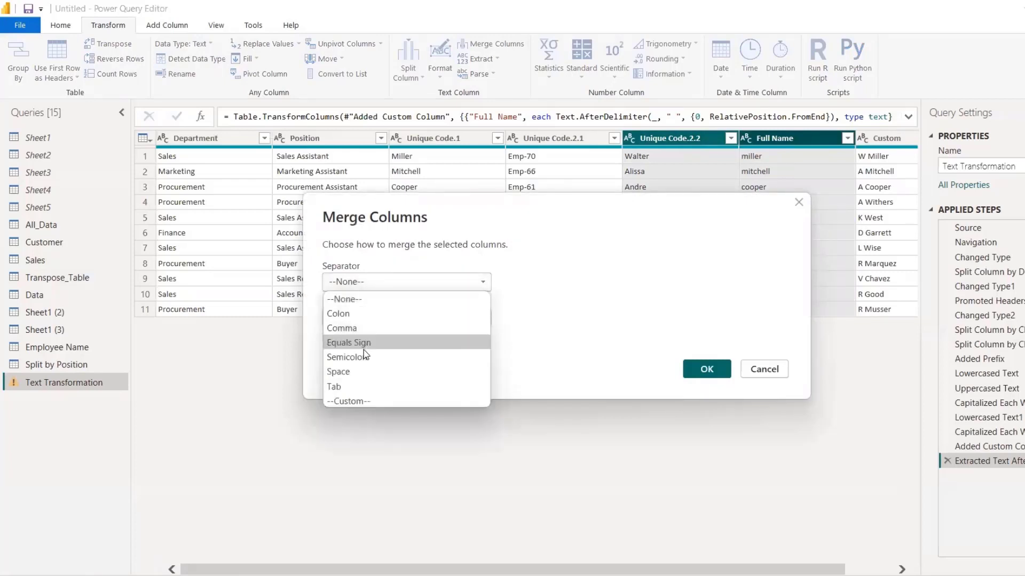
left_click(363, 372)
left_click(706, 369)
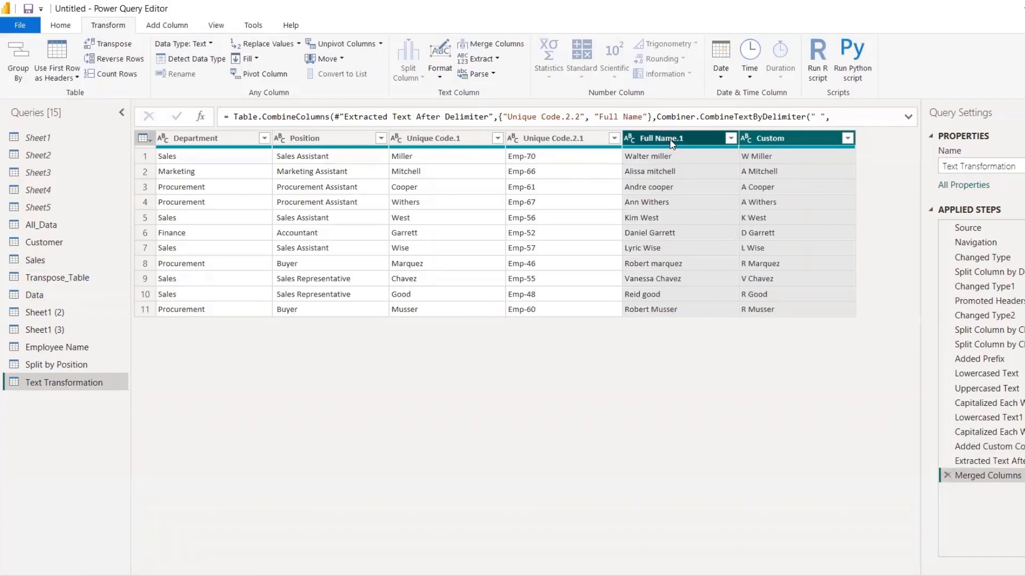
Capitalize each word in the merged full name column and the Custom column
left_click(440, 68)
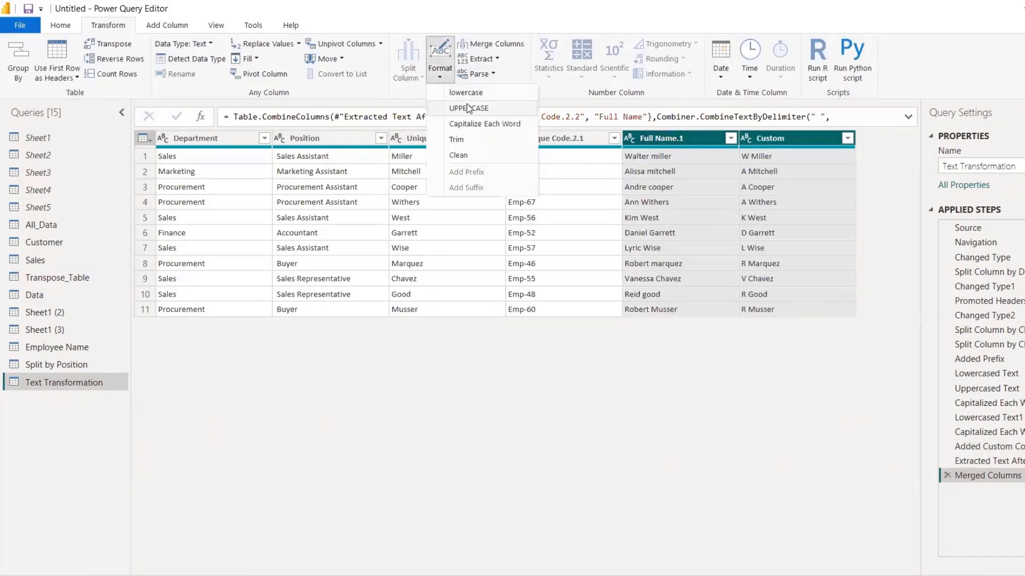
left_click(475, 125)
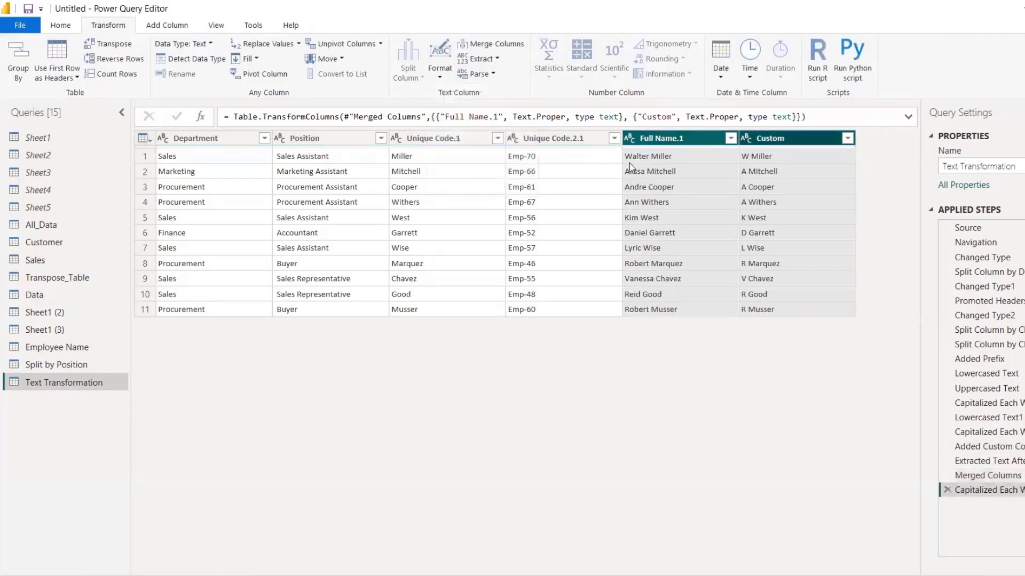
left_click(494, 75)
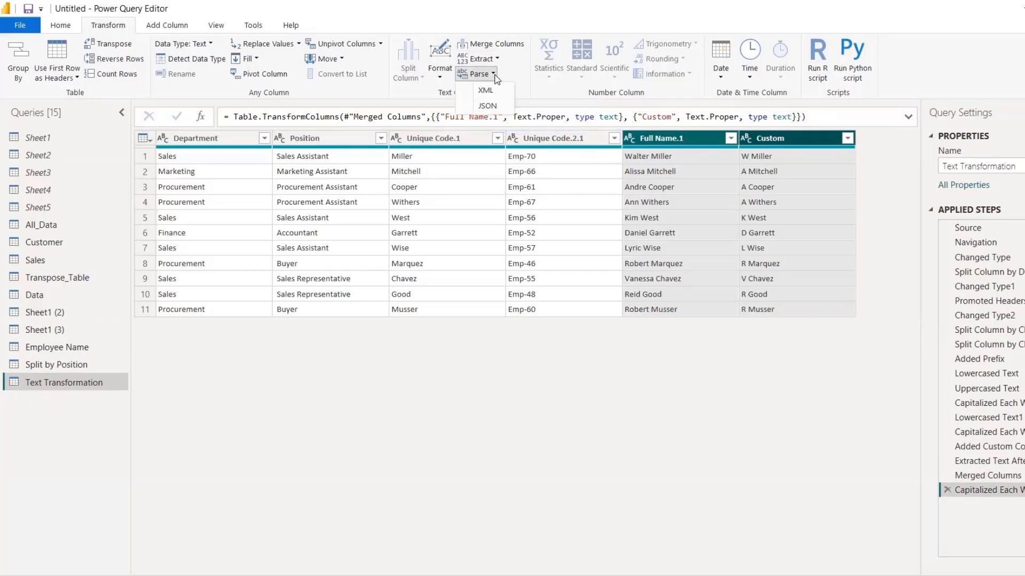
left_click(494, 75)
Create a new blank query
left_click(184, 27)
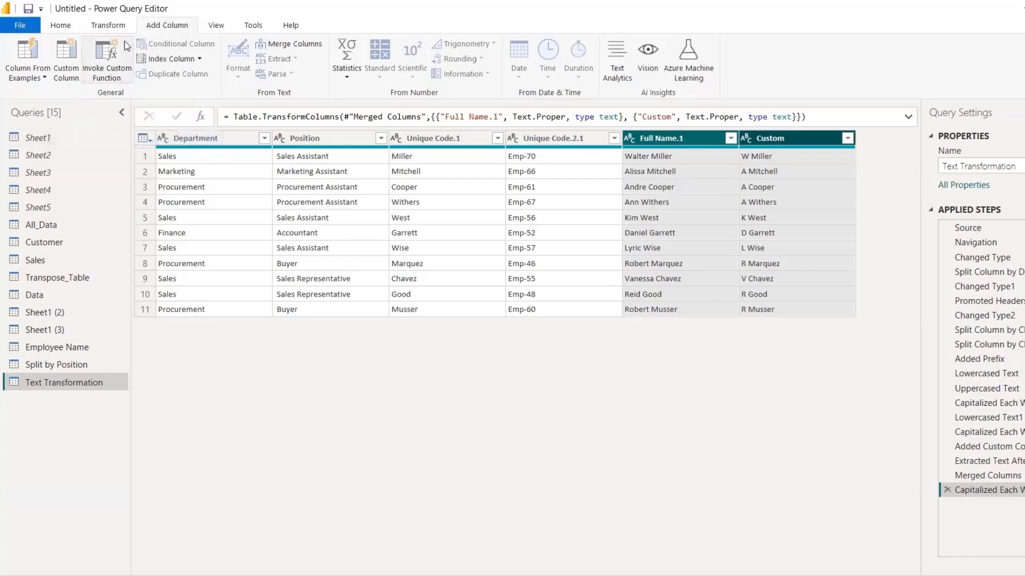
left_click(63, 27)
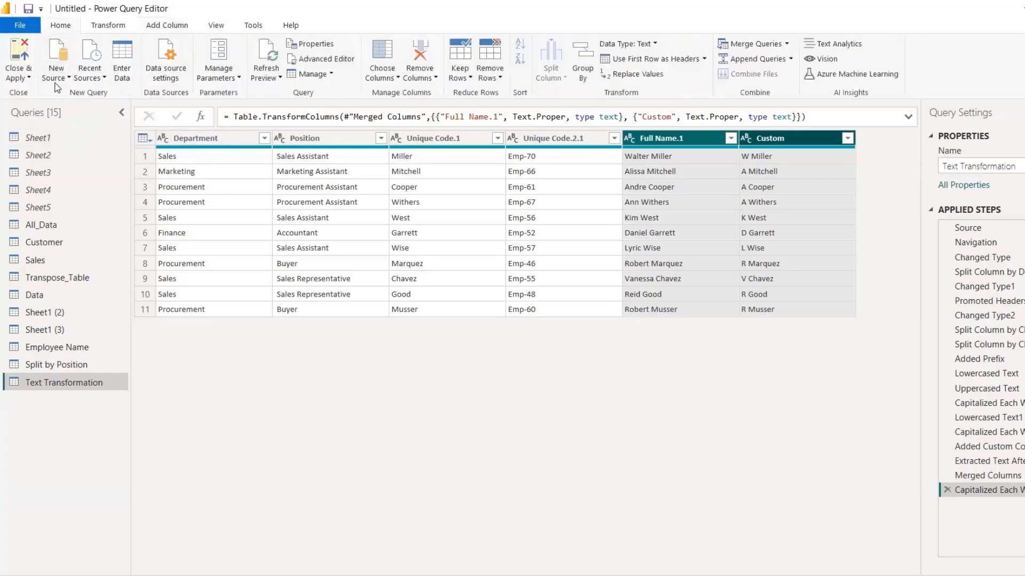
left_click(56, 75)
left_click(110, 300)
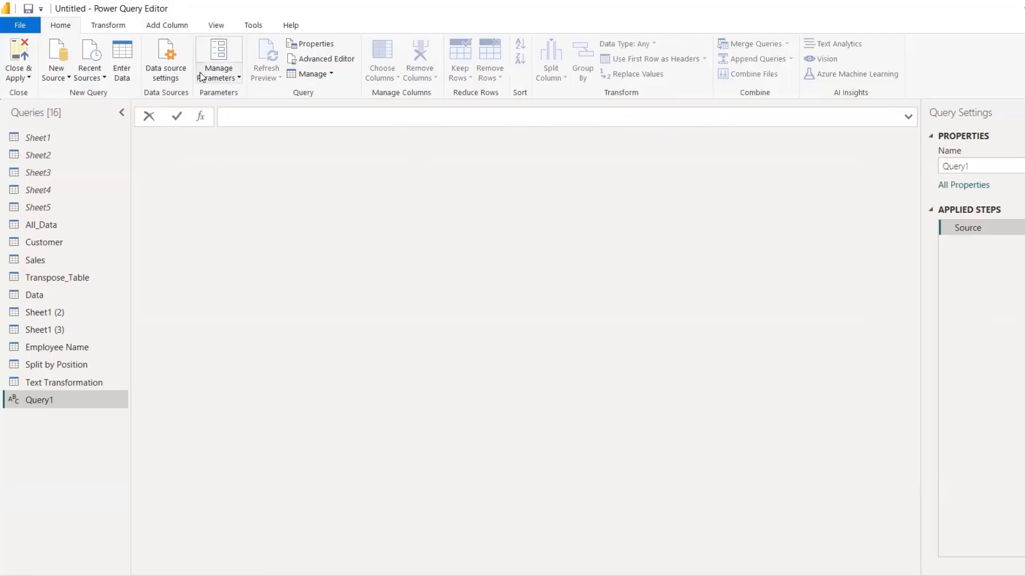
Replace the blank query's code in the Advanced Editor with the custom function (x,y)=> x*y
left_click(316, 60)
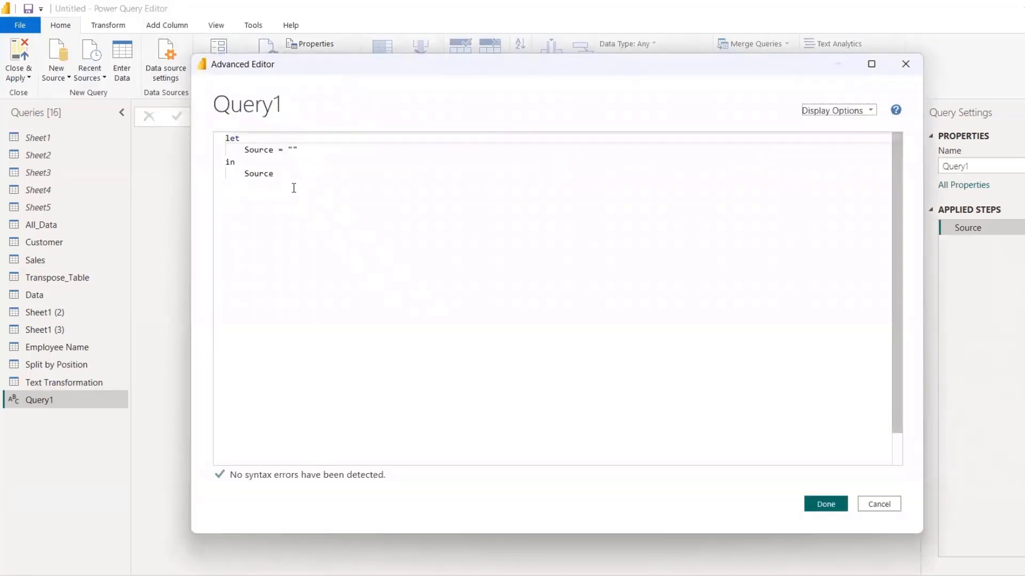
left_click_drag(293, 188, 194, 126)
type("(")
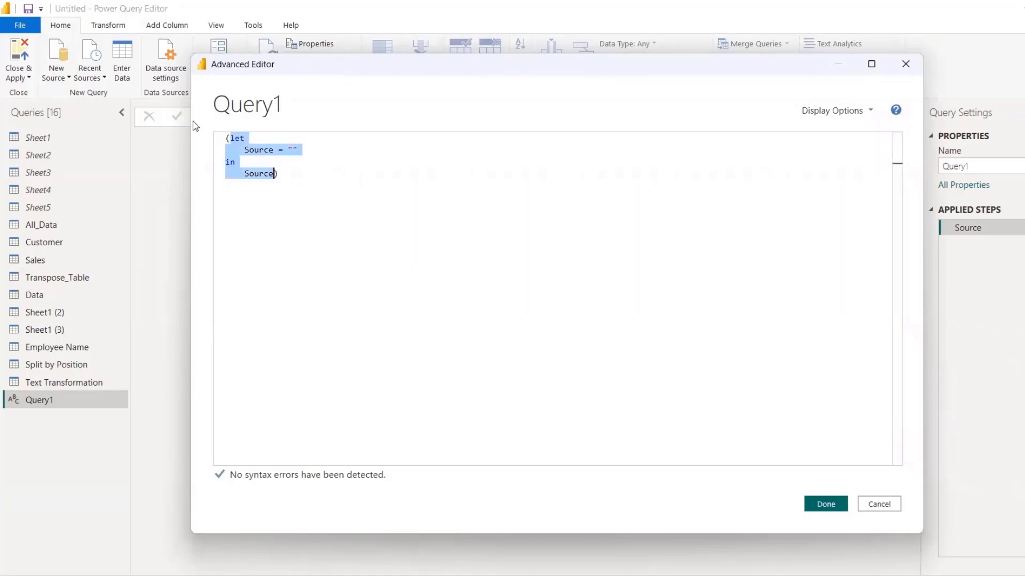
key("BackSpace")
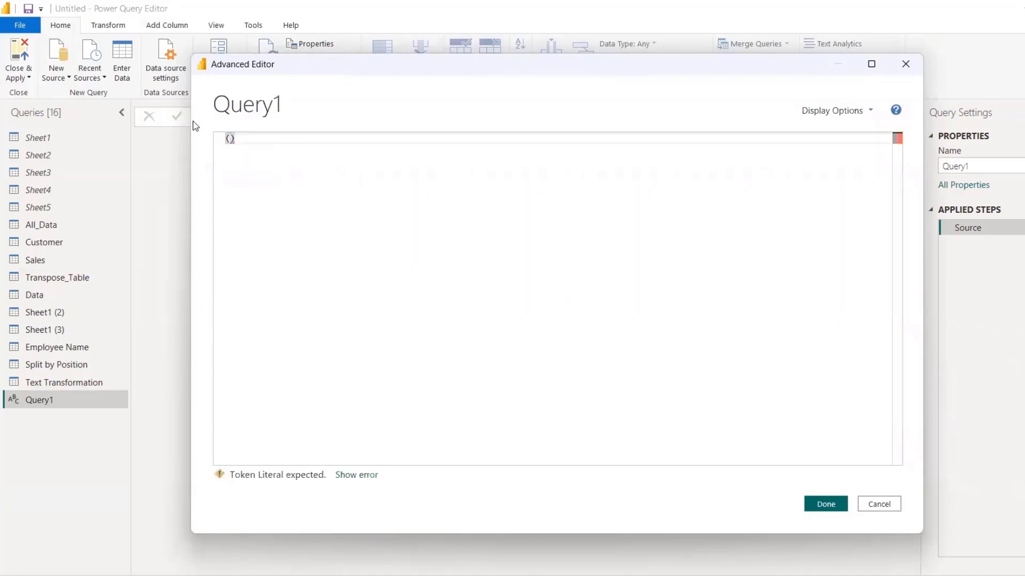
type("x,")
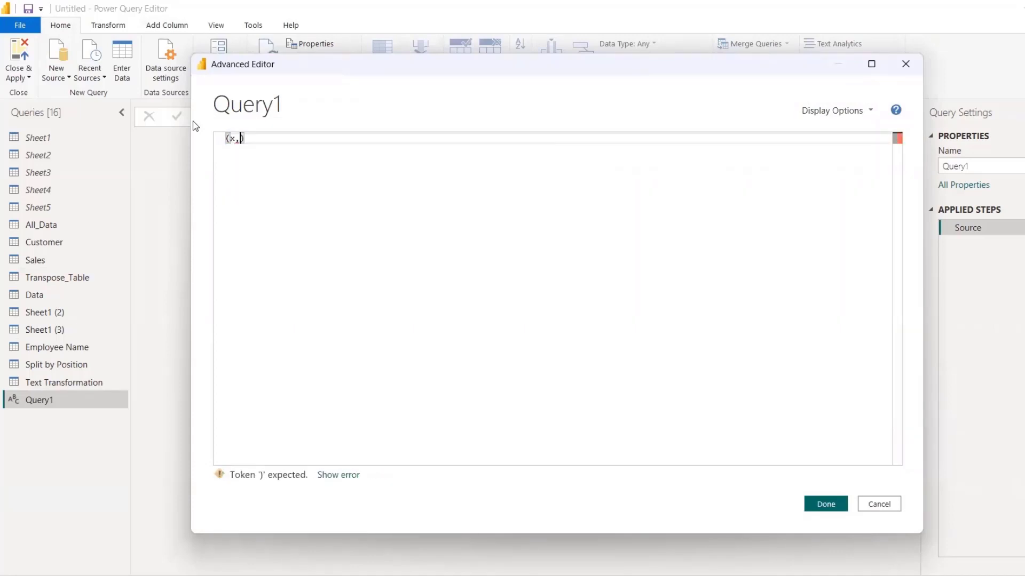
type("y")
key("Escape")
type(")=>")
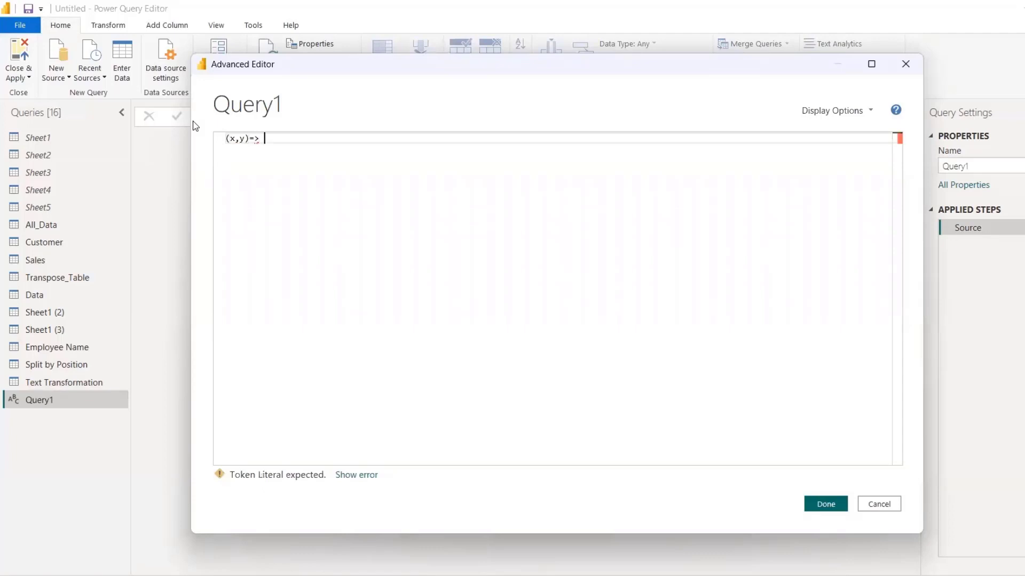
type(" x*")
key("Escape")
type("y")
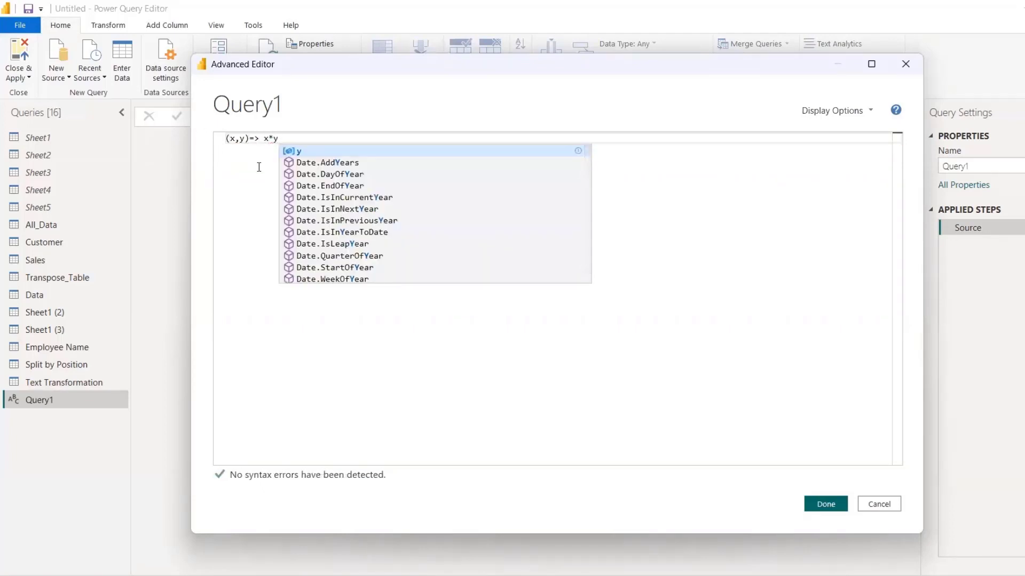
left_click(826, 505)
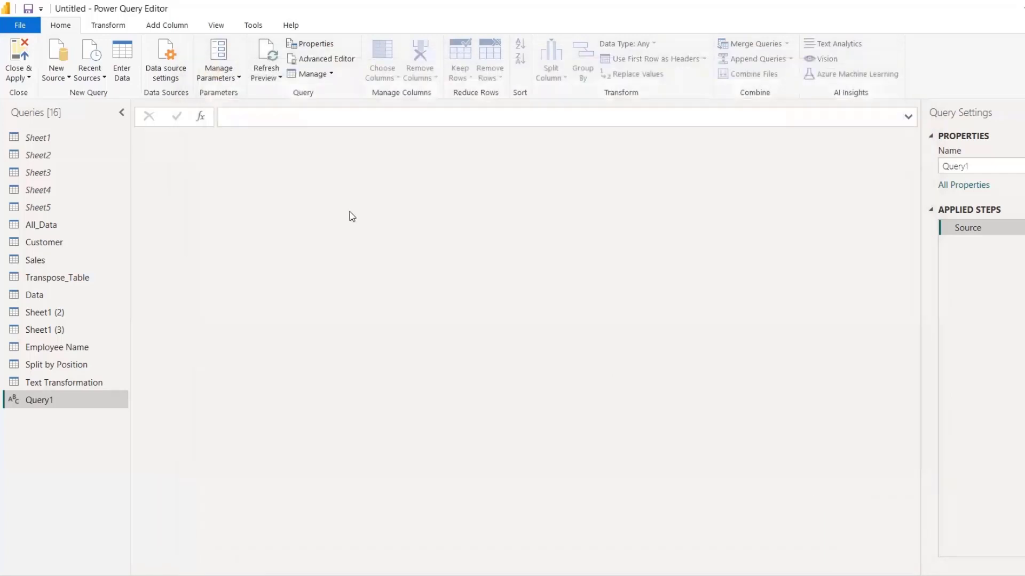
Invoke the custom function with x set to 10 and y set to 2
left_click(212, 180)
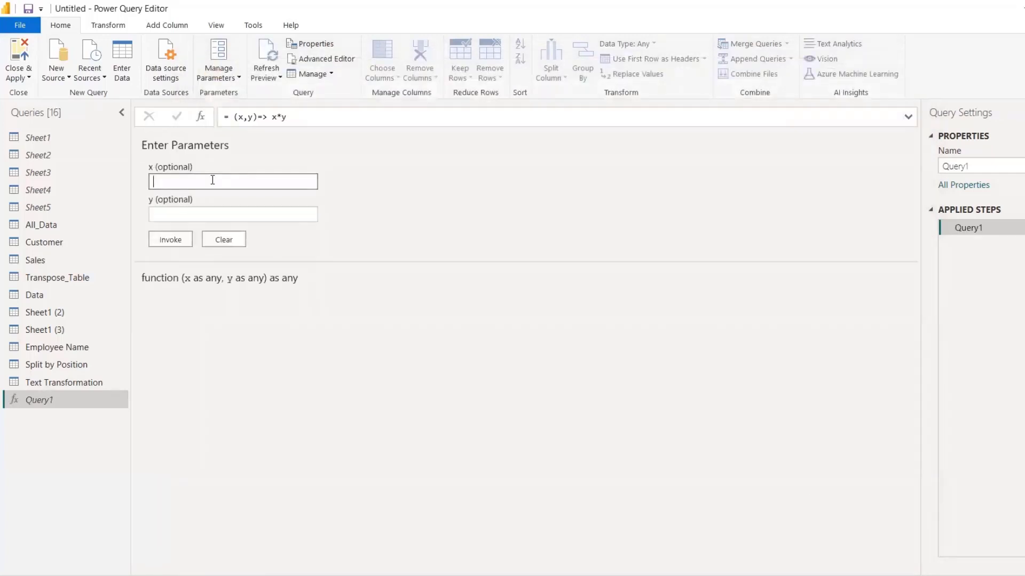
left_click(229, 213)
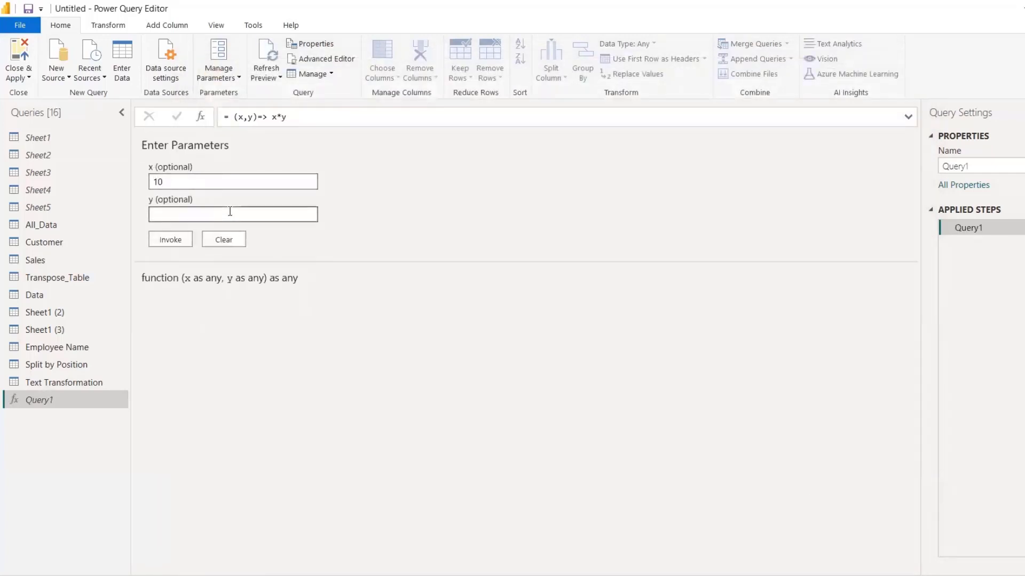
type("2")
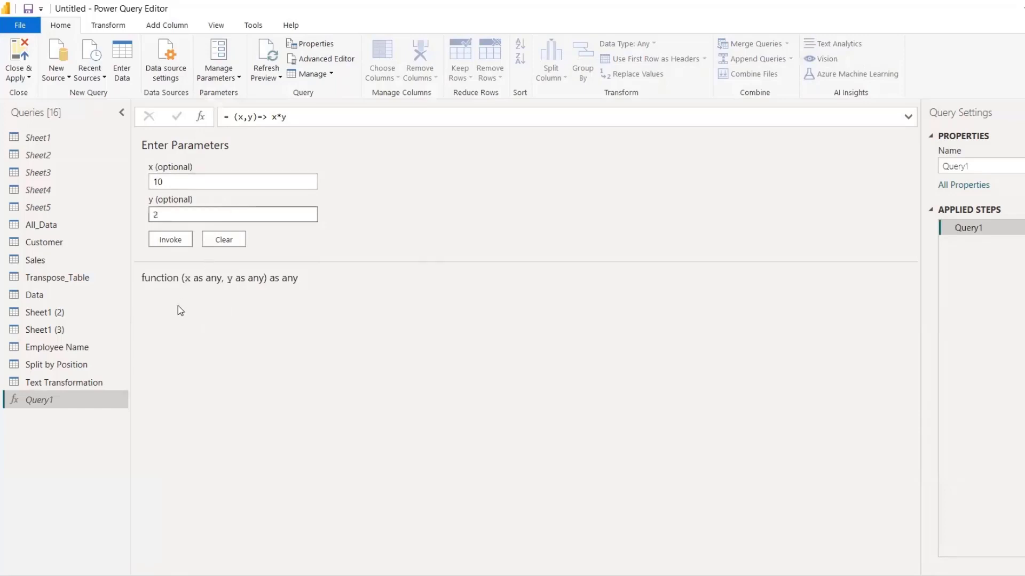
left_click(176, 240)
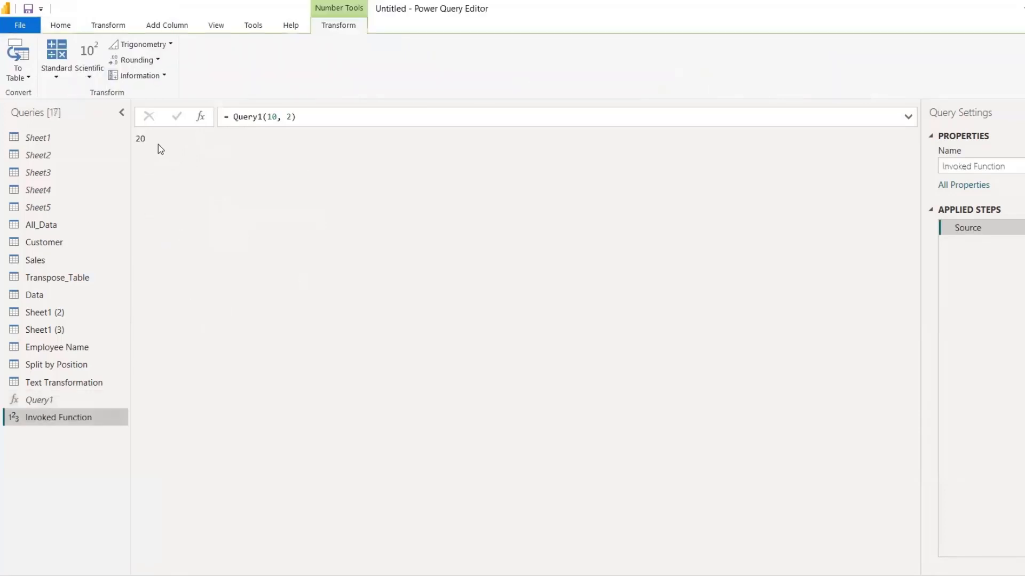
Review Query1's function code in the Advanced Editor and close it without making changes
double_click(138, 143)
left_click(40, 400)
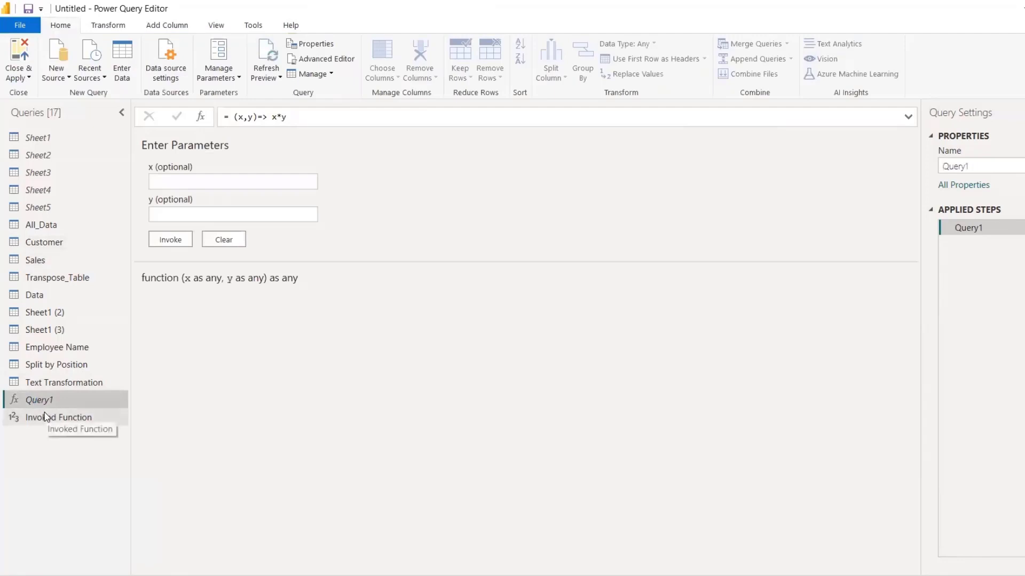
left_click(45, 417)
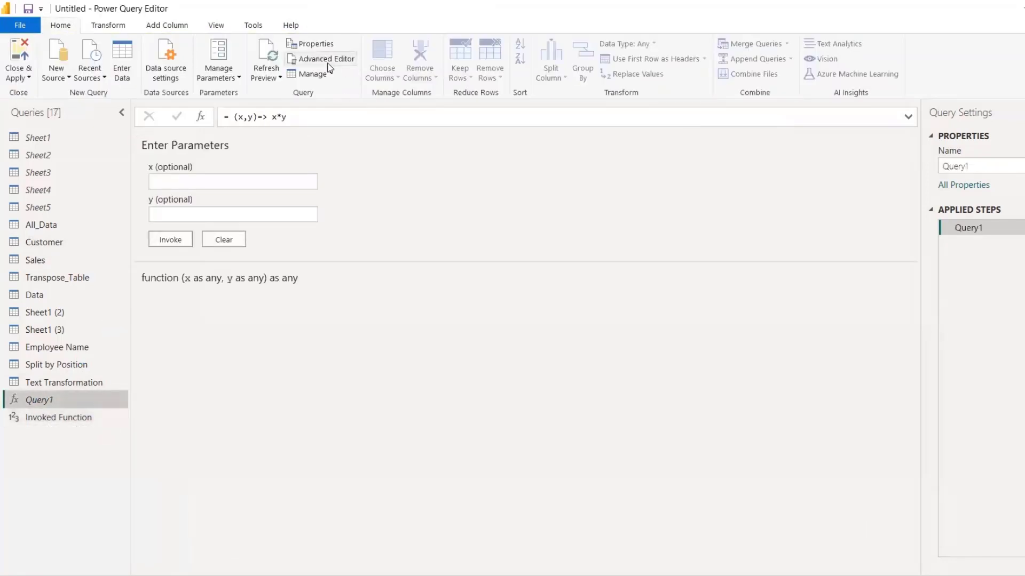
left_click(326, 60)
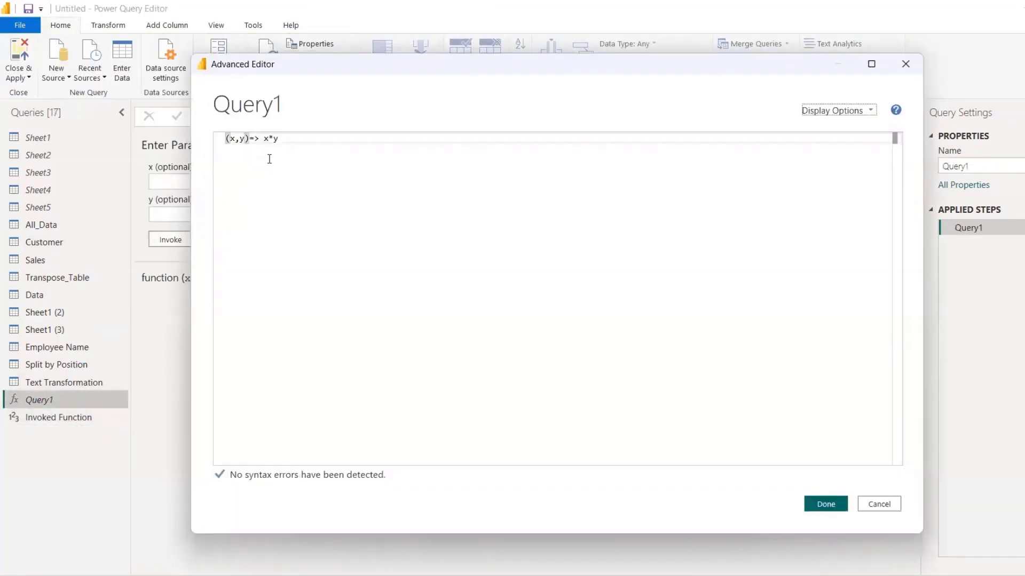
left_click_drag(294, 154, 197, 116)
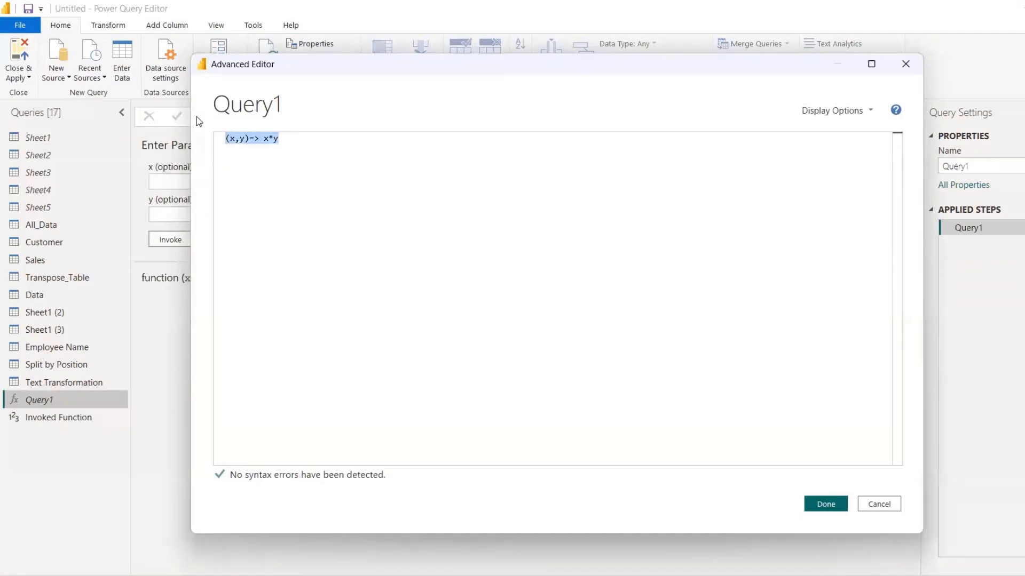
left_click(195, 171)
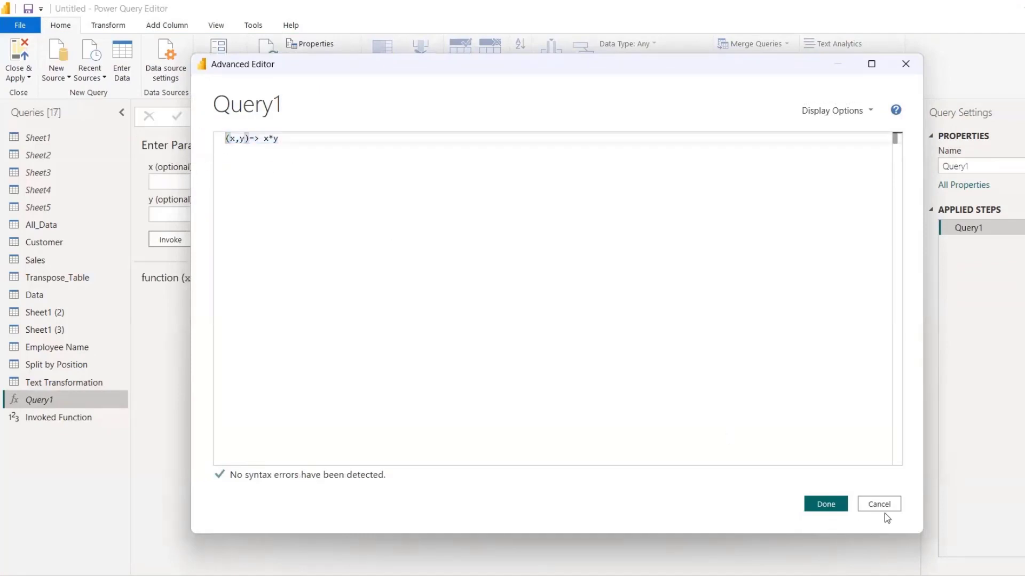
left_click(879, 504)
Invoke Query1 with x set to the text ada and y set to 1
left_click(206, 182)
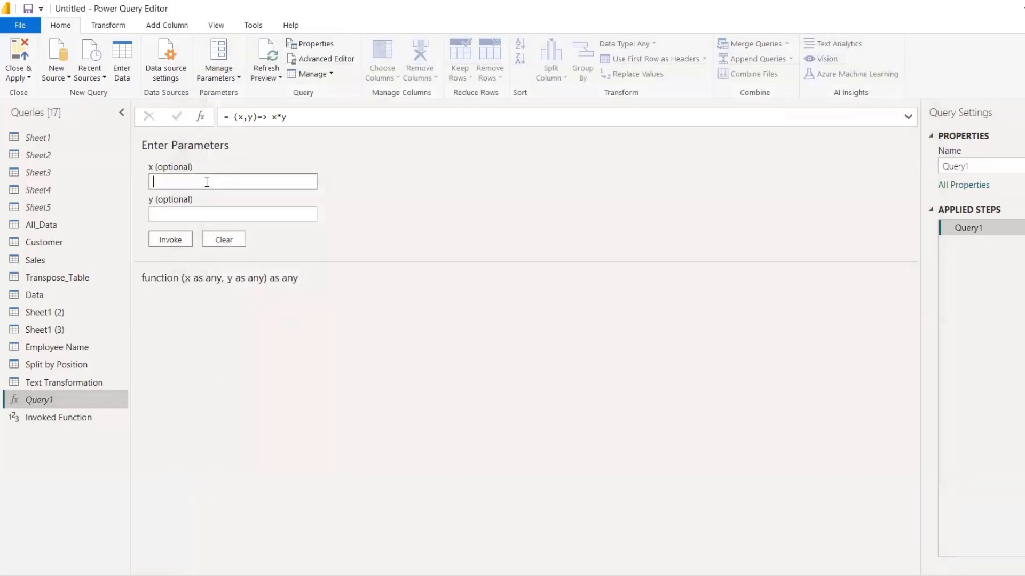
type("ada")
key("Tab")
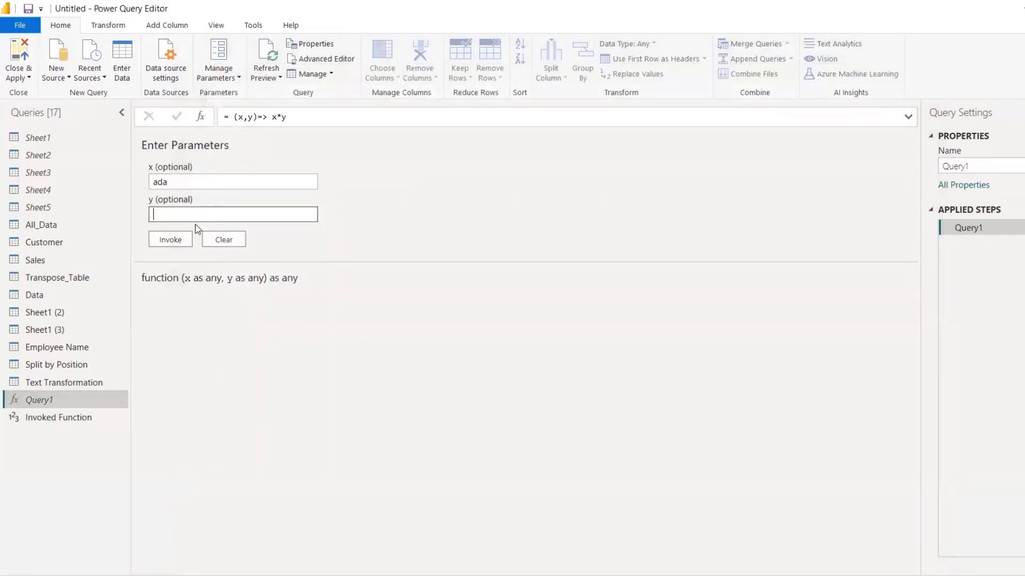
type("1")
left_click(186, 240)
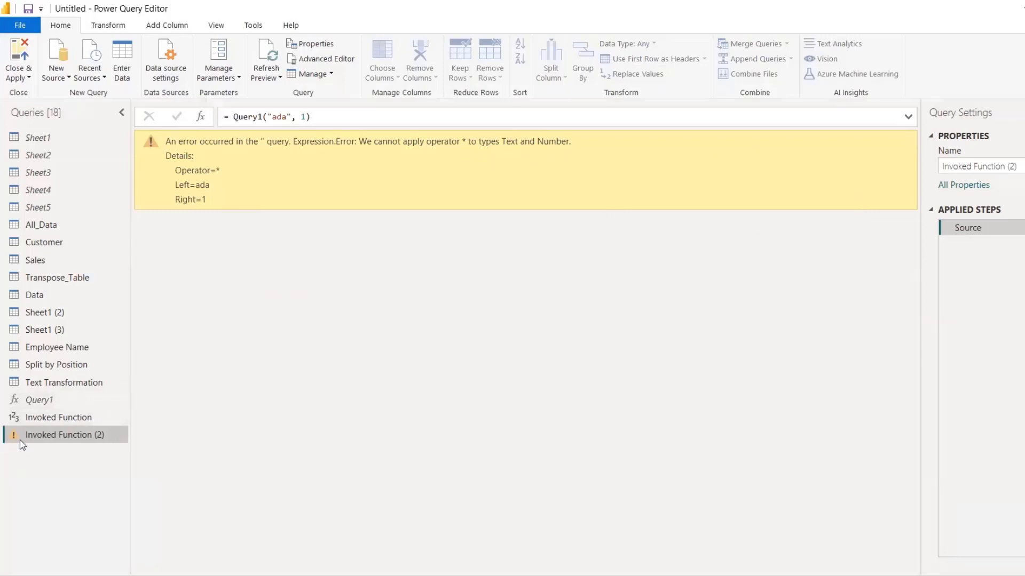
Declare the x parameter as number in Query1's code in the Advanced Editor
left_click(38, 400)
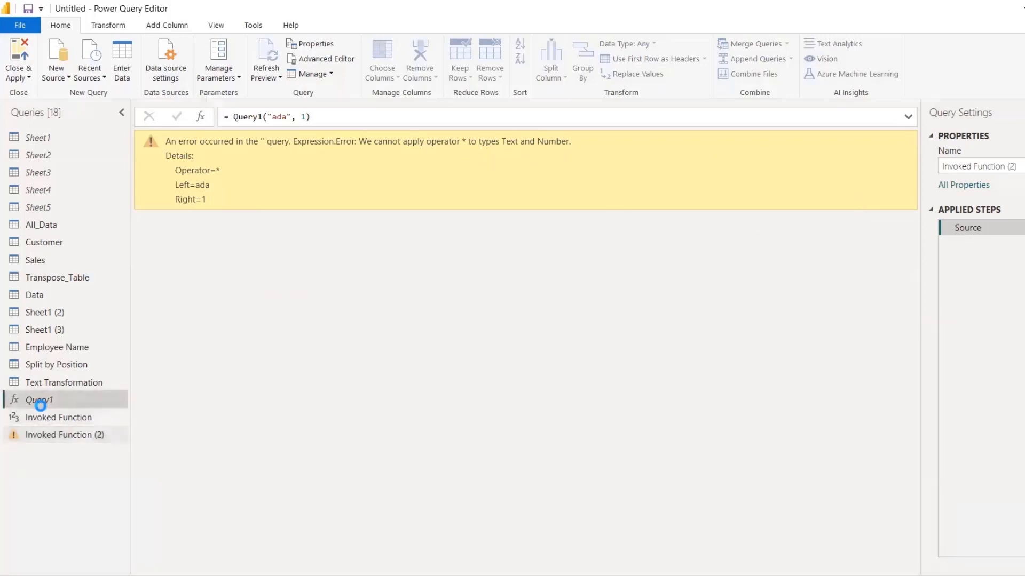
left_click(320, 59)
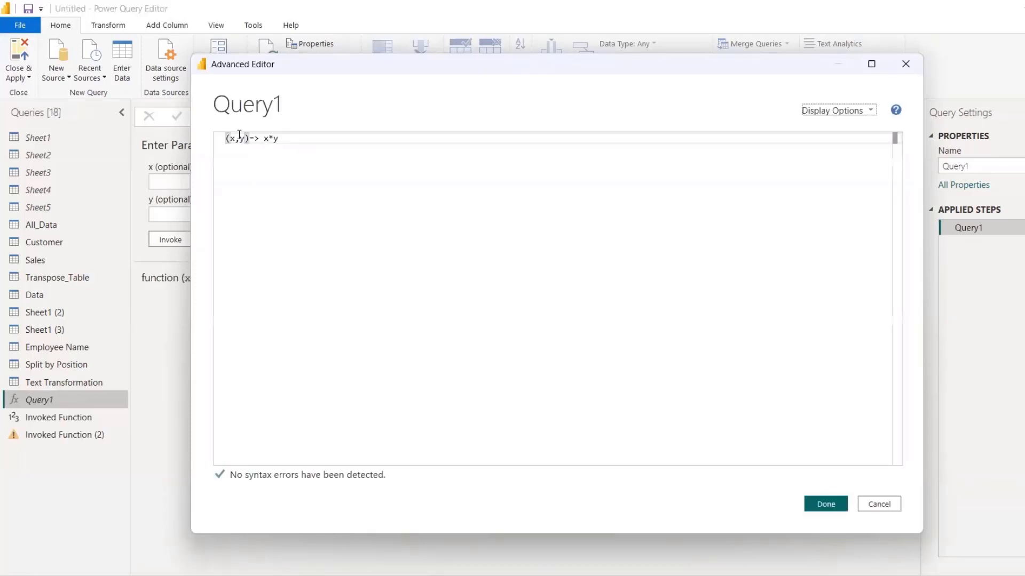
left_click(235, 138)
type("as number")
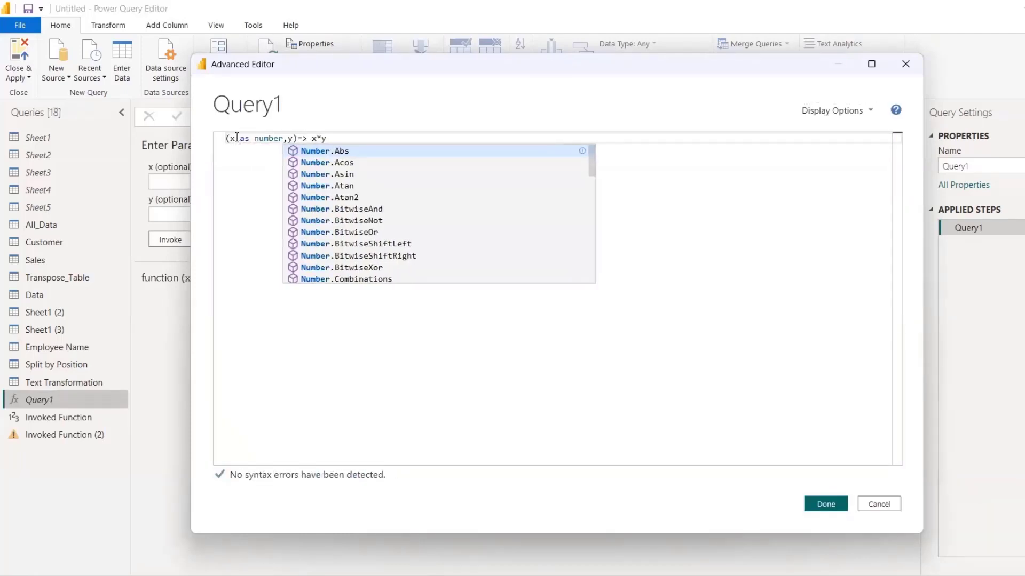
left_click(286, 138)
key("BackSpace")
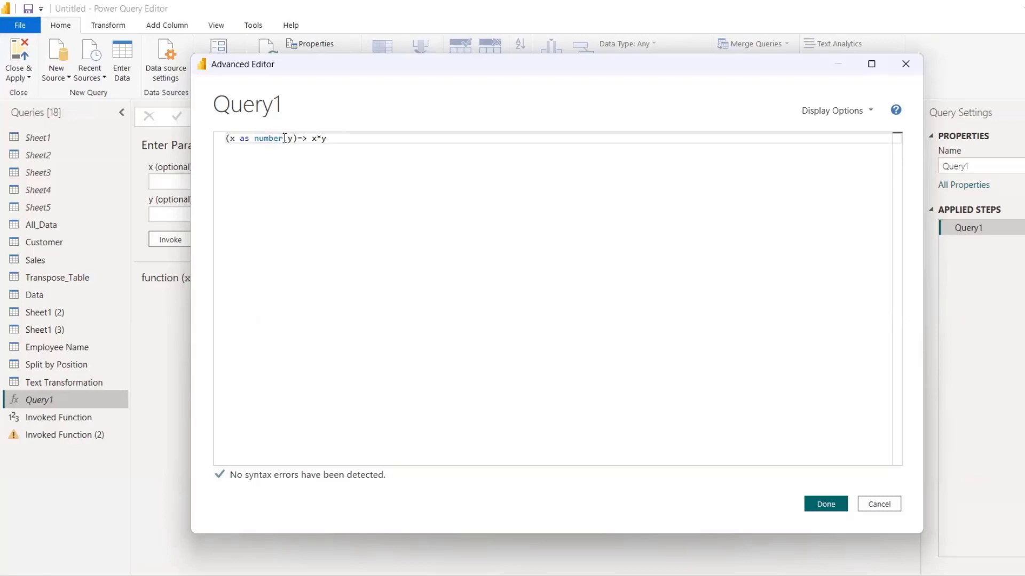
key("Return")
key("BackSpace")
Declare the y parameter as number in Query1's code and apply the edited function
left_click(291, 140)
type("as ")
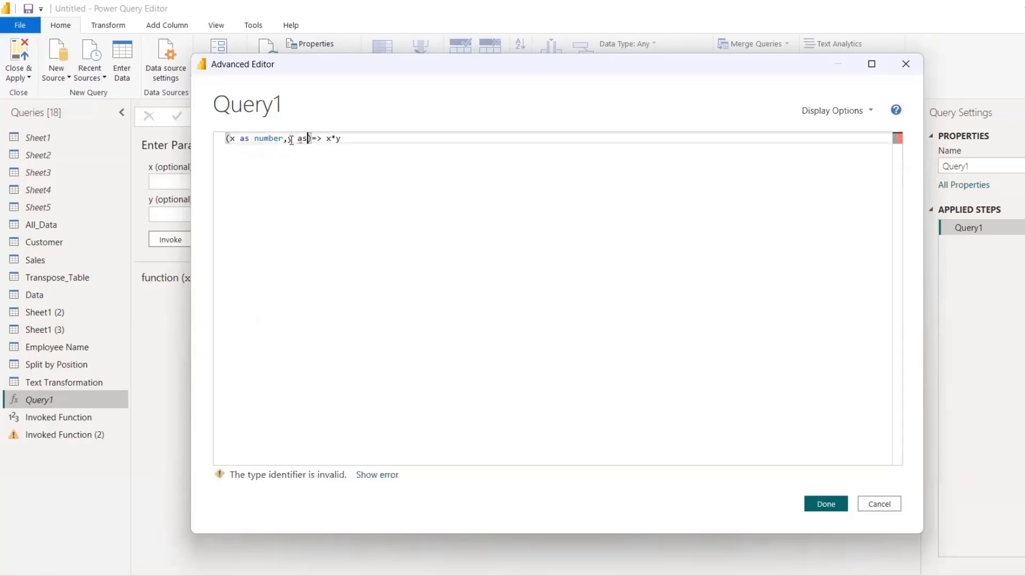
type("number")
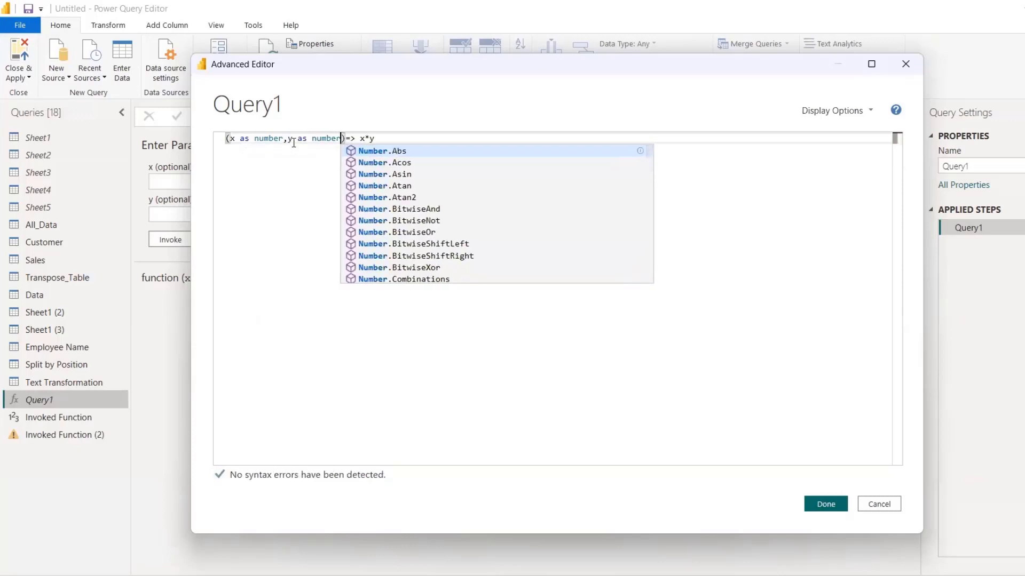
key("Return")
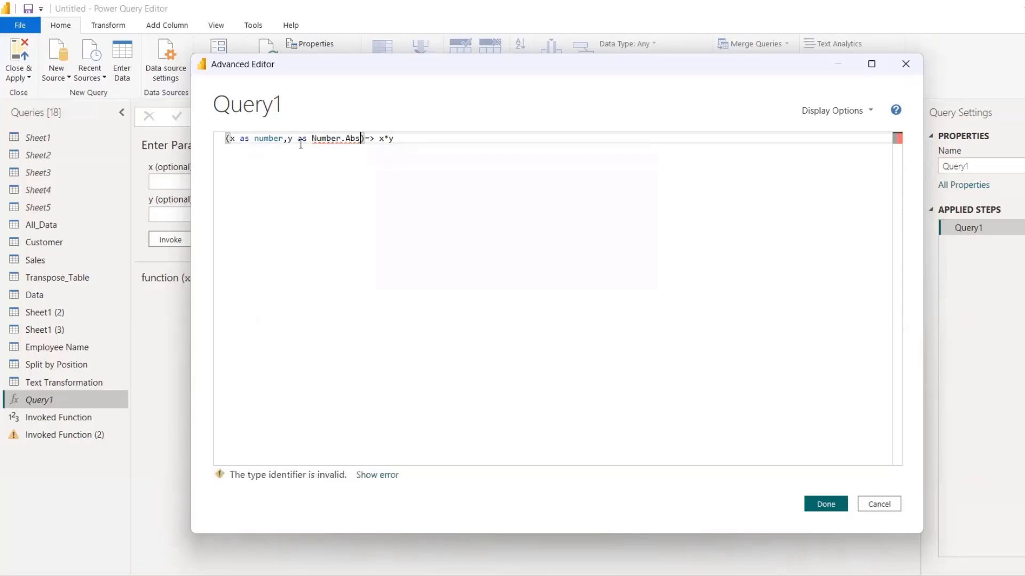
key("BackSpace")
key("BackSpace")
key("BackSpace")
key("BackSpace")
key("BackSpace")
key("BackSpace")
key("BackSpace")
key("BackSpace")
key("BackSpace")
key("BackSpace")
type("number")
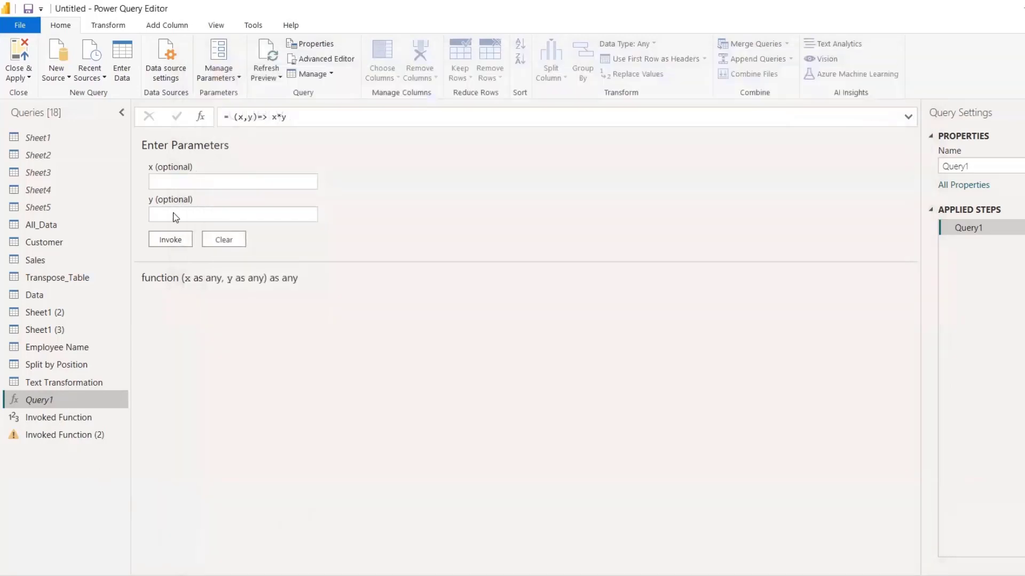
Try entering the text sdfsfs as the x parameter and clear the entry
left_click(194, 184)
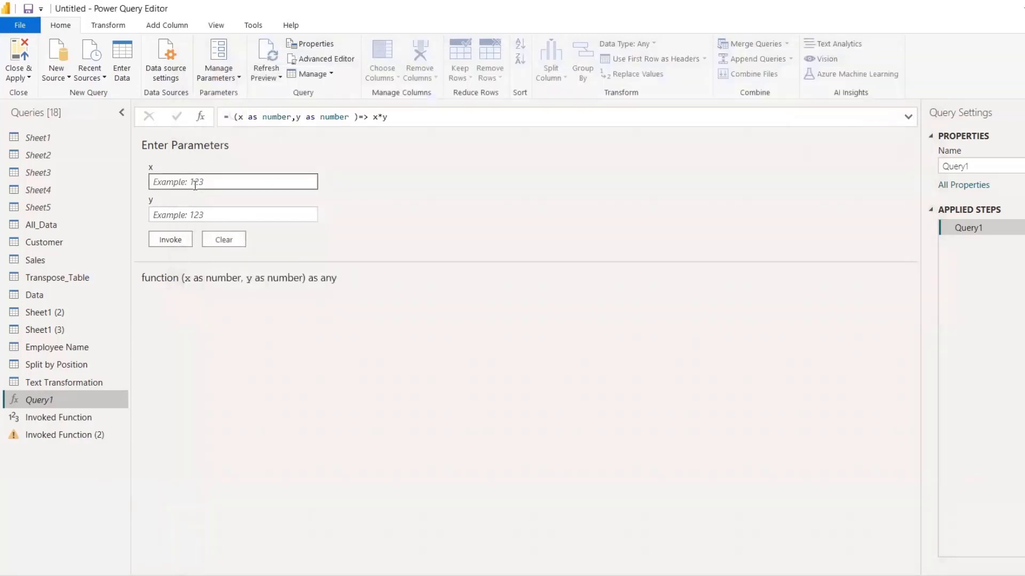
type("sdfsfs")
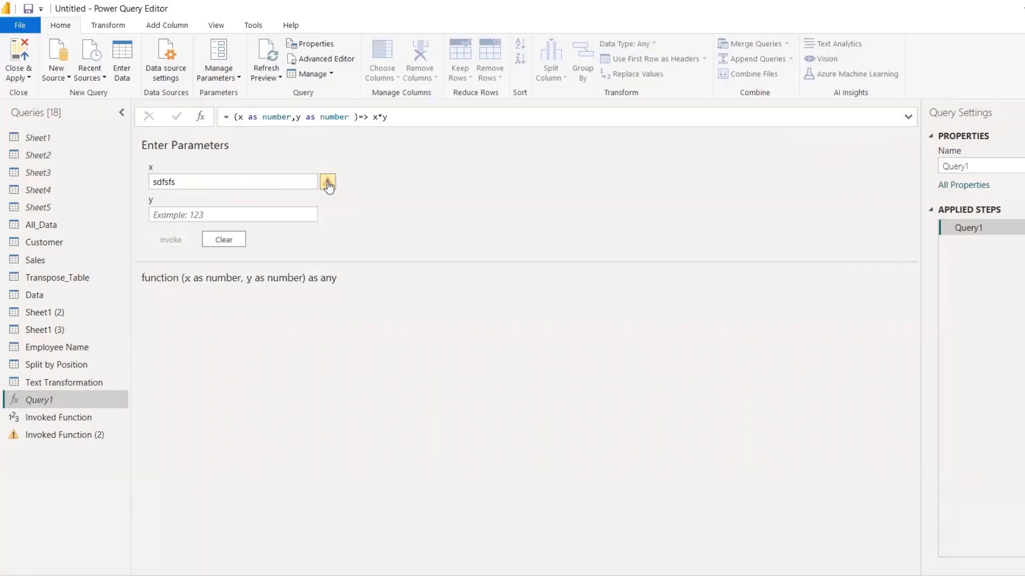
double_click(225, 184)
left_click(225, 184)
type("2")
key("BackSpace")
key("BackSpace")
key("BackSpace")
key("BackSpace")
key("BackSpace")
key("BackSpace")
key("BackSpace")
Invoke Query1 with x set to 45 and y set to 2
type("45")
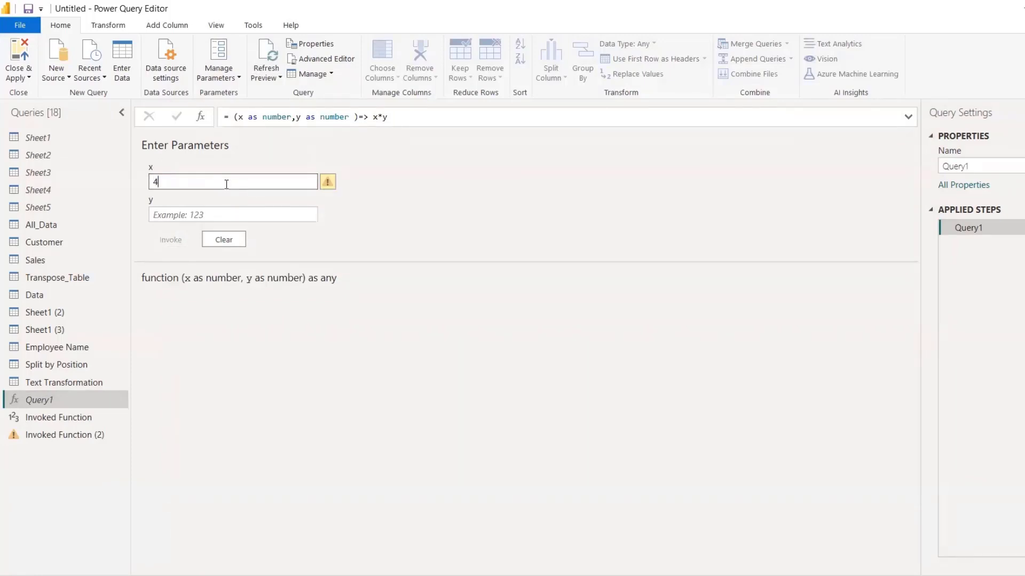
left_click(243, 207)
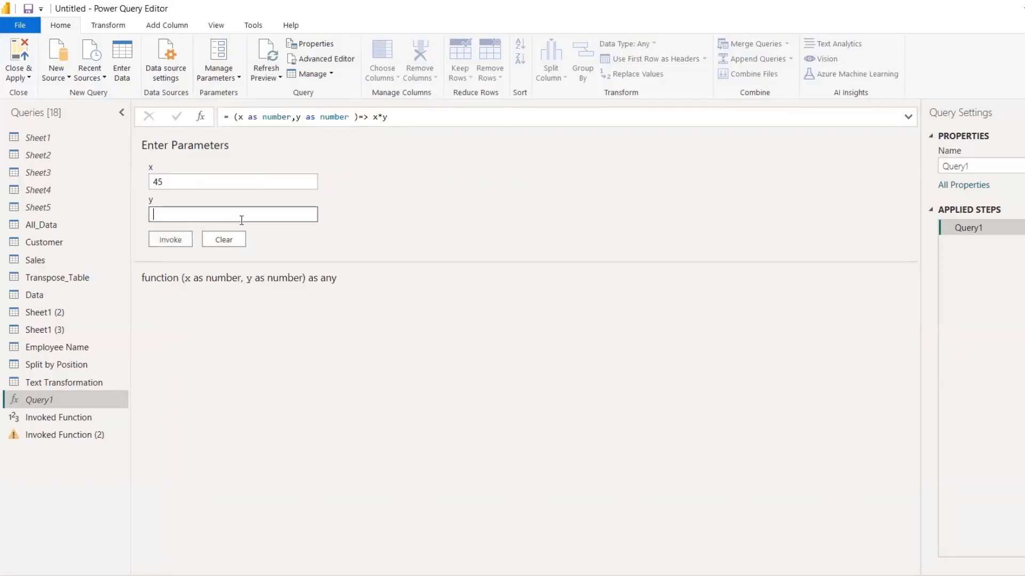
type("2")
left_click(183, 239)
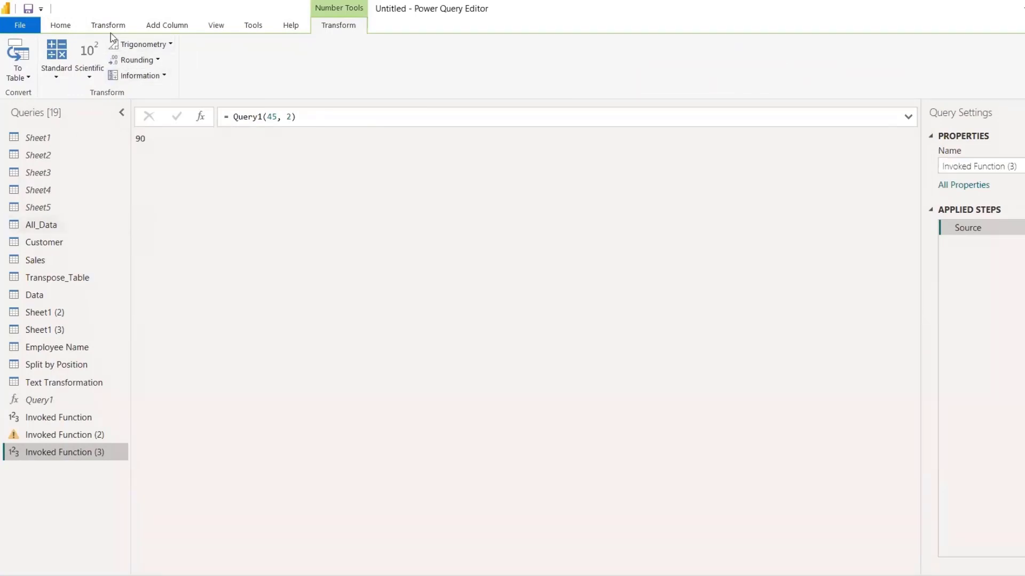
Delete all existing code of the first Invoked Function query in the Advanced Editor
left_click(61, 25)
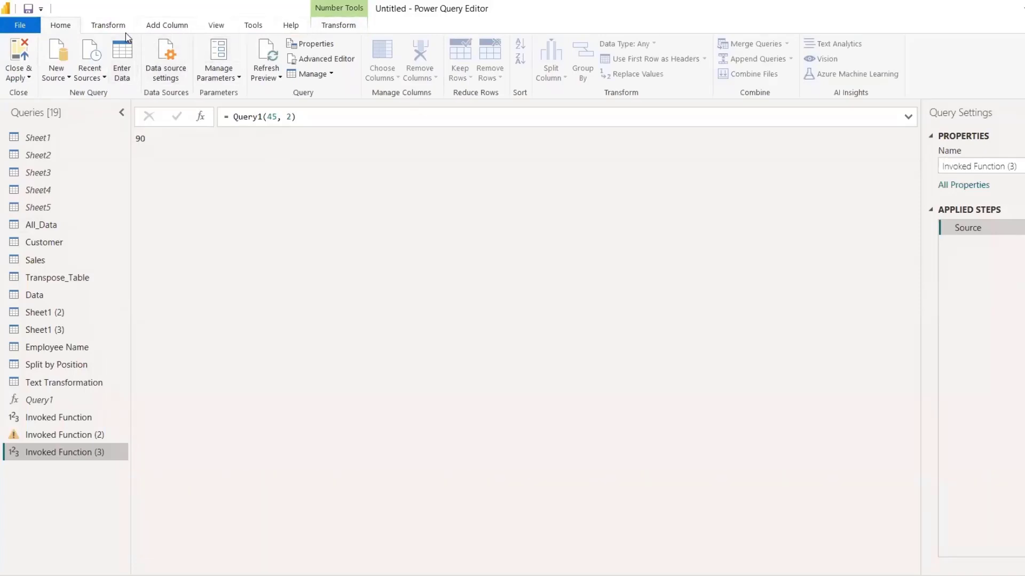
left_click(40, 417)
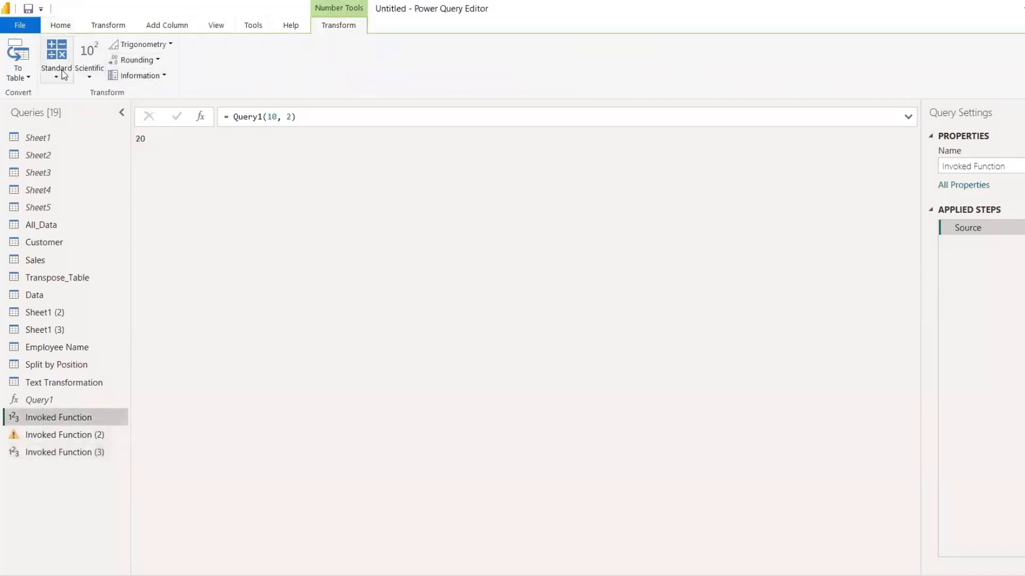
left_click(215, 25)
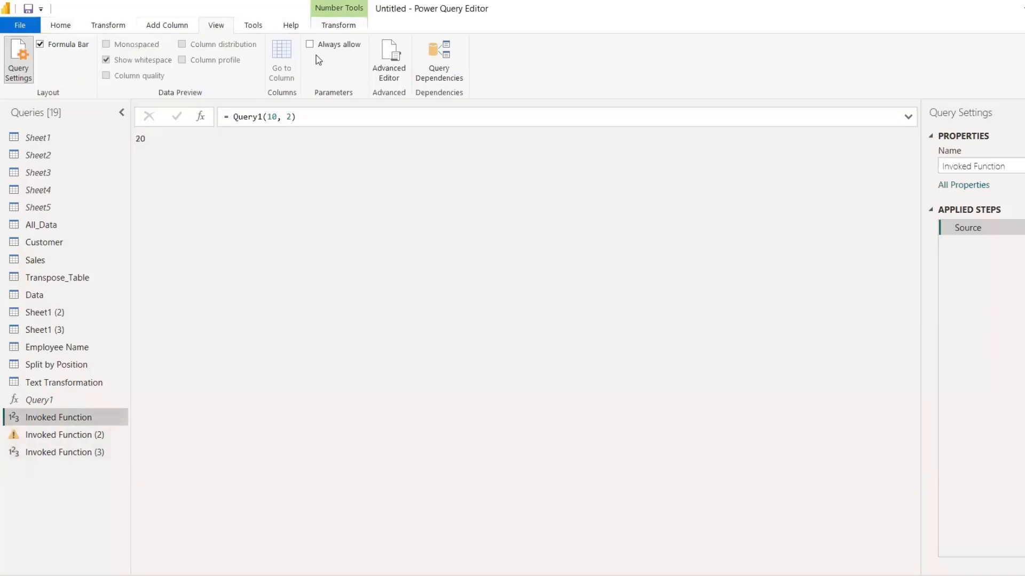
left_click(395, 69)
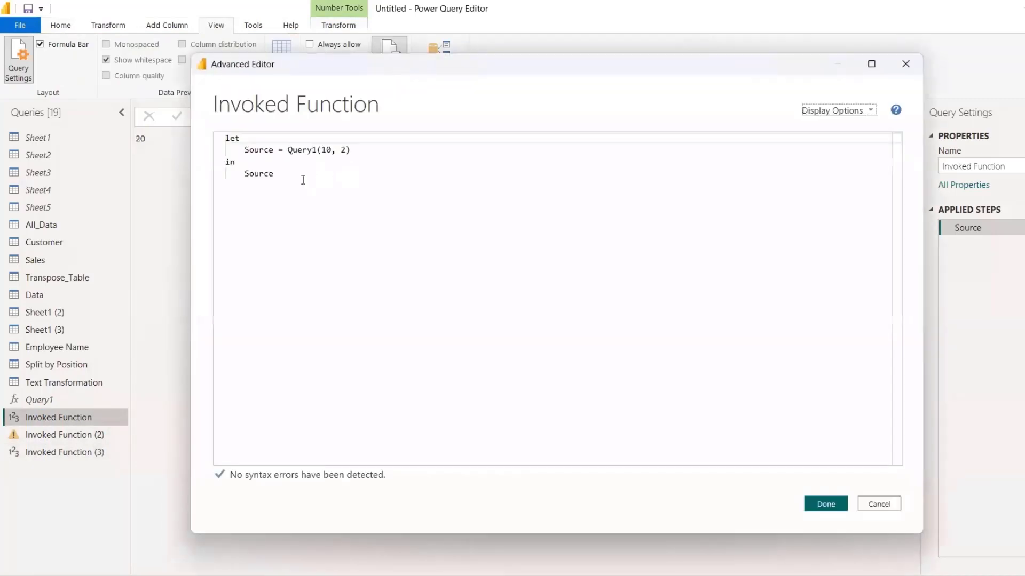
key("ctrl+a")
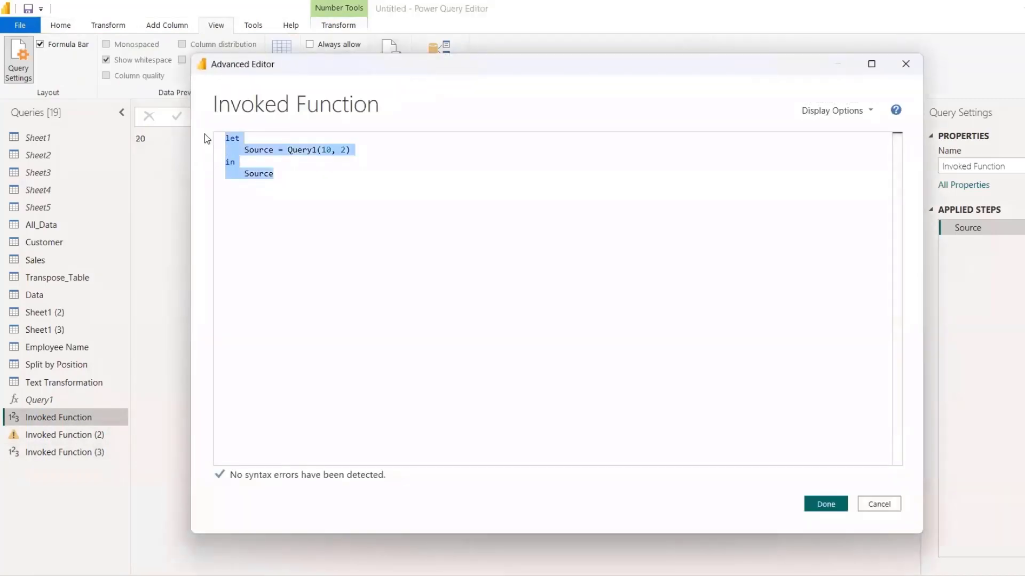
key("BackSpace")
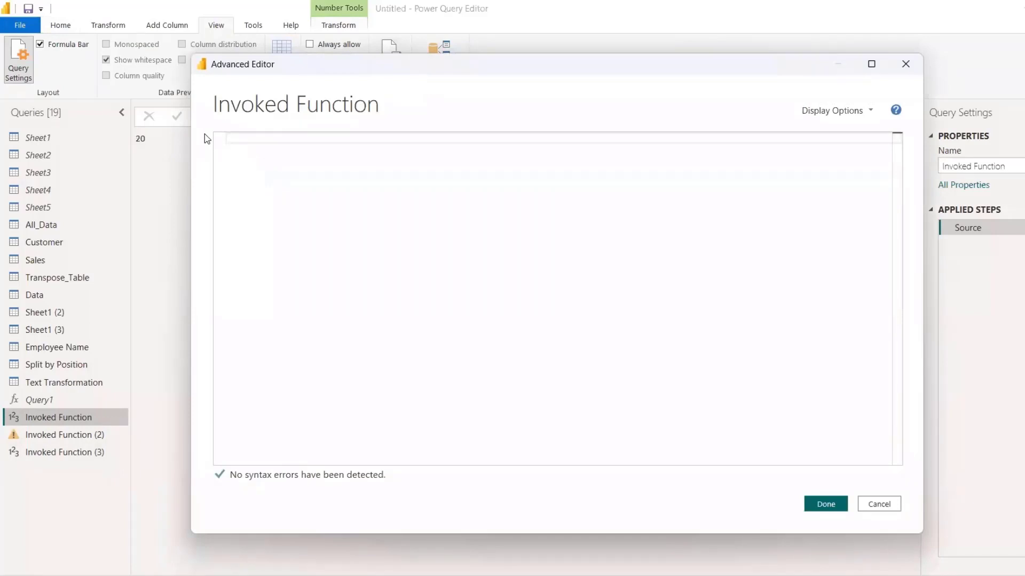
Begin a new function definition with the parameter sal as number
type("9")
key("BackSpace")
type("(")
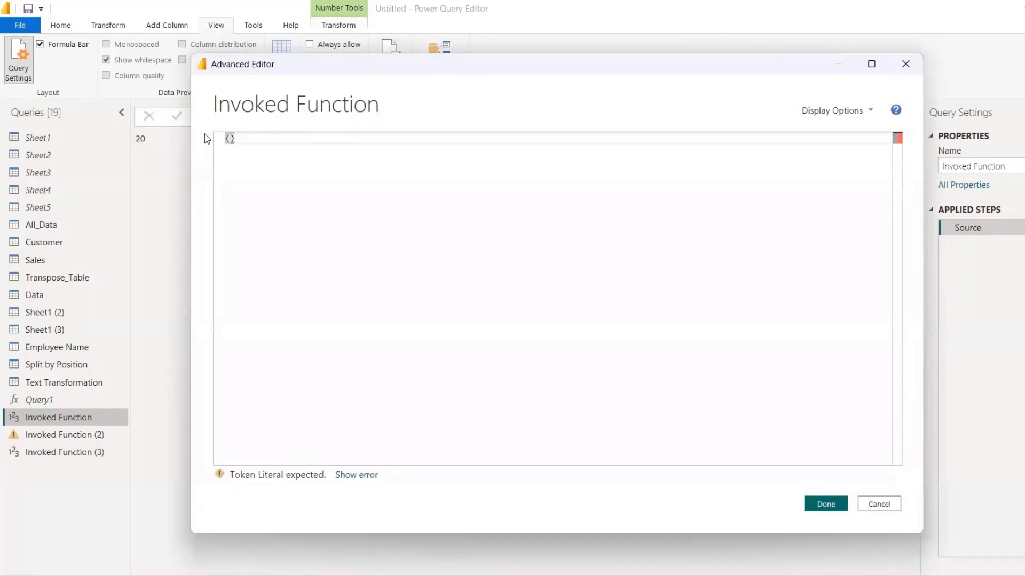
type("s as u")
key("BackSpace")
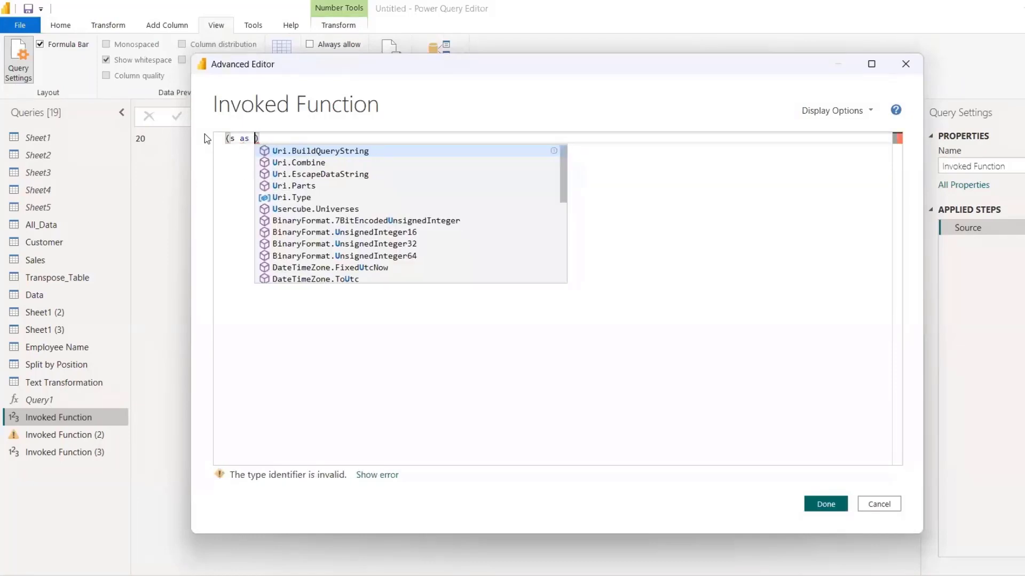
key("Escape")
key("BackSpace")
key("BackSpace")
key("BackSpace")
key("BackSpace")
key("BackSpace")
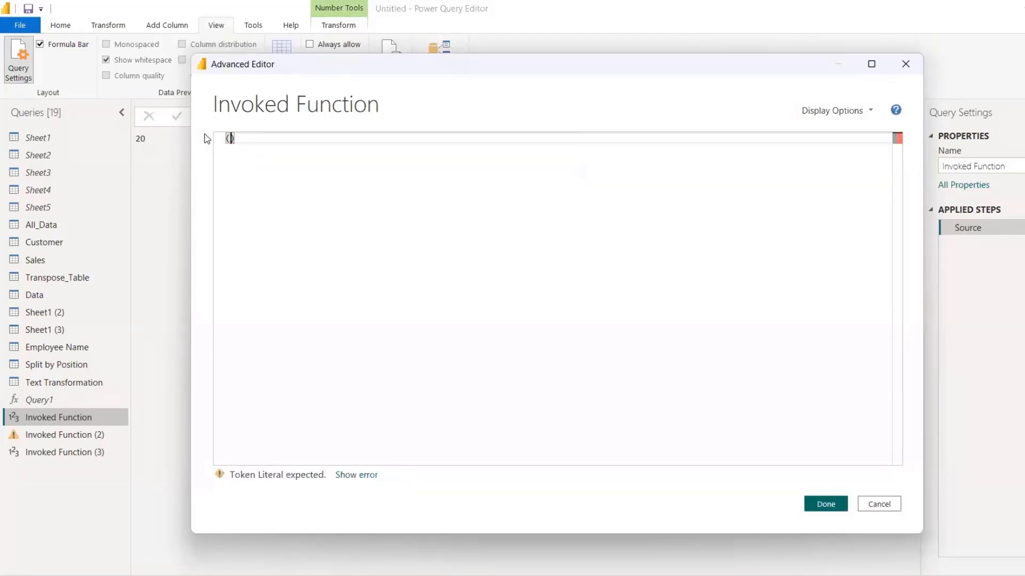
type("sal as ")
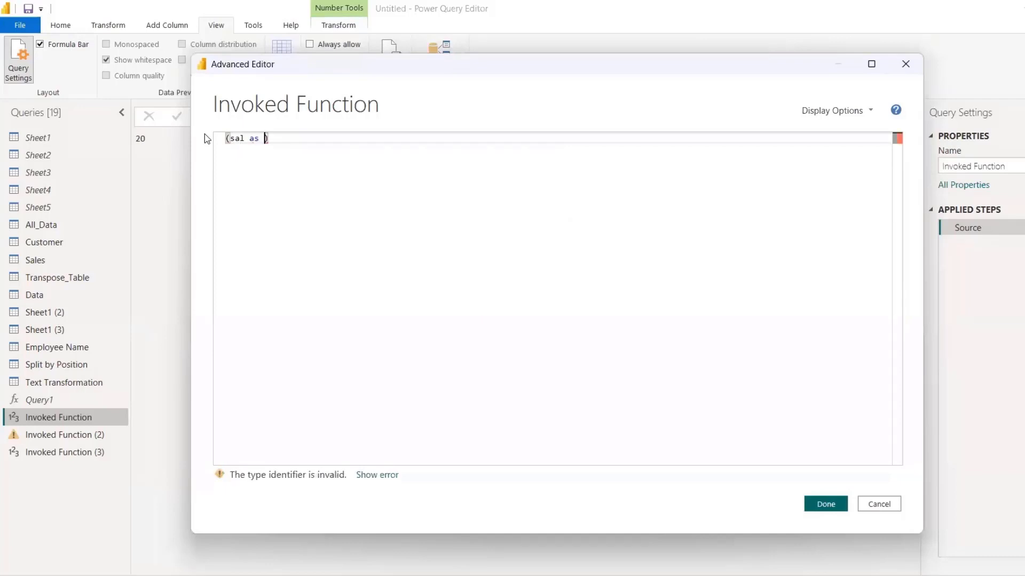
type("number")
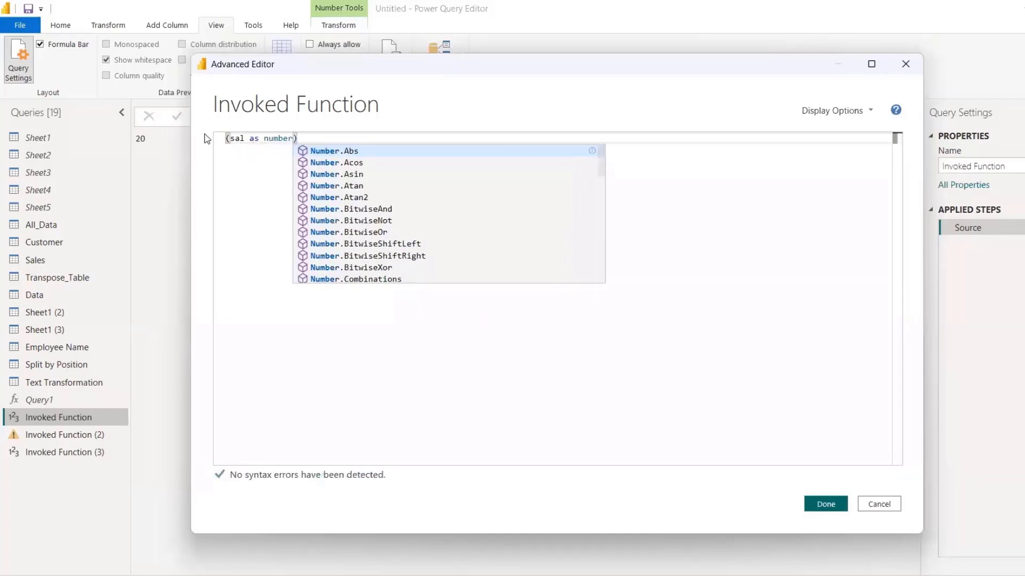
Add a second parameter, bn as number, to the function's parameter list
type(",b as")
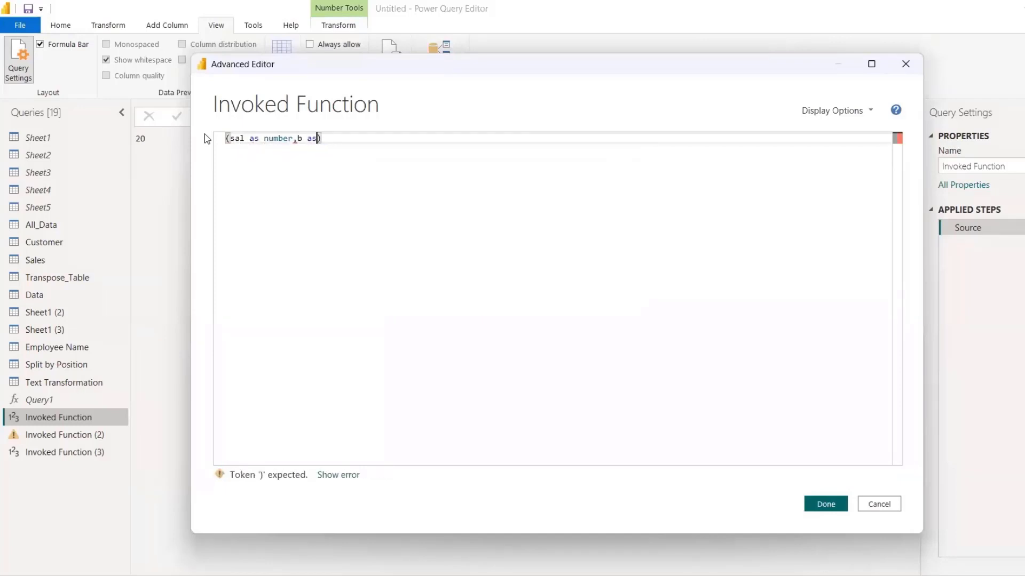
key("BackSpace")
key("BackSpace")
key("BackSpace")
key("BackSpace")
type("b")
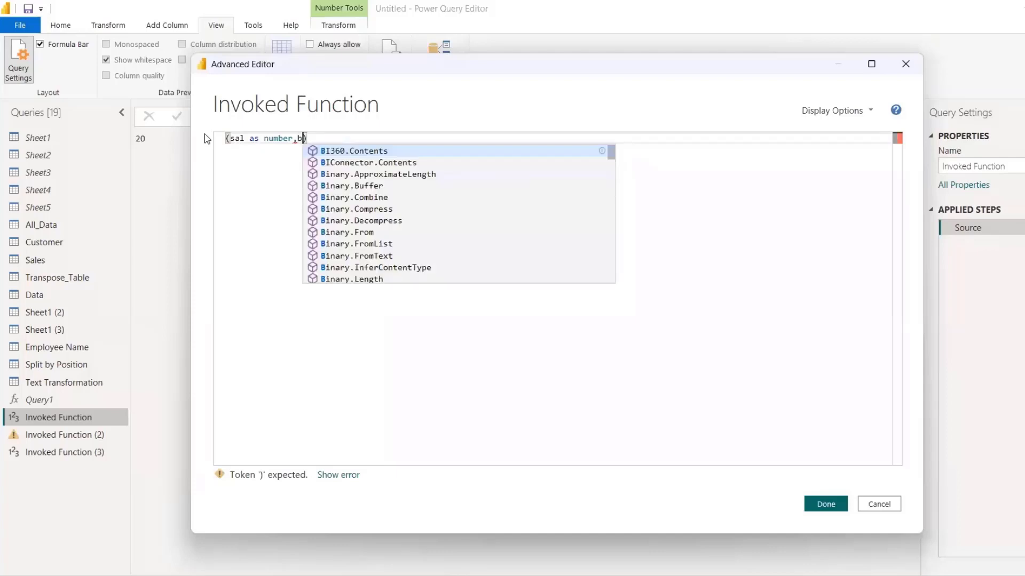
type("on")
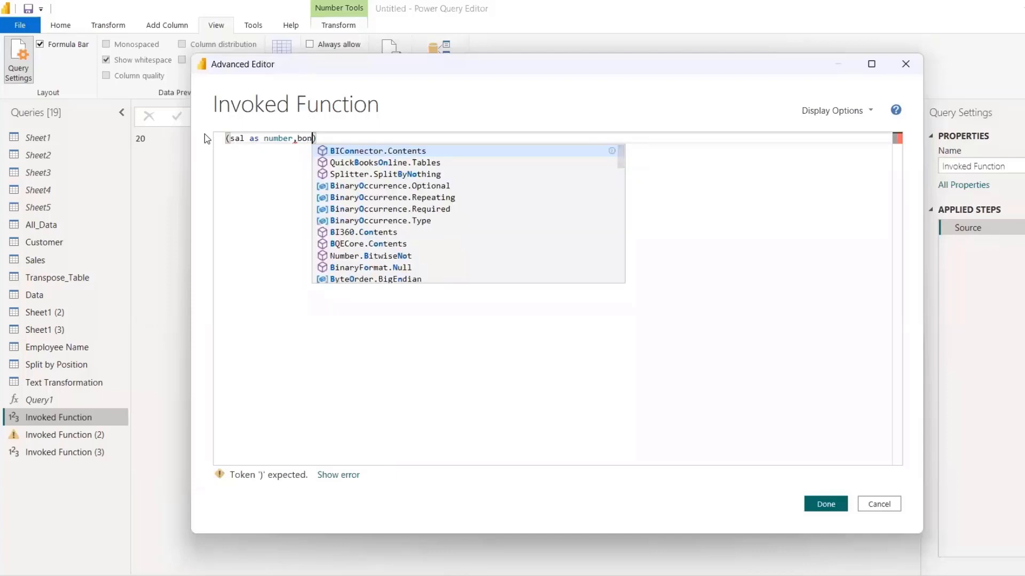
type("us")
key("BackSpace")
key("BackSpace")
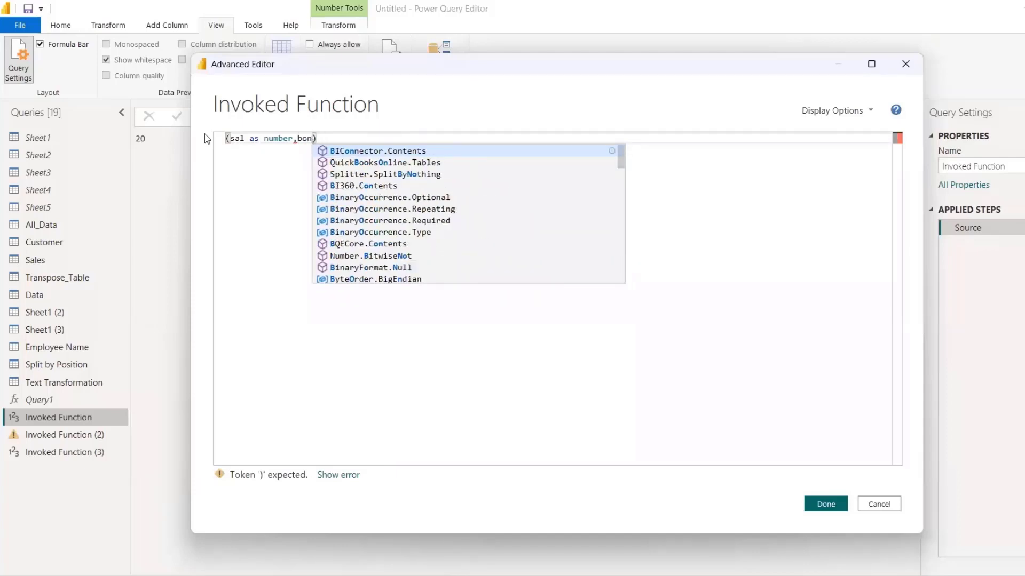
key("BackSpace")
key("BackSpace")
type("n as nu")
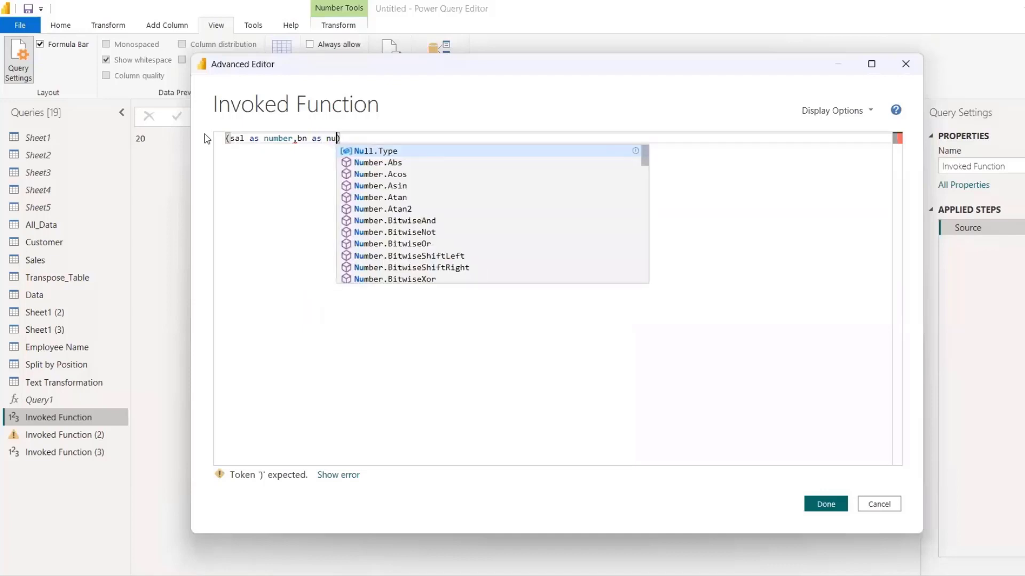
type("mber,bn as number")
key("Right")
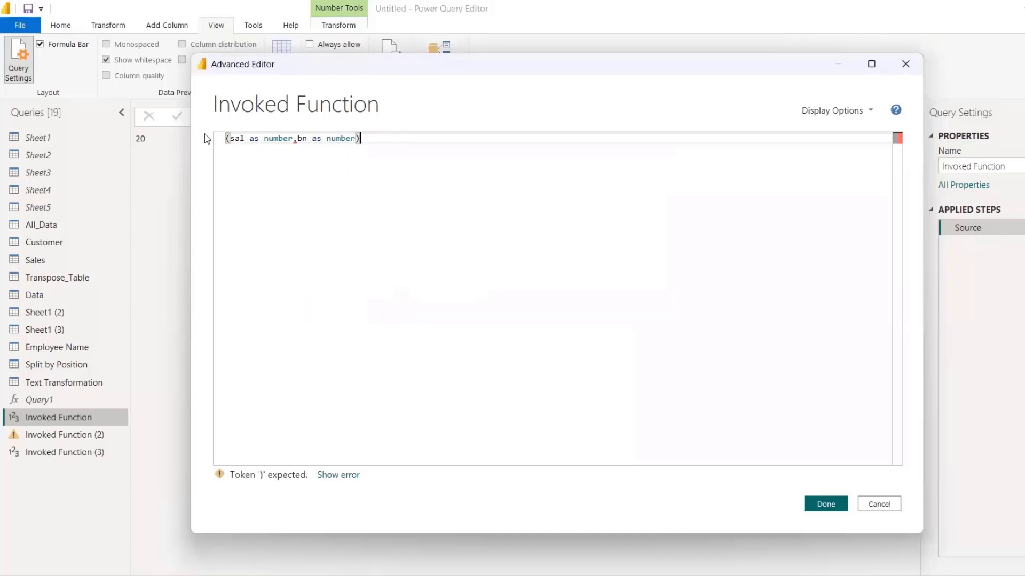
Open the function body with => and a let block, and define salary as sal
type("=>")
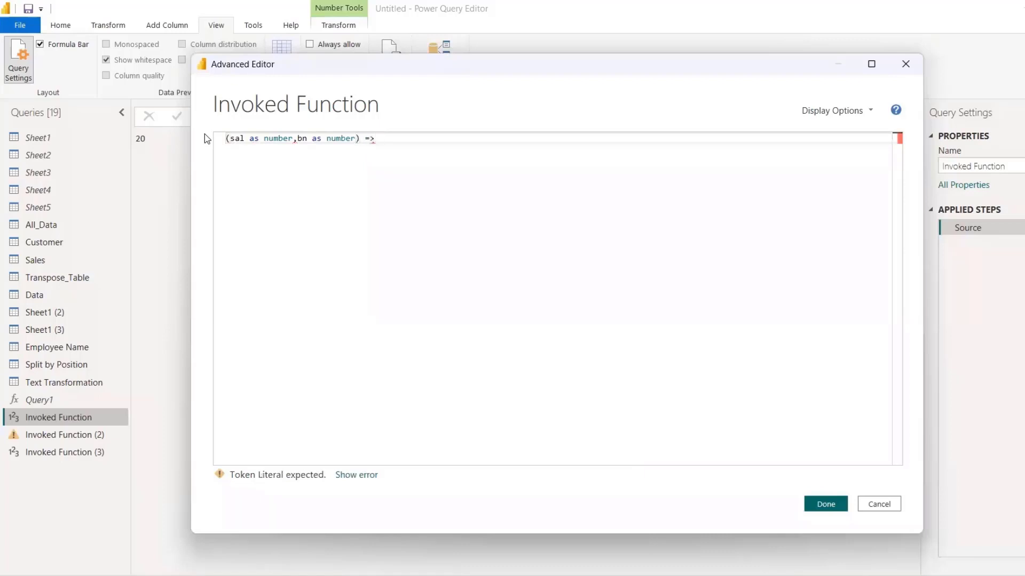
key("Return")
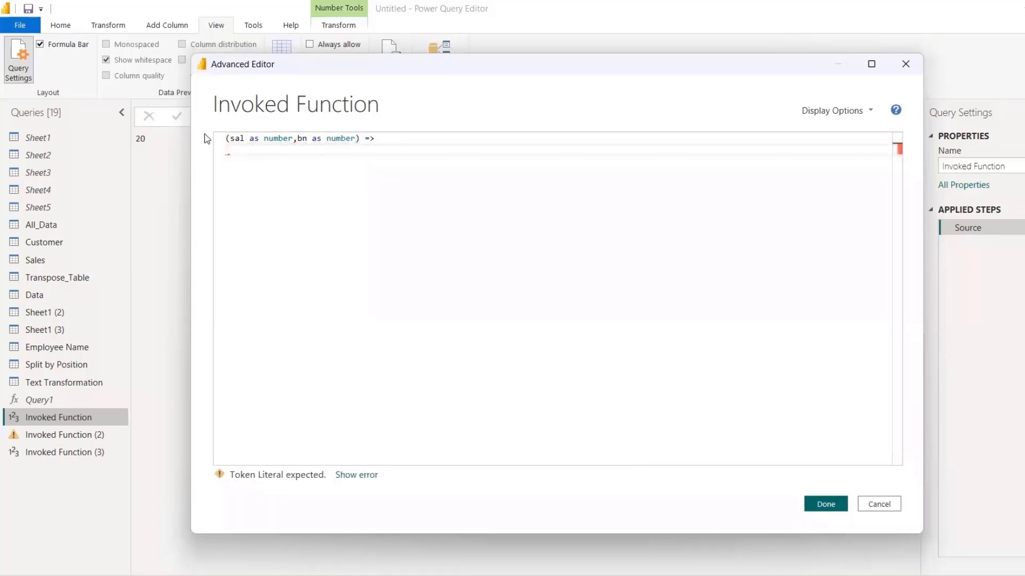
type("let")
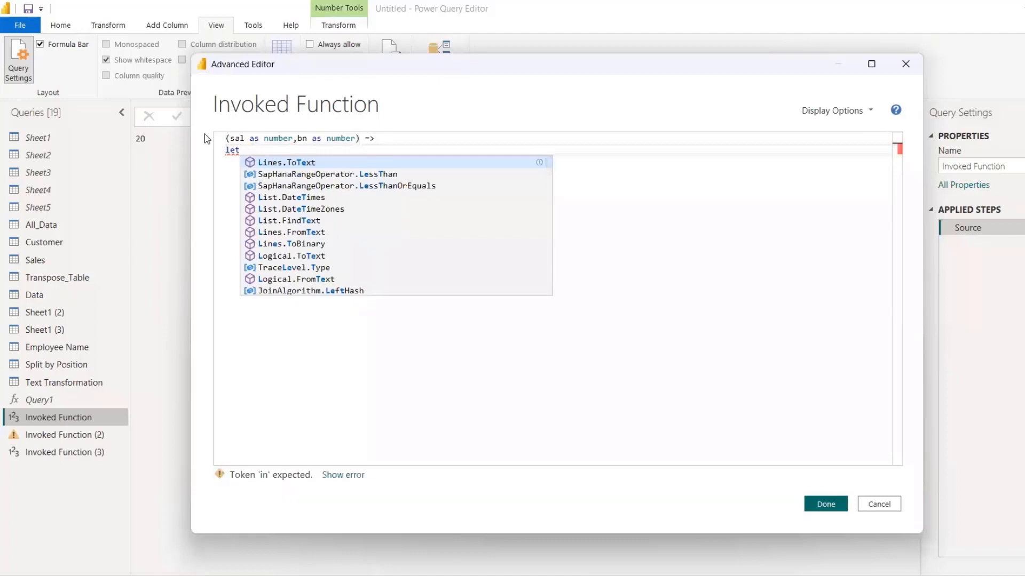
key("Escape")
key("Return")
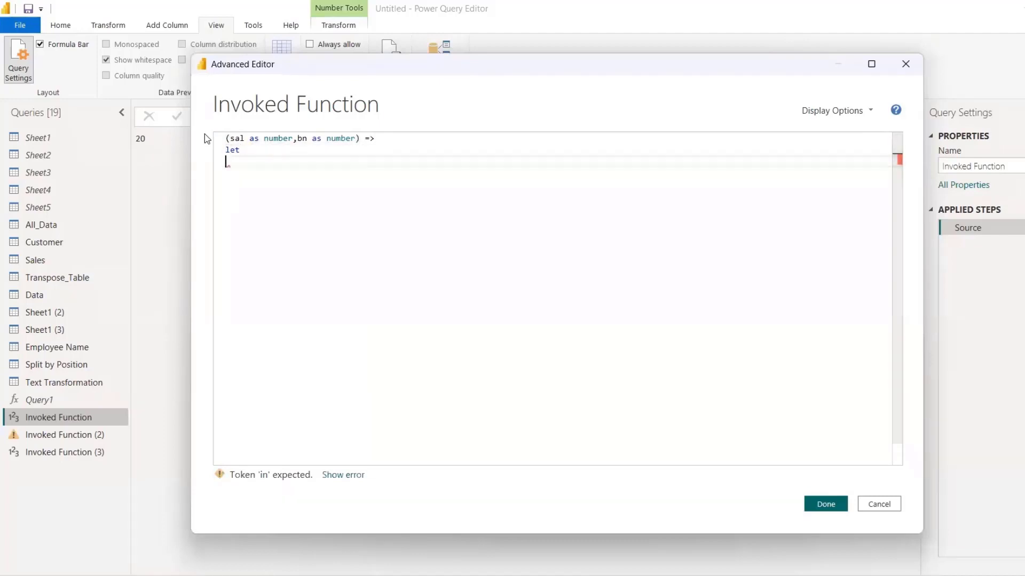
type("salary =")
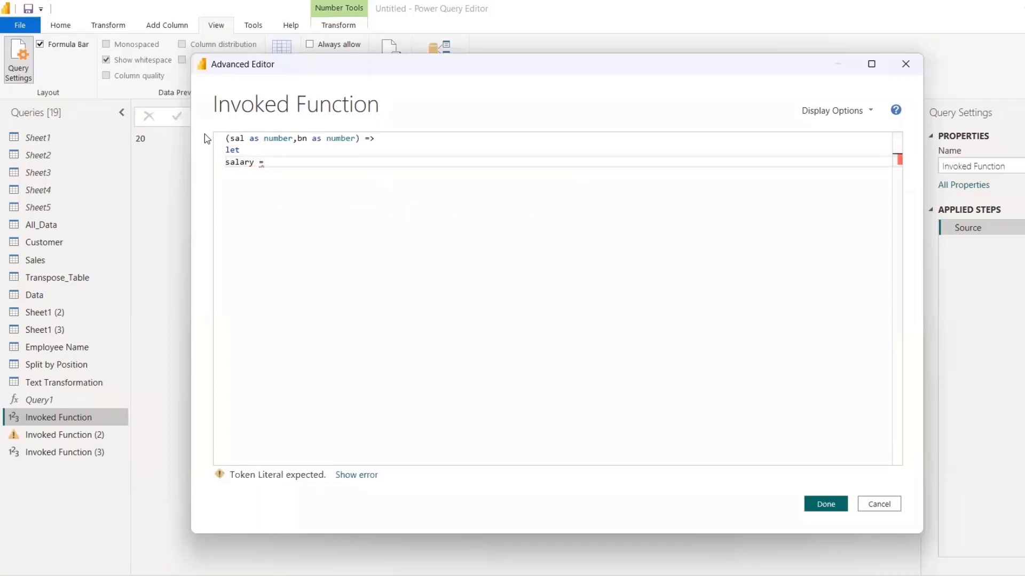
type("sal,")
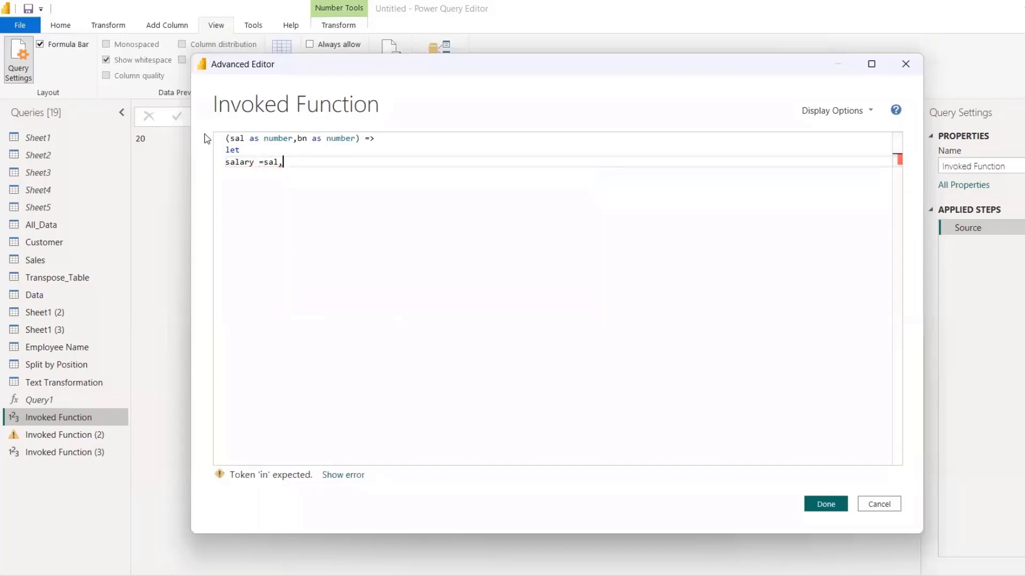
key("Return")
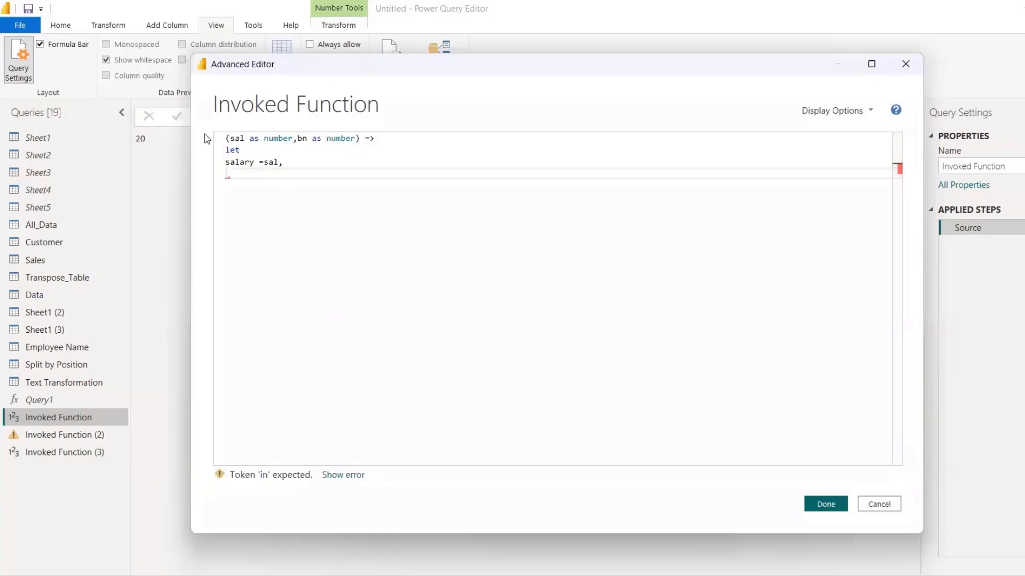
Define bonus as salary*bn in the let block
type("bo")
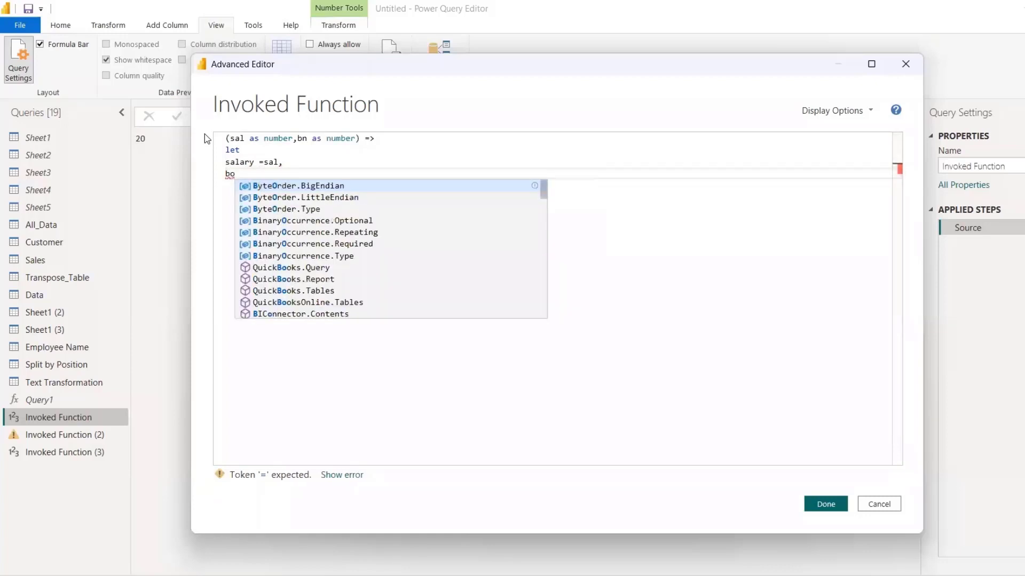
type("nus = s")
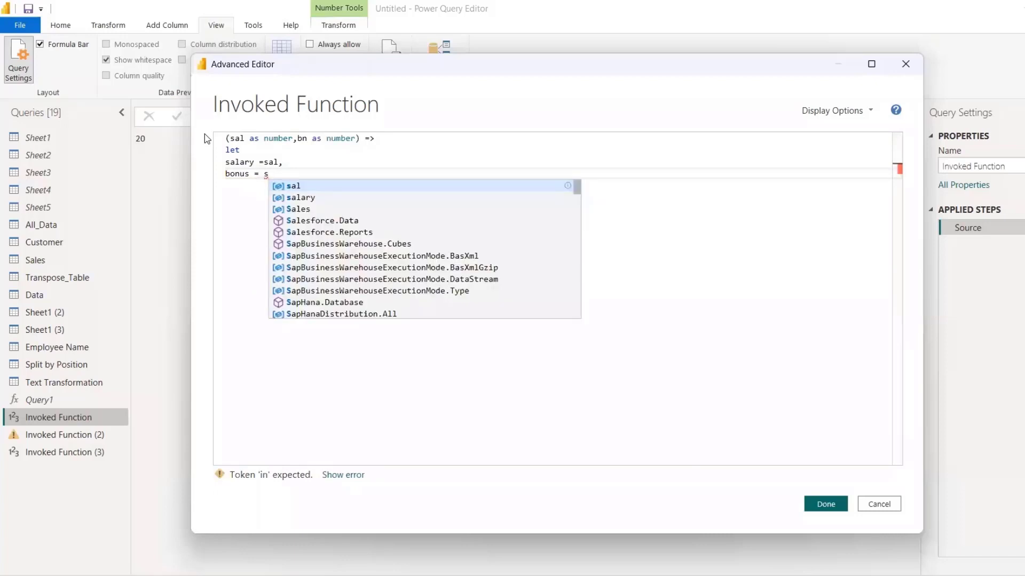
type("alary*")
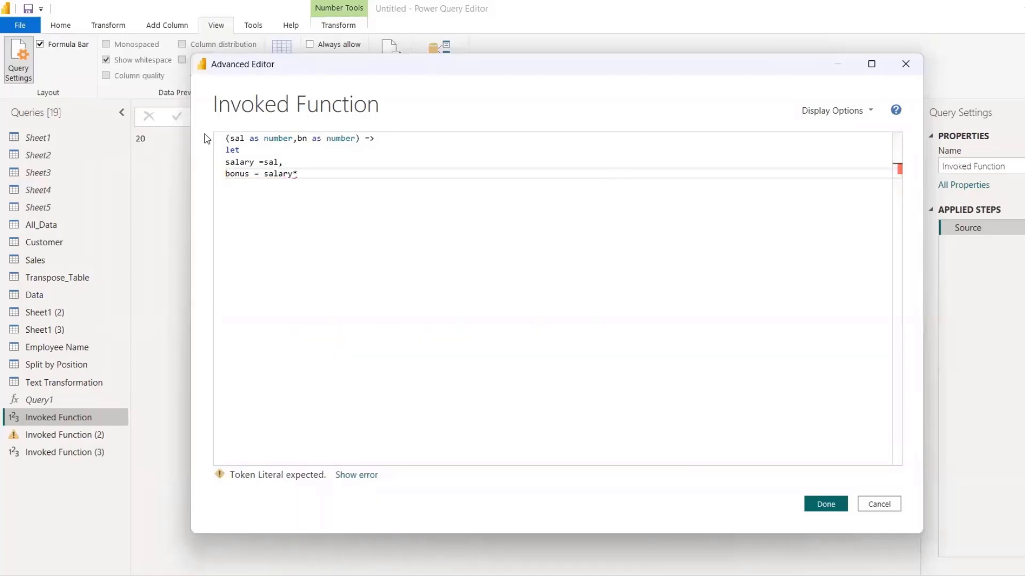
type("b,")
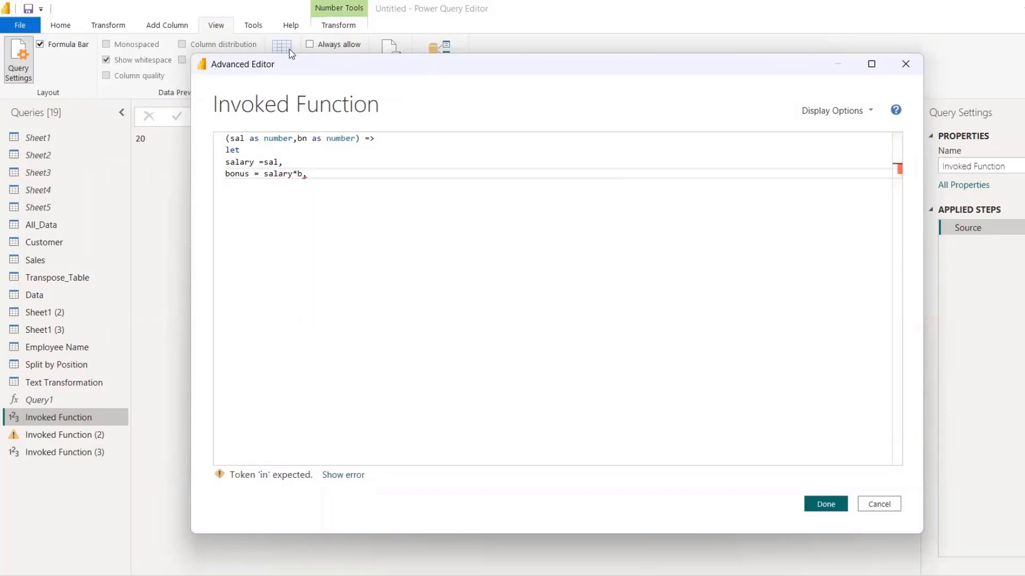
key("BackSpace")
key("BackSpace")
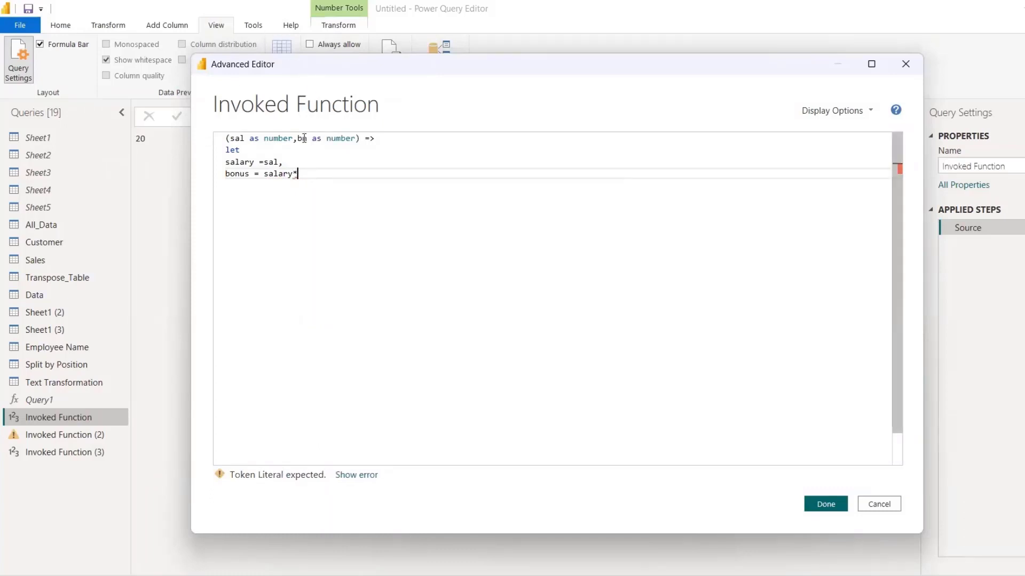
type("bn,")
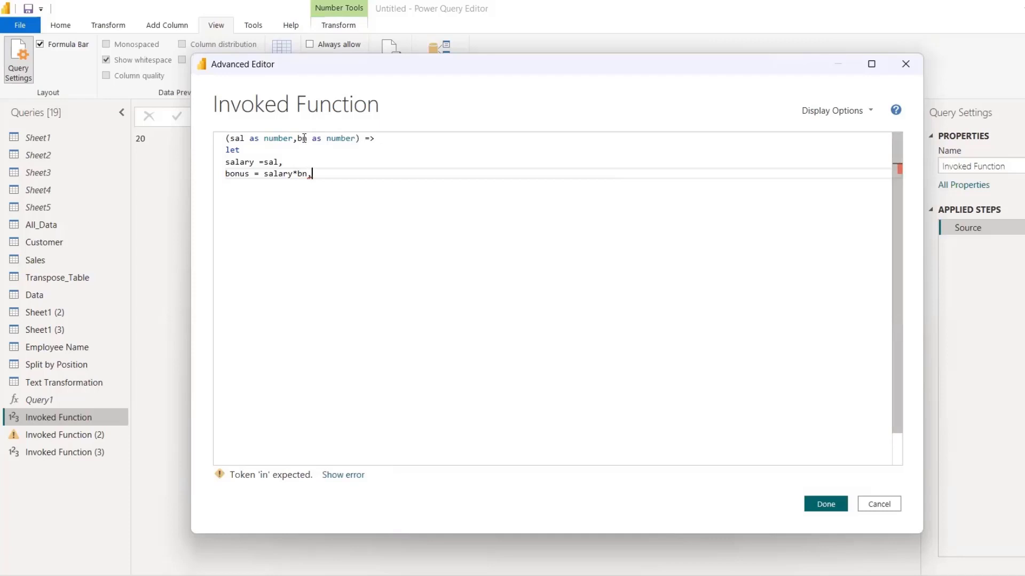
key("Return")
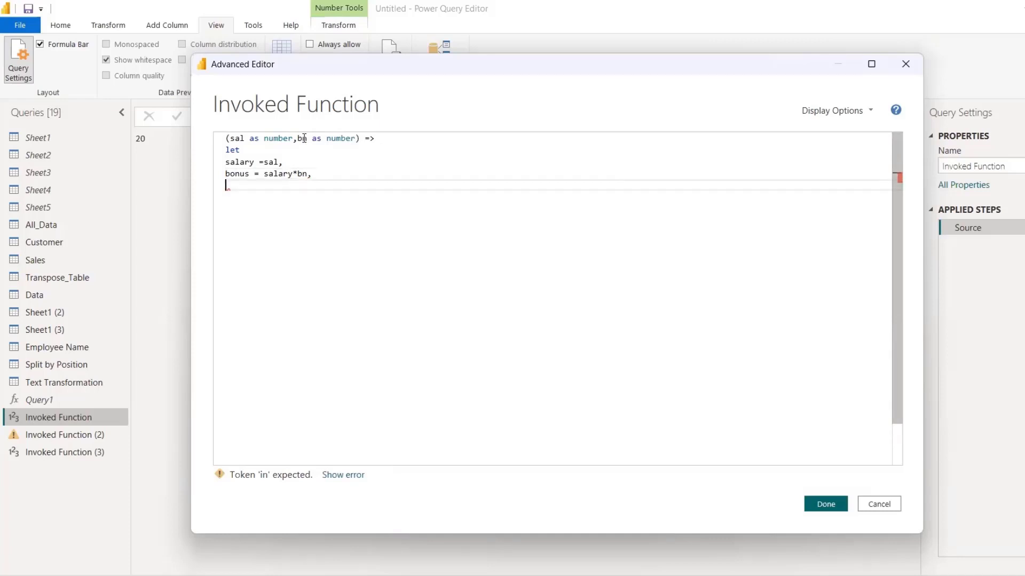
Define finalSalary as salary+bonus, the last variable of the let block
type("fina")
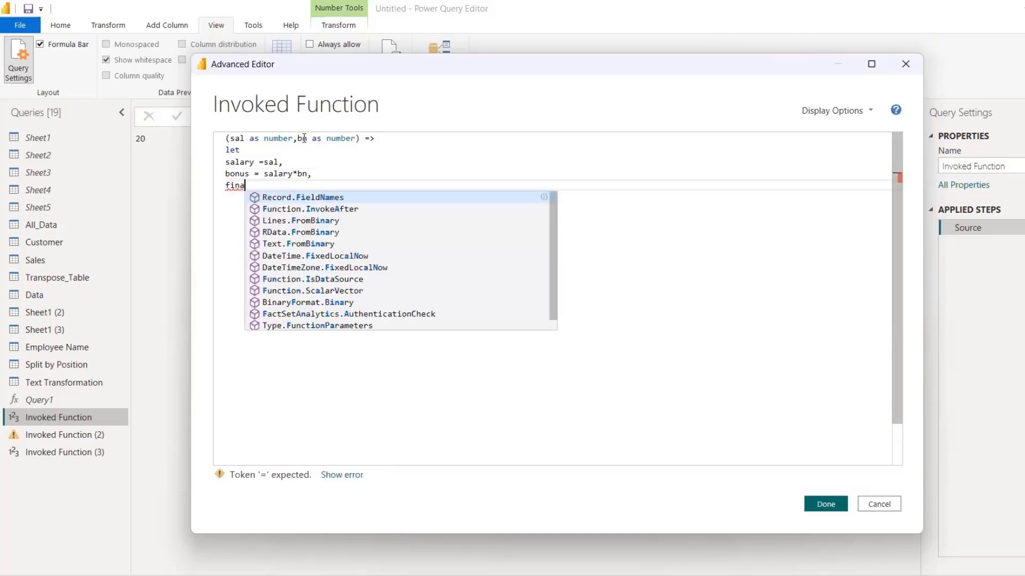
type("lSala")
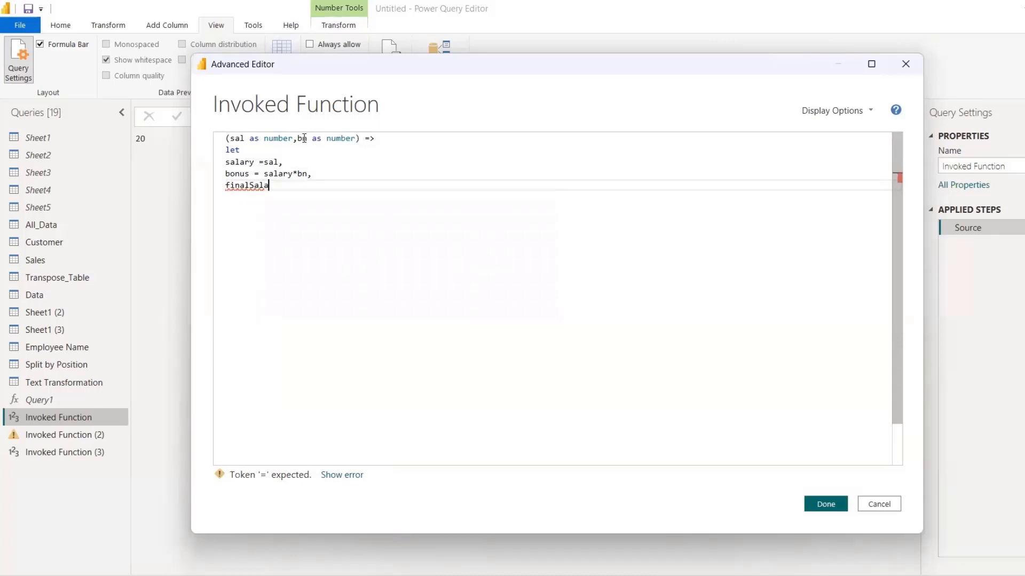
type("ry =")
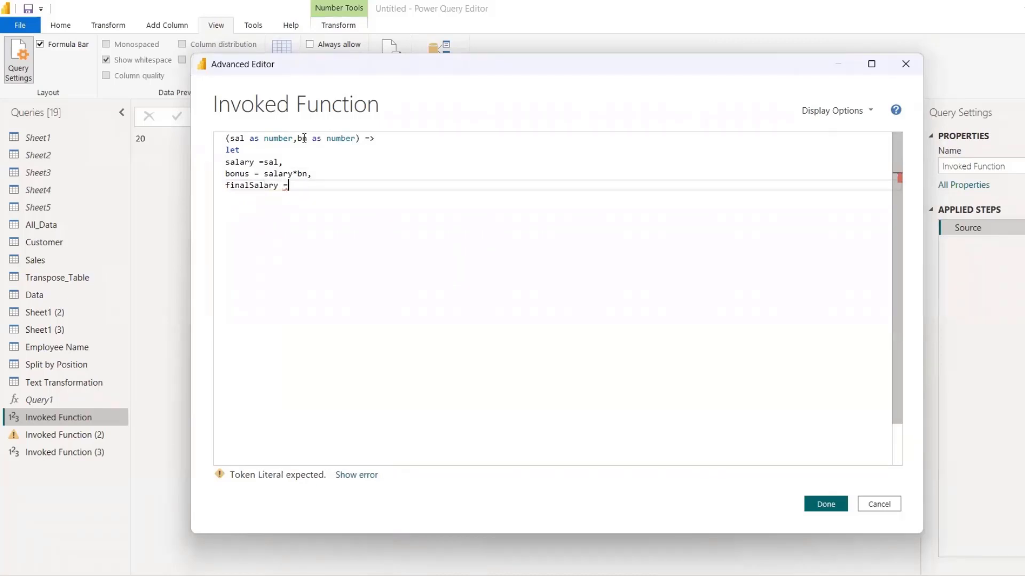
type("salary")
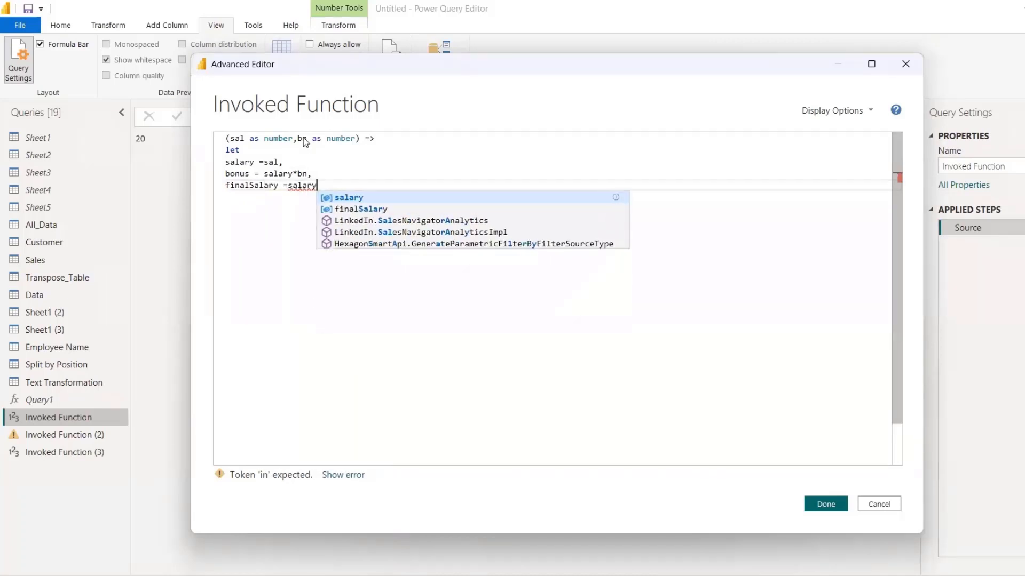
type("+bon")
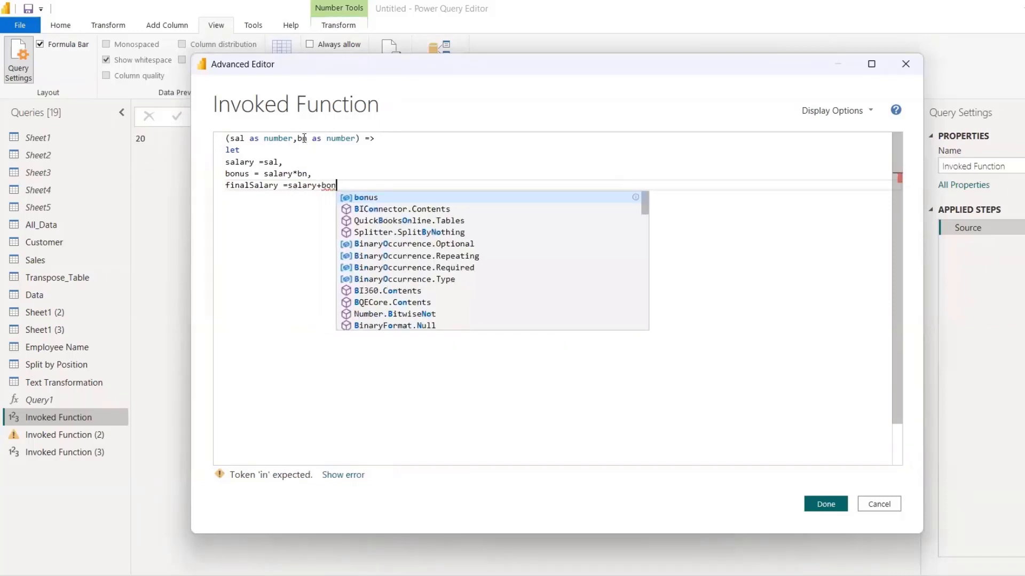
type("us")
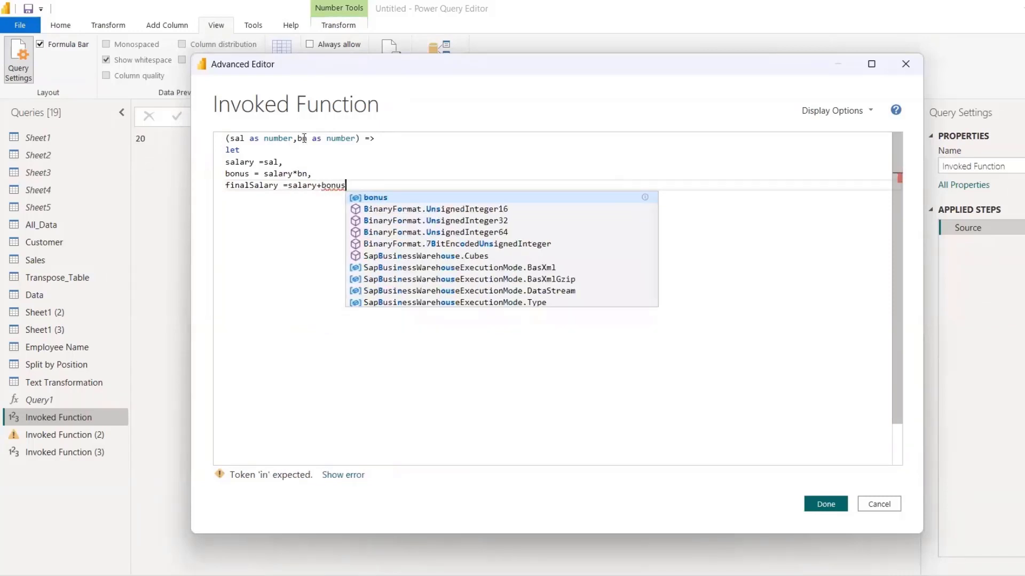
key("Return")
key("Return")
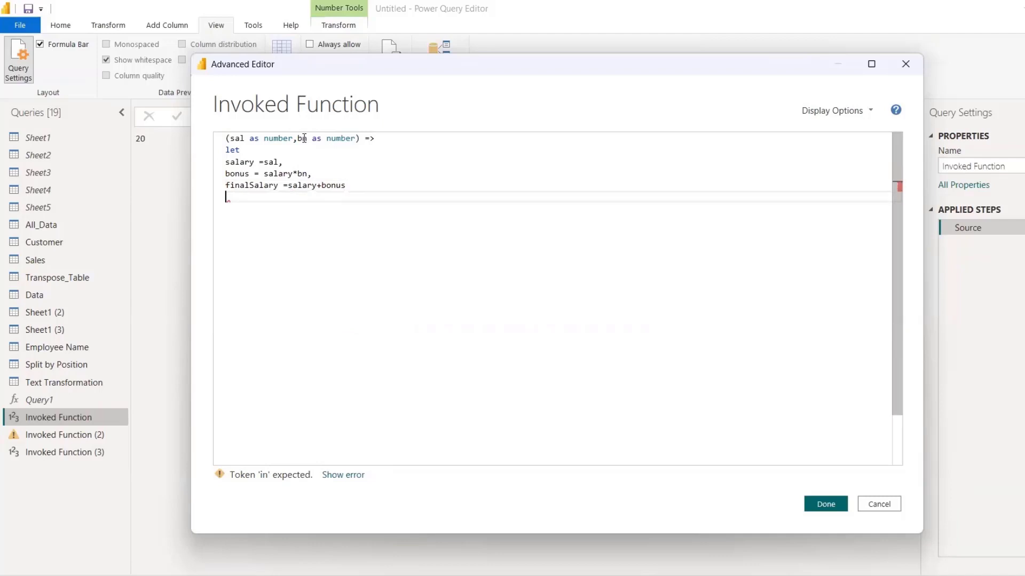
Close the let block with an in clause returning finalSalary, and apply the function code
type("in")
key("Return")
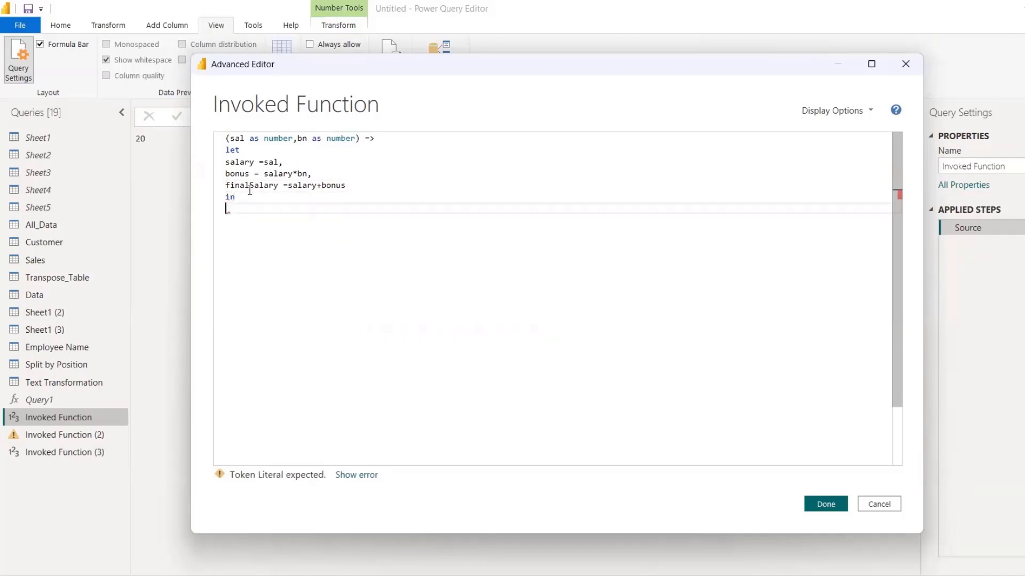
type("fi")
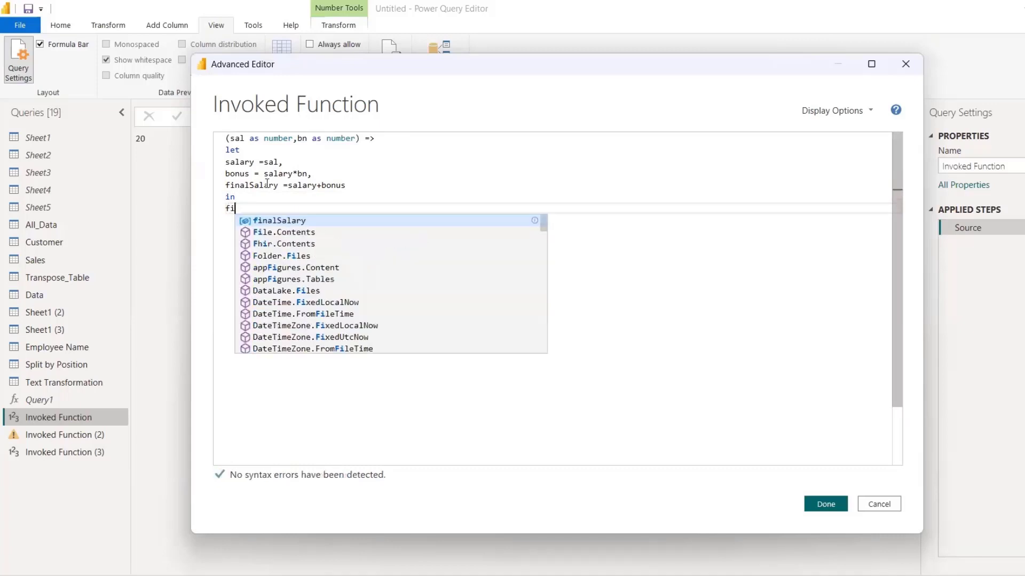
type("nalsalary")
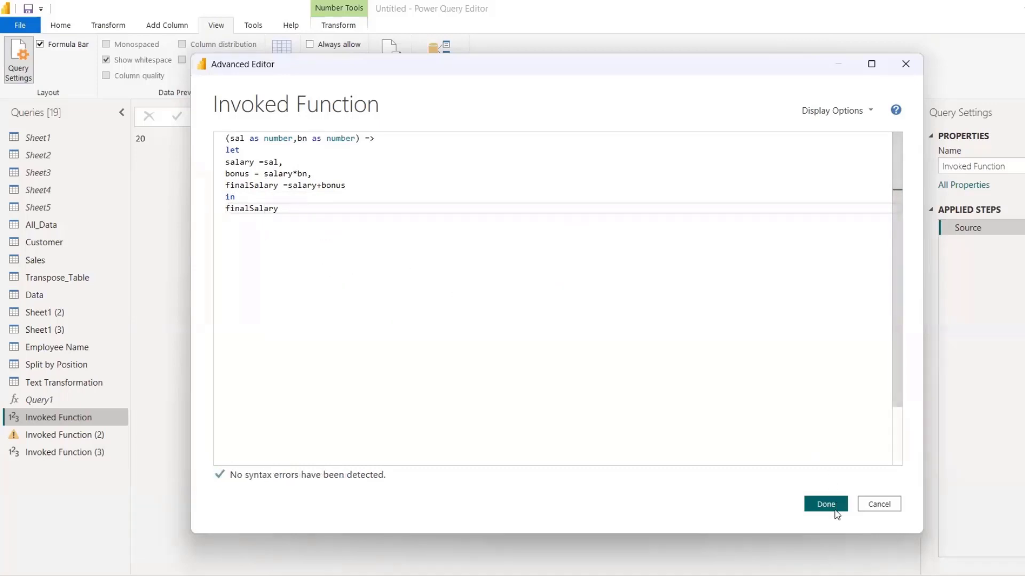
left_click(825, 503)
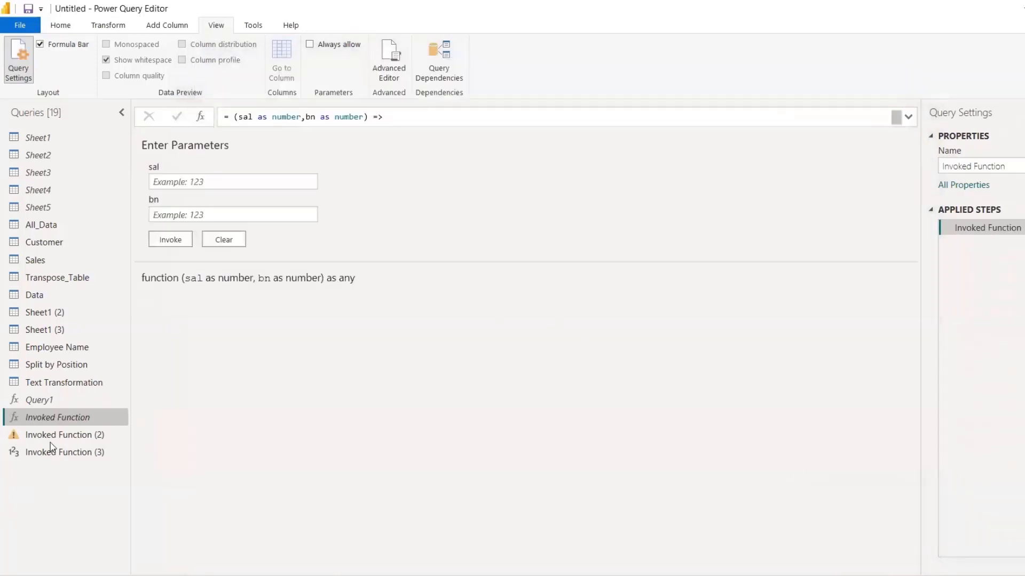
Invoke the salary function with sal set to 1000 and bn set to .15
left_click(212, 183)
type("1")
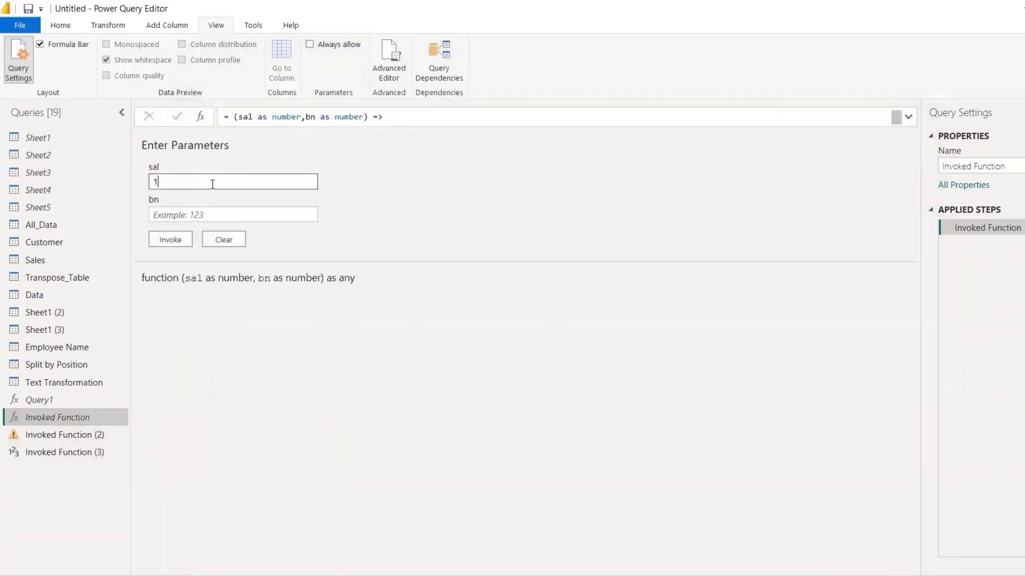
type("000")
left_click(205, 214)
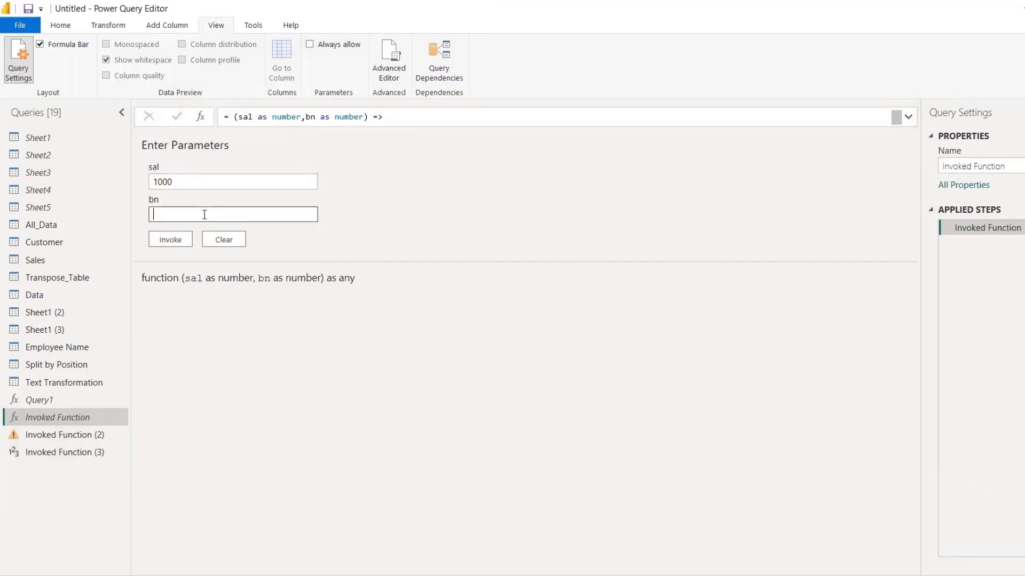
type(".15")
left_click(183, 242)
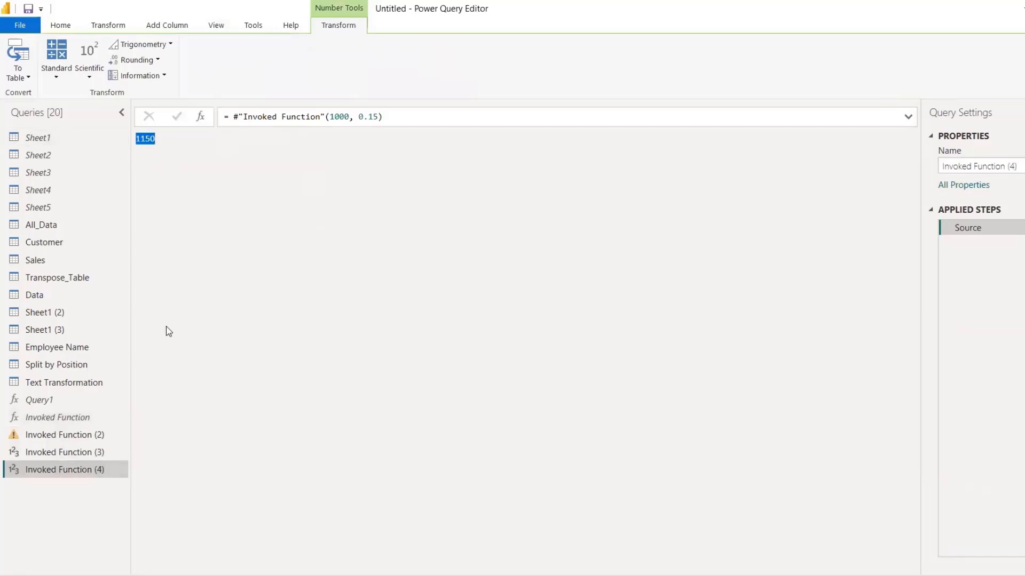
Look through the queries for one with a numeric column and select the Grand_Total column in All_Data
left_click(155, 27)
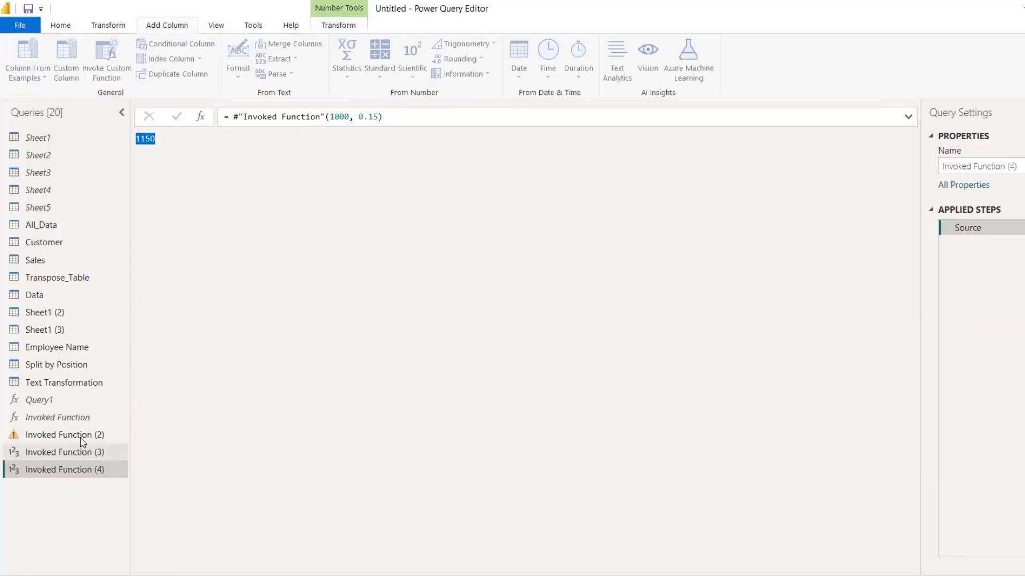
left_click(71, 402)
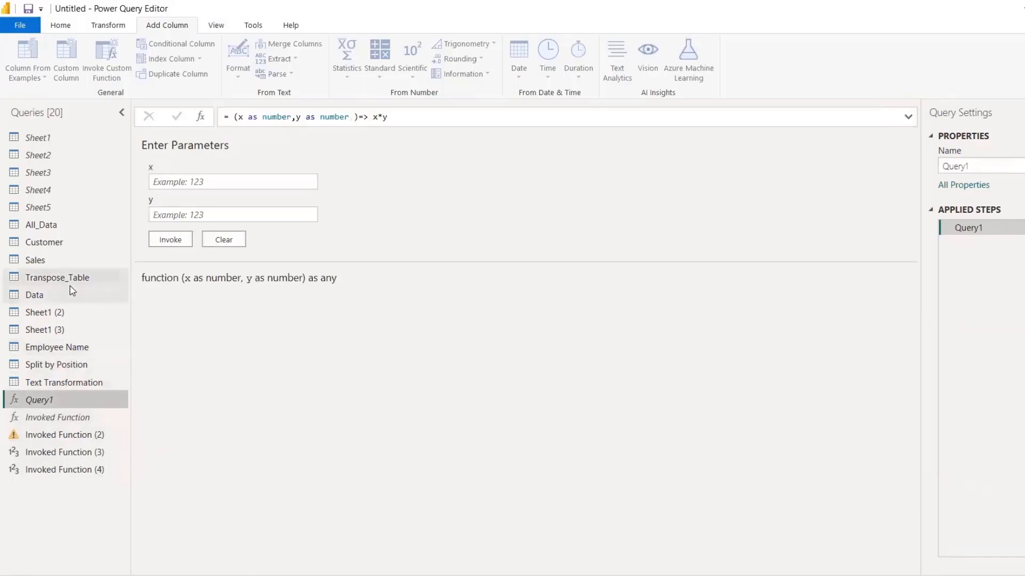
left_click(43, 228)
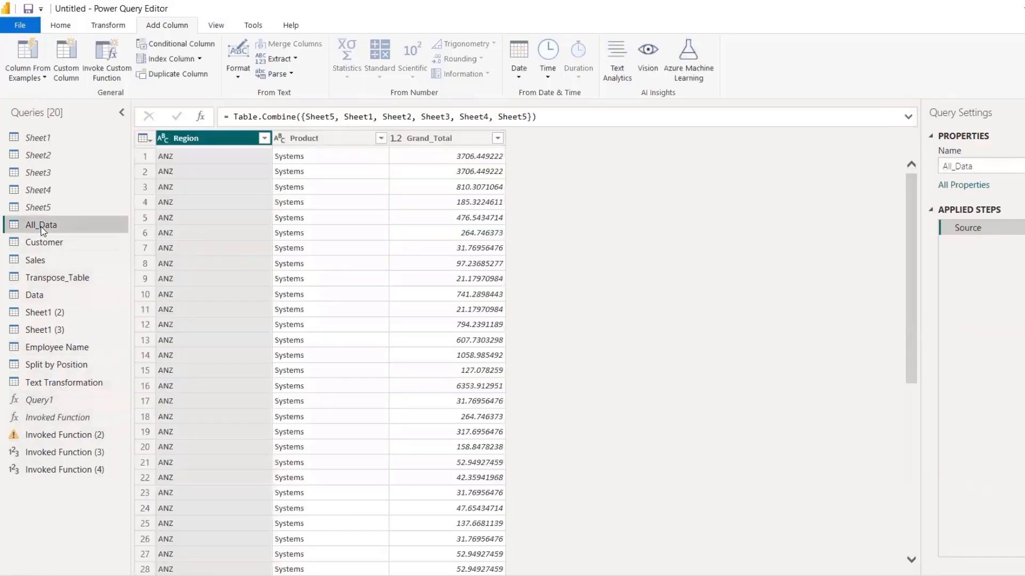
left_click(52, 259)
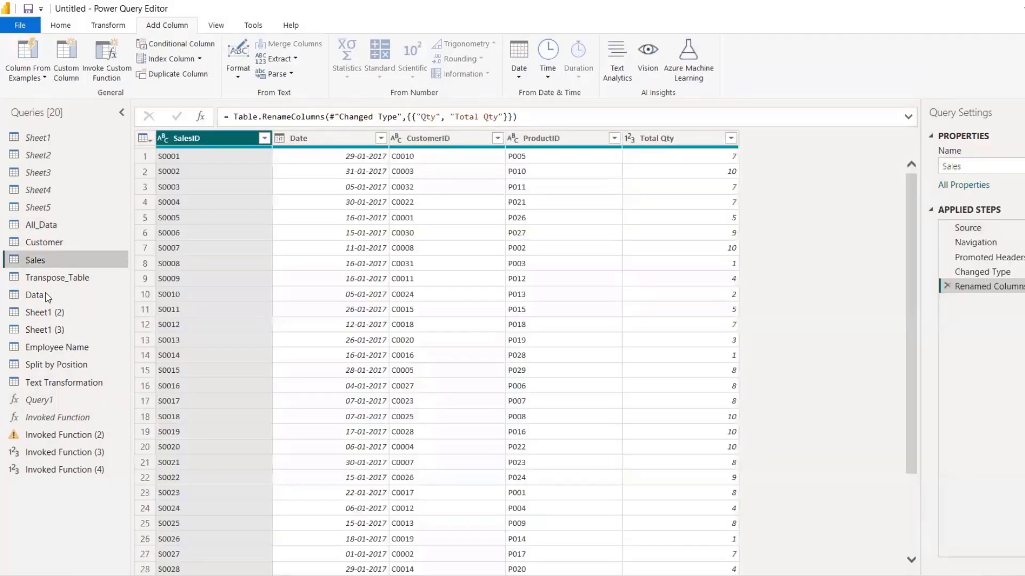
left_click(53, 243)
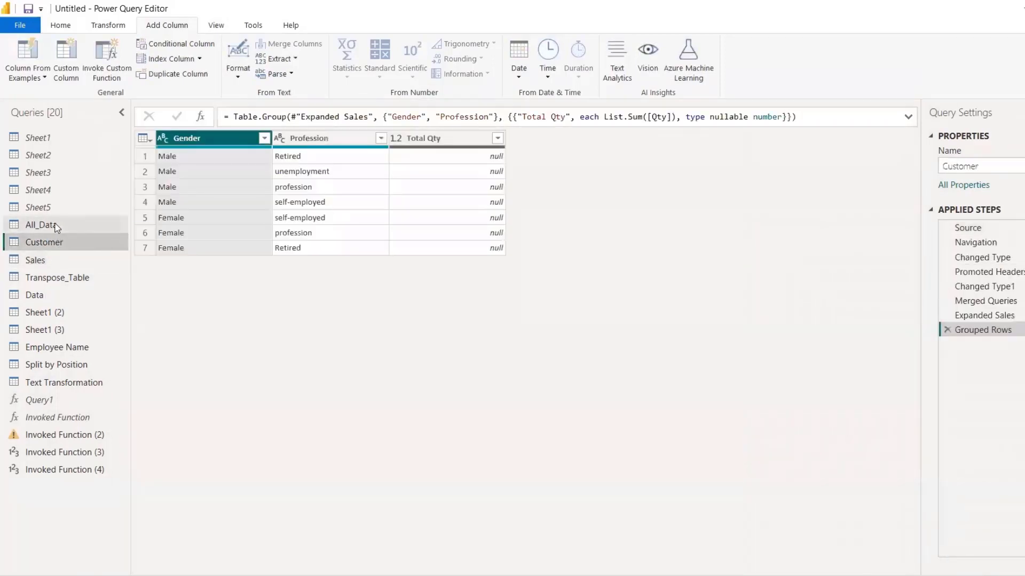
left_click(42, 225)
left_click(457, 142)
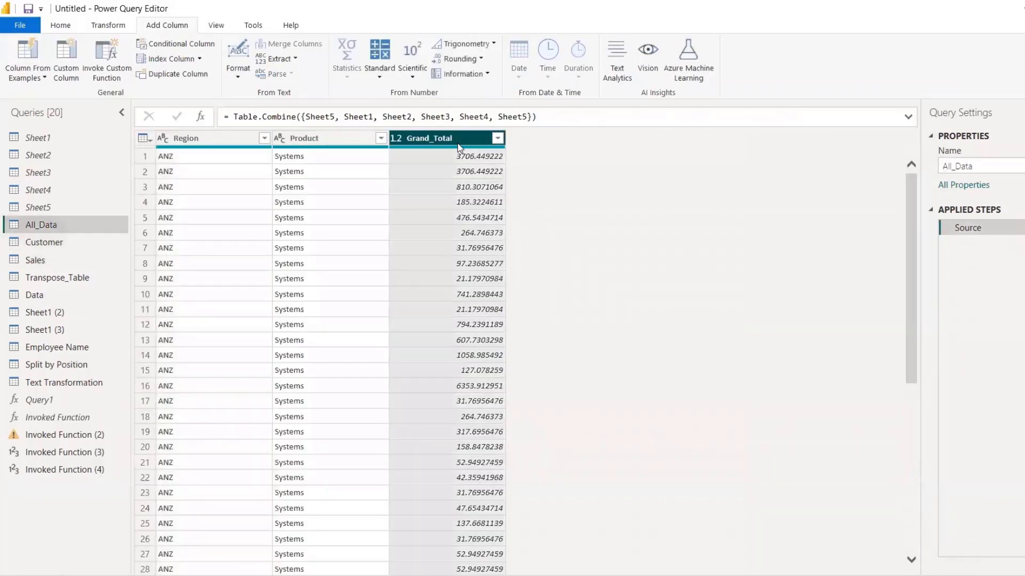
Start invoking a custom function as new column bonus salary, using Invoked Function with the Grand_Total column as sal
left_click(106, 71)
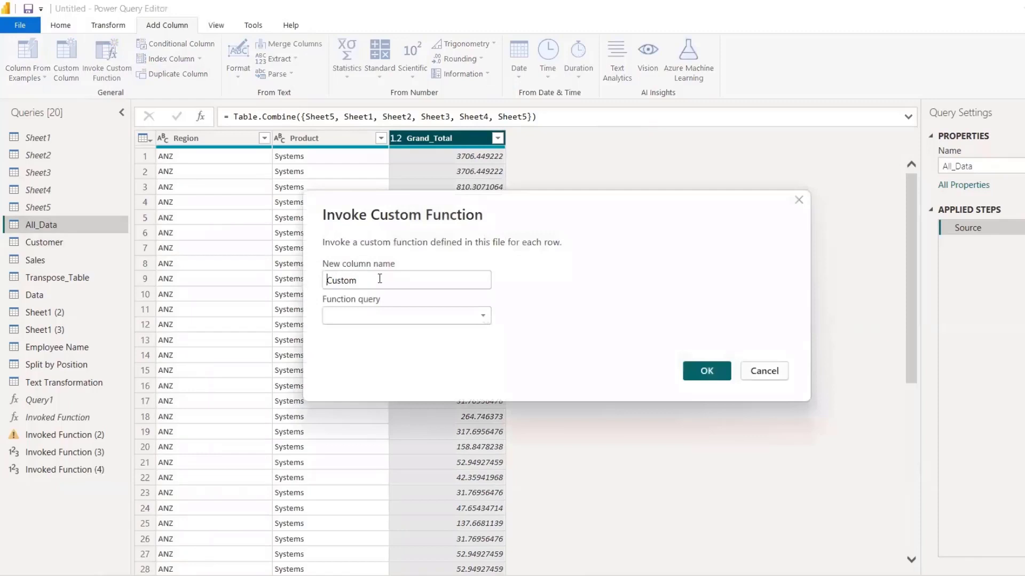
type("bon")
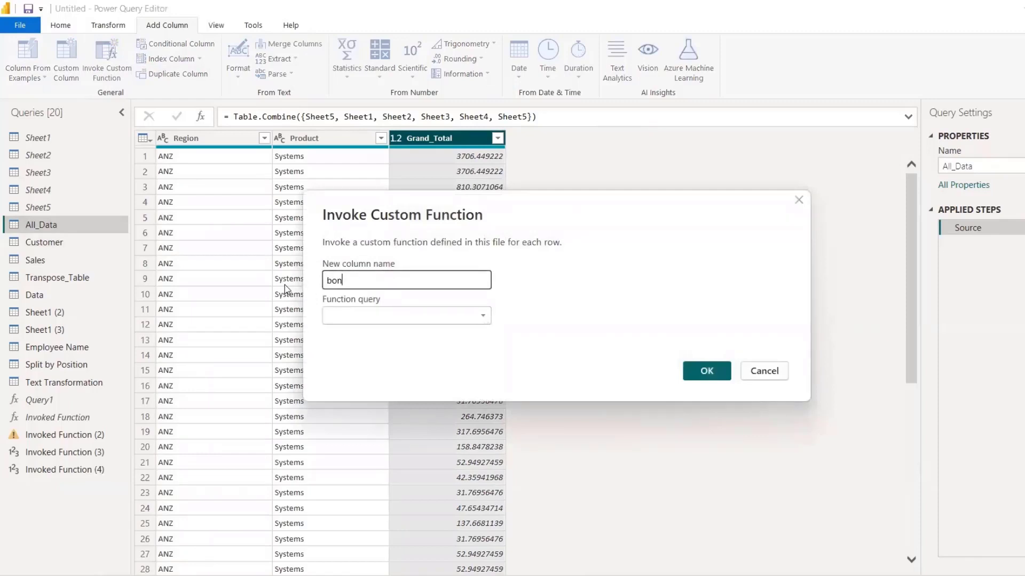
type("us salary")
left_click(348, 316)
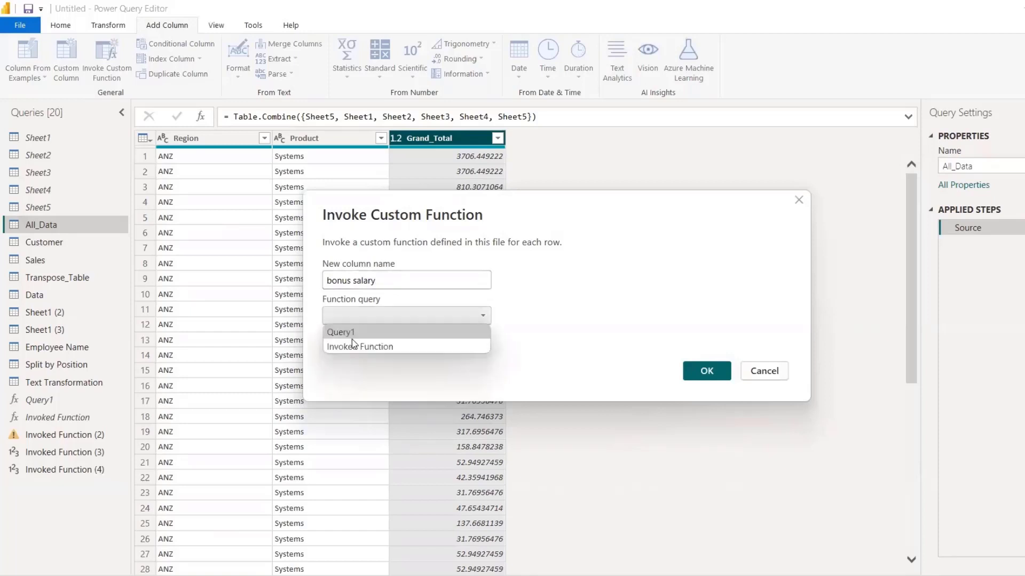
left_click(356, 347)
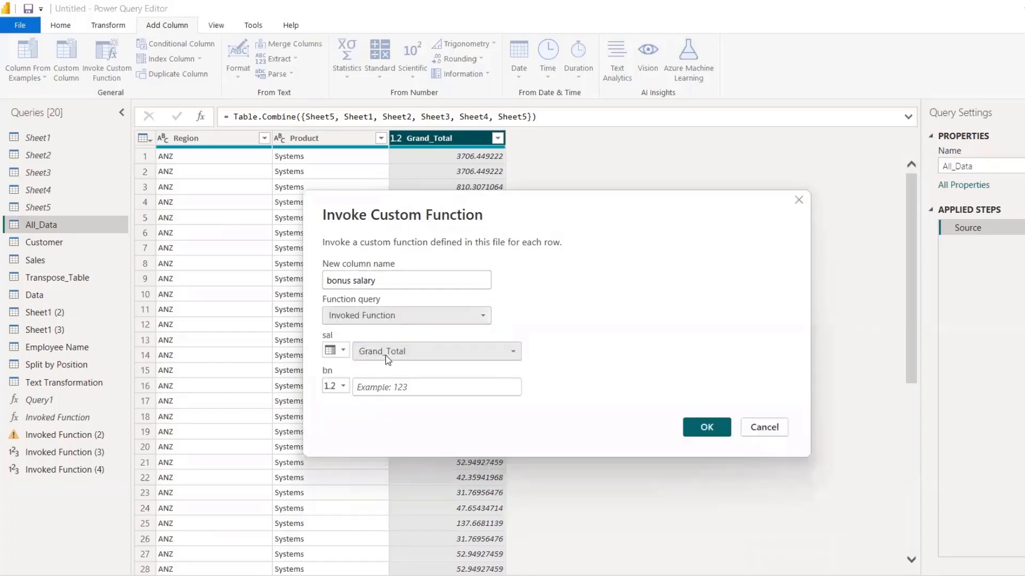
left_click(386, 352)
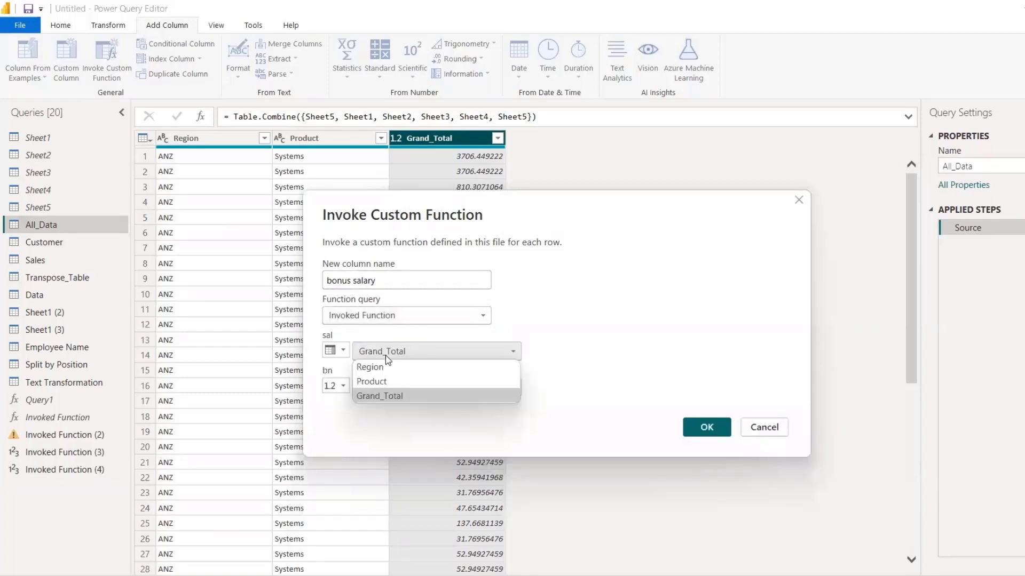
left_click(384, 395)
Try supplying the bn parameter from a column, choosing Grand_Total
left_click(343, 386)
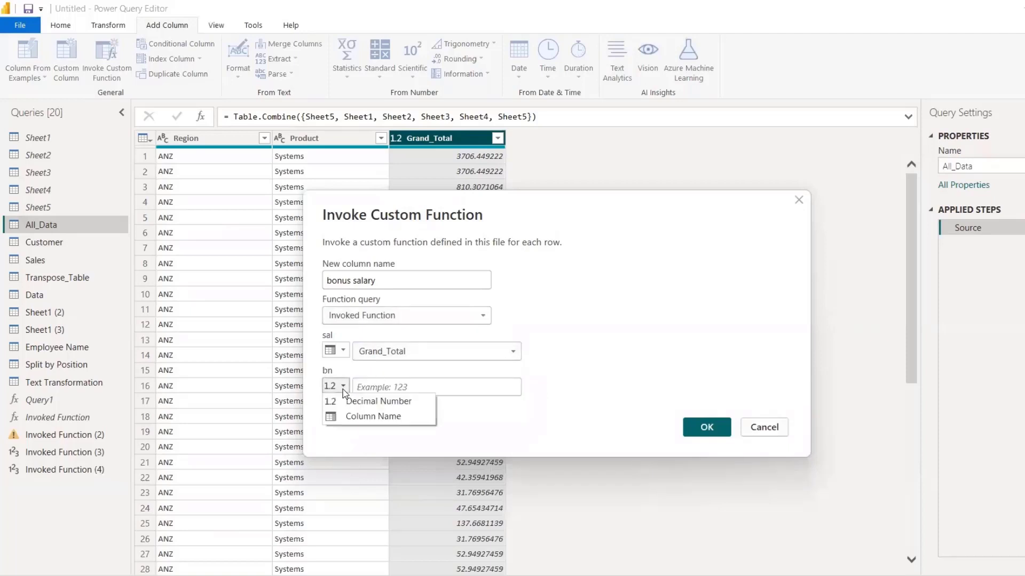
left_click(358, 416)
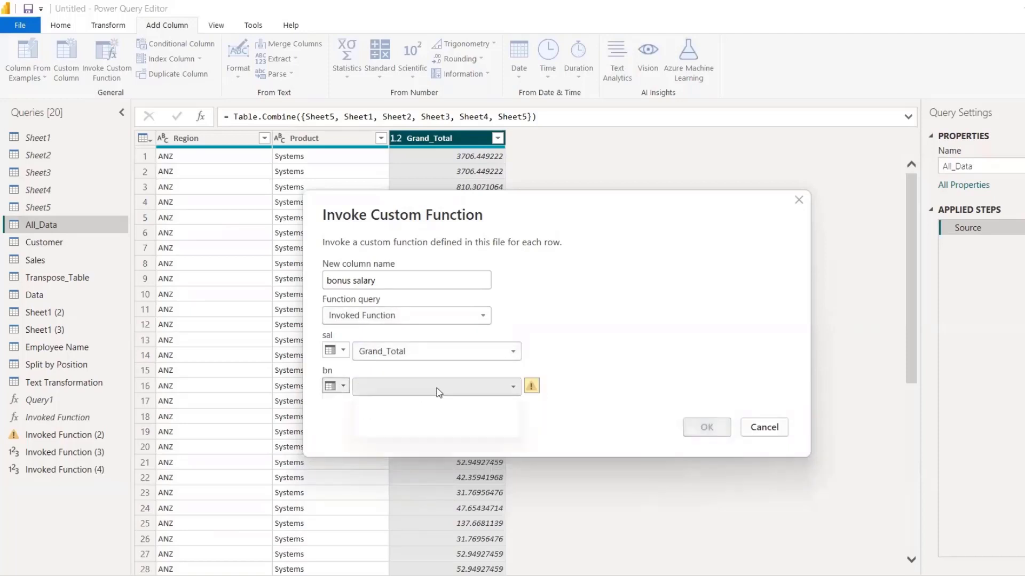
left_click(436, 388)
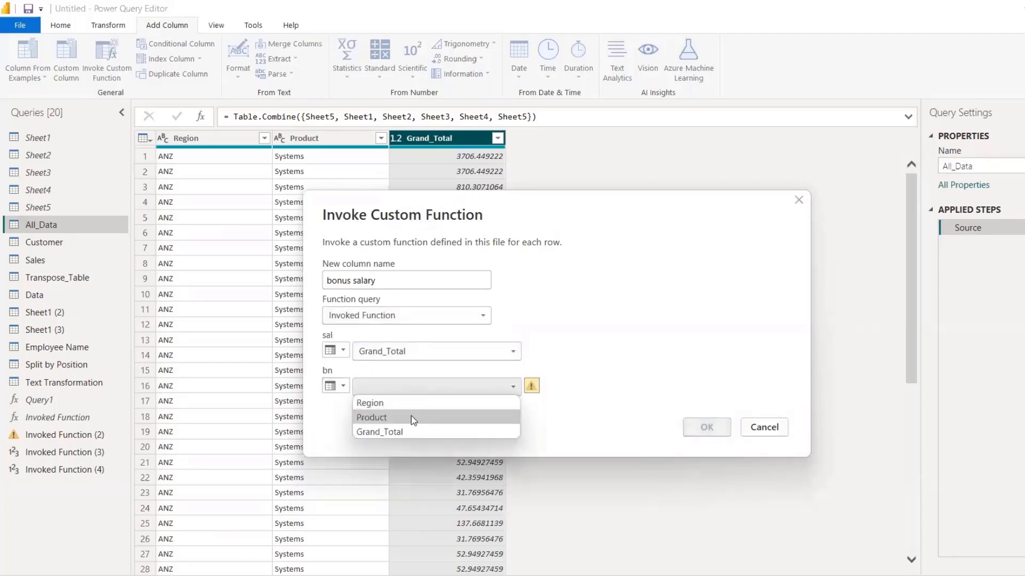
left_click(343, 350)
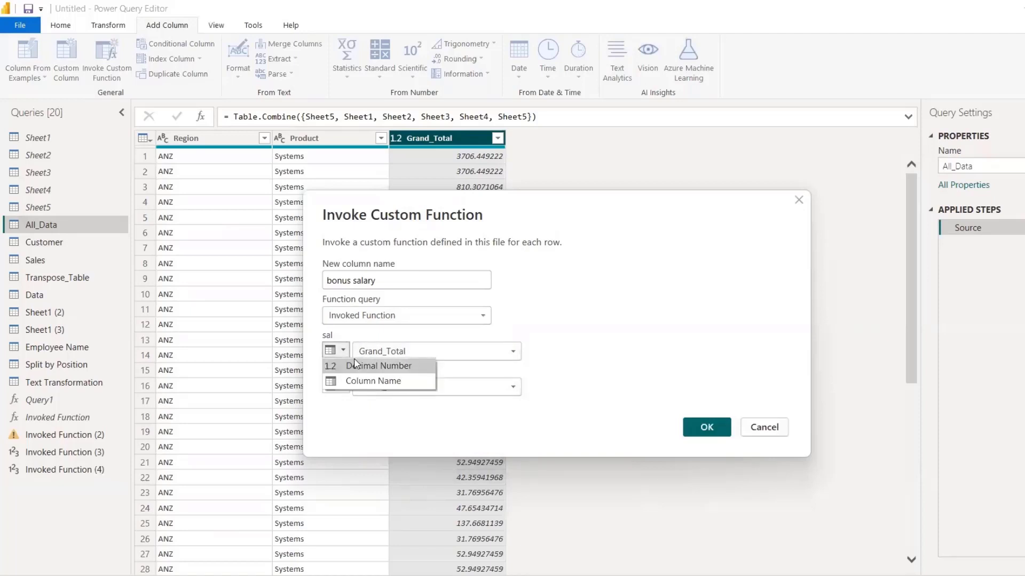
left_click(397, 350)
left_click(379, 396)
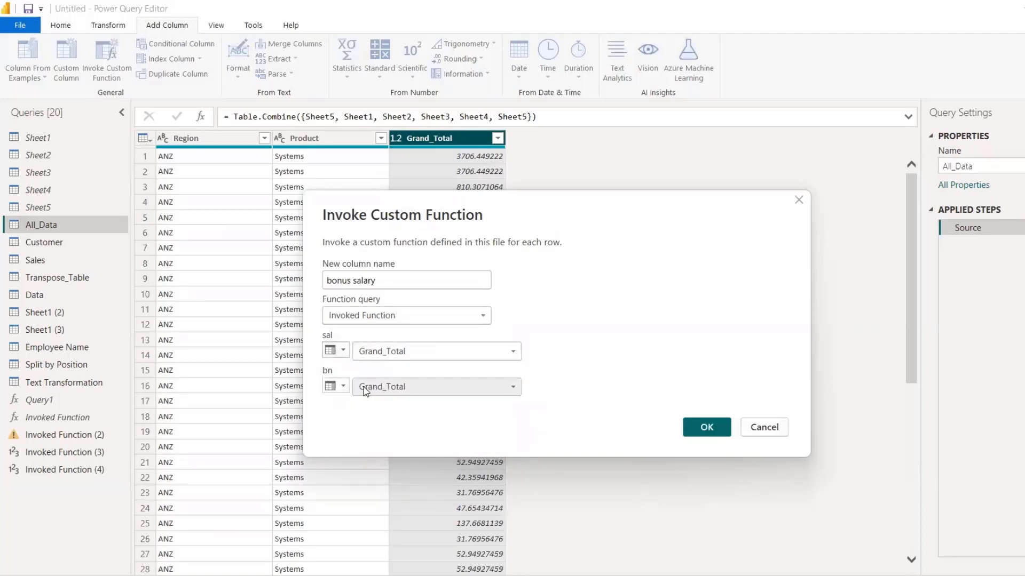
Supply bn as the decimal number .25 and create the bonus salary column
left_click(344, 386)
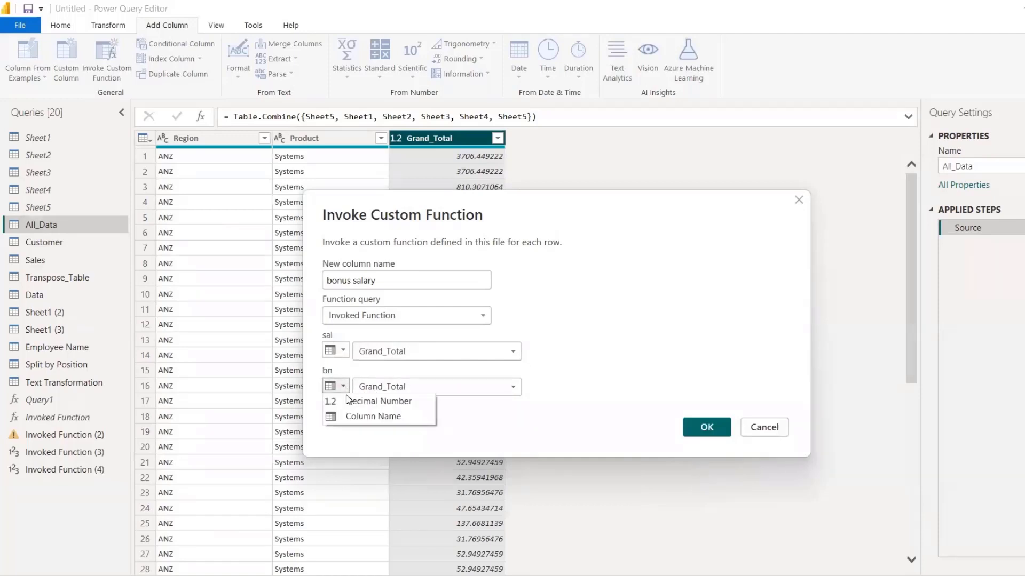
left_click(353, 399)
left_click(395, 388)
type(".25")
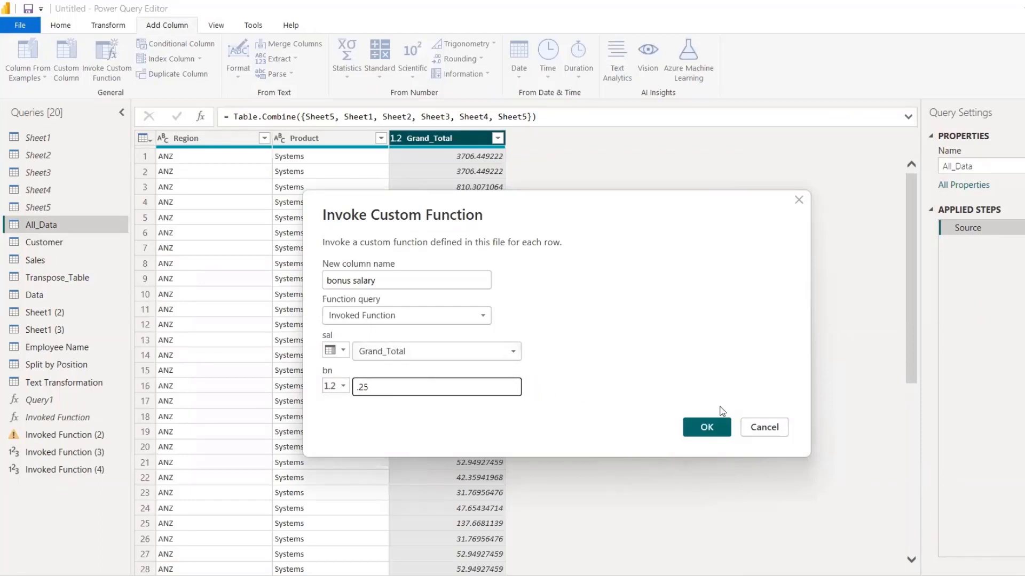
left_click(708, 426)
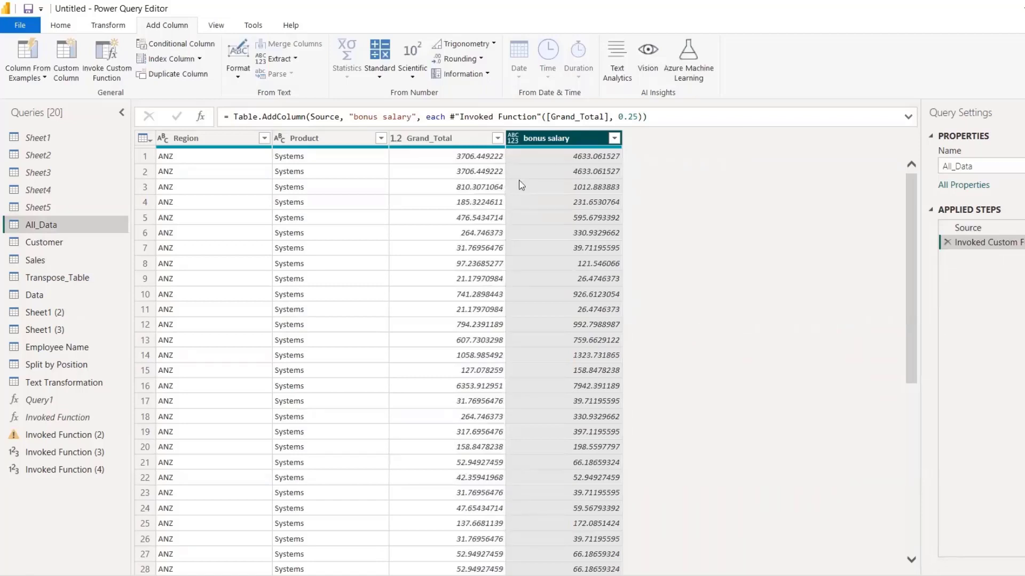
Start a conditional column in All_Data named Salary Status
left_click(184, 42)
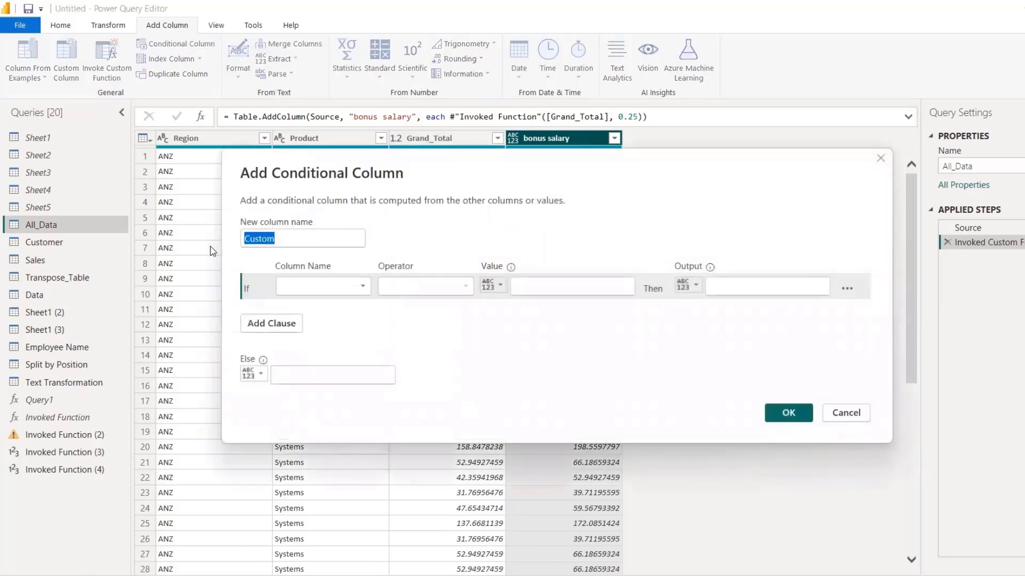
type("S")
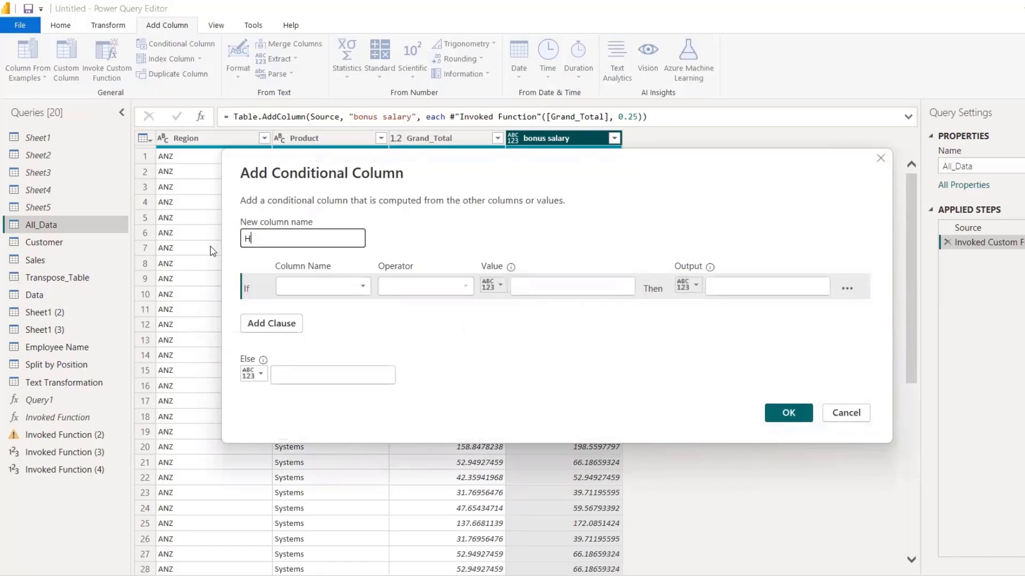
key("BackSpace")
type("Salary Status")
Set the If condition to bonus salary is greater than 5000
left_click(312, 287)
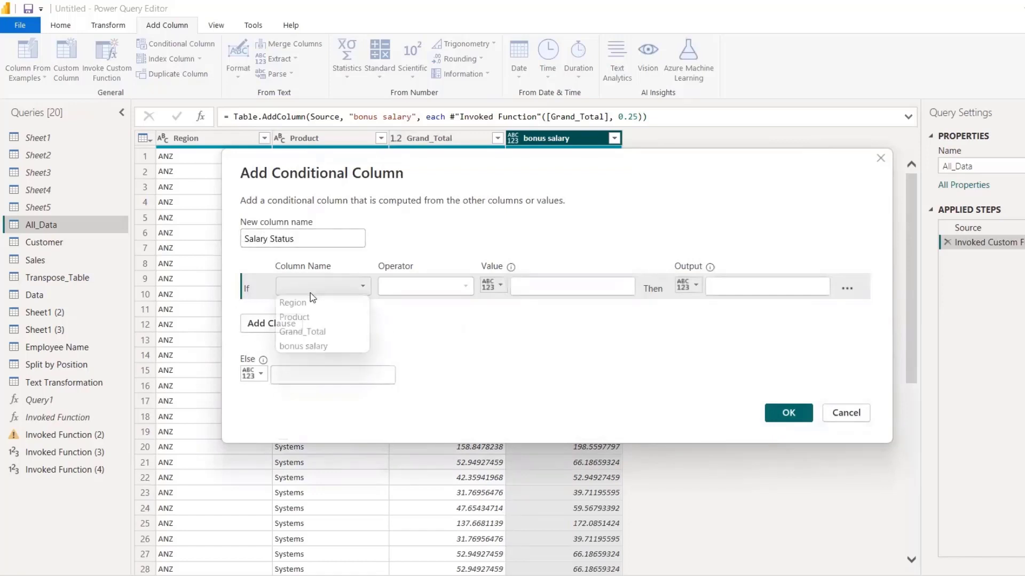
left_click(312, 345)
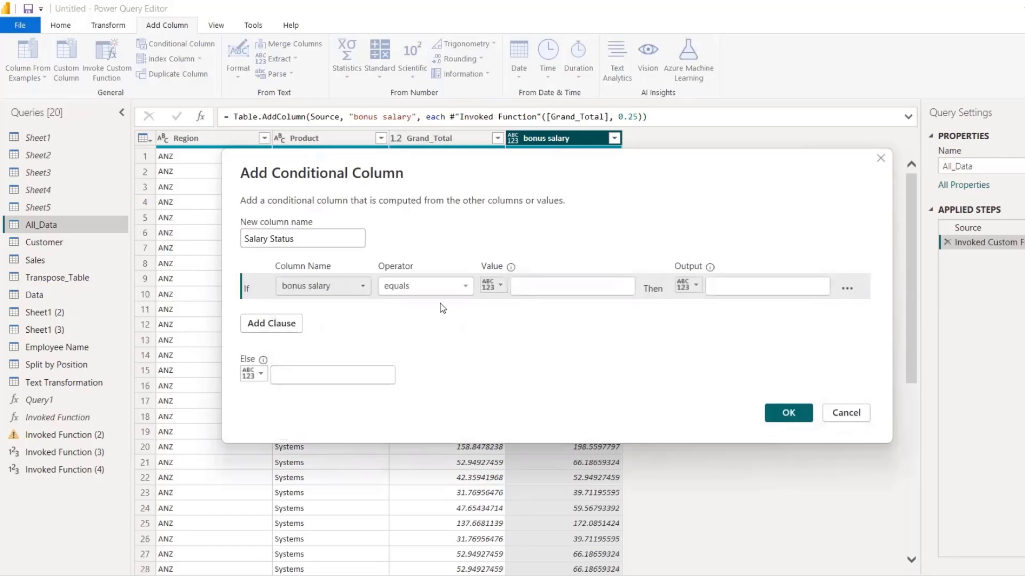
left_click(430, 293)
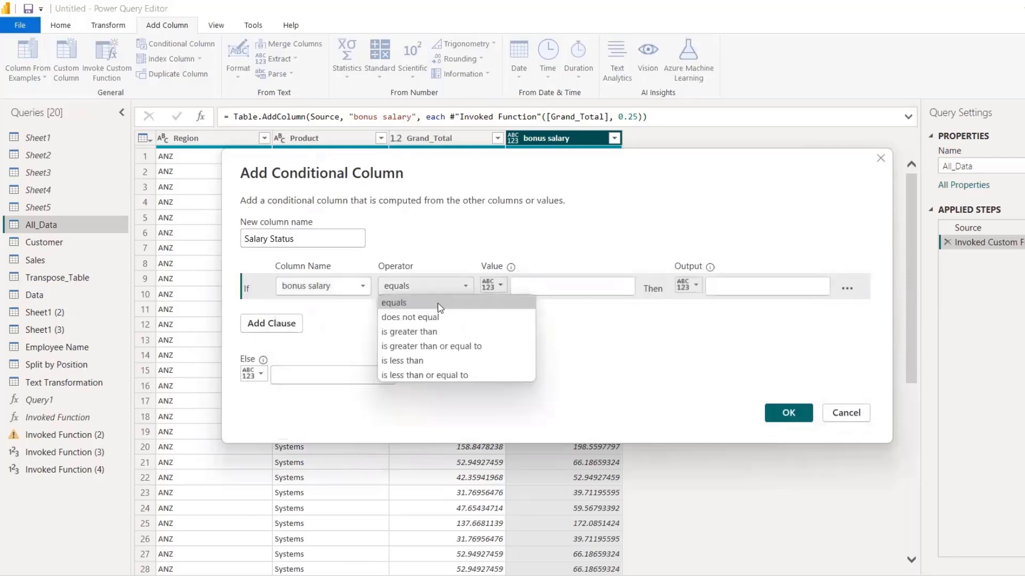
left_click(430, 331)
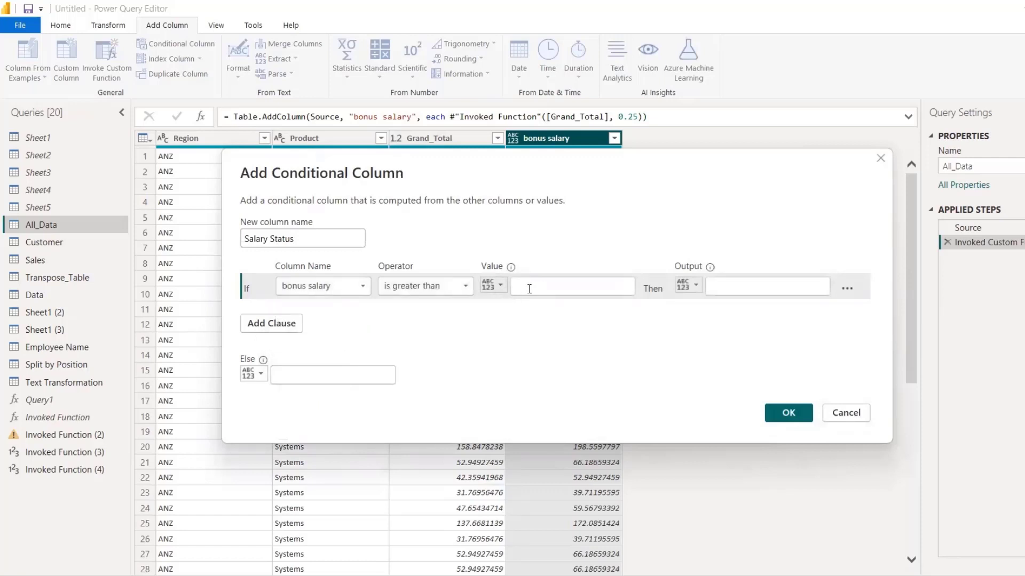
left_click(529, 289)
type("50000")
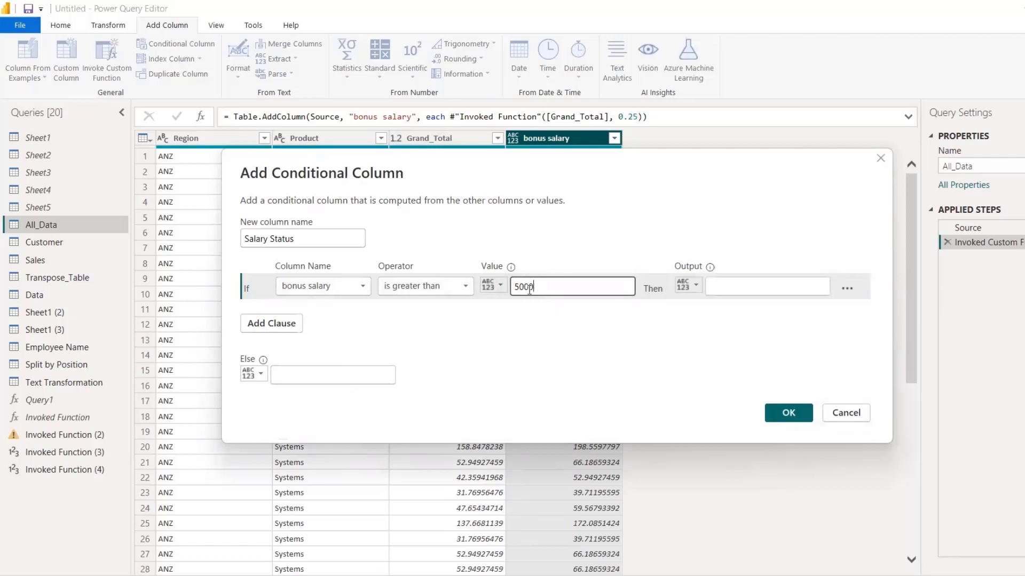
Output High Salary when the condition is met and Average Salary otherwise, and create the conditional column
left_click(734, 284)
type("High")
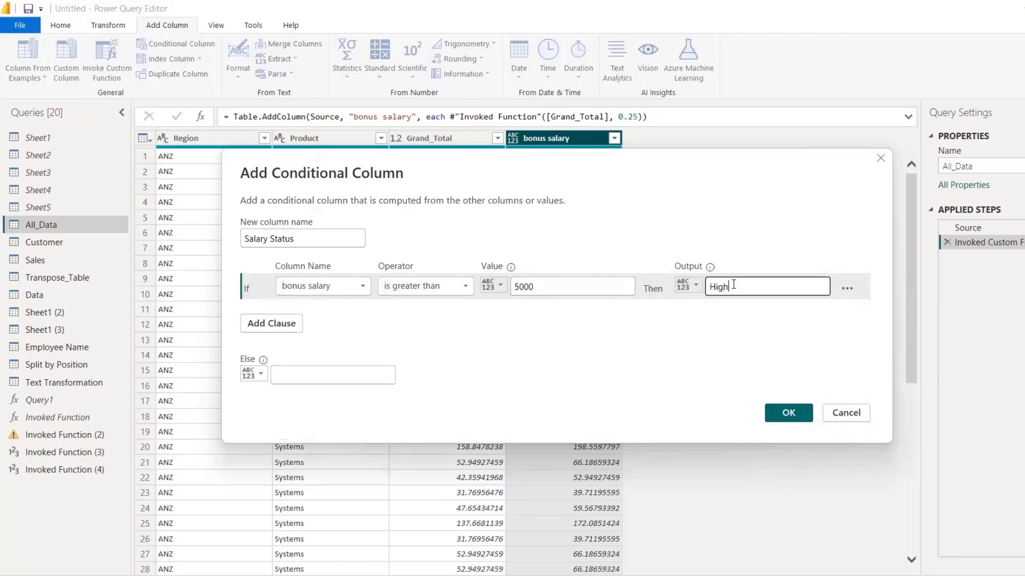
type(" Salary")
left_click(288, 372)
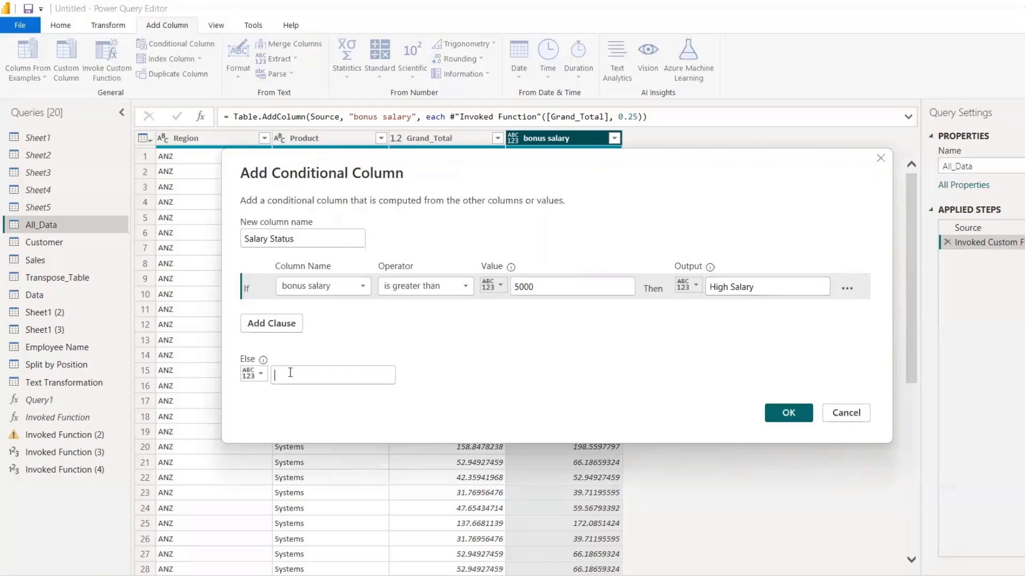
type("Averag")
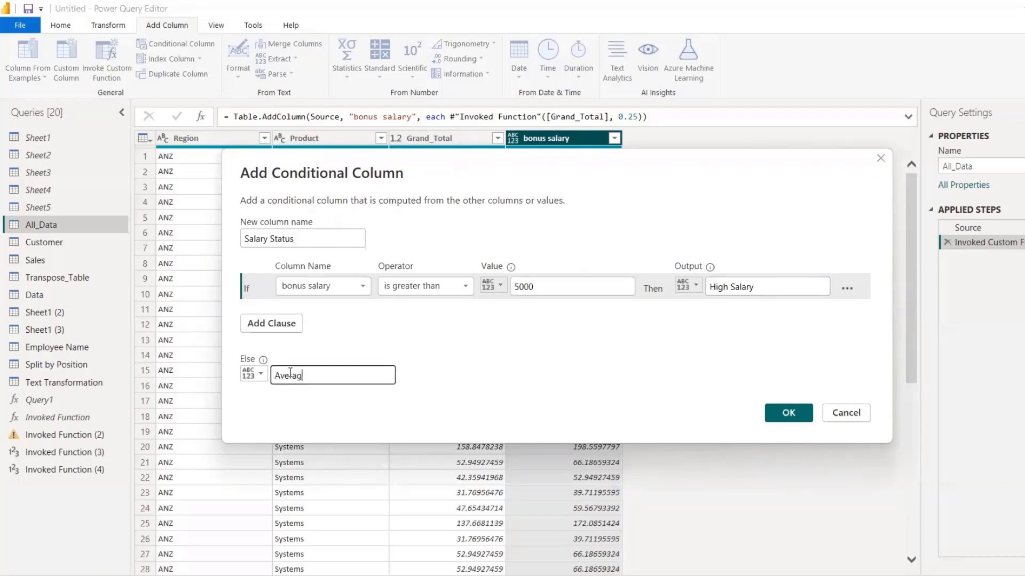
type("e Salary")
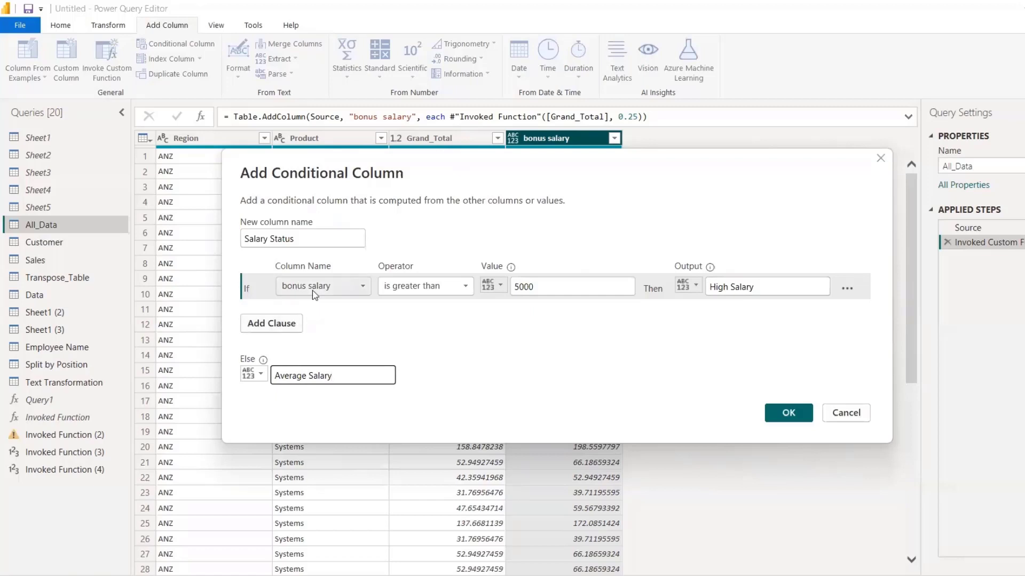
left_click(787, 414)
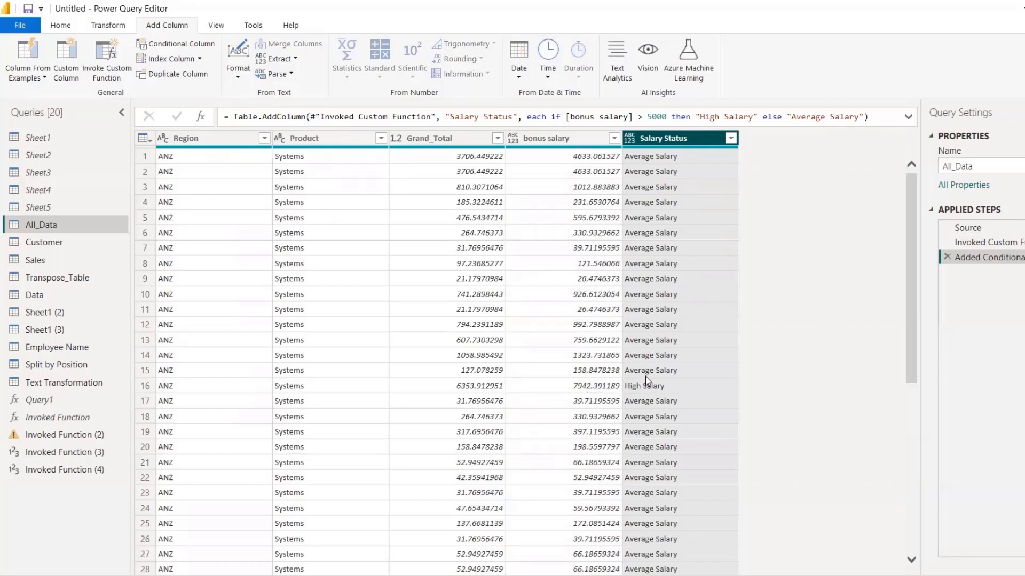
Add two index columns starting from 0 and a third index column starting from 1 to All_Data
left_click(199, 59)
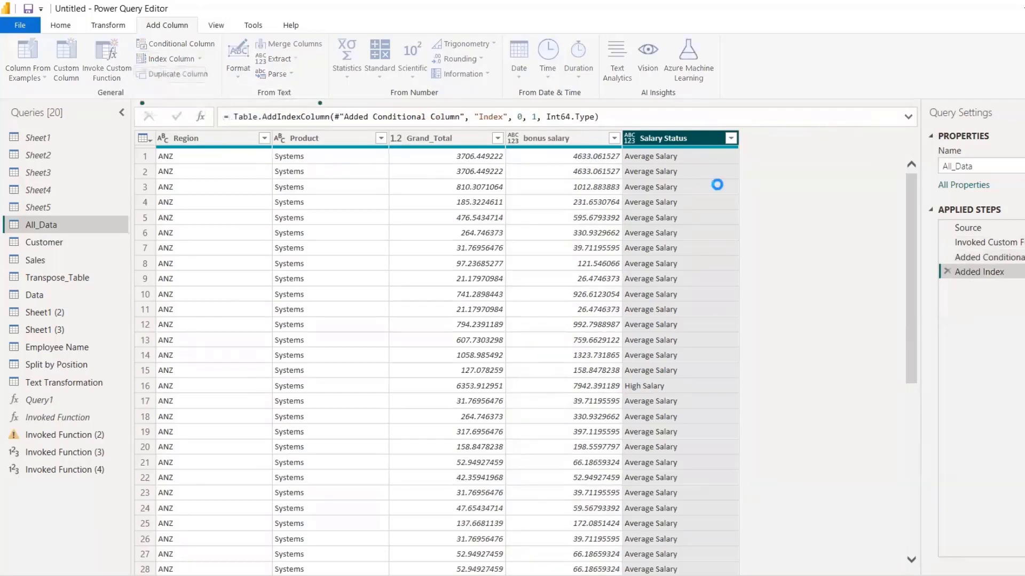
left_click(168, 58)
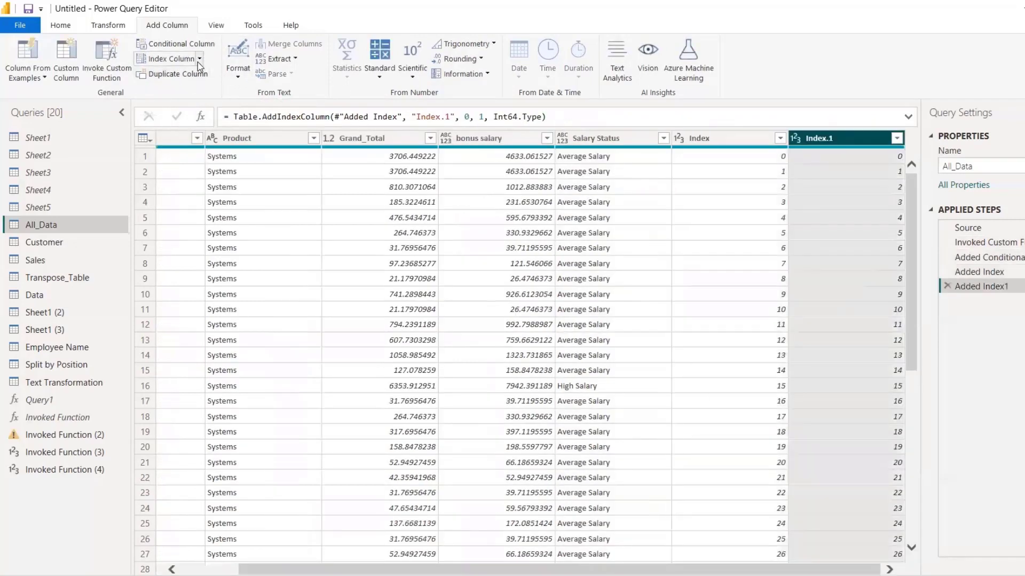
left_click(198, 62)
left_click(184, 93)
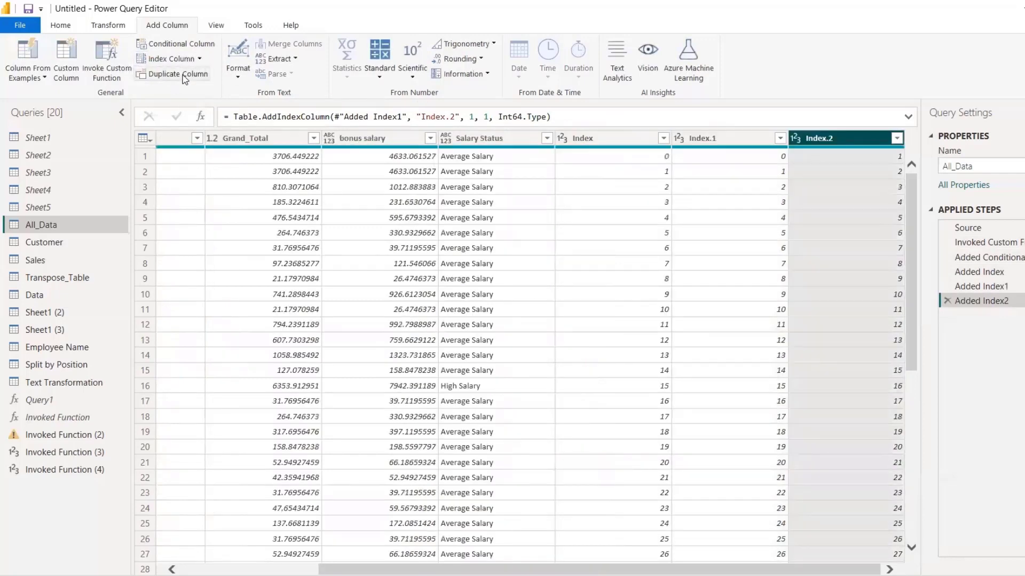
Duplicate the Salary Status column in All_Data
left_click(481, 138)
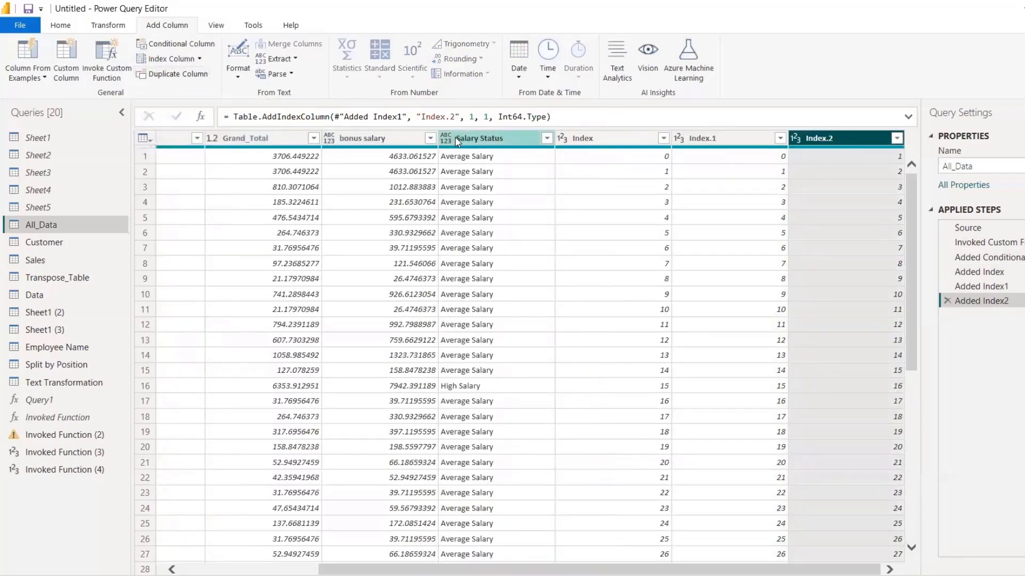
left_click(197, 76)
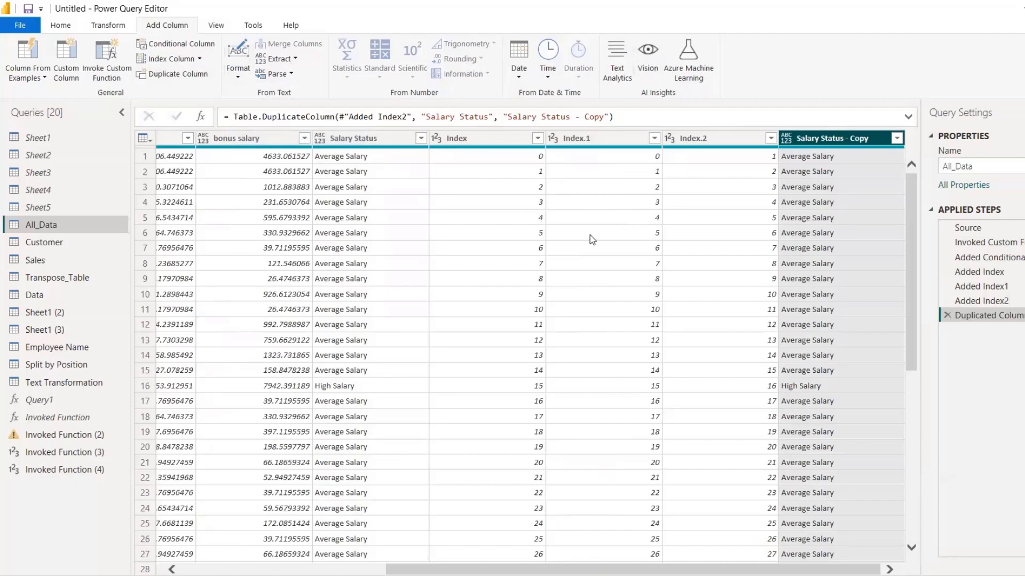
Switch to the Topics workbook in Excel and fill the Status "Done" down from Unpivot Columns through Duration on the Transform sheet
key("alt+Tab")
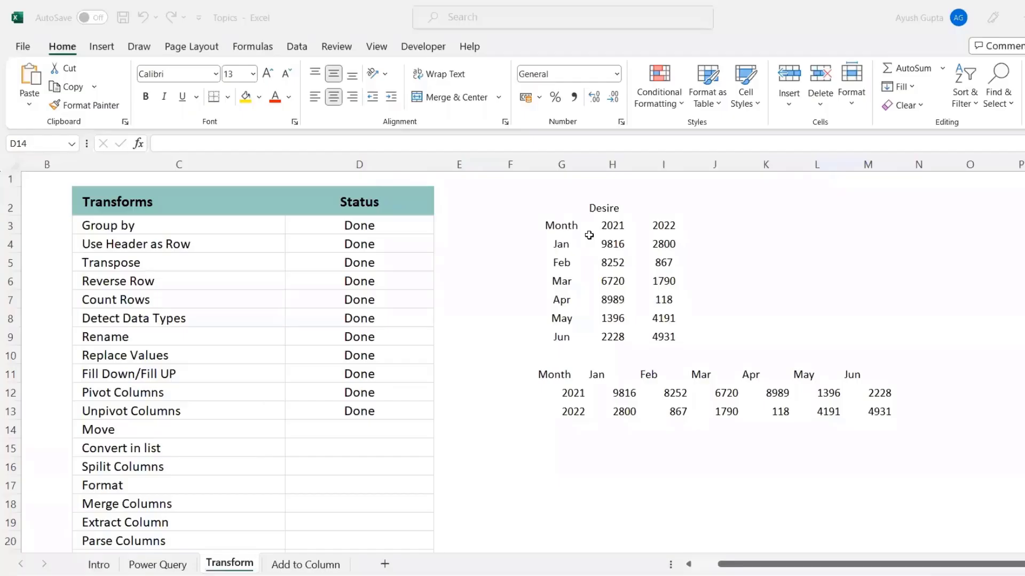
key("Left")
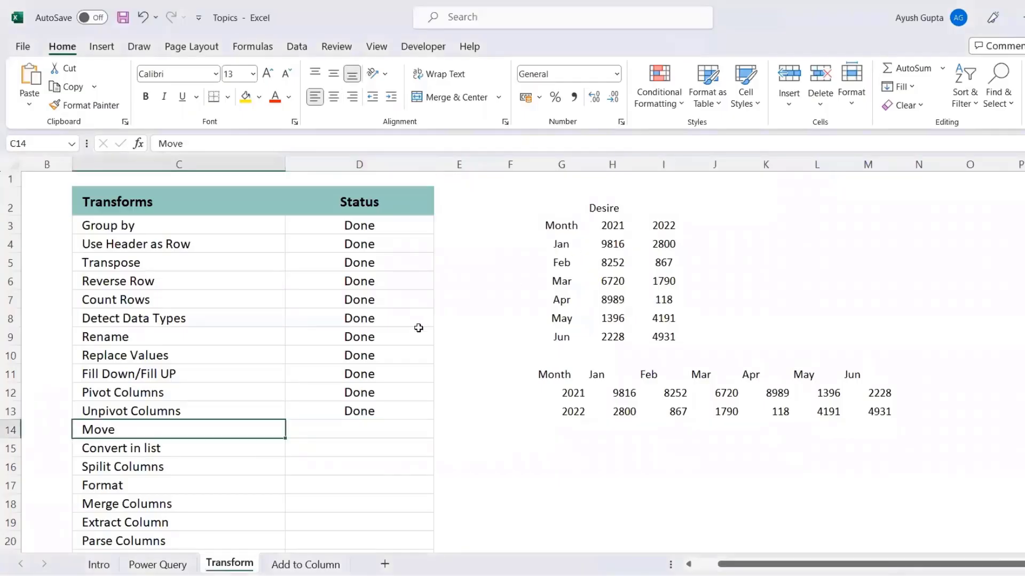
key("ctrl+Down")
key("Right")
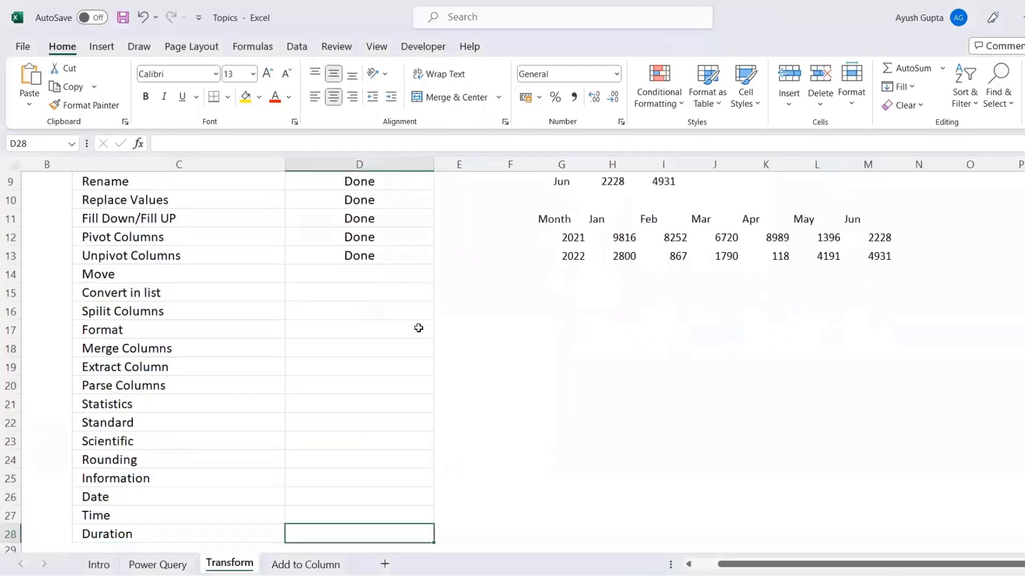
key("ctrl+shift+Up")
key("ctrl+d")
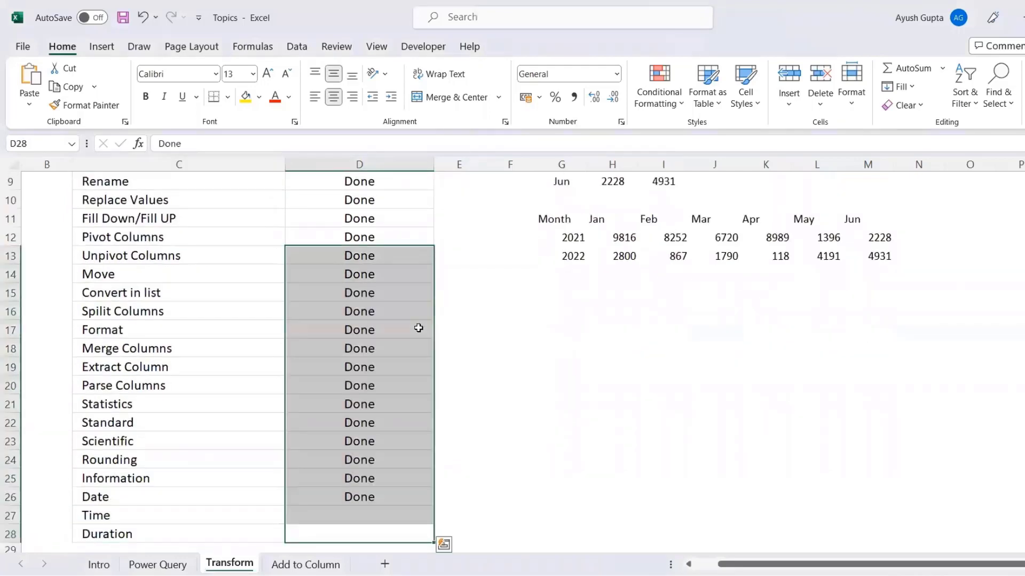
Review the Status entries of the Transforms checklist row by row, starting from its header
key("Down")
key("Up")
key("ctrl+Up")
key("Down")
key("Down")
key("Down")
key("Down")
key("Down")
key("Down")
key("Down")
key("Down")
key("Down")
key("Down")
key("Down")
key("Down")
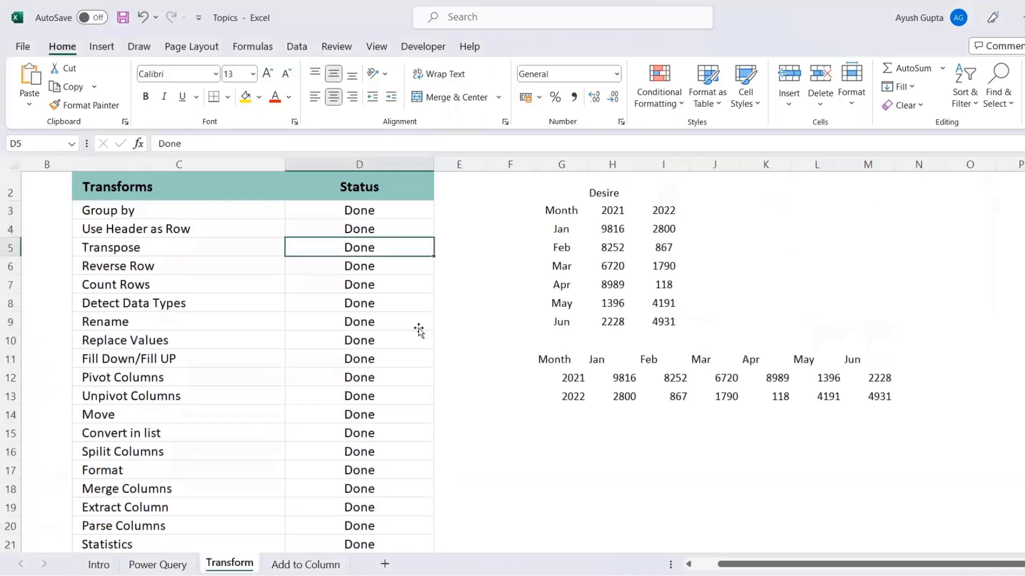